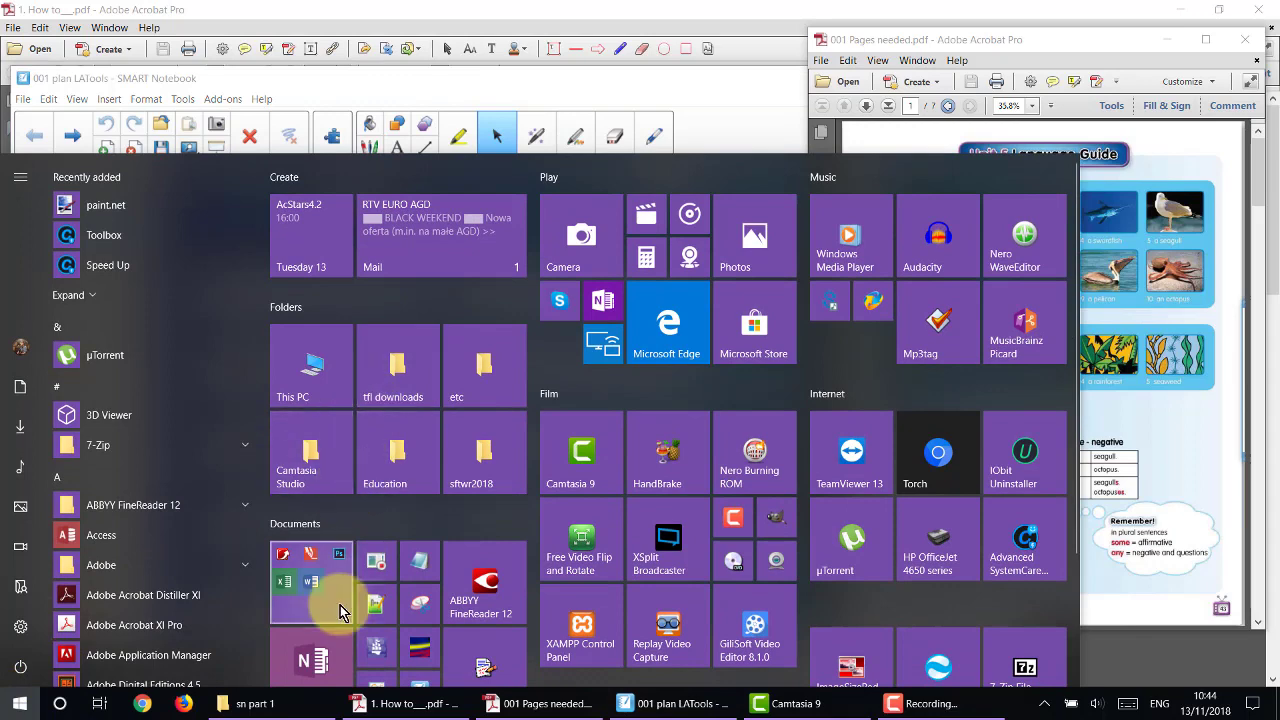
- Launch SMART Notebook with a new blank file
scroll(410, 570, "down", 2)
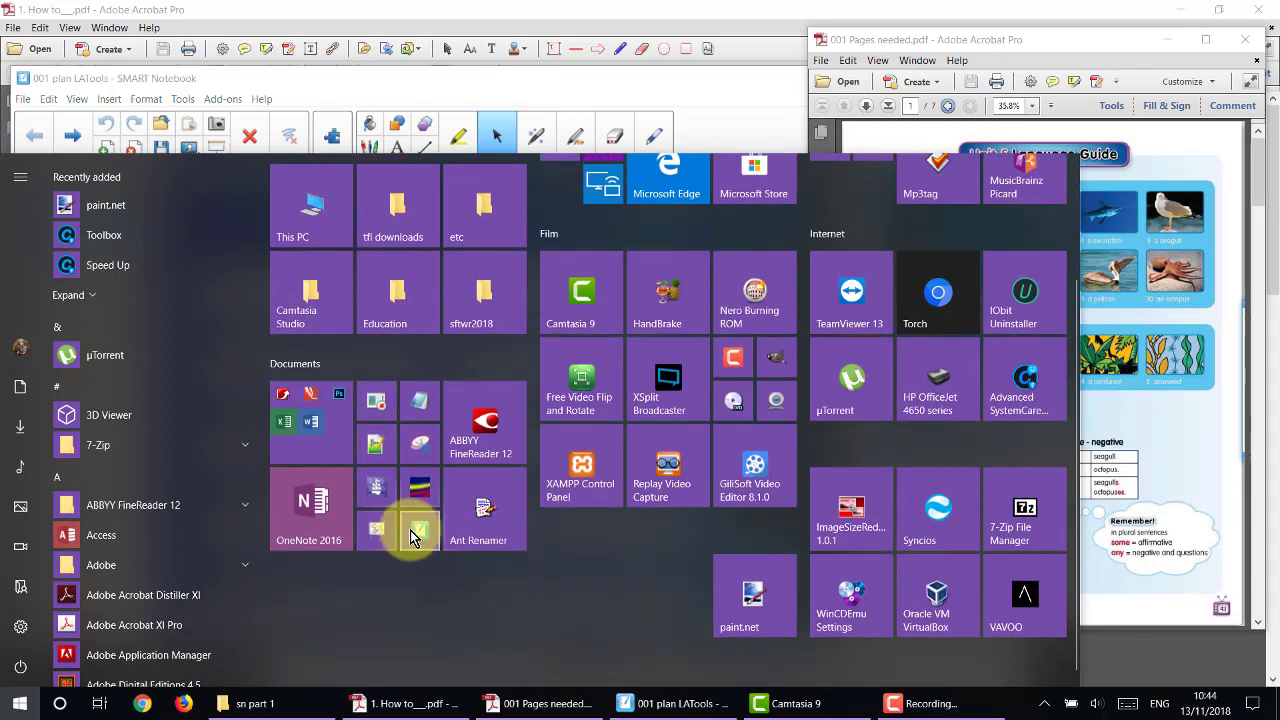
left_click(415, 537)
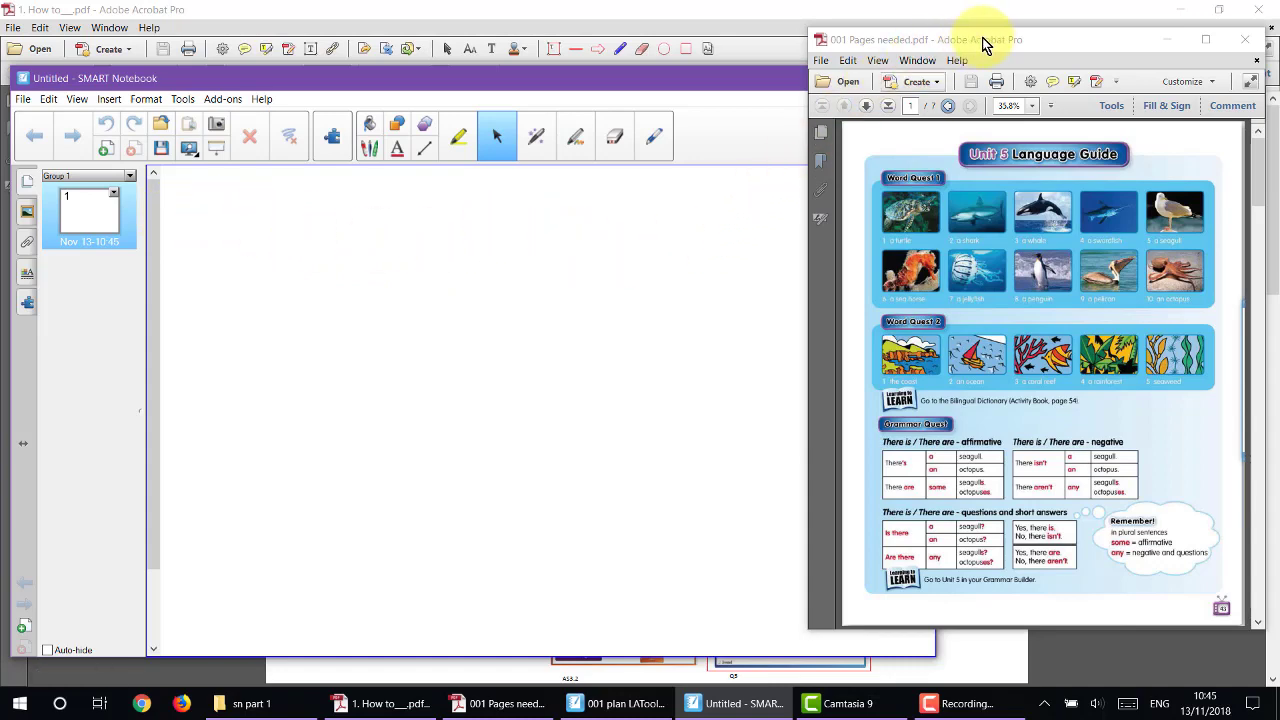
- Place the 001 Pages needed.pdf window over the blank notebook and activate the windows behind it to check that it stays on top
left_click_drag(983, 45, 753, 52)
left_click(664, 262)
left_click(456, 300)
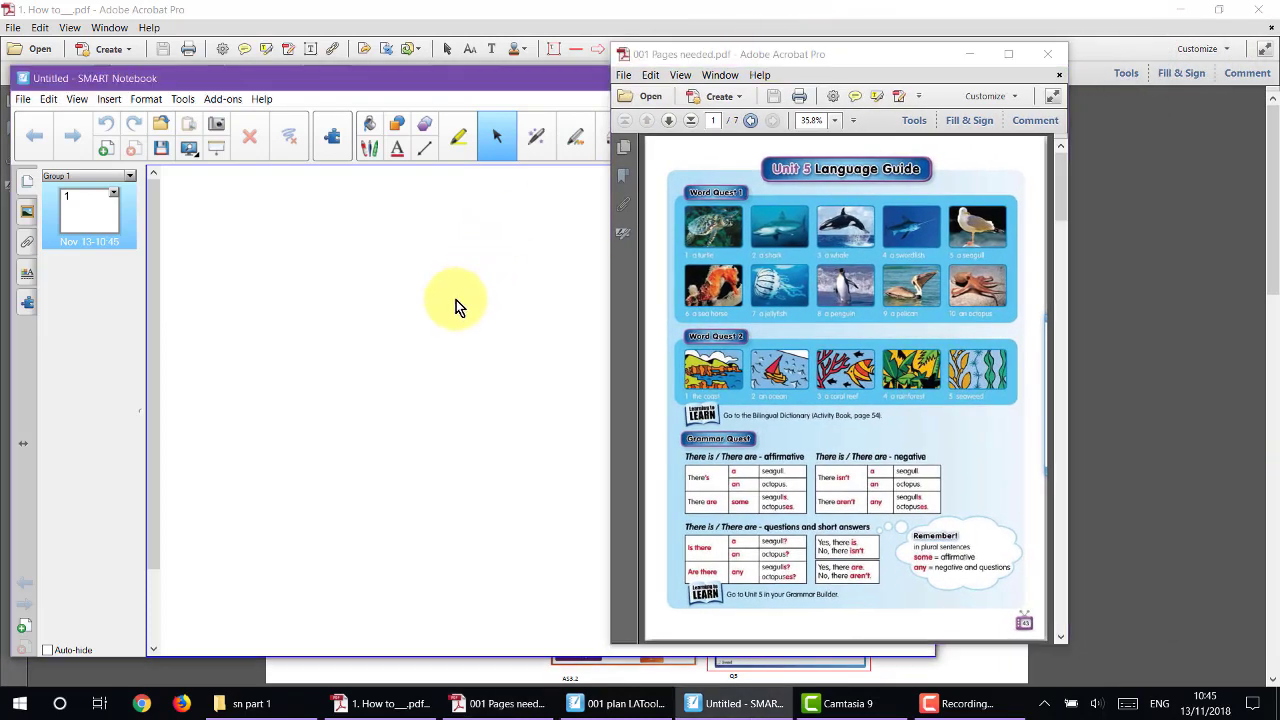
left_click(1208, 302)
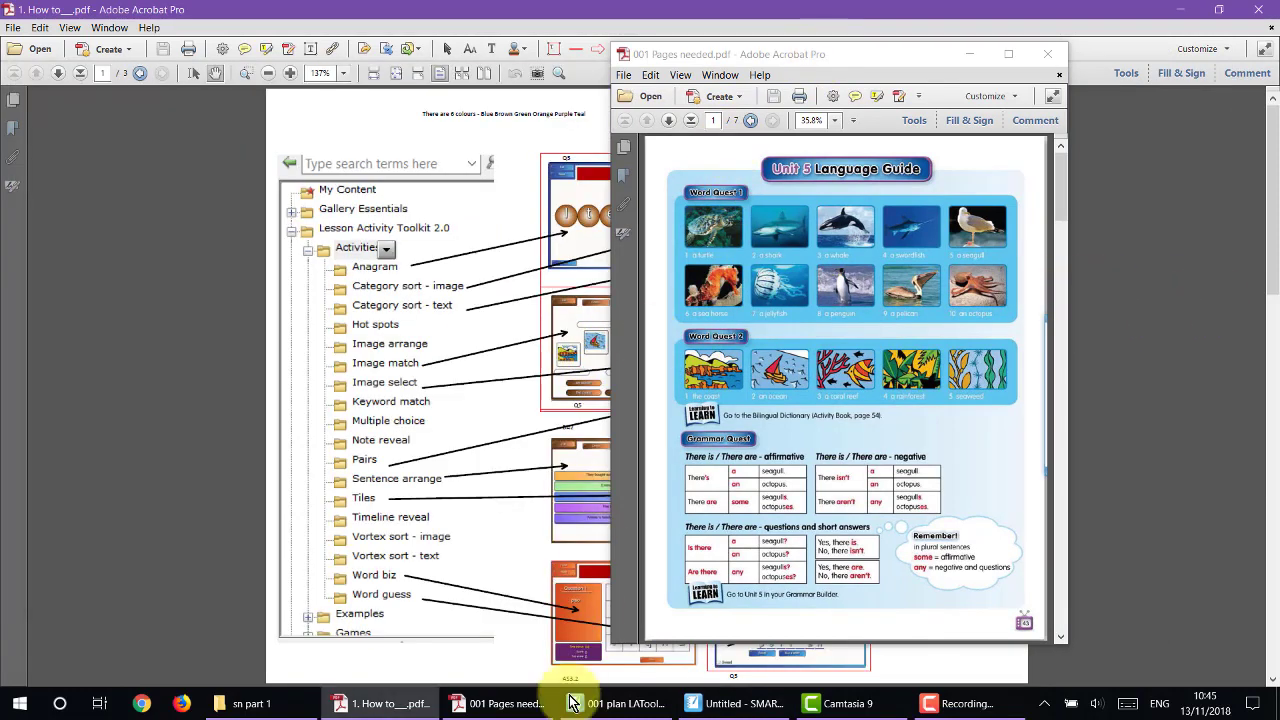
left_click(728, 712)
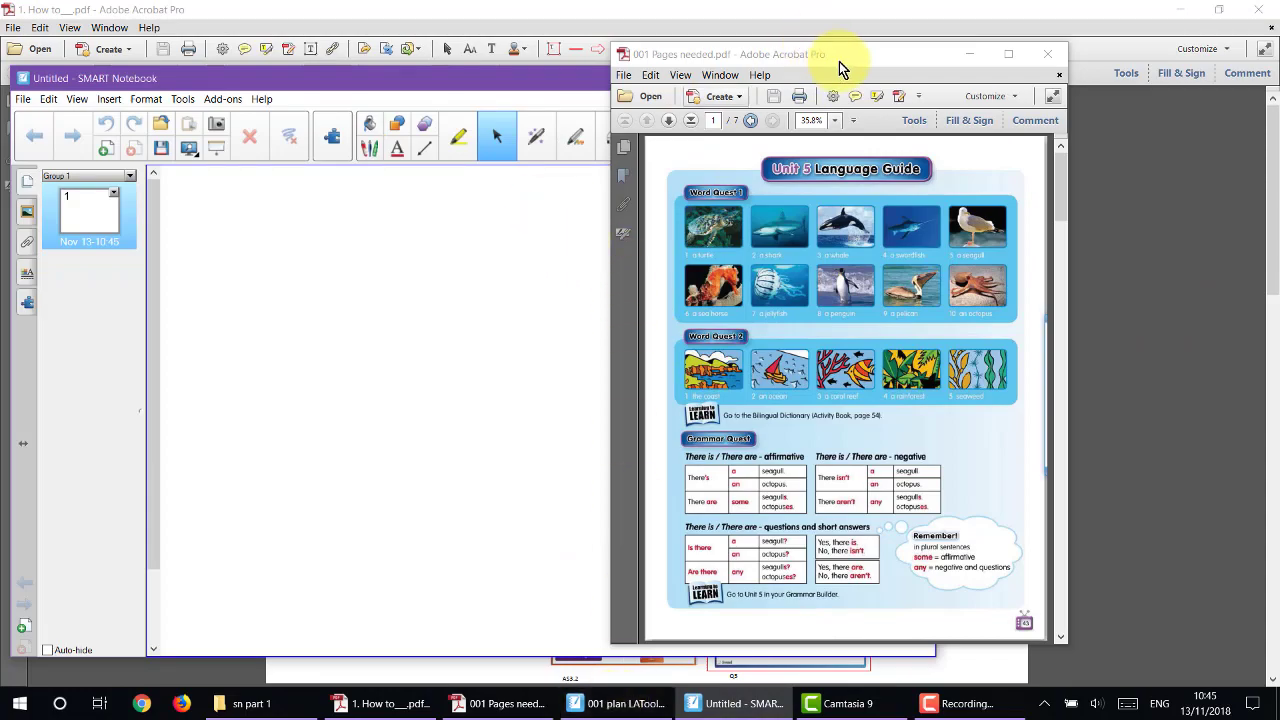
left_click_drag(840, 68, 986, 63)
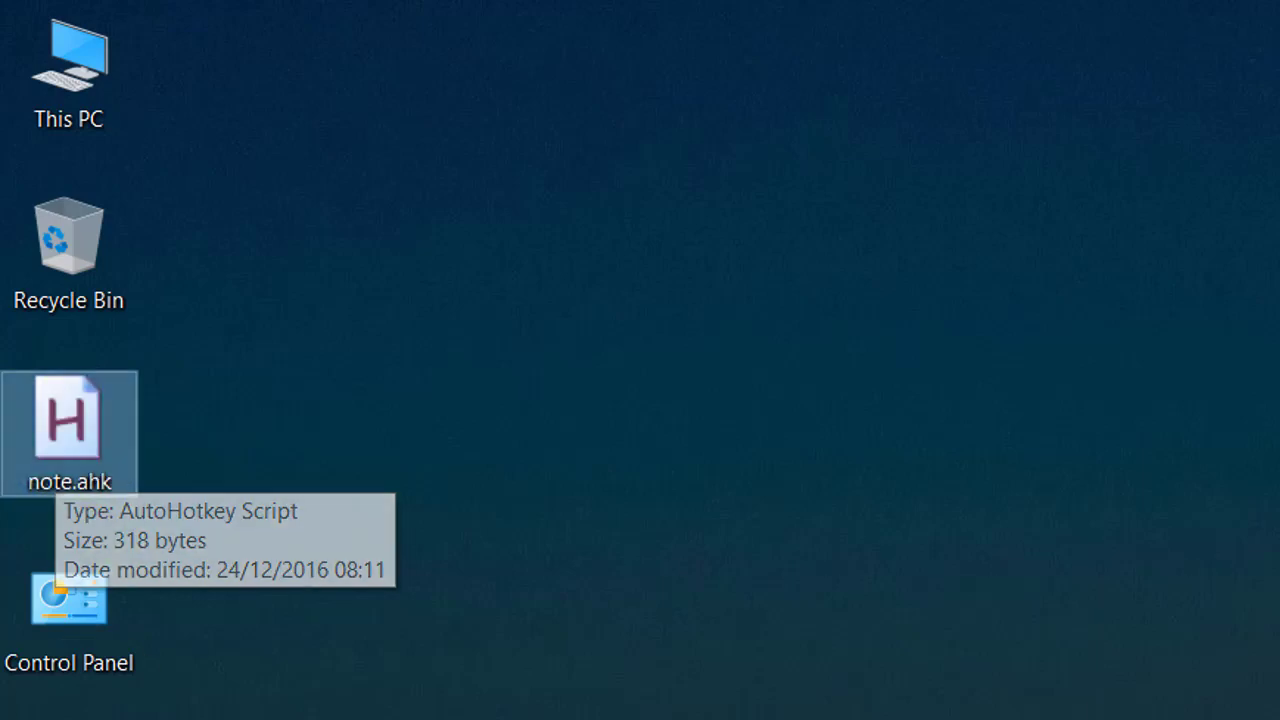
- Open sn part1.txt from the sn part 1 folder and copy the YouTube link it contains
left_click(286, 694)
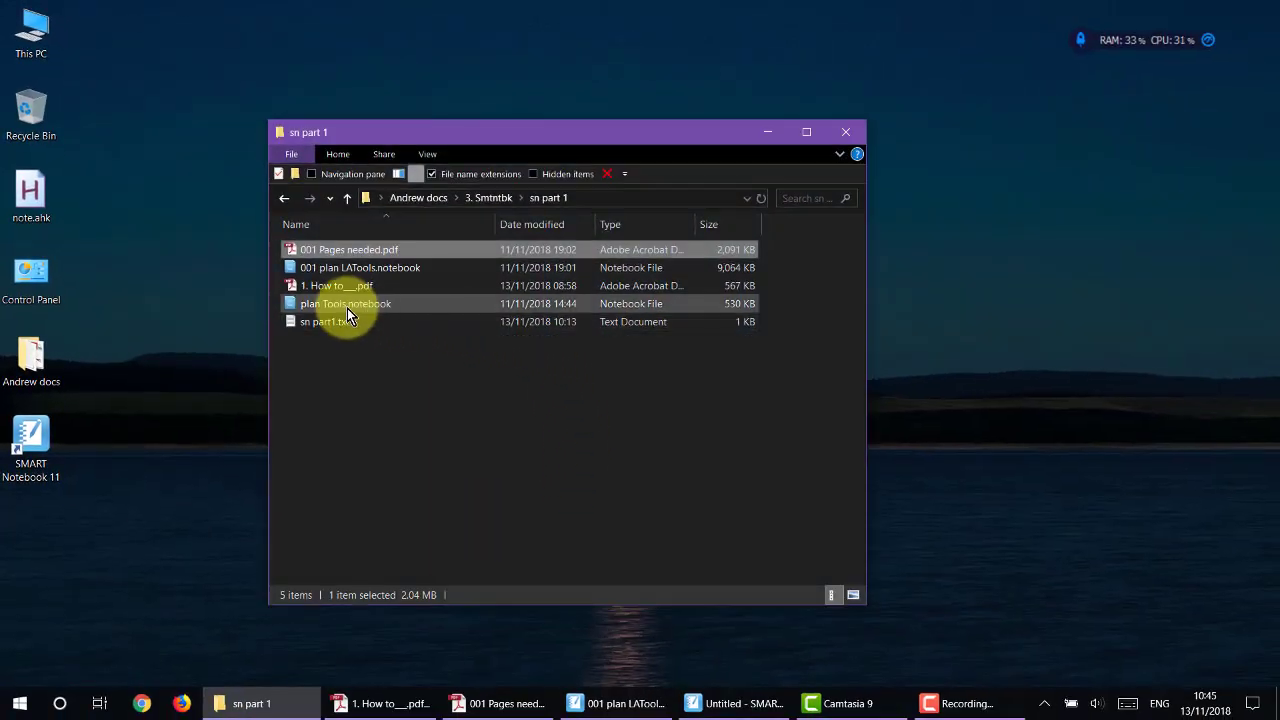
double_click(331, 323)
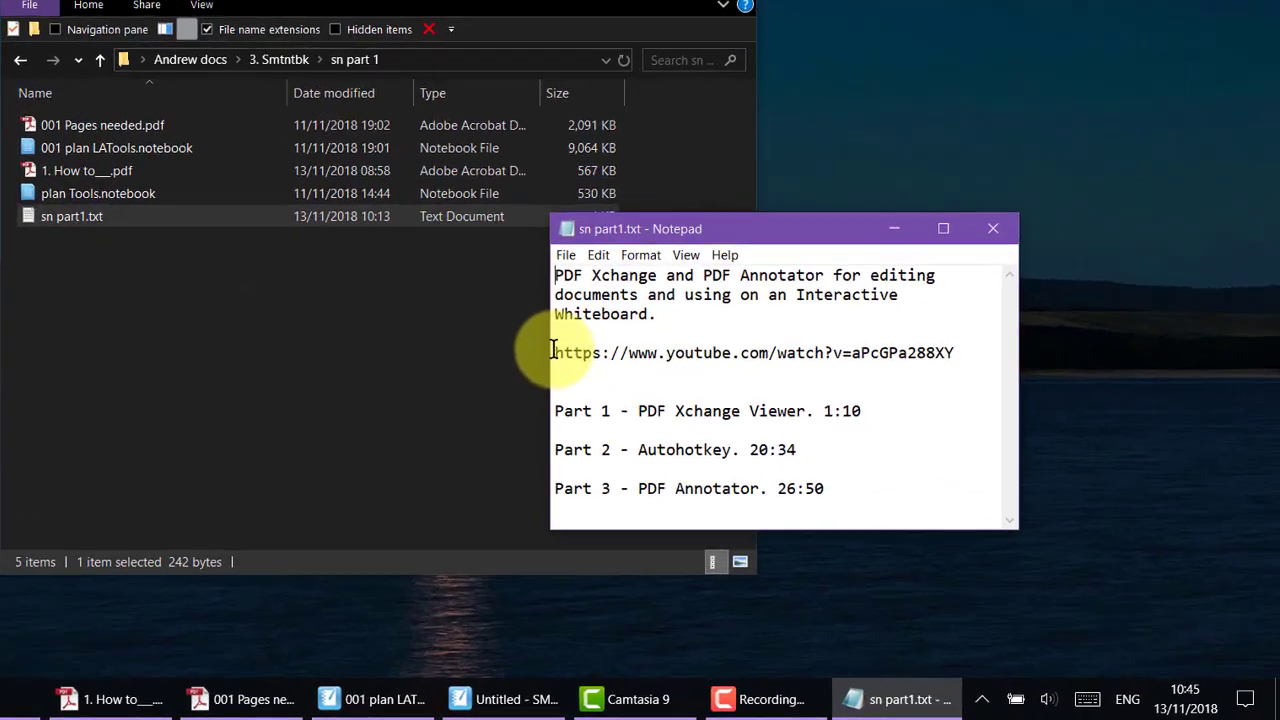
left_click_drag(712, 429, 1039, 427)
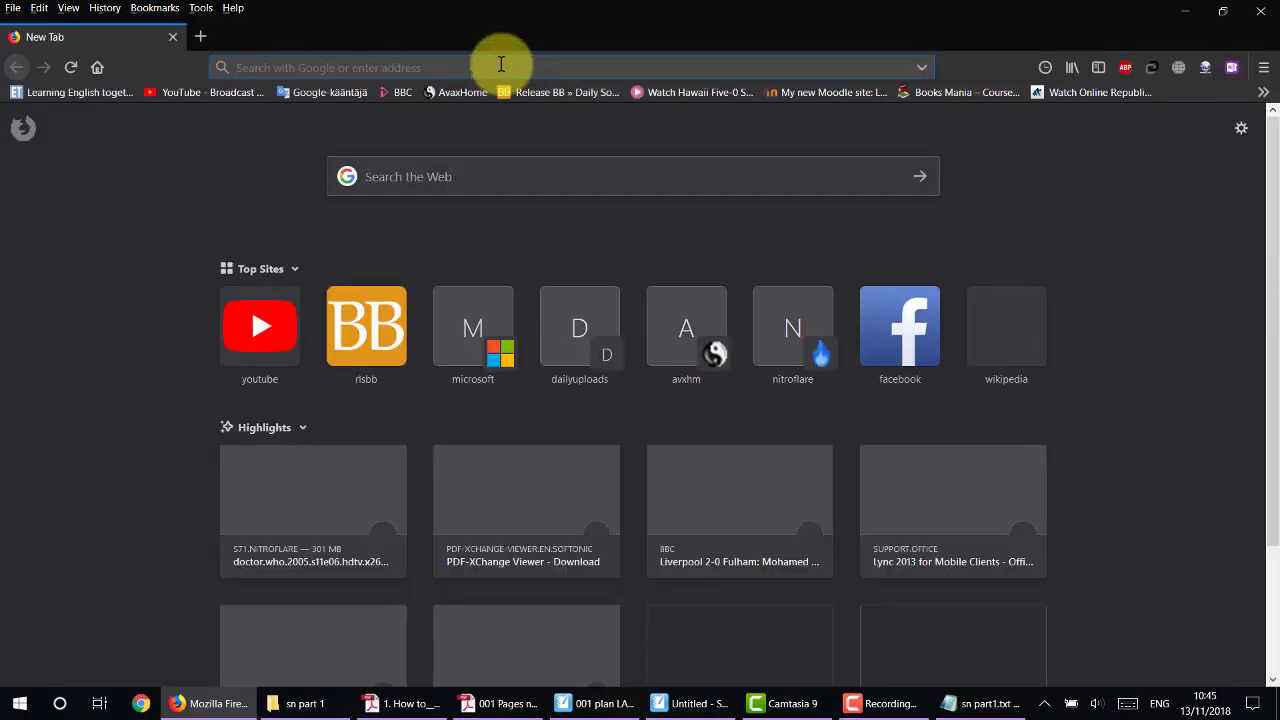
type("https://www.youtube.com/watch?v=aPcGPa288XY")
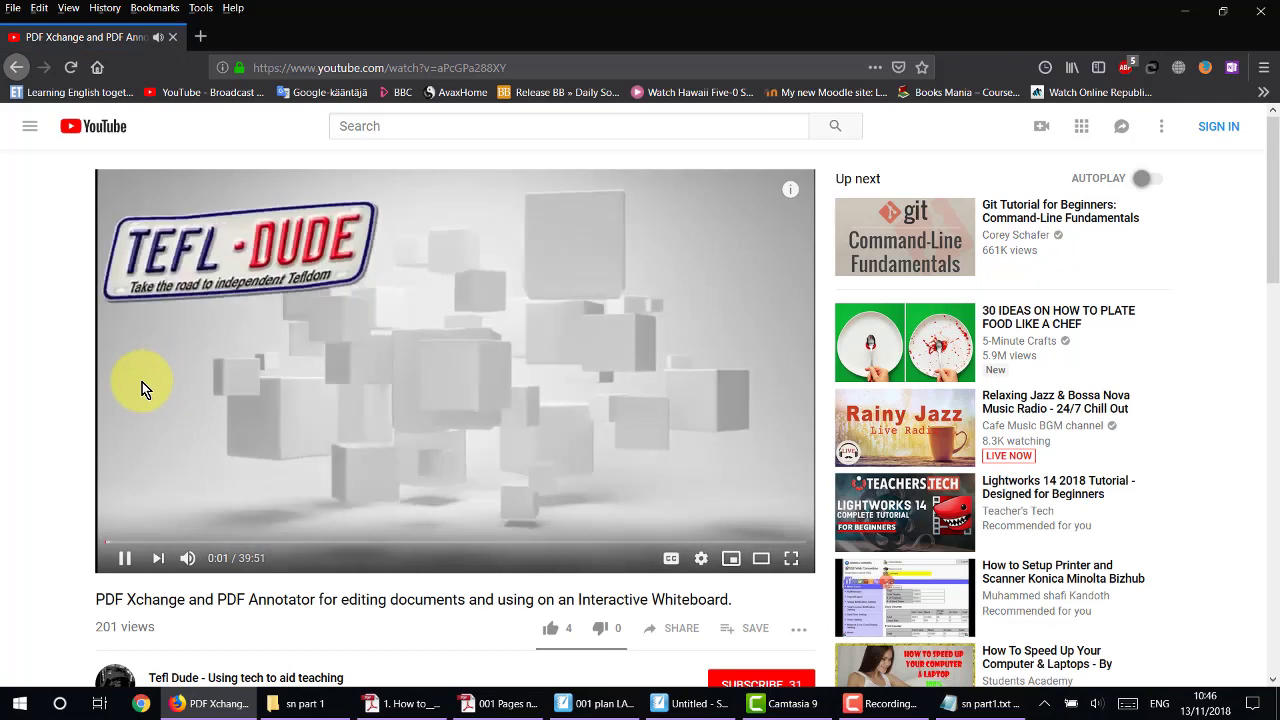
left_click(174, 415)
- Expand the video's description and examine its download links and part timestamps
scroll(151, 405, "down", 2)
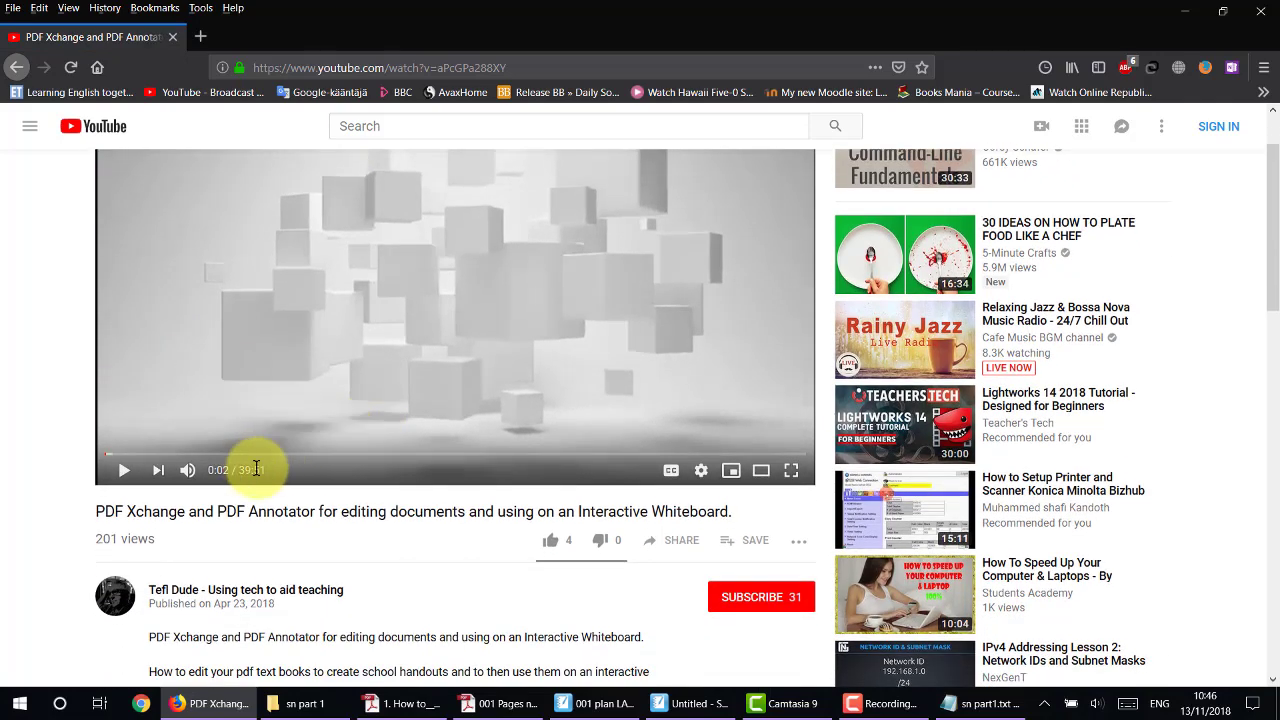
scroll(314, 428, "down", 4)
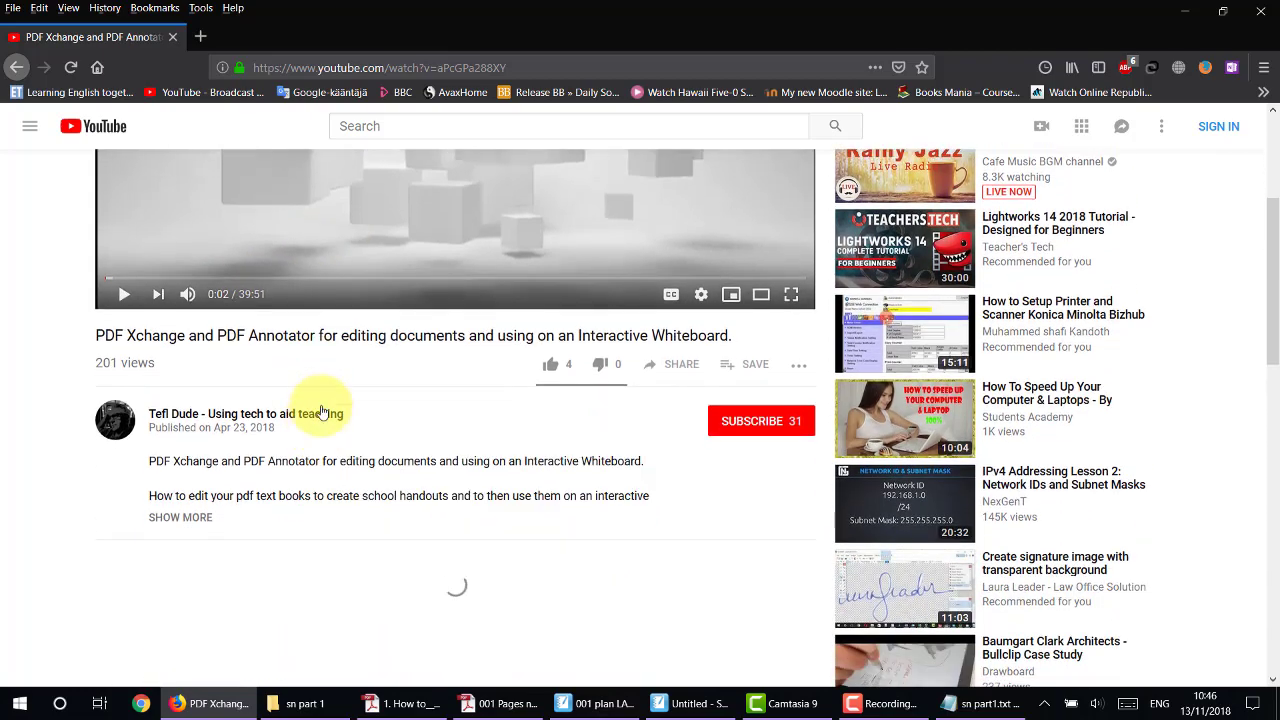
scroll(323, 395, "down", 2)
scroll(325, 385, "down", 3)
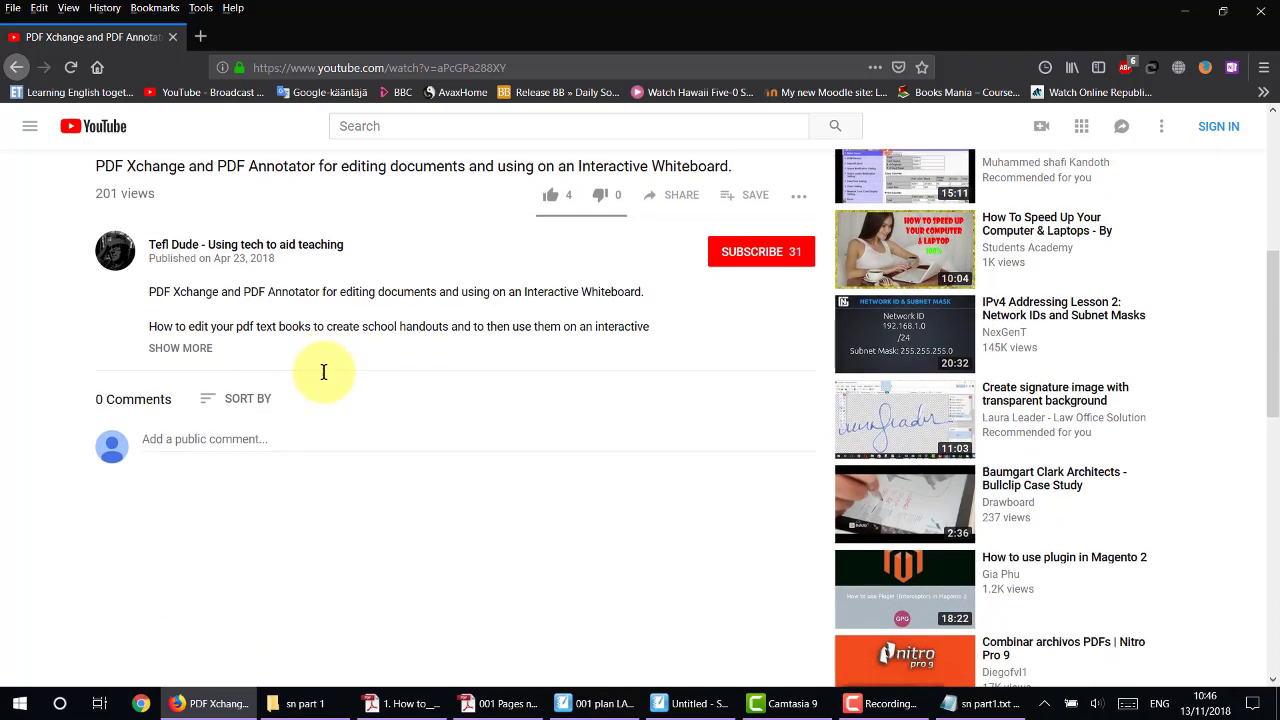
left_click(191, 251)
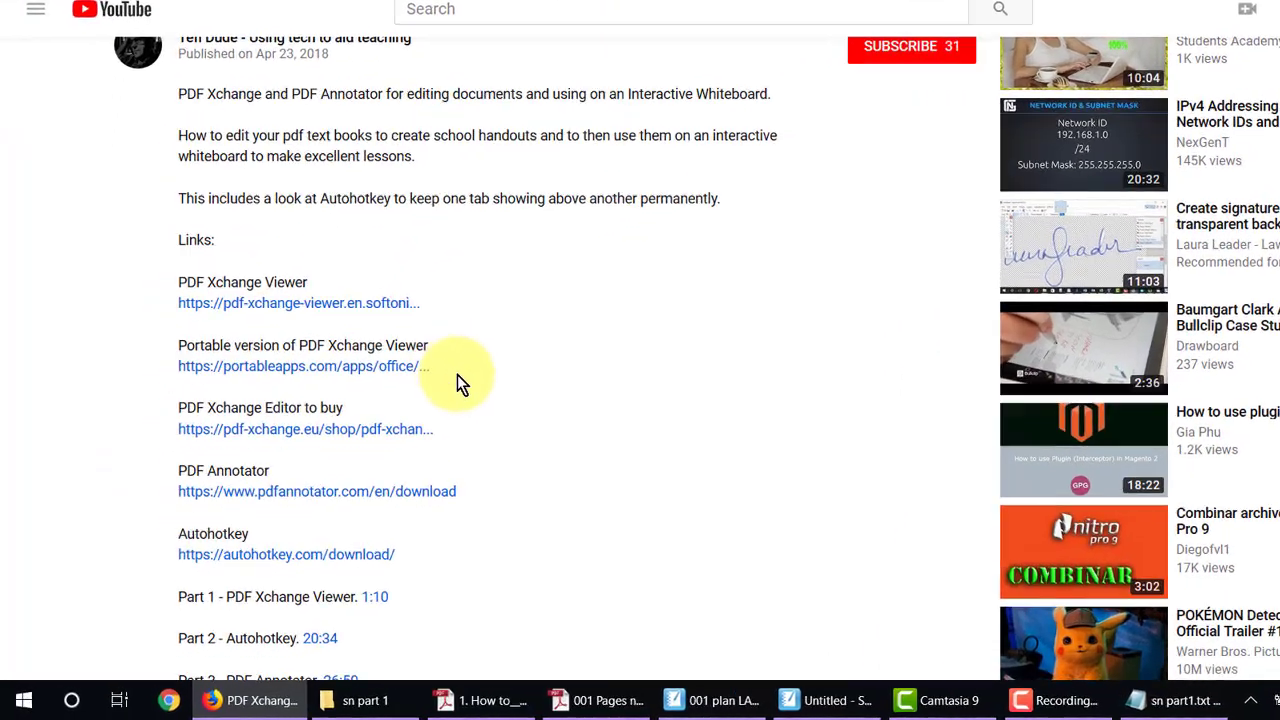
scroll(385, 438, "down", 4)
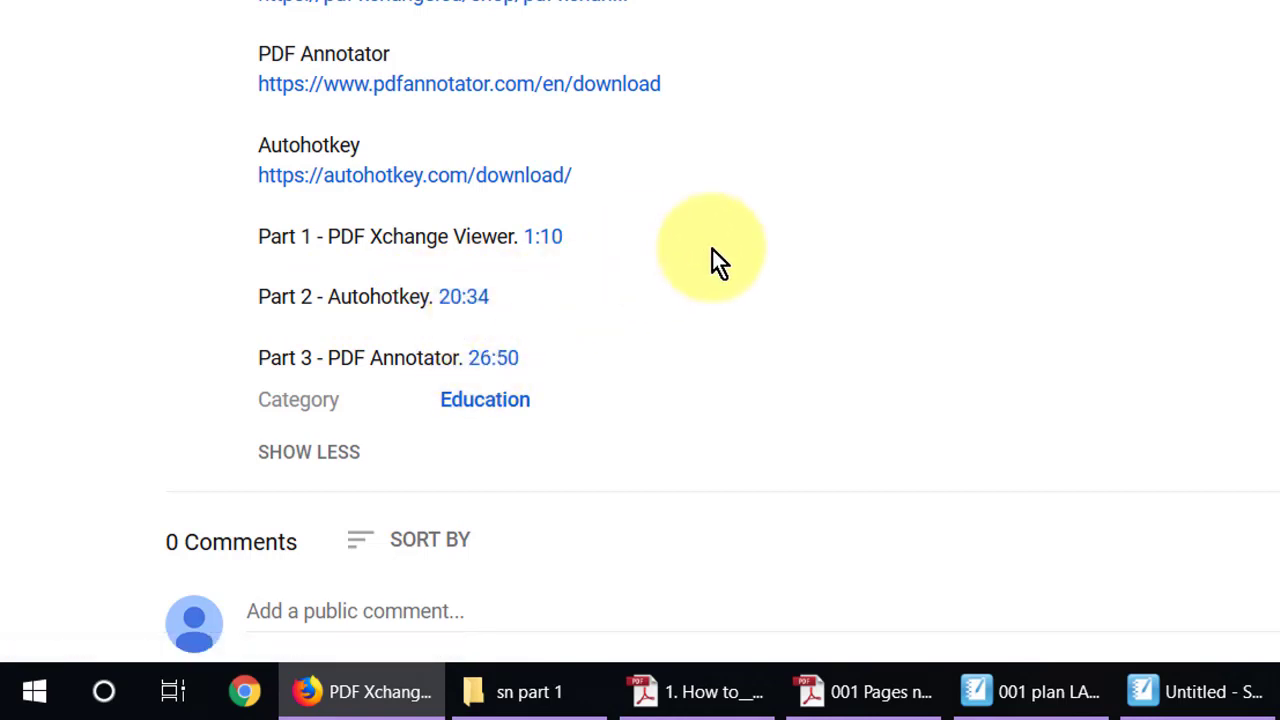
scroll(605, 318, "up", 3)
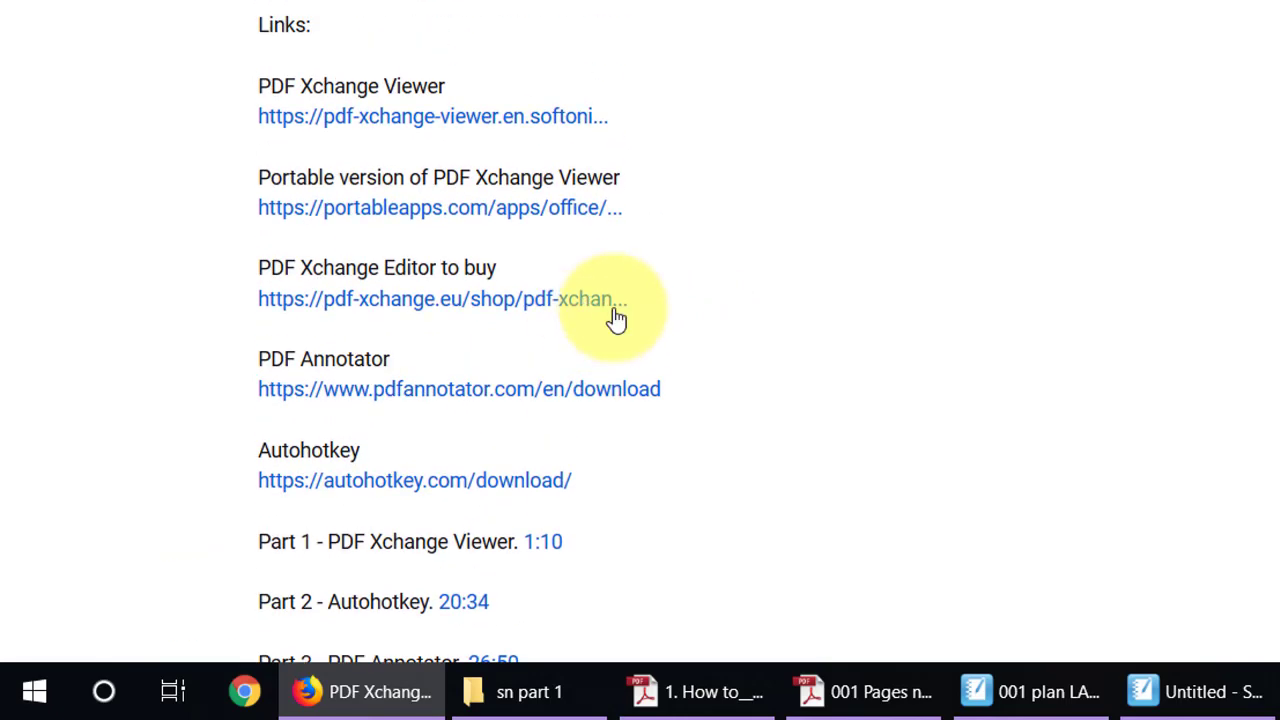
scroll(766, 346, "down", 3)
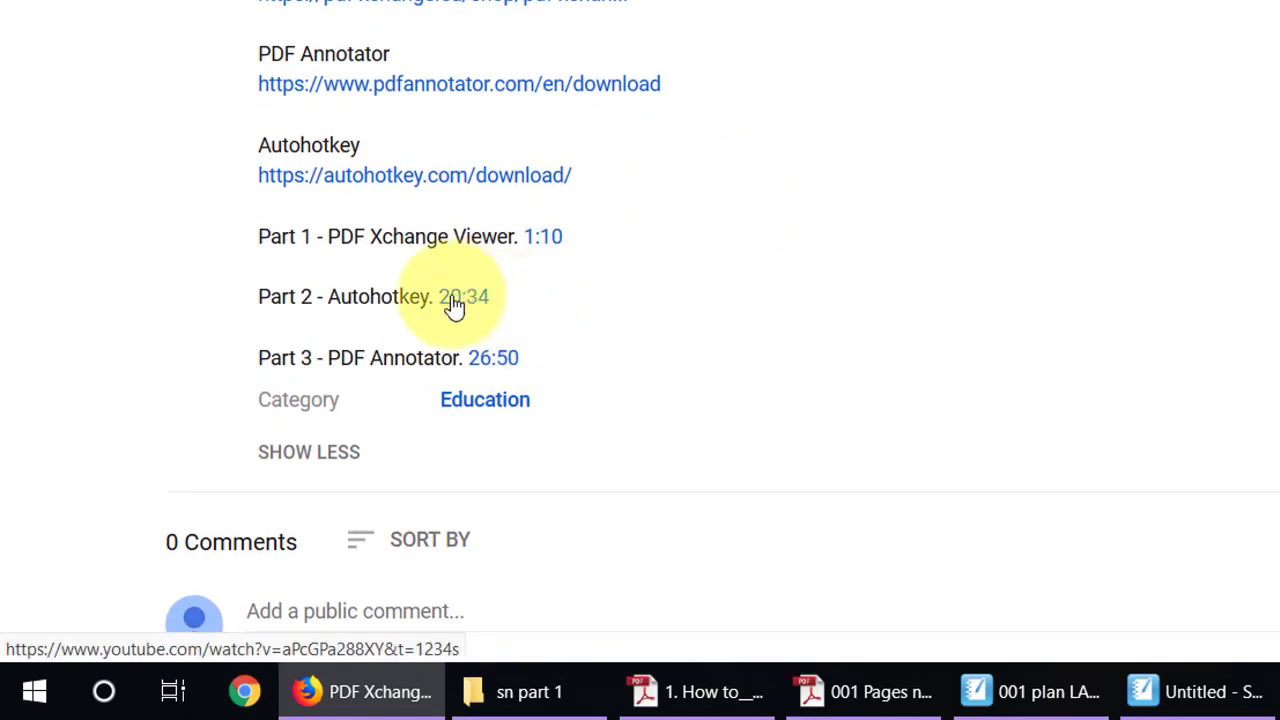
- Play the video from Part 2 - Autohotkey at 20:34, skip ahead to 21:09, and close the browser after pausing it
left_click(452, 298)
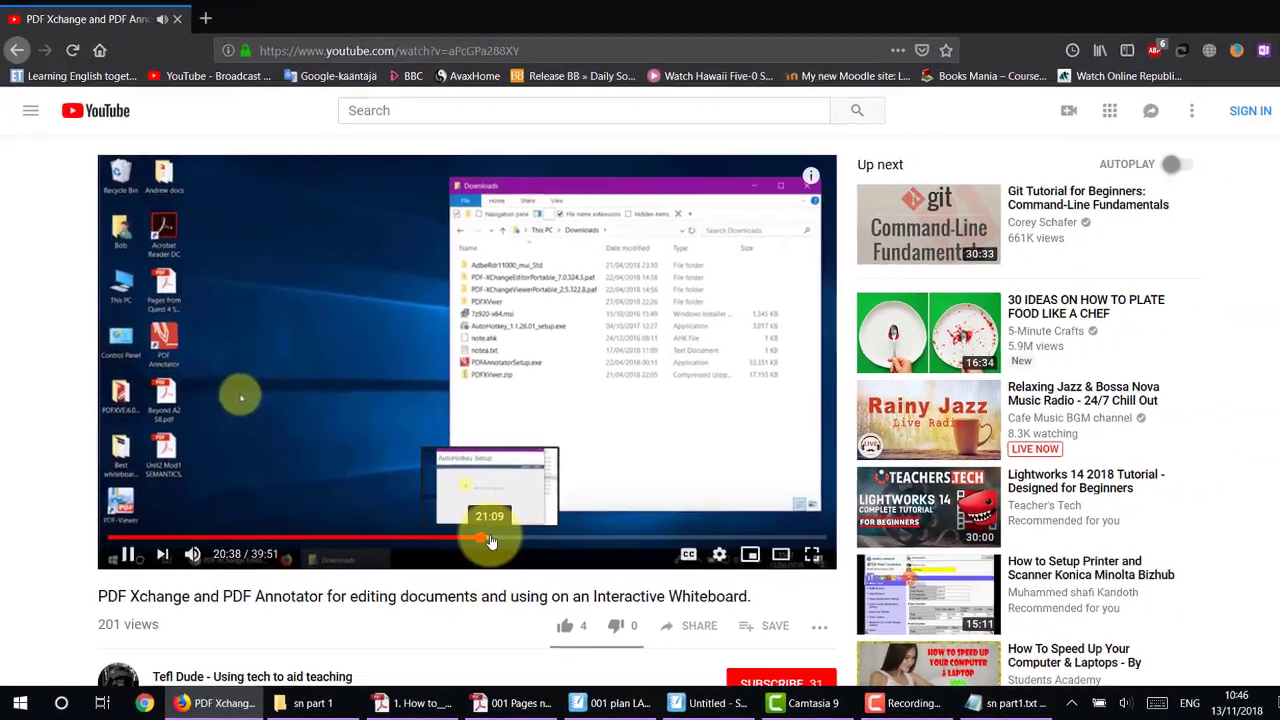
left_click(830, 413)
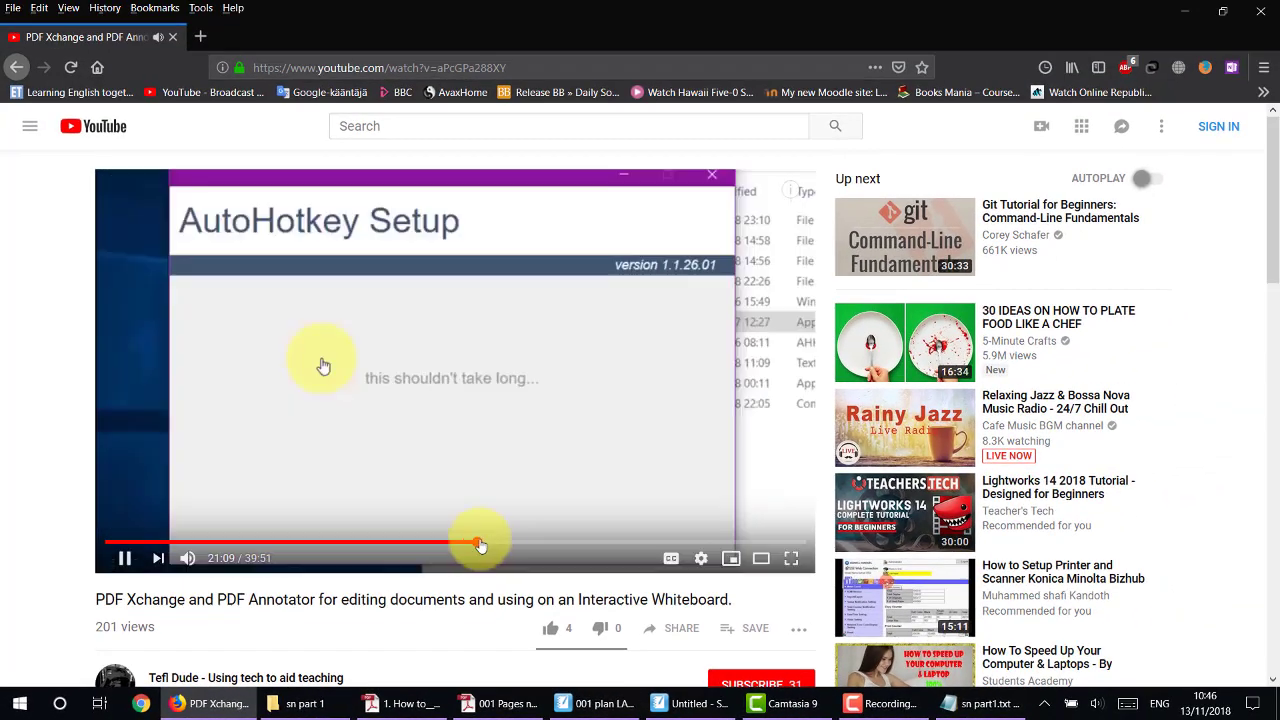
left_click(528, 437)
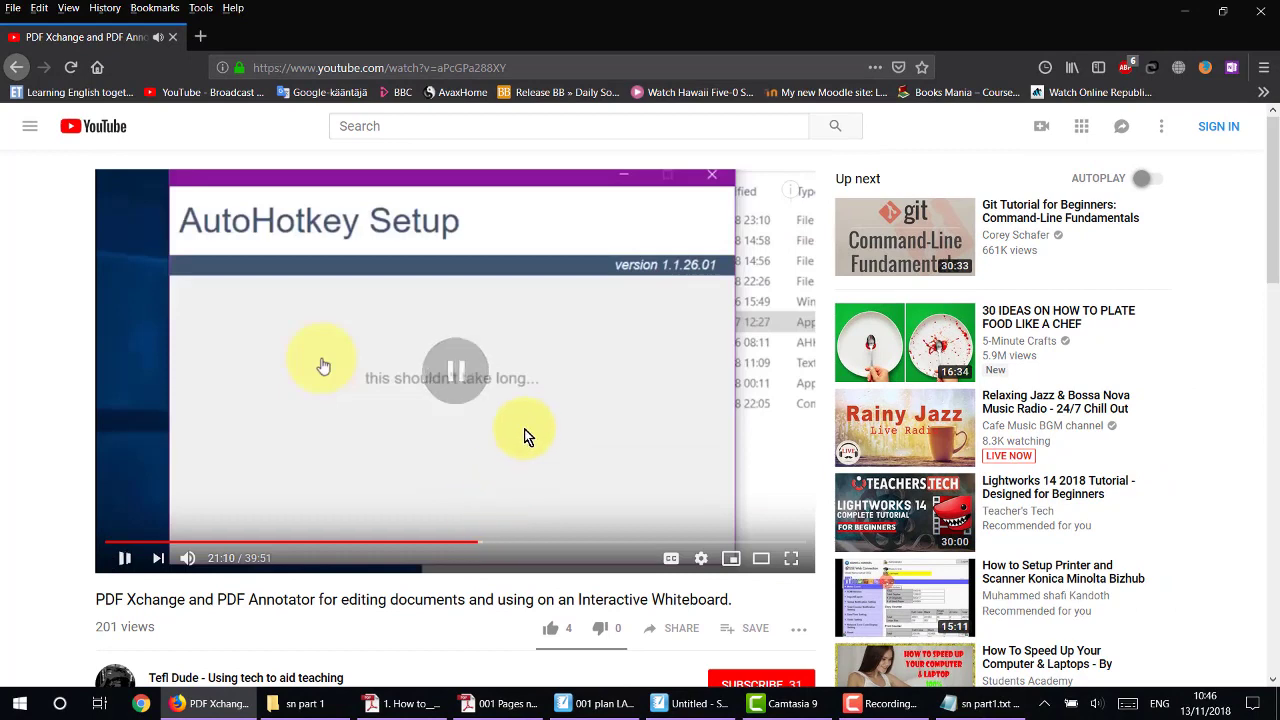
left_click(1268, 15)
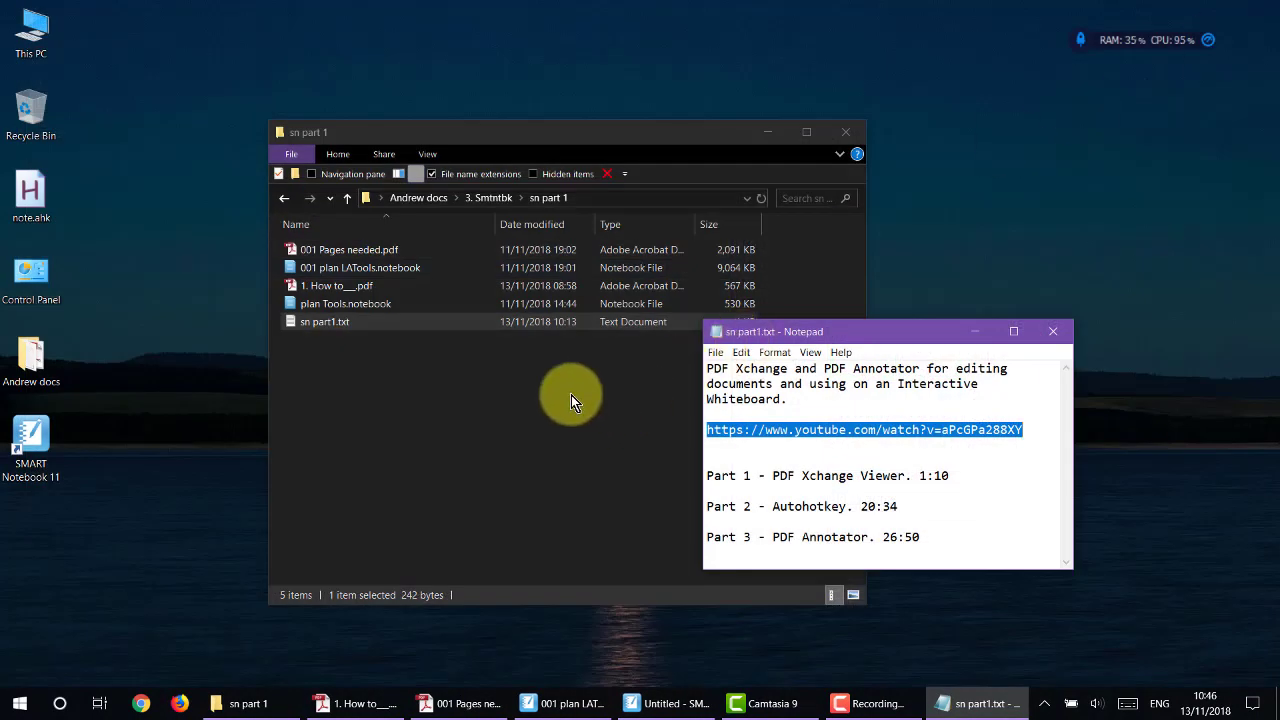
- Bring up 001 Pages needed.pdf and the untitled SMART Notebook file, and arrange the PDF window beside the blank page
left_click(455, 708)
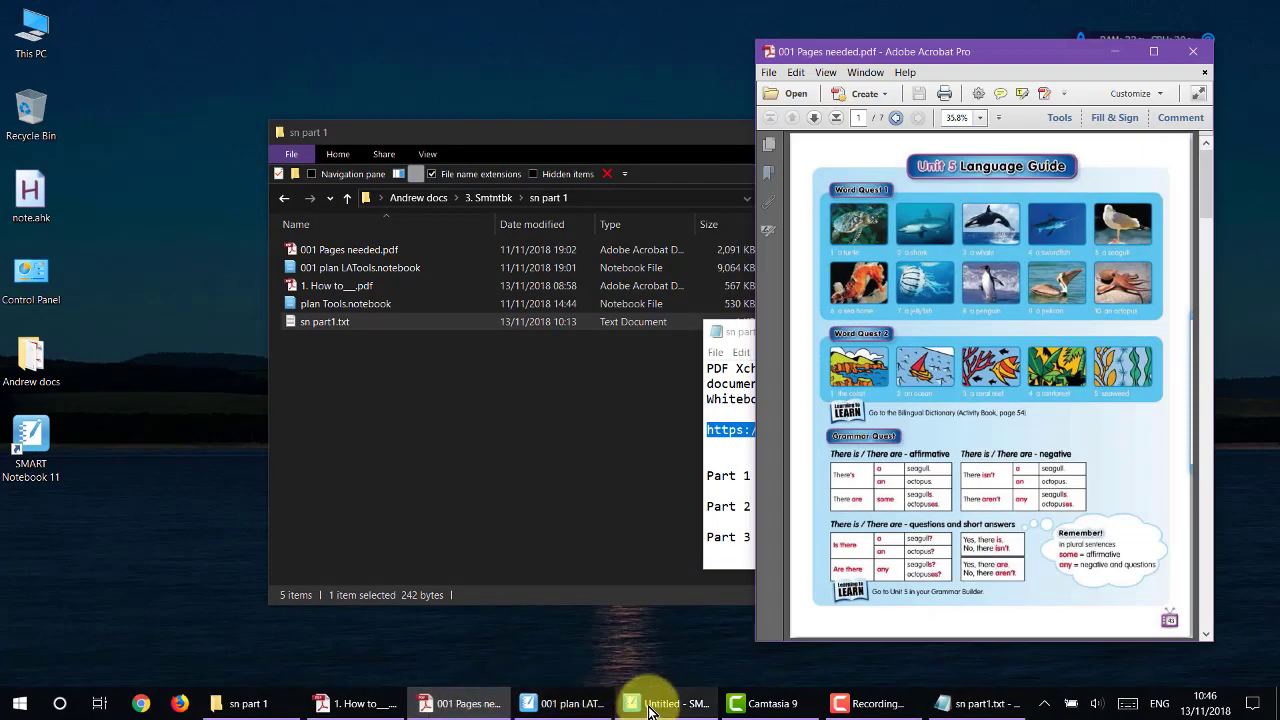
left_click(650, 706)
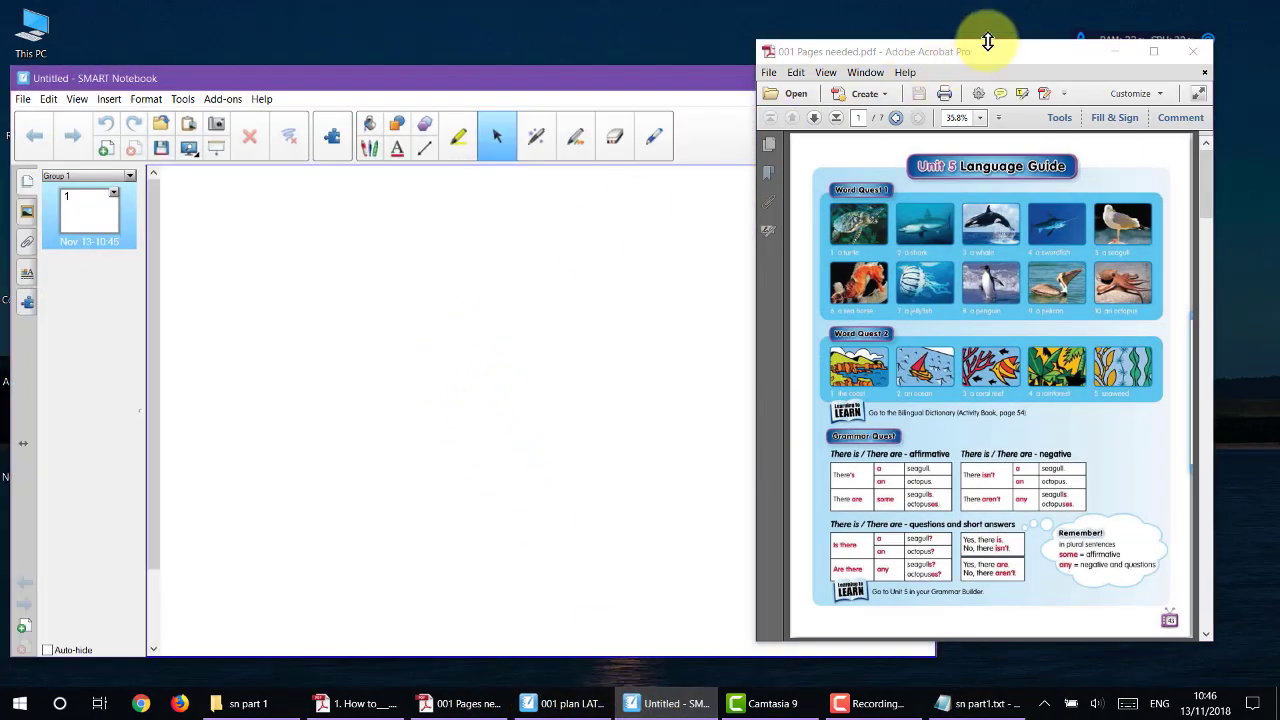
left_click_drag(963, 57, 1016, 62)
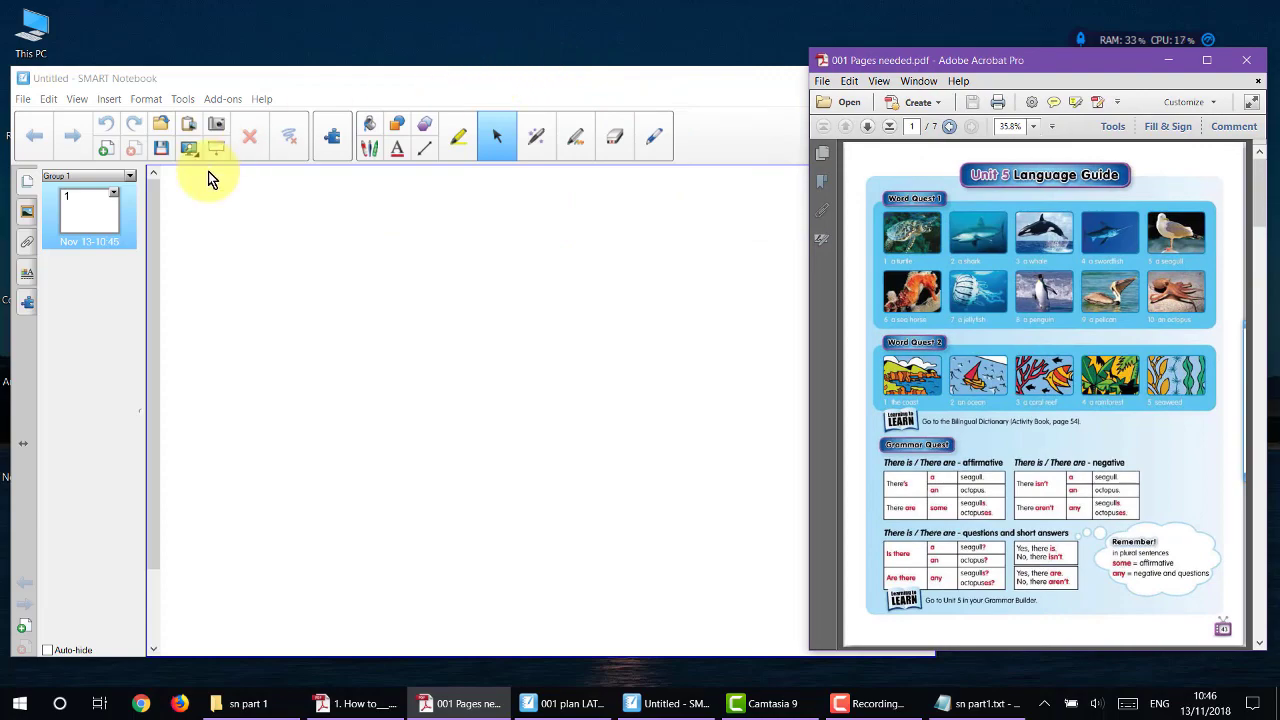
- Add the Blue - Anagram activity from the Gallery's Lesson Activity Toolkit 2.0, Activities, Anagram folder to the blank page
left_click(27, 215)
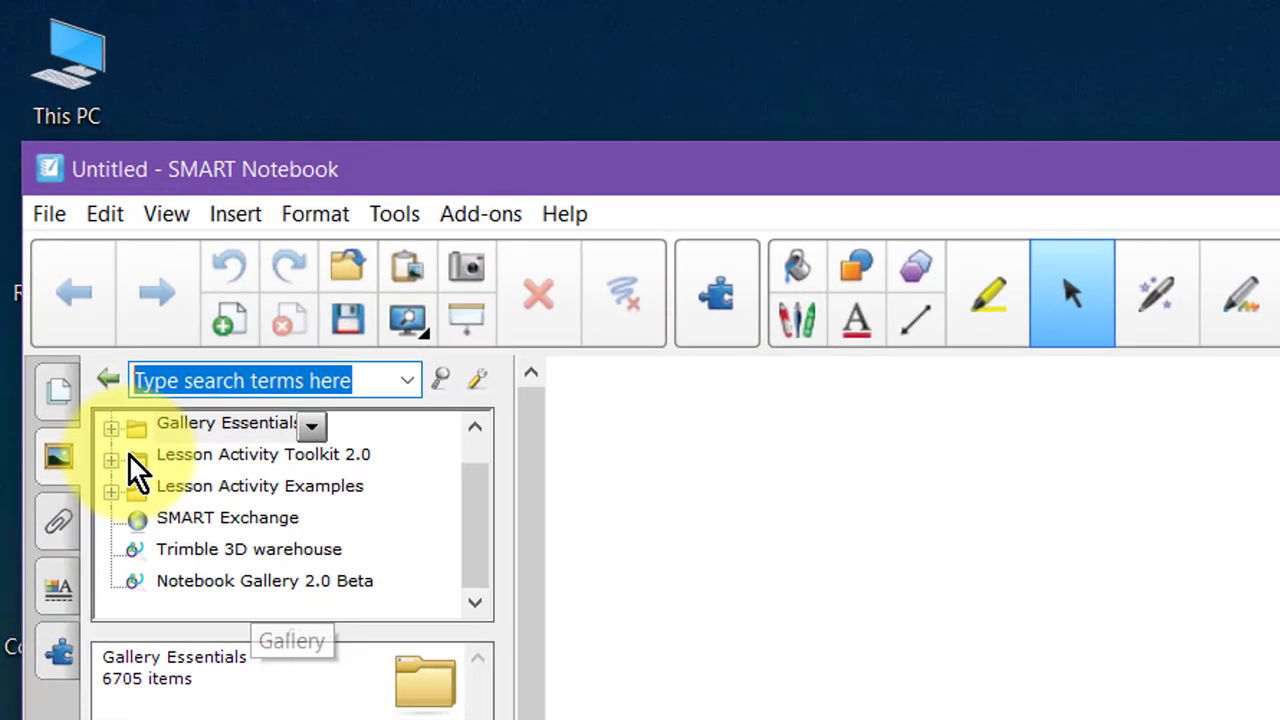
left_click(126, 455)
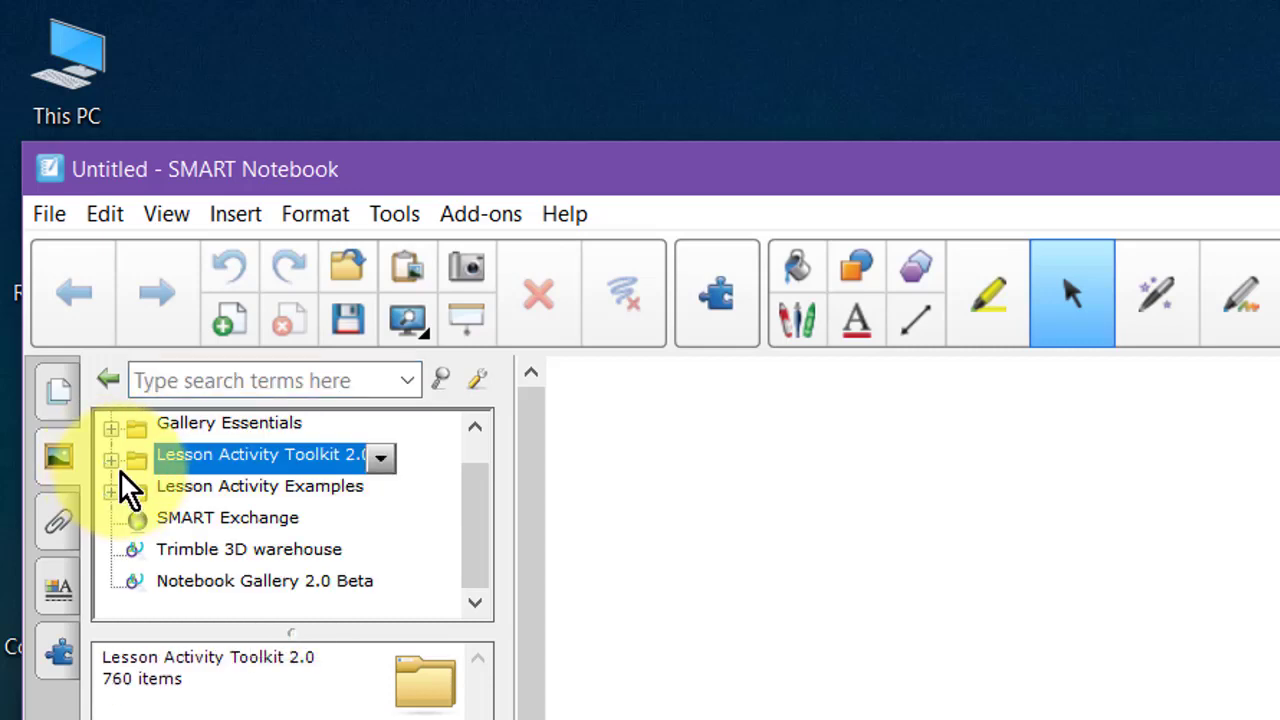
left_click(120, 465)
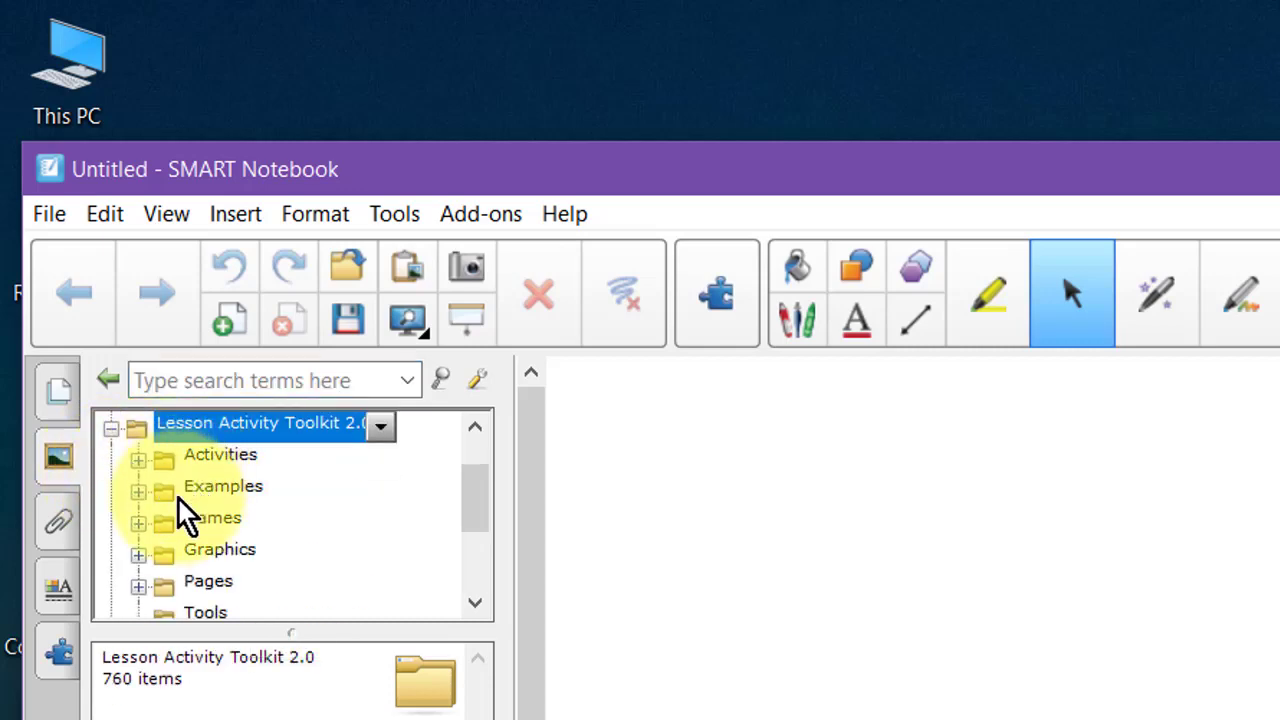
left_click(131, 460)
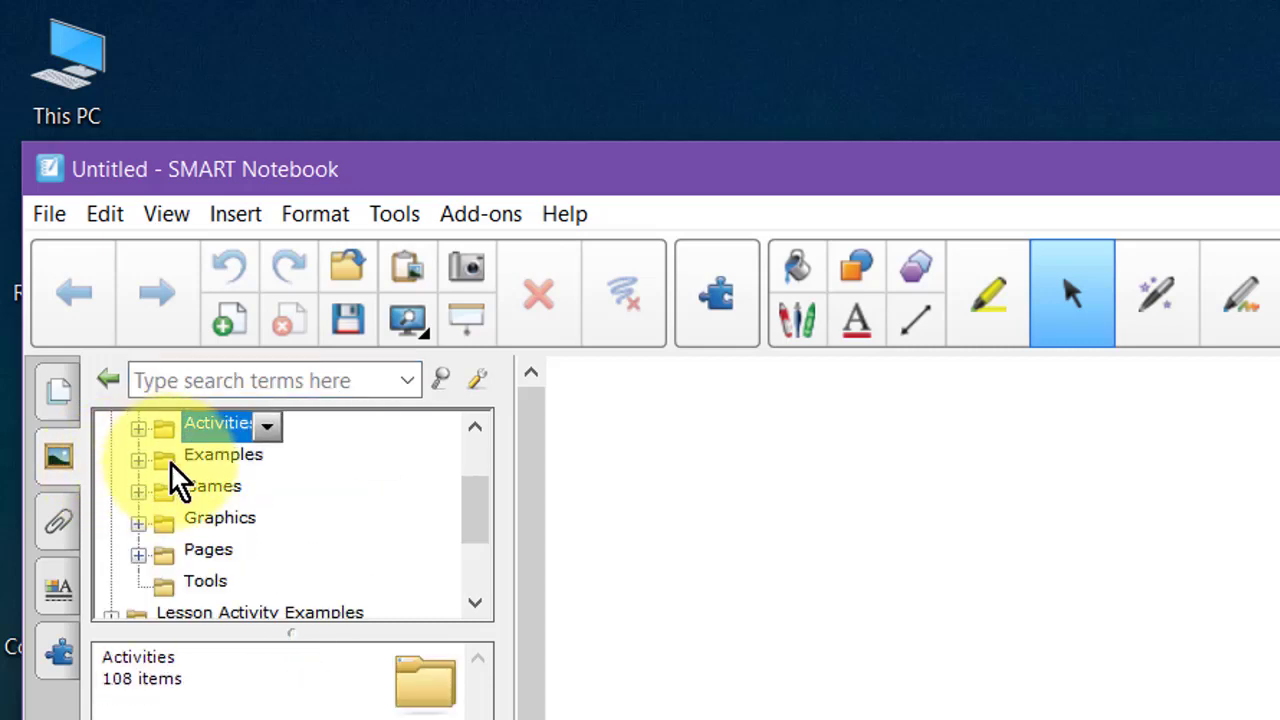
scroll(190, 515, "up", 1)
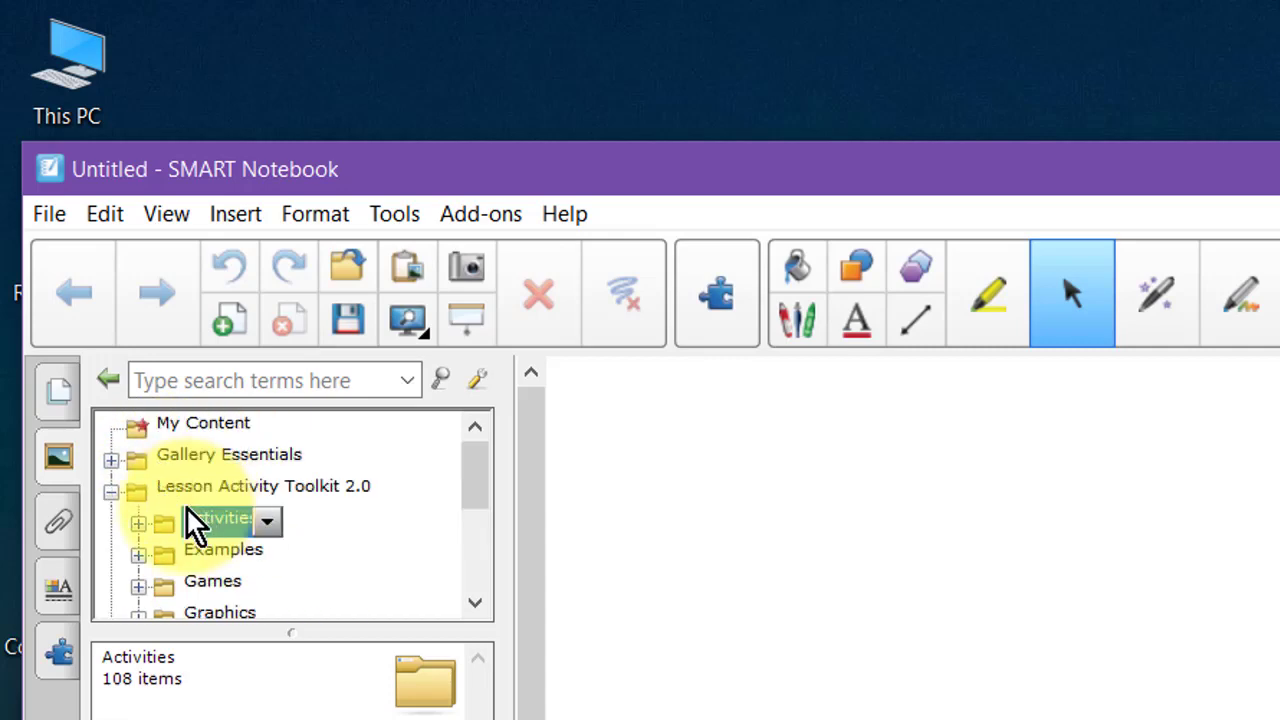
left_click(139, 524)
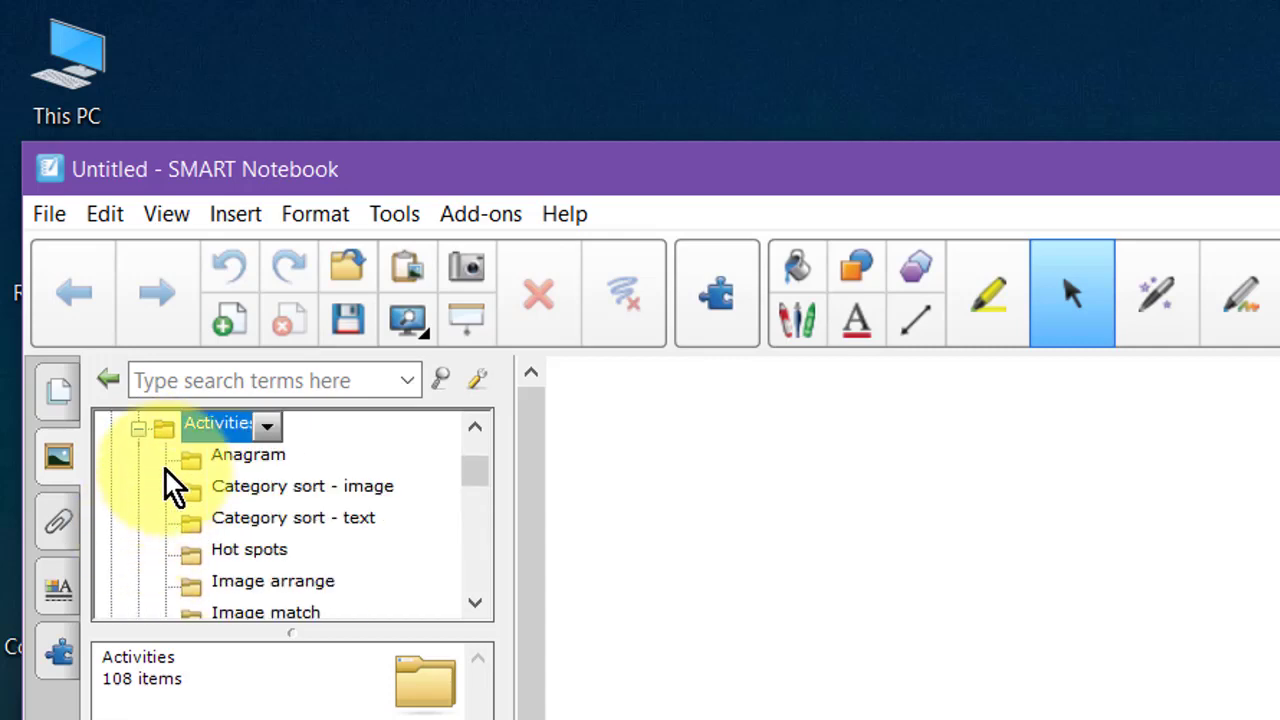
left_click(243, 457)
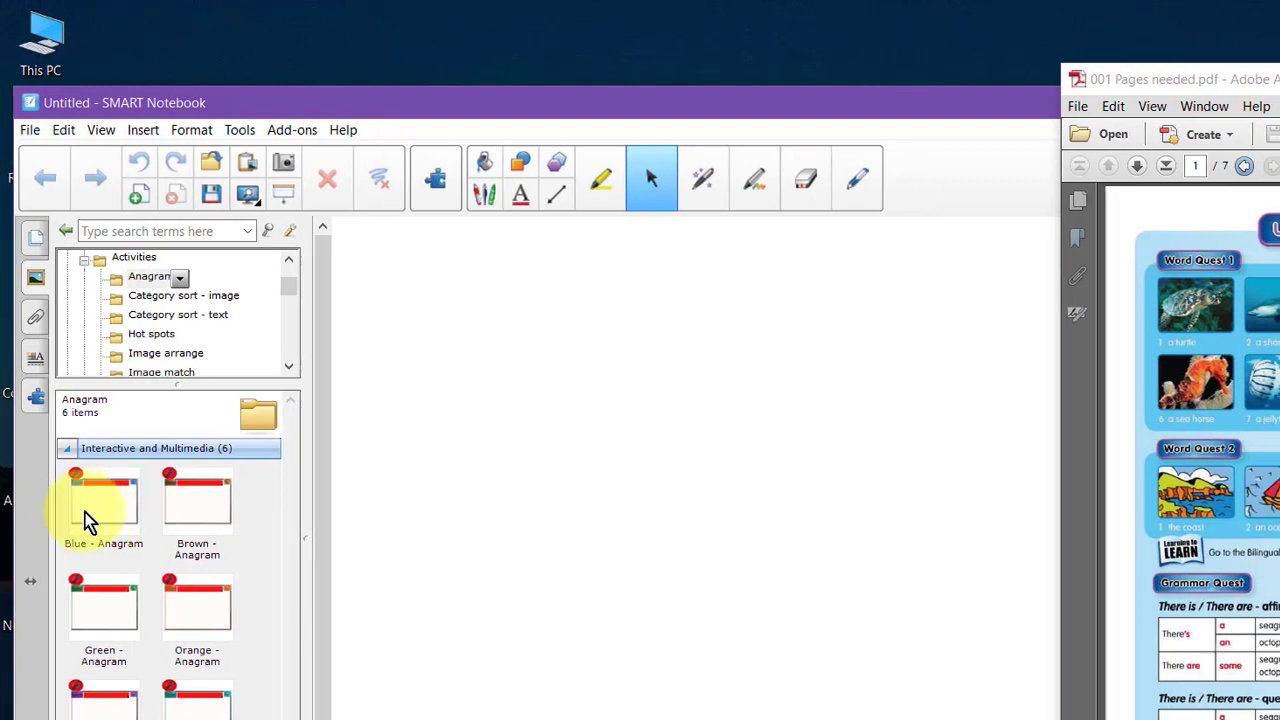
left_click_drag(85, 520, 724, 527)
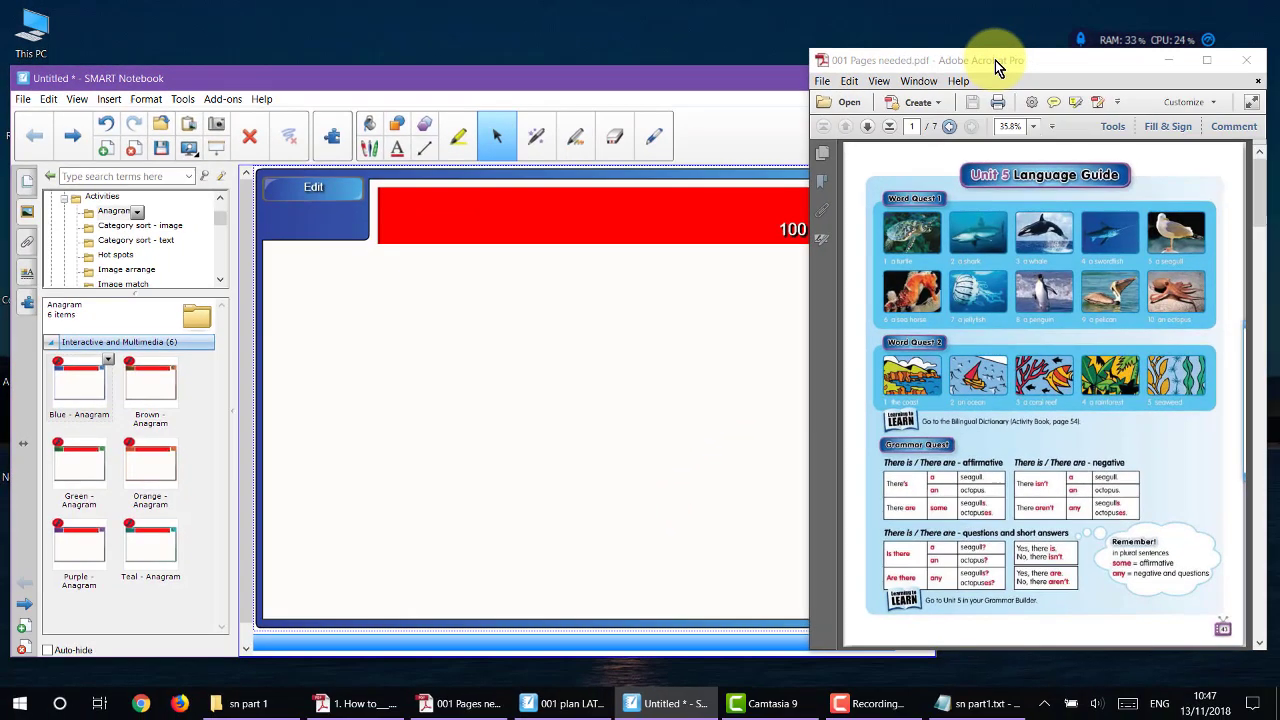
- Shrink the anagram activity so it fits beside the PDF window, and move that window back next to it
left_click_drag(995, 62, 1097, 78)
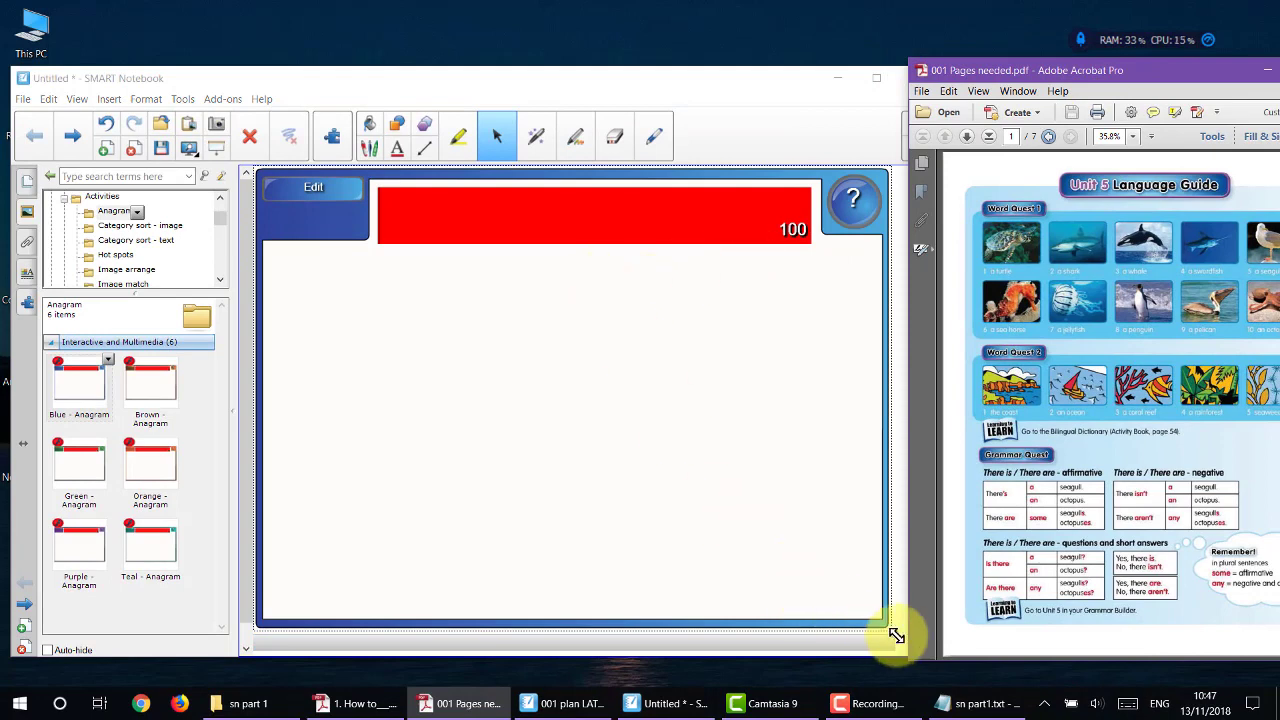
left_click_drag(896, 636, 821, 600)
left_click_drag(1150, 70, 1065, 58)
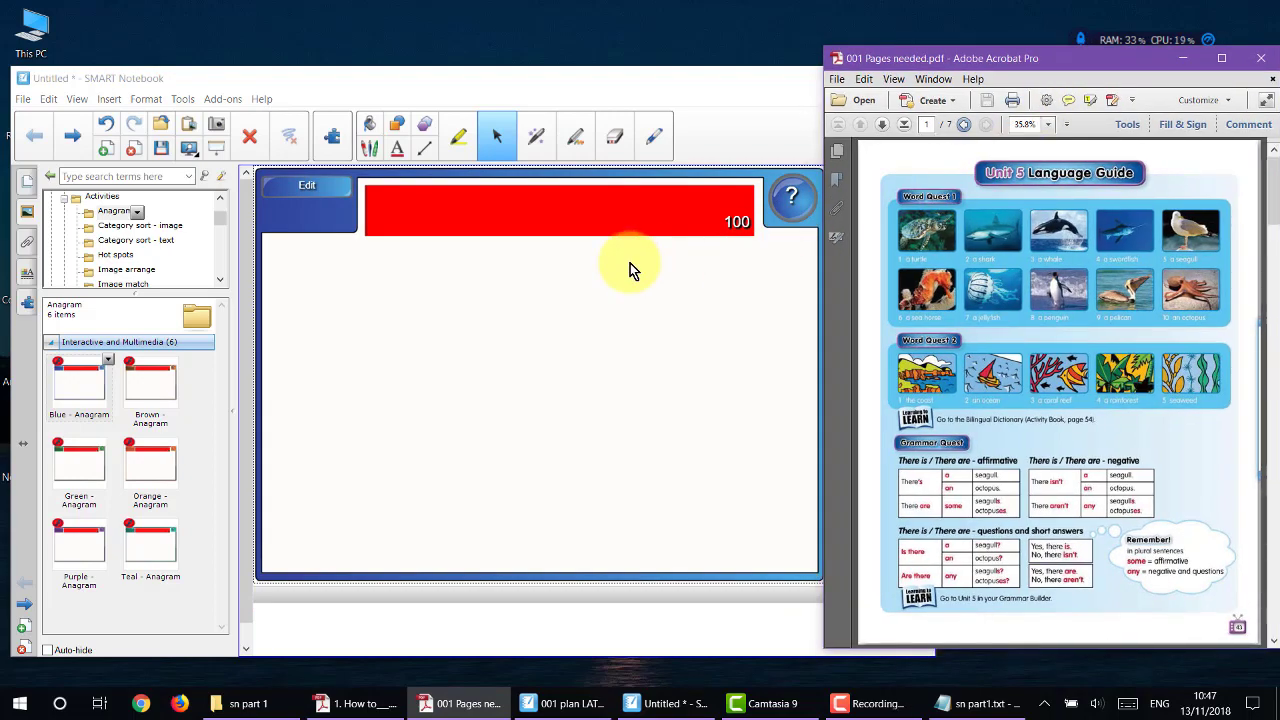
- Check the finished anagram in the 001 plan LATools file, and open the untitled file's anagram activity for editing
left_click(578, 703)
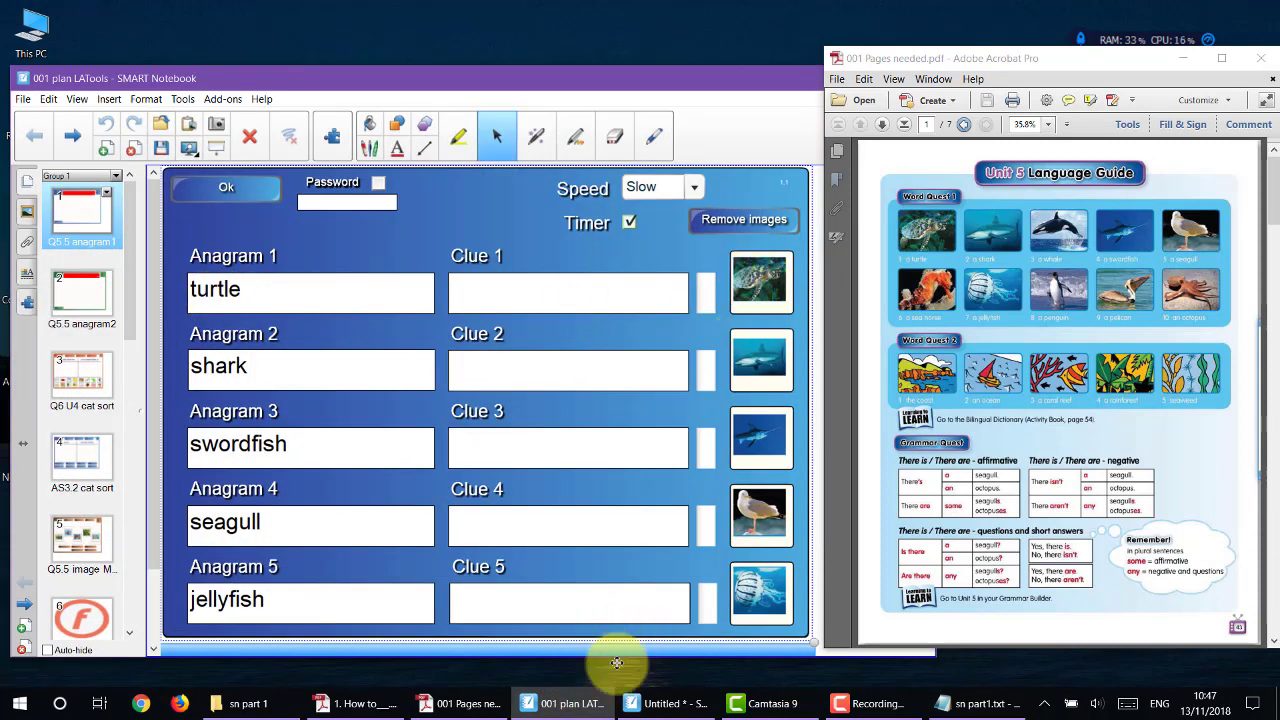
left_click(660, 704)
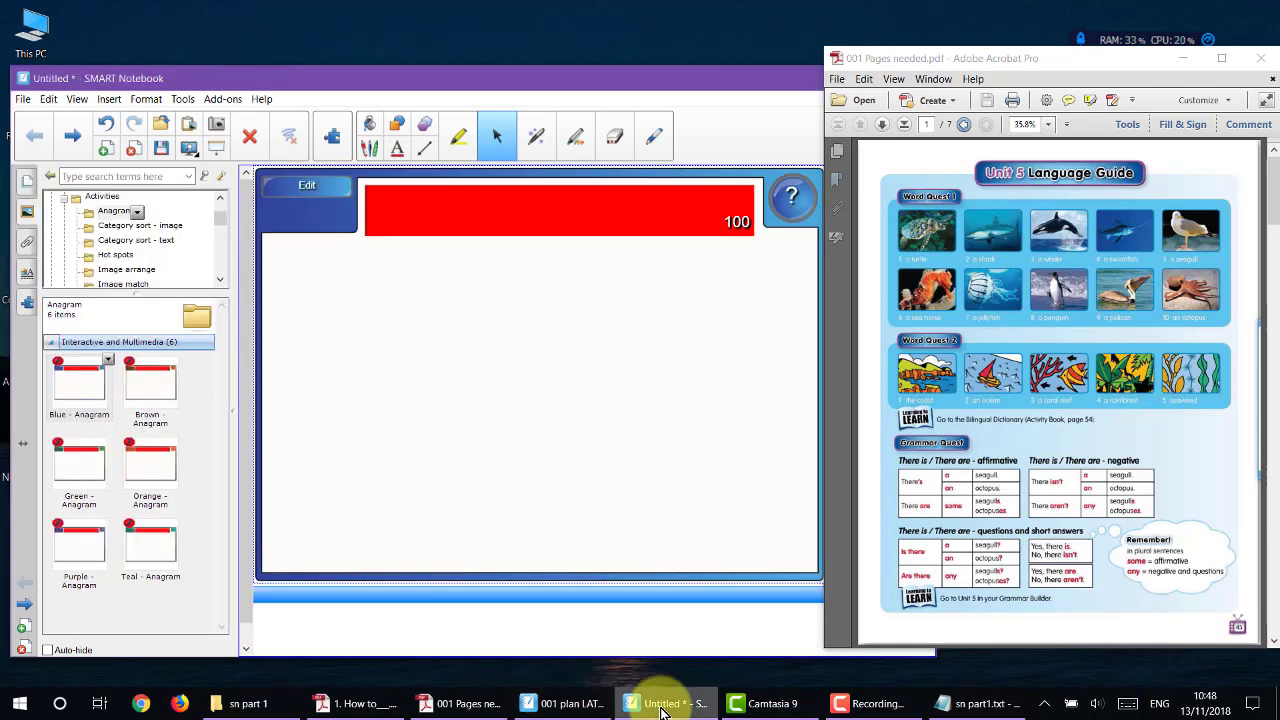
left_click(302, 189)
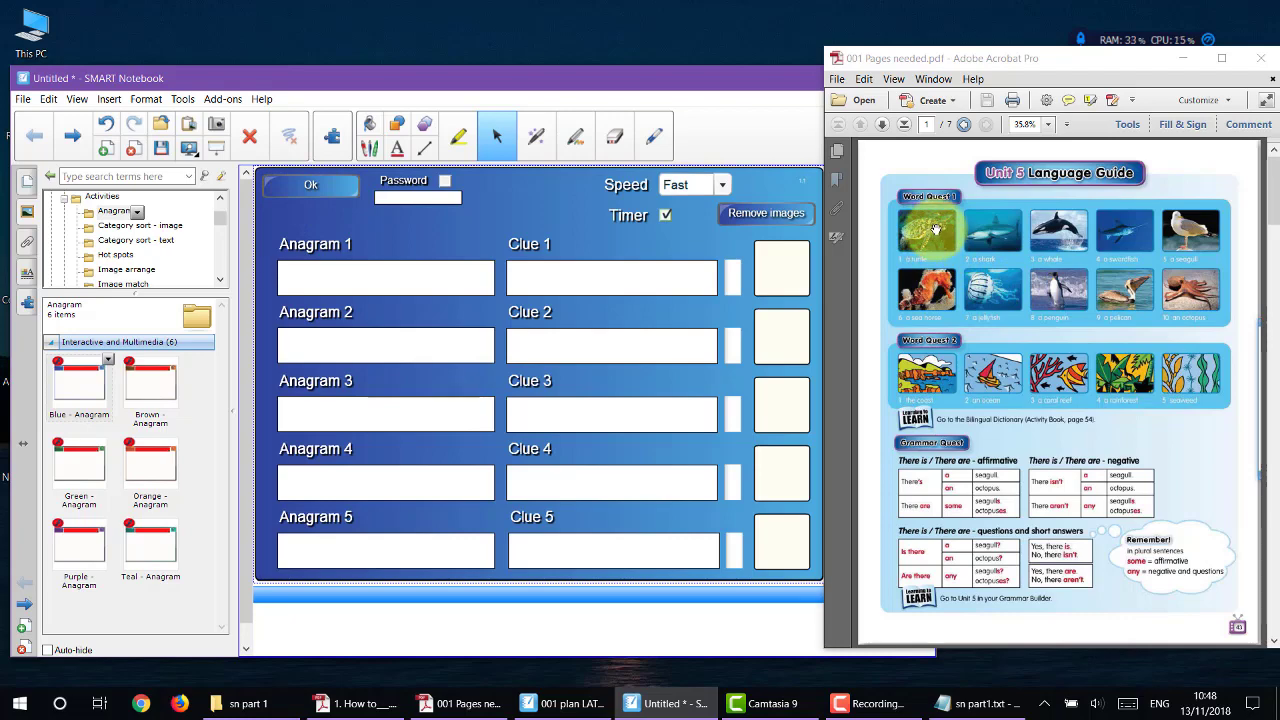
- Capture the turtle picture from Word Quest 1 on the PDF's first page and place it in the Anagram 1 image box
scroll(938, 232, "up", 2)
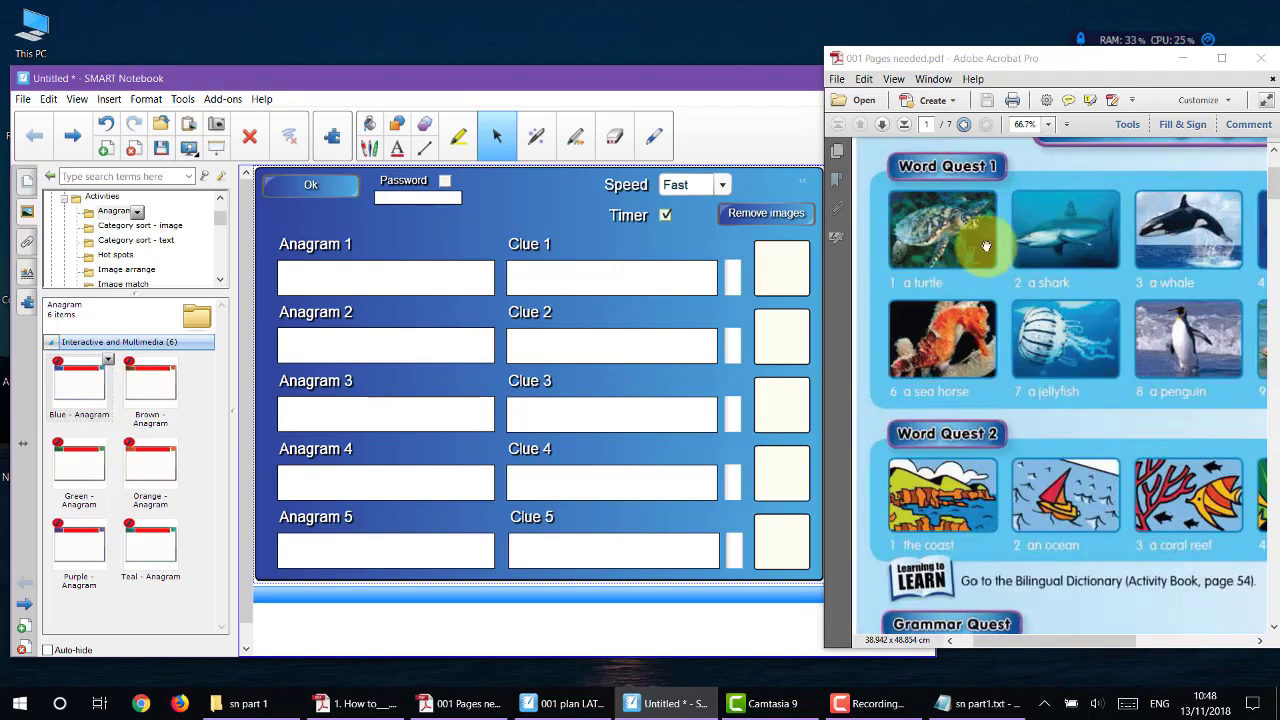
left_click_drag(960, 257, 966, 283)
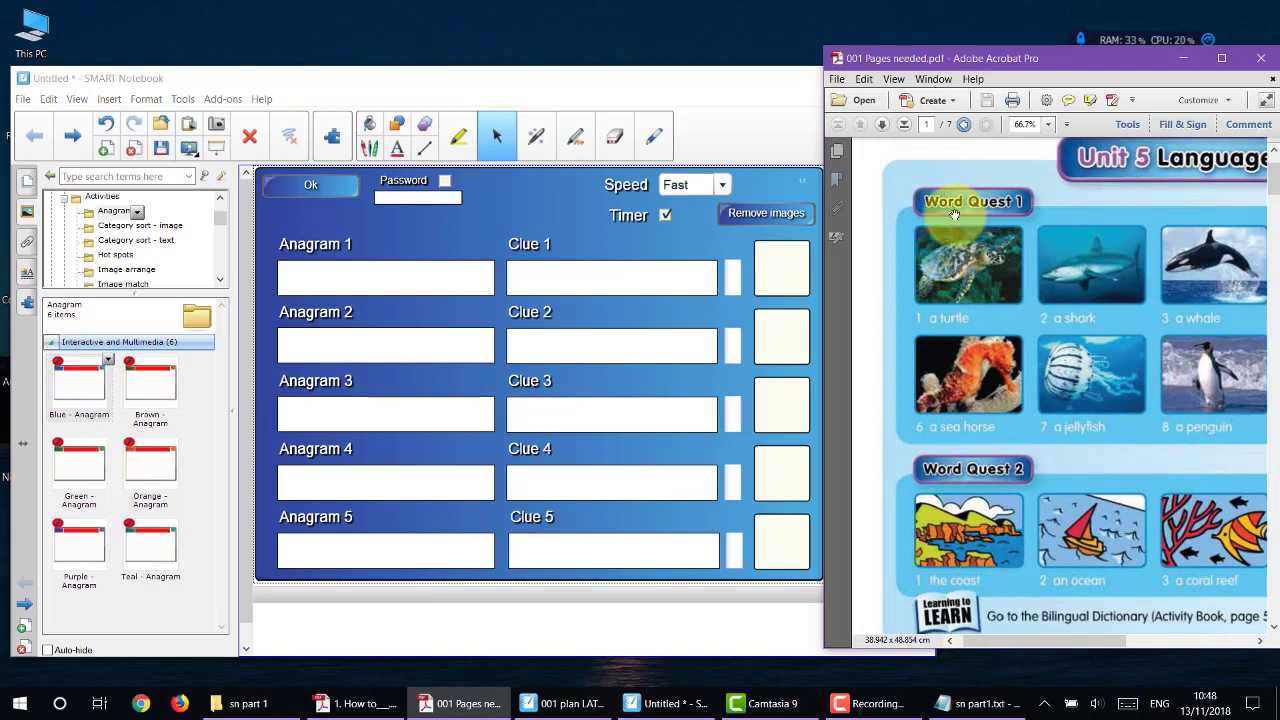
key("super+shift+s")
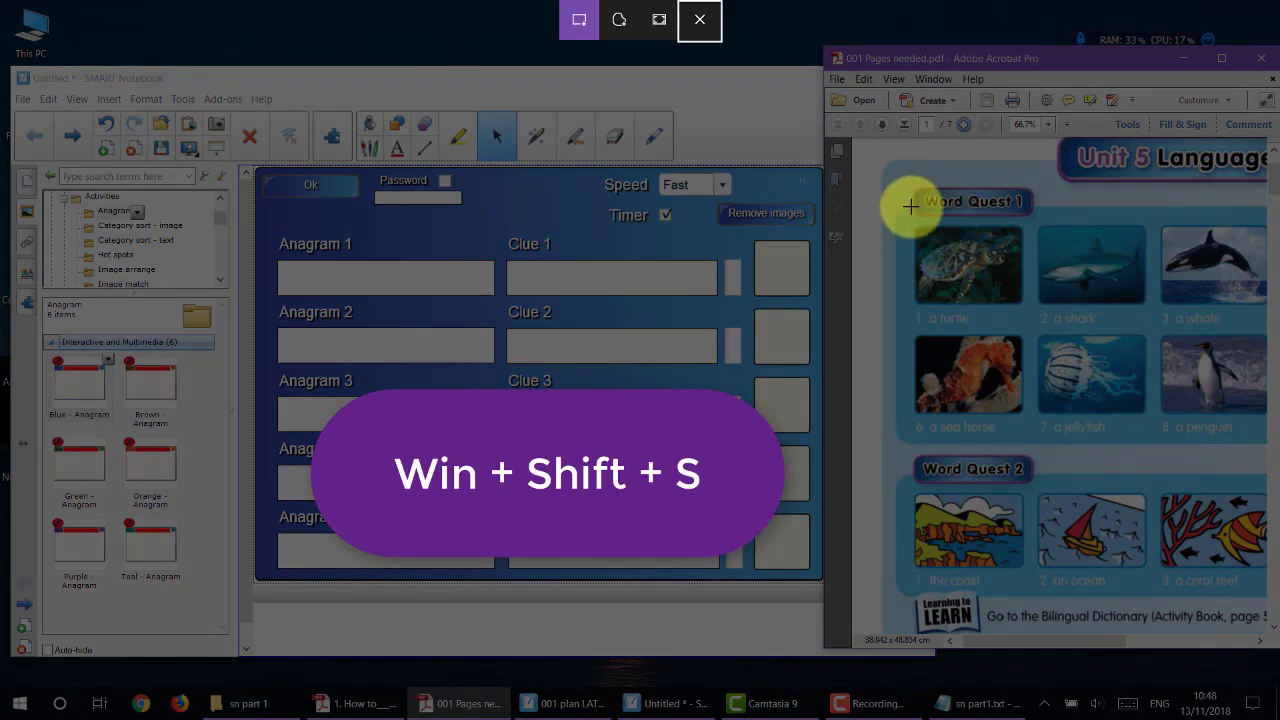
left_click_drag(911, 224, 1022, 305)
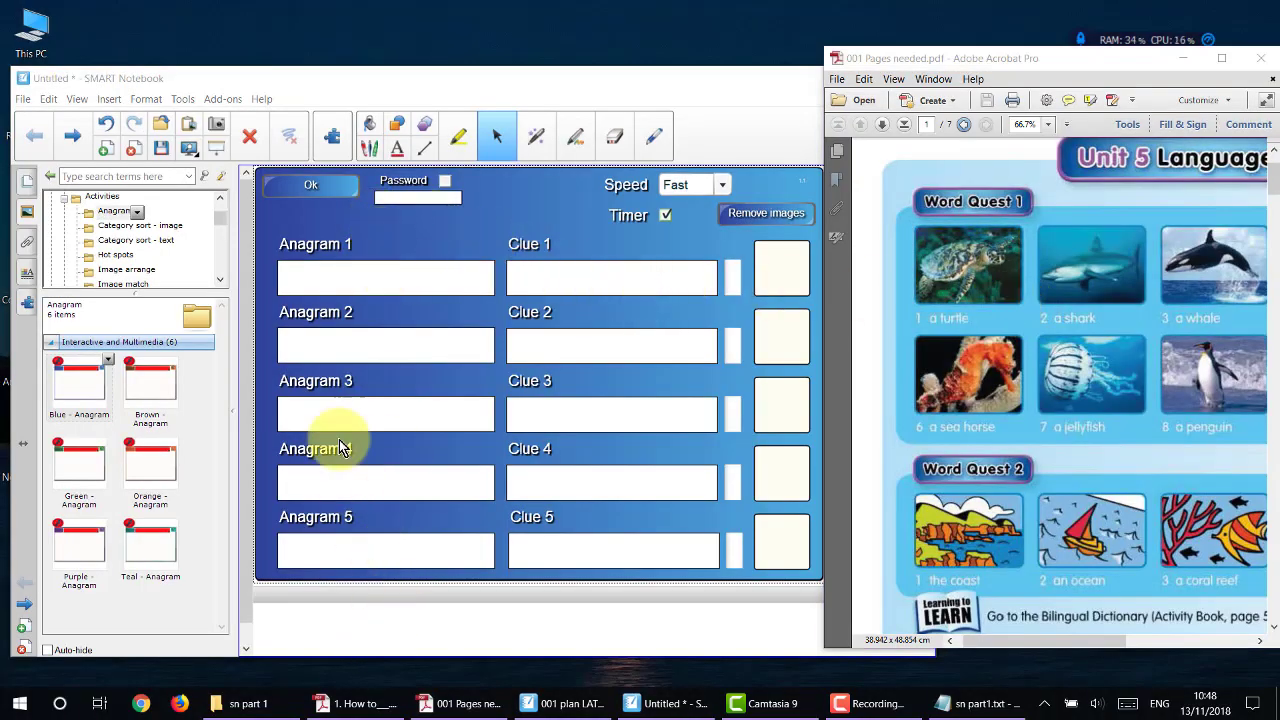
left_click(383, 235)
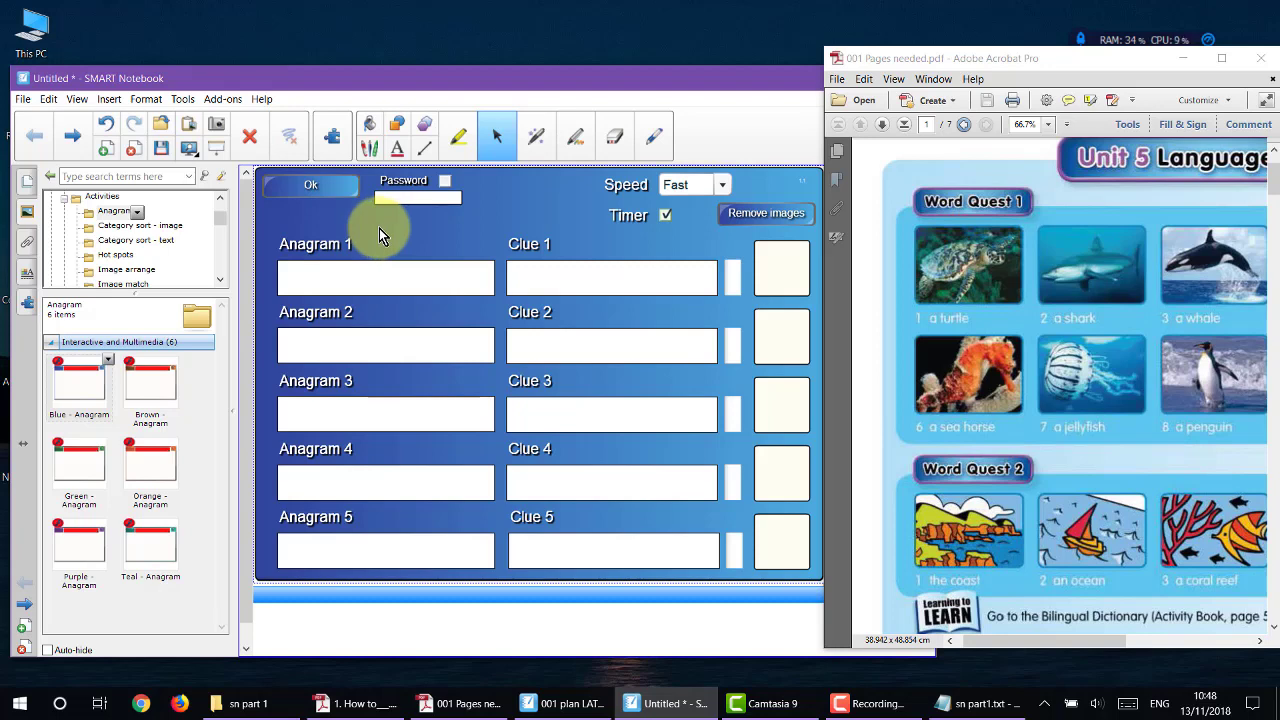
key("ctrl+v")
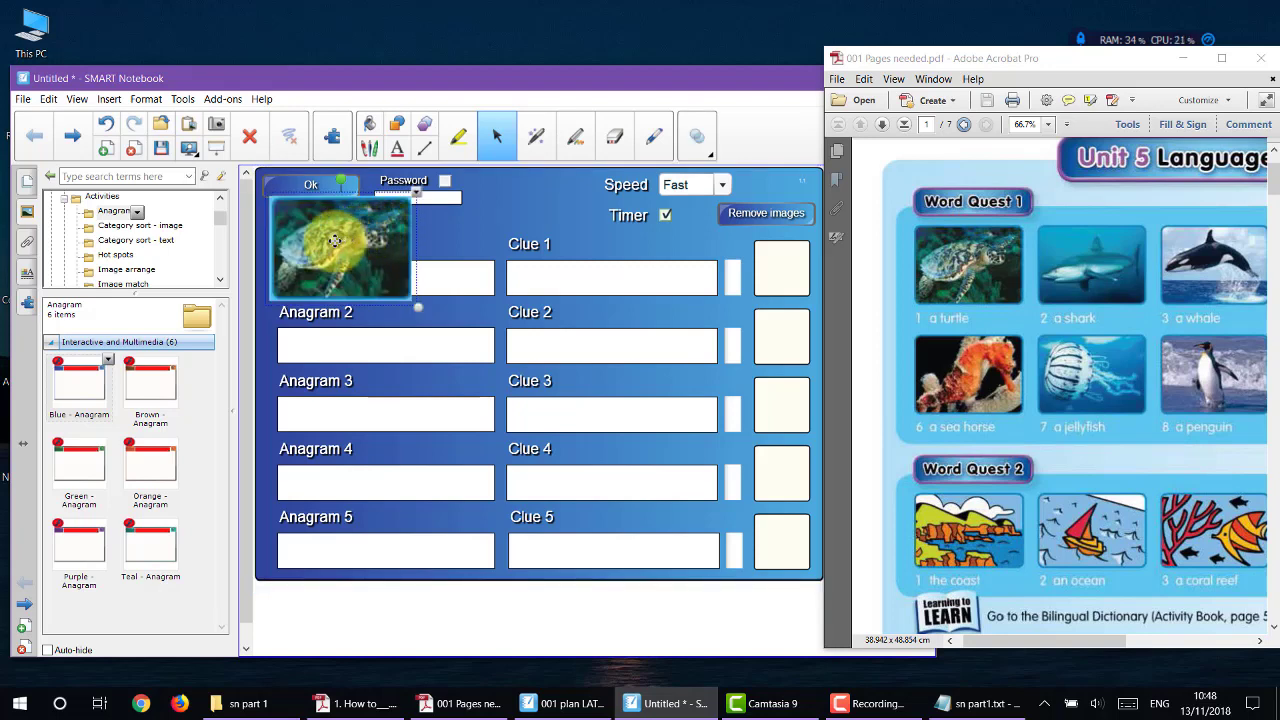
left_click_drag(334, 240, 779, 268)
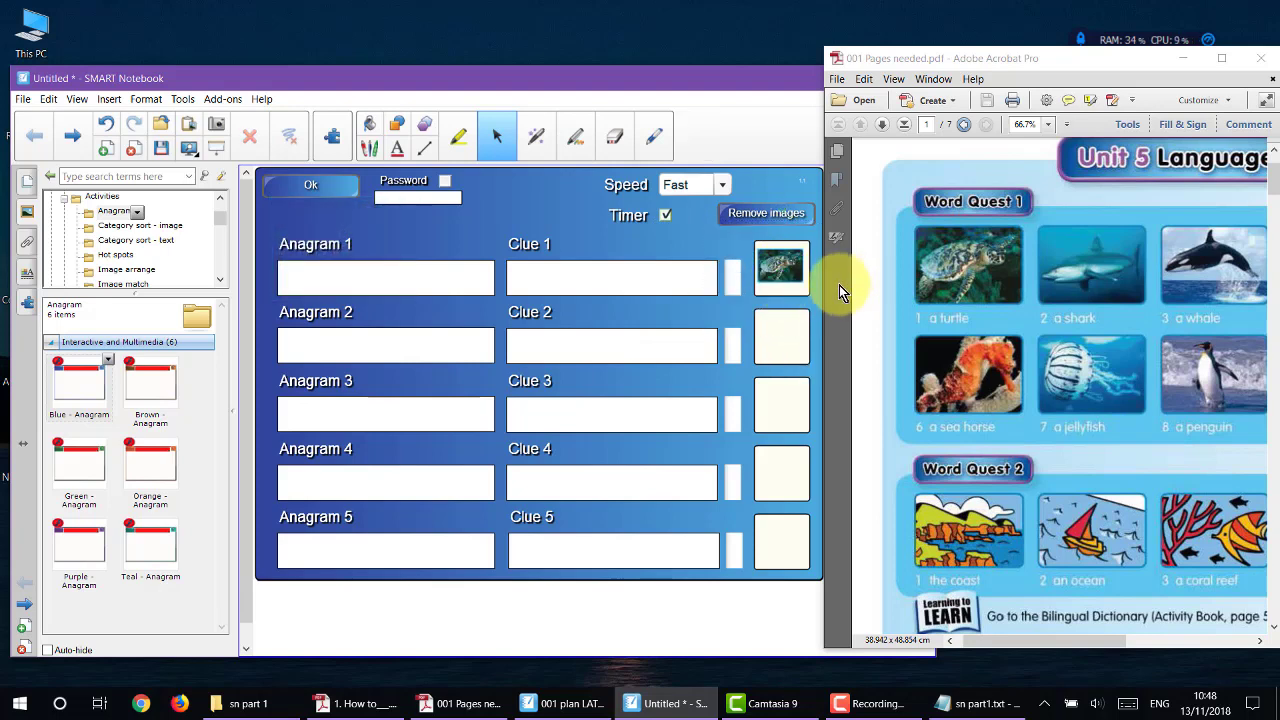
- Capture the shark picture from Word Quest 1 and place it in the Anagram 2 image box
key("super+shift+s")
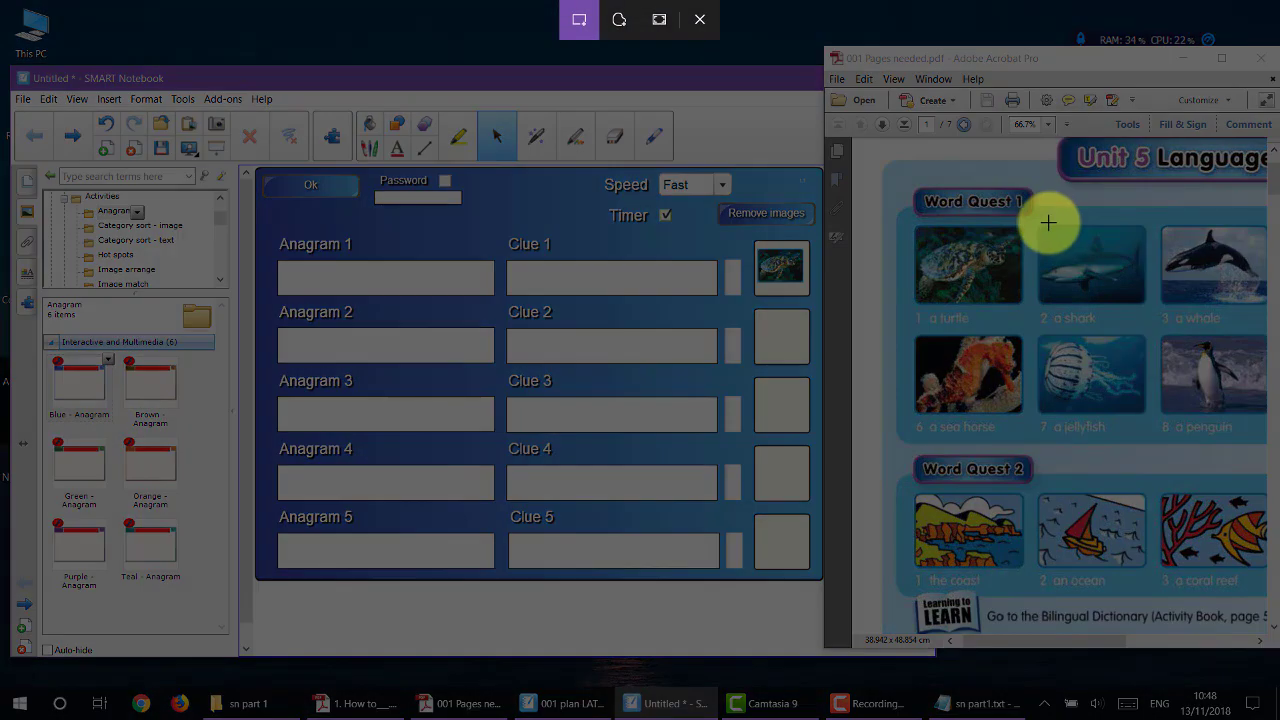
left_click_drag(1084, 256, 1144, 307)
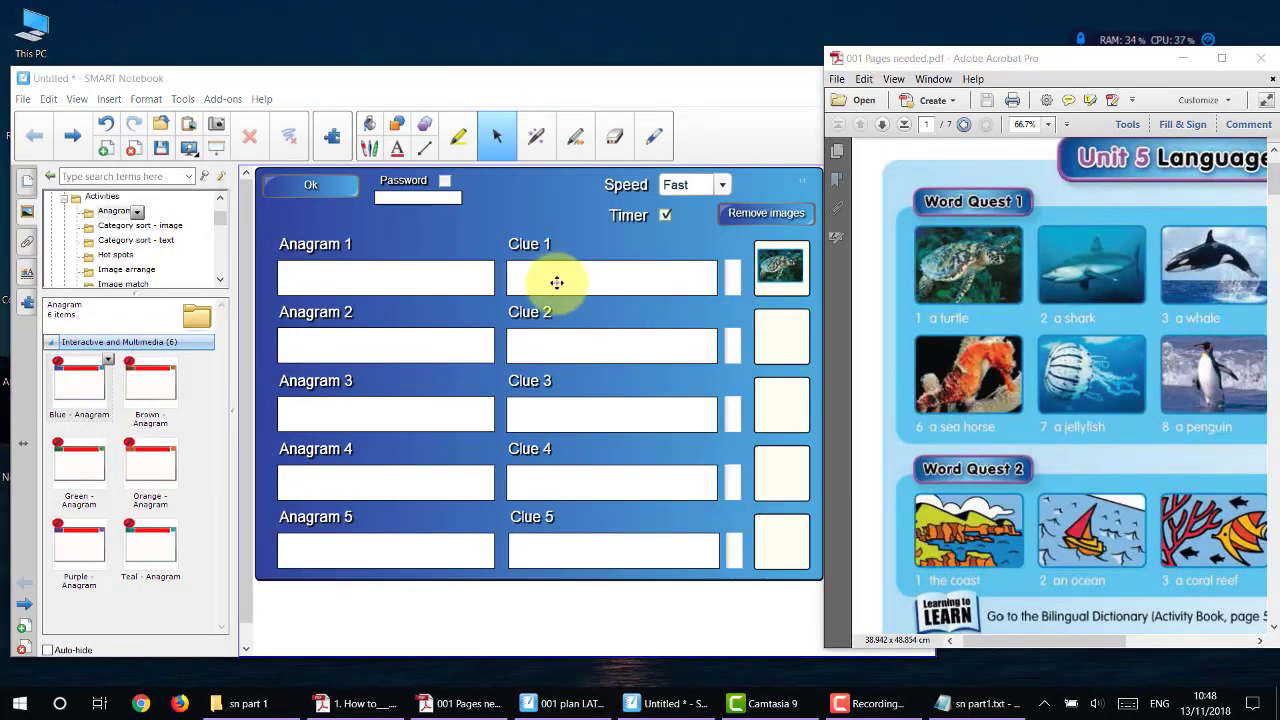
left_click(520, 213)
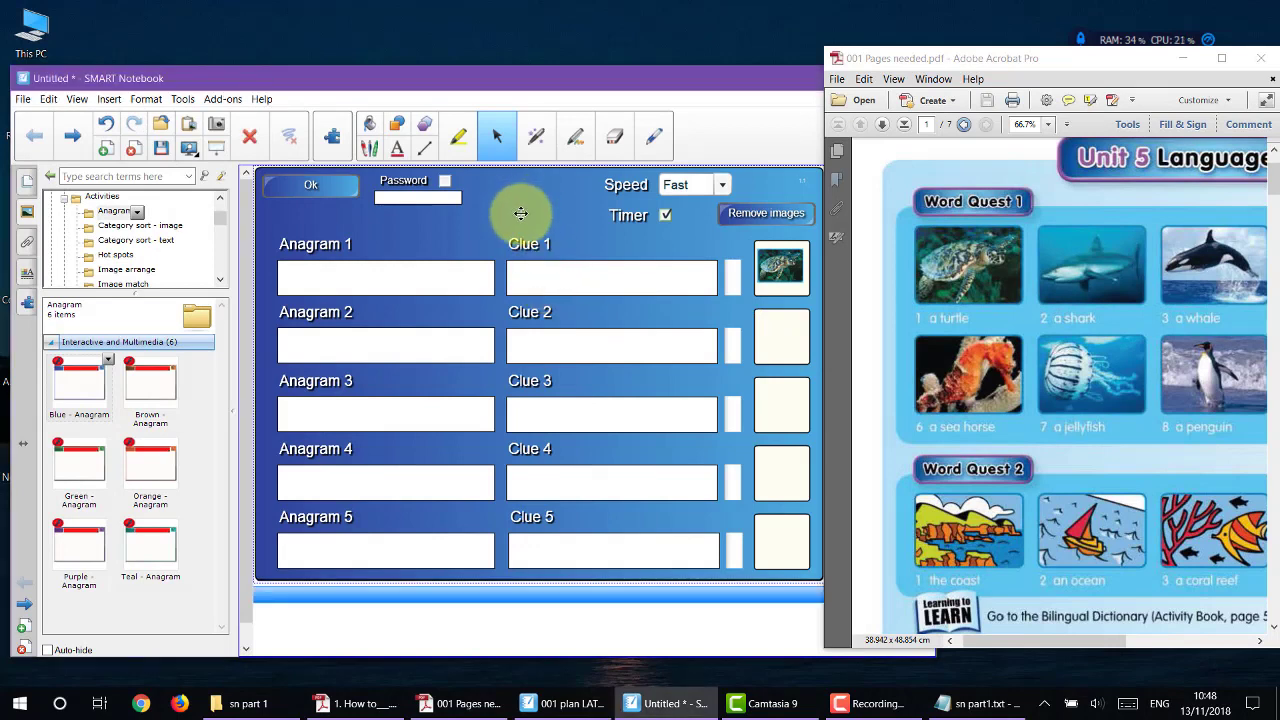
key("ctrl+v")
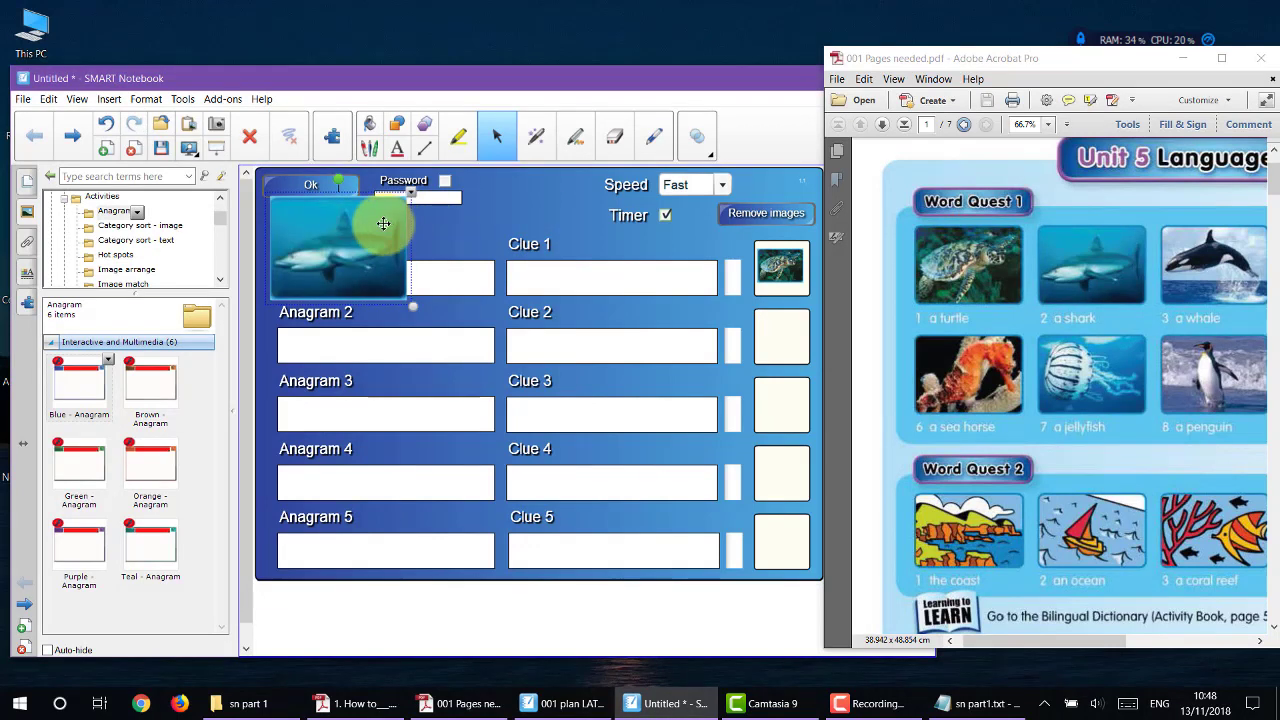
left_click_drag(338, 241, 766, 337)
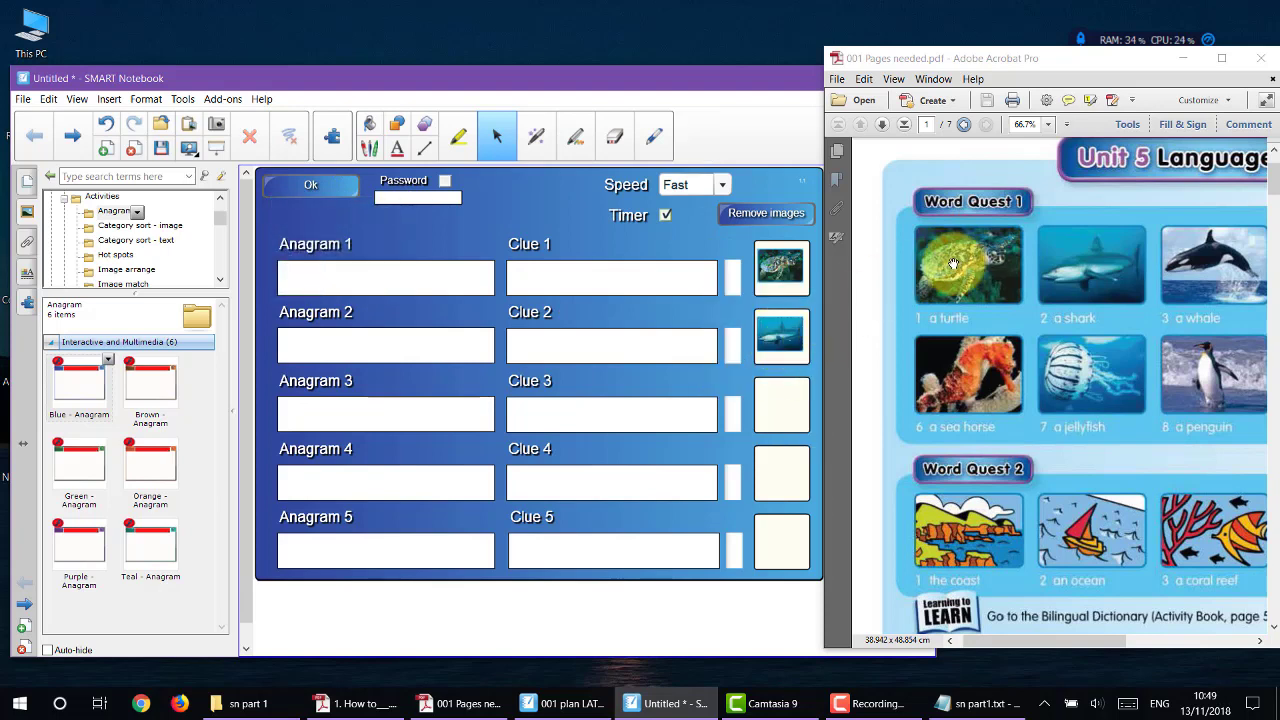
- Enter turtle as Anagram 1, and transfer the word shark from the PDF's page 2 word list to Anagram 2 using the Select Tool
left_click(331, 277)
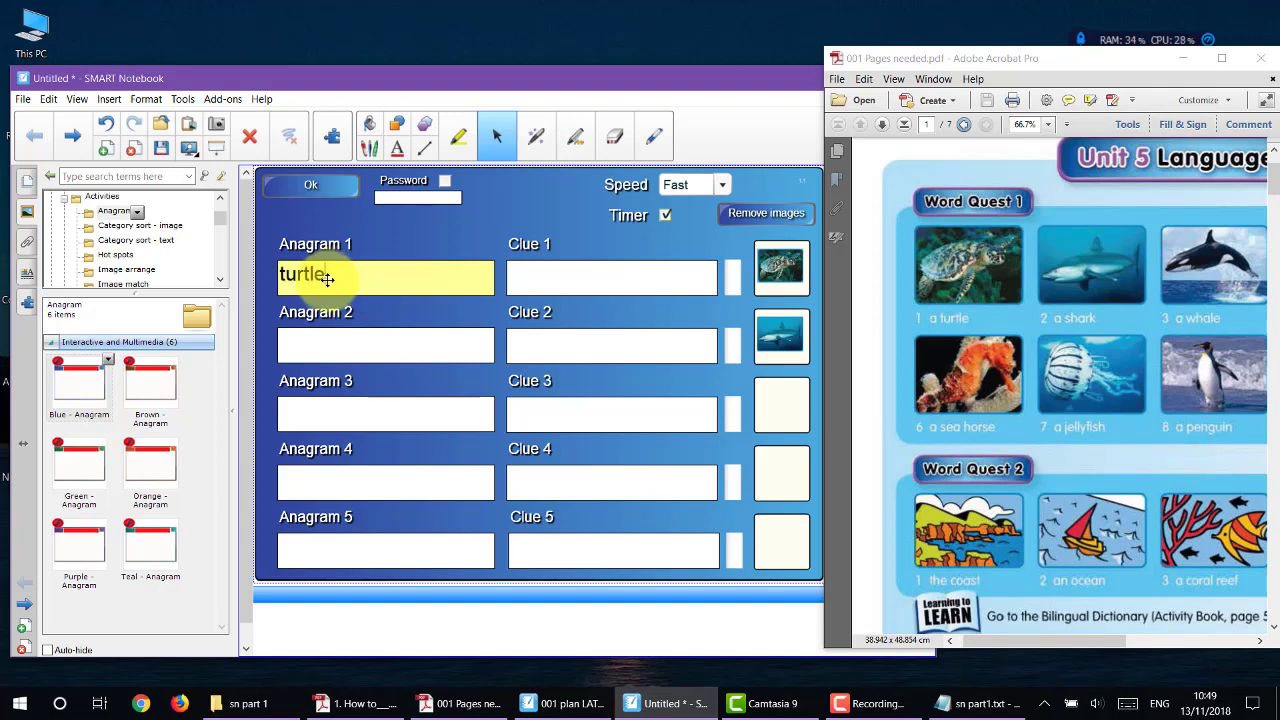
left_click(903, 334)
scroll(925, 320, "down", 1)
scroll(925, 320, "down", 6)
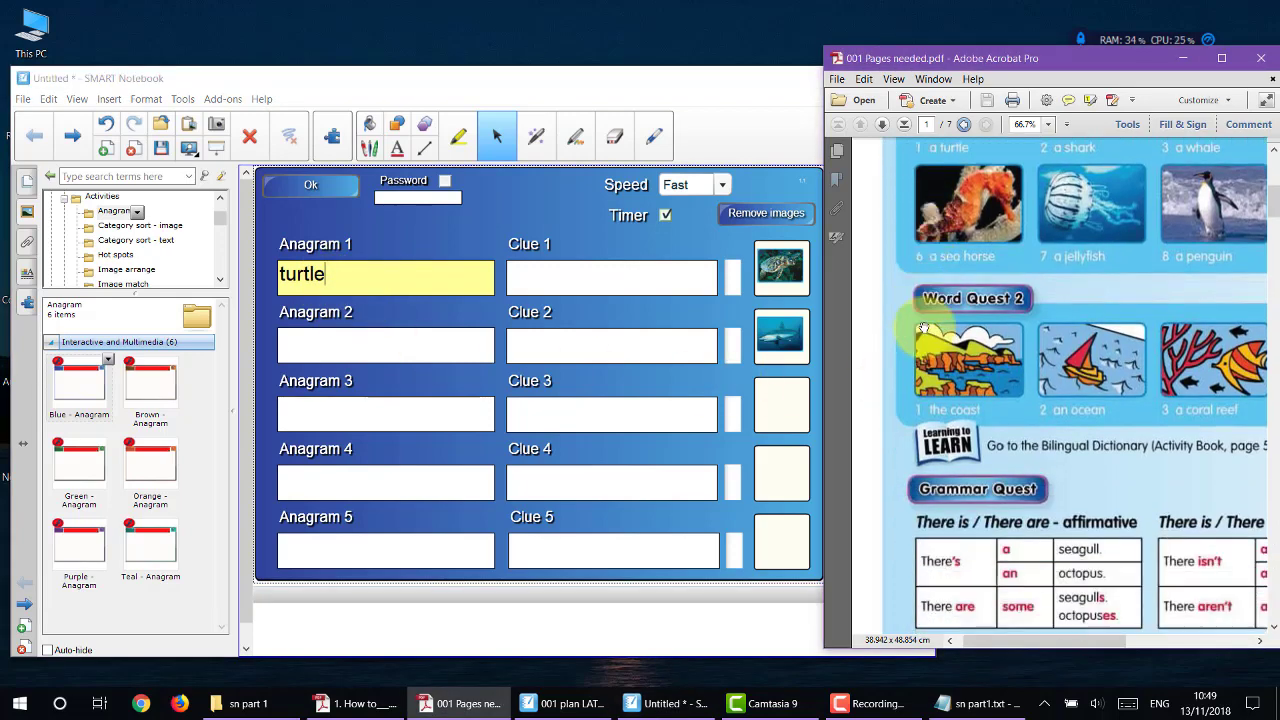
scroll(924, 329, "down", 5)
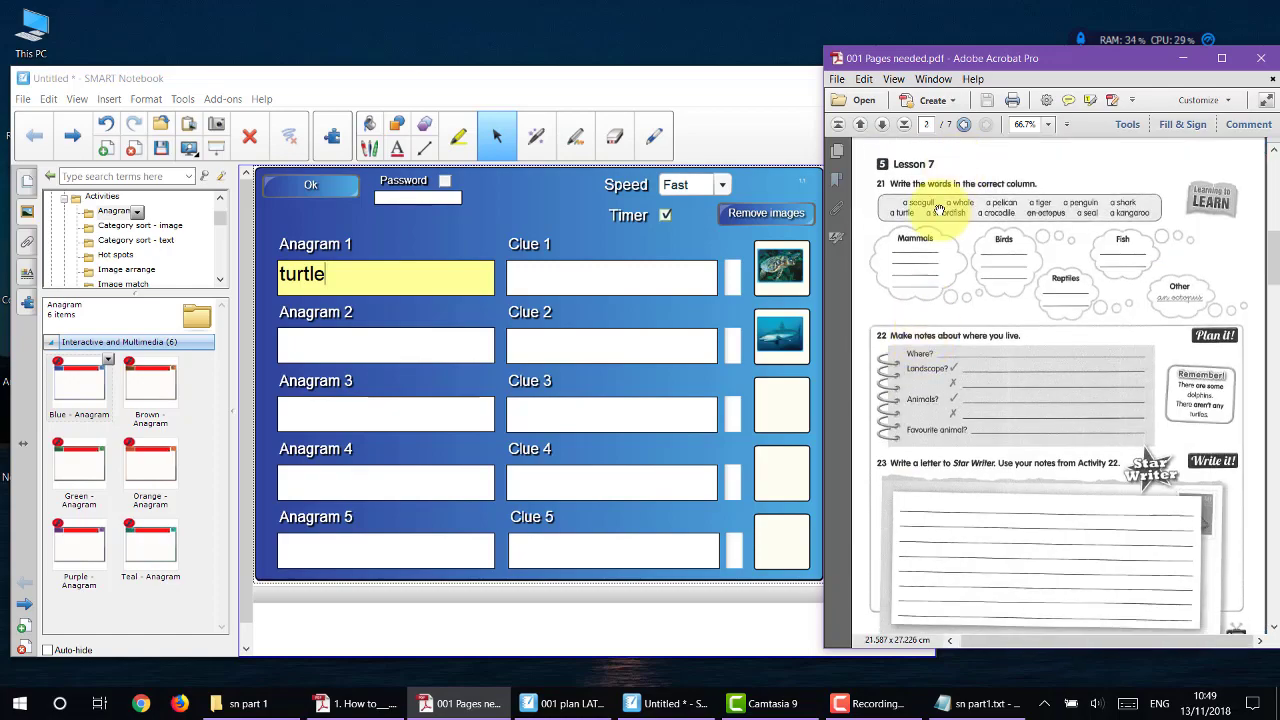
scroll(930, 218, "up", 2)
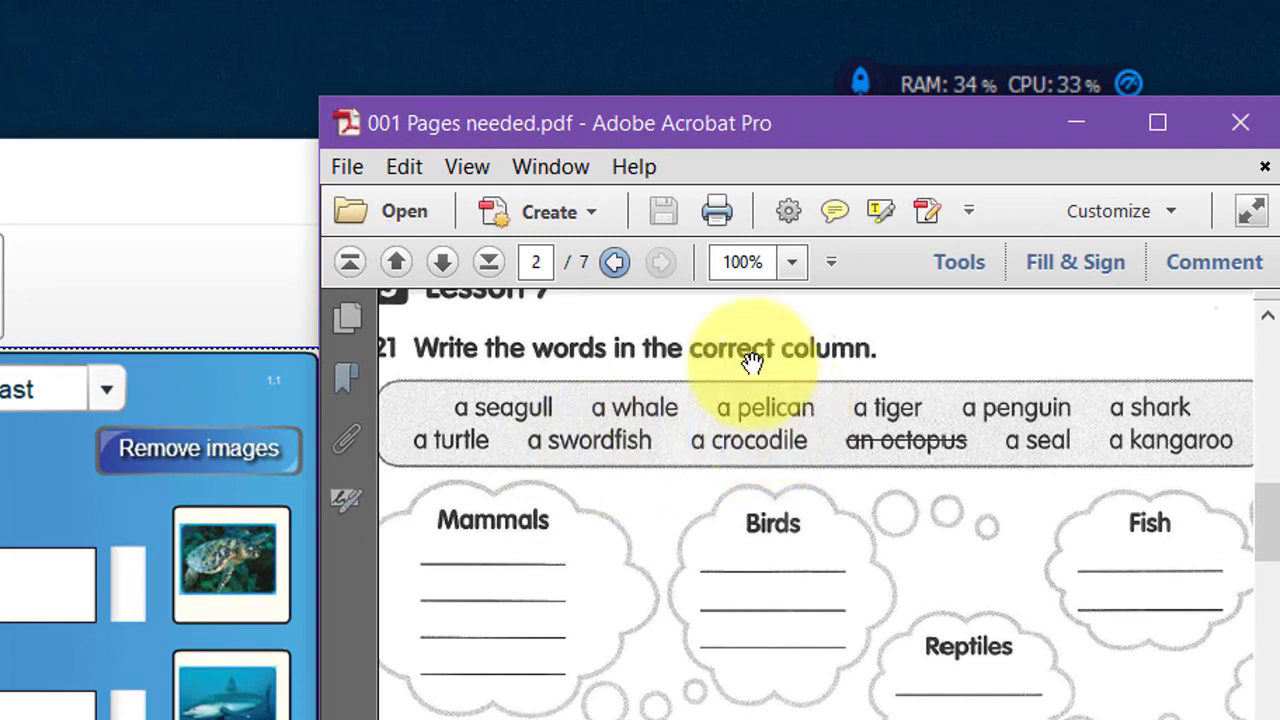
left_click(832, 261)
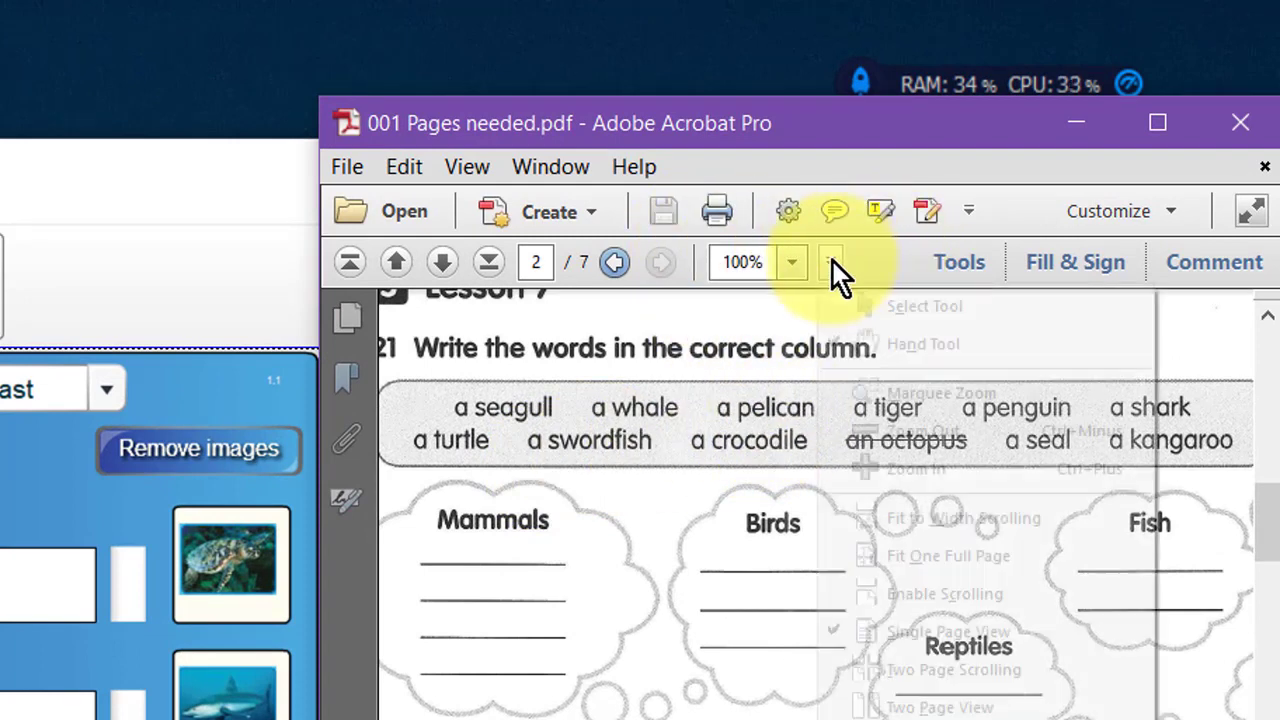
left_click(859, 315)
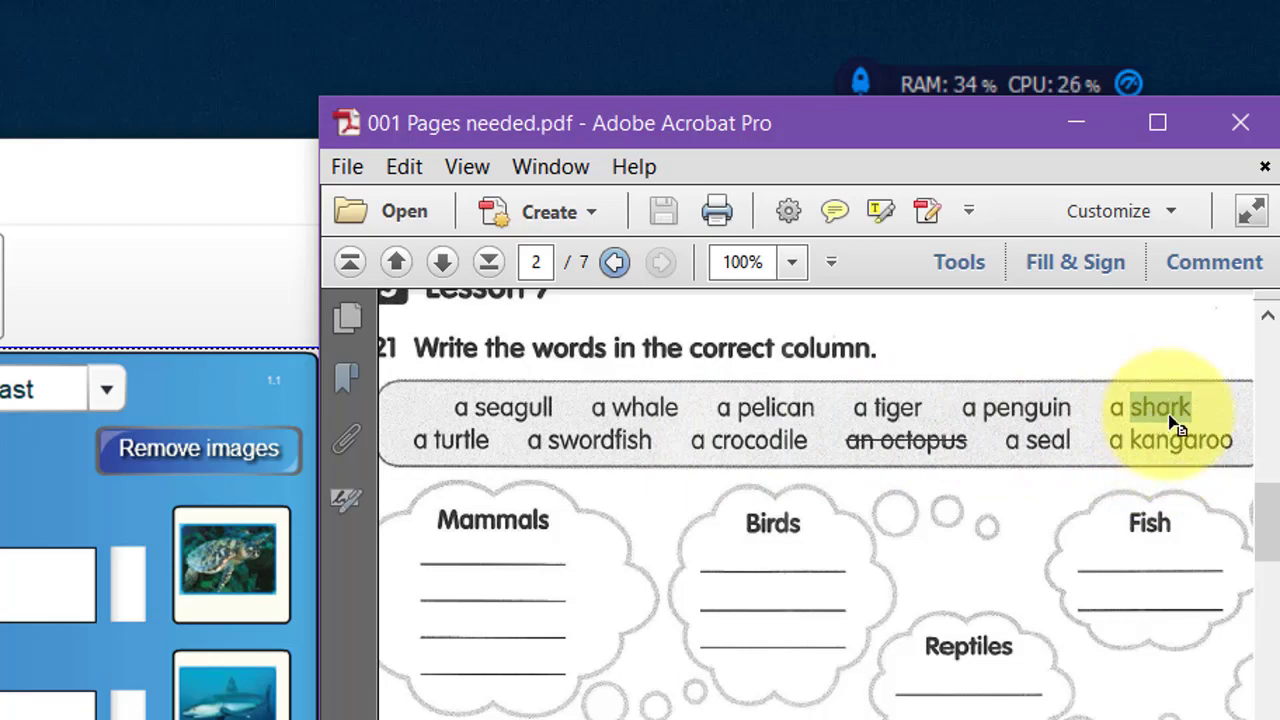
left_click_drag(1177, 420, 367, 352)
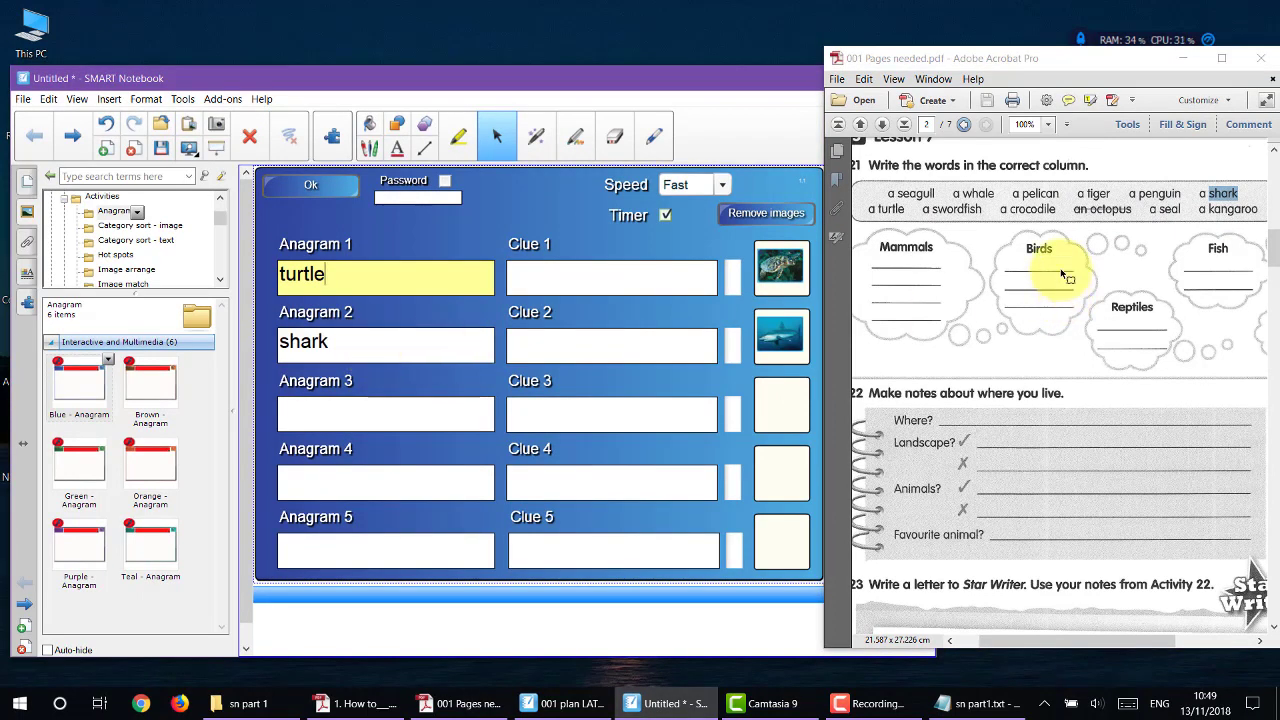
- Fill Anagrams 3, 4 and 5 with crocodile, swordfish and seagull from the PDF's word list
double_click(1030, 209)
left_click_drag(1030, 209, 359, 422)
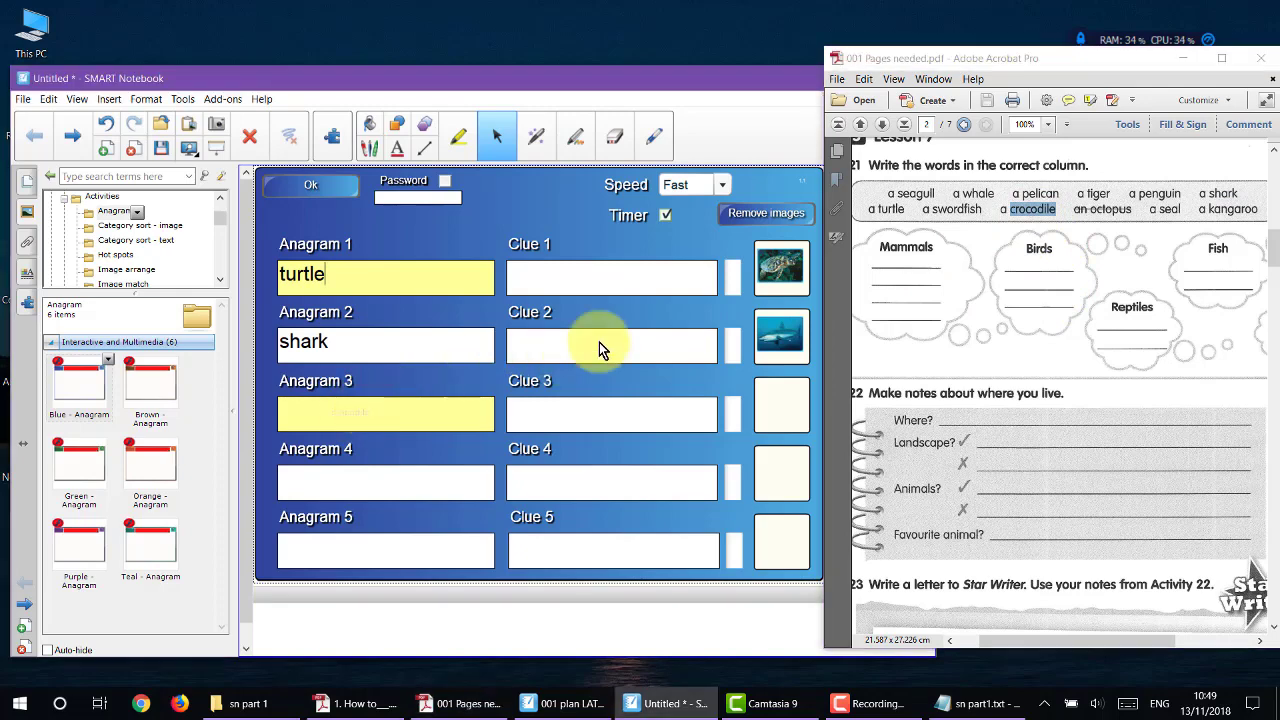
double_click(958, 209)
left_click_drag(970, 215, 425, 424)
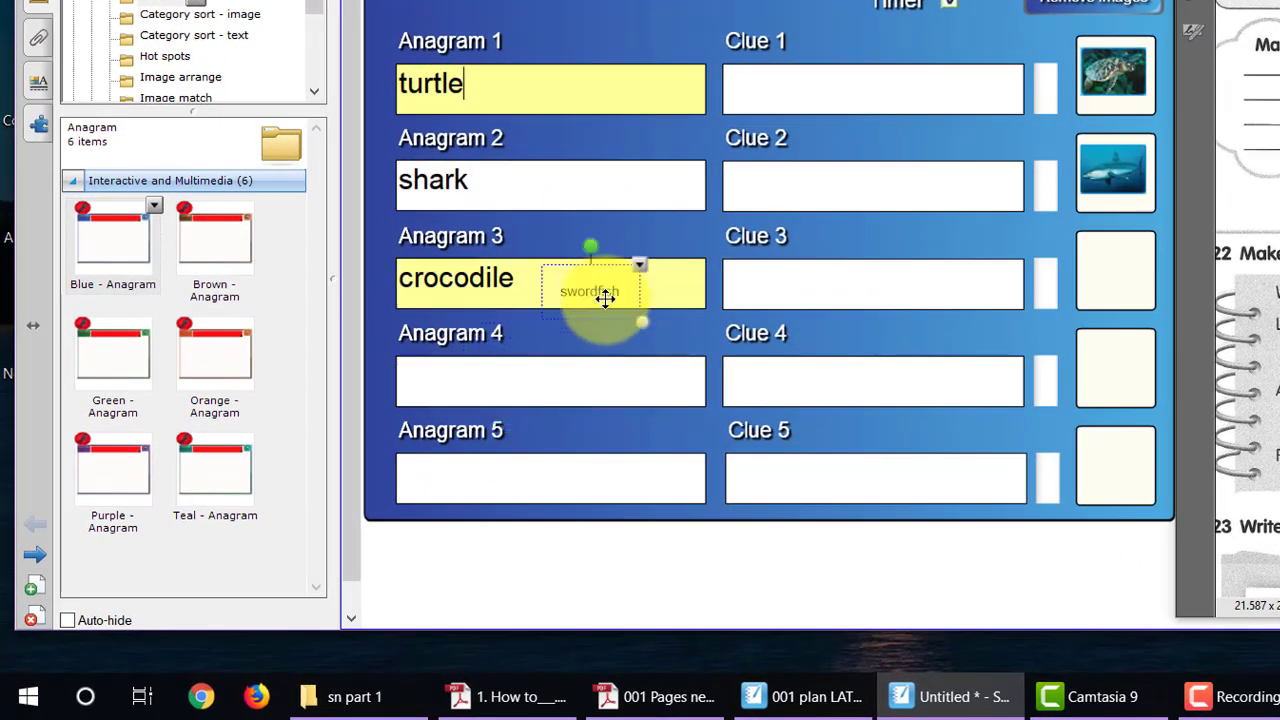
left_click_drag(606, 298, 491, 380)
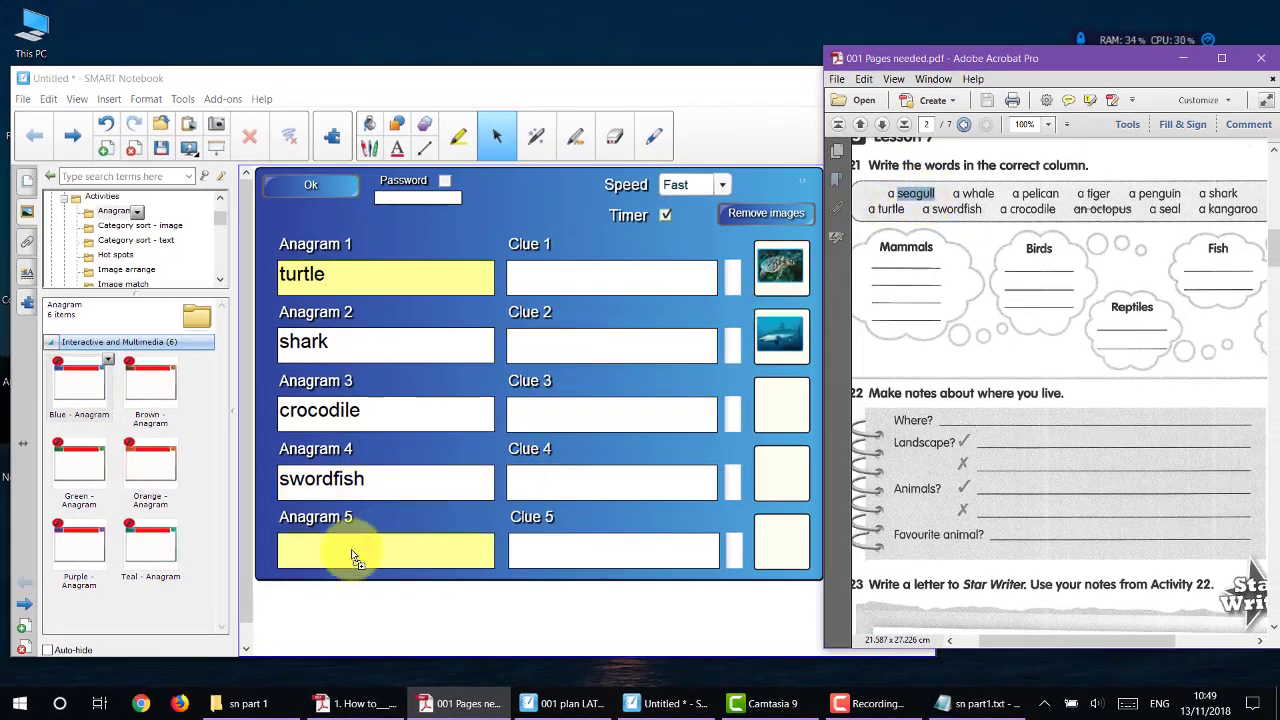
left_click(330, 565)
type("seagull")
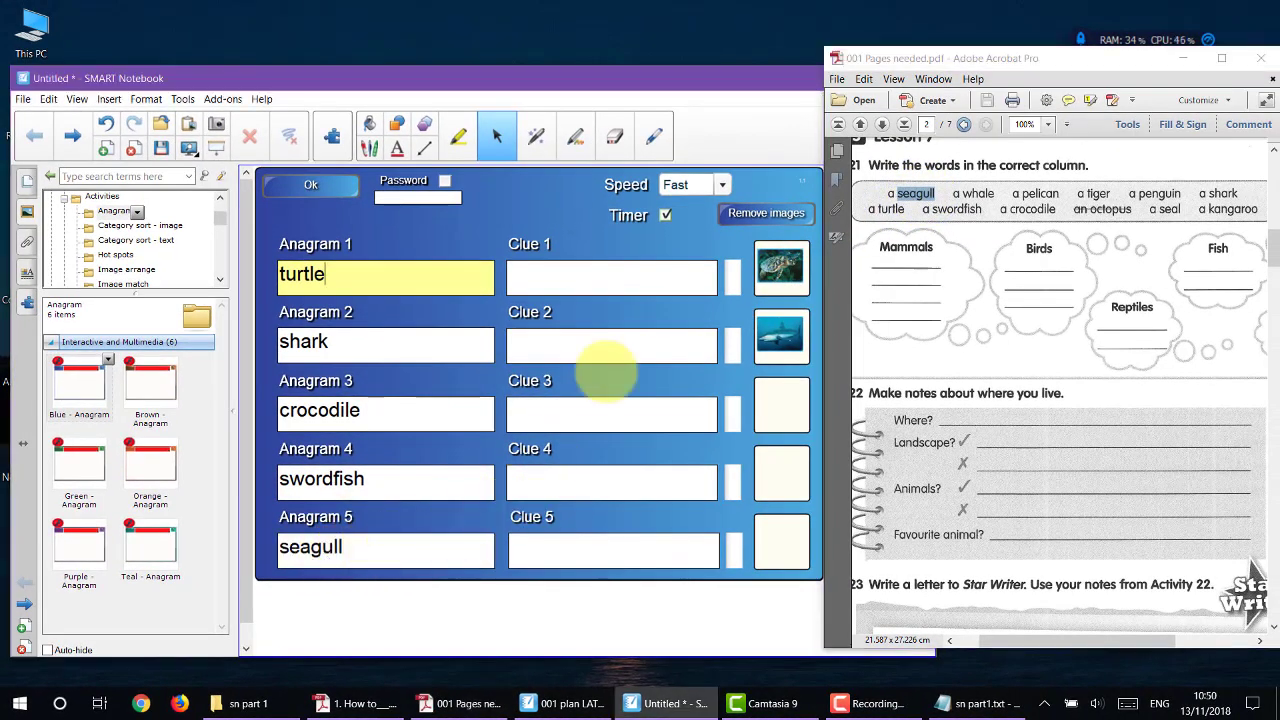
- Capture the seagull picture from Word Quest 1 on the PDF's first page and place it in the Anagram 3 image box
scroll(930, 400, "up", 10)
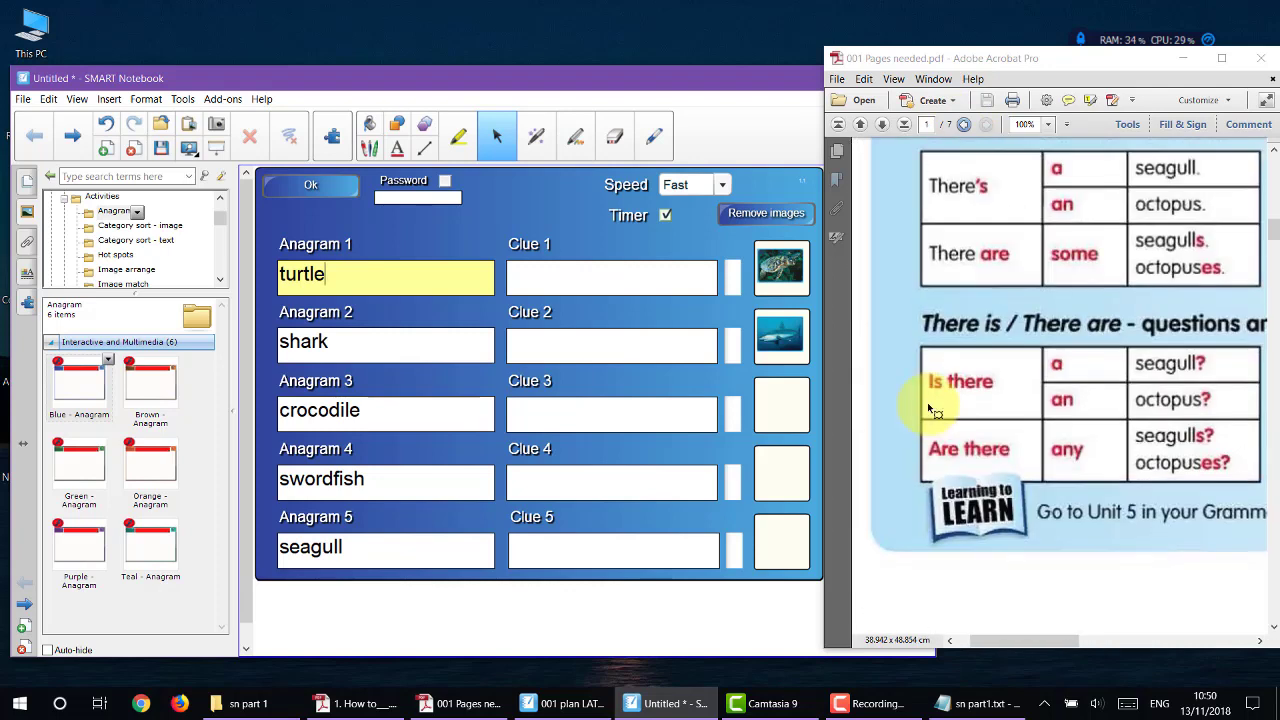
scroll(928, 403, "up", 5)
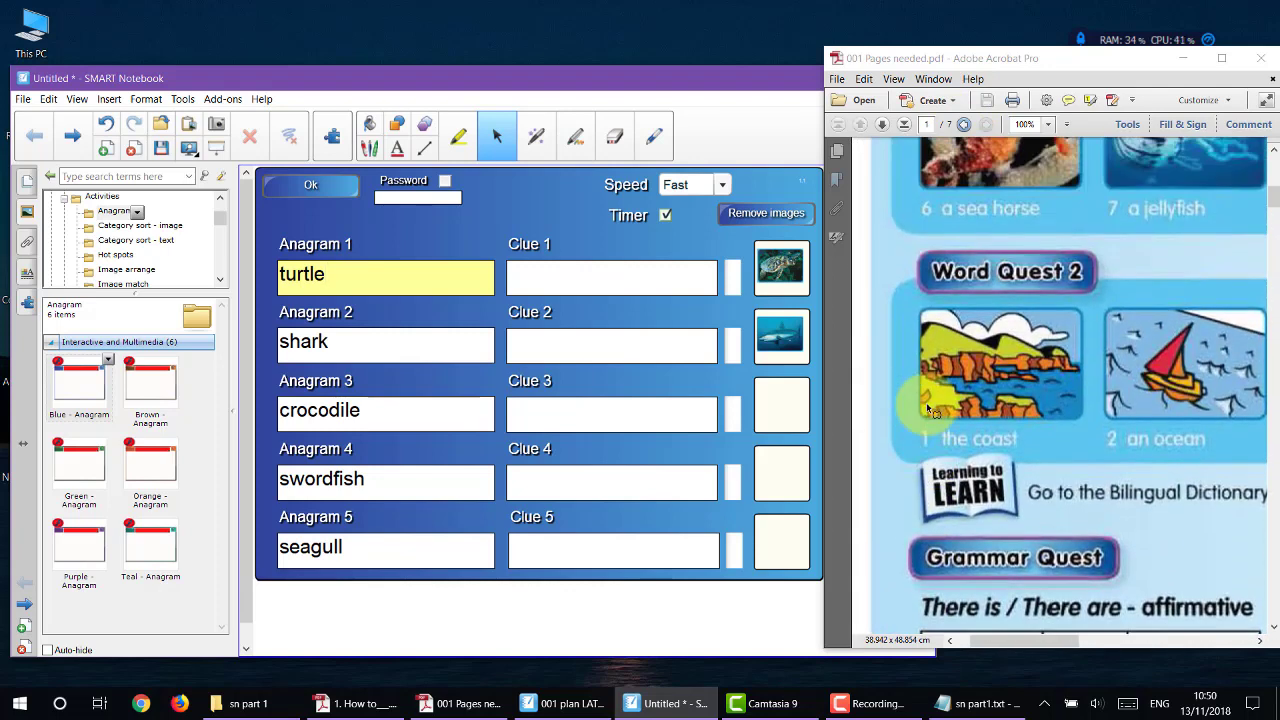
scroll(925, 402, "up", 2)
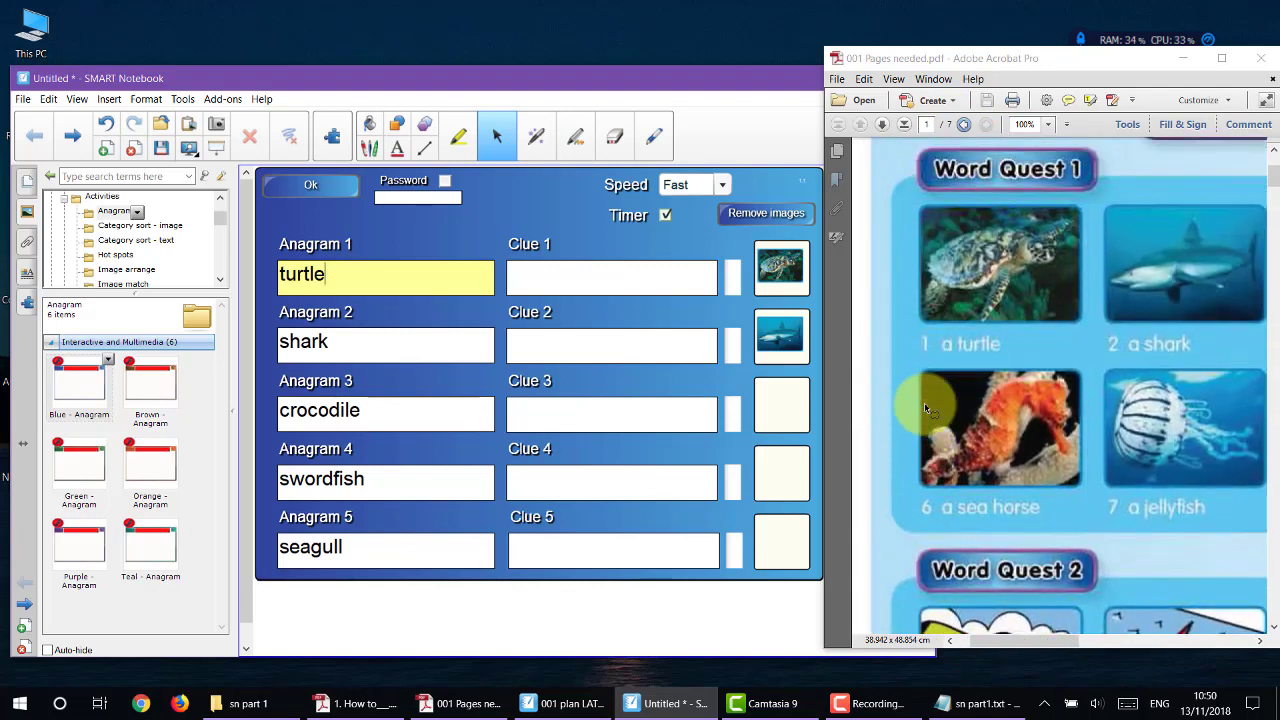
scroll(970, 434, "up", 1)
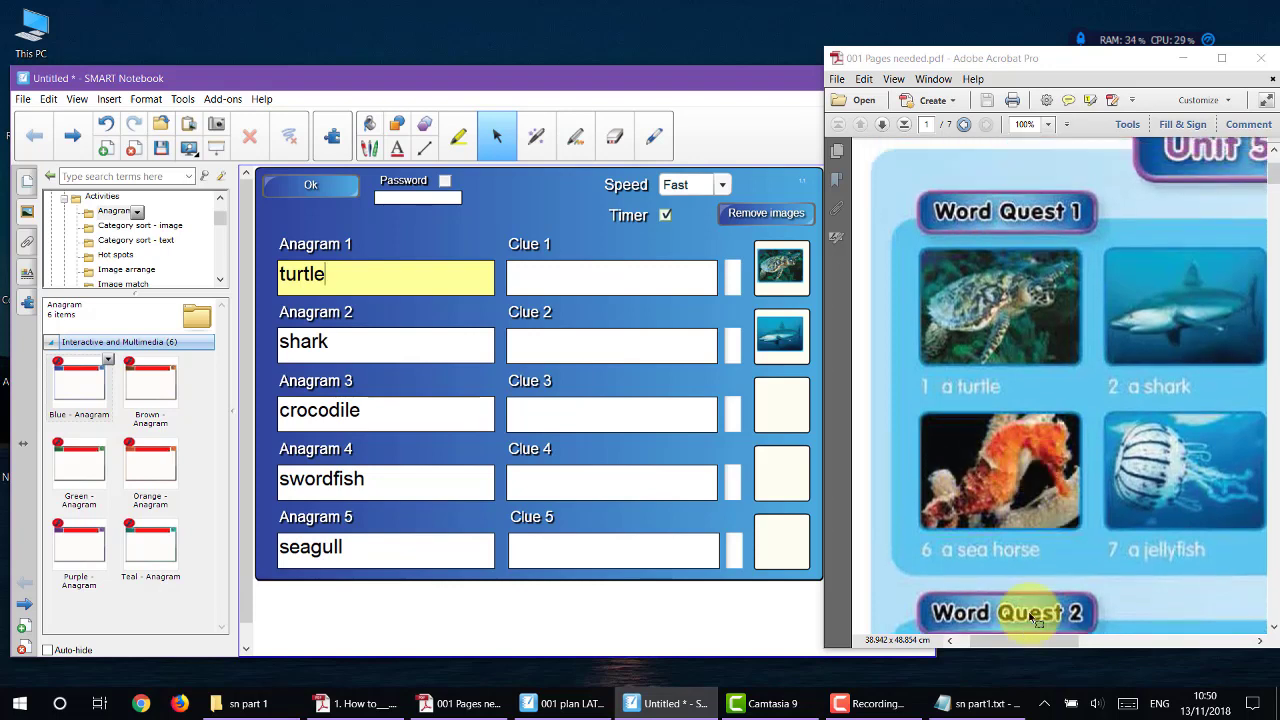
left_click_drag(1047, 643, 1198, 637)
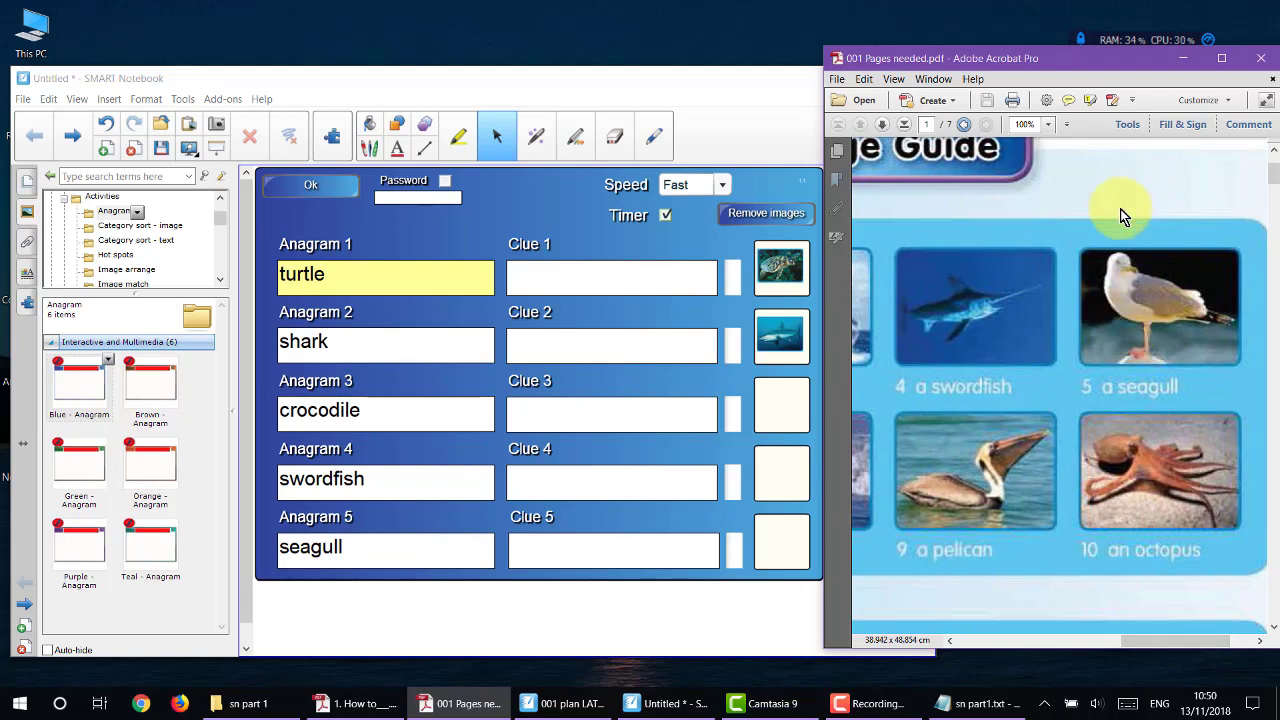
key("super+shift+s")
left_click_drag(1136, 298, 1240, 366)
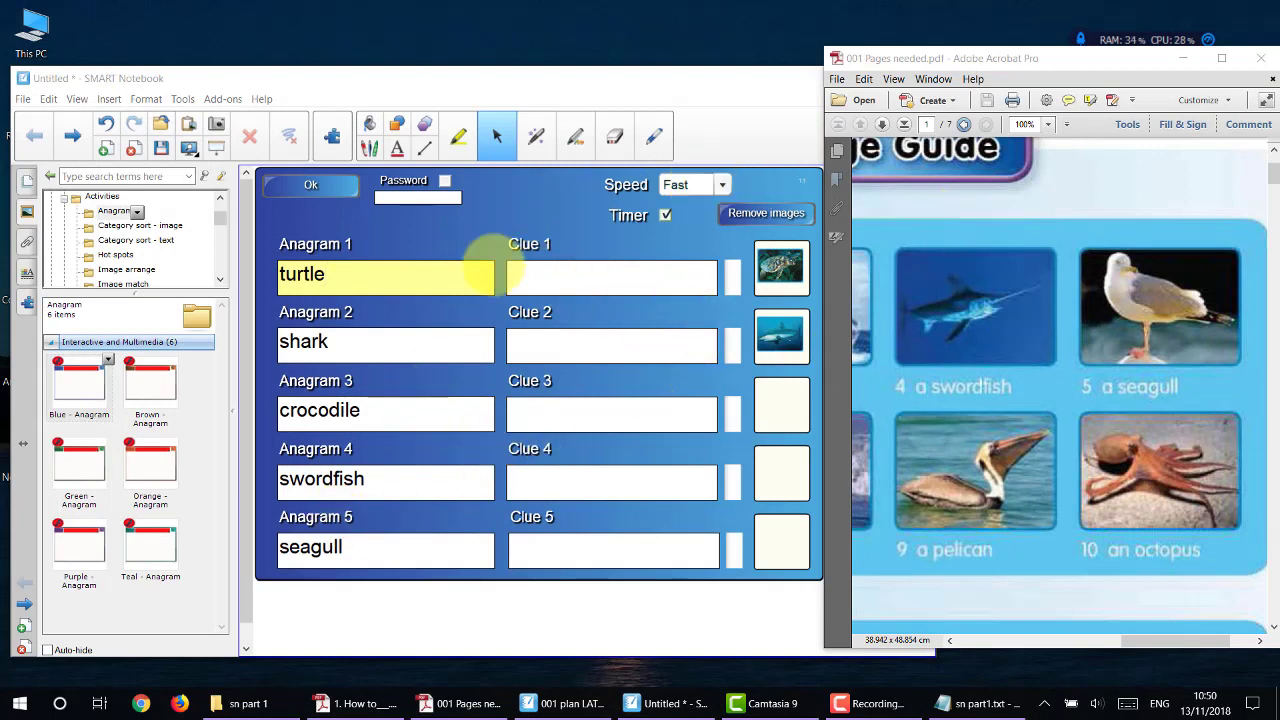
left_click(300, 345)
left_click(306, 343)
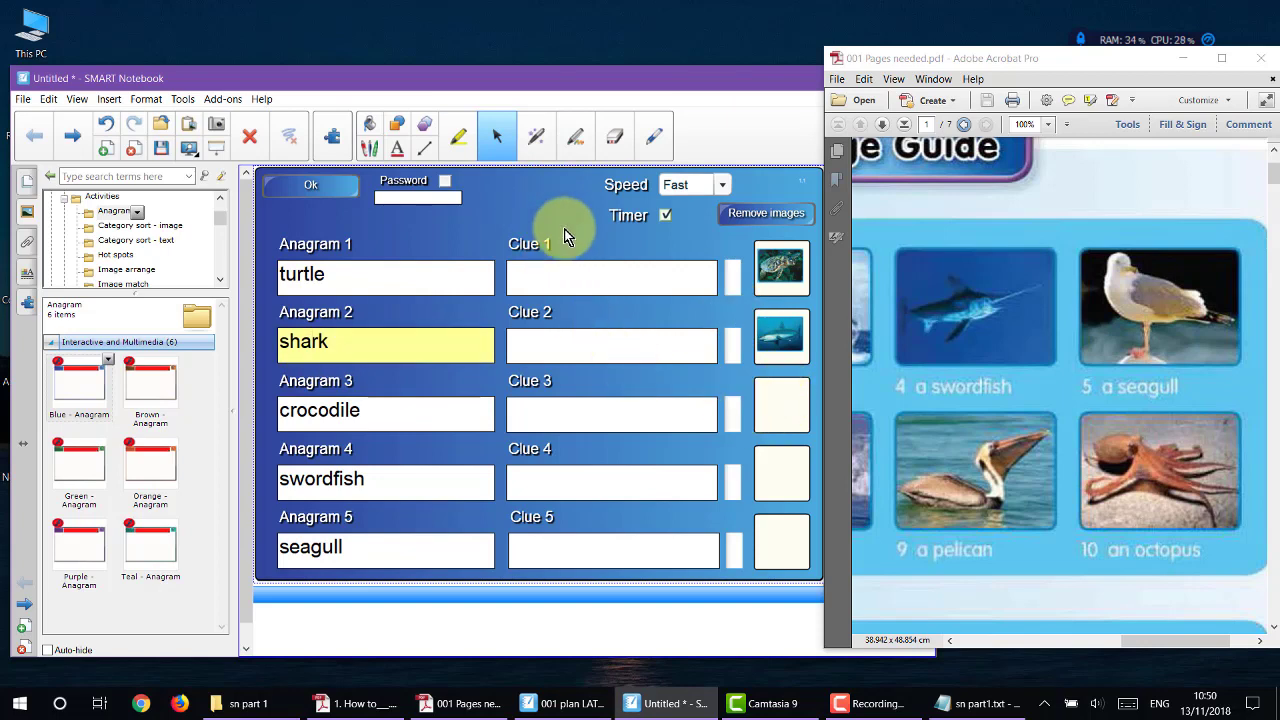
key("ctrl+v")
left_click_drag(457, 229, 785, 410)
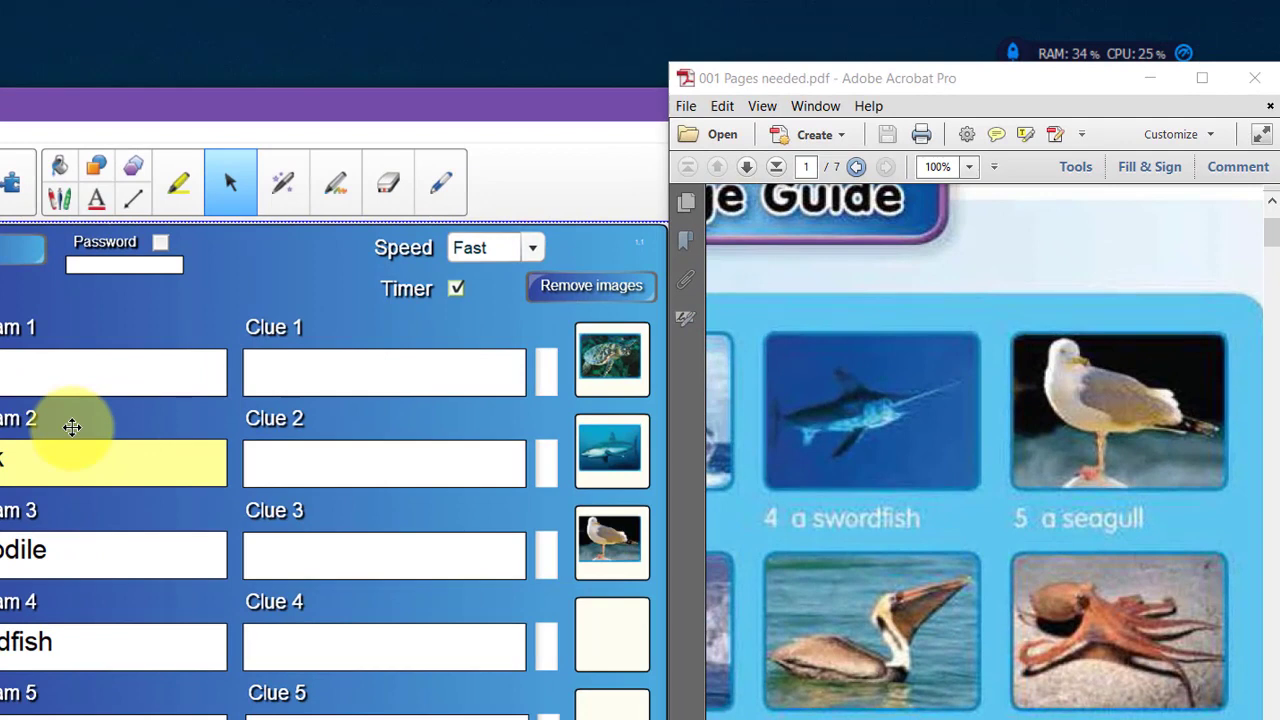
scroll(72, 427, "down", 1)
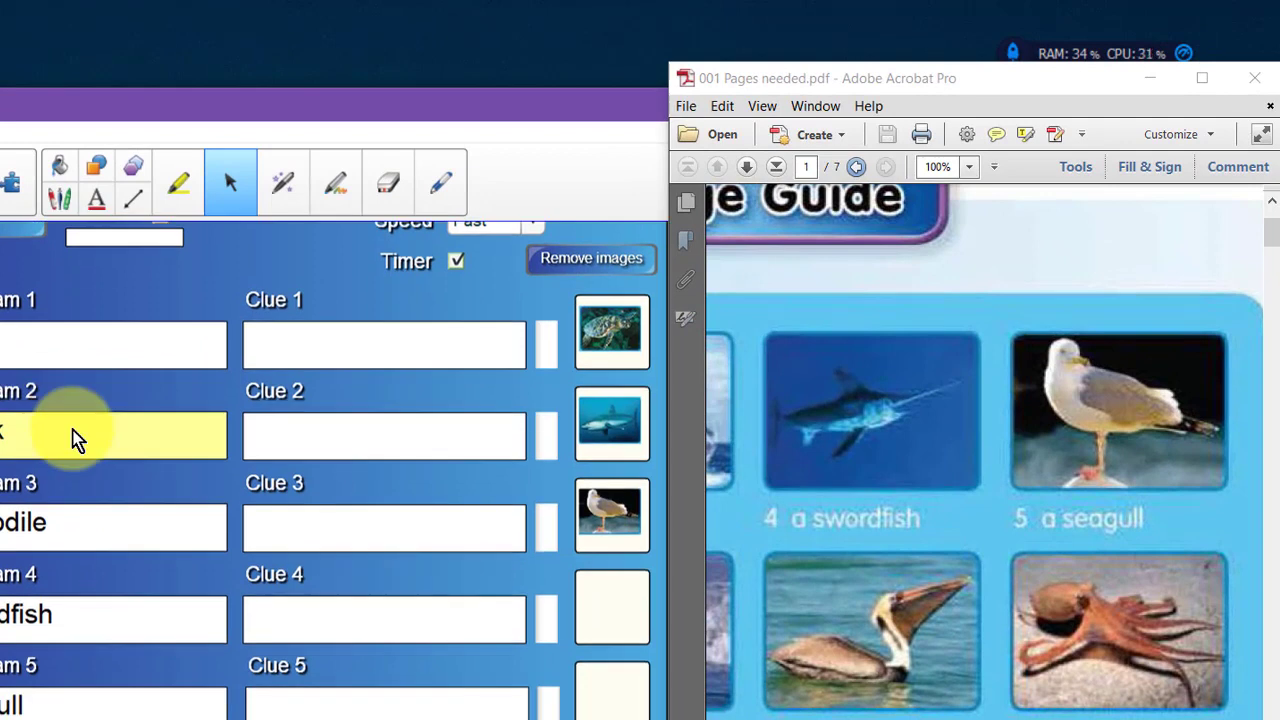
- Remove all images from the anagram activity, test it at the Fast speed, and return to its editing page
scroll(72, 437, "up", 1)
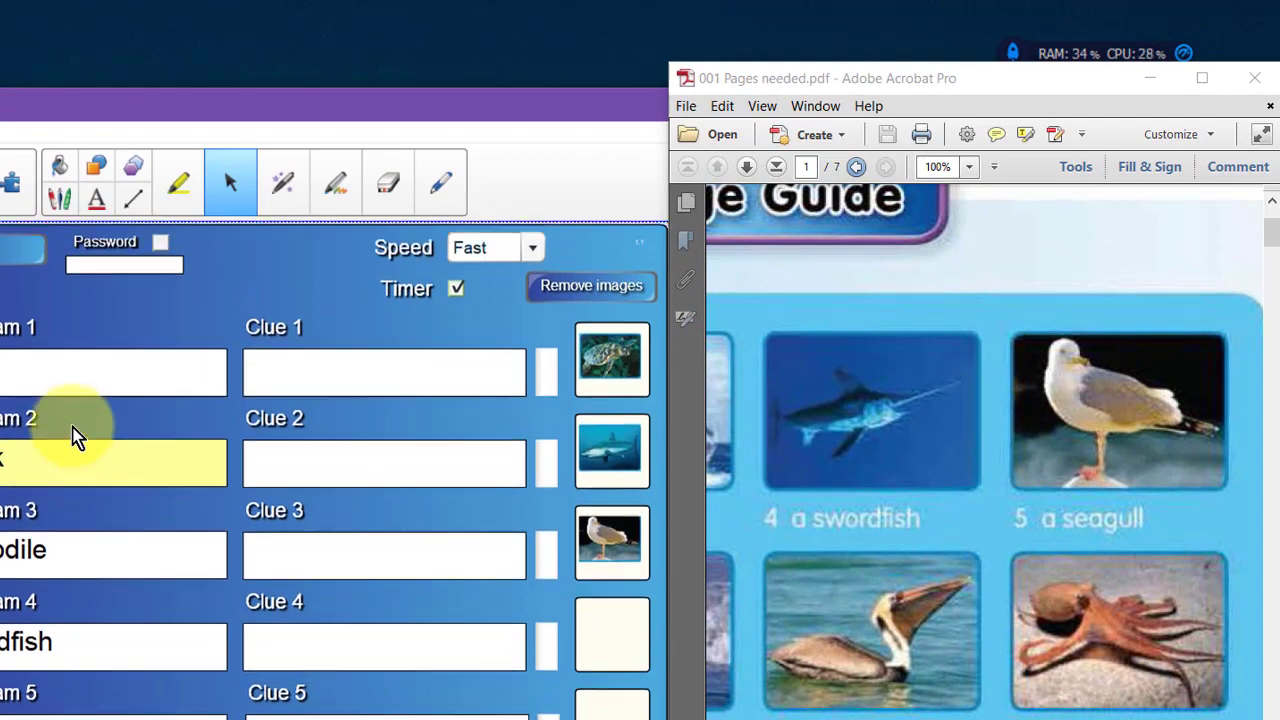
left_click(580, 296)
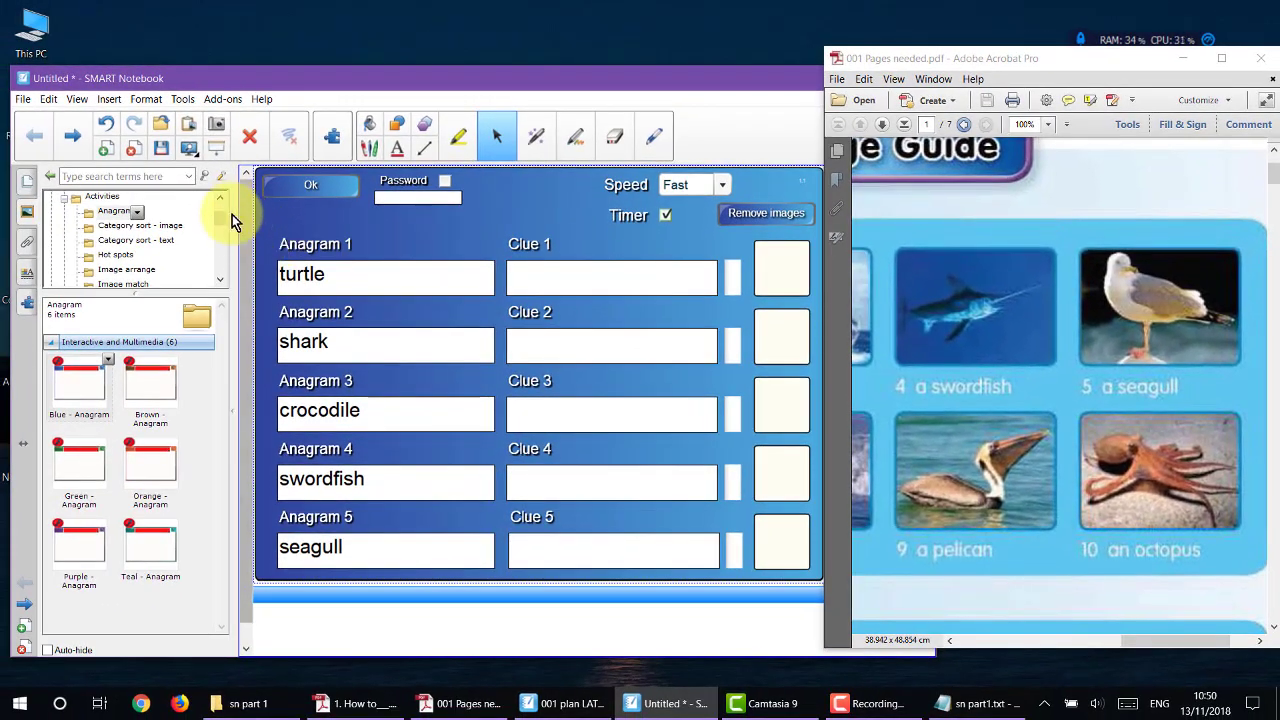
left_click(310, 187)
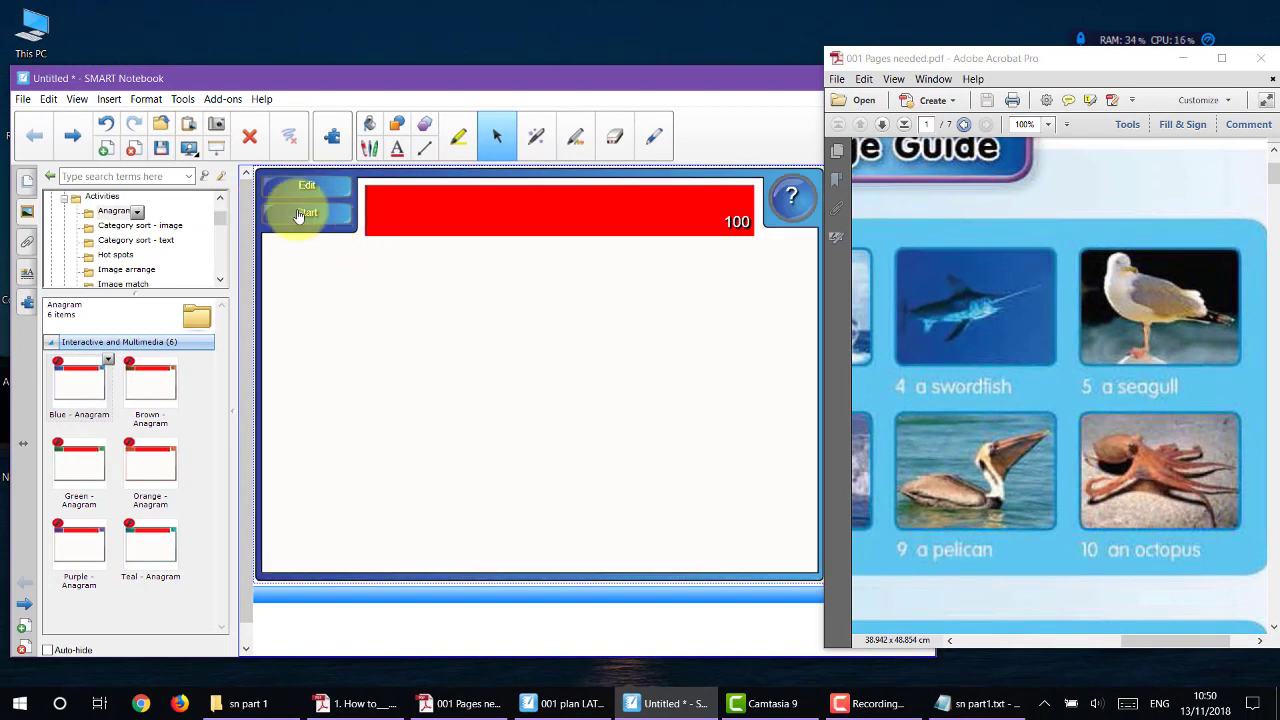
left_click(305, 213)
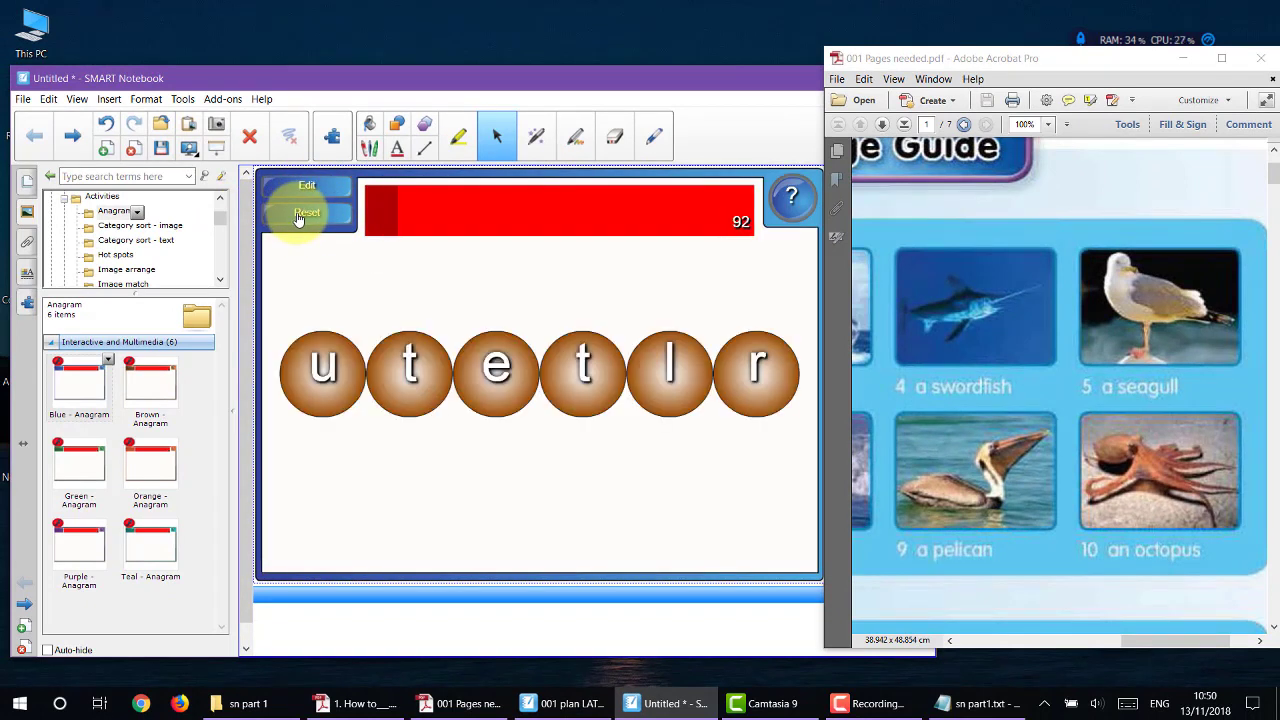
left_click(306, 213)
left_click(309, 189)
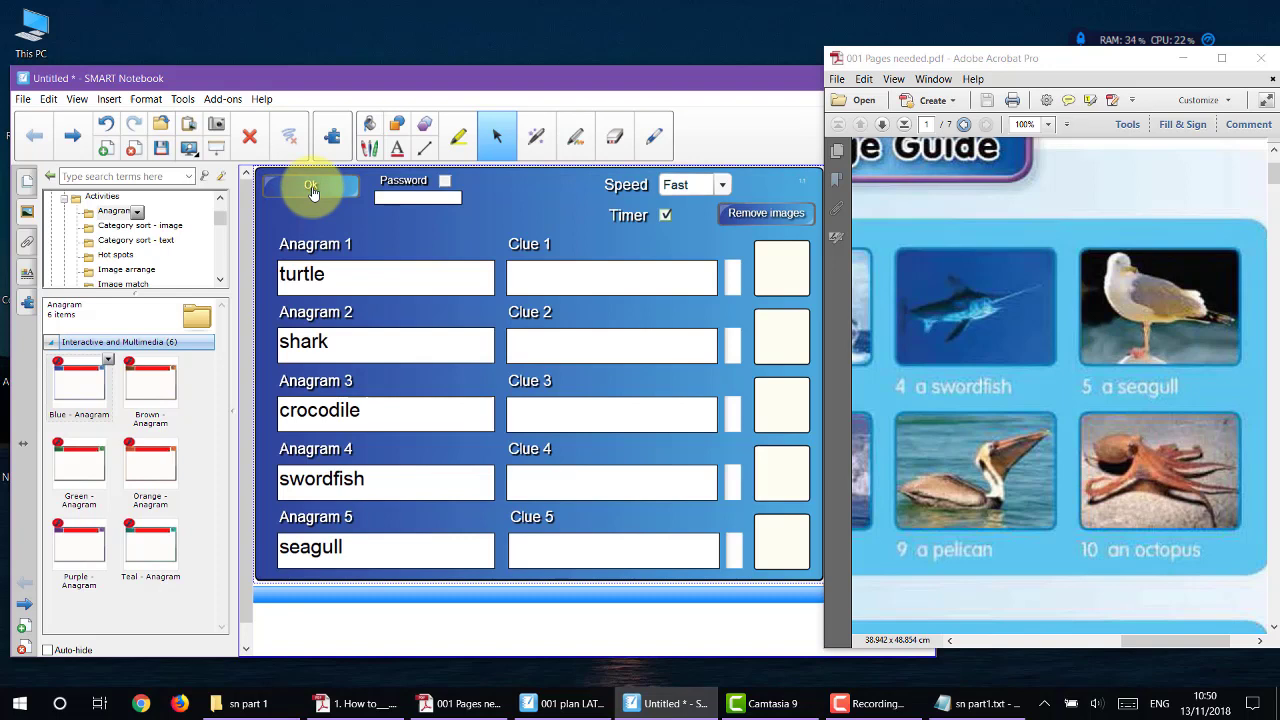
- Set the anagram activity's speed to Slow, test the timer, and return to the editing page
left_click(722, 188)
left_click(692, 262)
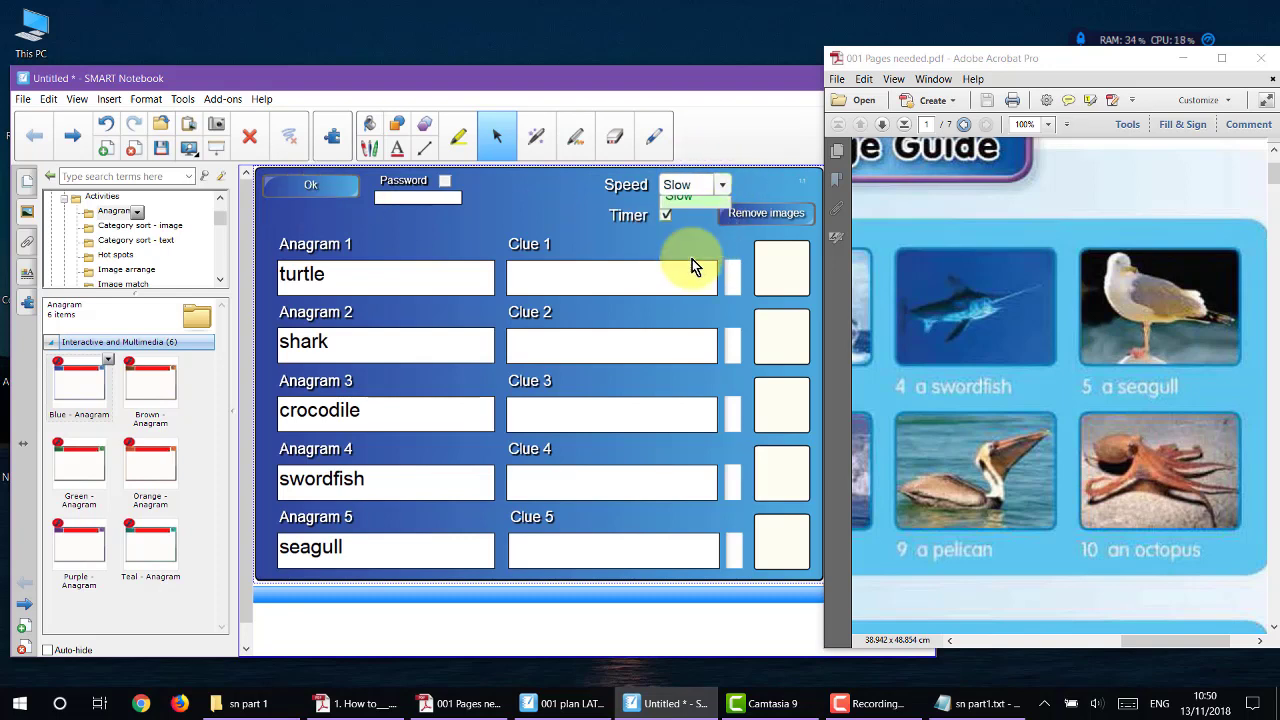
left_click(310, 188)
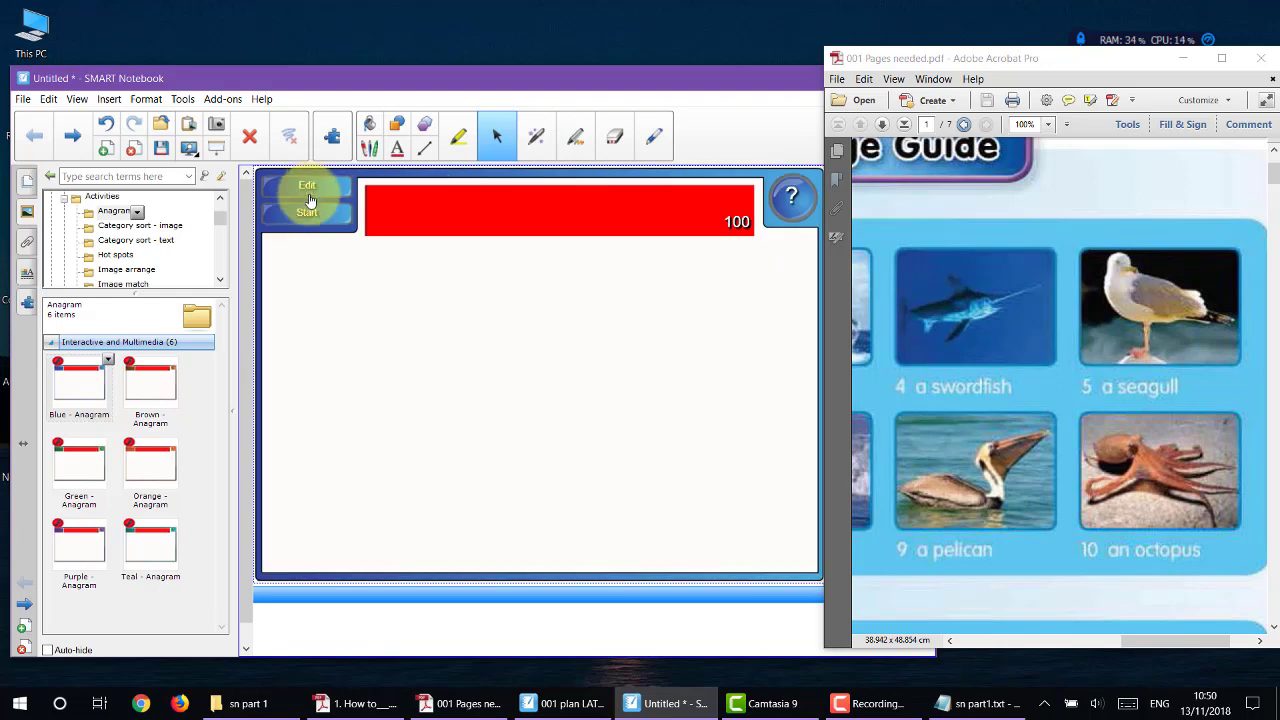
left_click(306, 214)
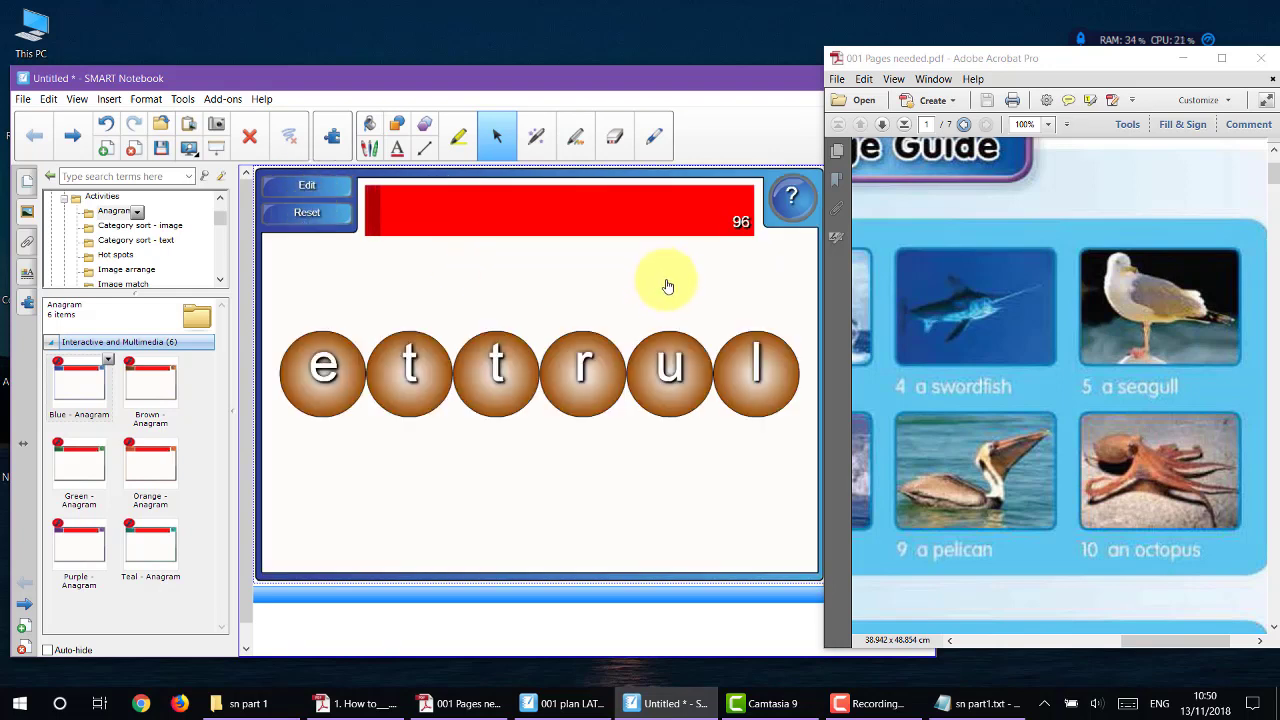
left_click(304, 198)
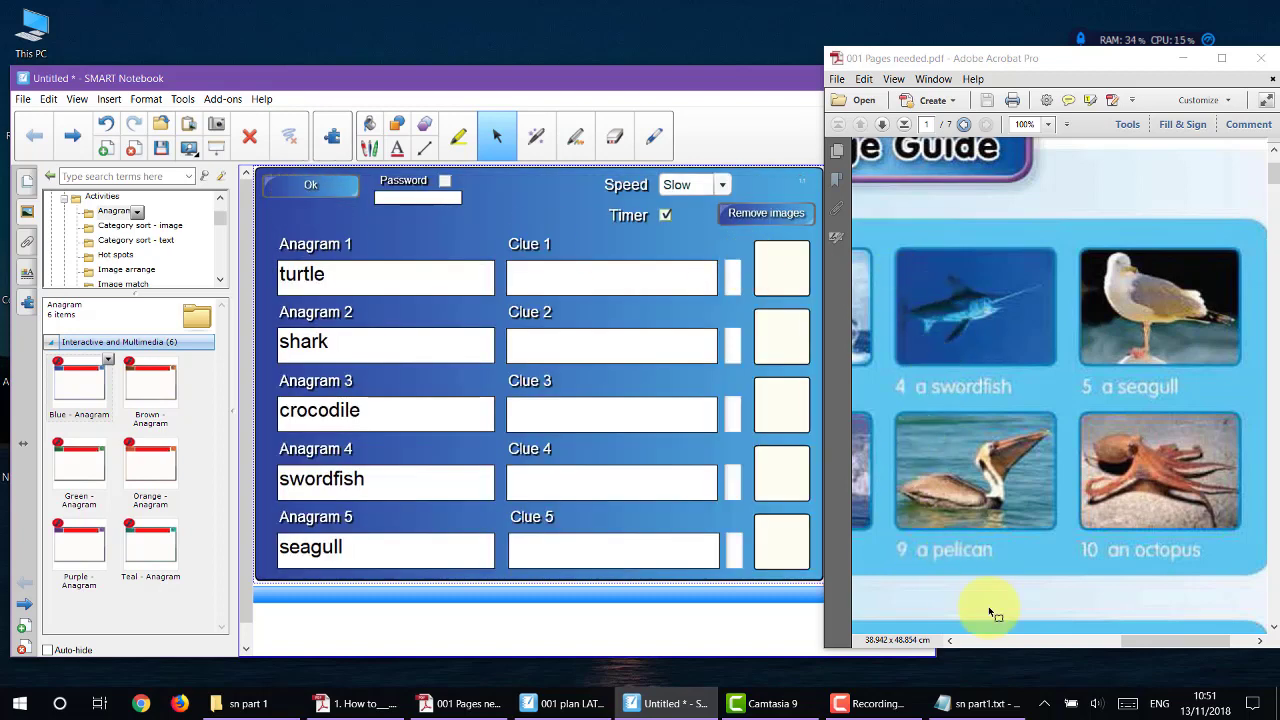
- Capture the turtle picture from Word Quest 1 in the PDF and place it in the Anagram 1 image box
left_click_drag(1141, 645, 966, 640)
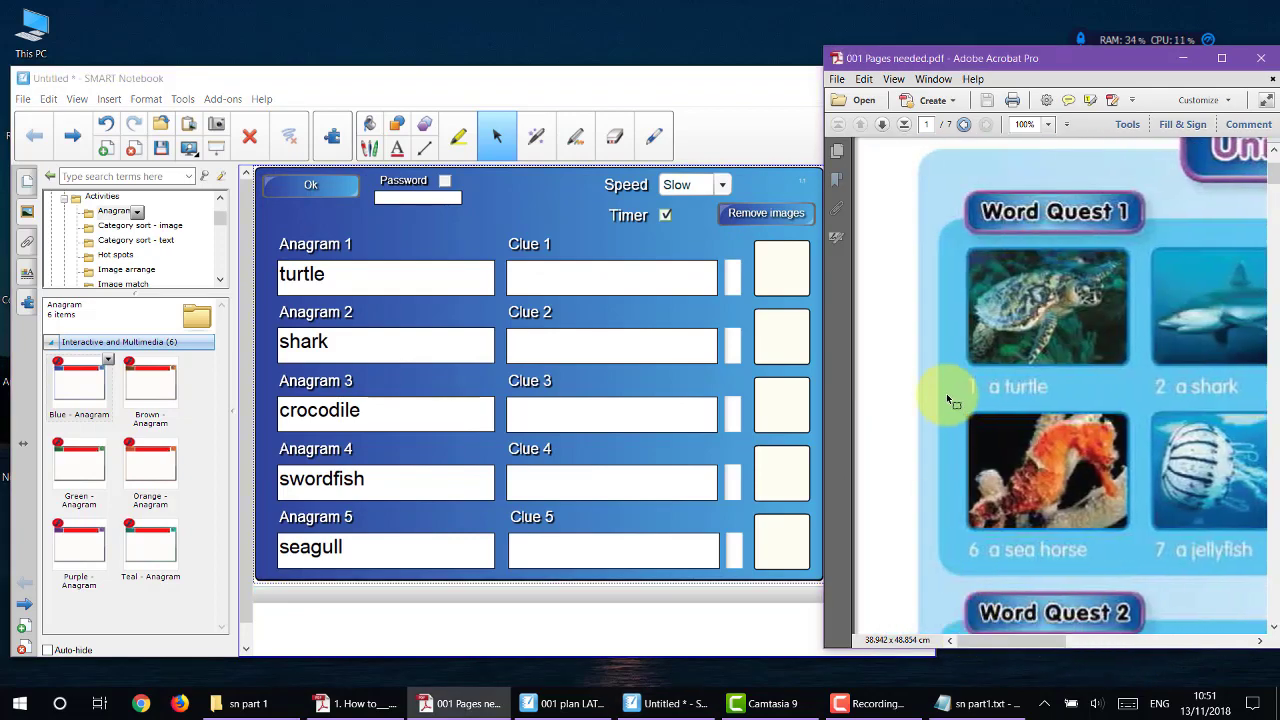
key("super+shift+s")
left_click_drag(968, 251, 1128, 366)
left_click(531, 215)
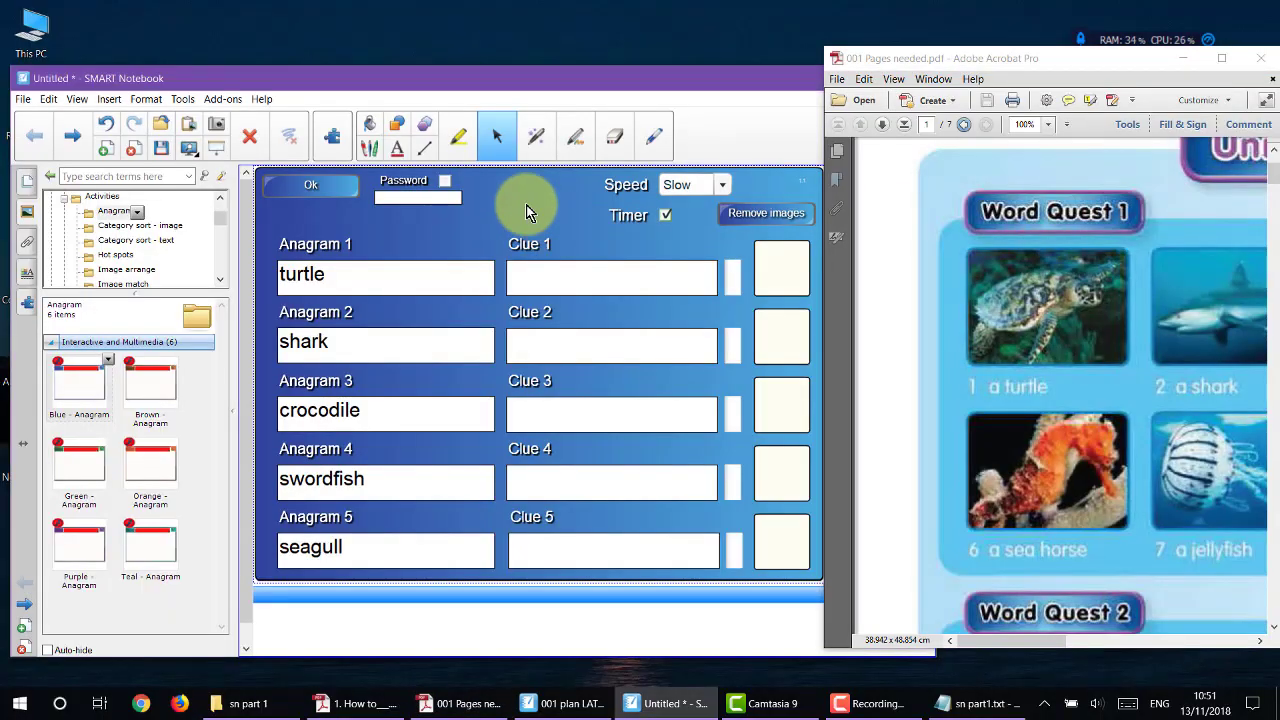
key("ctrl+v")
left_click_drag(398, 226, 768, 266)
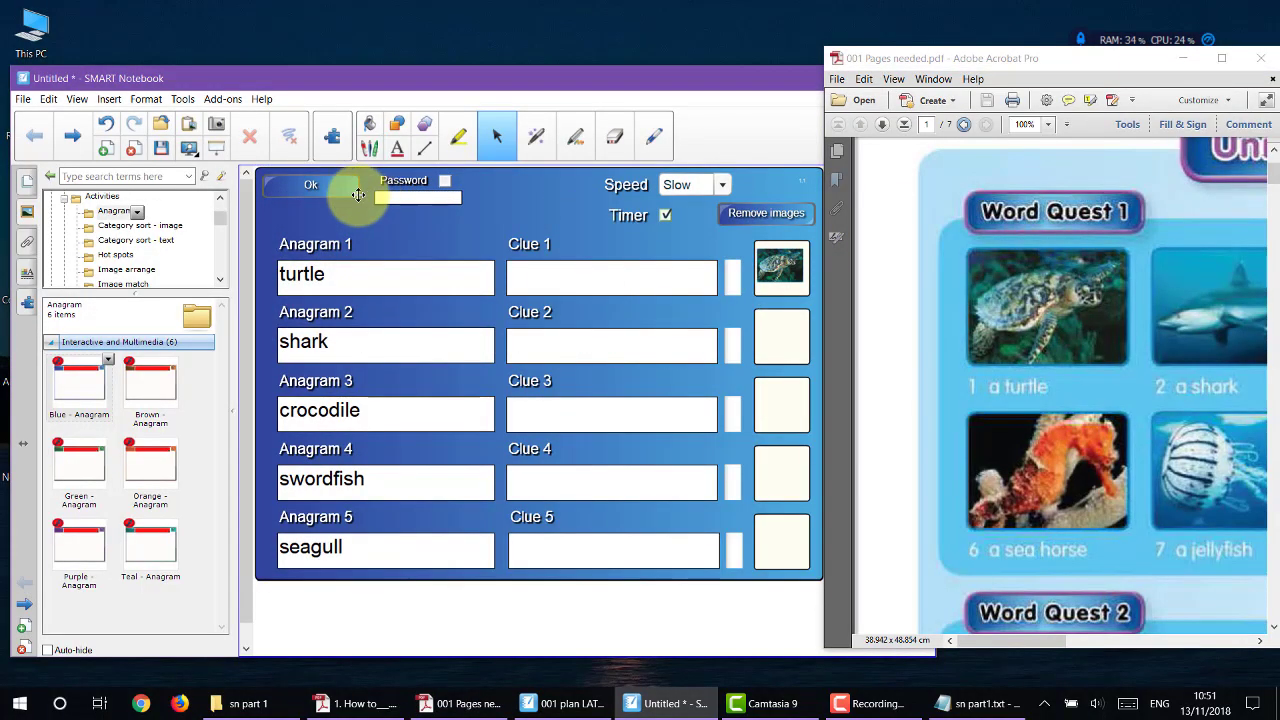
- Leave editing, reveal the picture clue, start the activity and rearrange the letter balls to spell turtle
left_click(310, 188)
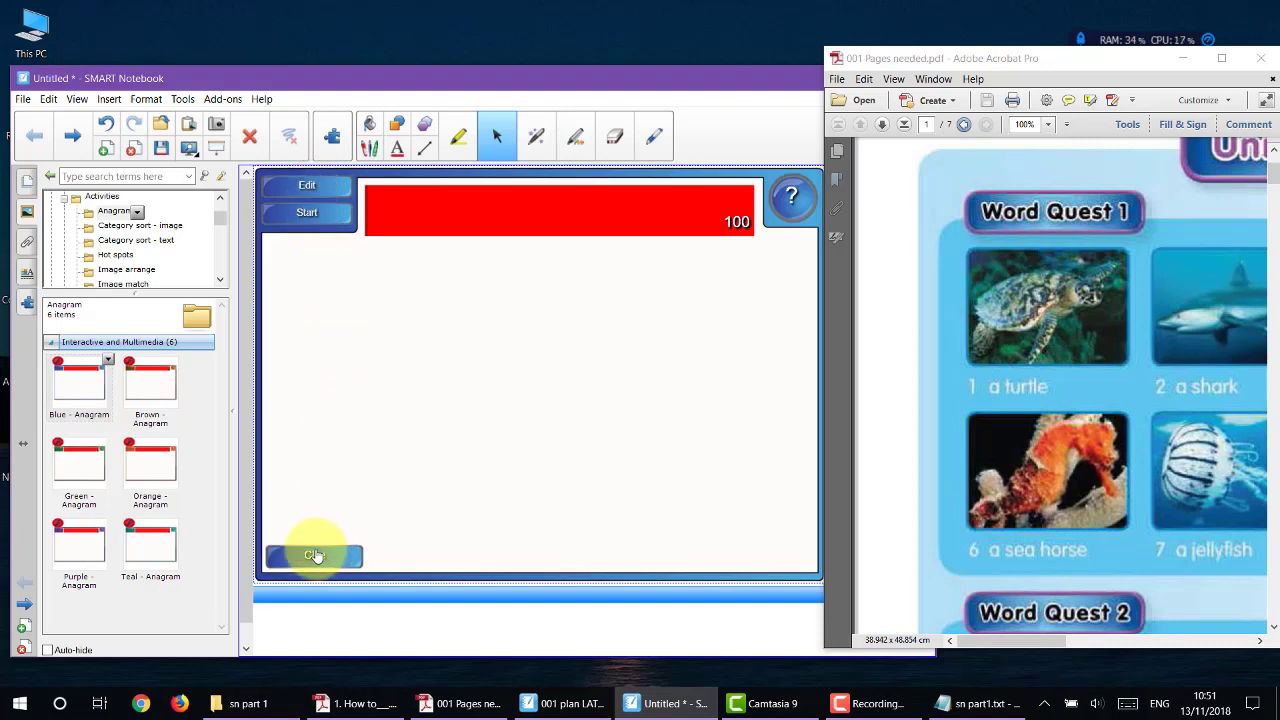
left_click(310, 556)
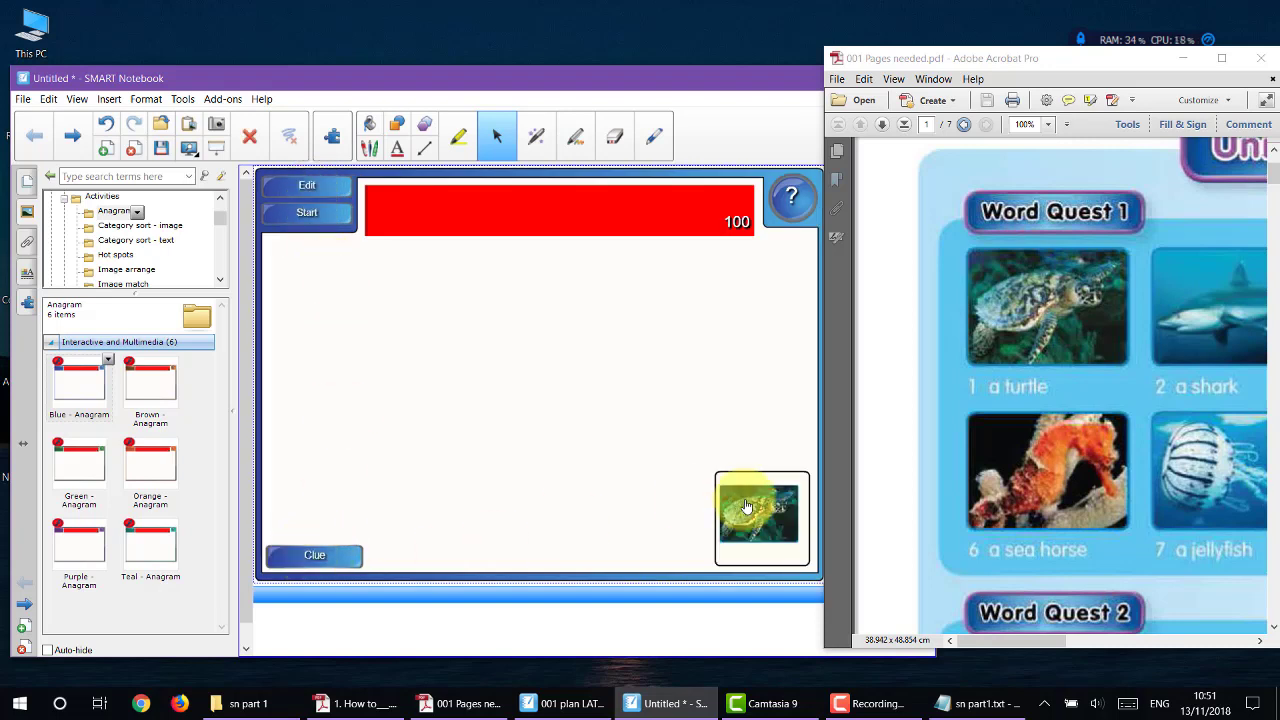
left_click(306, 214)
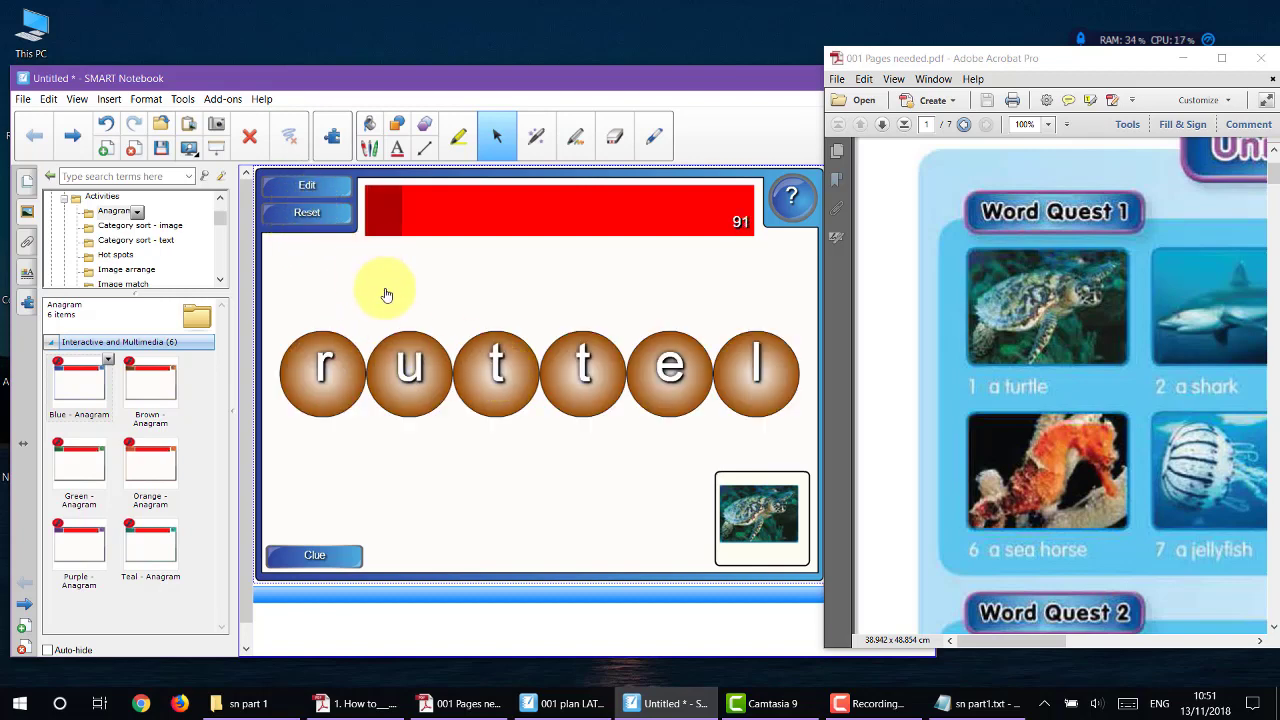
left_click_drag(497, 352, 363, 297)
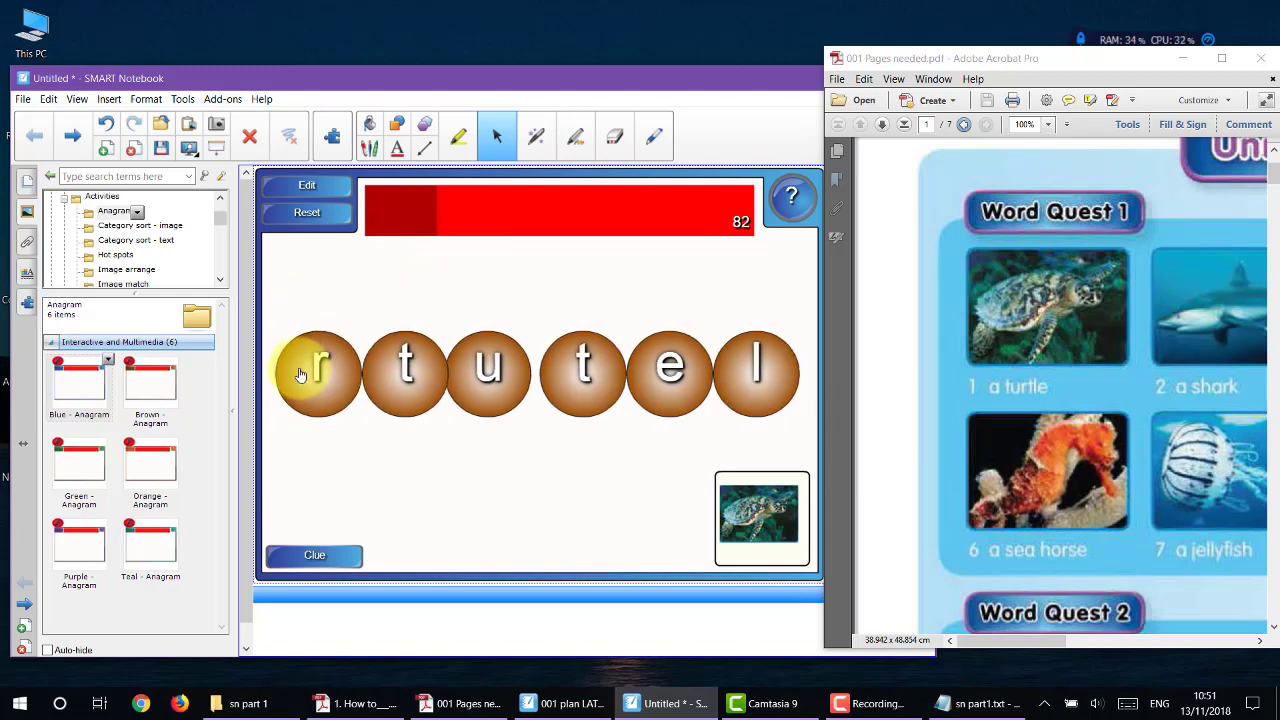
left_click_drag(303, 365, 524, 355)
left_click_drag(731, 387, 620, 345)
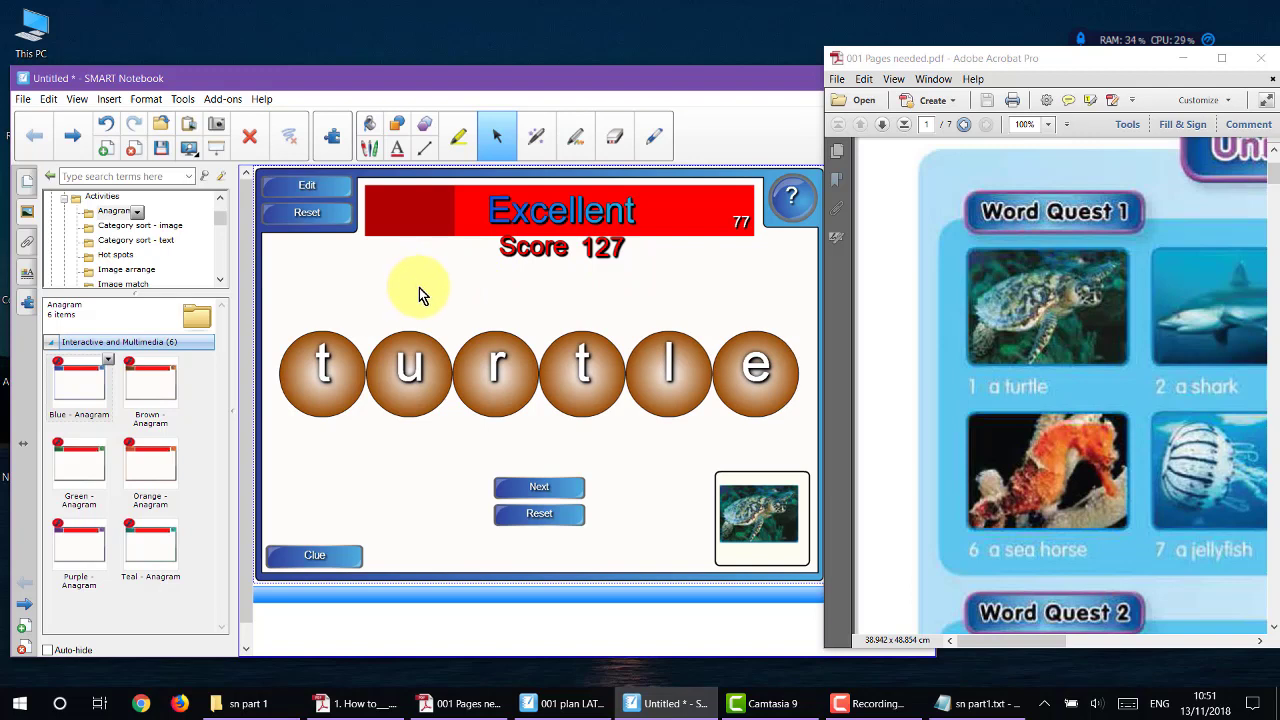
- Go to the next anagram, rearrange its letter balls to spell shark, and display the page thumbnails
left_click(540, 489)
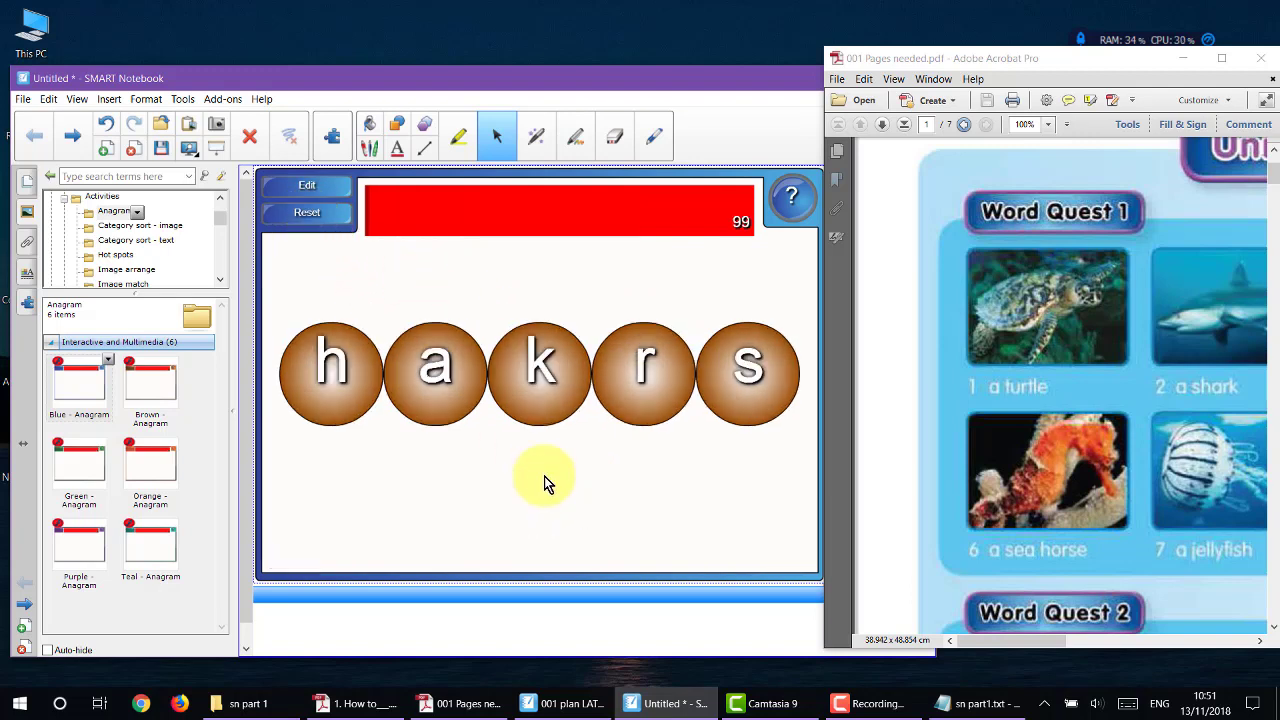
left_click_drag(711, 379, 298, 345)
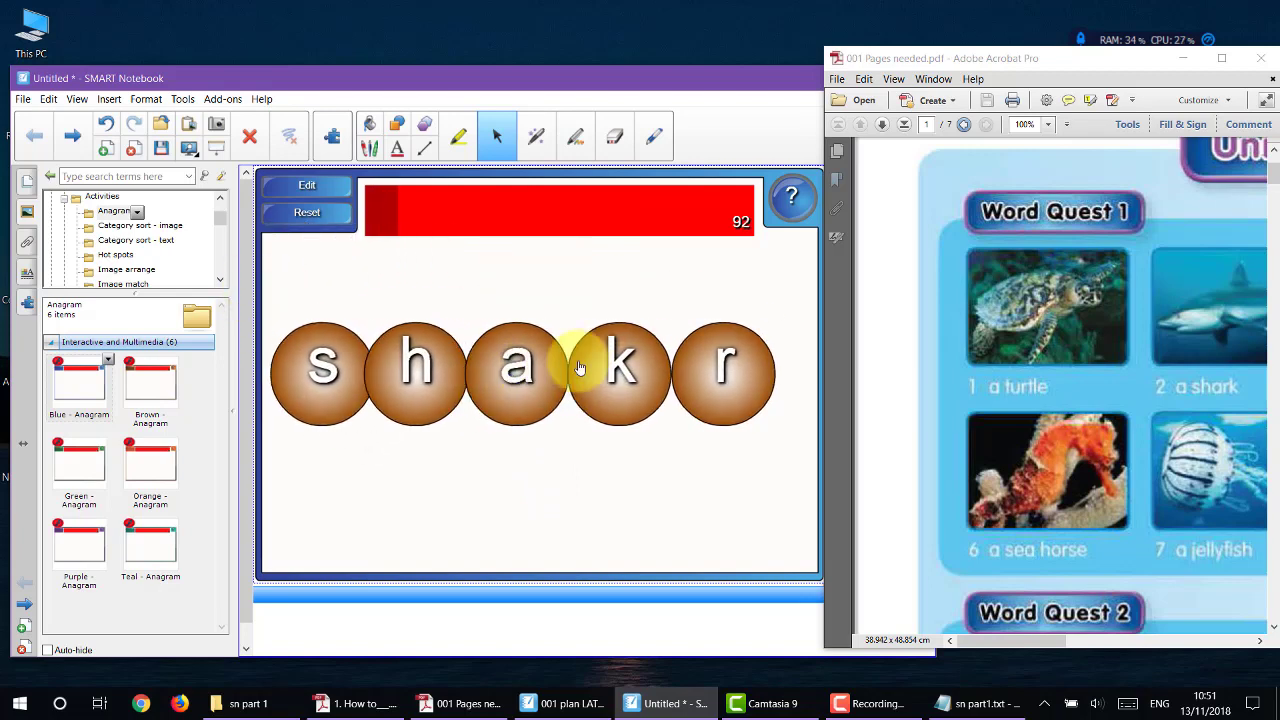
left_click_drag(586, 363, 694, 391)
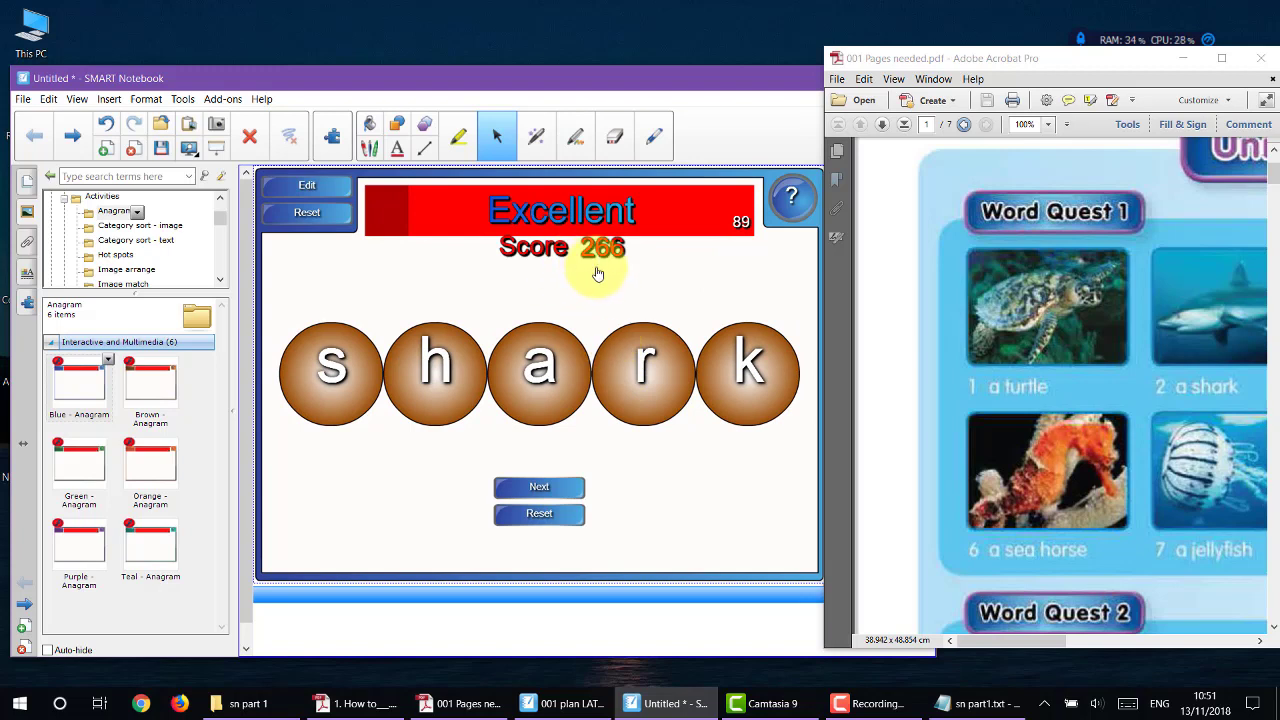
left_click(27, 184)
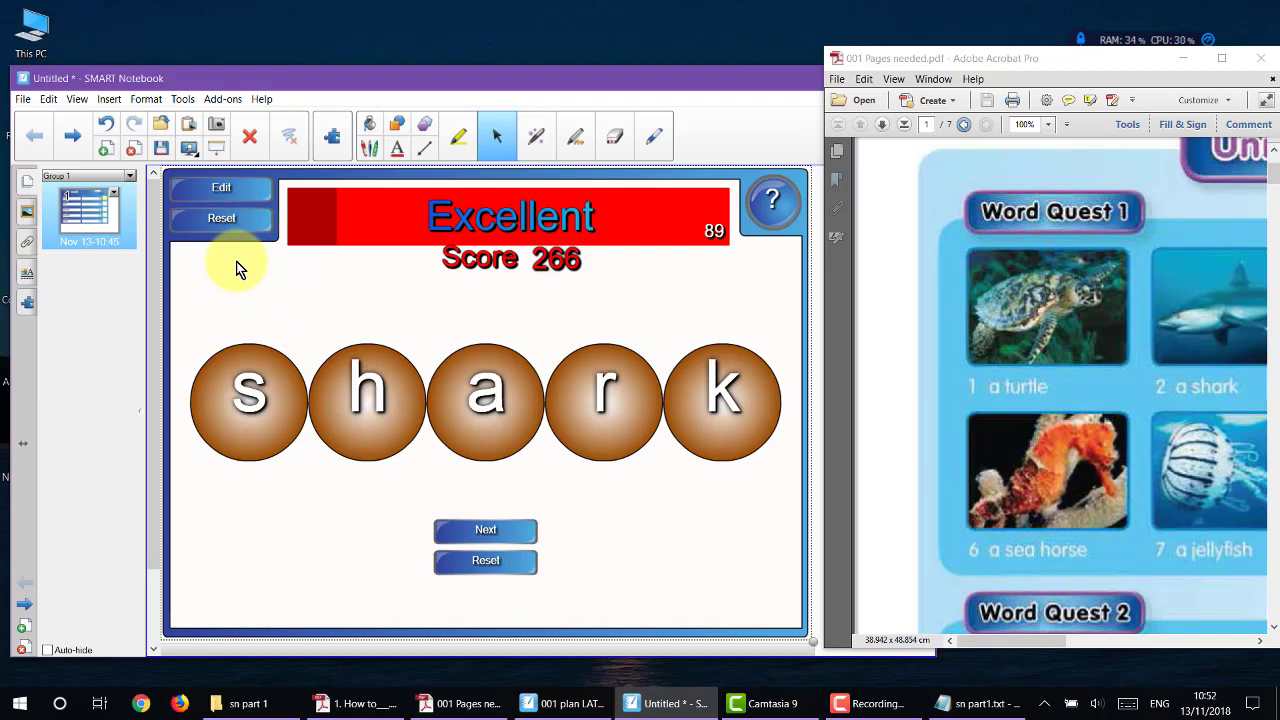
- Switch to 1. How to___.pdf in Adobe Acrobat Pro, minimize the textbook PDF, and draw a pencil mark beside Anagram in the activity list
left_click(345, 703)
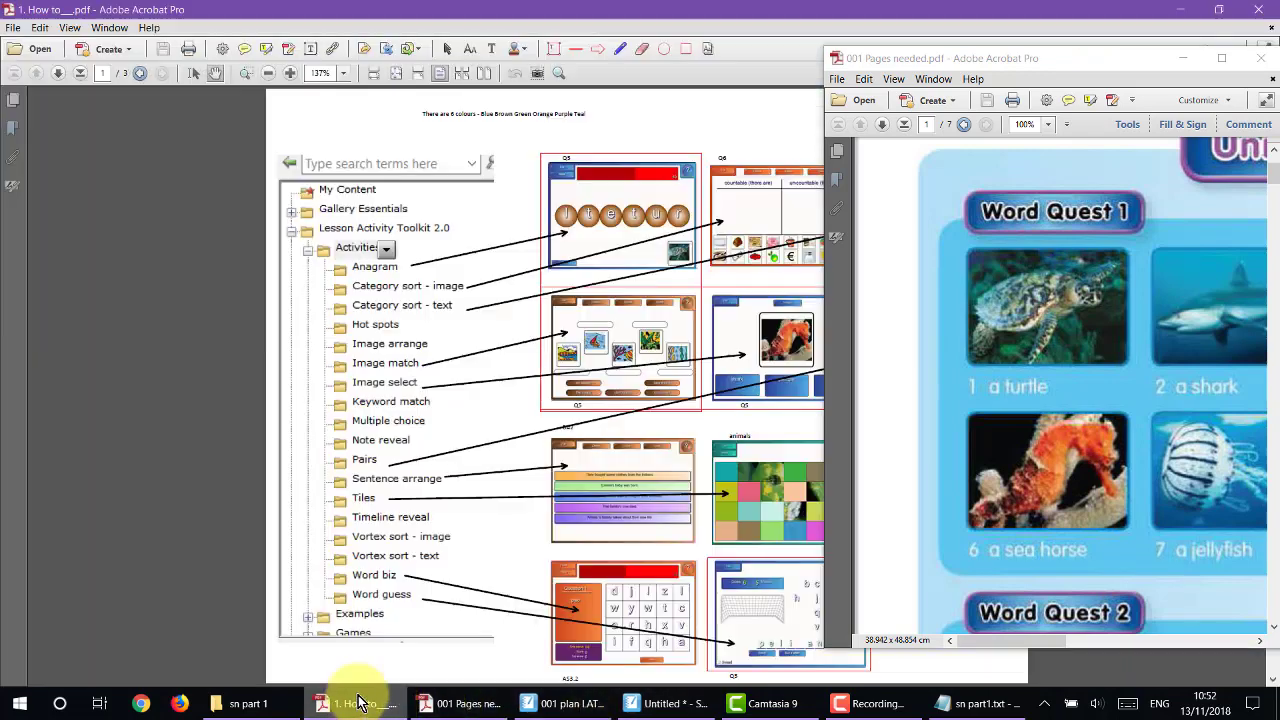
left_click(1185, 60)
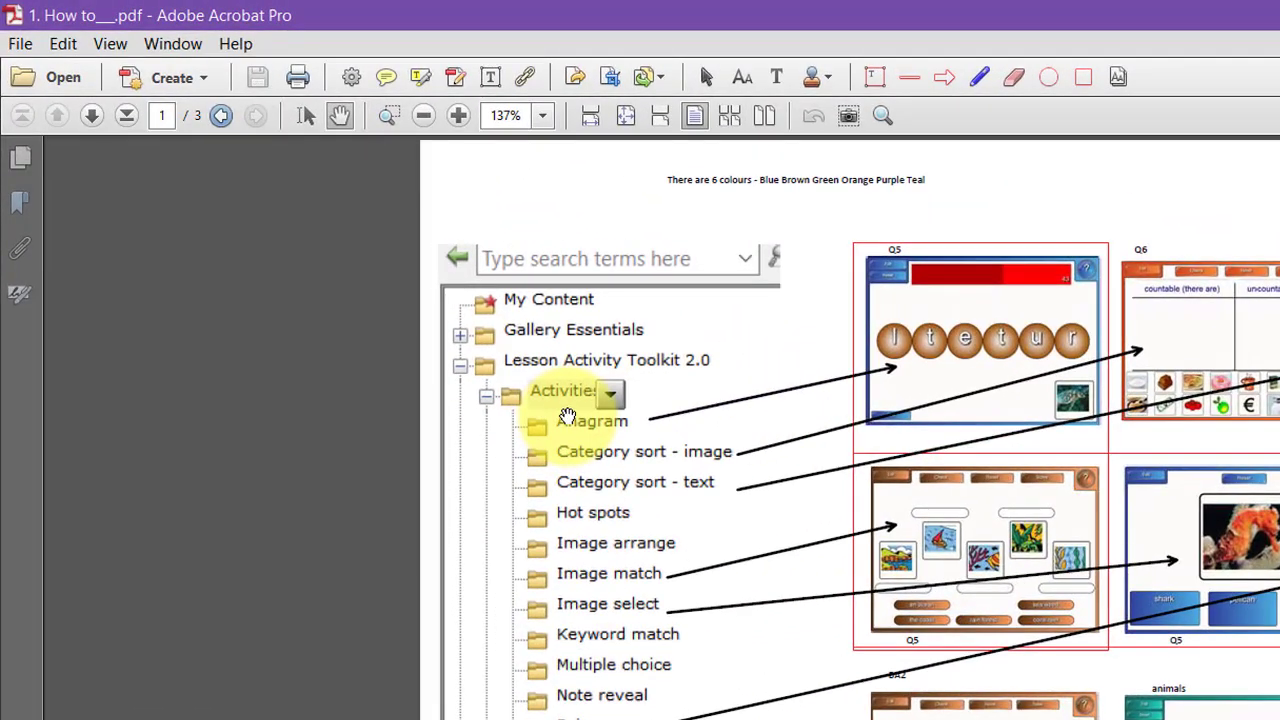
left_click(981, 77)
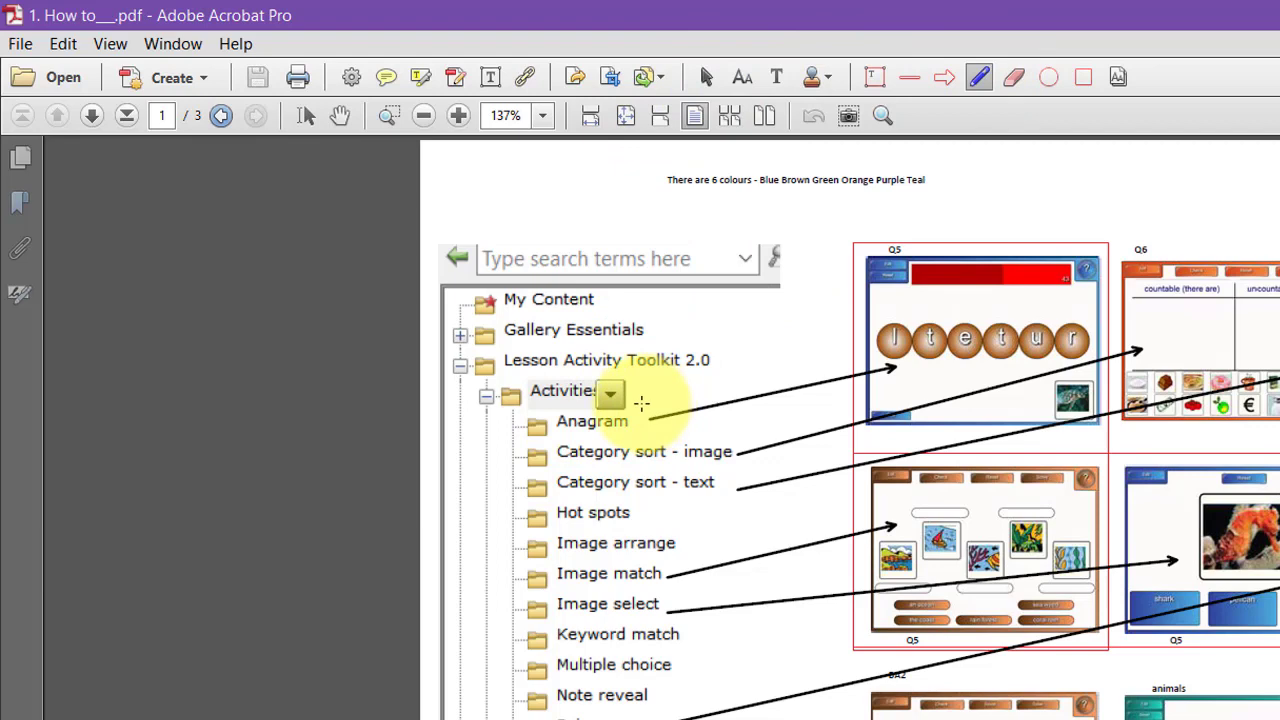
mouse_move(642, 403)
left_mouse_down()
mouse_move(655, 424)
mouse_move(710, 372)
left_mouse_up()
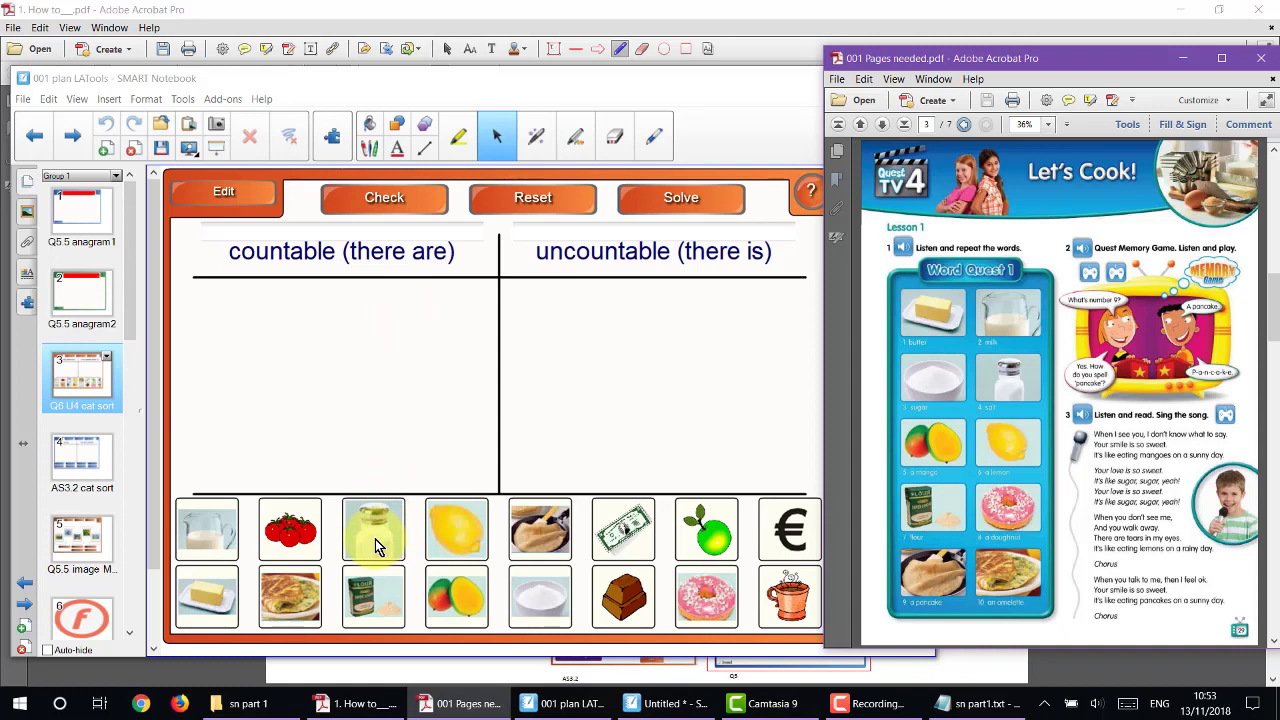
- In 001 plan LATools, sort salt, pancake and sugar as countable and lemon, tomatoes and mango as uncountable, and check the answers
left_click_drag(375, 545, 399, 380)
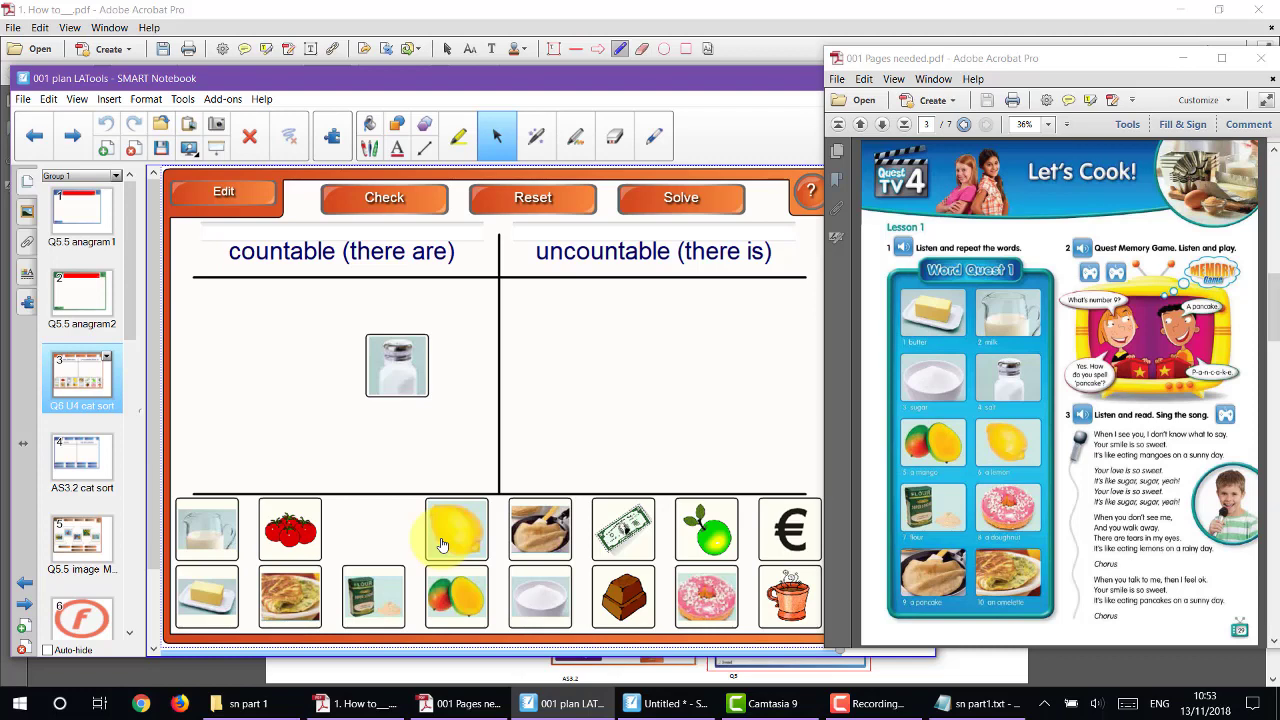
left_click_drag(443, 544, 561, 360)
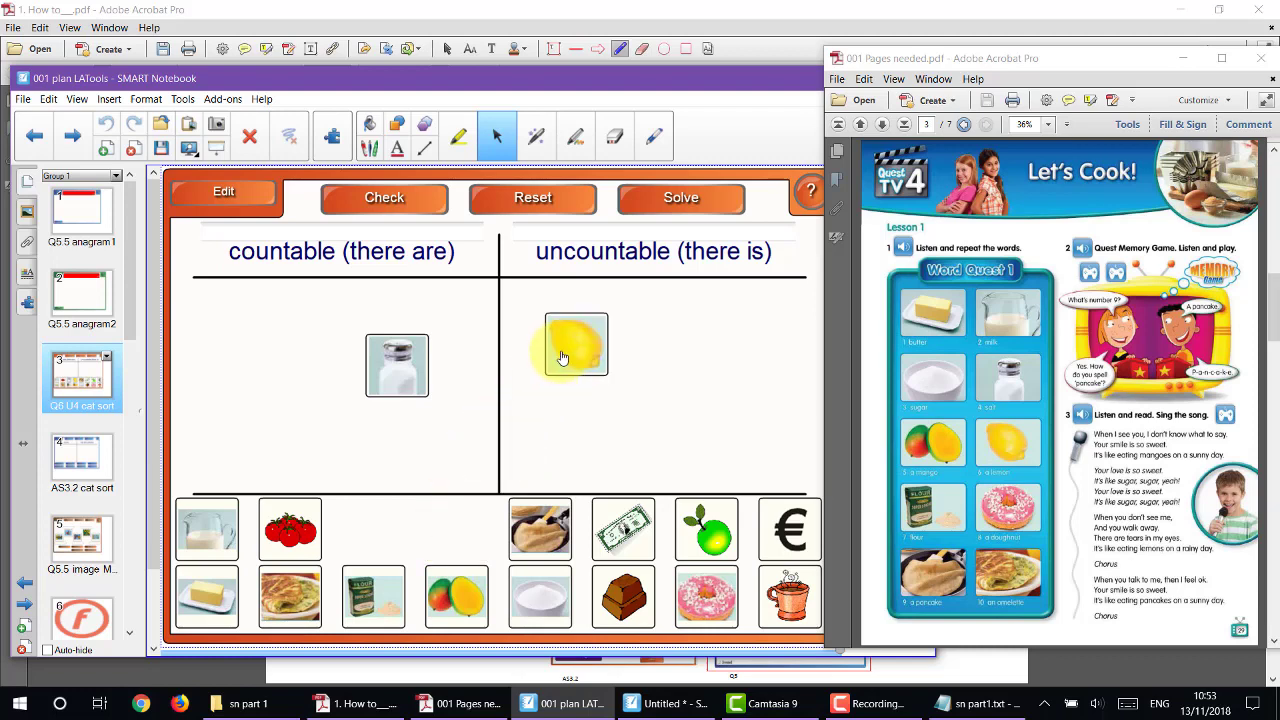
left_click_drag(527, 537, 287, 422)
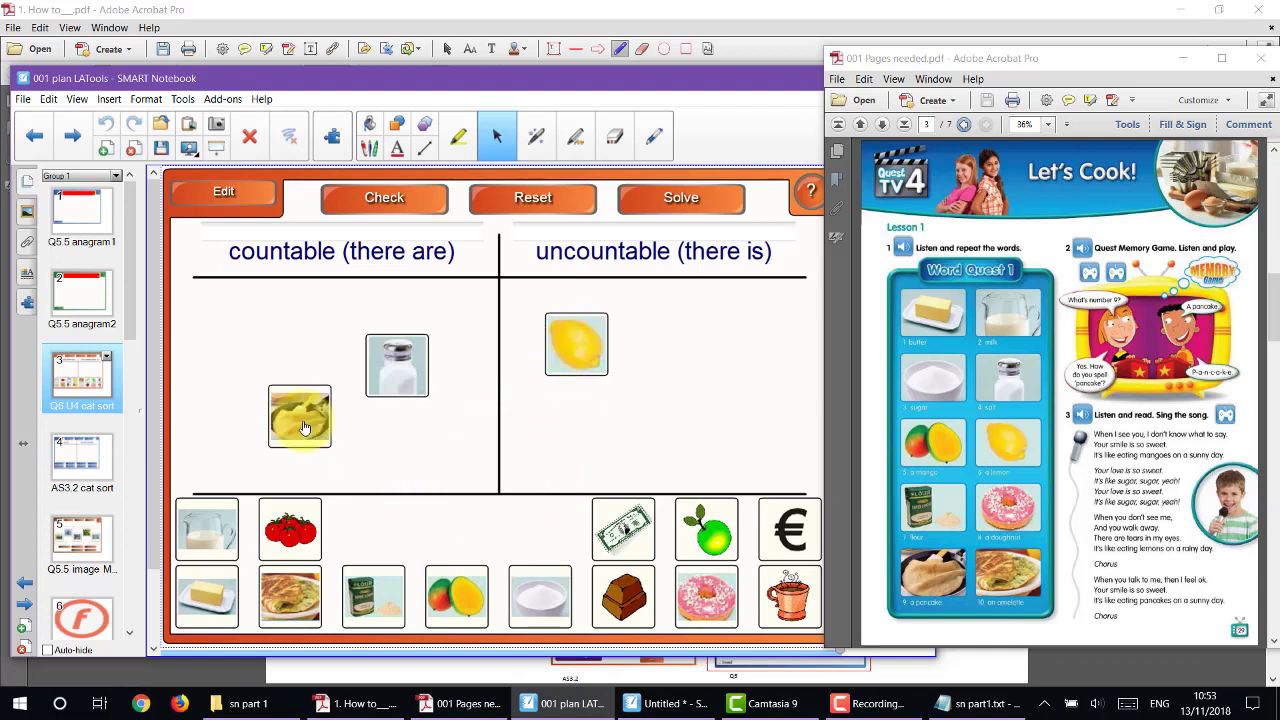
left_click_drag(305, 548, 584, 476)
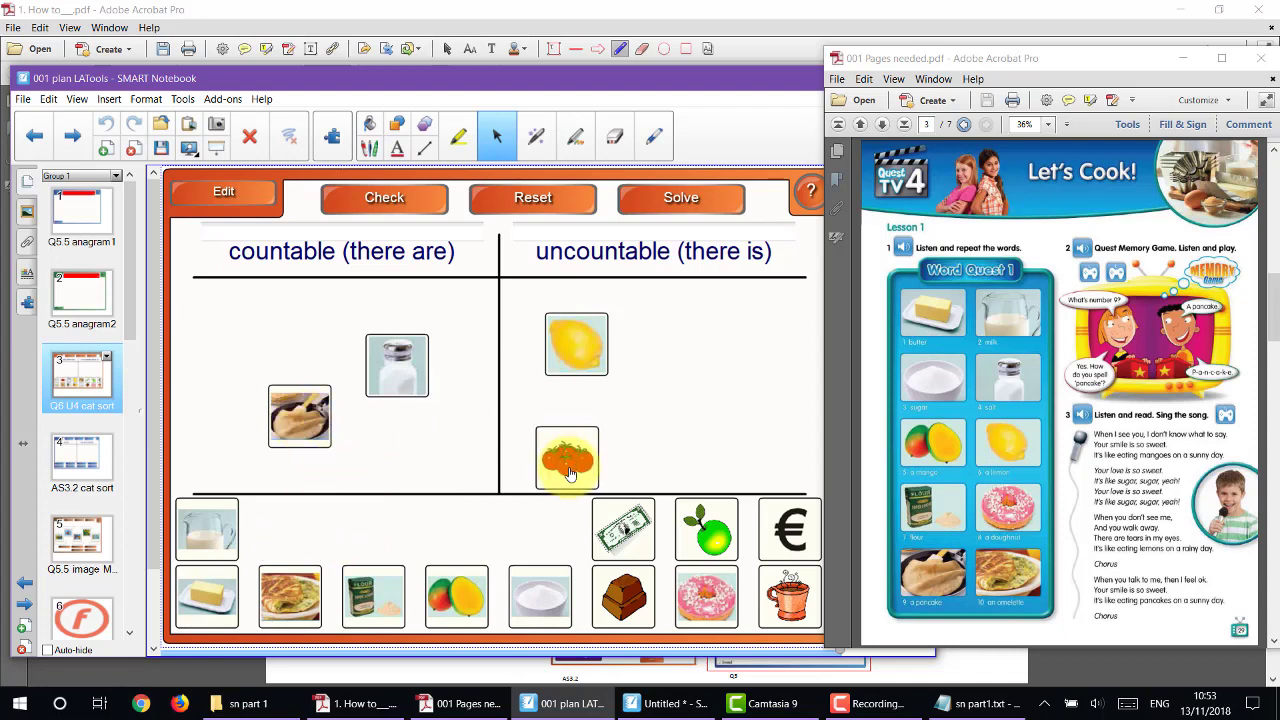
left_click_drag(540, 596, 436, 424)
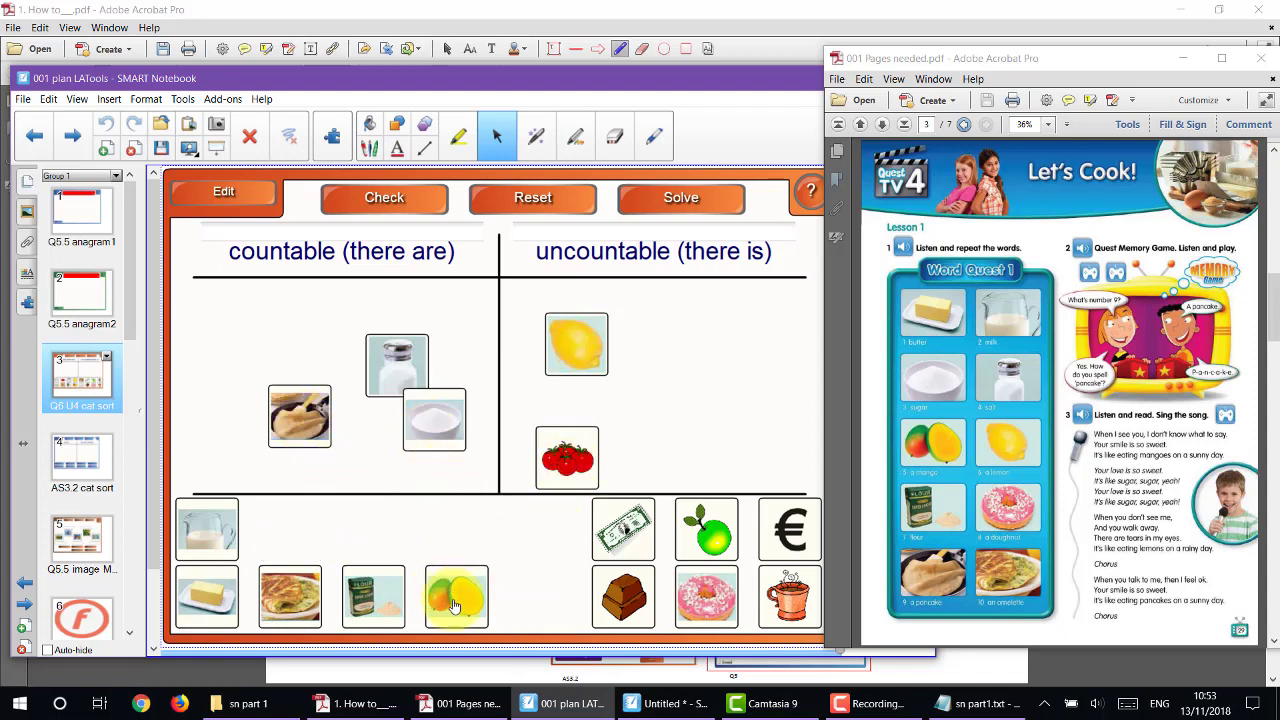
left_click_drag(449, 594, 690, 347)
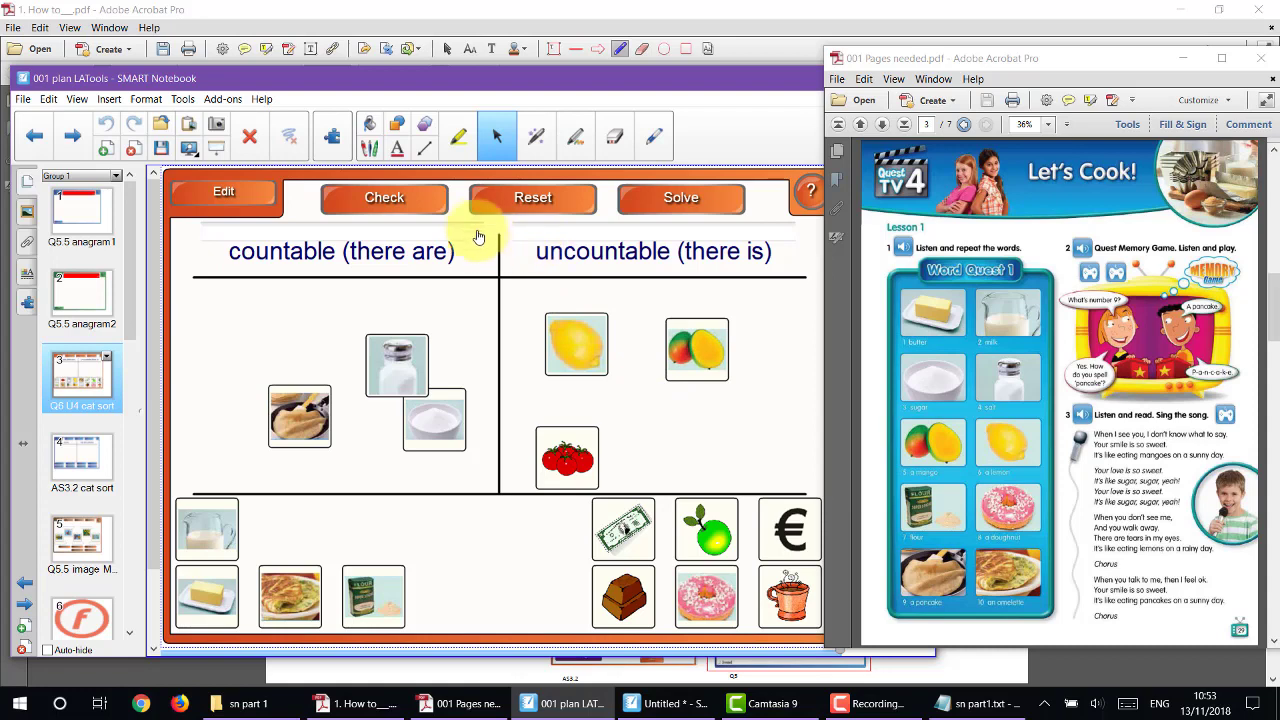
left_click(384, 200)
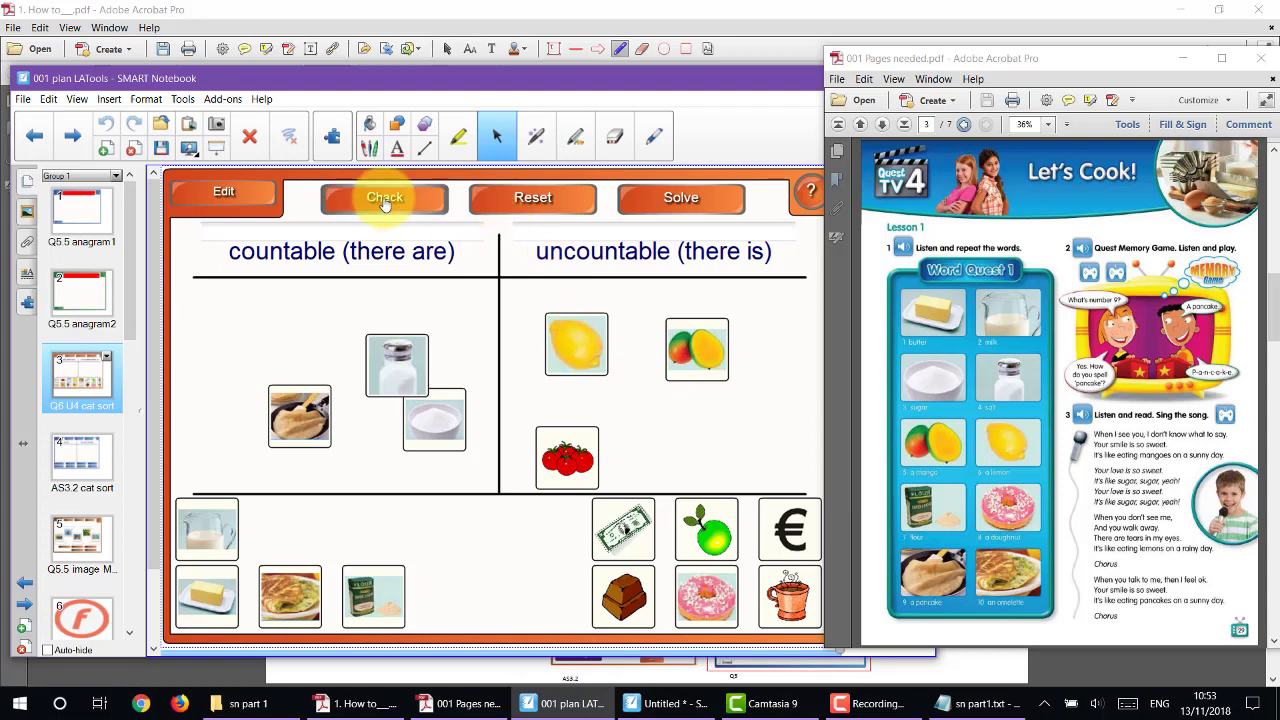
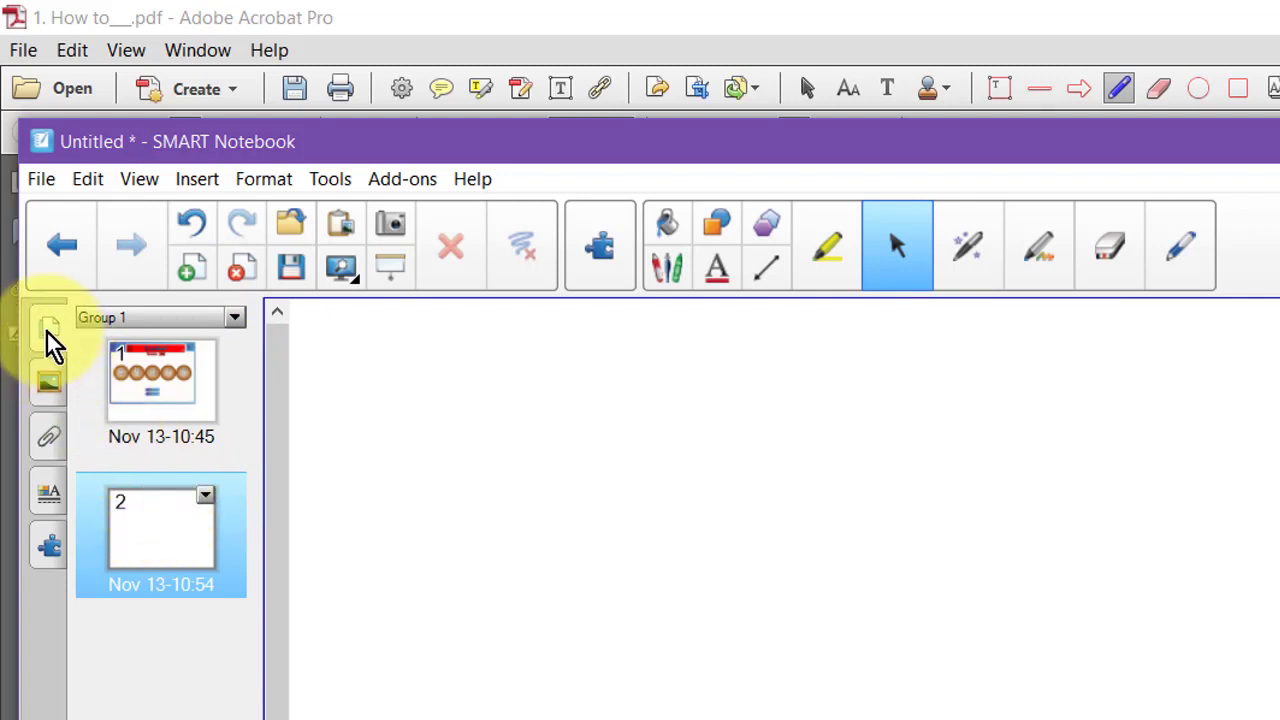
- Insert the Brown - Category sort (image) activity from the Gallery onto the blank page and open its settings
left_click(49, 388)
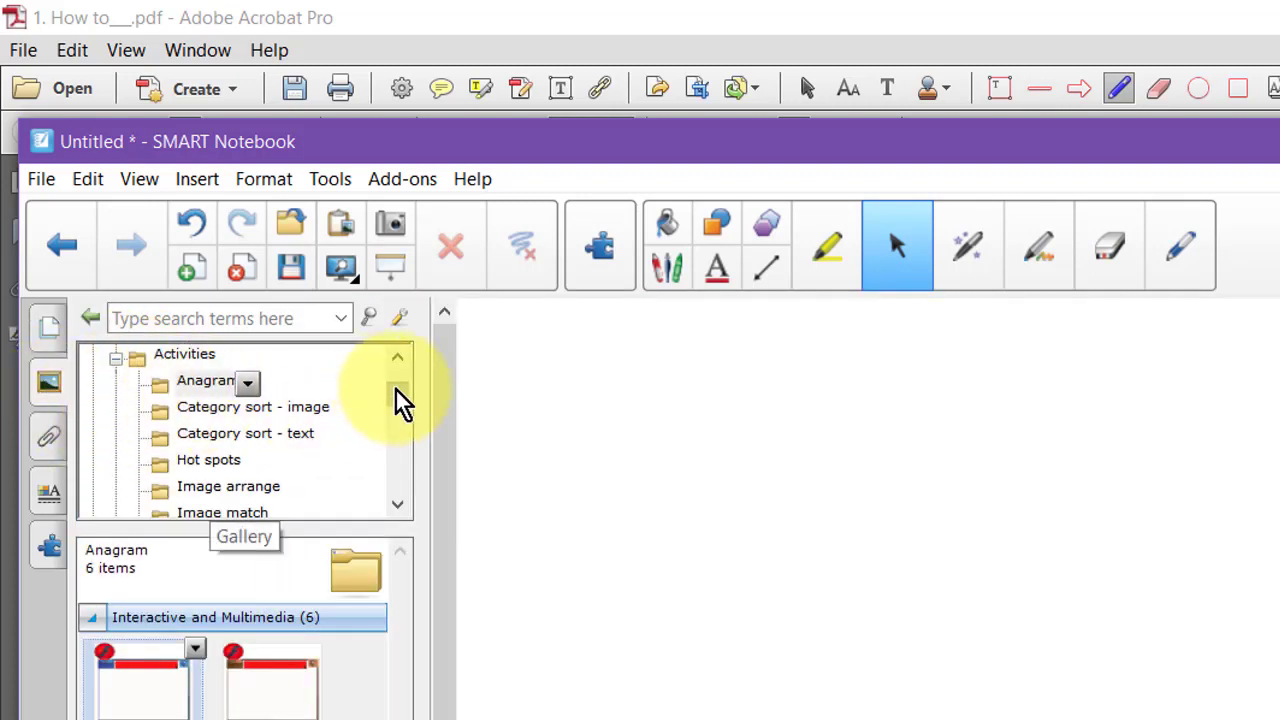
mouse_move(400, 400)
left_mouse_down()
mouse_move(402, 388)
mouse_move(400, 403)
left_mouse_up()
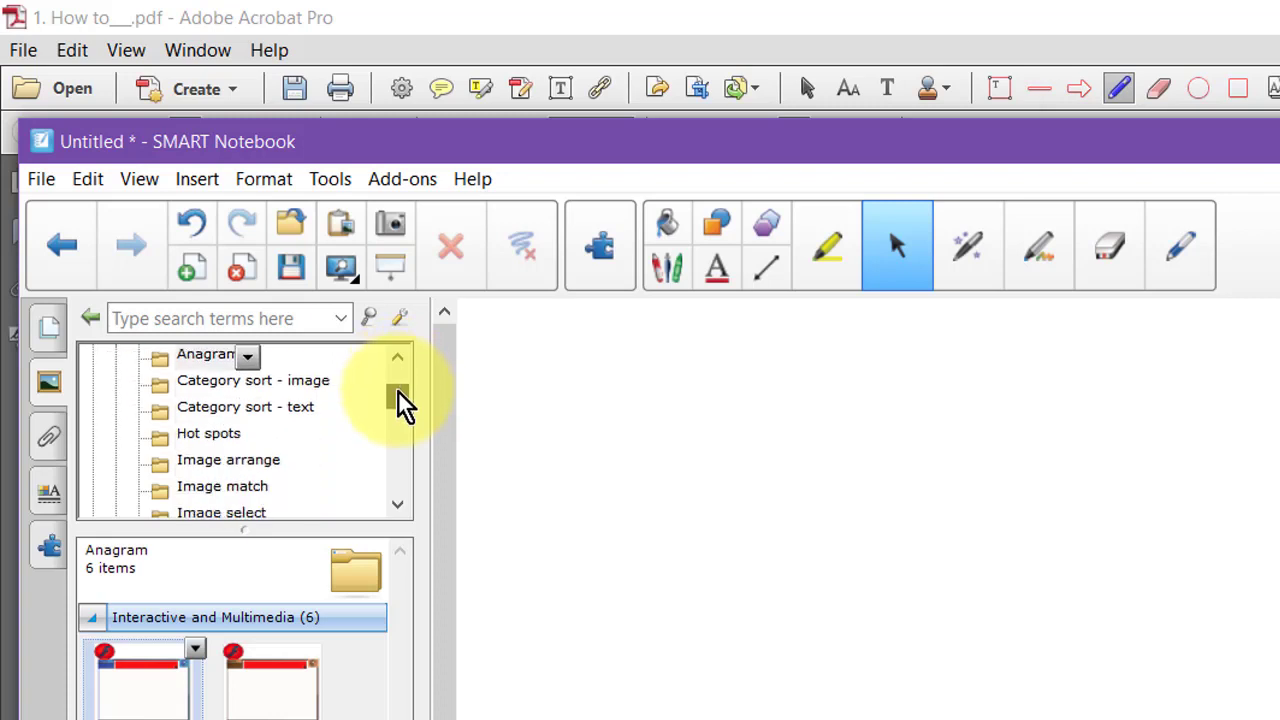
left_click(272, 388)
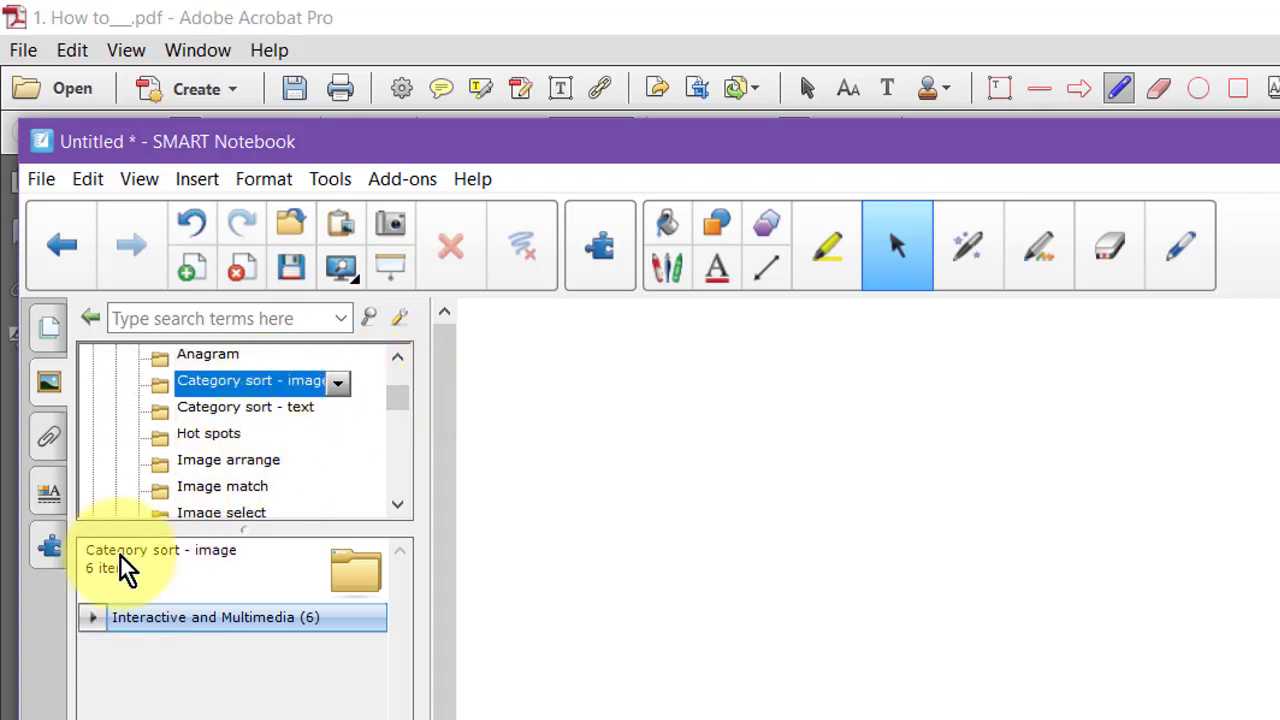
left_click(94, 620)
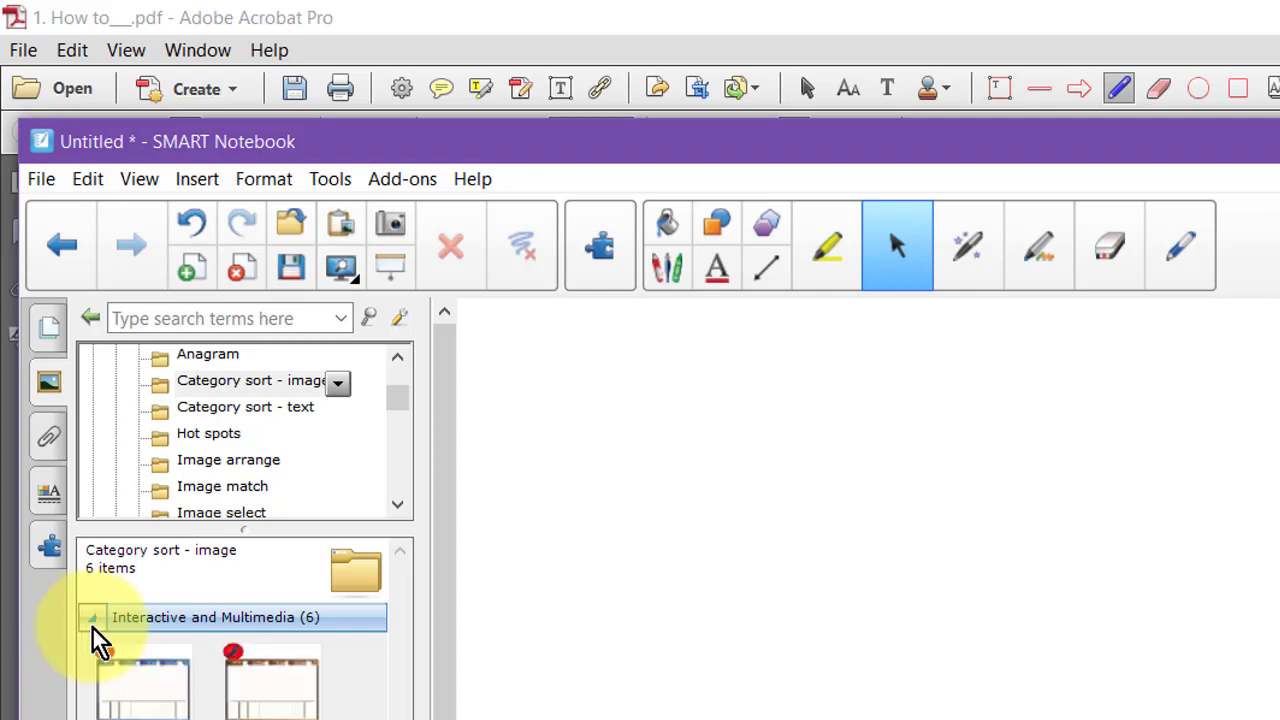
left_click_drag(245, 710, 959, 641)
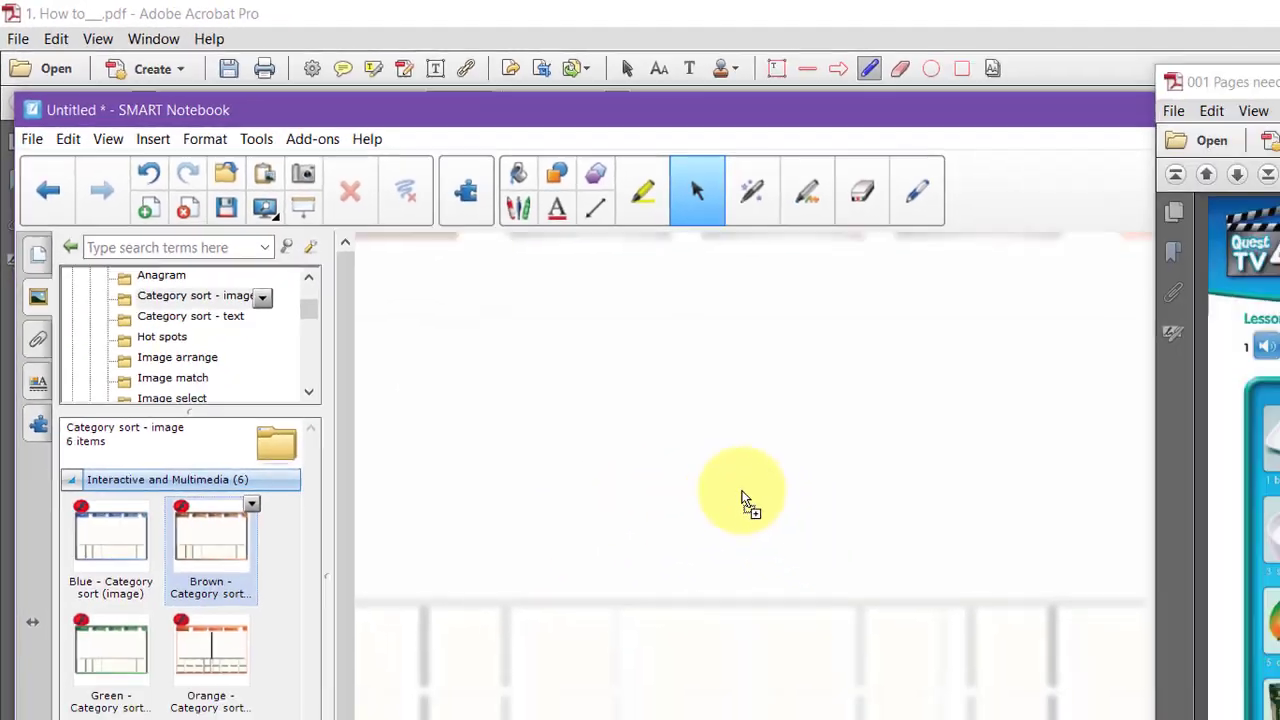
left_click_drag(742, 500, 823, 579)
left_click_drag(586, 397, 585, 399)
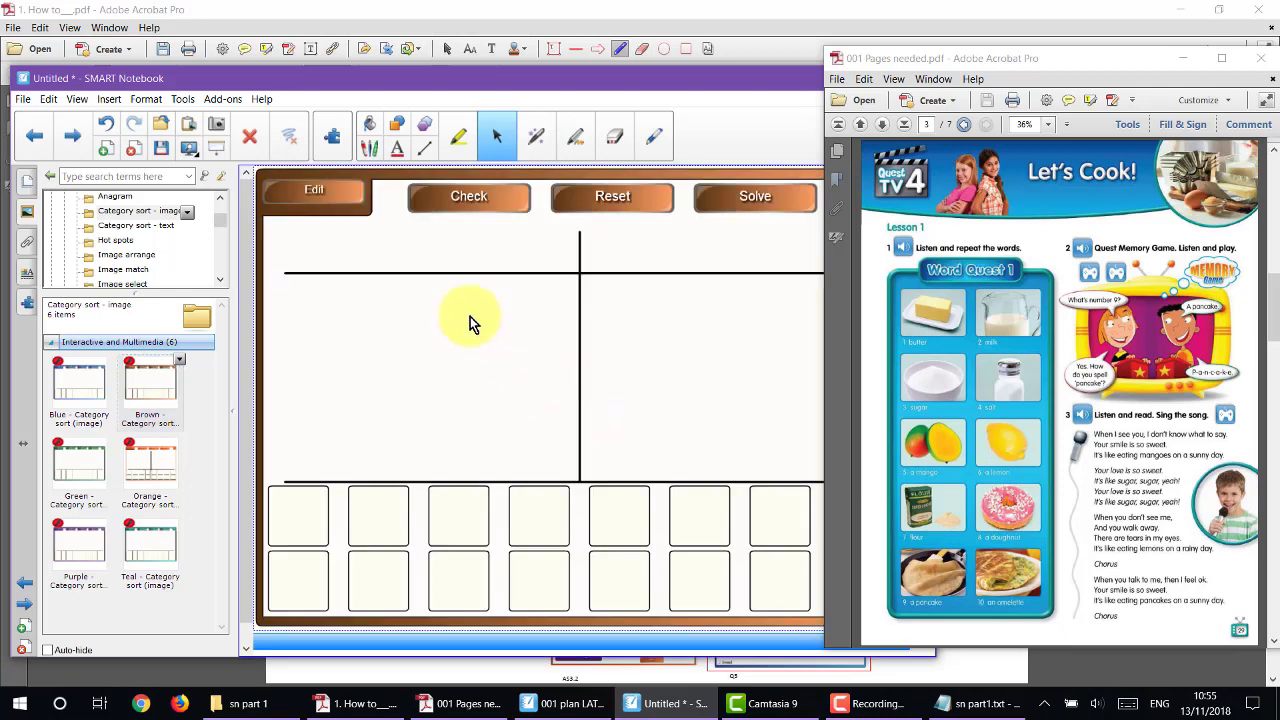
left_click(310, 192)
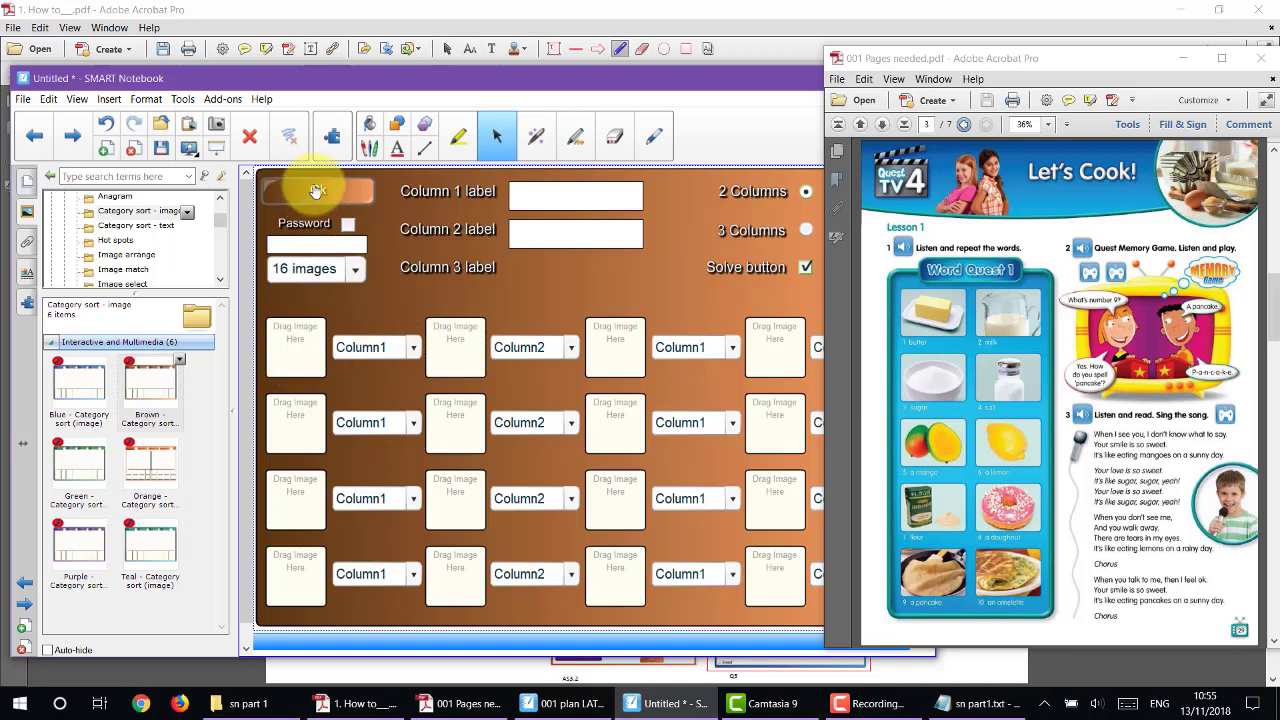
- Switch the category sort to 3 columns, preview the layout, and return it to 2 columns
left_click(805, 231)
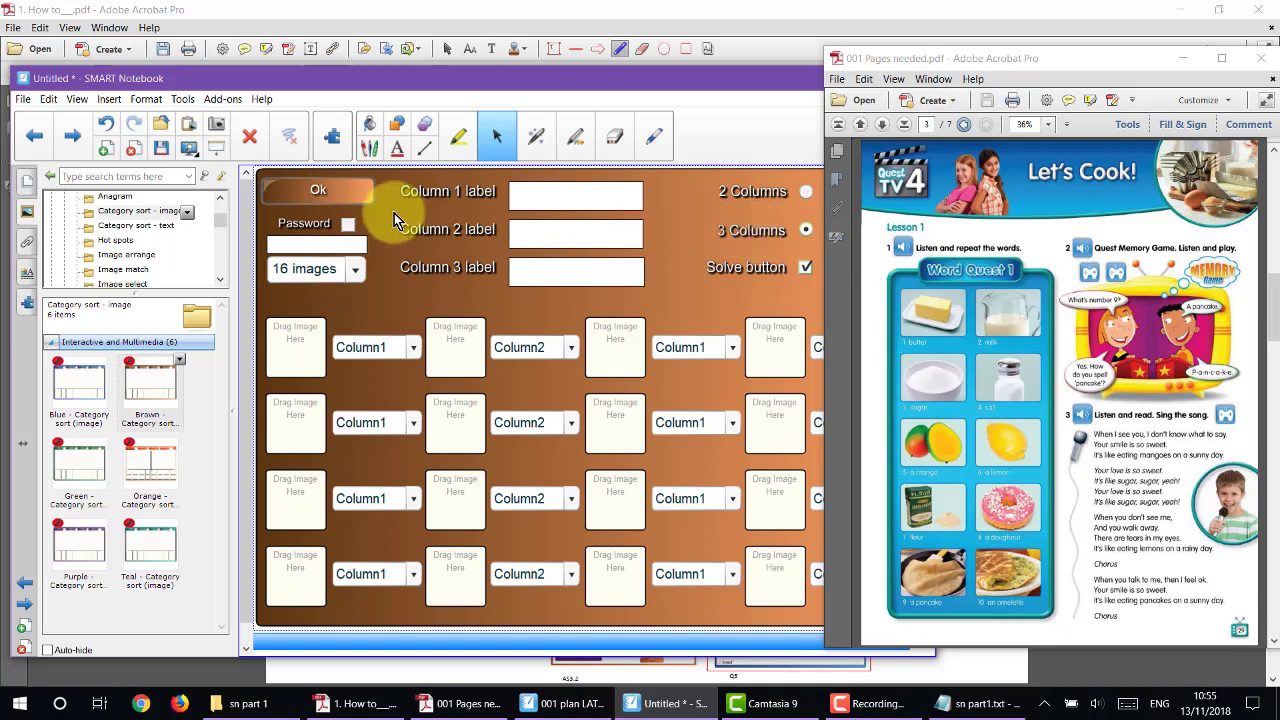
left_click(310, 190)
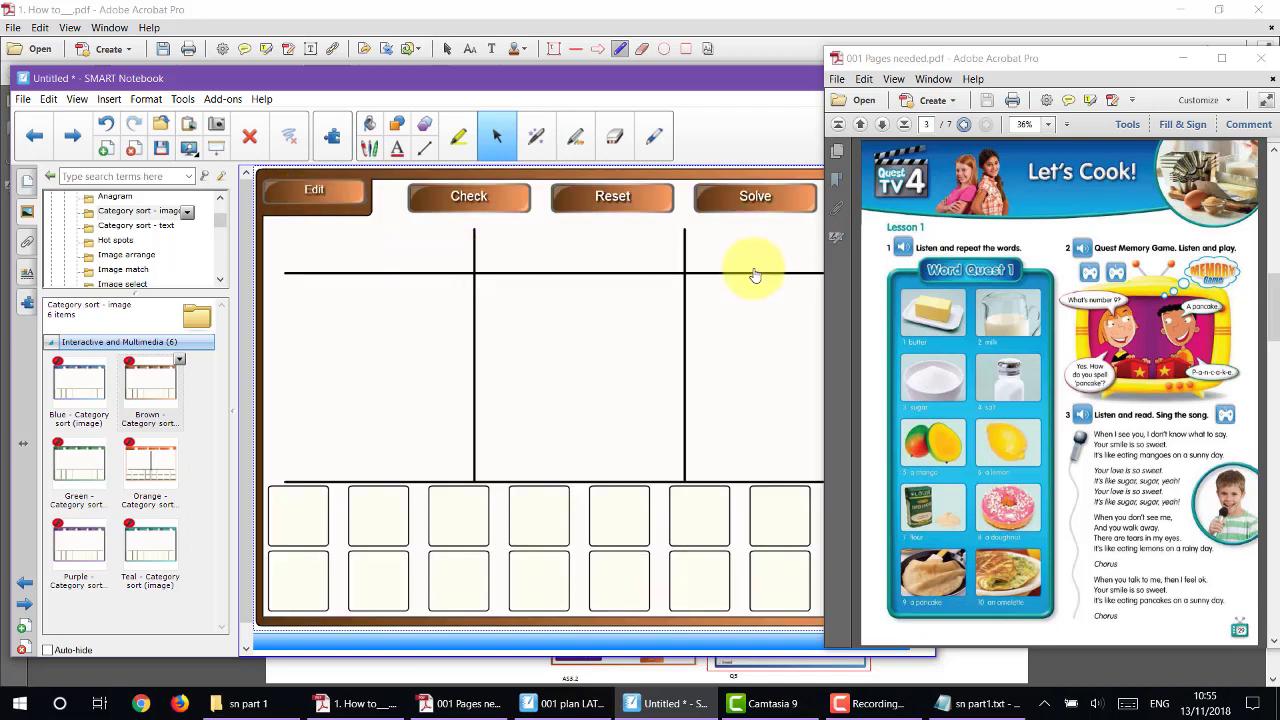
left_click(308, 192)
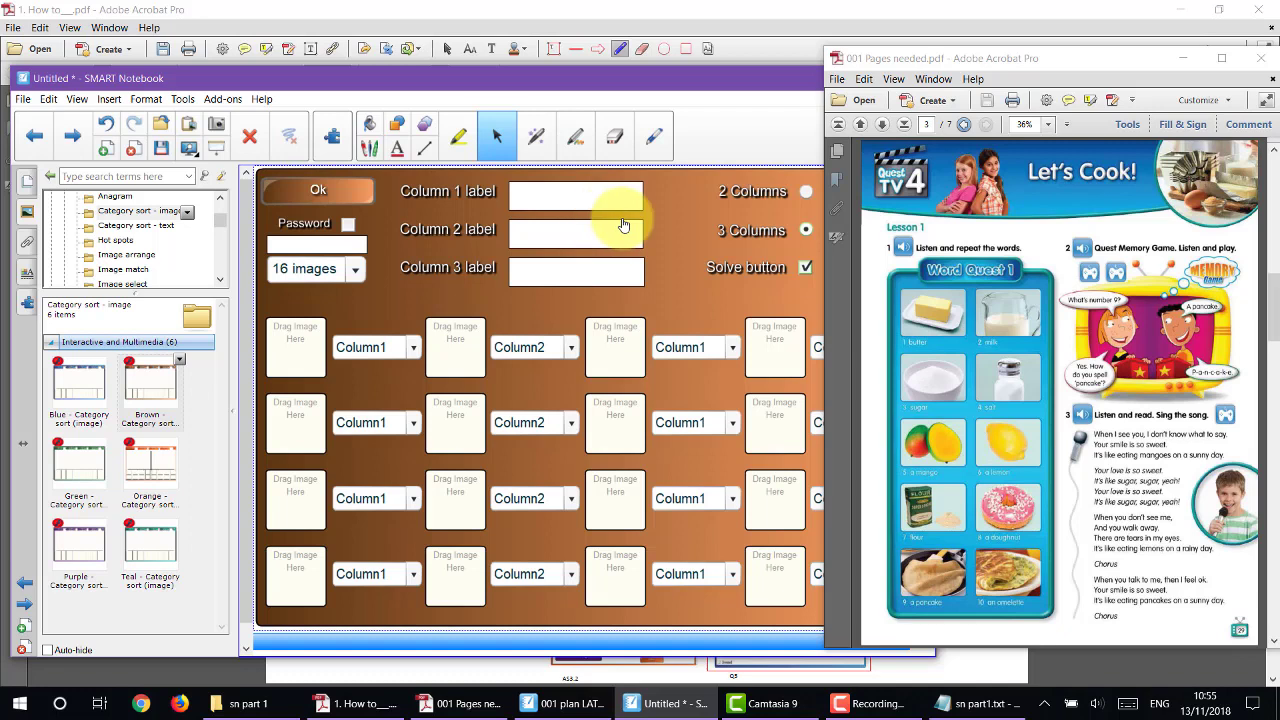
left_click(806, 191)
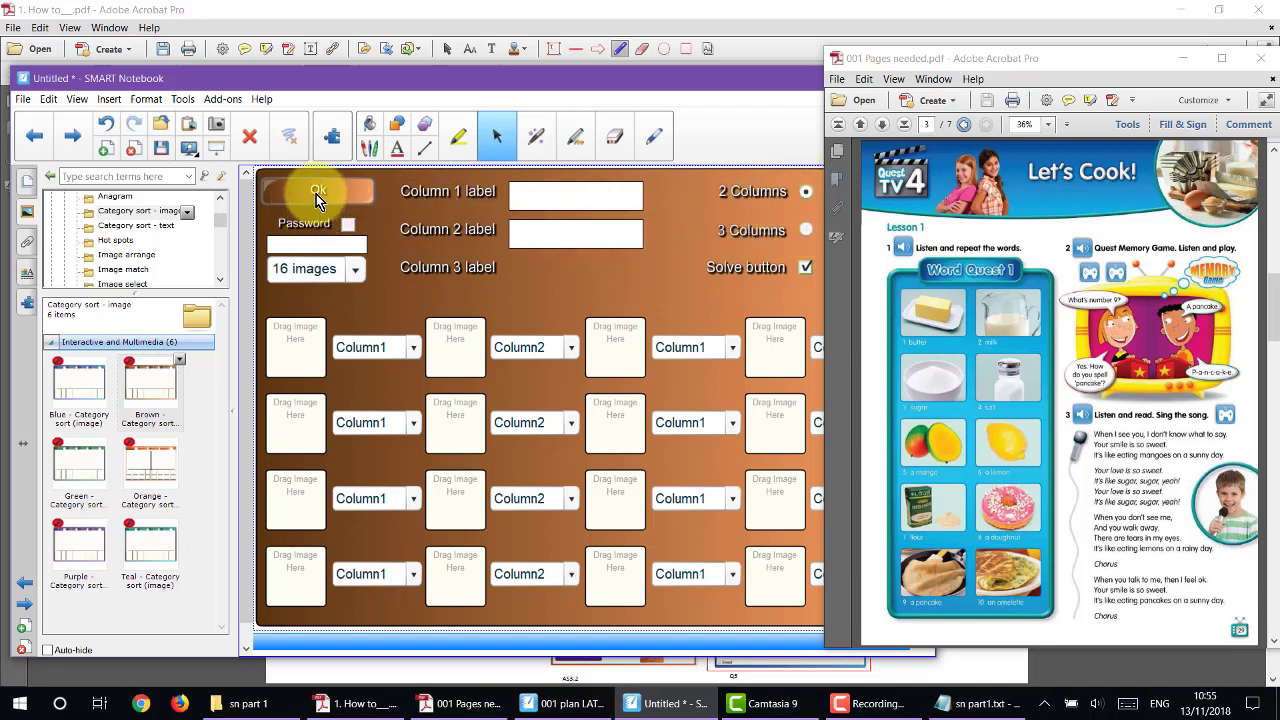
- In 001 plan LATools, examine the finished category sort's column labels and image assignments, switching between its settings and the activity
left_click(567, 703)
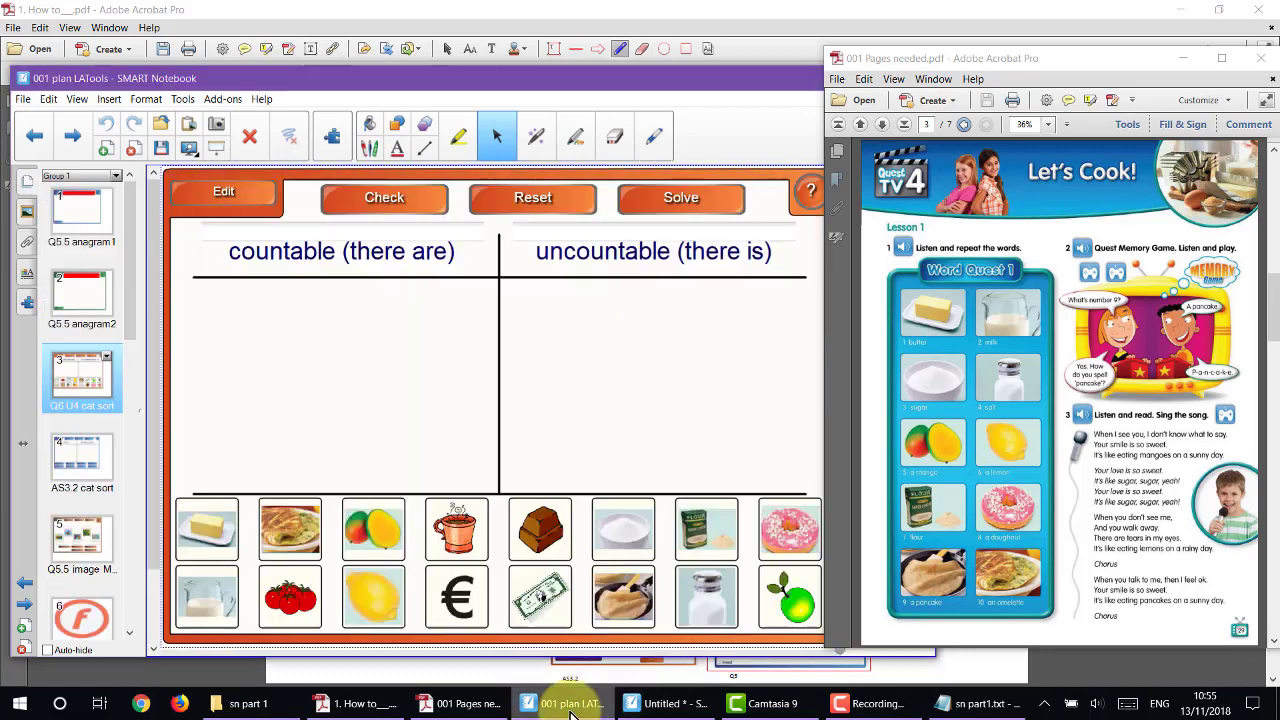
left_click(228, 195)
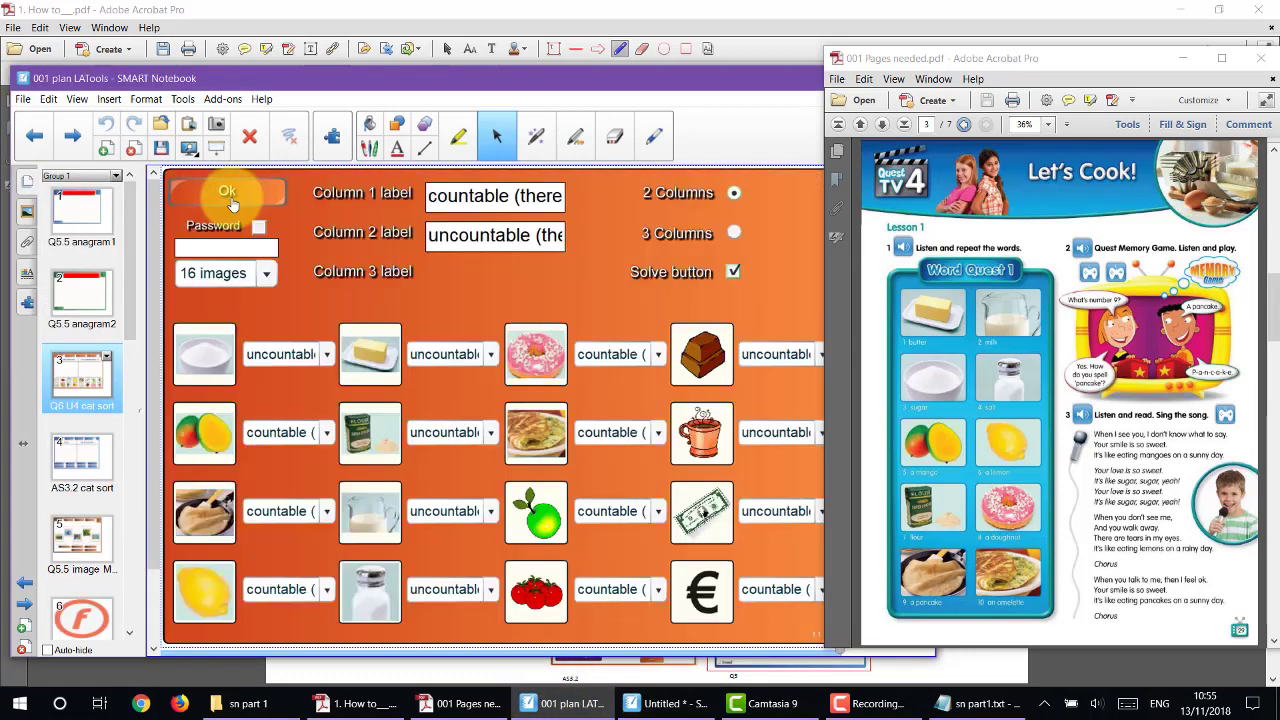
left_click(228, 192)
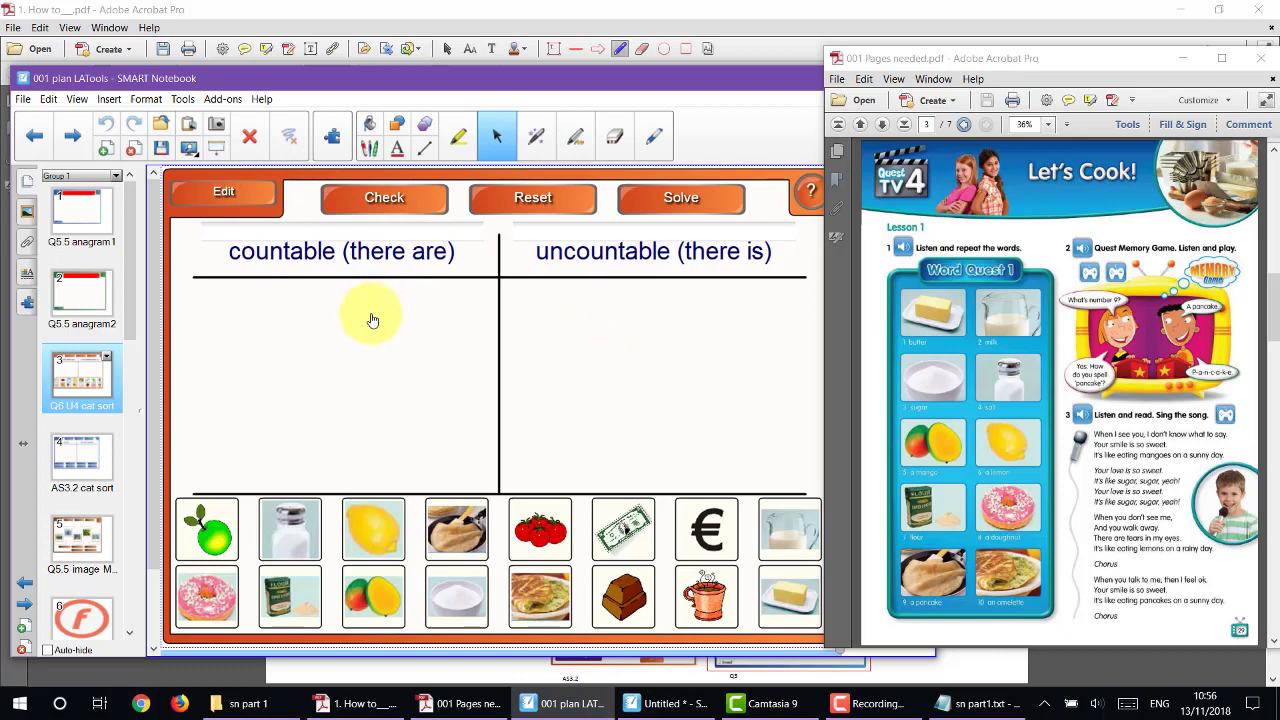
left_click(224, 195)
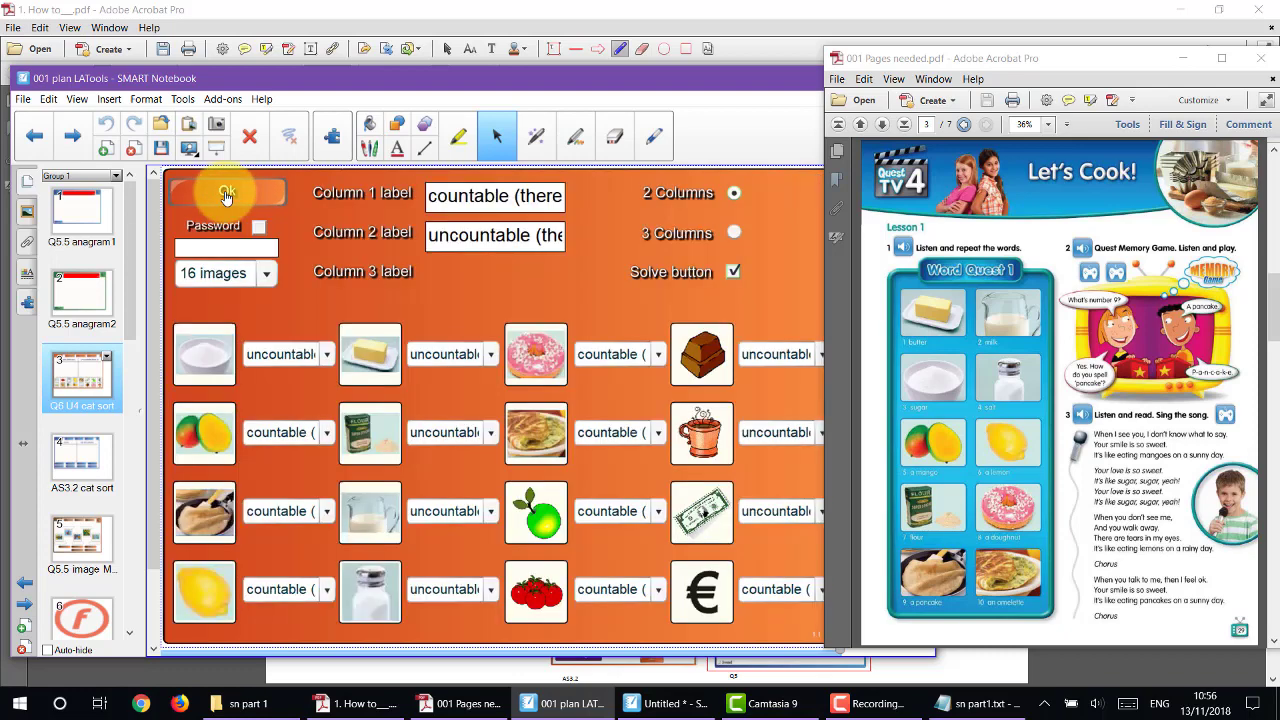
left_click(227, 194)
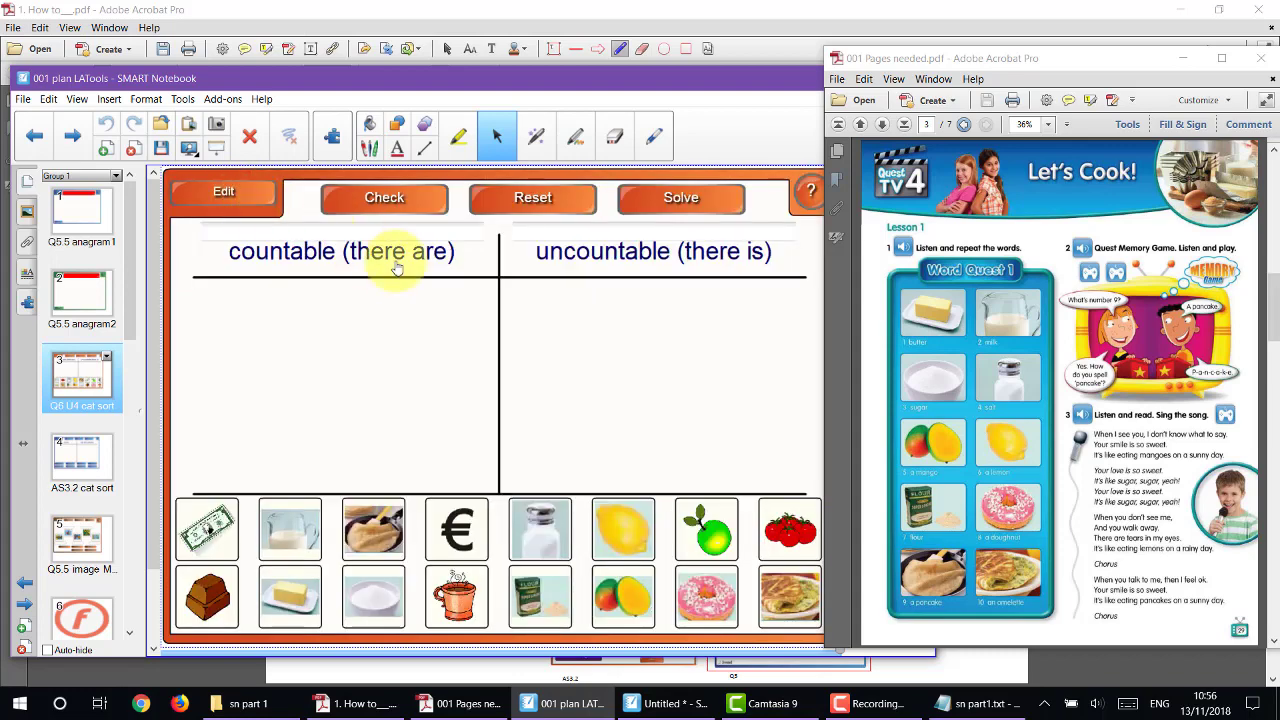
- Back in the Untitled notebook, label column 1 countable and column 2 uncountable, and view the first image's category choices
left_click(660, 705)
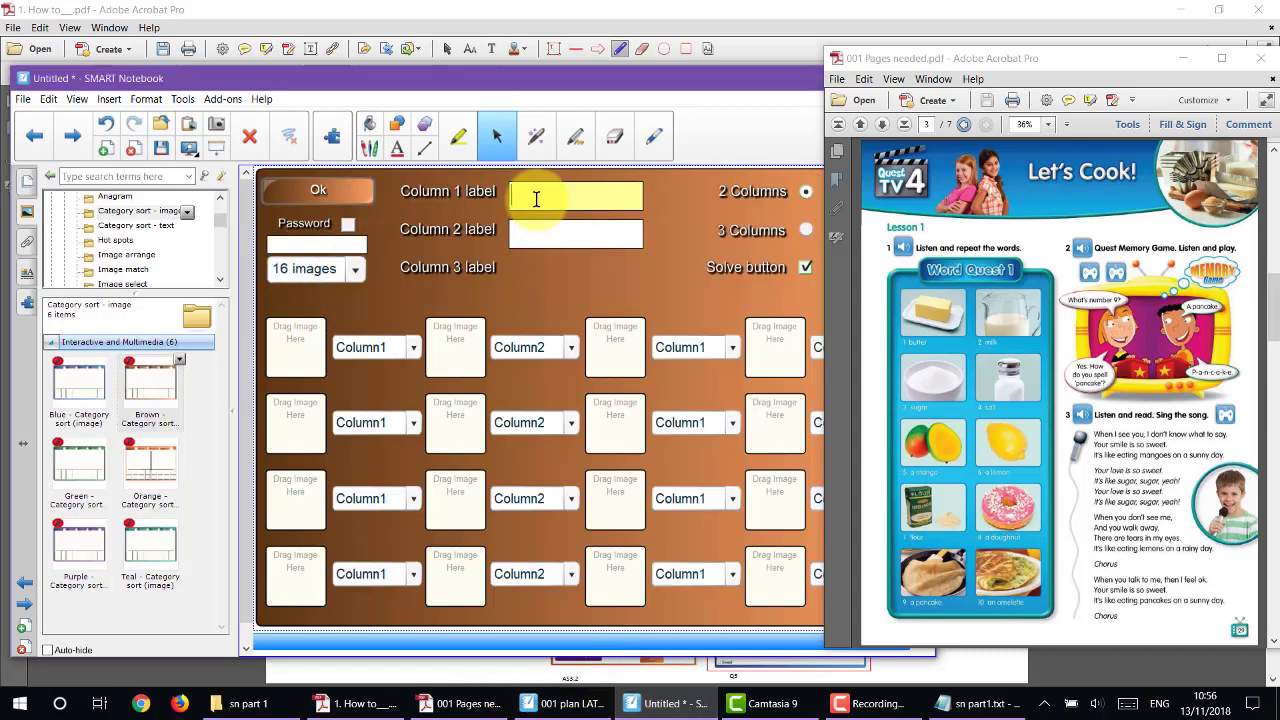
type("countable")
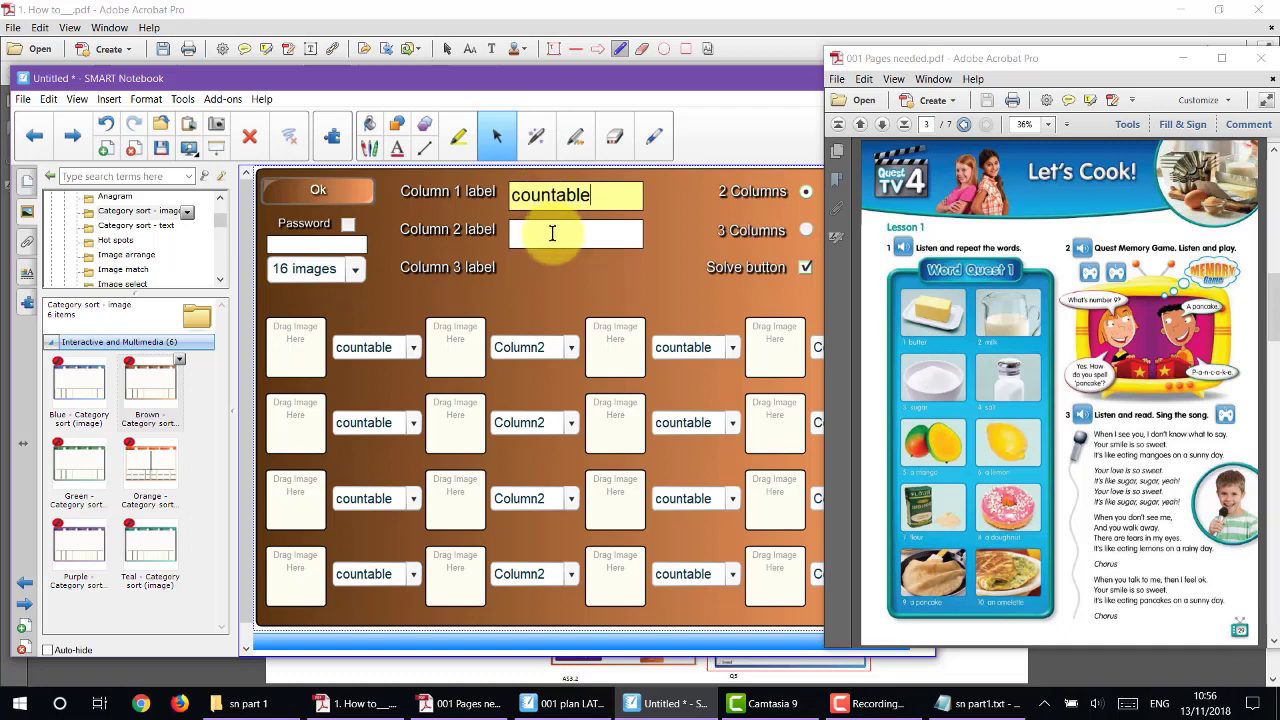
left_click(552, 233)
type("uncountable")
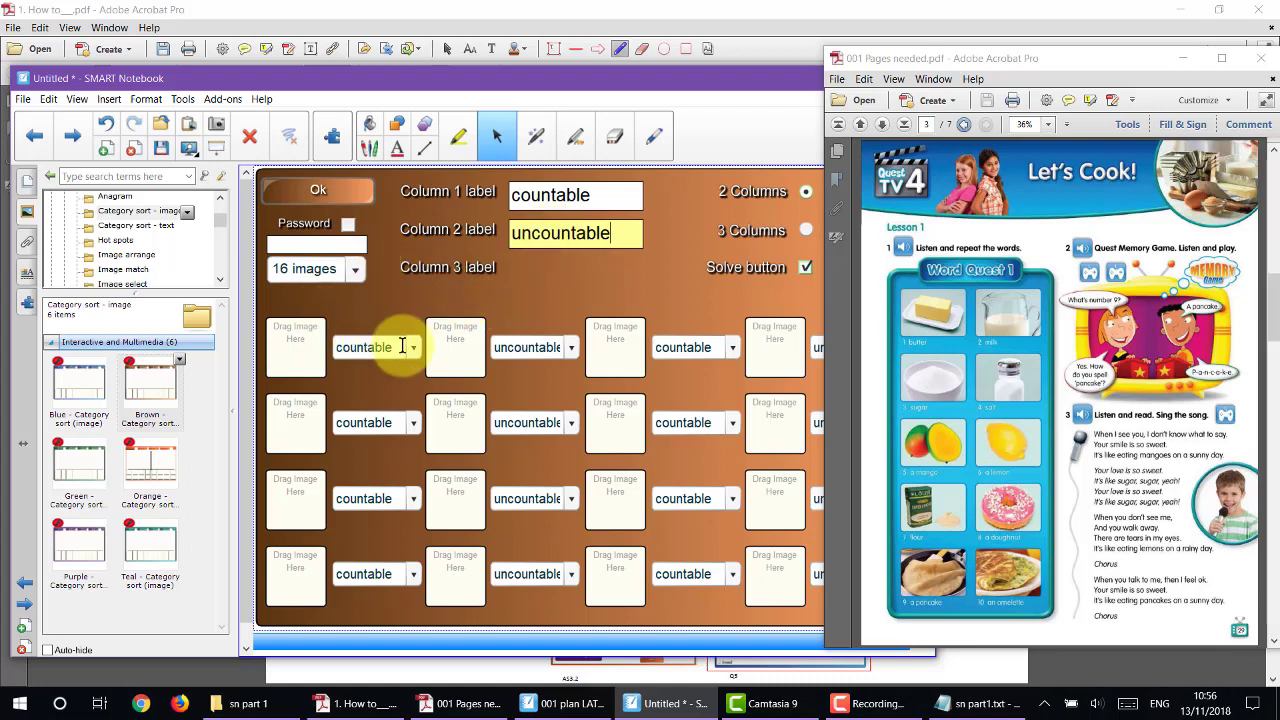
left_click(410, 347)
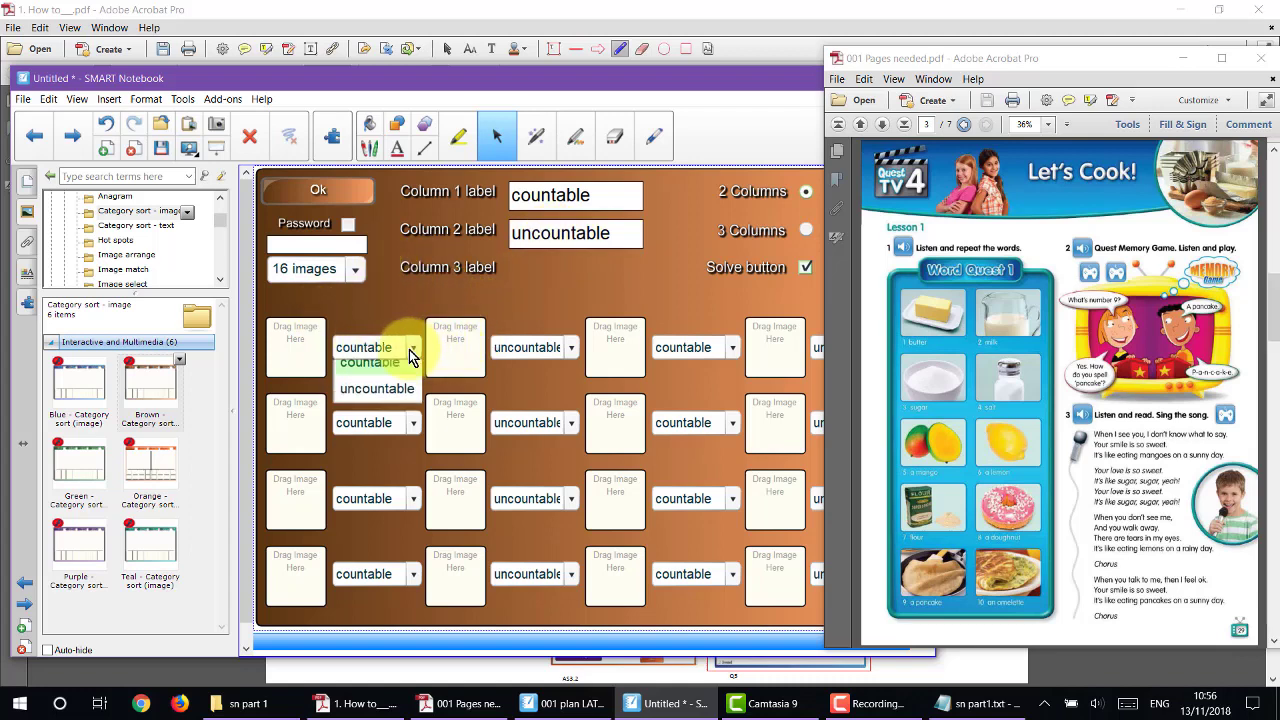
left_click(412, 347)
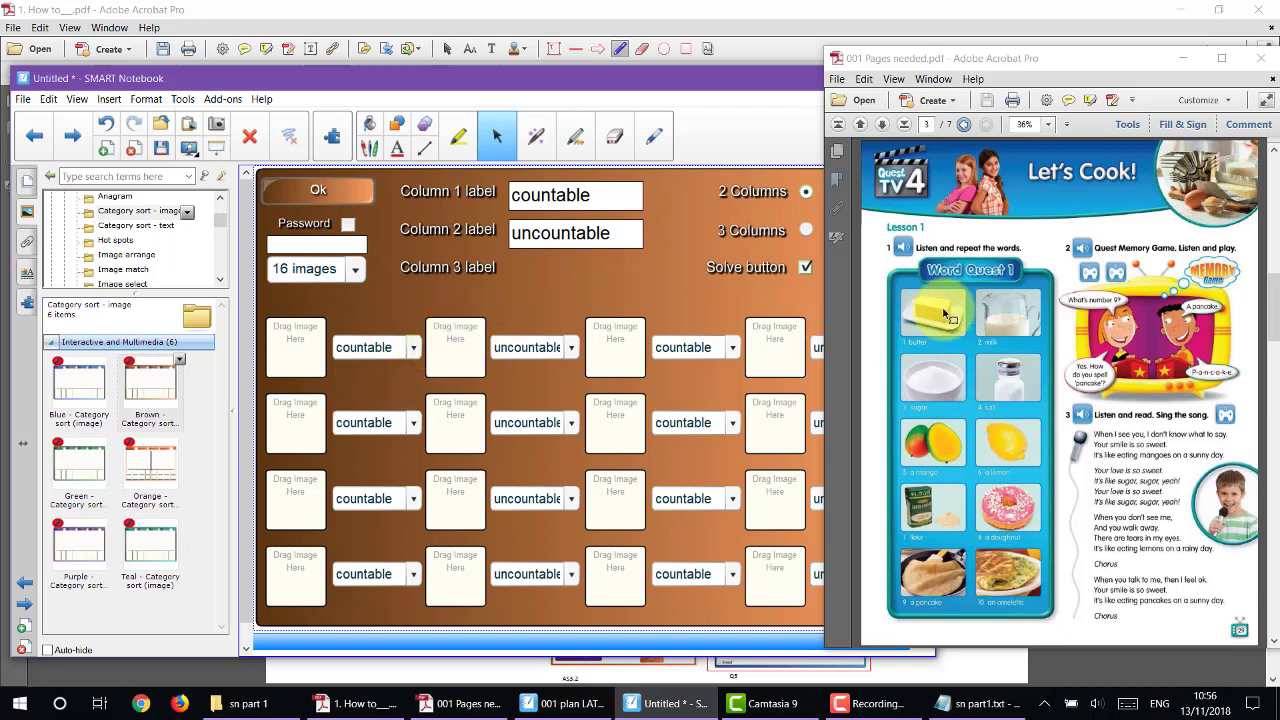
- Capture the butter picture from the textbook PDF with a screen snip and place it in the activity's first image slot
scroll(915, 330, "up", 2)
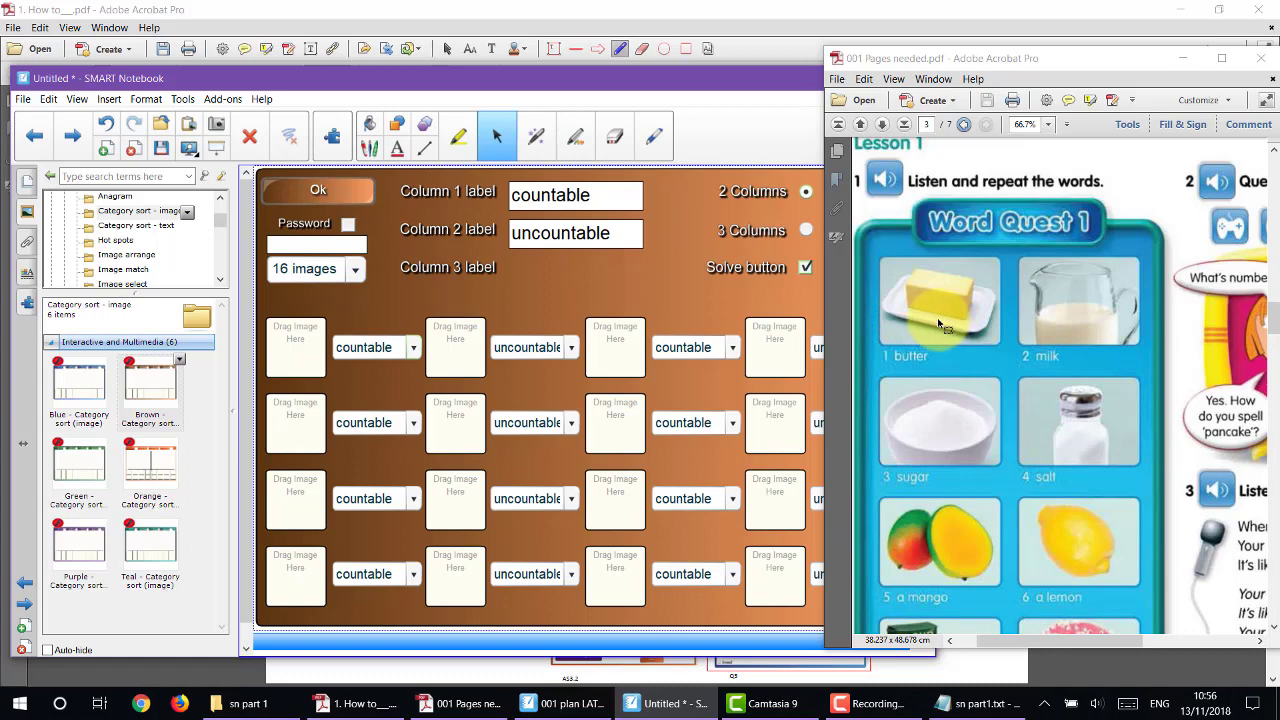
key("super+shift+s")
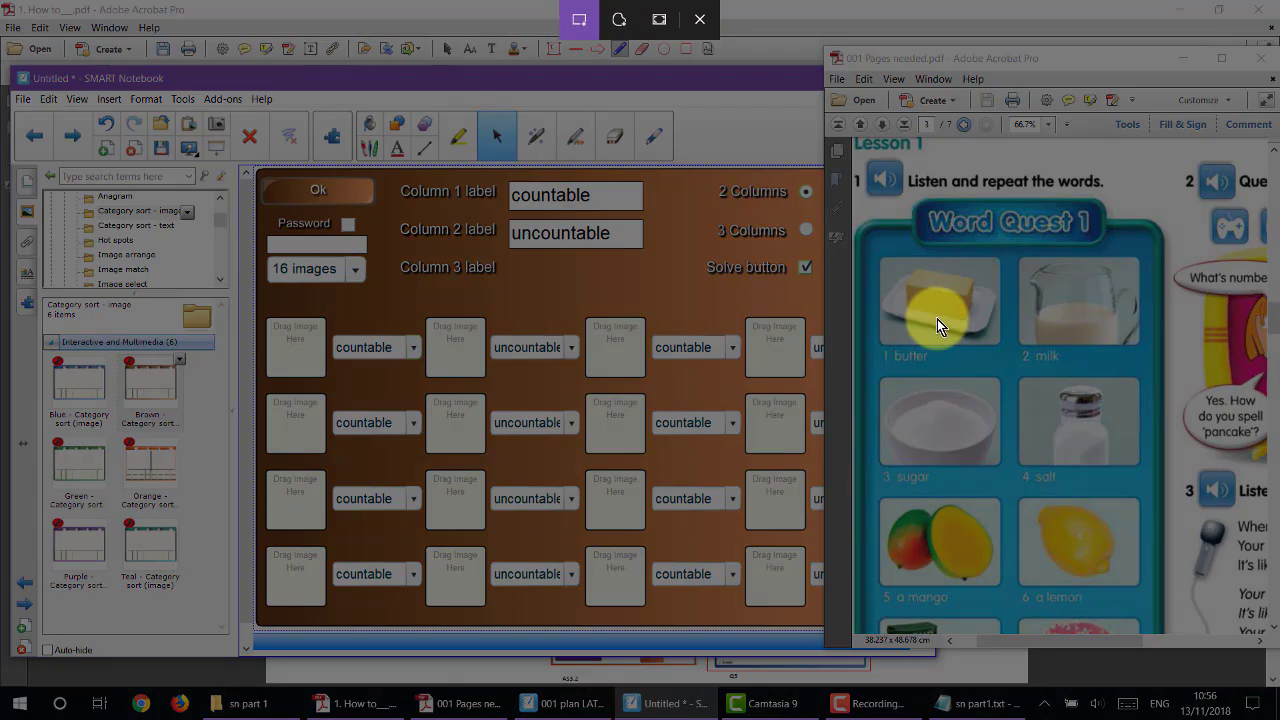
mouse_move(879, 254)
left_mouse_down()
mouse_move(977, 343)
mouse_move(998, 343)
left_mouse_up()
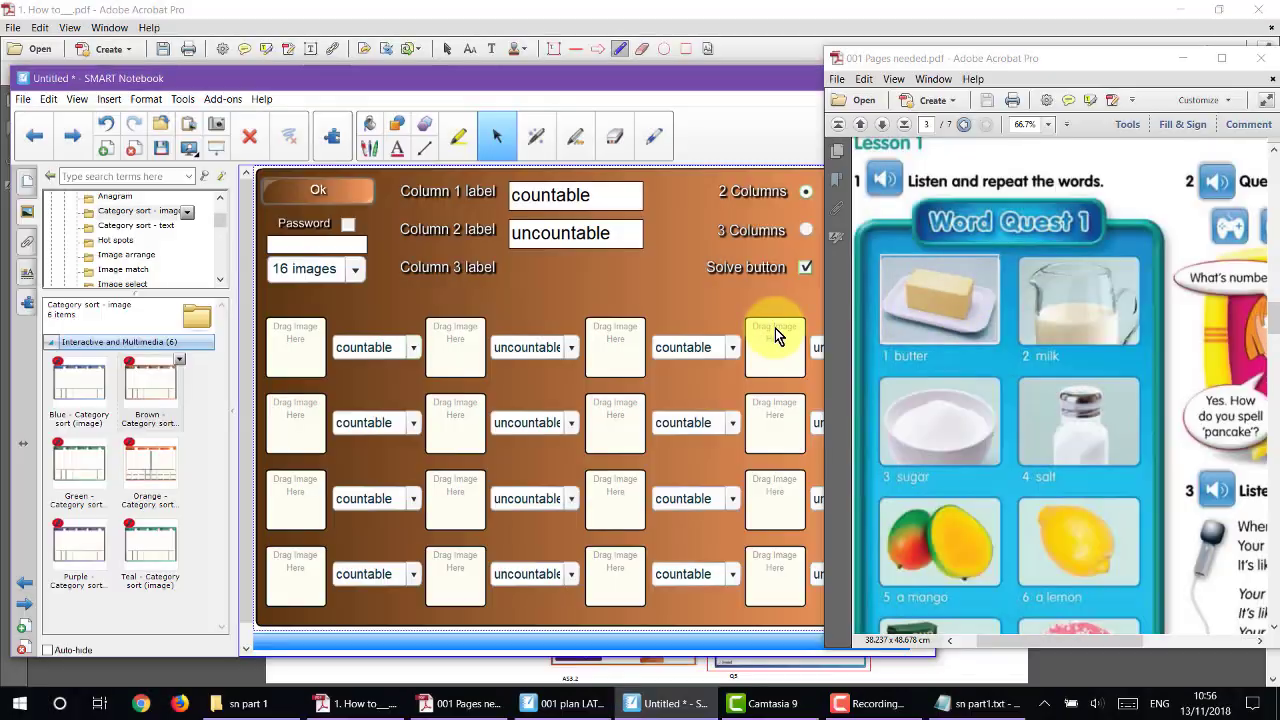
key("ctrl+v")
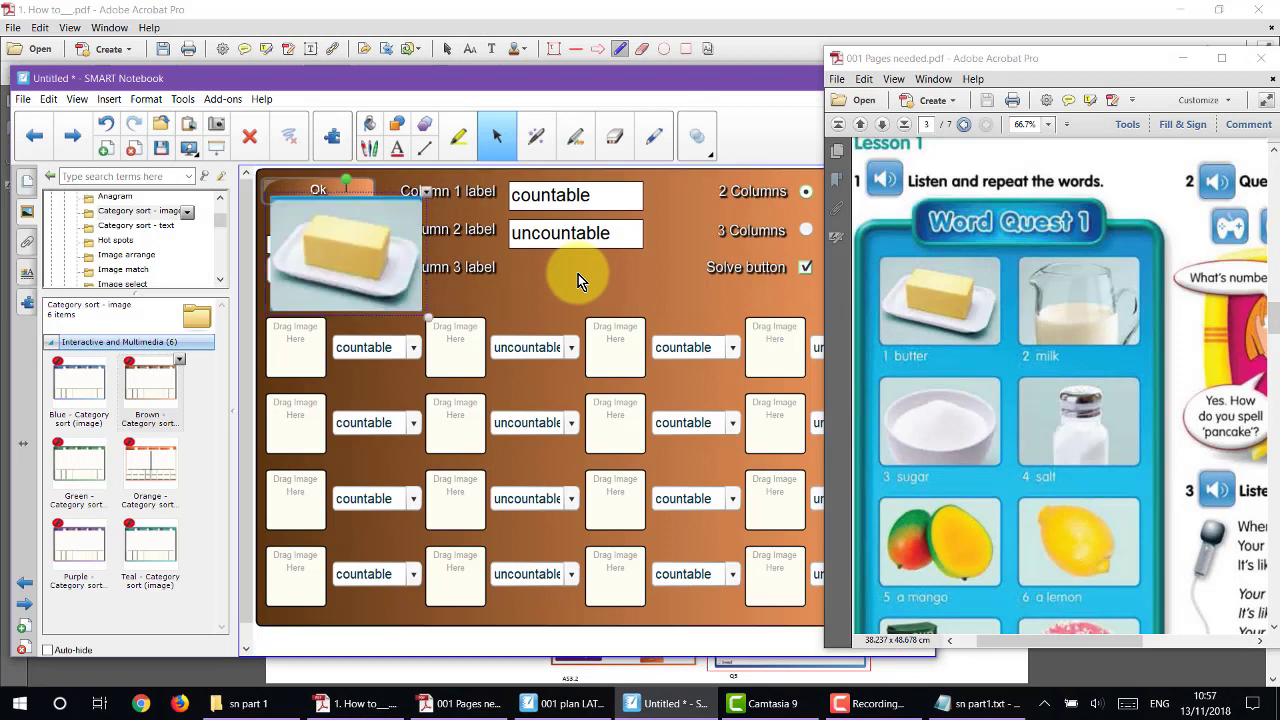
left_click_drag(348, 238, 298, 349)
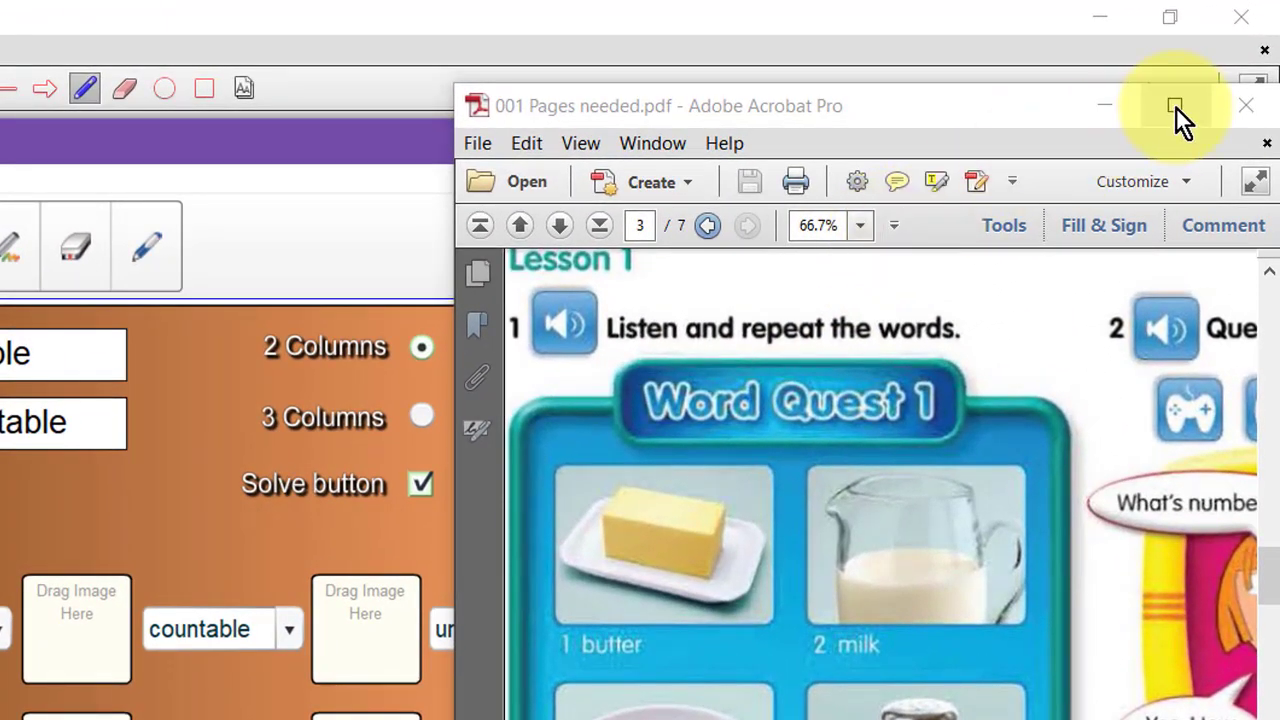
- Take an Acrobat snapshot of the milk picture and place it in the image slot below the butter
left_click(897, 226)
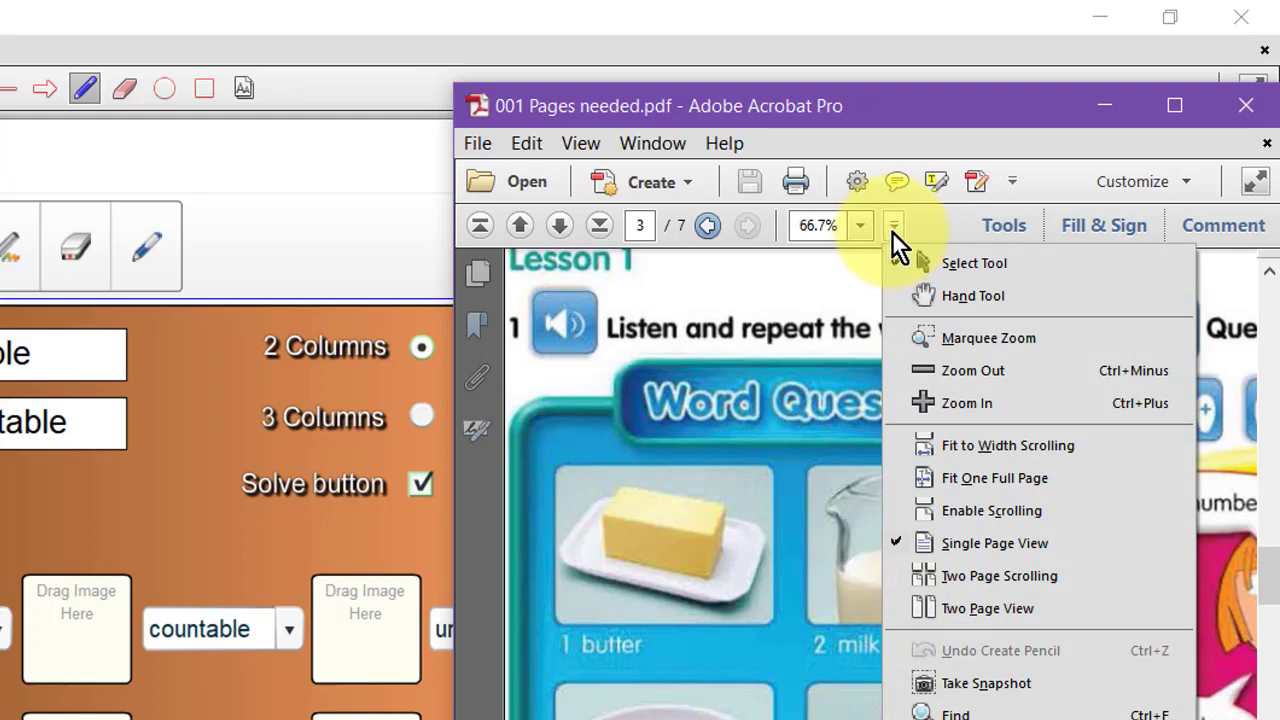
left_click(985, 684)
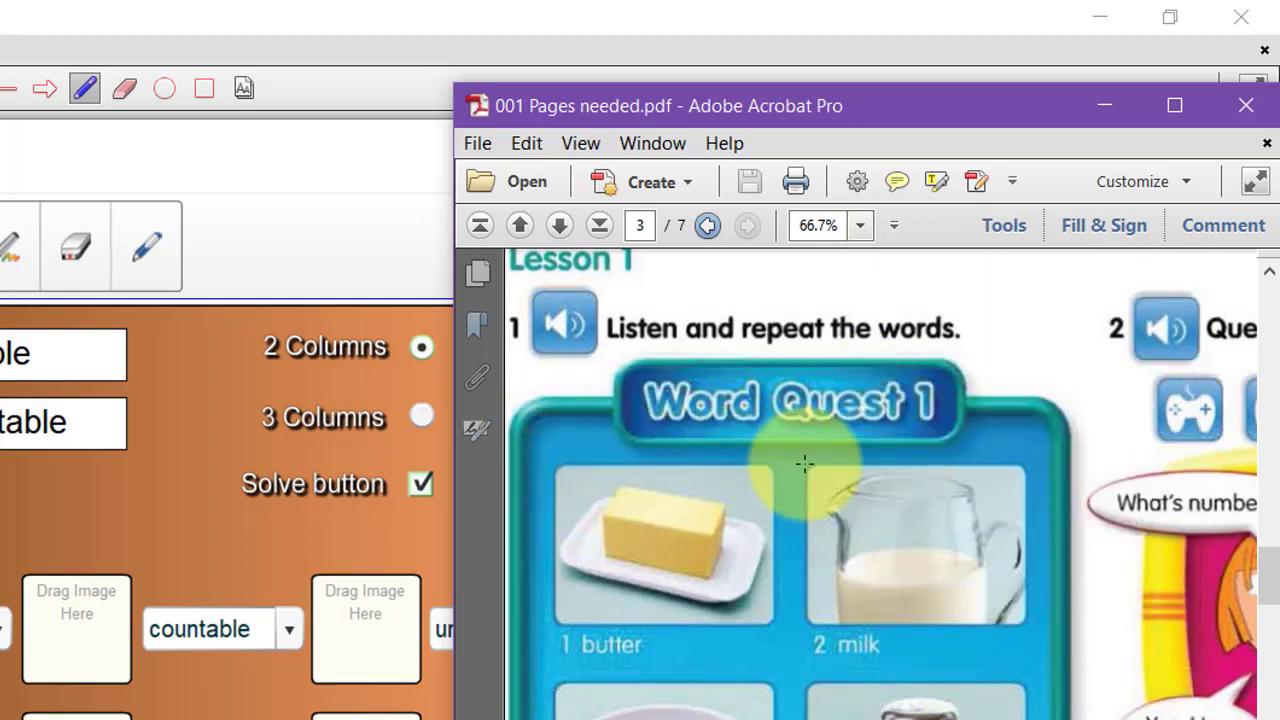
left_click_drag(806, 466, 1035, 626)
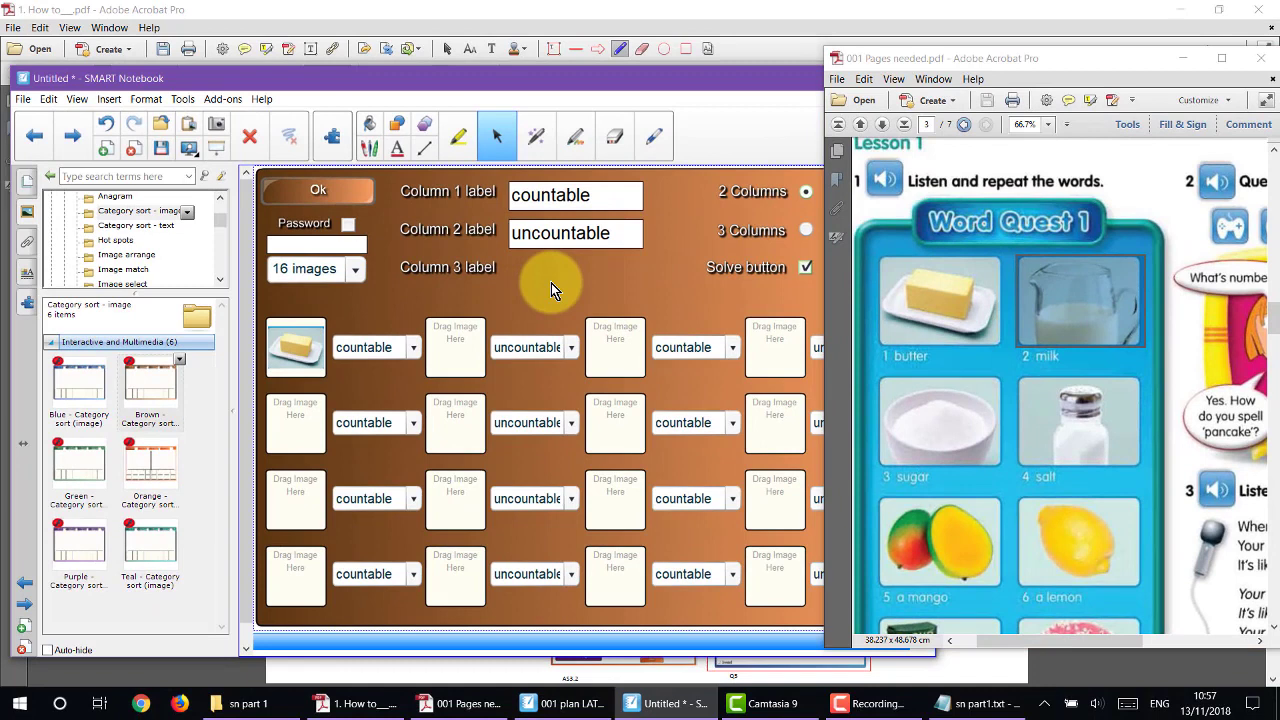
key("ctrl+v")
left_click_drag(357, 243, 301, 422)
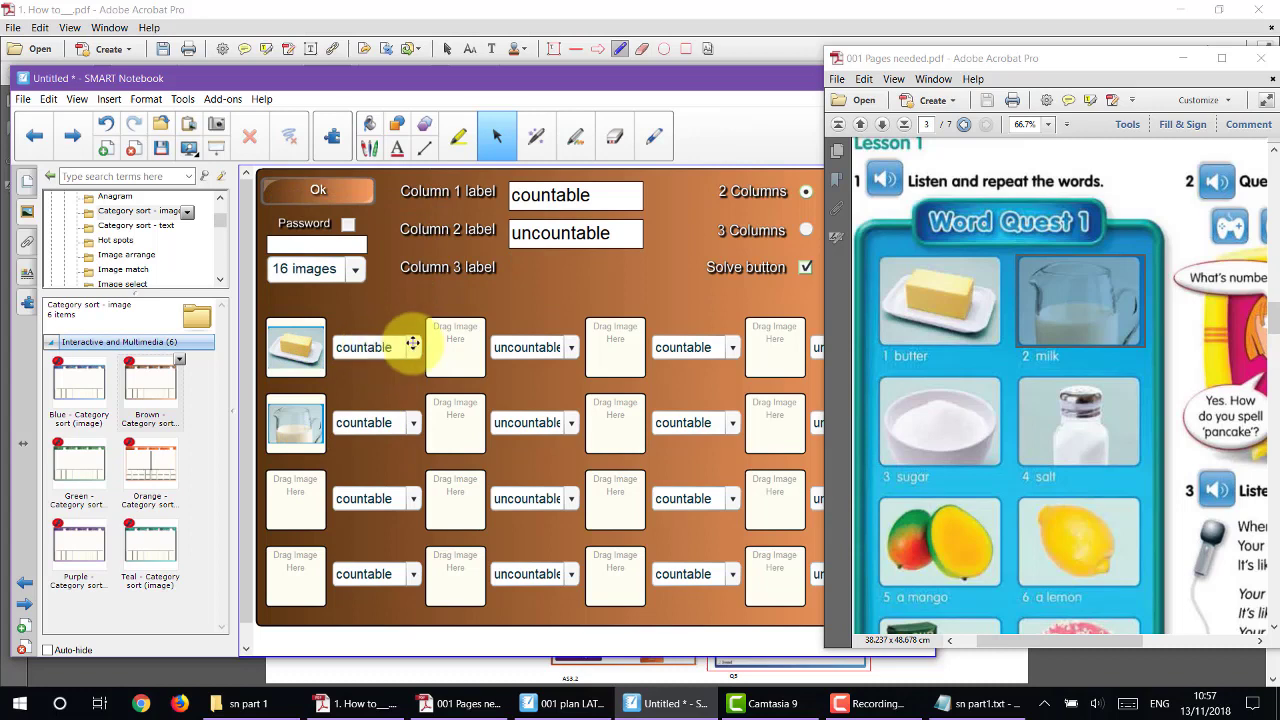
- Turn off snapshot mode in the textbook PDF by choosing the Hand Tool, and move the page up slightly
right_click(1068, 123)
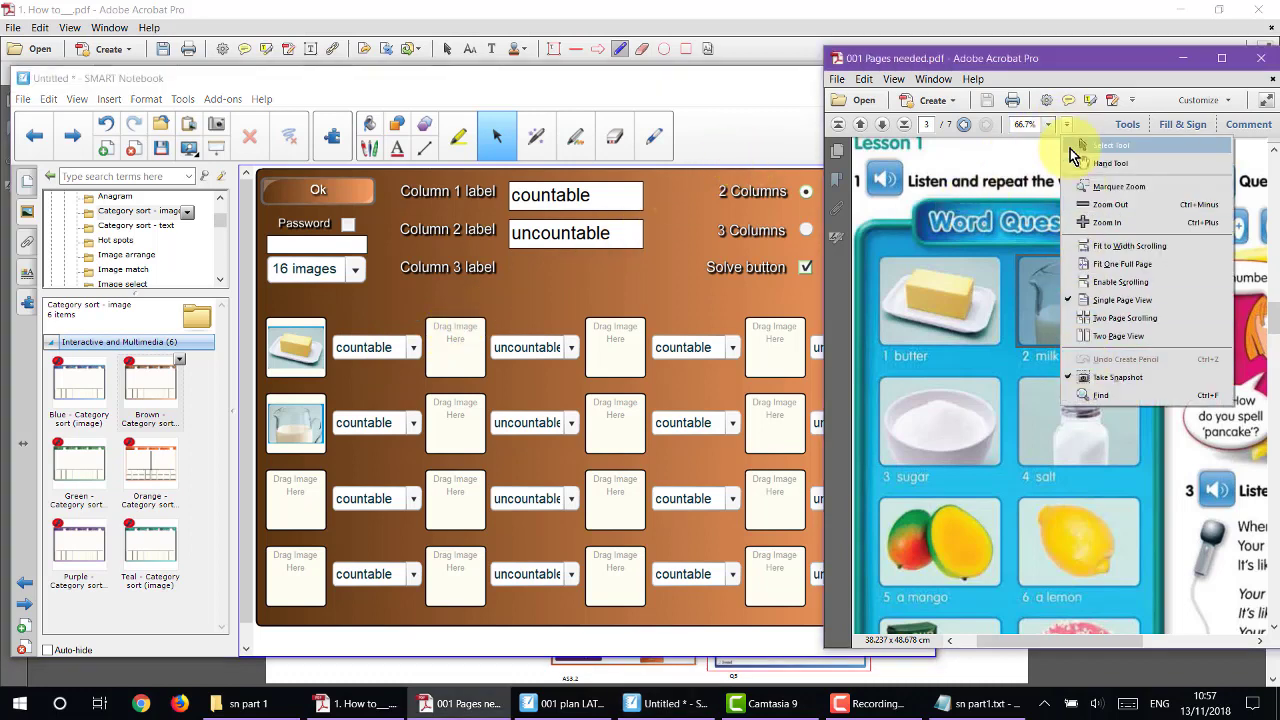
right_click(1072, 128)
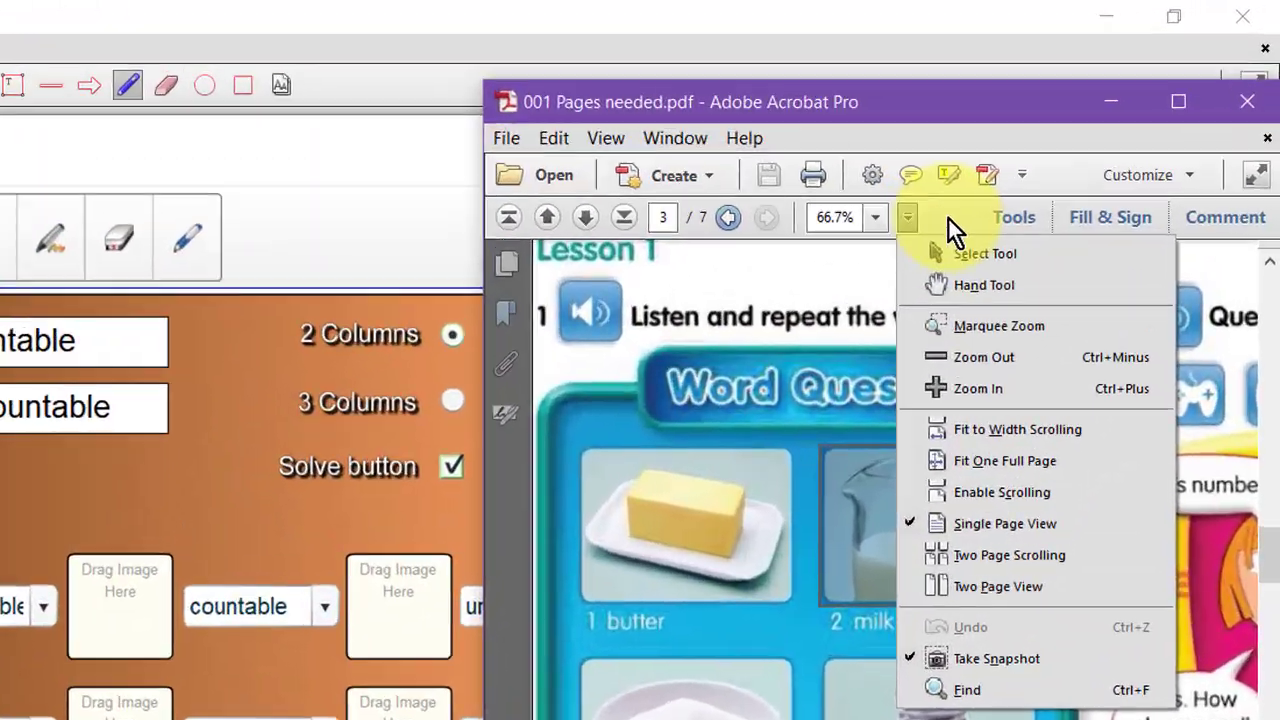
key("Escape")
left_click(858, 252)
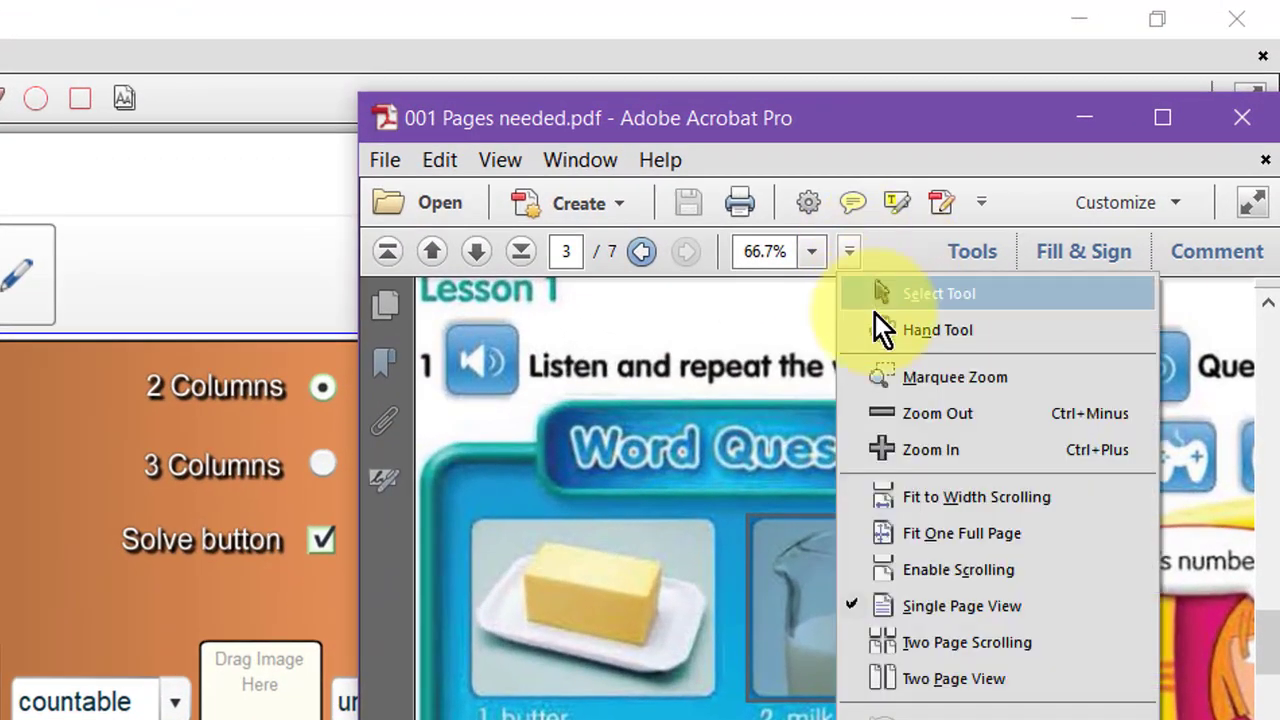
left_click(878, 323)
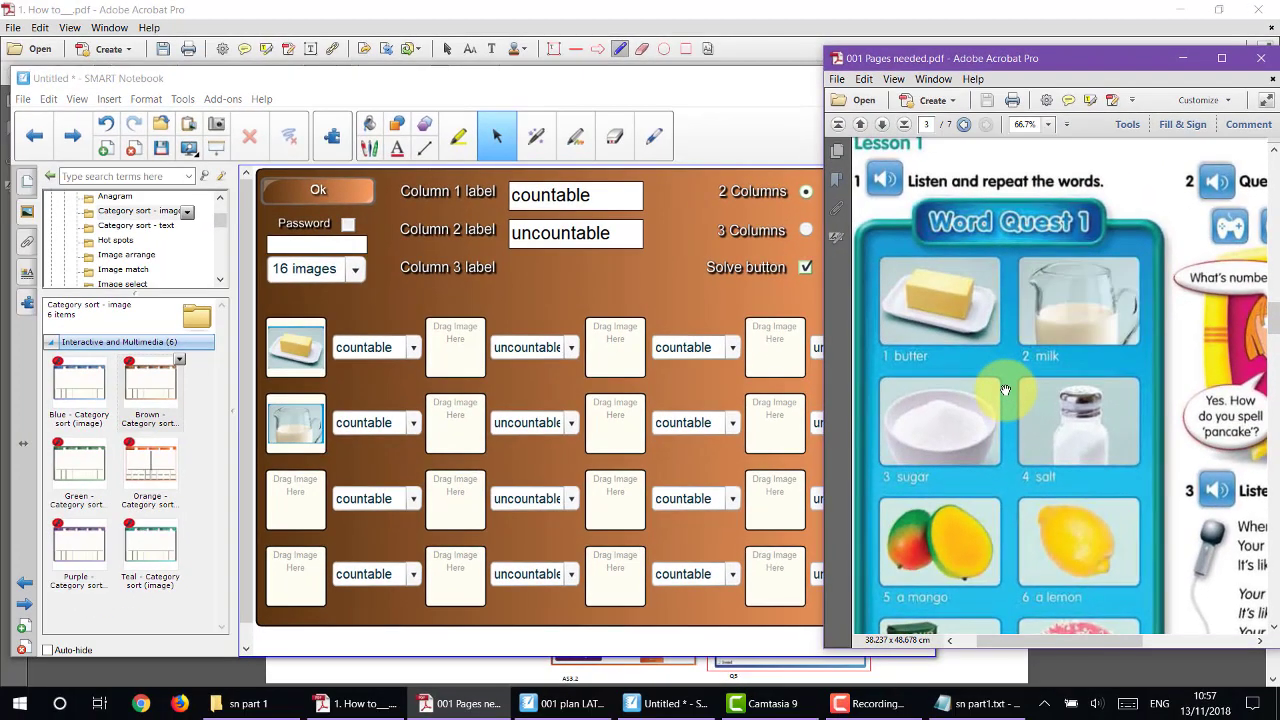
left_click_drag(966, 448, 949, 419)
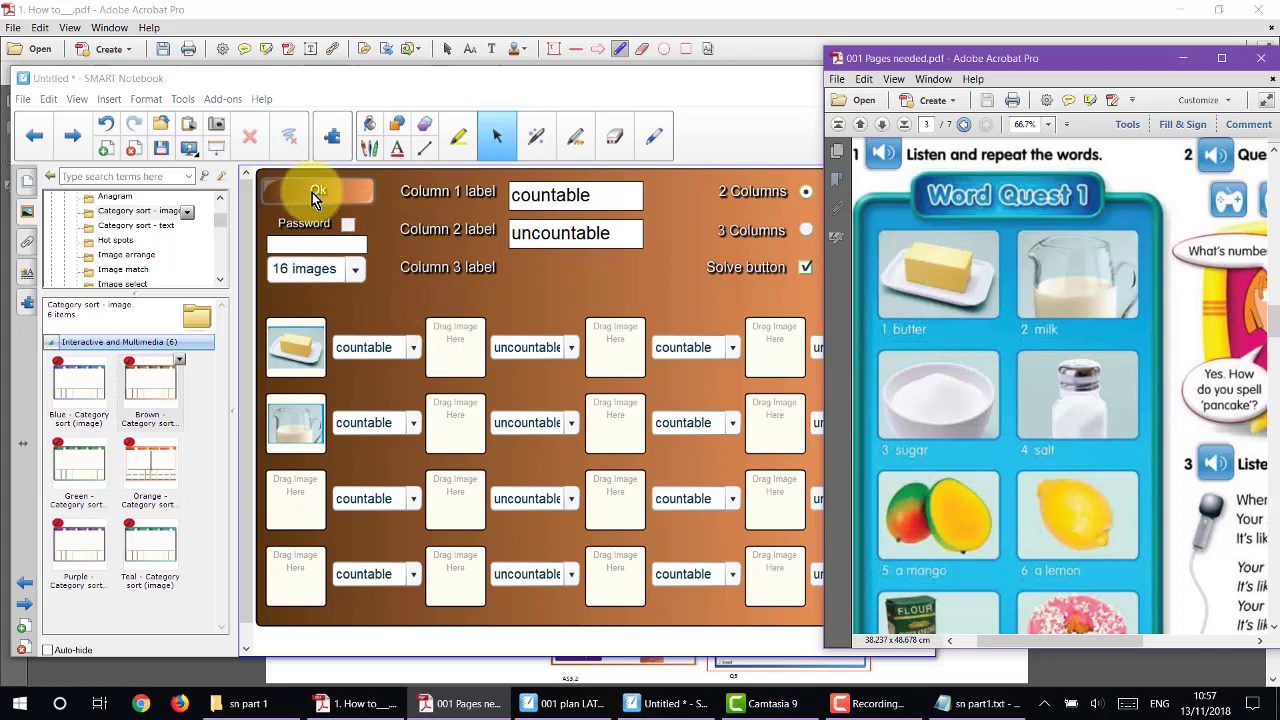
- Set both the butter and milk images to the uncountable category and apply the activity's settings
left_click(312, 192)
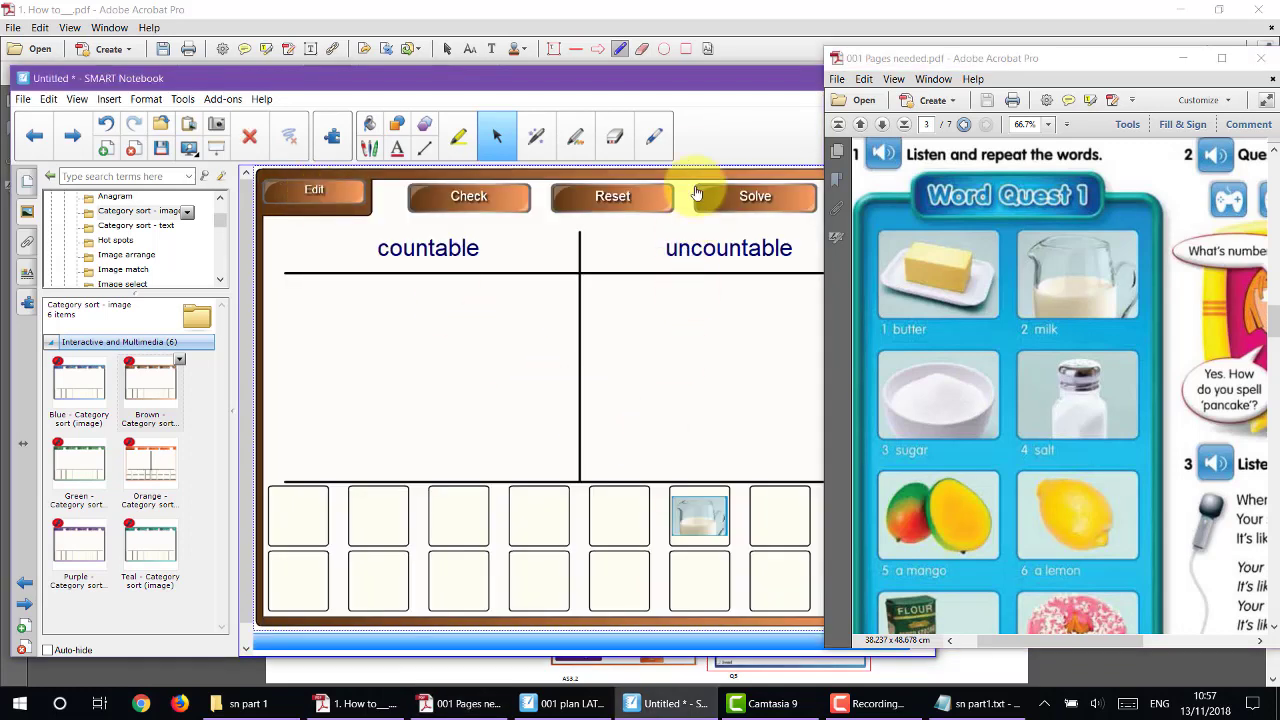
left_click_drag(1035, 58, 1104, 55)
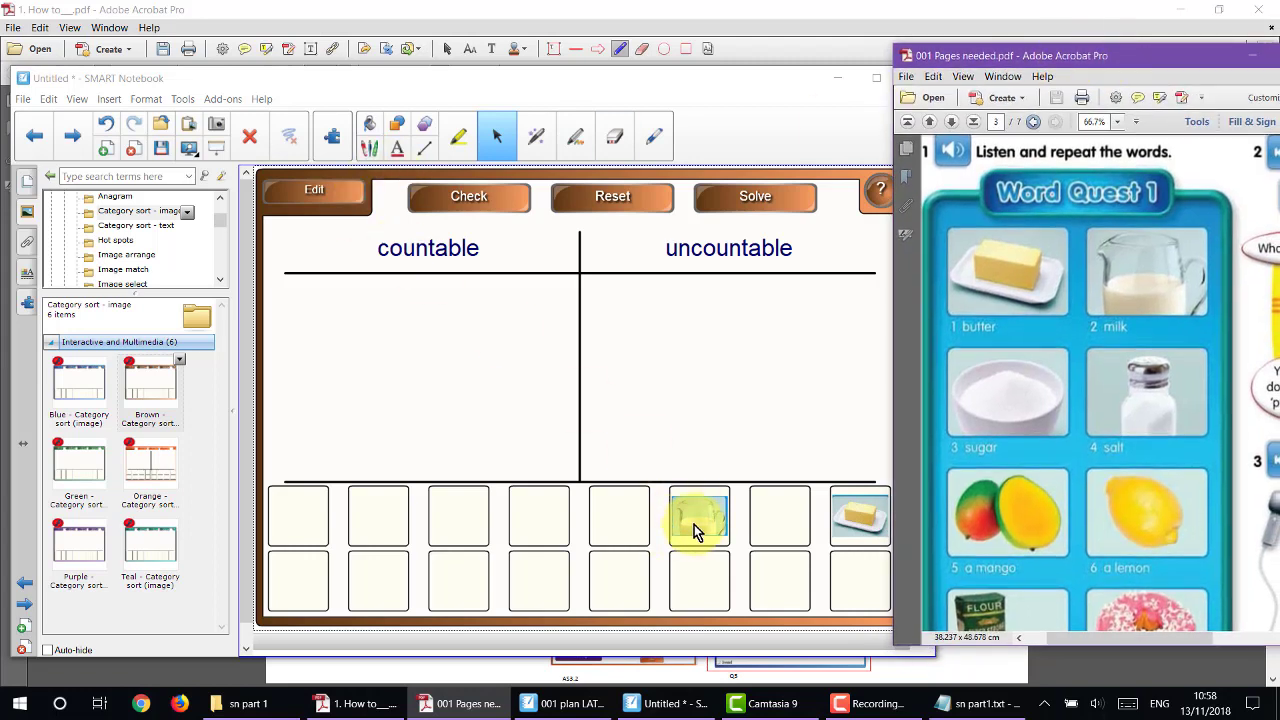
left_click(336, 197)
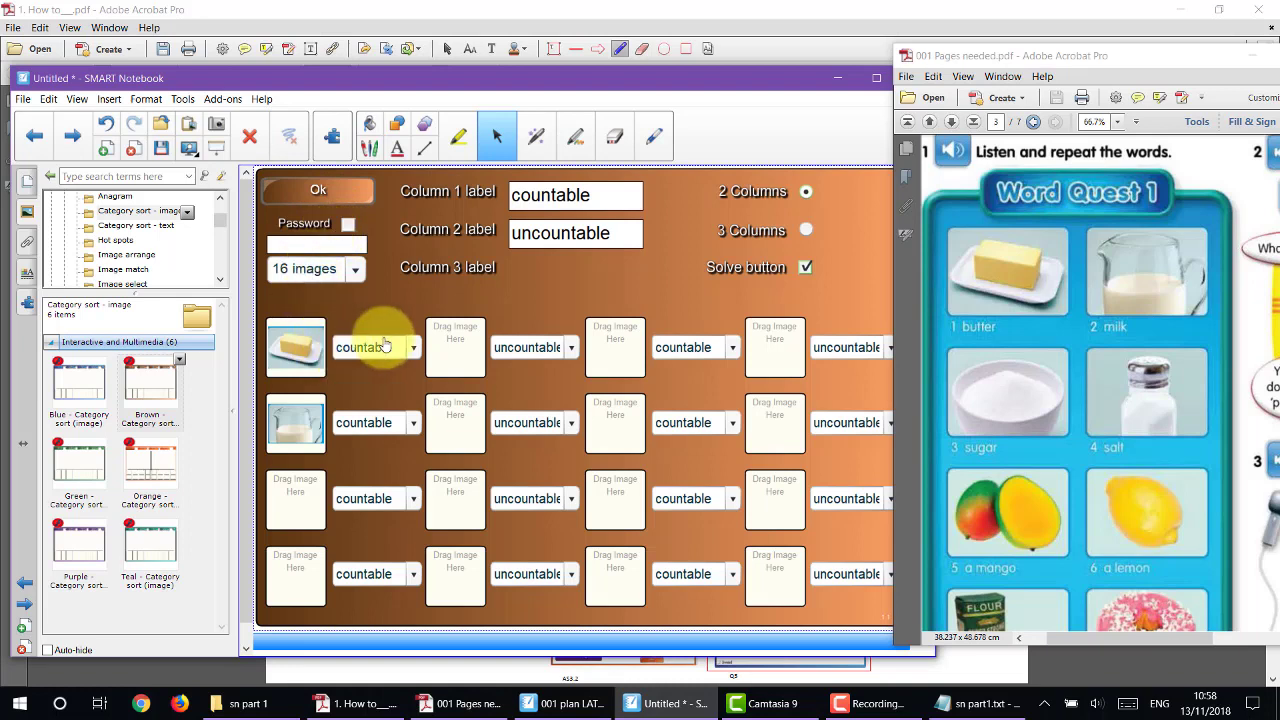
left_click(413, 350)
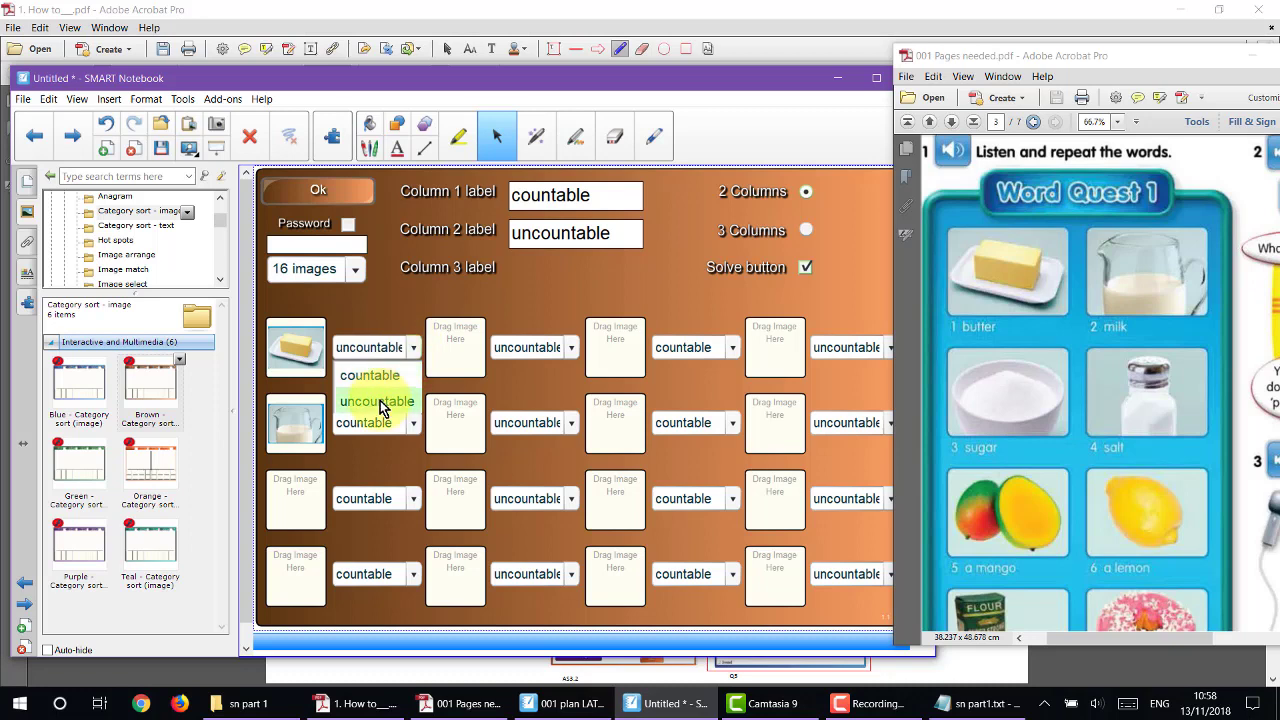
left_click(413, 423)
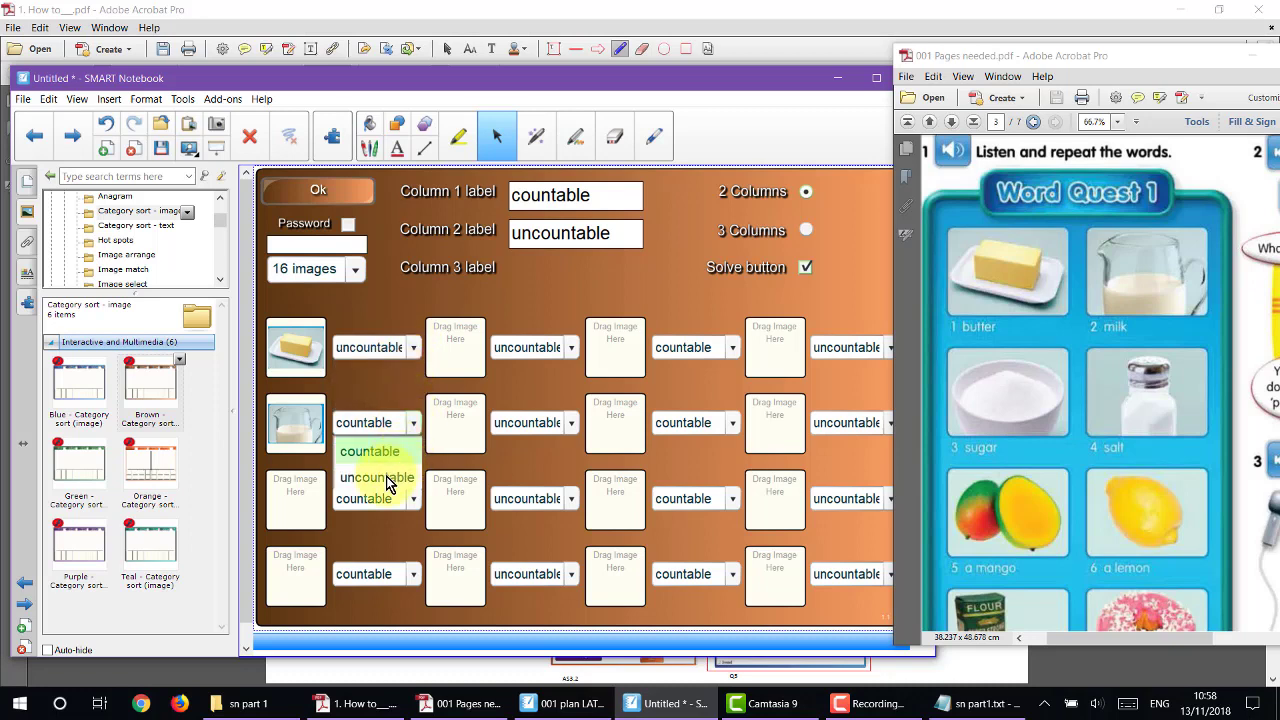
left_click(318, 192)
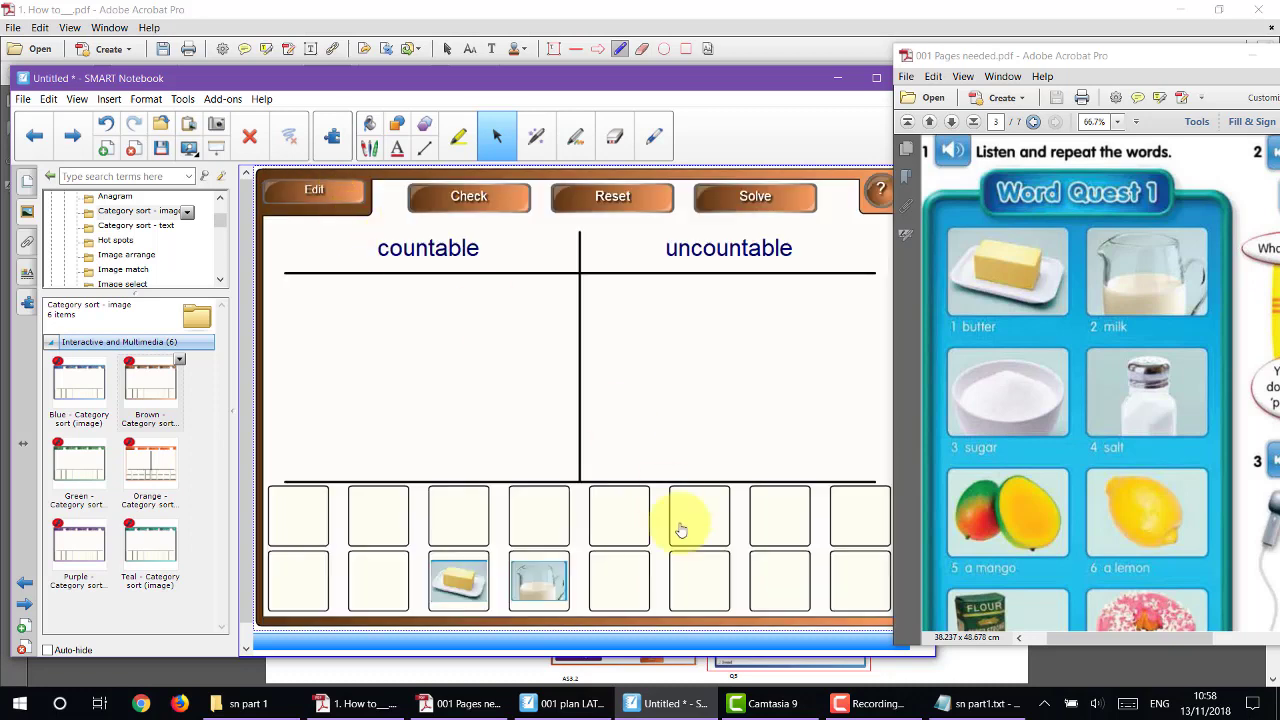
- Test the image sort by checking milk under countable, moving milk and butter to uncountable, and reloading the activity through its settings
left_click_drag(557, 566, 509, 351)
left_click(494, 201)
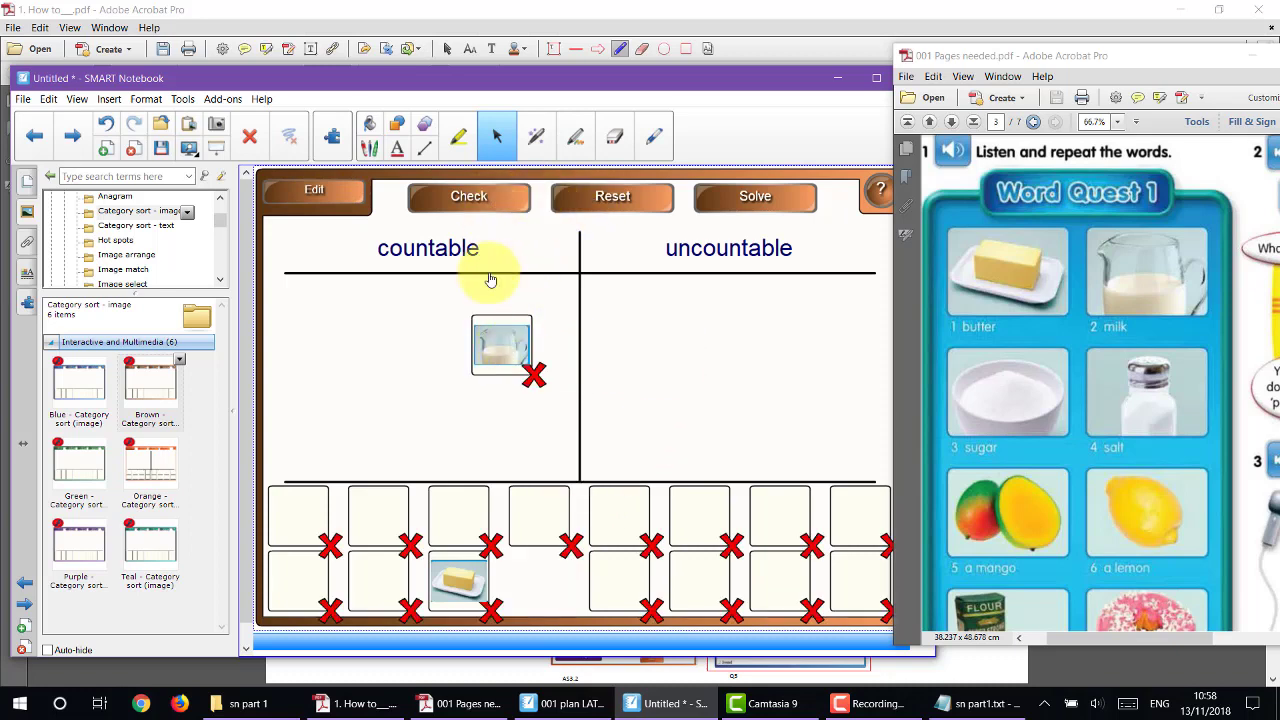
left_click_drag(501, 349, 643, 330)
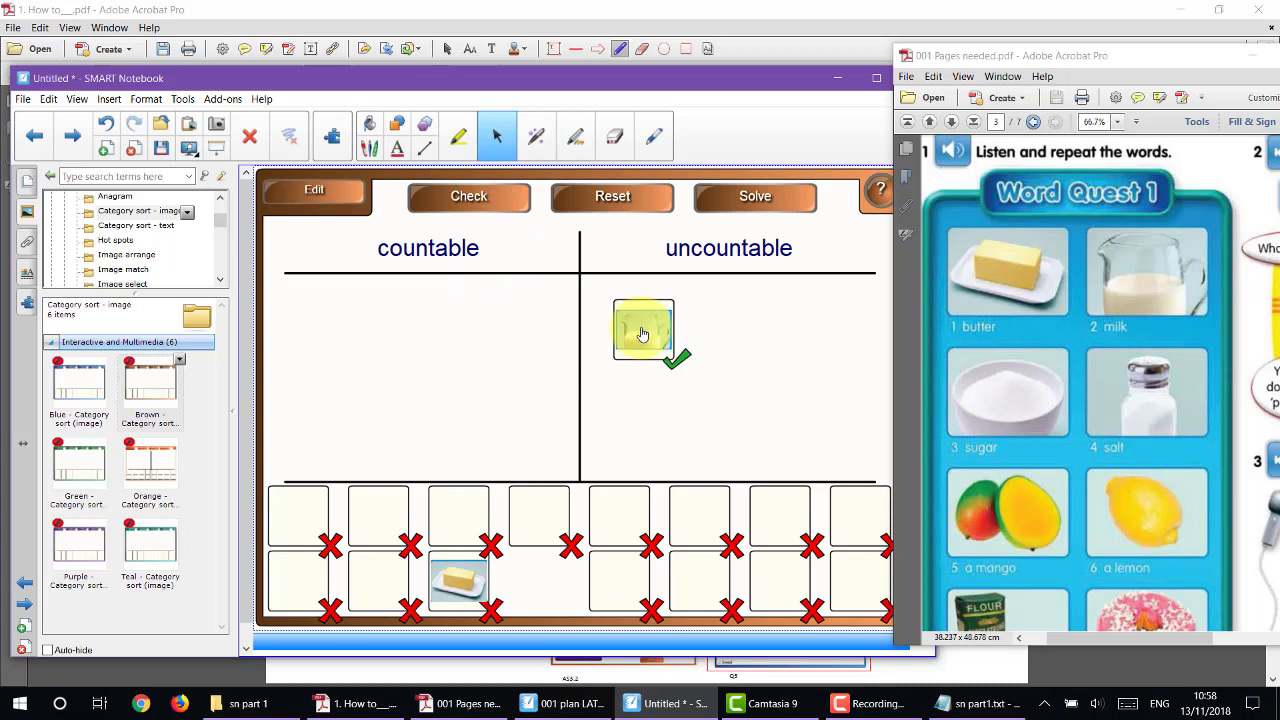
left_click_drag(455, 592, 748, 416)
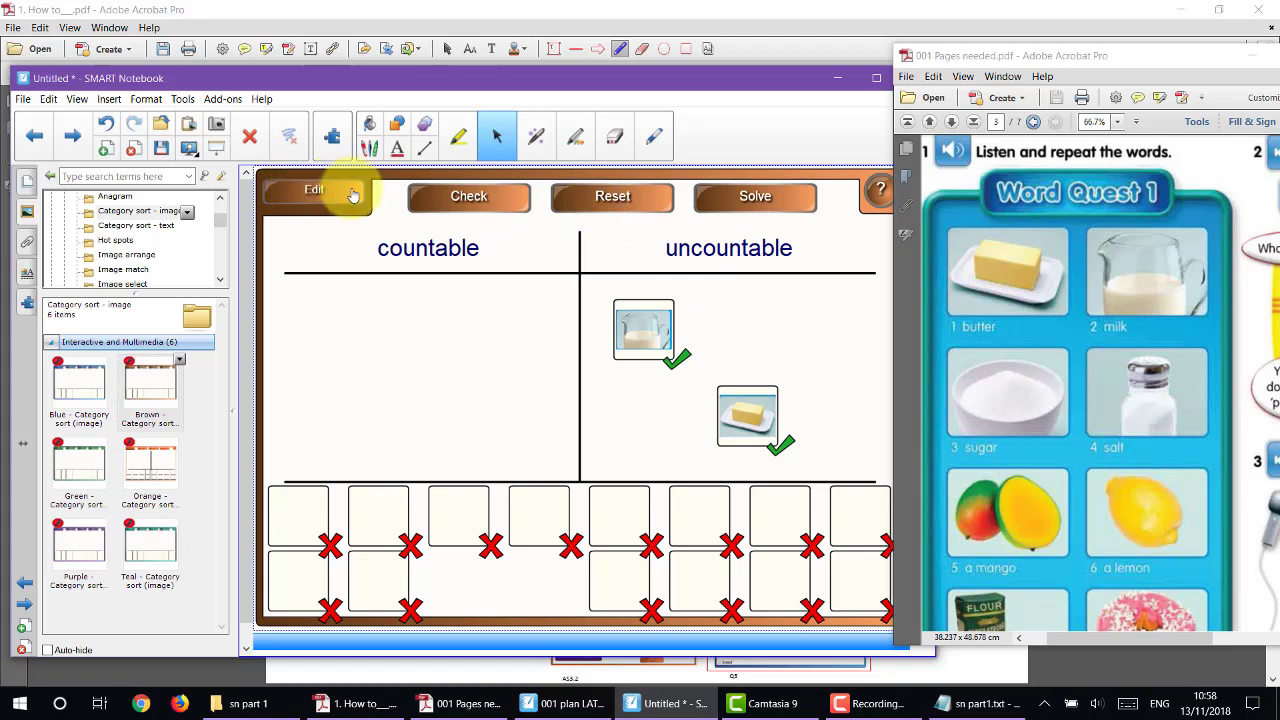
left_click(319, 196)
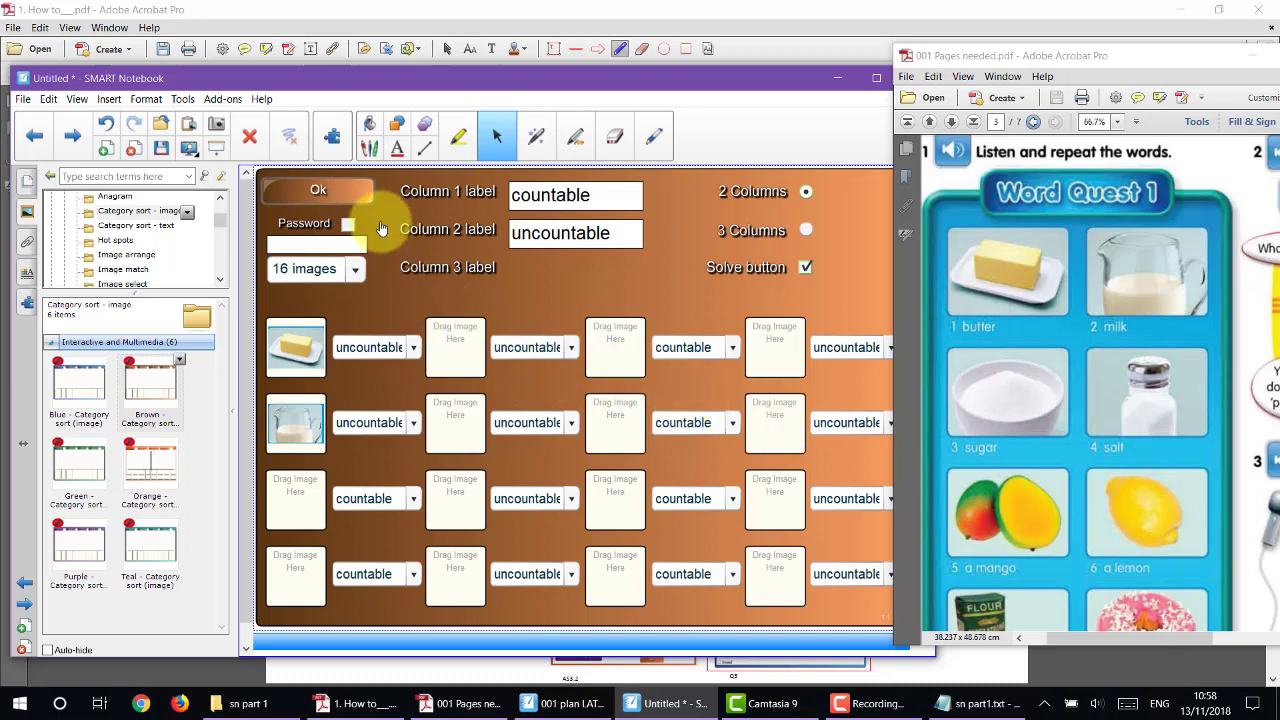
left_click(316, 190)
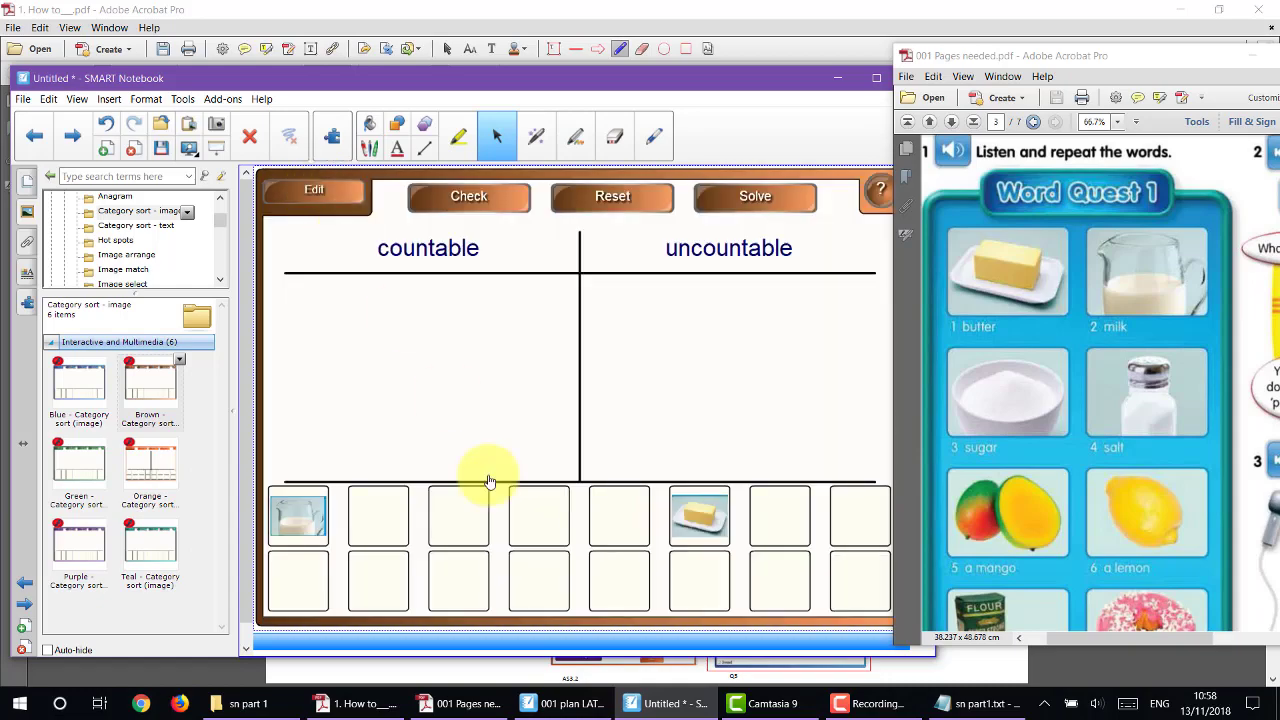
- Switch to the How to PDF and draw a blue check mark beside Category sort - image, keeping the textbook window clear of the examples
left_click(355, 704)
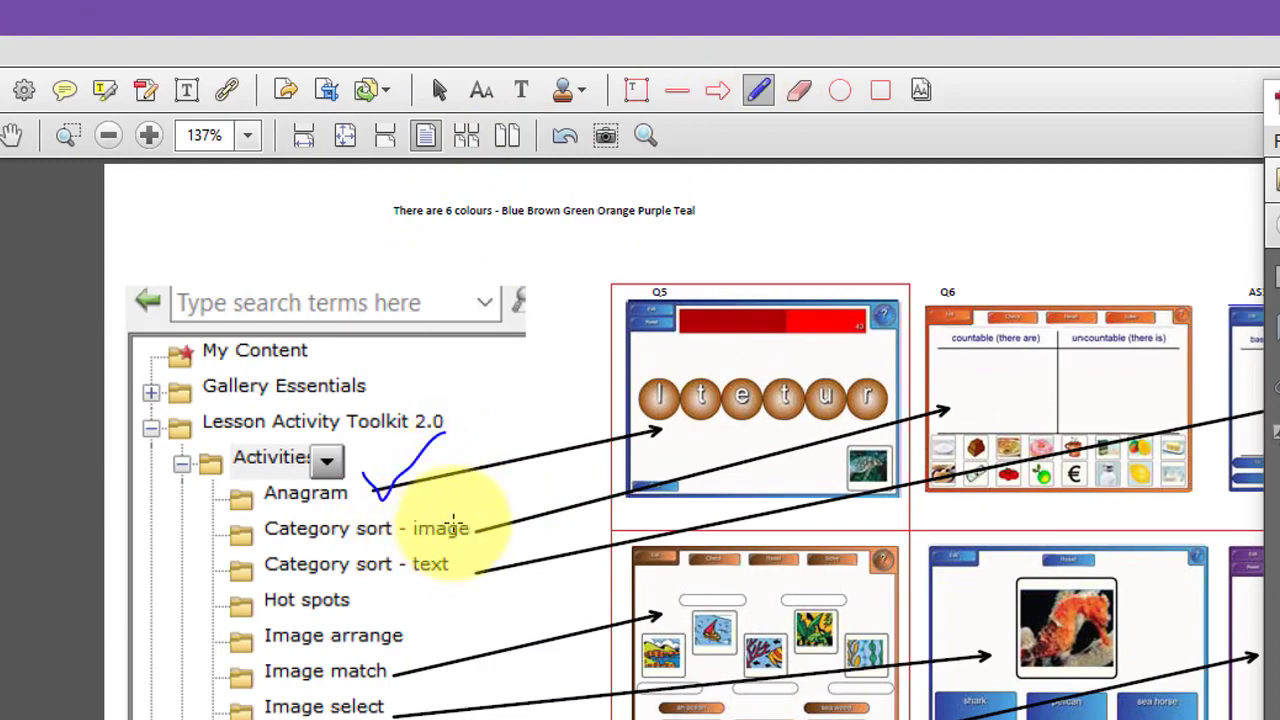
mouse_move(481, 516)
left_mouse_down()
mouse_move(501, 537)
mouse_move(530, 493)
left_mouse_up()
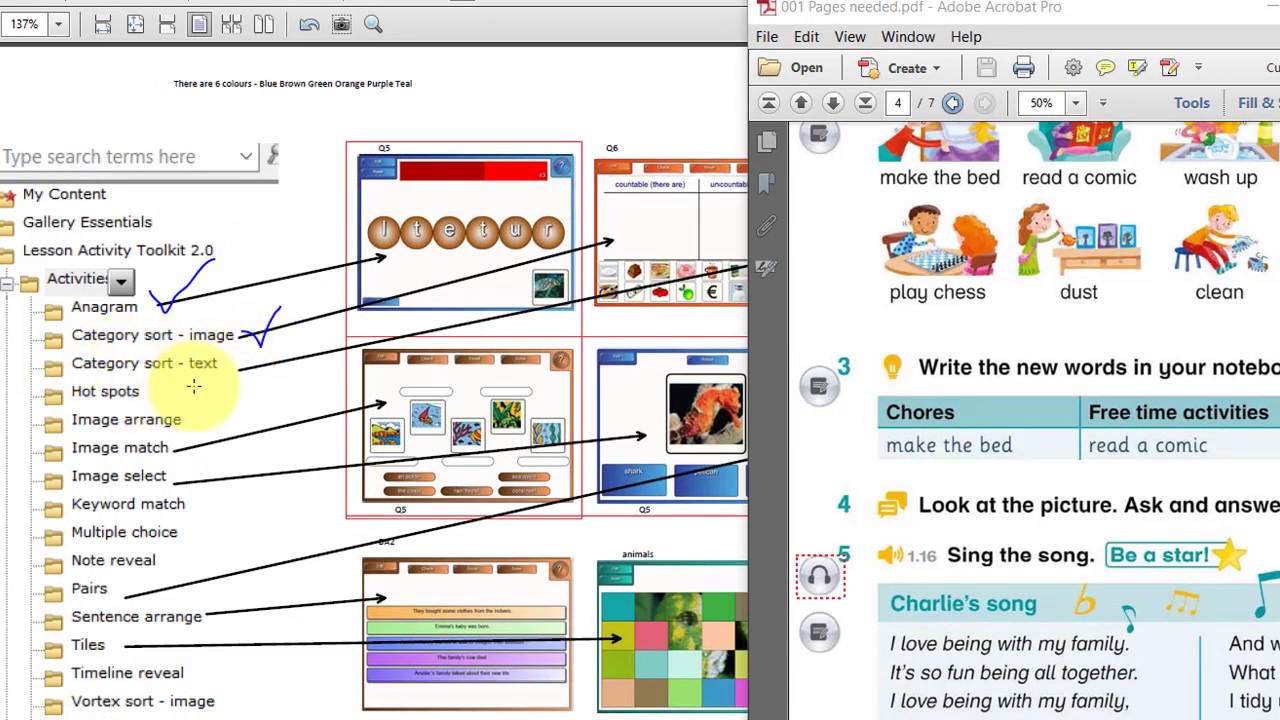
left_click_drag(1088, 20, 1015, 458)
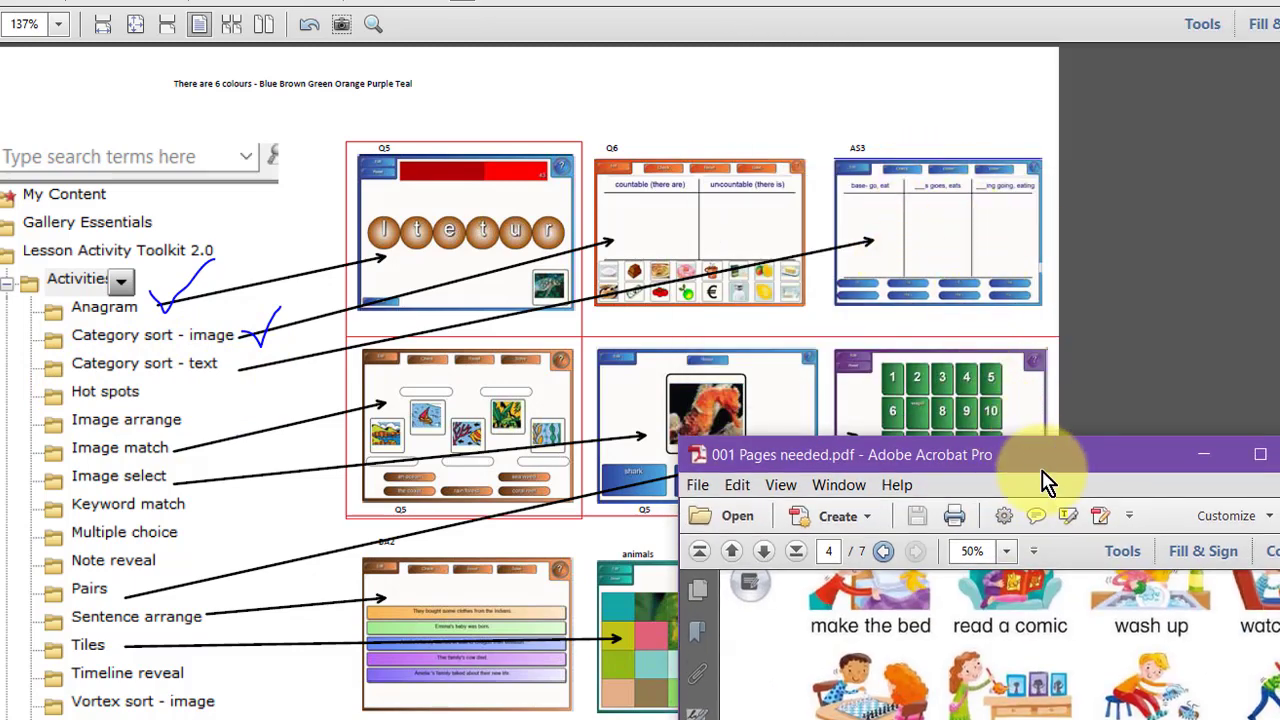
left_click_drag(1040, 468, 1105, 44)
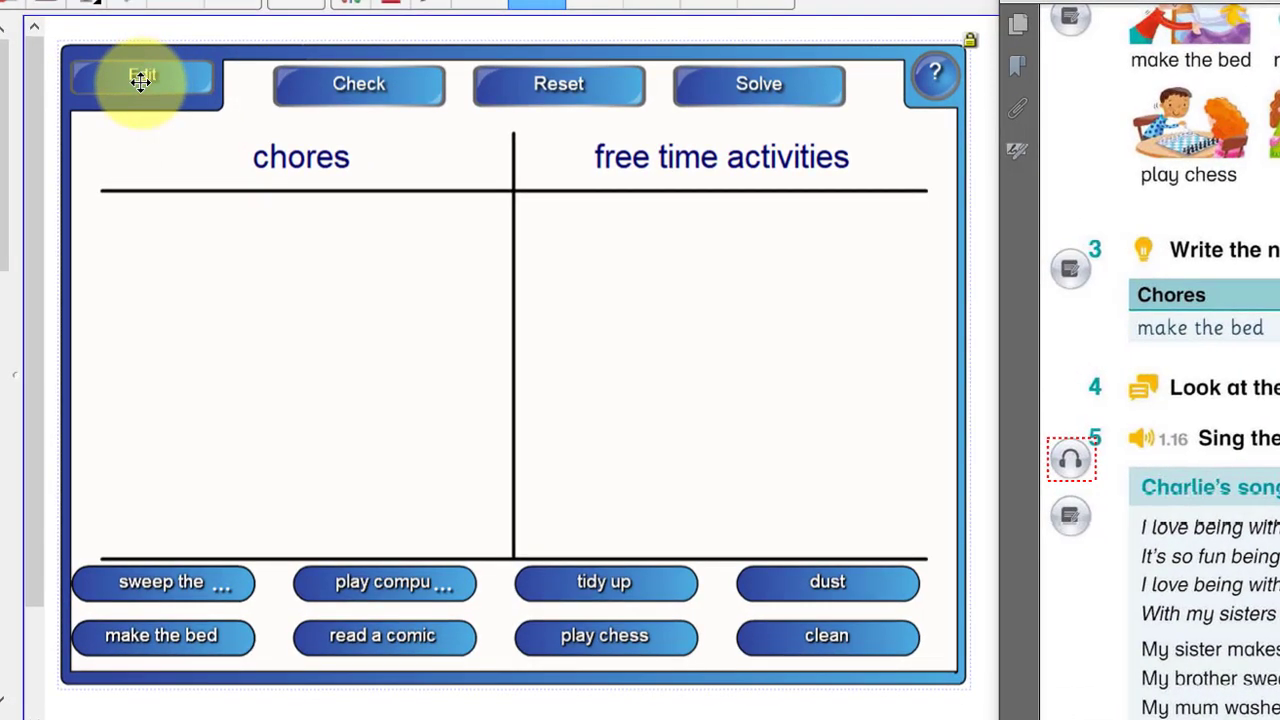
- Review the label settings of the finished chores and free time activities example, solve it automatically and reset it
left_click(142, 80)
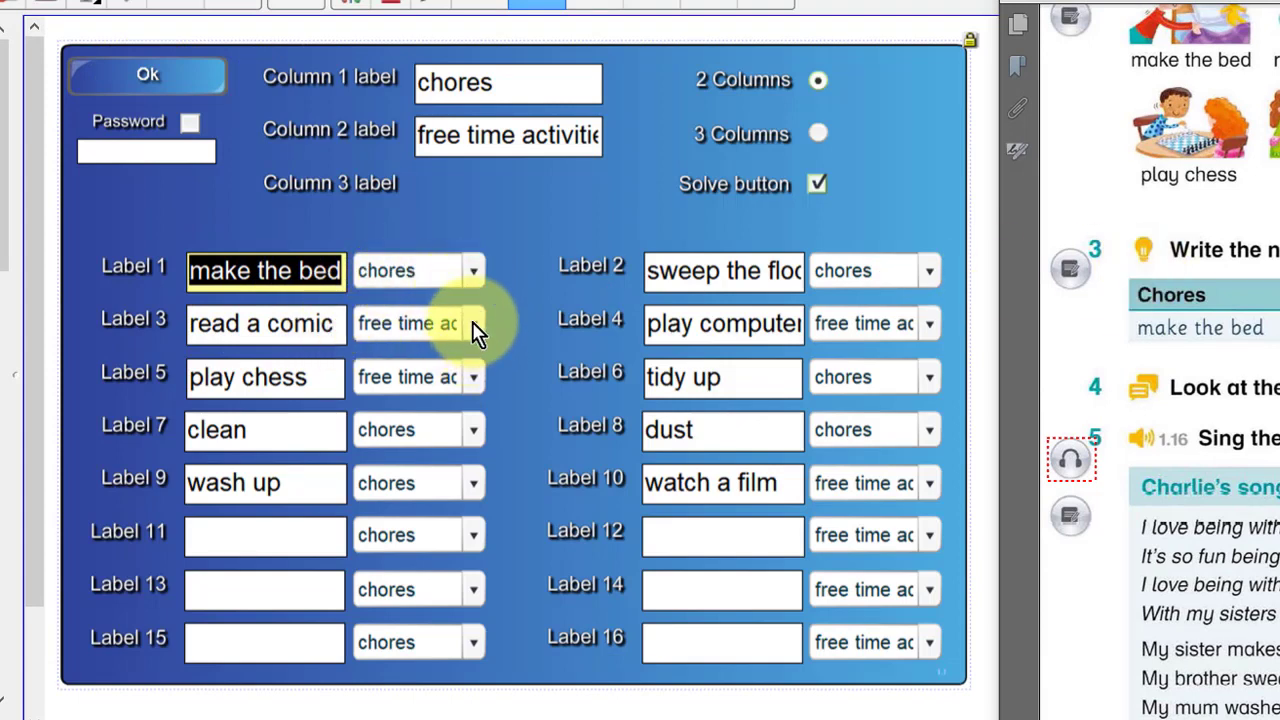
left_click(136, 77)
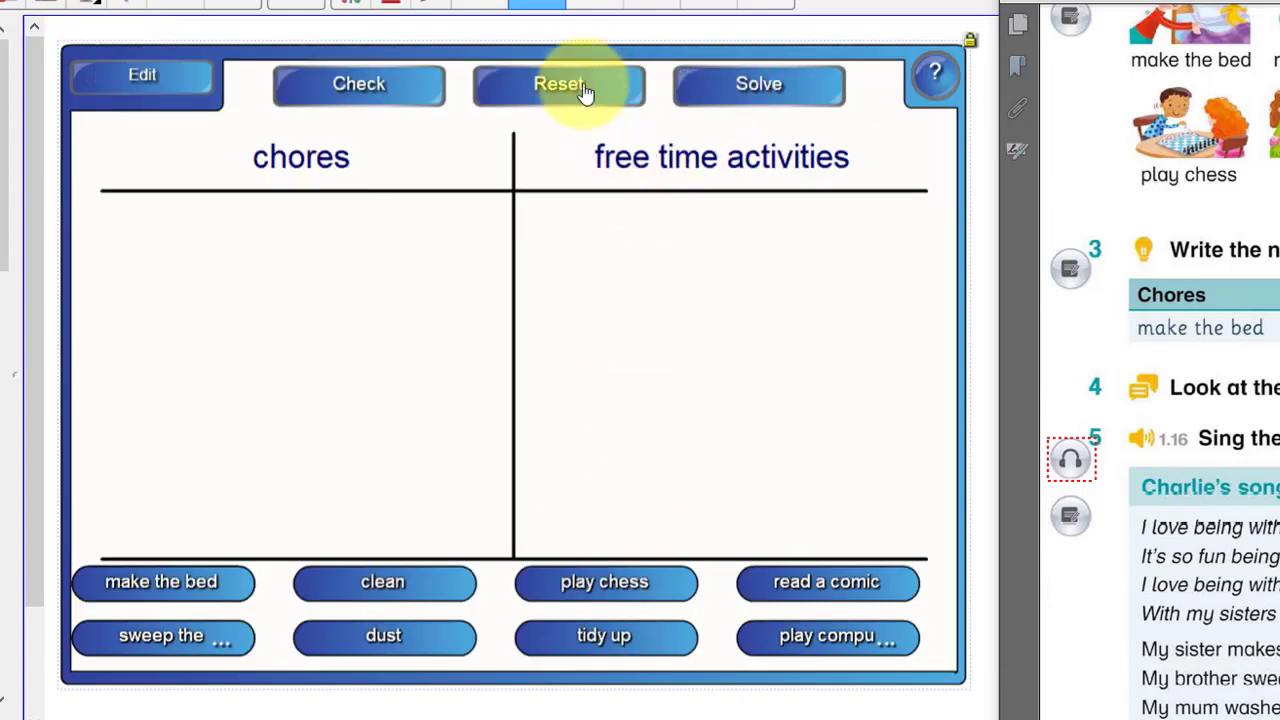
left_click(771, 86)
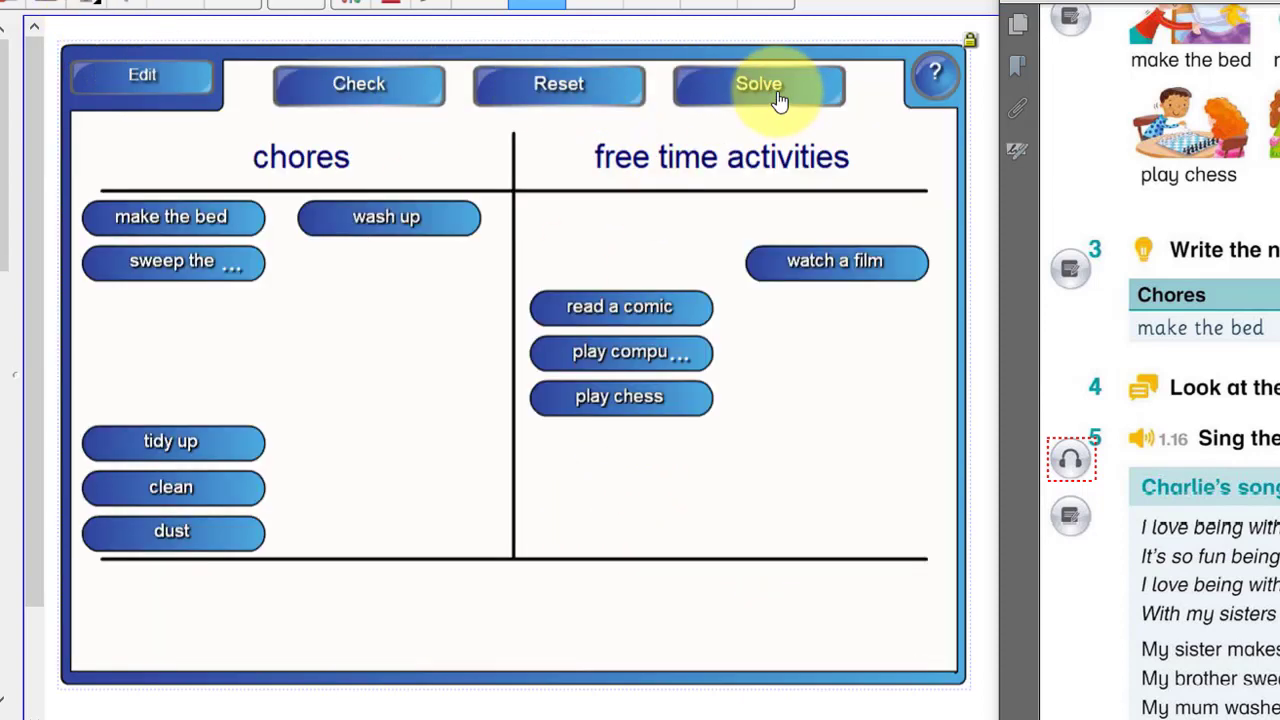
left_click(568, 90)
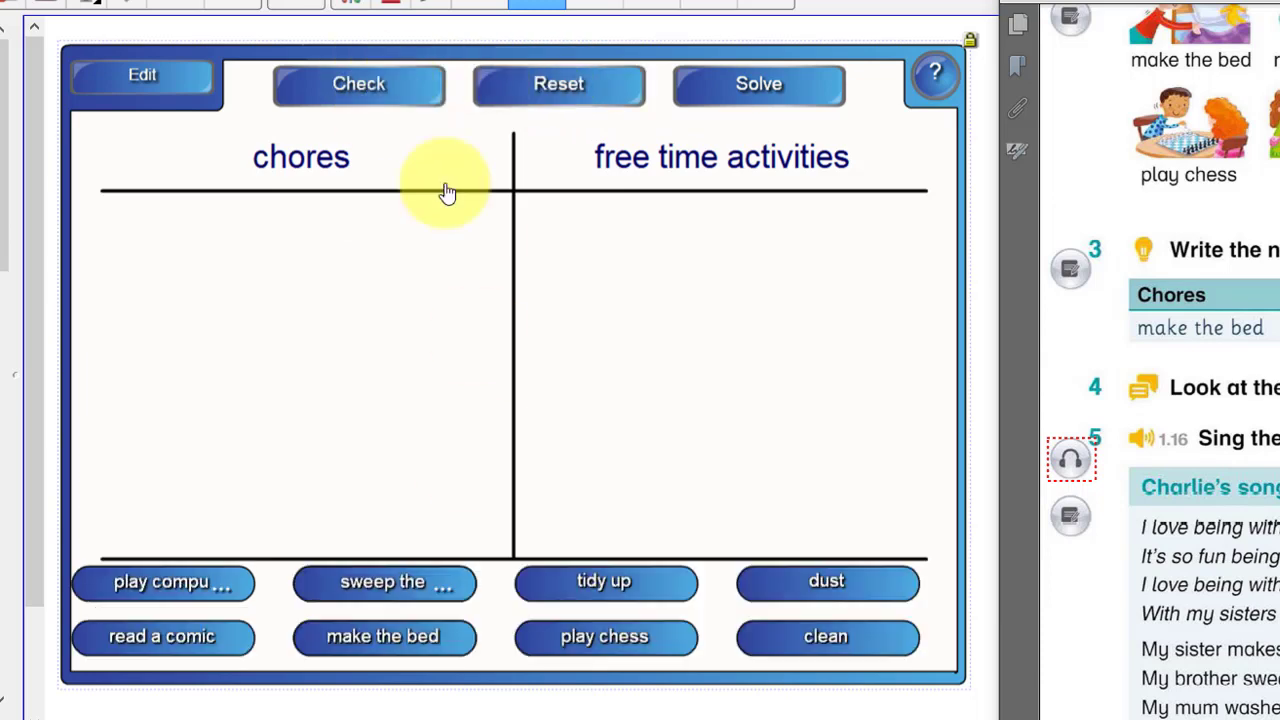
- With answer checking on, place the sweep label under chores and watch a film under free time activities, and turn checking off
left_click(378, 88)
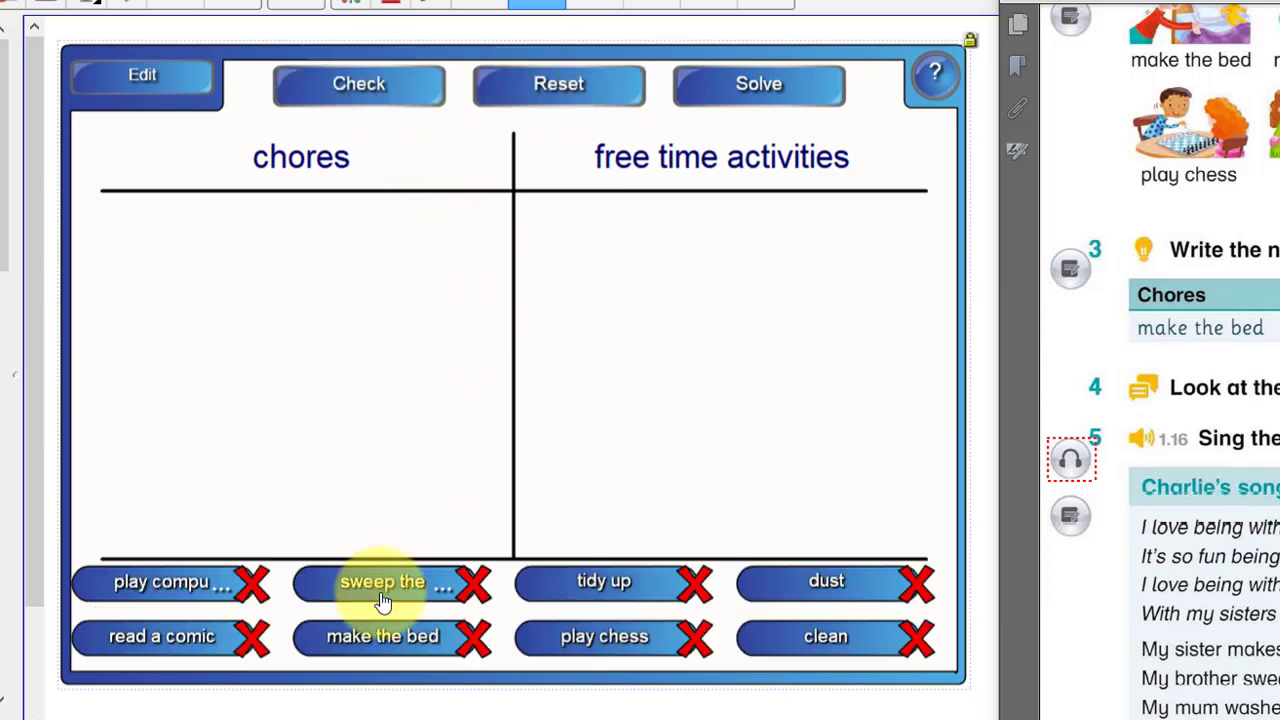
left_click_drag(384, 585, 314, 277)
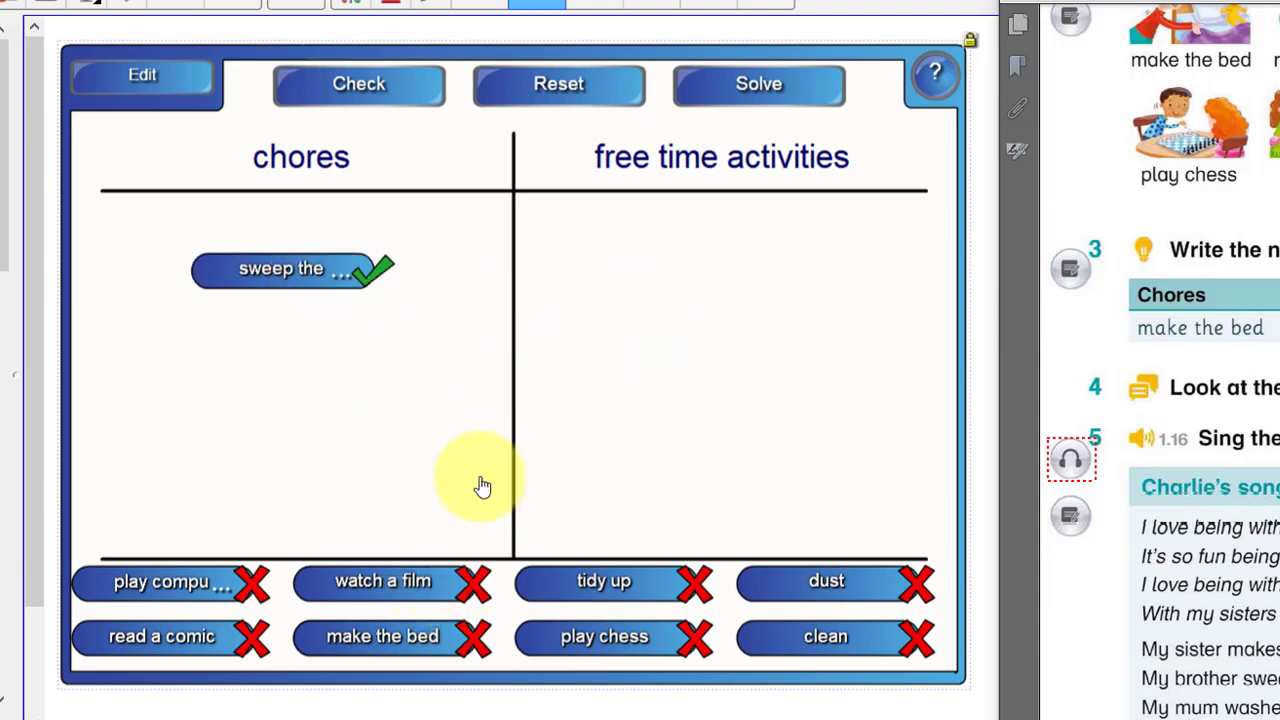
left_click_drag(423, 581, 652, 303)
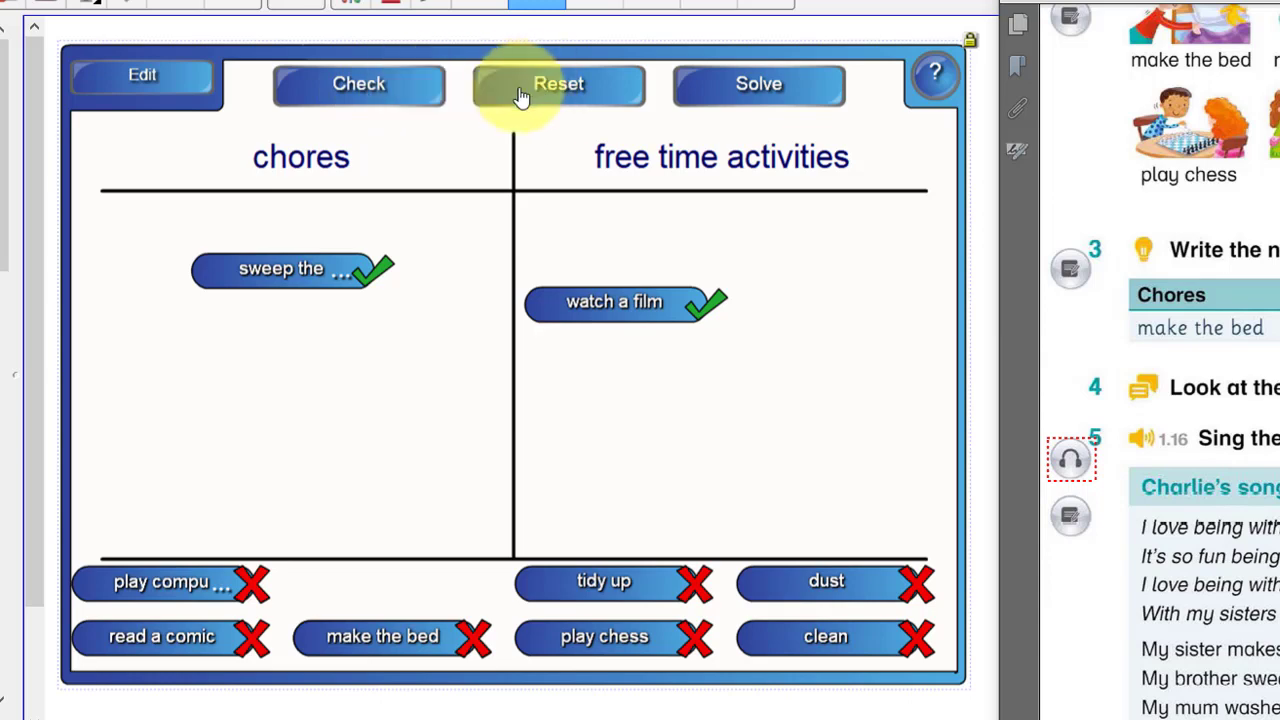
left_click(380, 86)
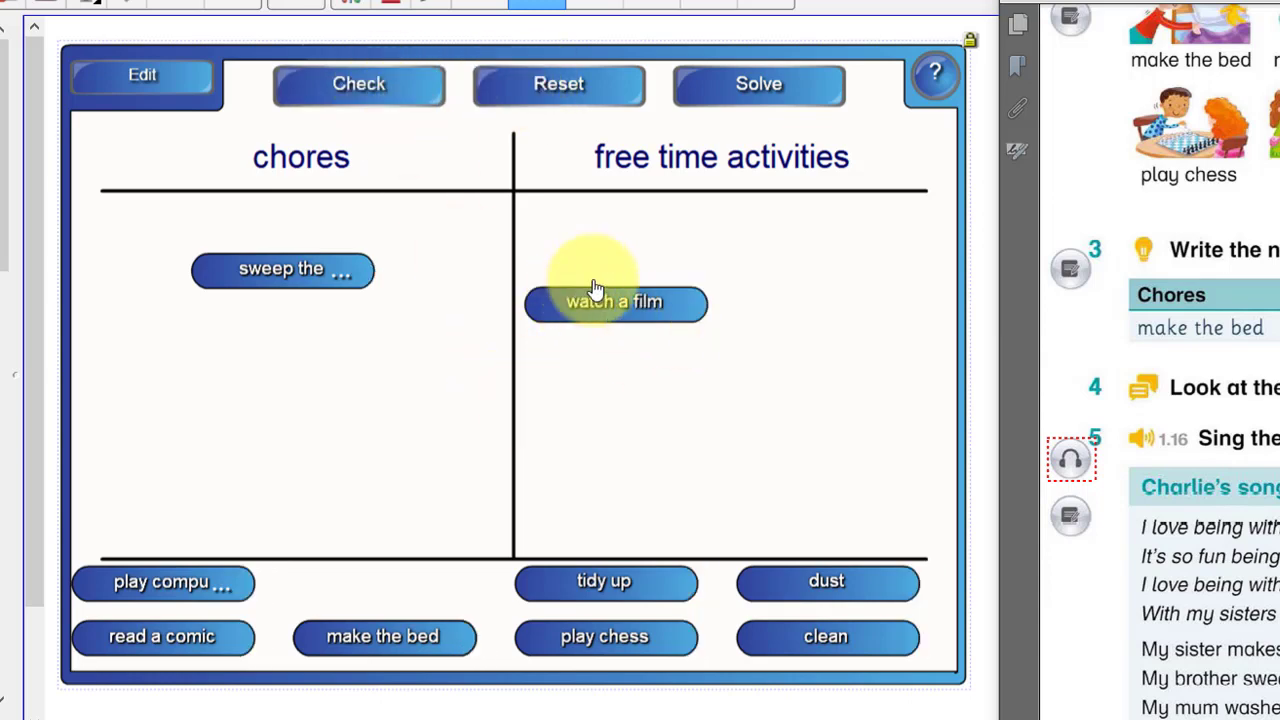
- Place tidy up and play chess under chores and make the bed under free time activities, and check the answers
left_click_drag(630, 585, 340, 446)
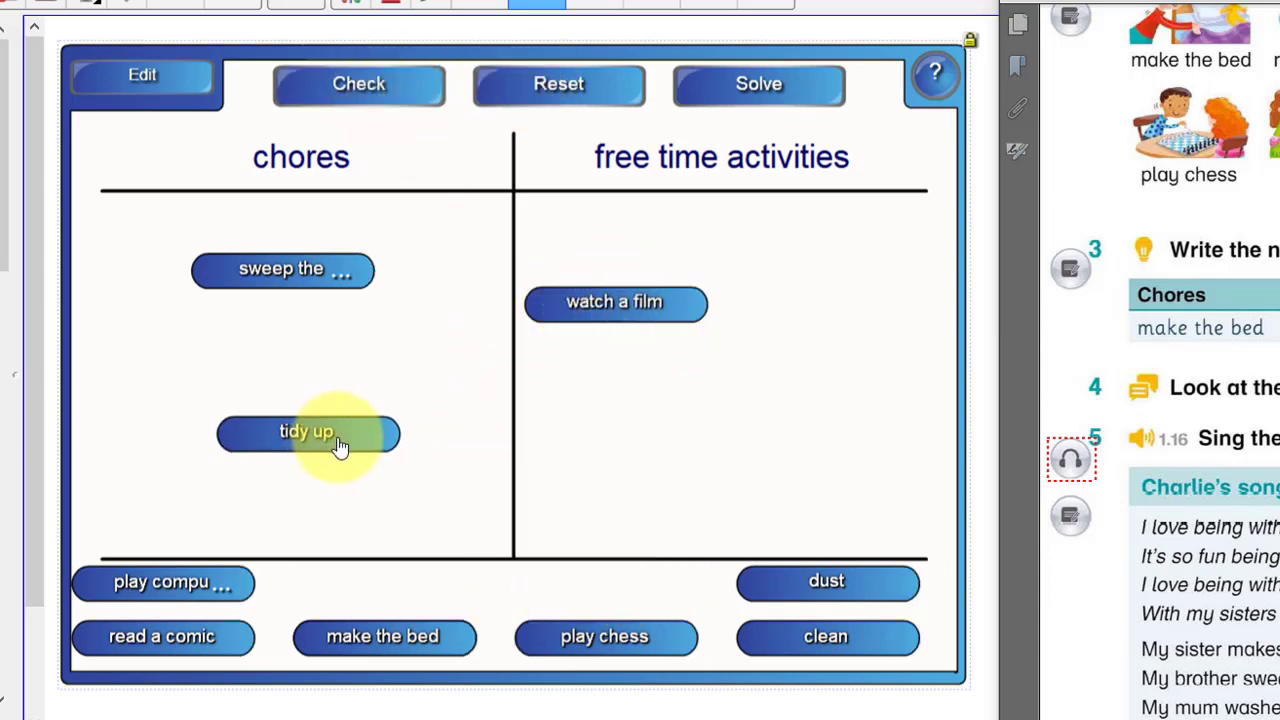
left_click_drag(414, 614, 648, 443)
left_click_drag(634, 620, 566, 517)
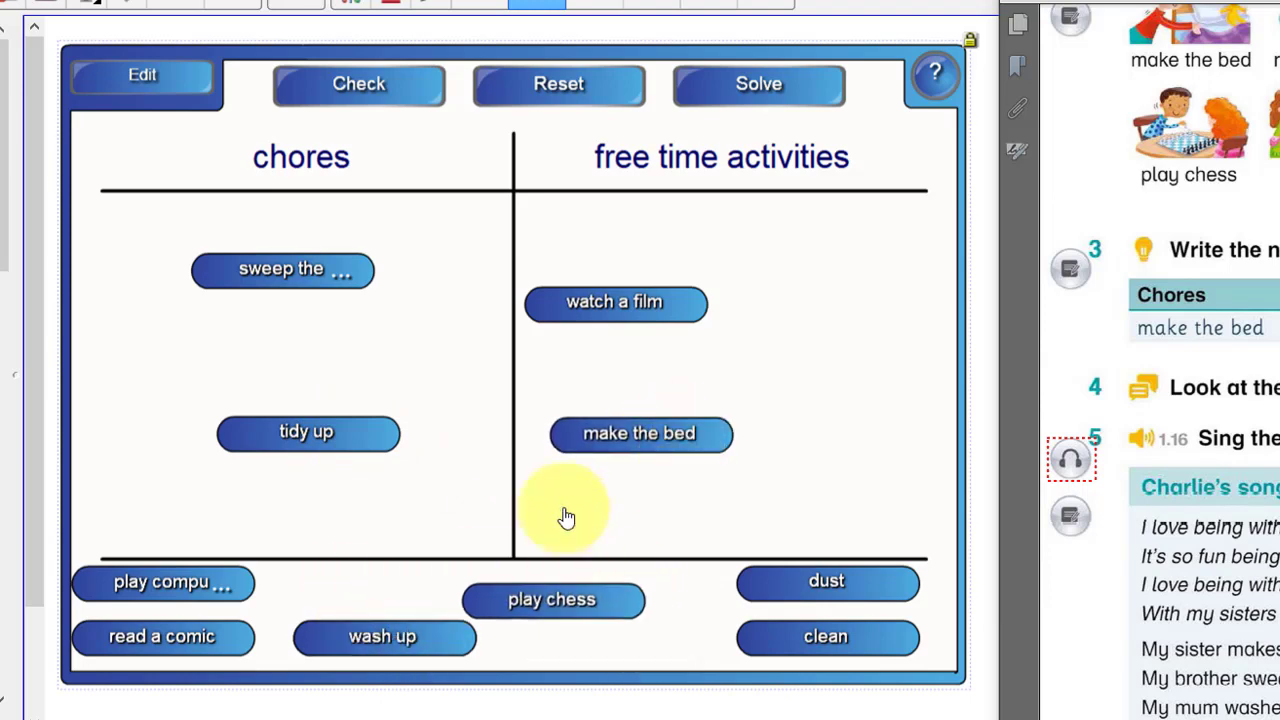
left_click_drag(555, 600, 360, 520)
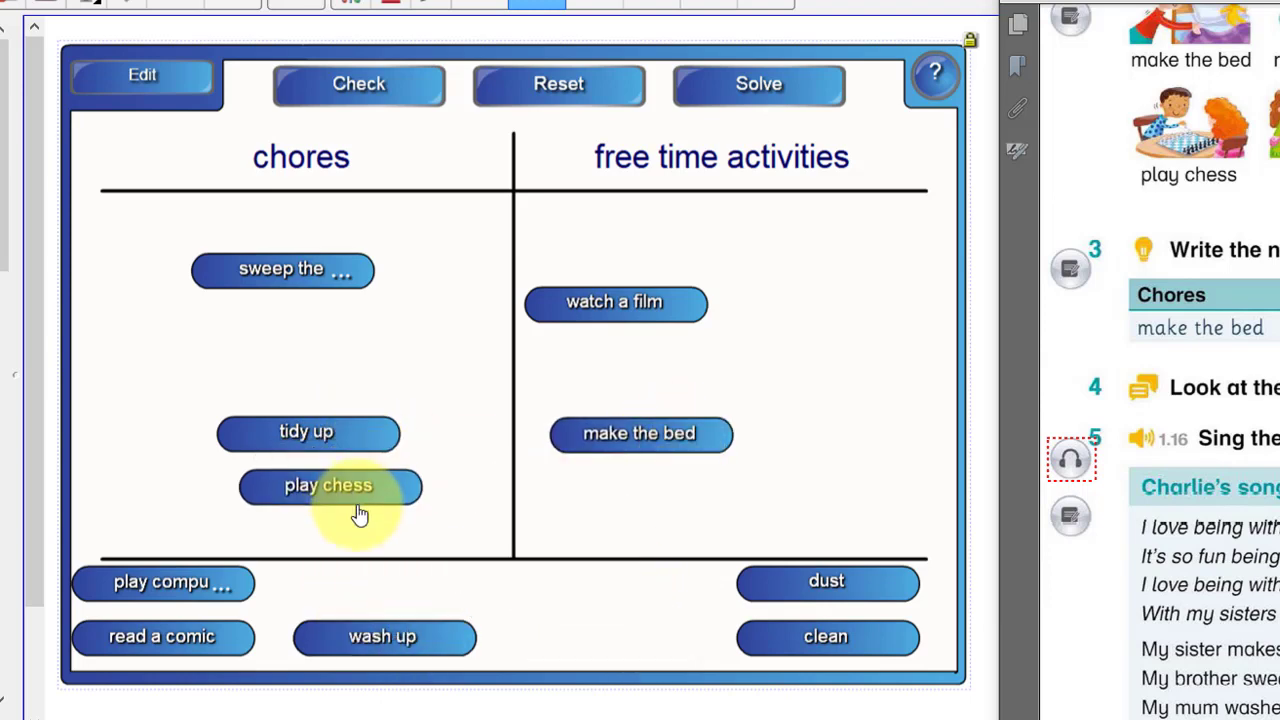
left_click(388, 90)
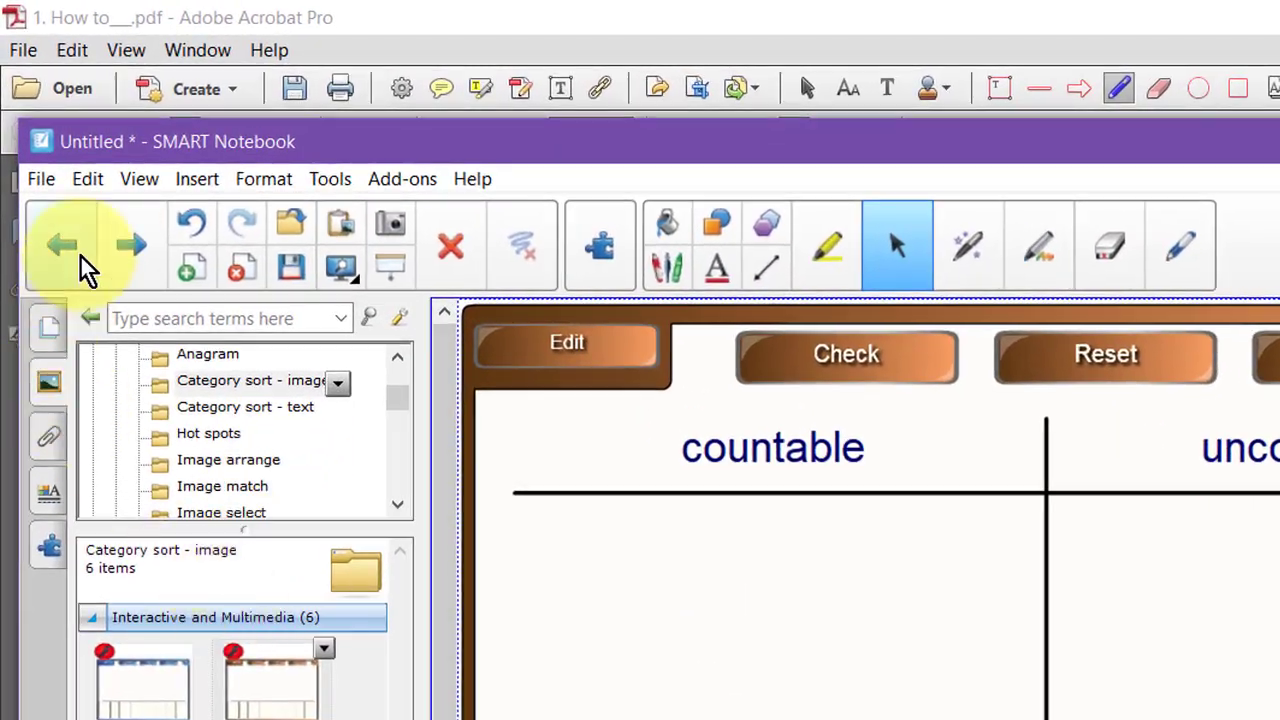
- Add a new page to the Untitled notebook and insert the Brown - Category sort activity from the Category sort - text gallery folder
left_click(51, 332)
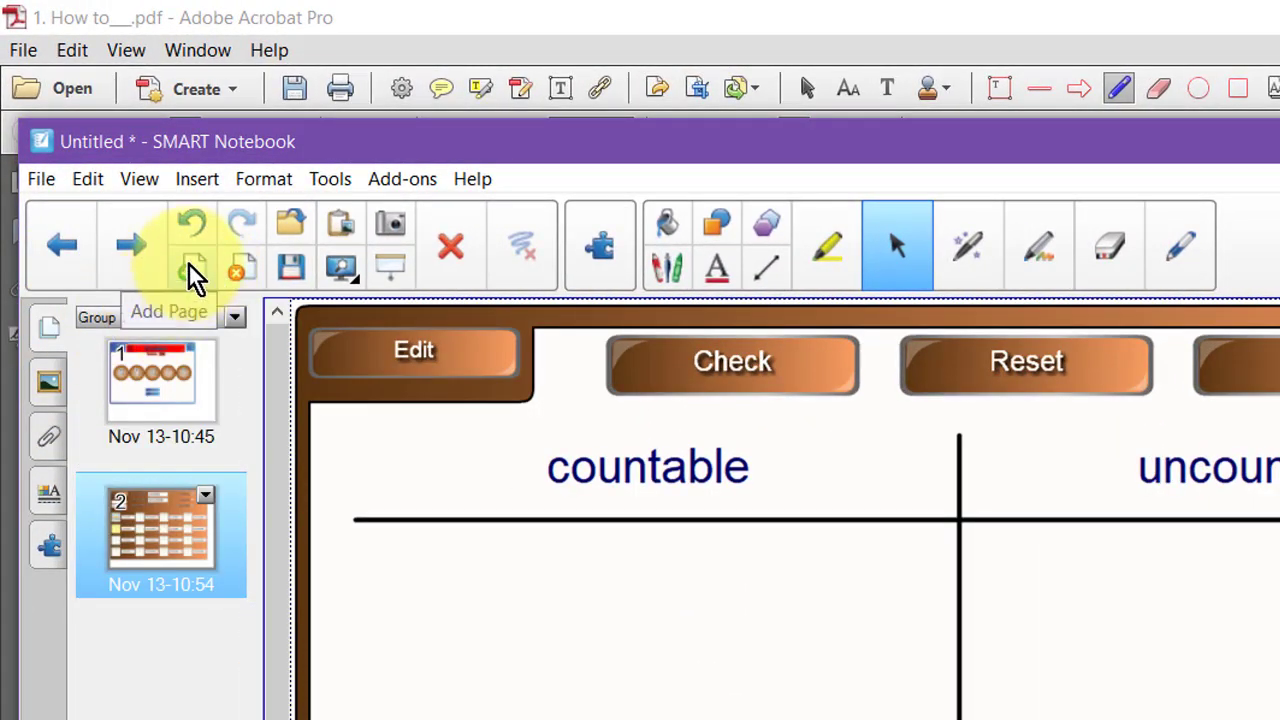
left_click(195, 275)
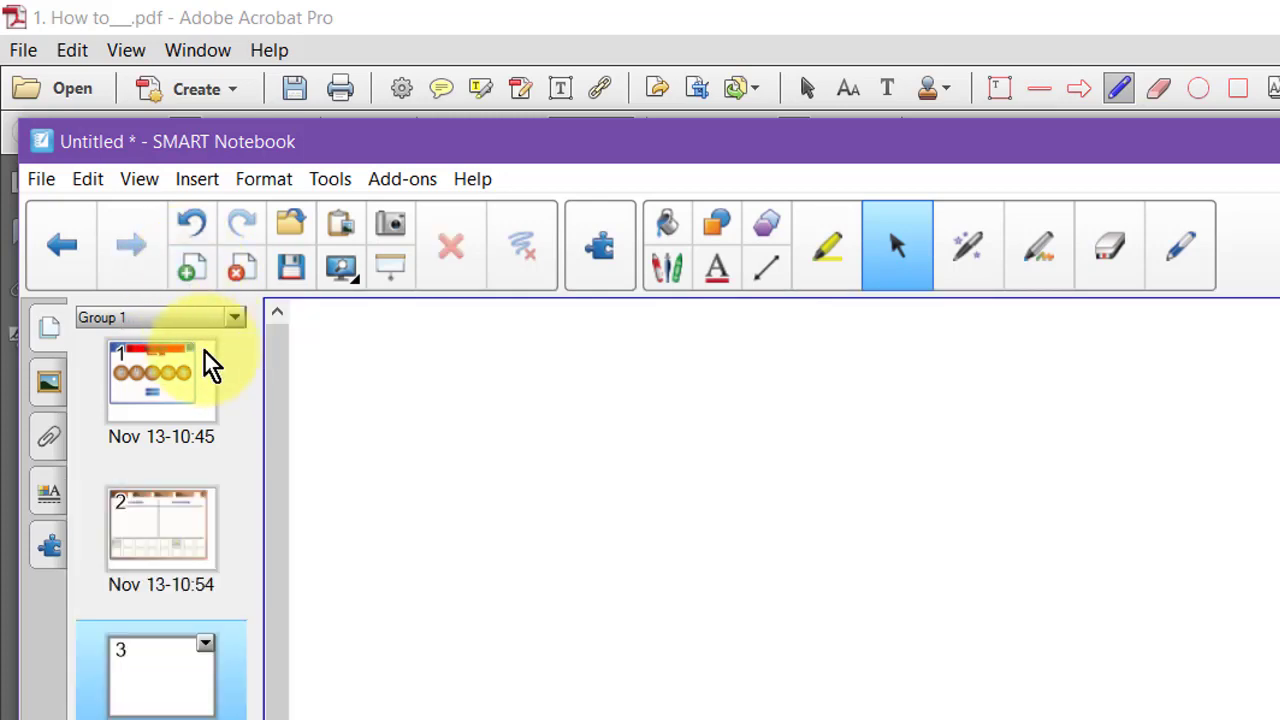
left_click(40, 383)
left_click(208, 408)
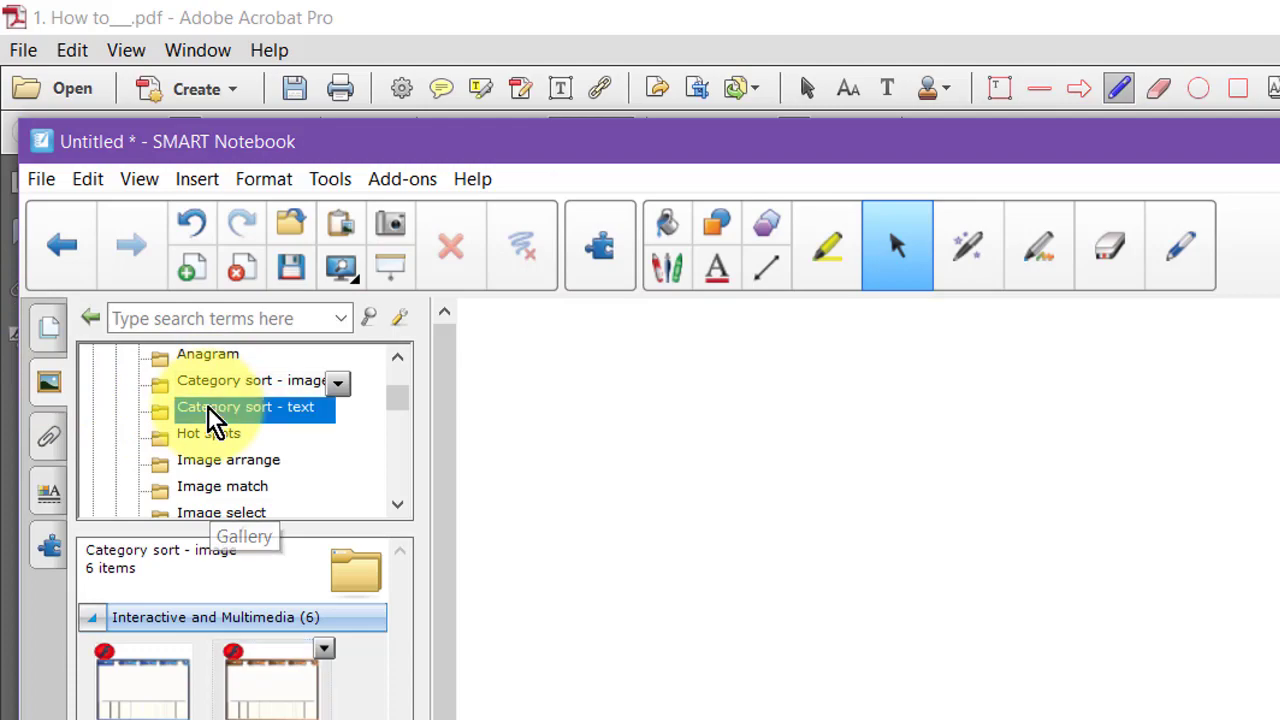
left_click(92, 618)
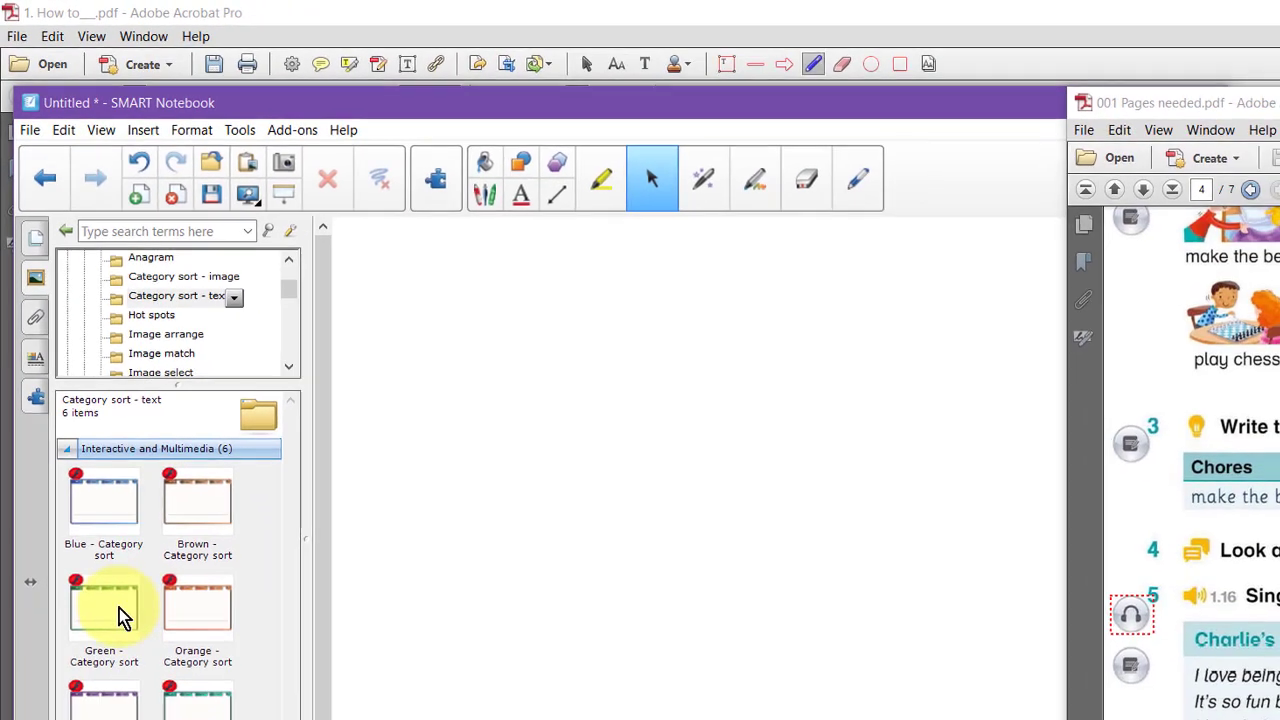
left_click_drag(232, 492, 753, 557)
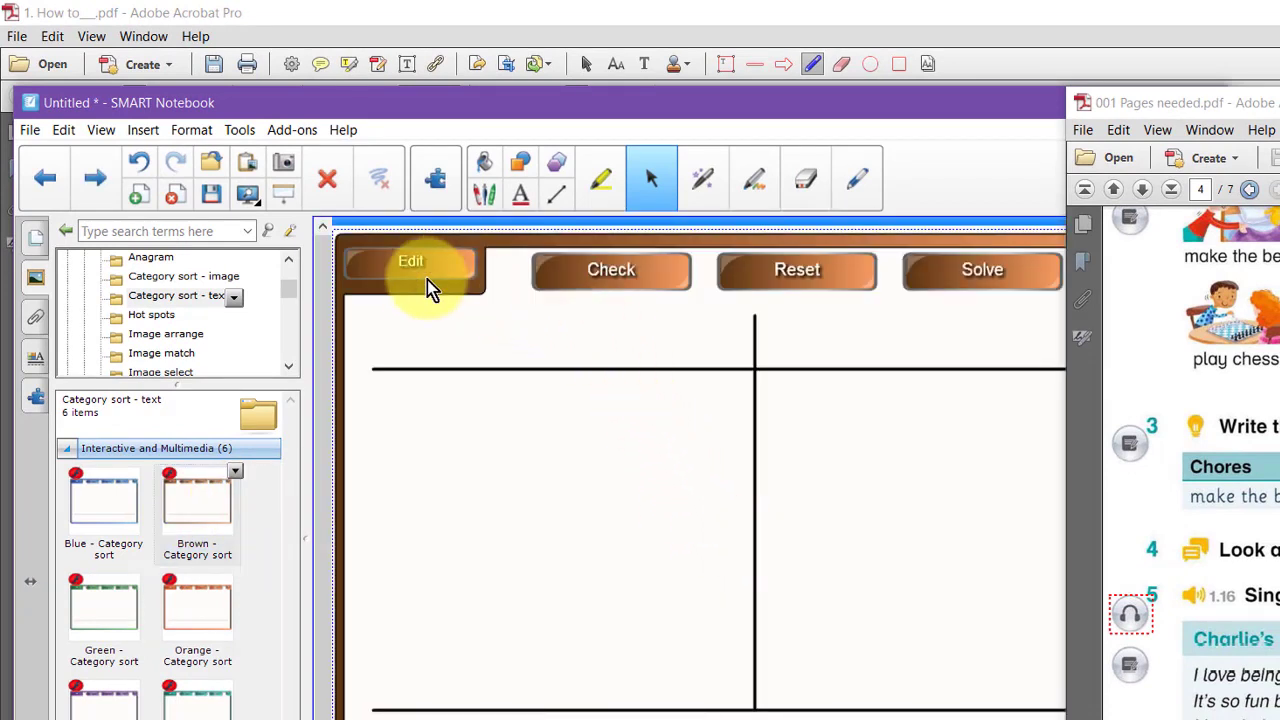
- Open the new text sort's settings, choose 3 Columns, and move the textbook PDF window clear of the second label column
left_click(402, 266)
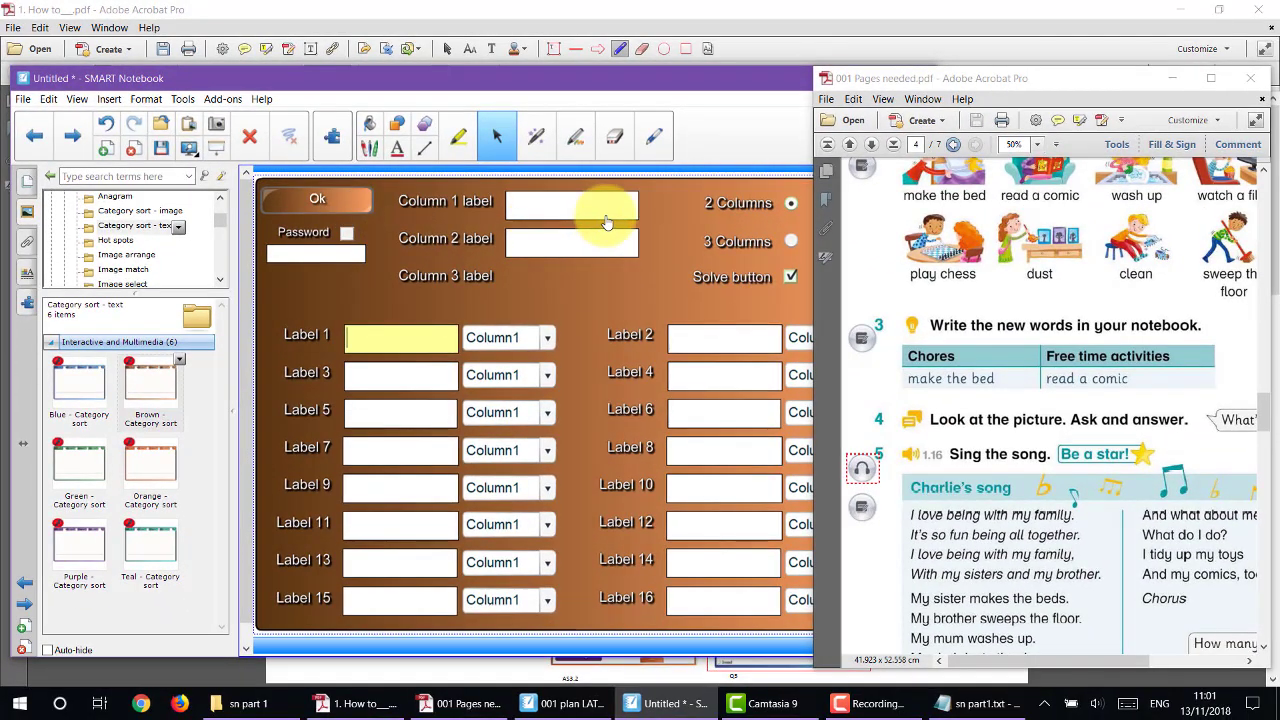
left_click(790, 243)
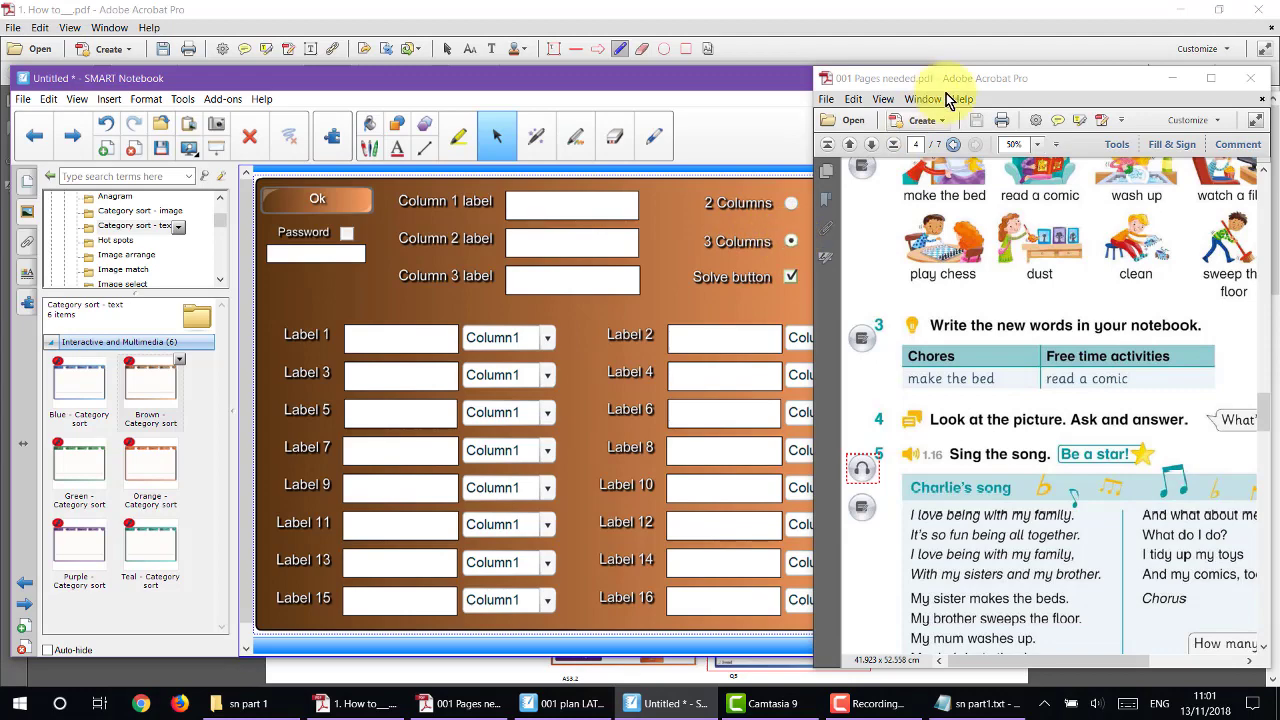
left_click_drag(985, 85, 1048, 81)
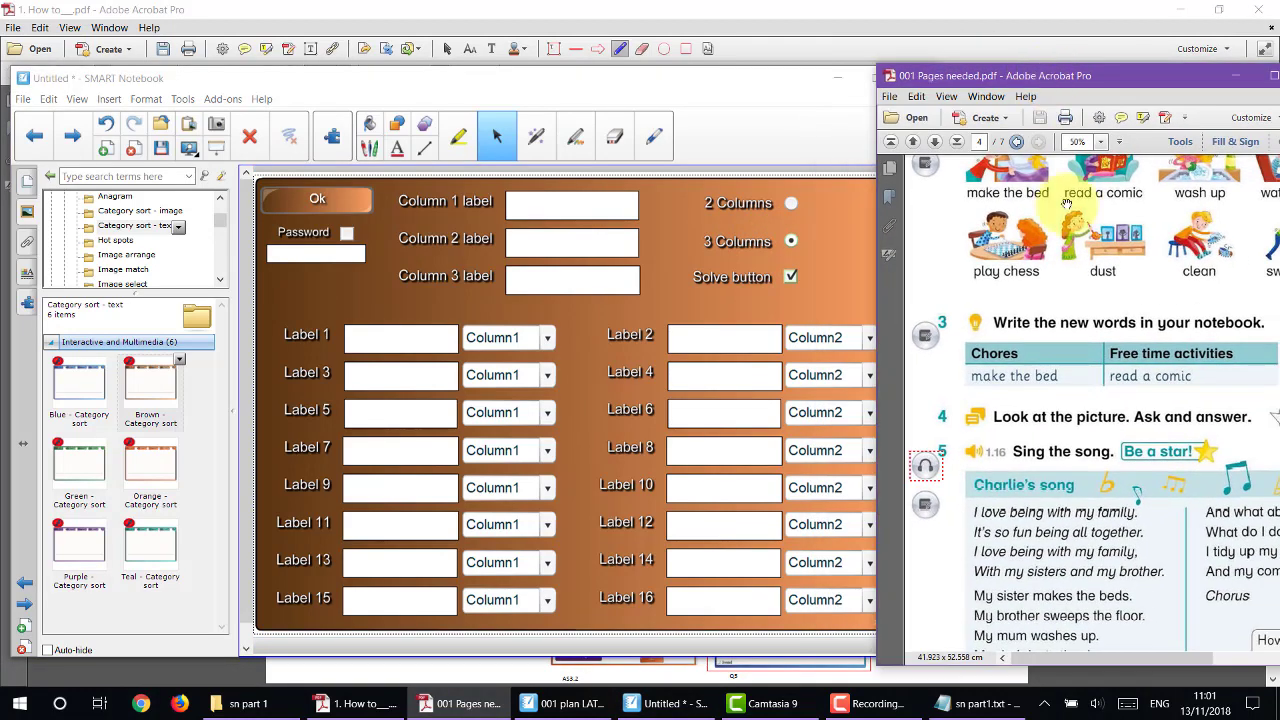
- Set the text category sort to 2 Columns and activate the Select Tool in the 001 Pages needed textbook PDF
left_click(791, 206)
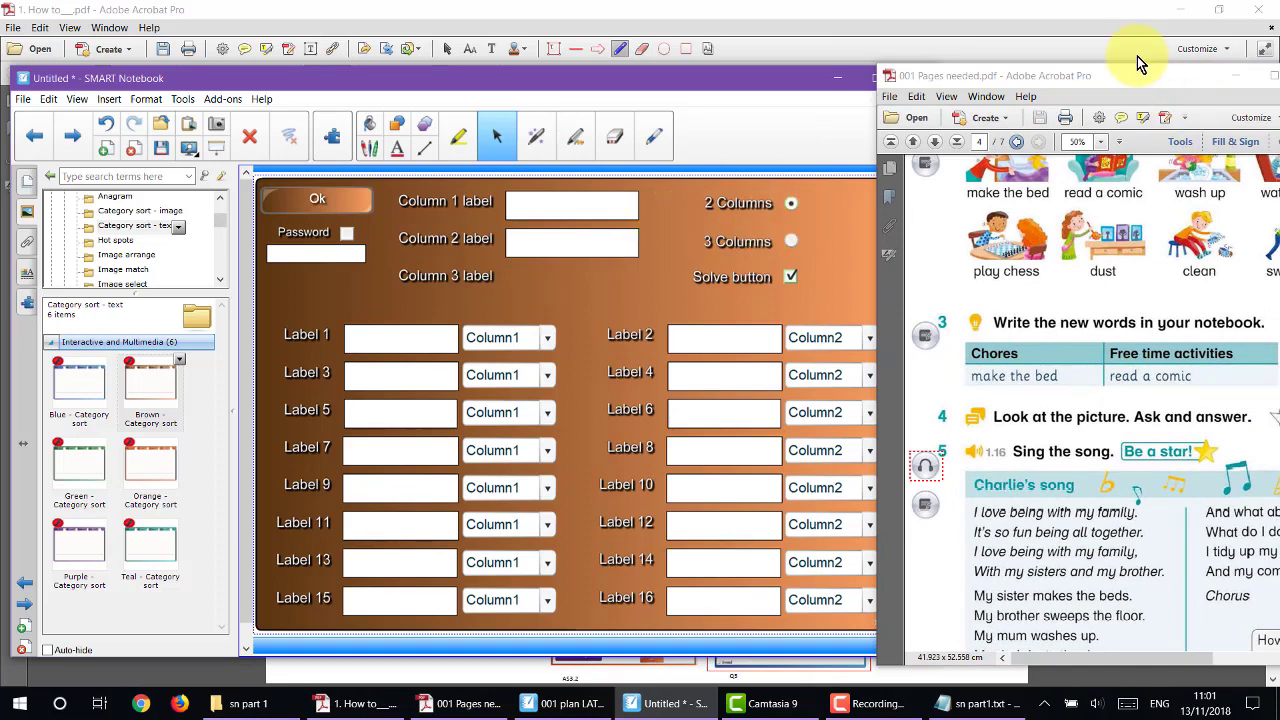
left_click_drag(1132, 78, 1006, 100)
scroll(980, 283, "up", 2)
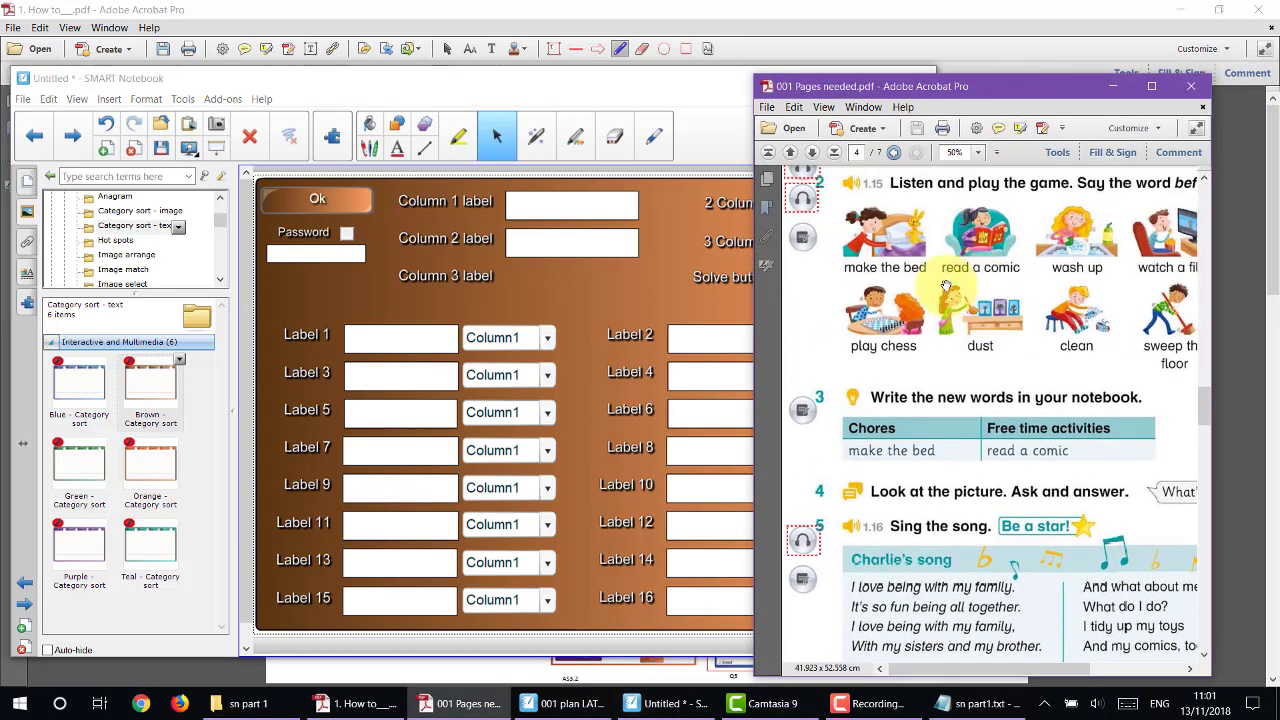
left_click(997, 155)
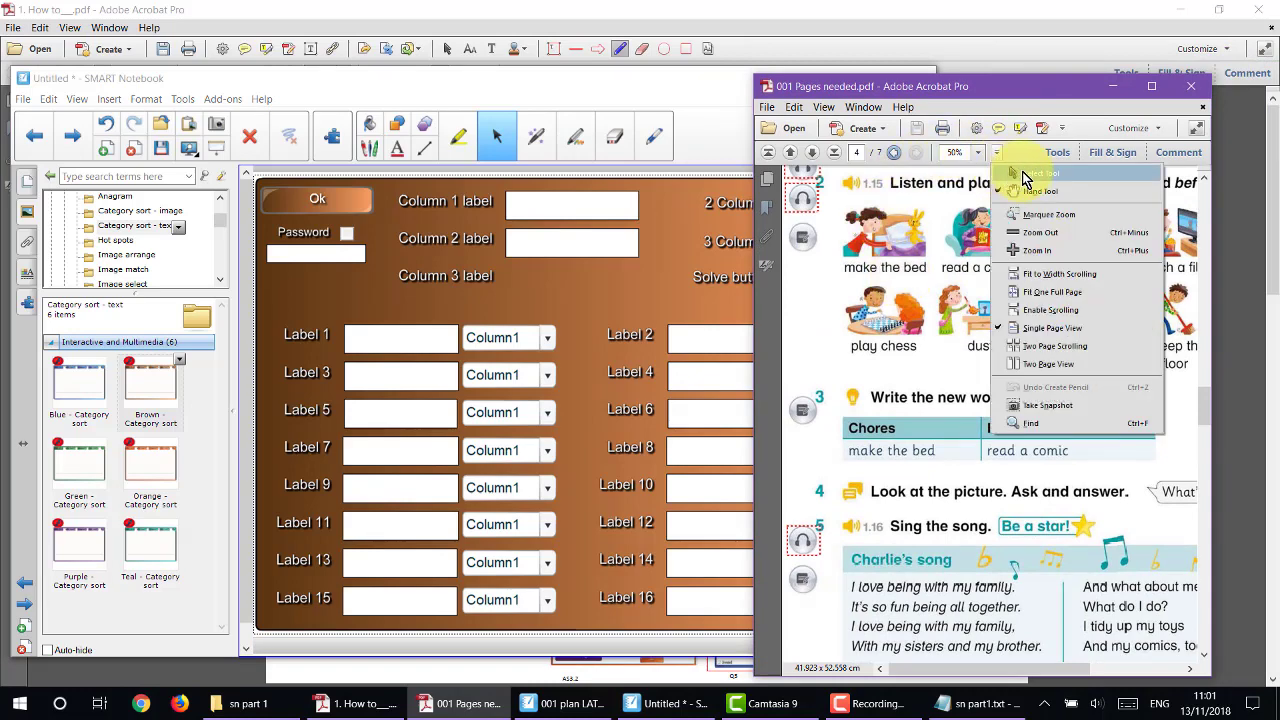
left_click(1024, 177)
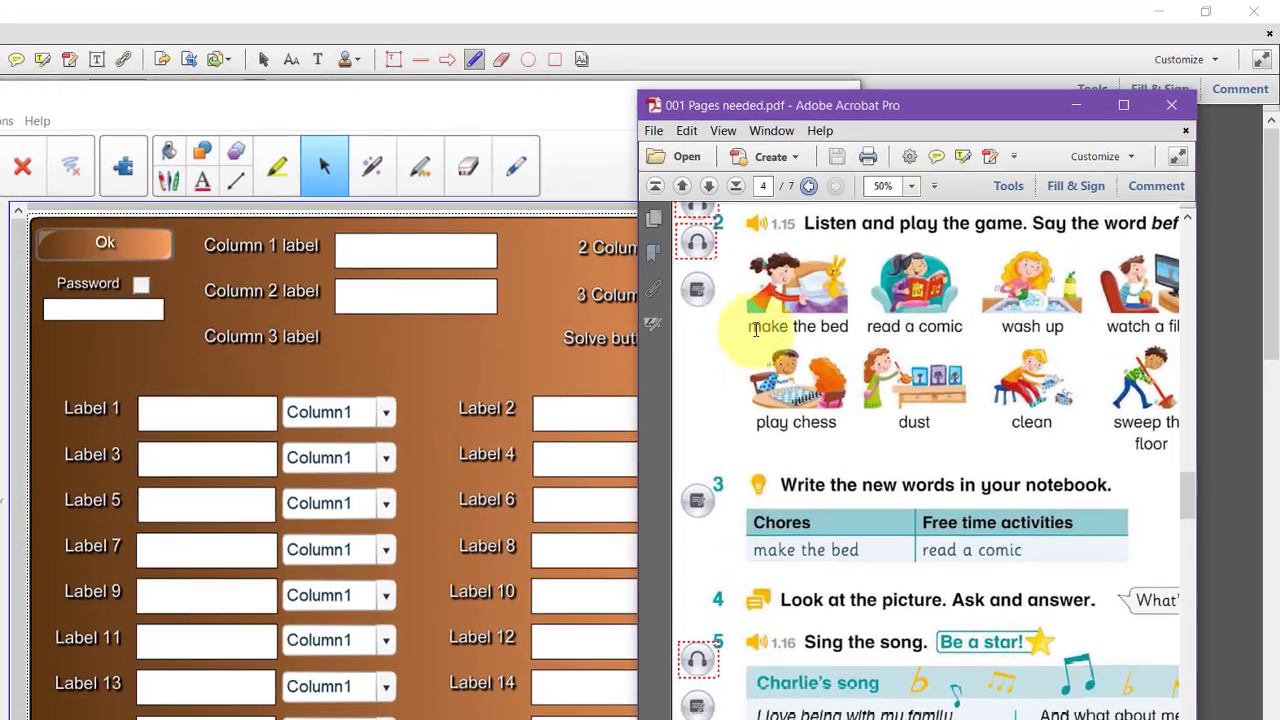
- Transfer the phrases make the bed, read a comic and wash up from the textbook PDF into Labels 1, 3 and 5
left_click_drag(756, 330, 833, 335)
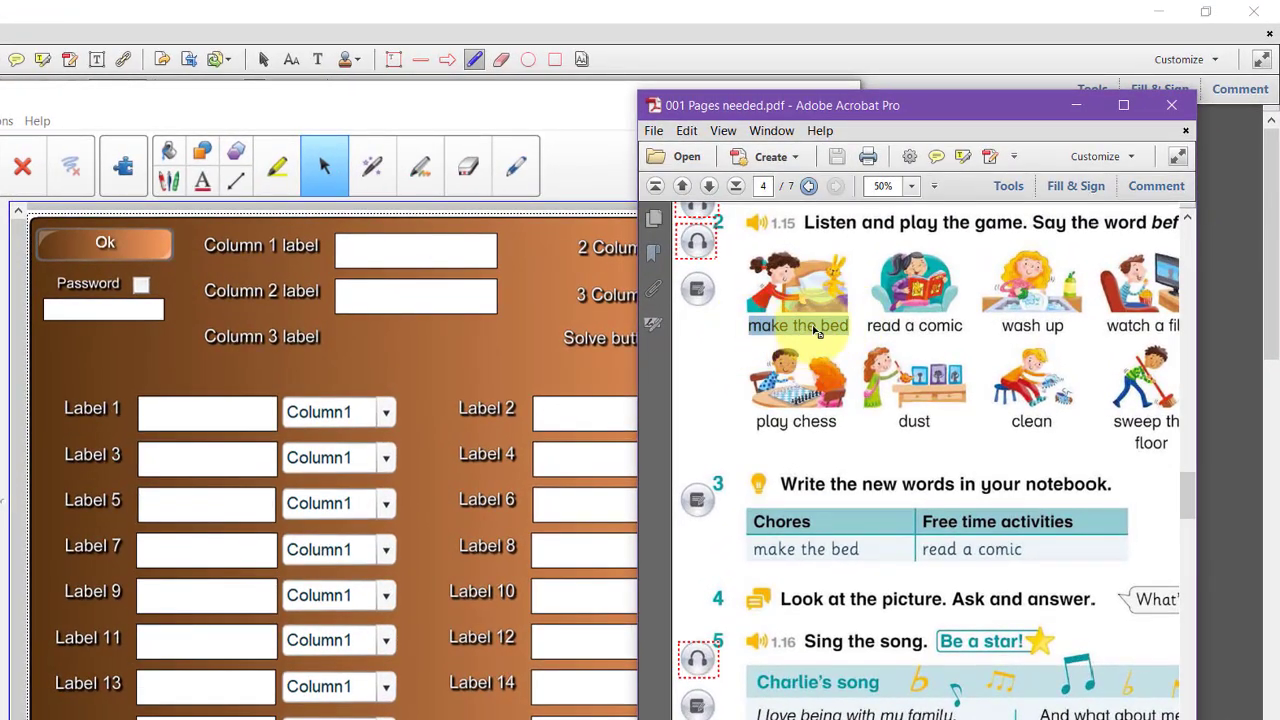
left_click_drag(818, 330, 212, 422)
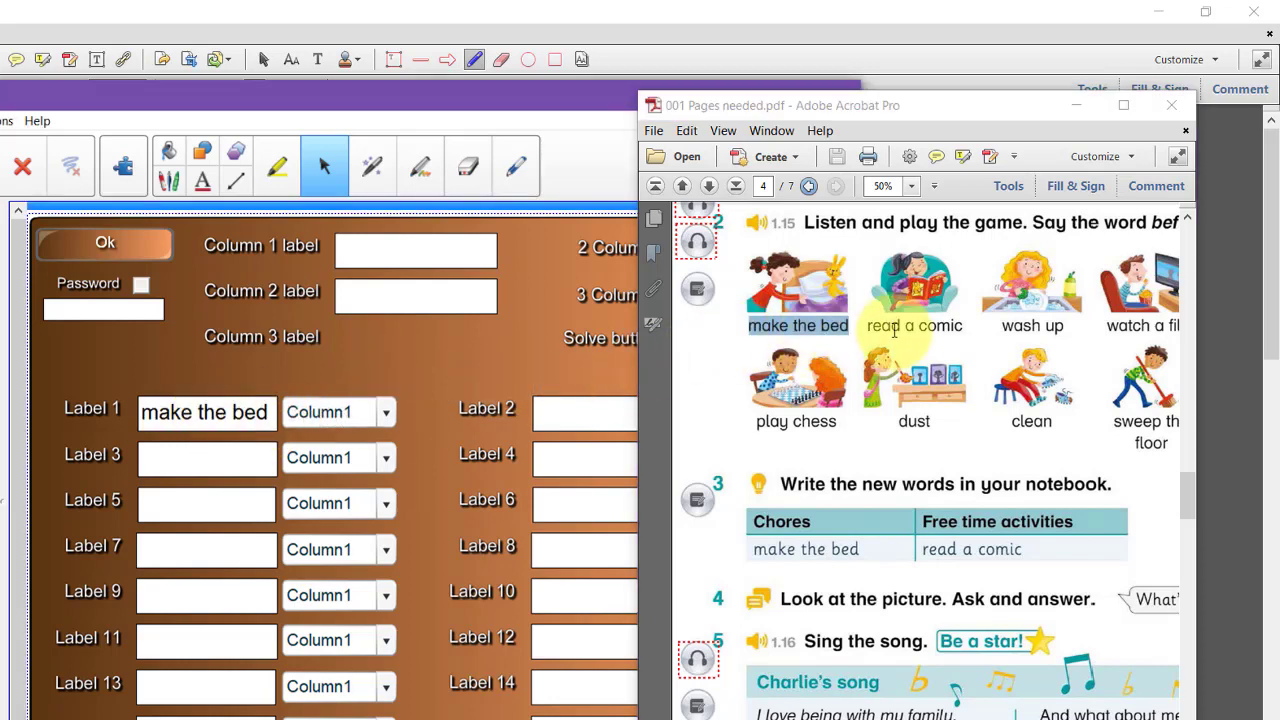
left_click_drag(866, 325, 215, 462)
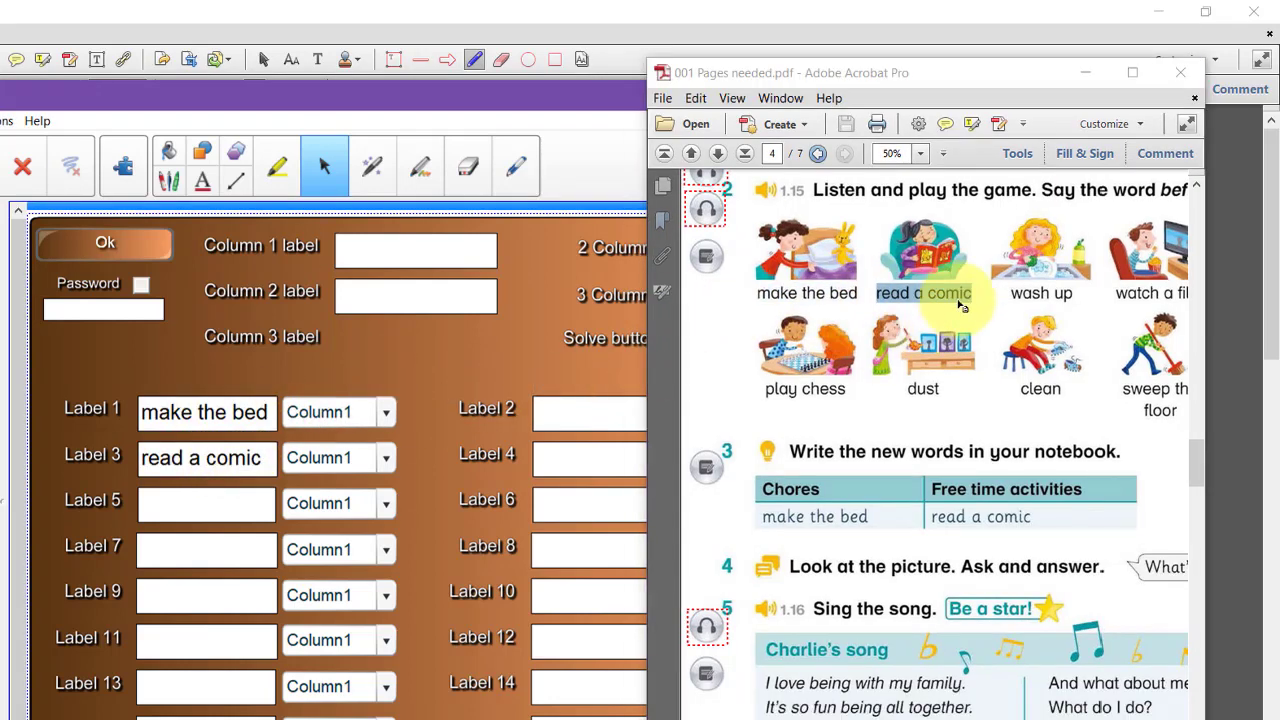
left_click_drag(1012, 293, 171, 508)
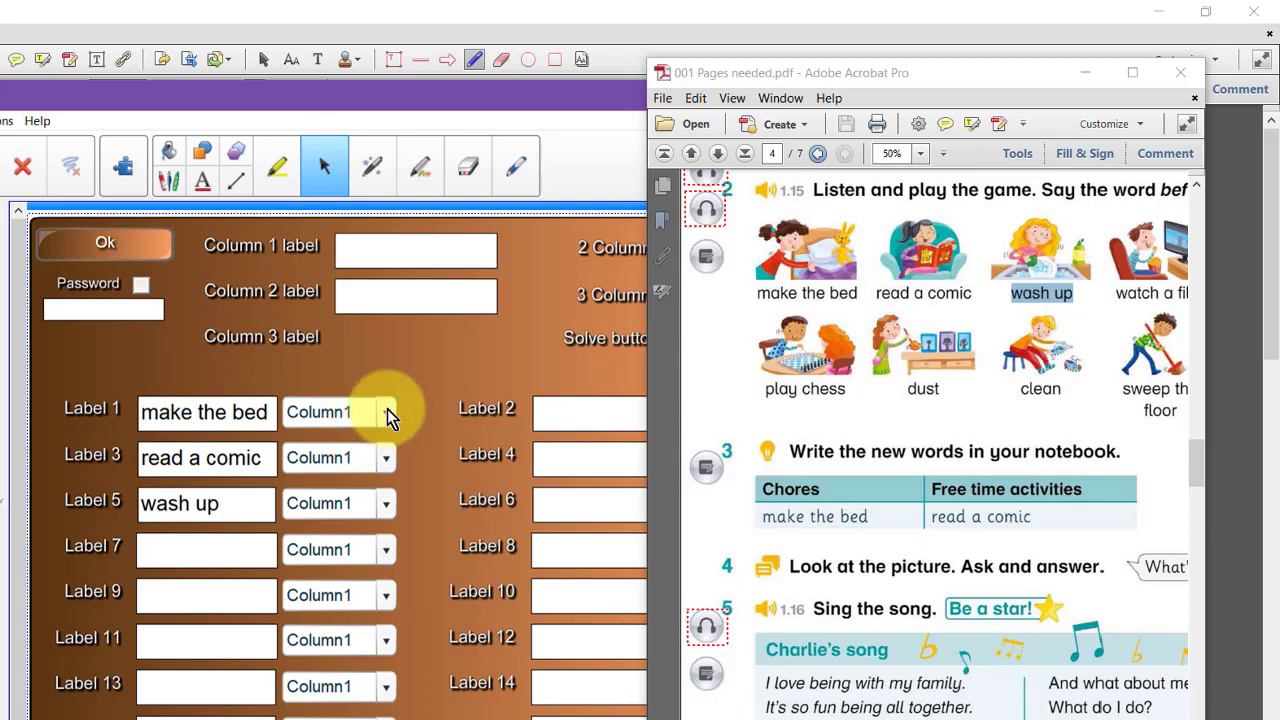
- Name column 1 chore and column 2 free time, and assign the read a comic label to free time
left_click(365, 250)
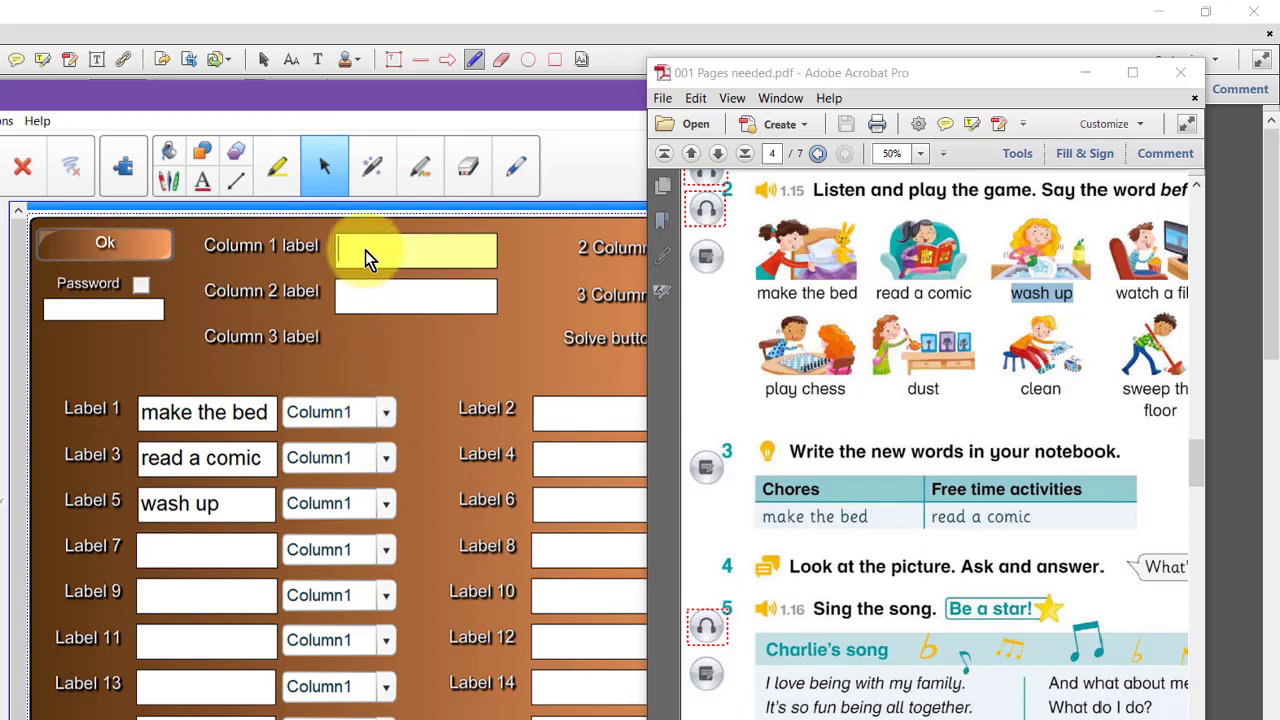
type("cho")
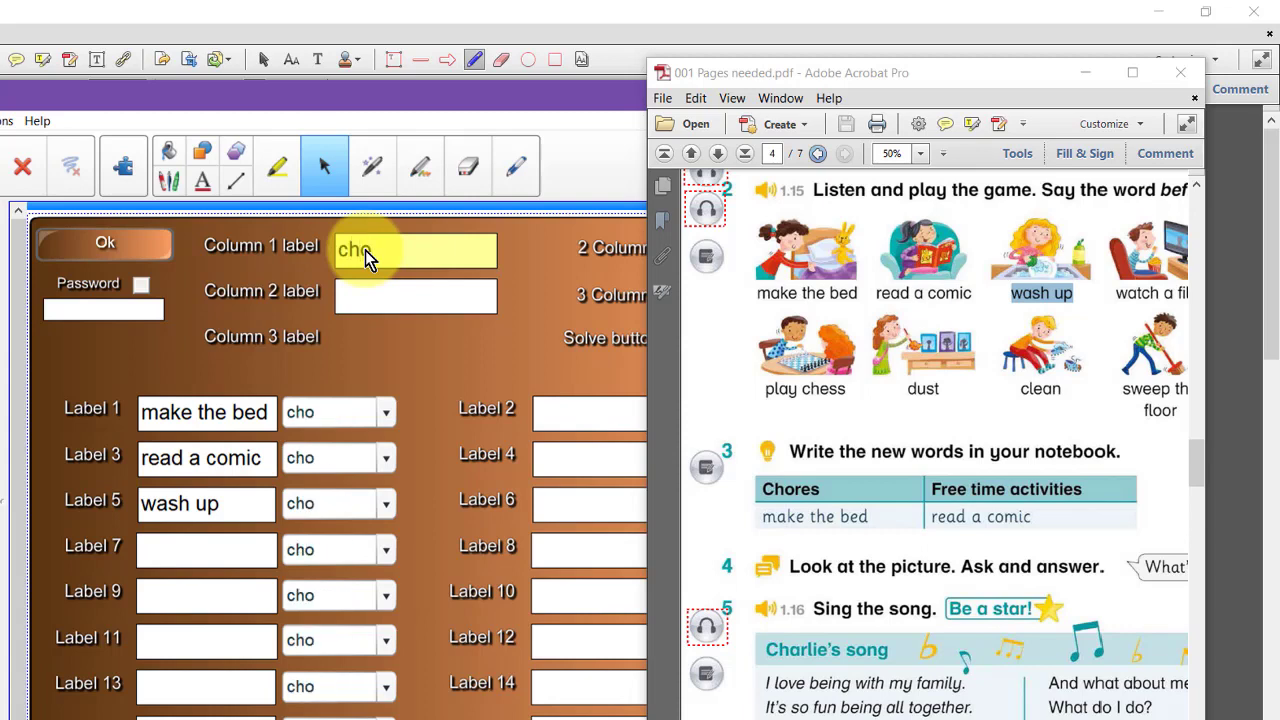
type("re")
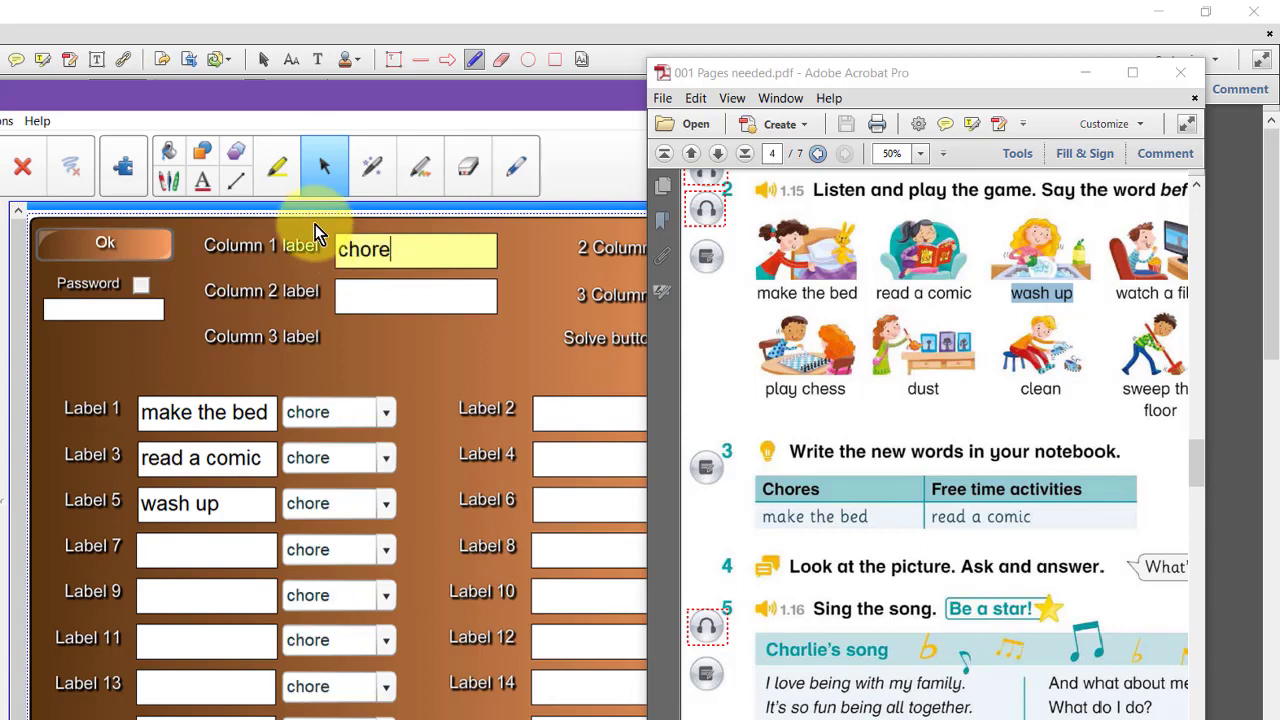
left_click(361, 296)
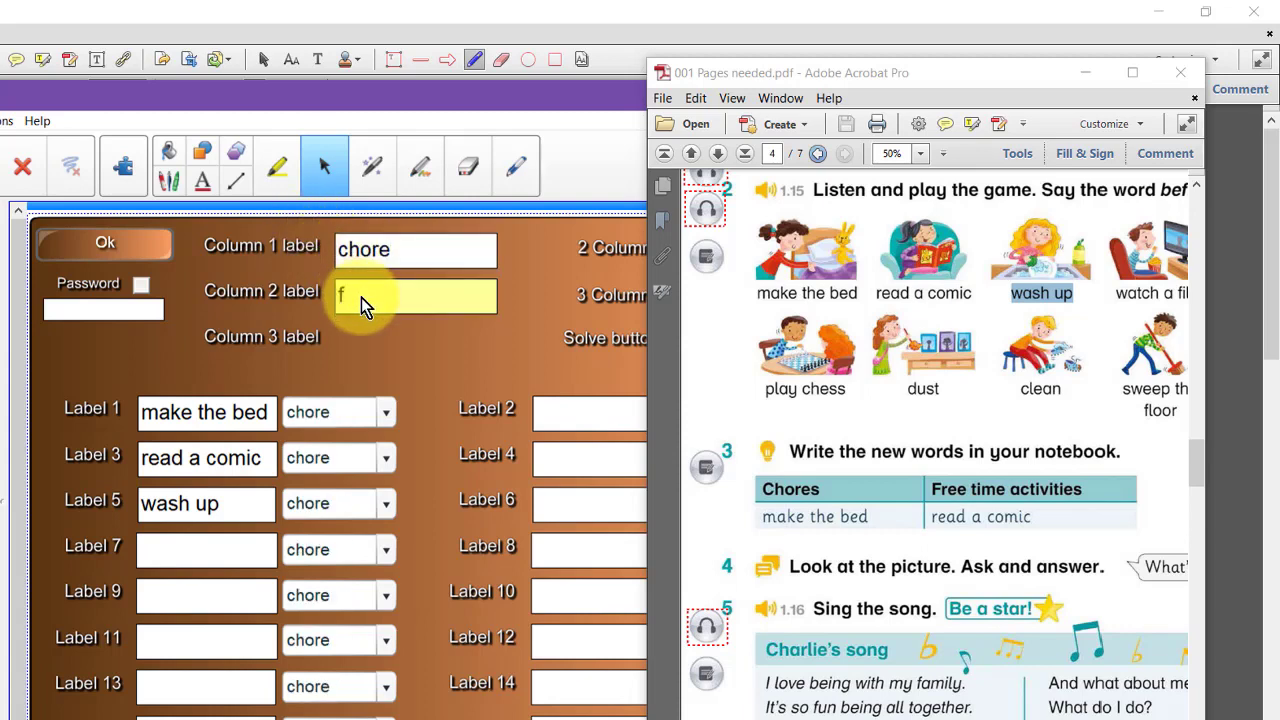
type("free time")
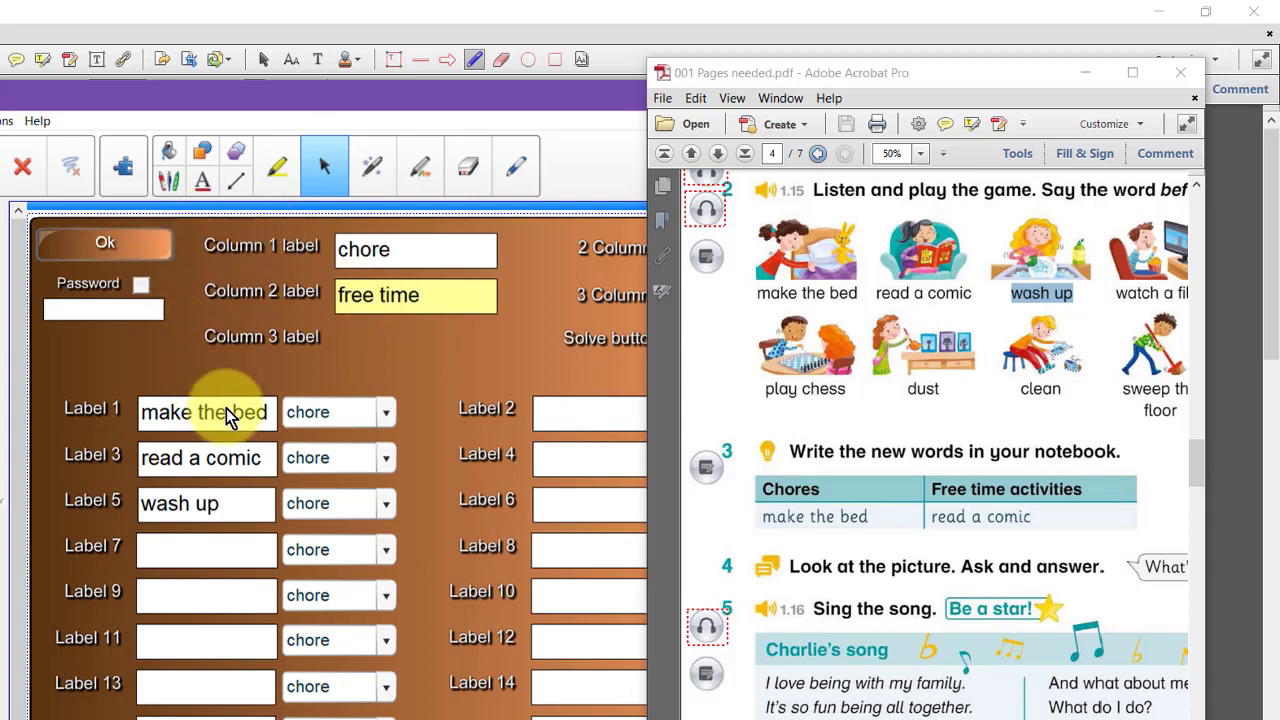
left_click(387, 458)
left_click(348, 522)
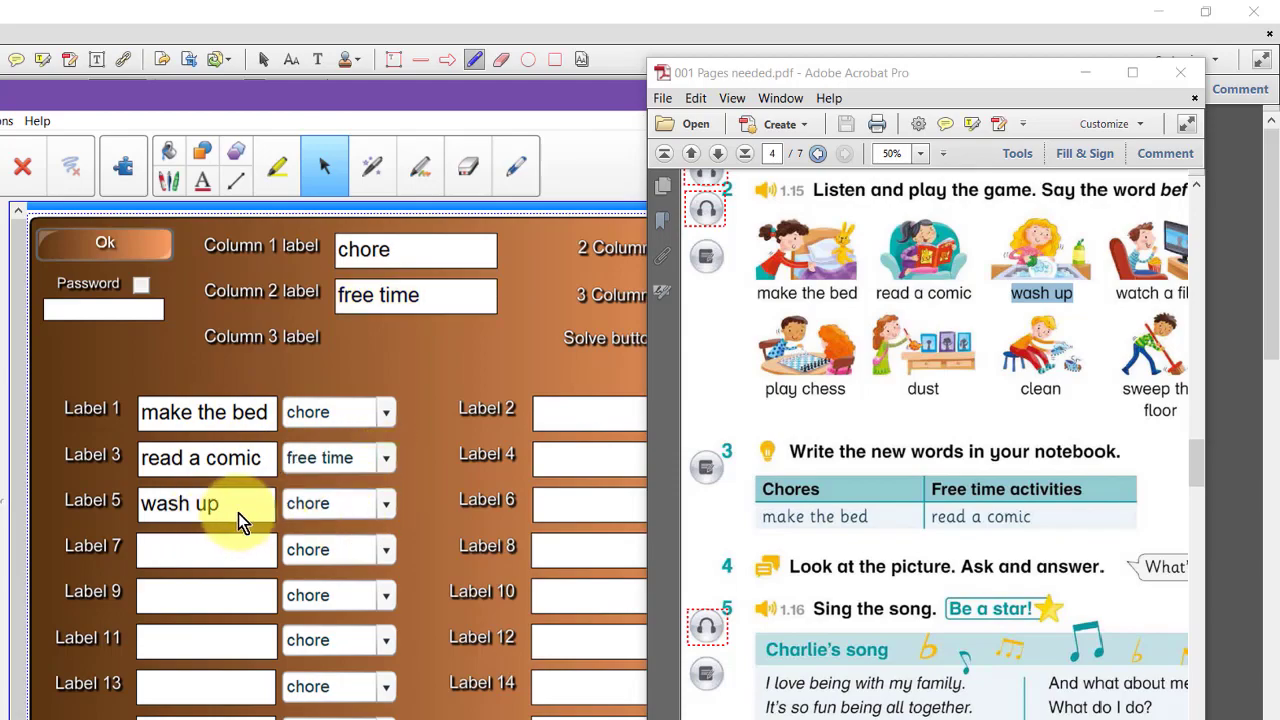
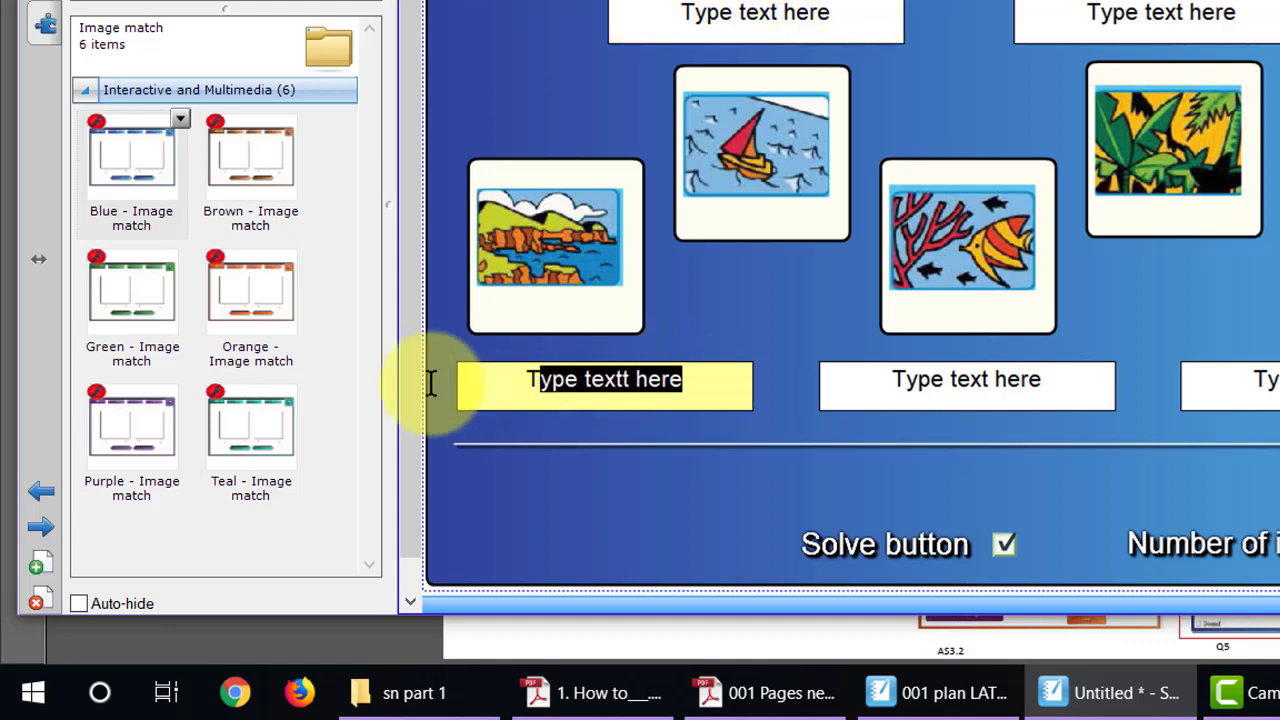
- Replace the placeholder caption under the rocky shoreline picture in the image match with the coast
key("BackSpace")
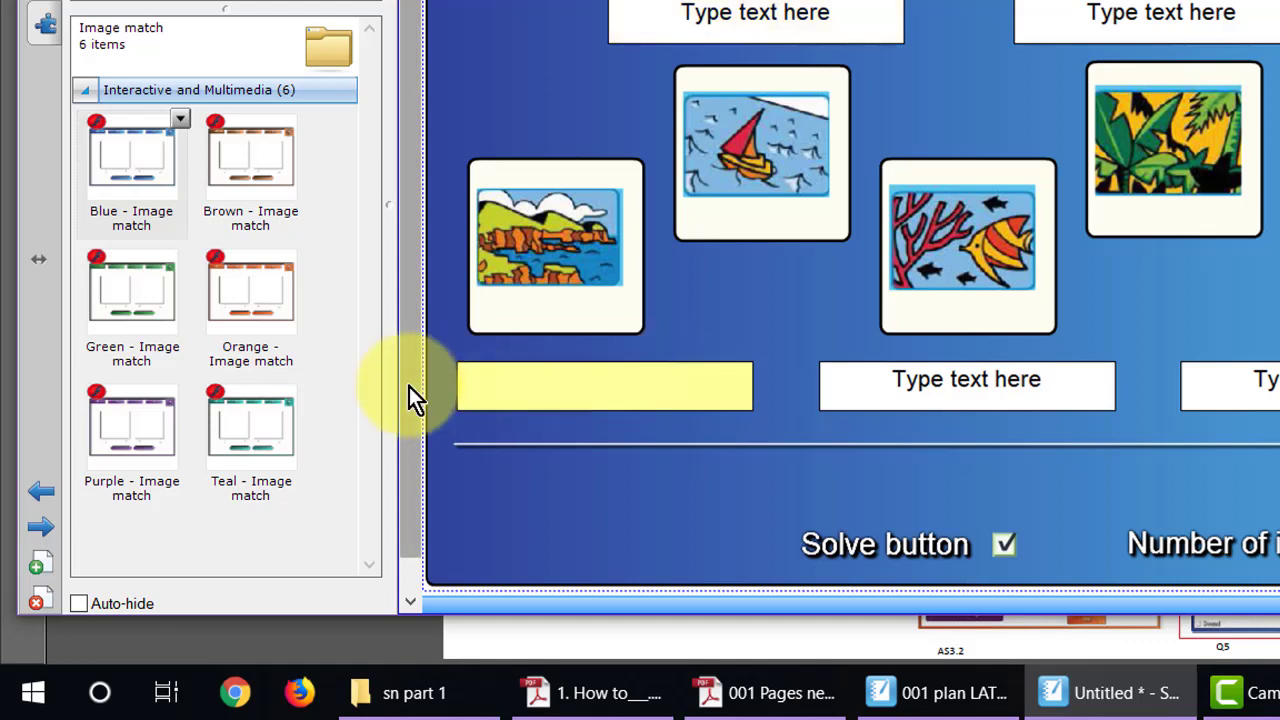
type("the coral")
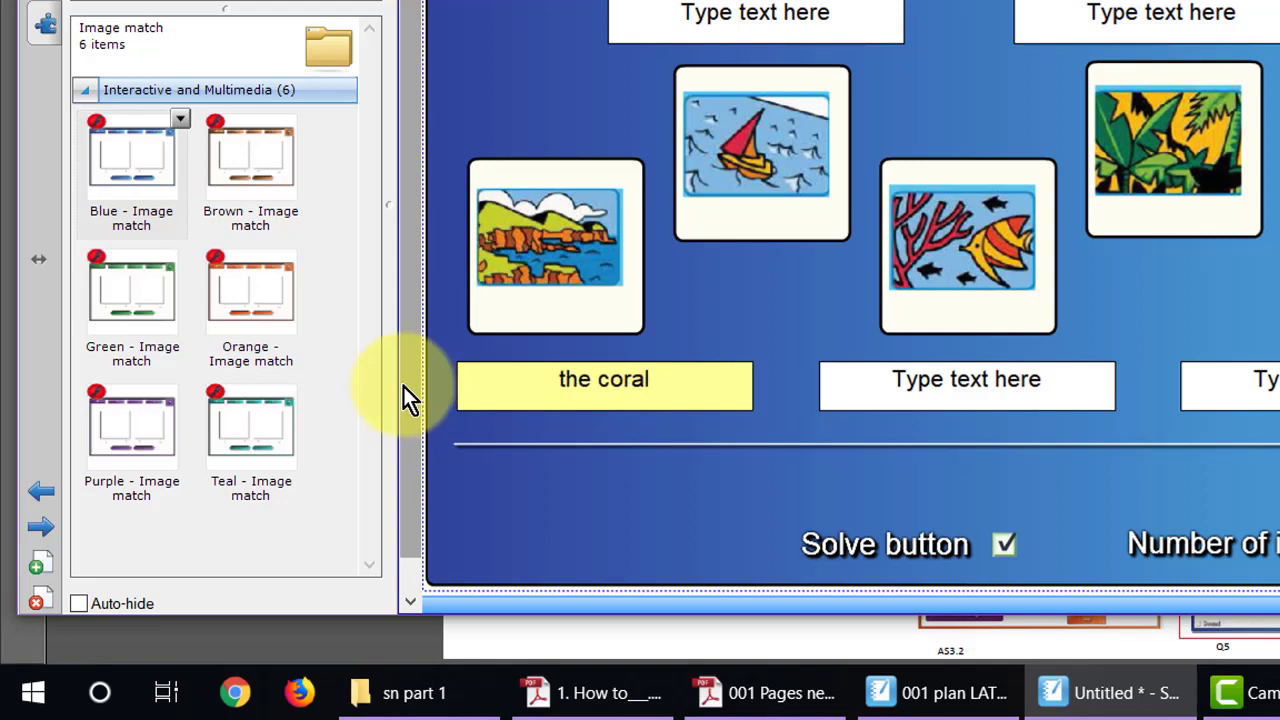
key("BackSpace")
key("BackSpace")
key("BackSpace")
type("ast")
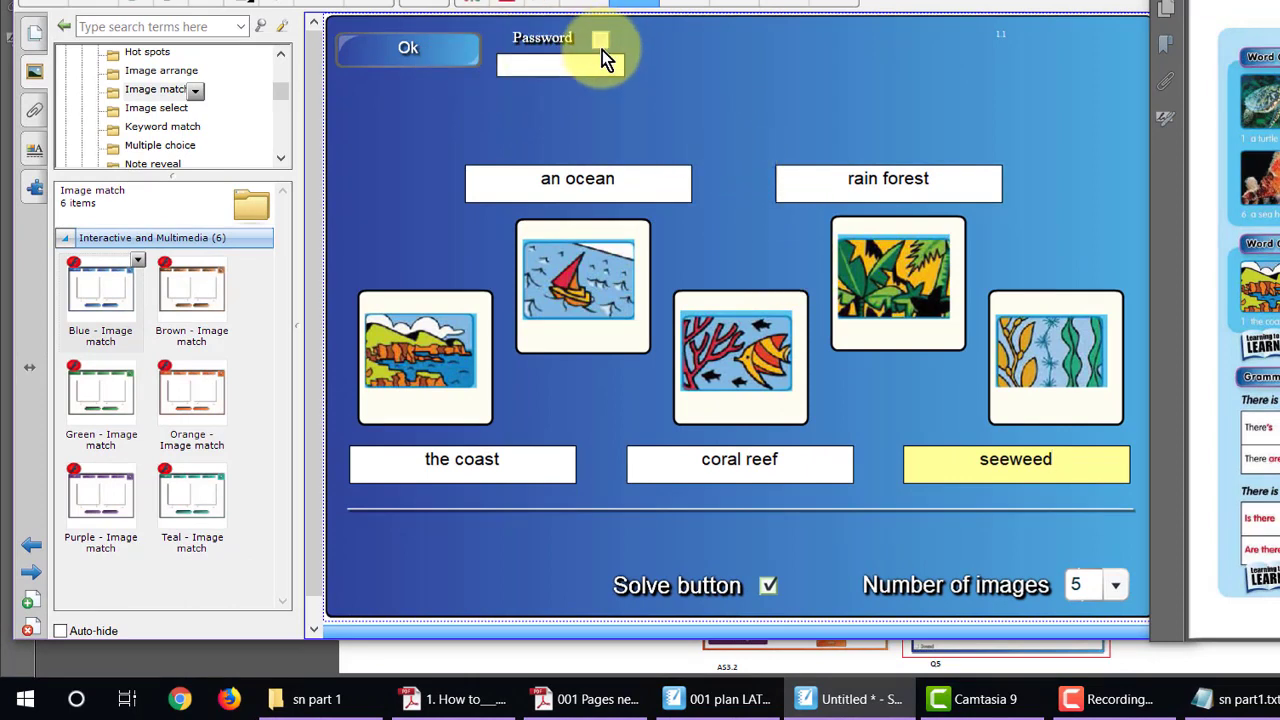
- Finish editing the image match and test it by solving, resetting, and placing the coast under its picture with answer checking on
left_click(408, 52)
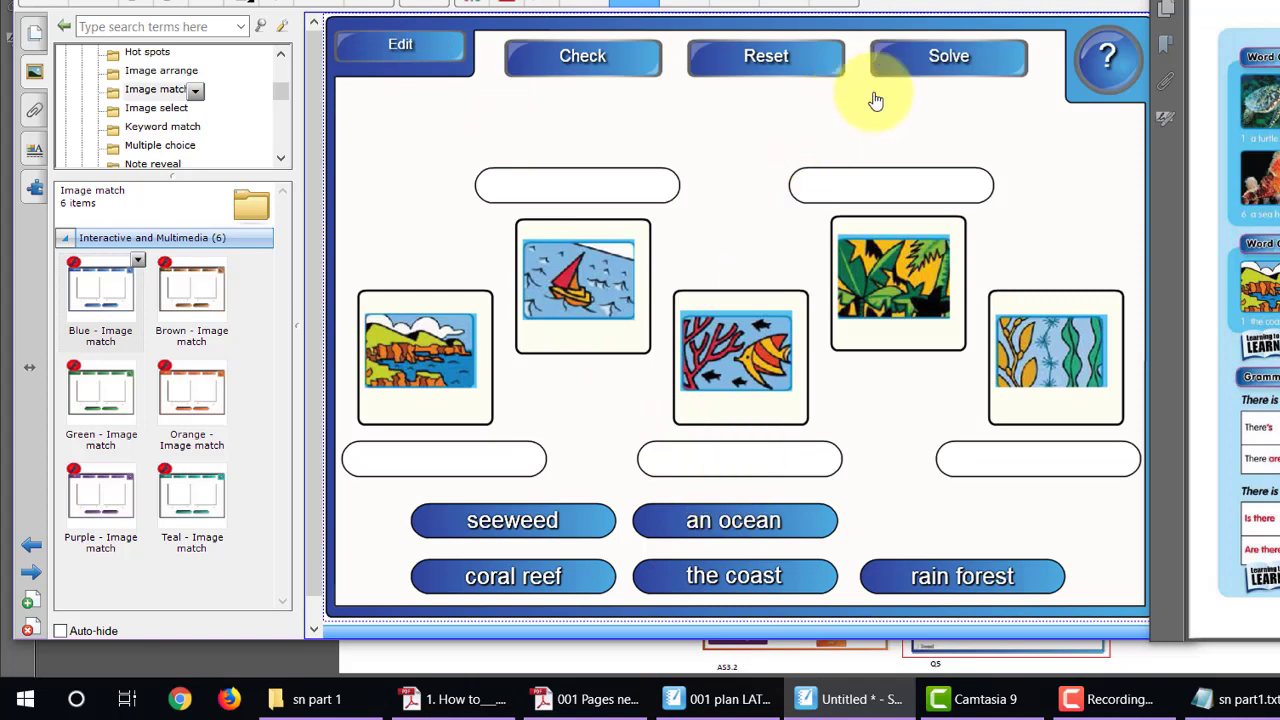
left_click(928, 60)
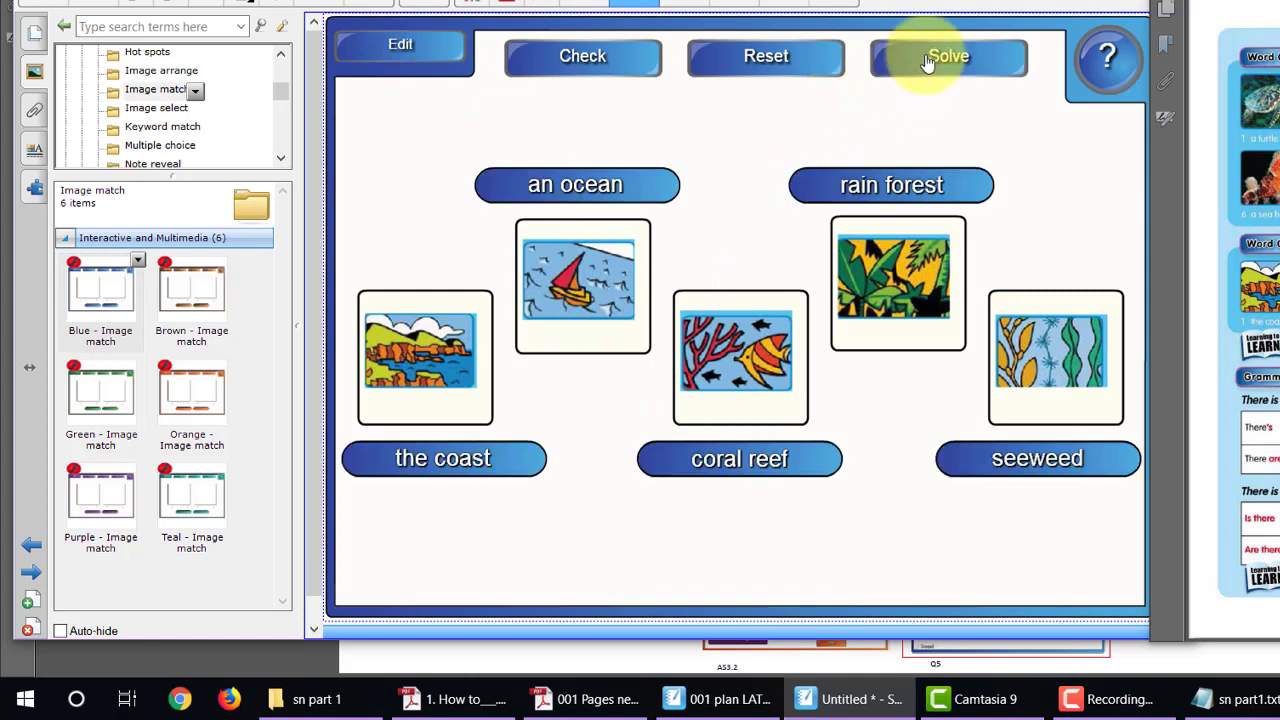
left_click(766, 60)
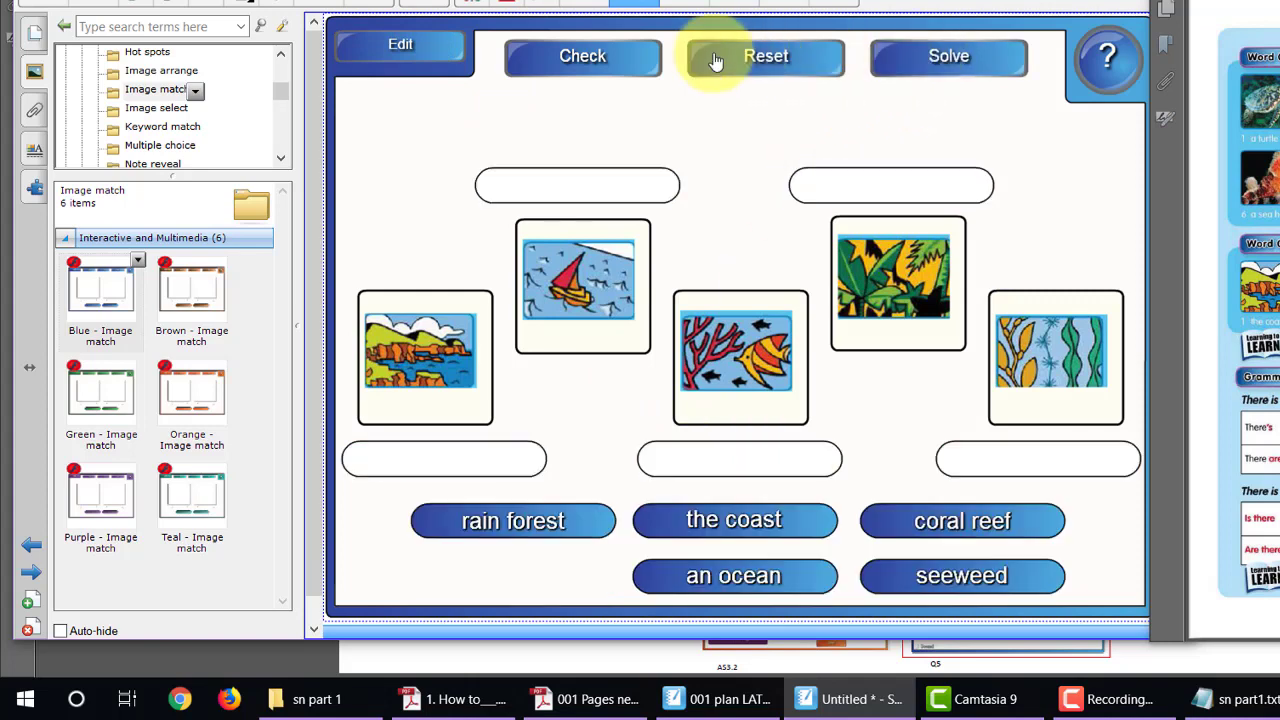
left_click(578, 57)
left_click_drag(743, 523, 471, 457)
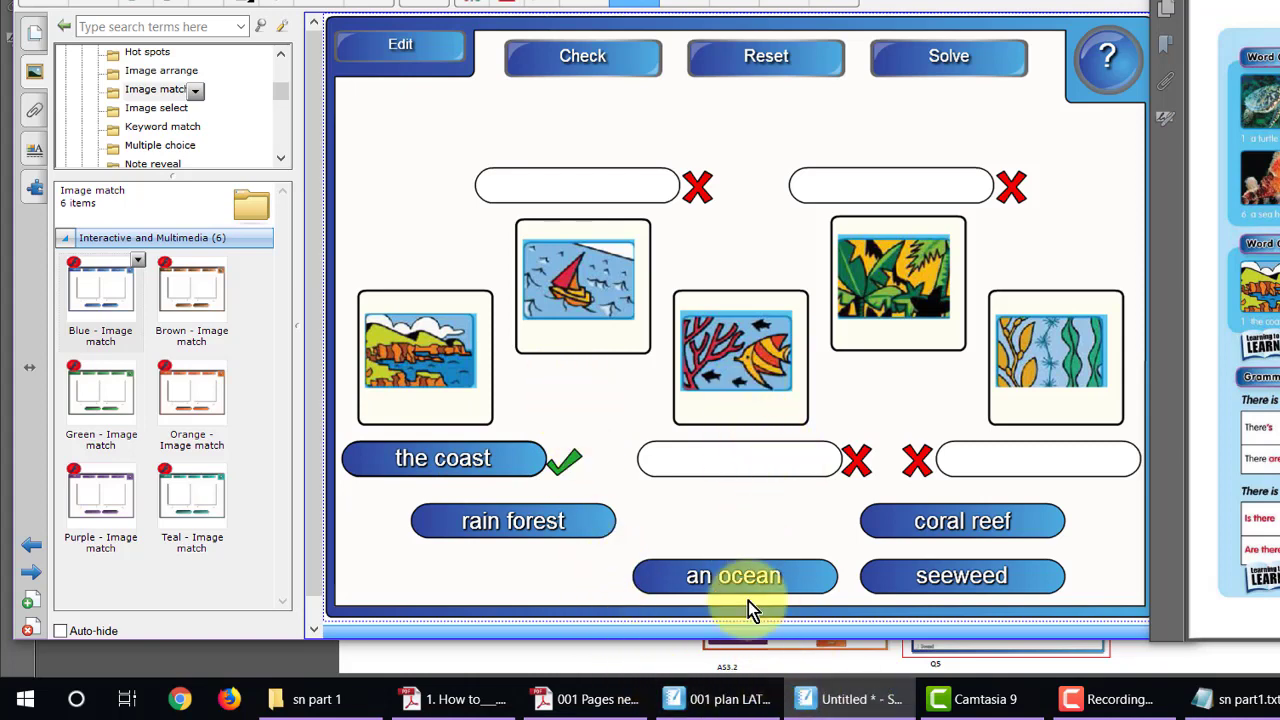
- Switch to the How to PDF in Acrobat and draw a tick beside Image match in the activity list
left_click(457, 699)
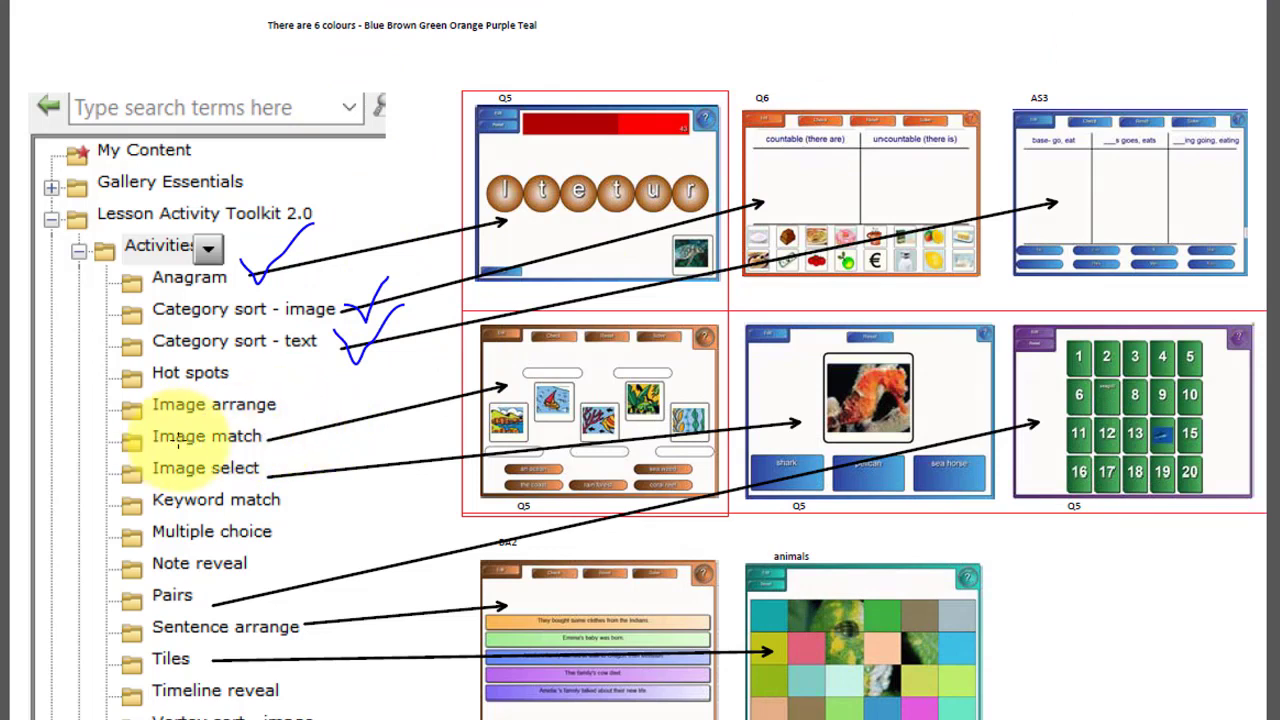
left_click_drag(268, 434, 304, 404)
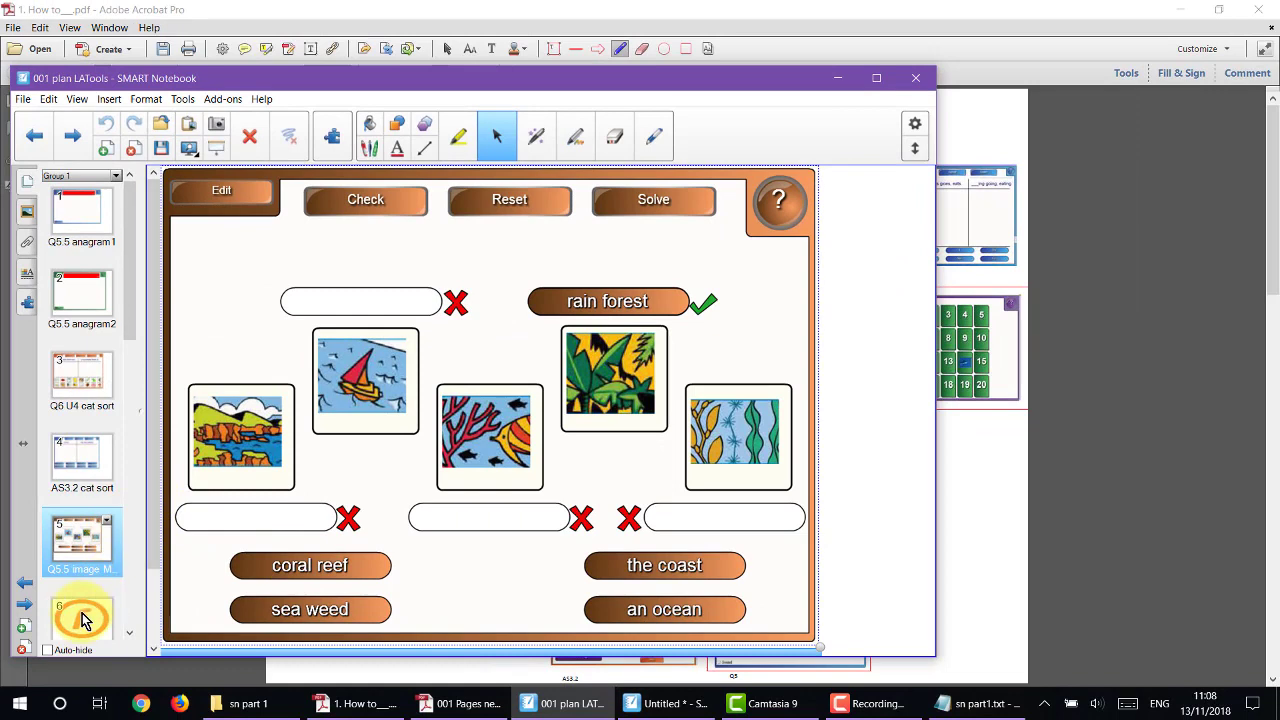
- Open the Q5.5 image select page in 001 plan LATools and try it, answering pelican, shark and octopus
left_click(84, 620)
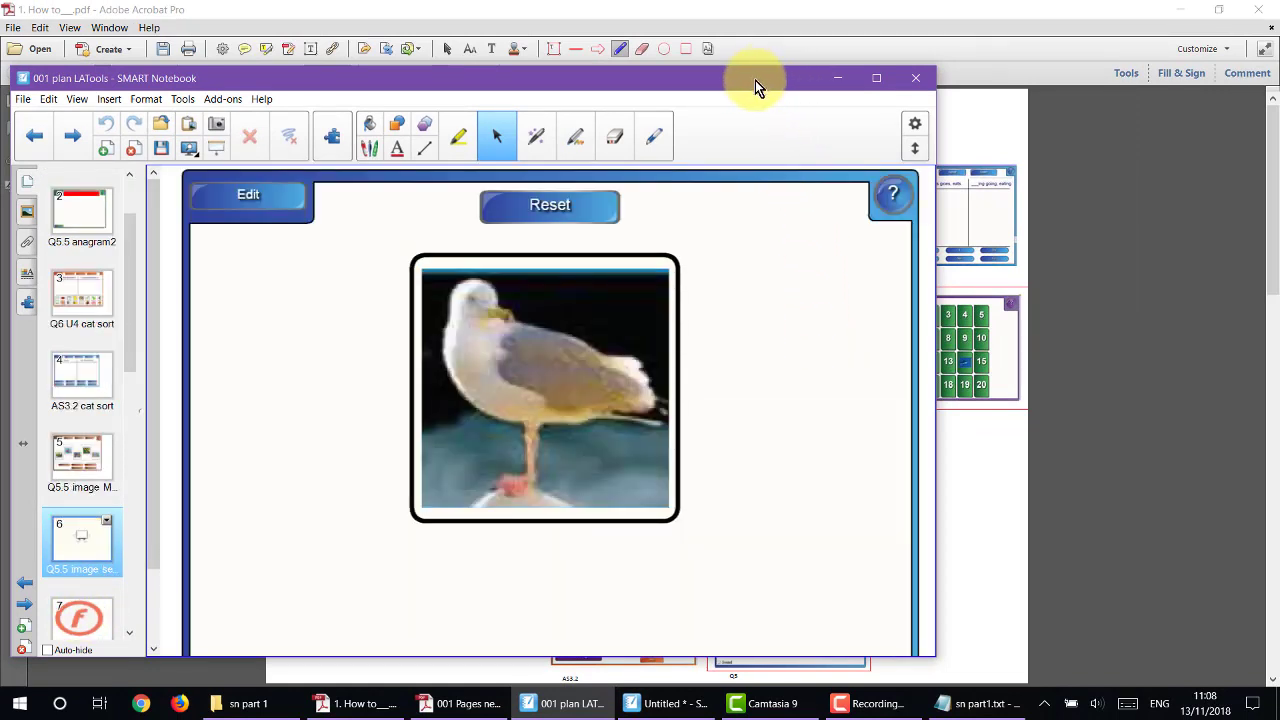
left_click_drag(755, 80, 765, 47)
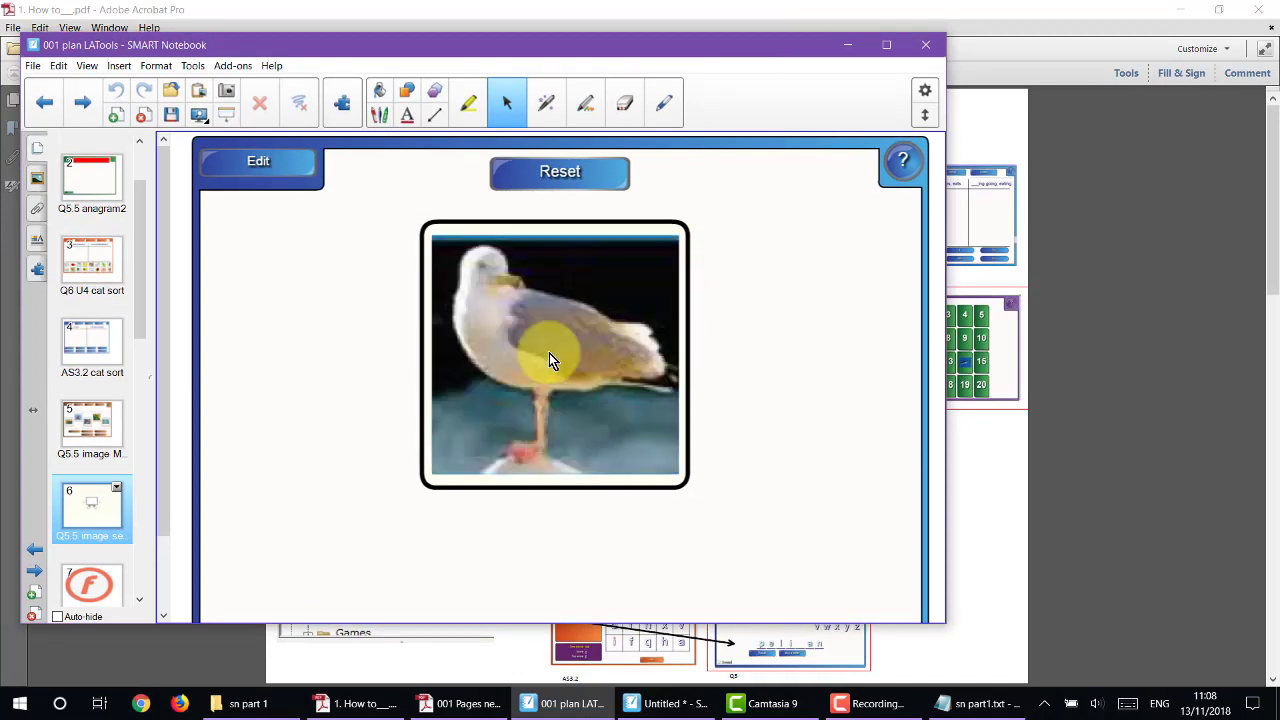
left_click(549, 355)
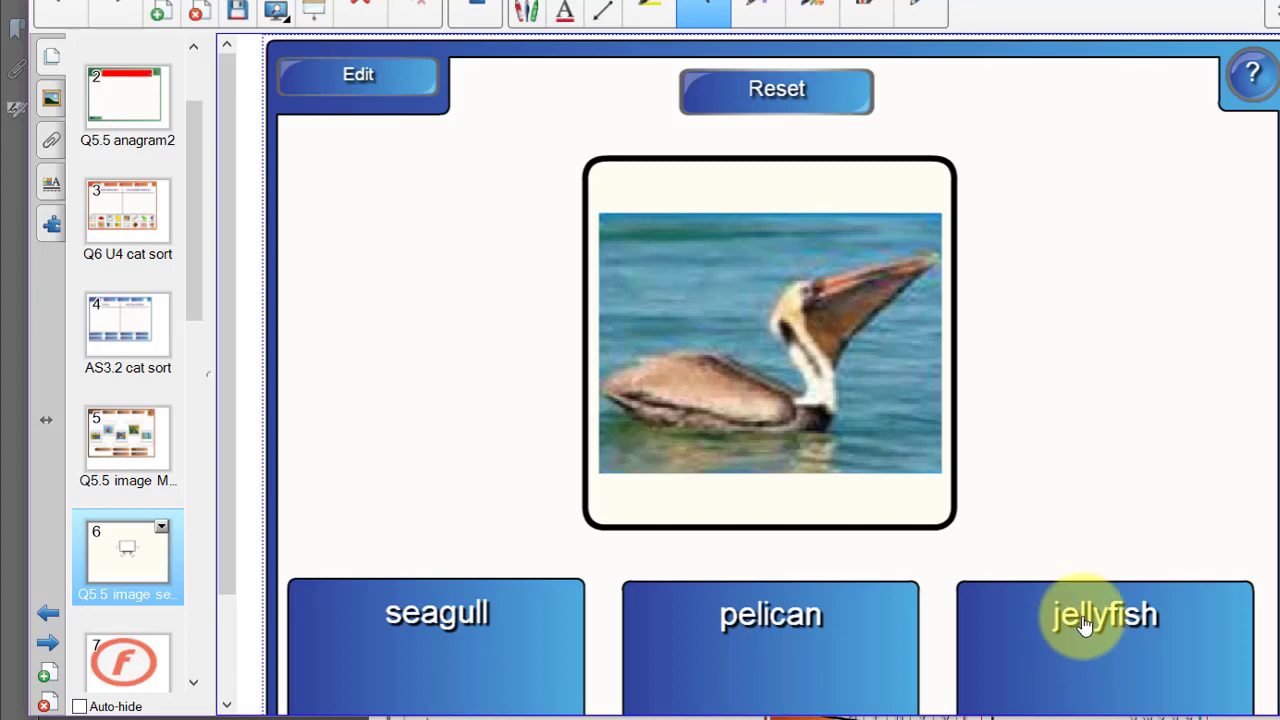
left_click(808, 618)
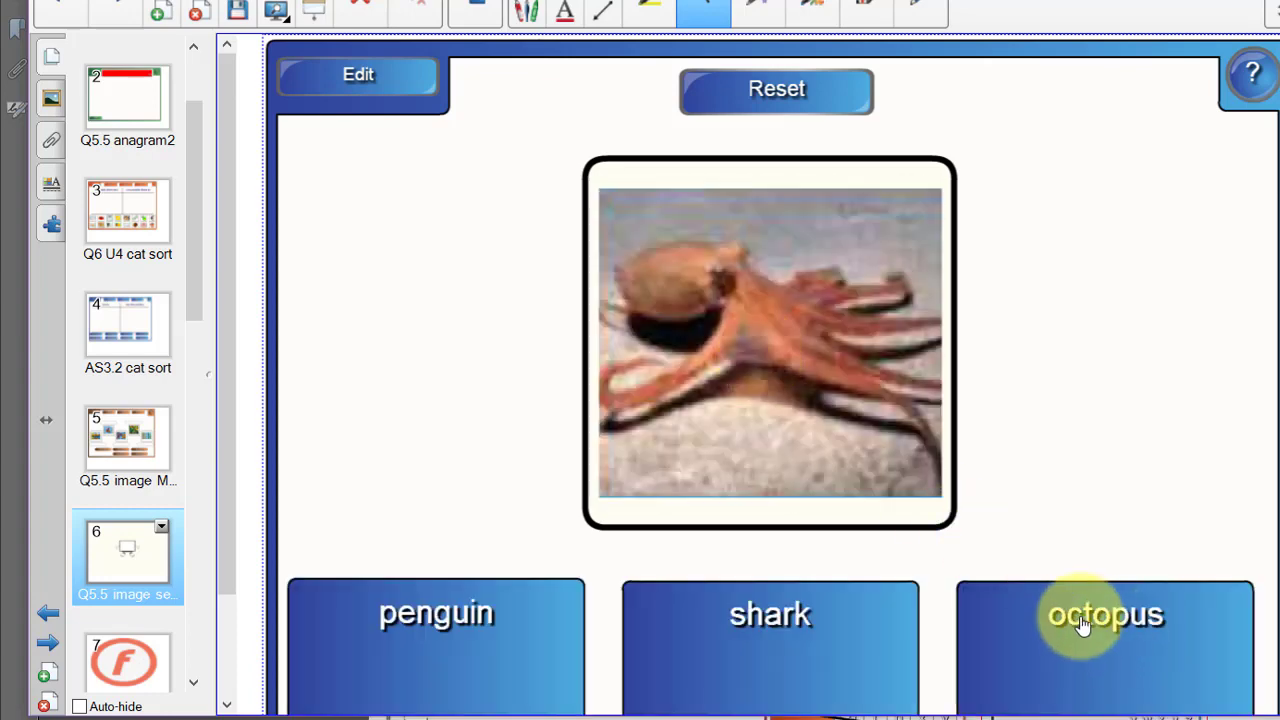
left_click(740, 617)
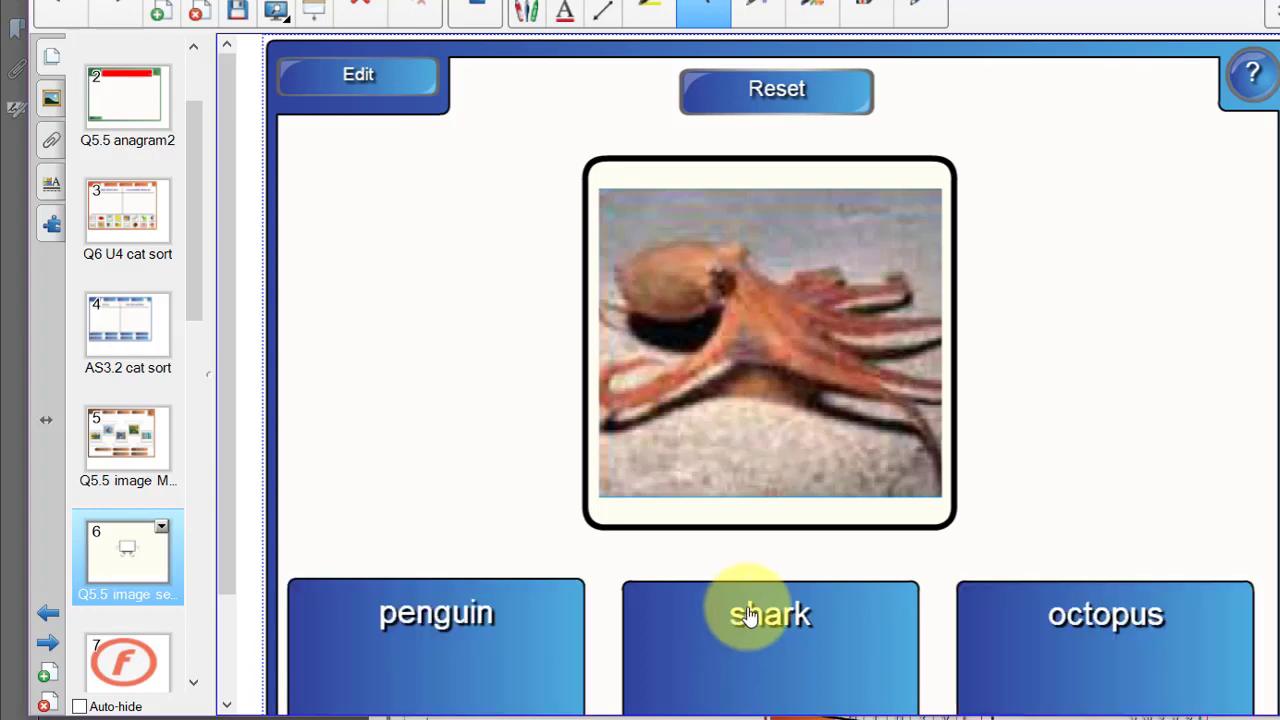
left_click(1070, 619)
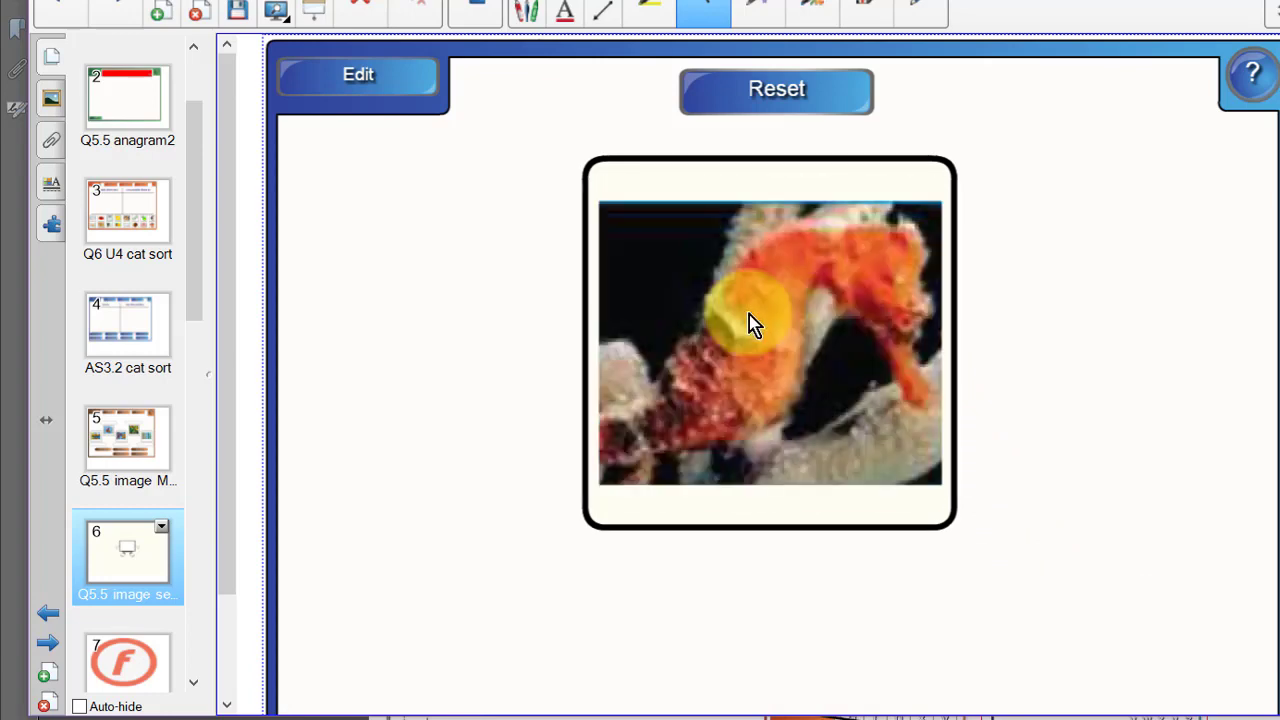
- Open the sea animal image select for editing and look through its answer modes, Label Select and Handwriting
left_click(360, 78)
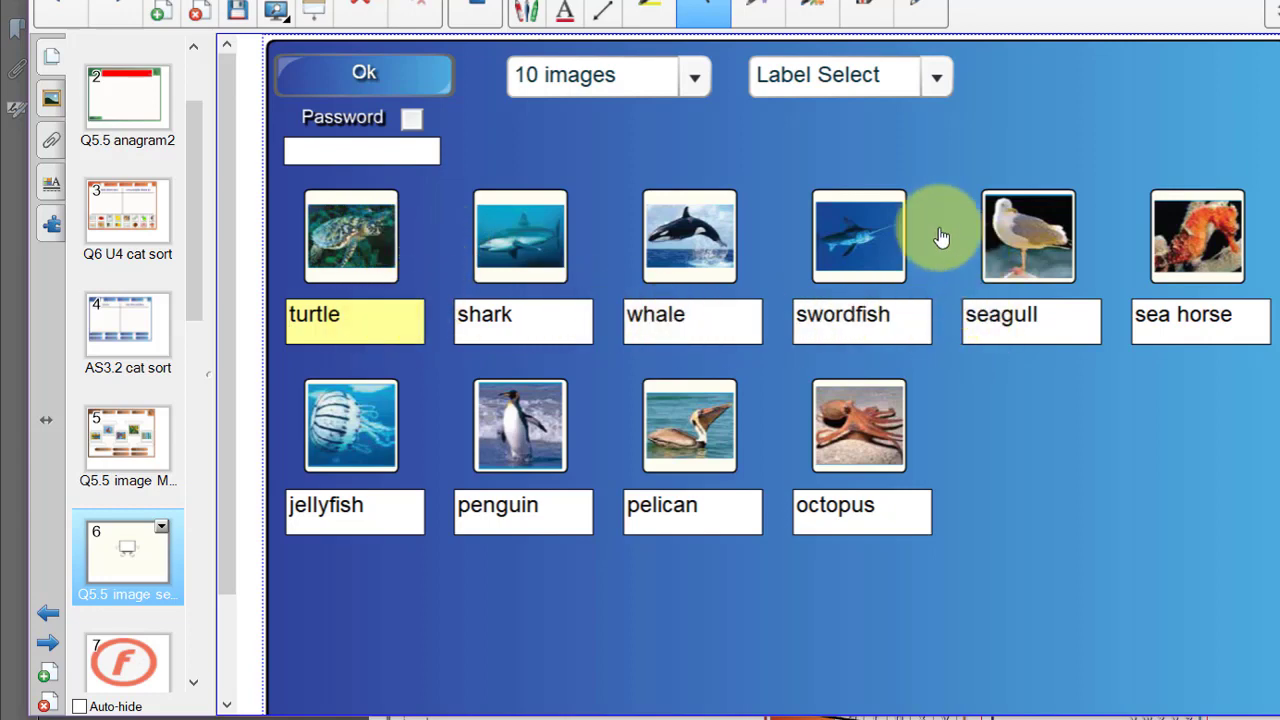
left_click(935, 82)
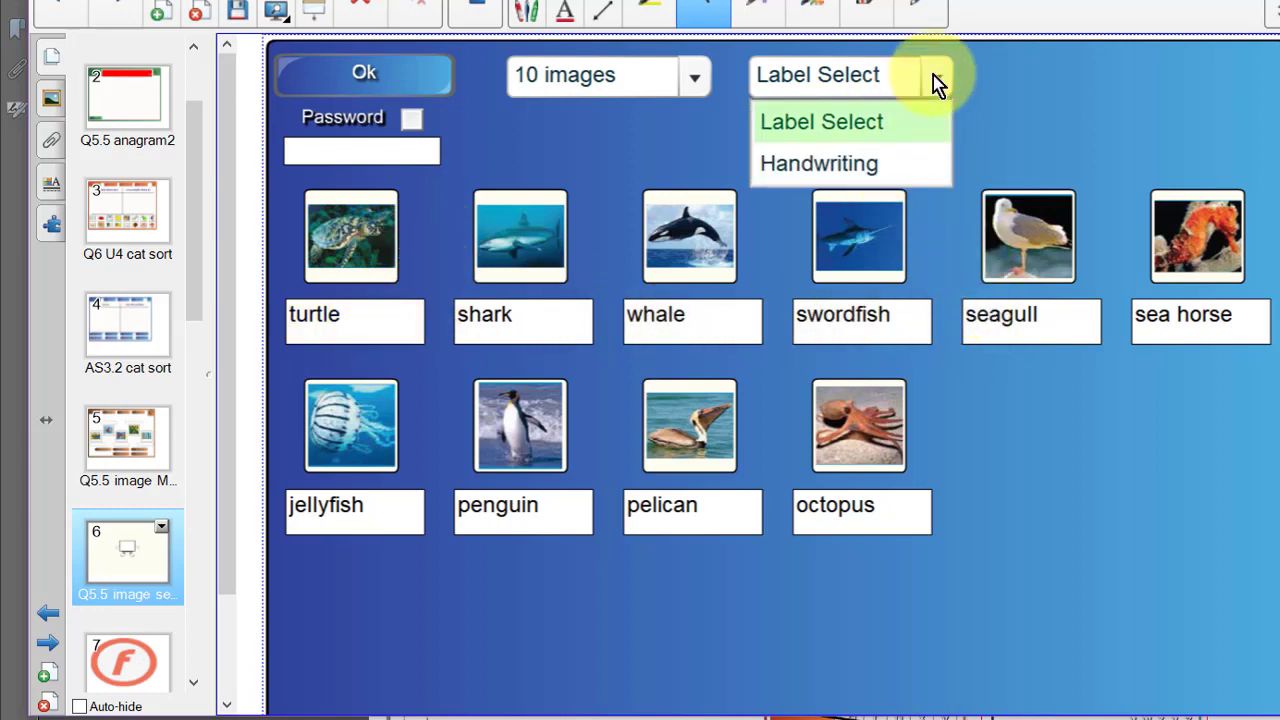
left_click(935, 82)
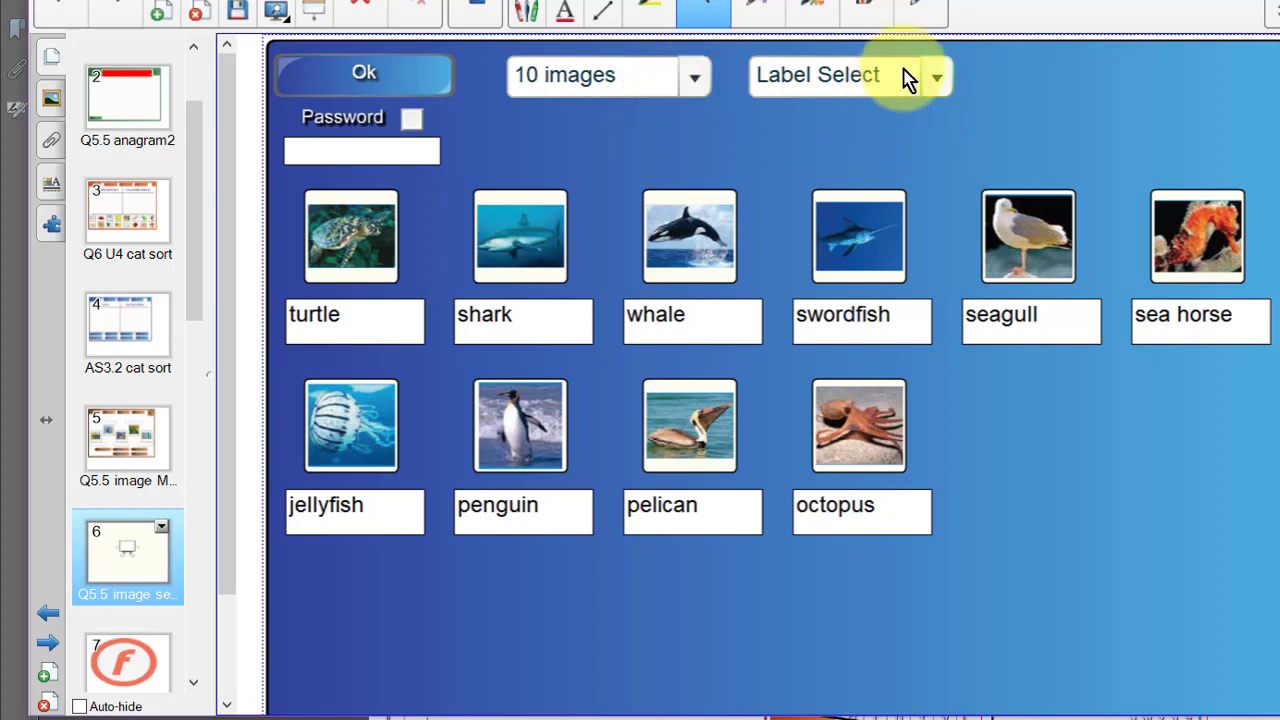
left_click(938, 82)
left_click(938, 82)
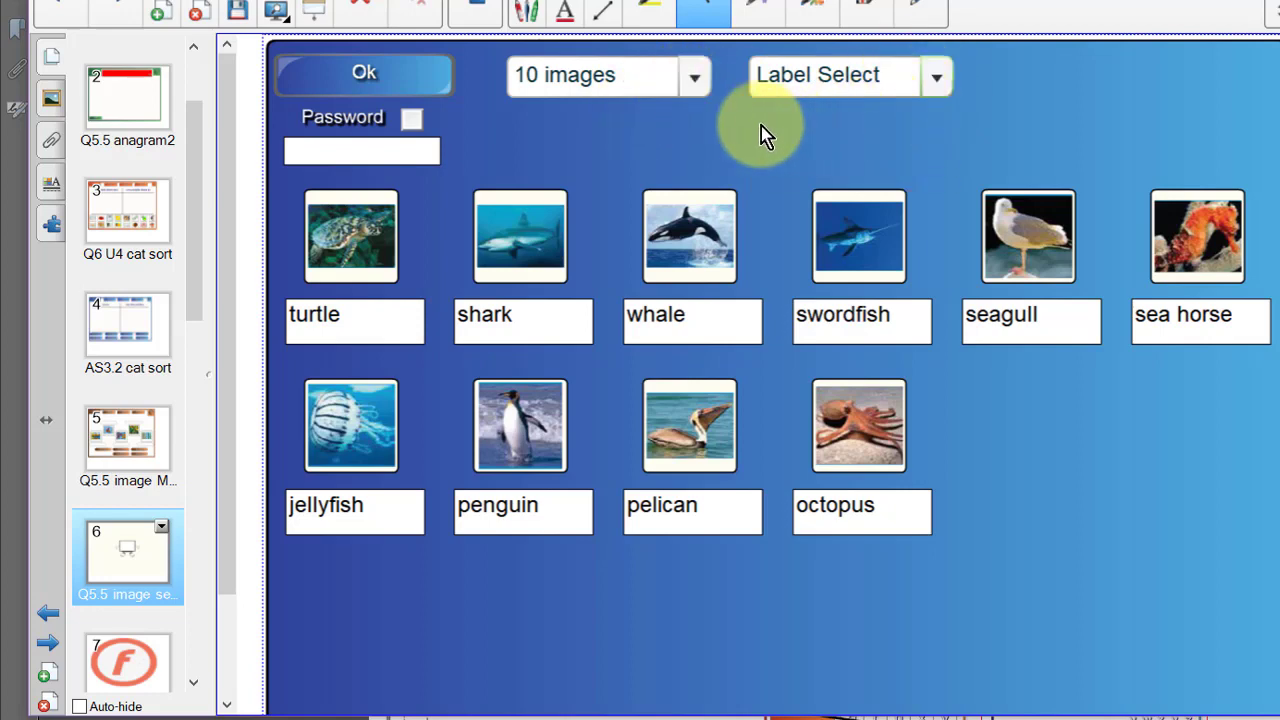
left_click(933, 84)
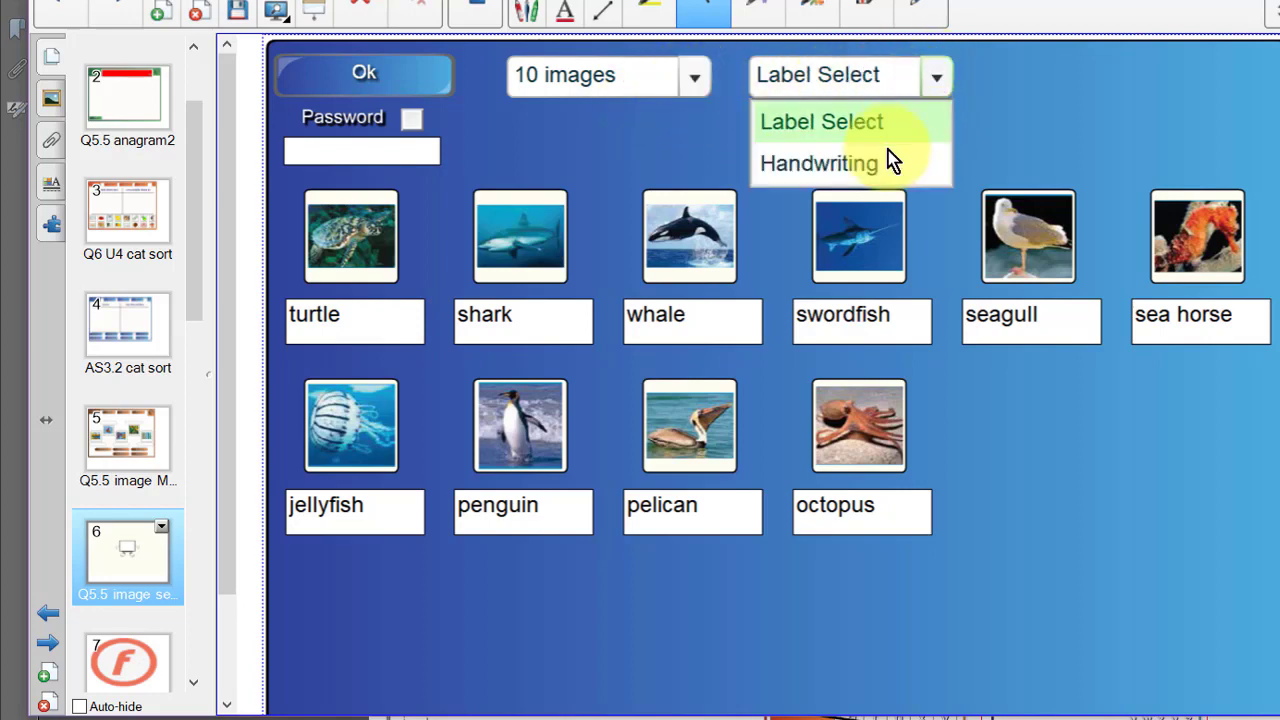
left_click(940, 80)
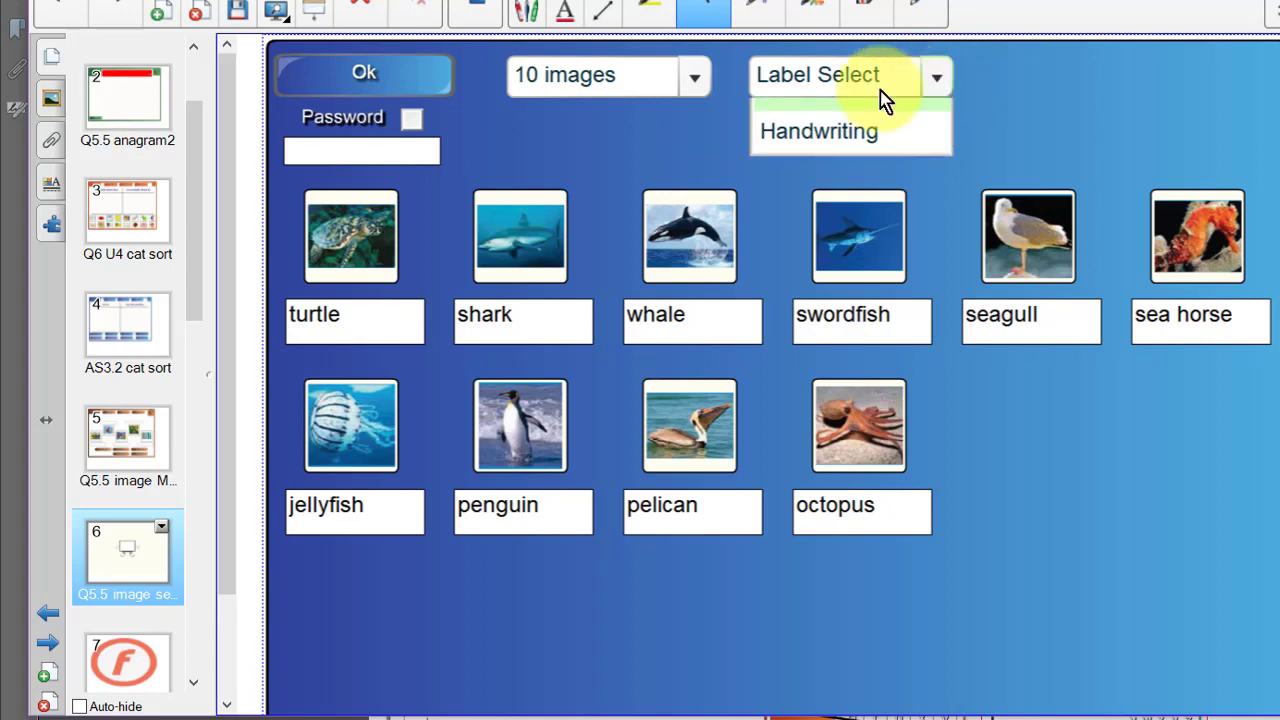
- Look through the available image counts up to 18, keep 10 images, and finish editing the image select
left_click(697, 80)
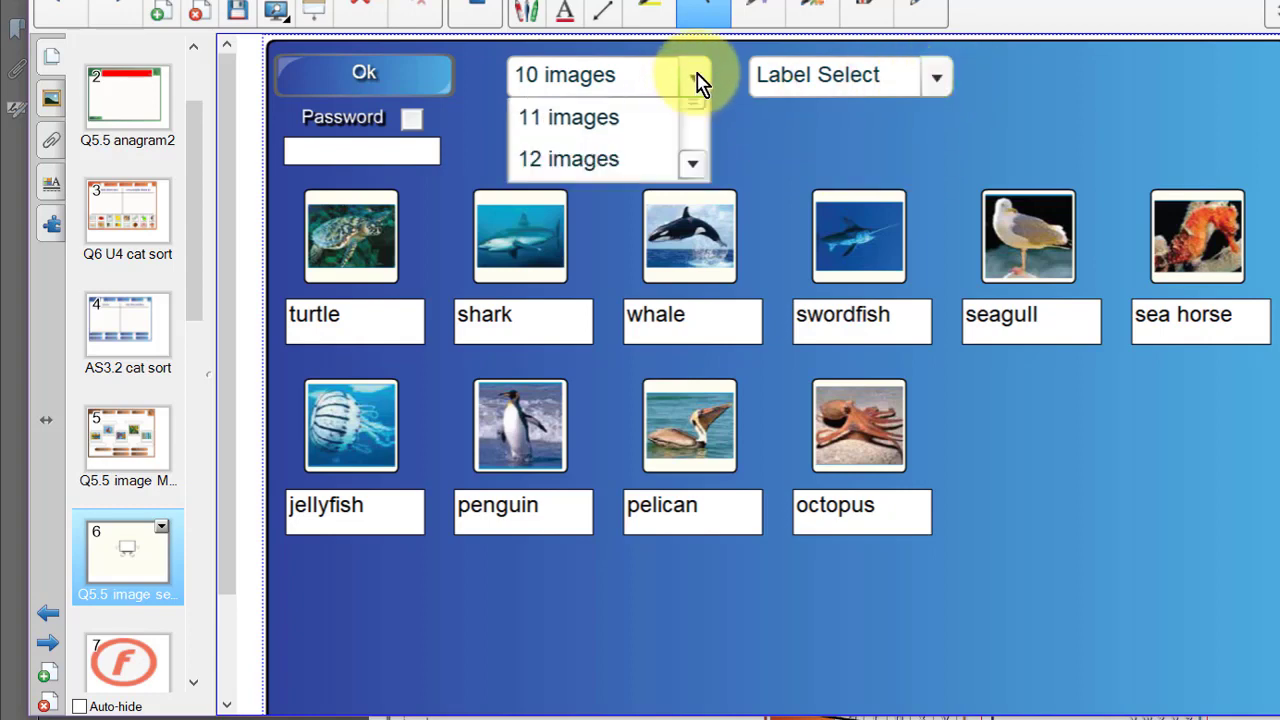
scroll(697, 213, "down", 2)
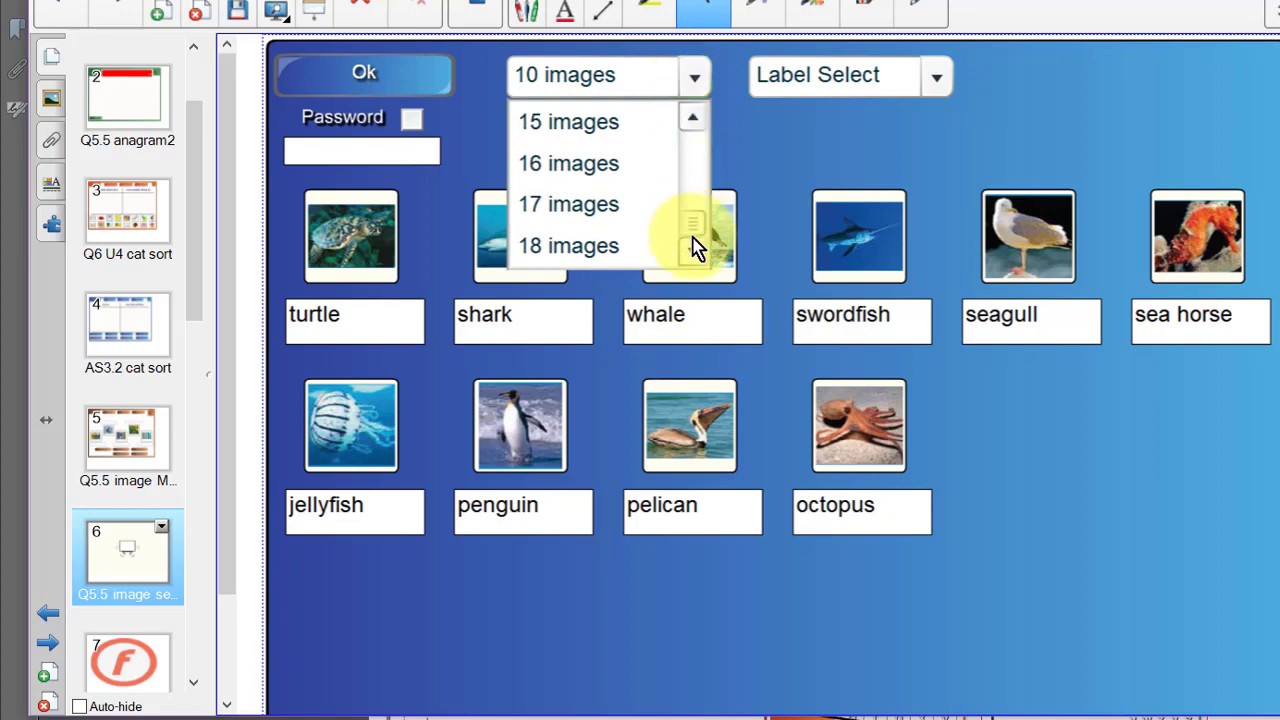
scroll(695, 200, "up", 4)
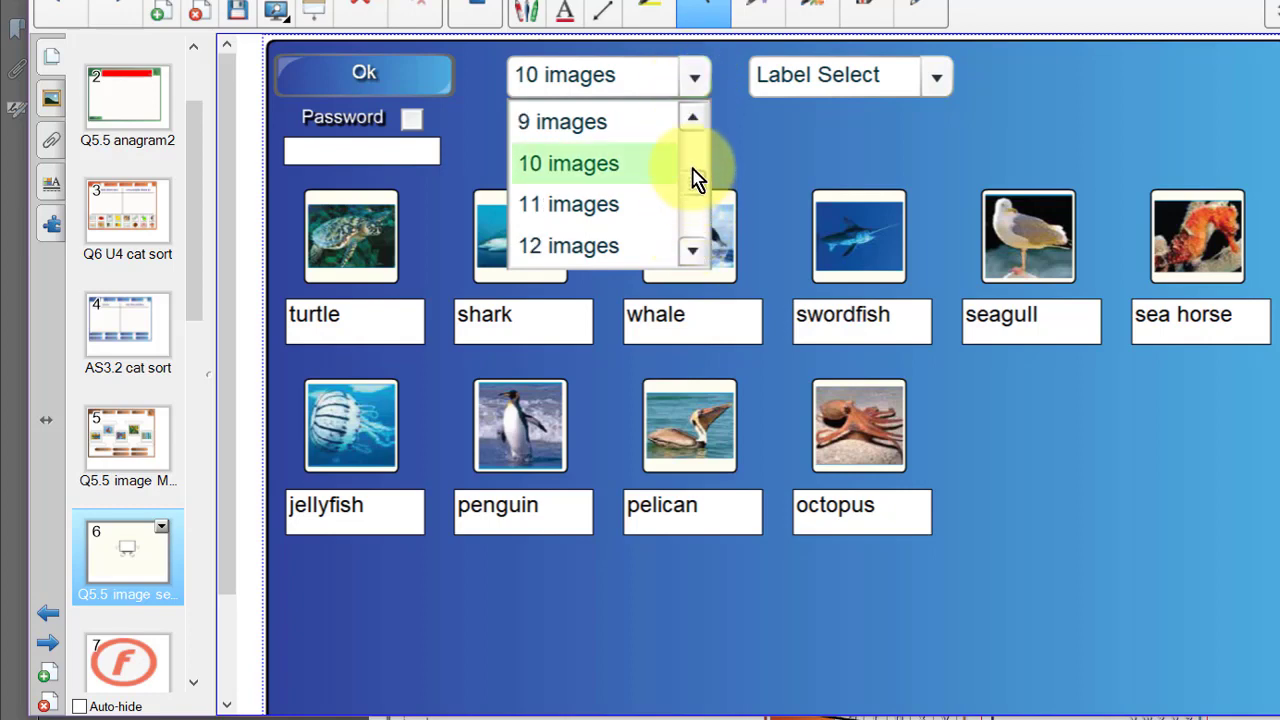
scroll(694, 177, "down", 2)
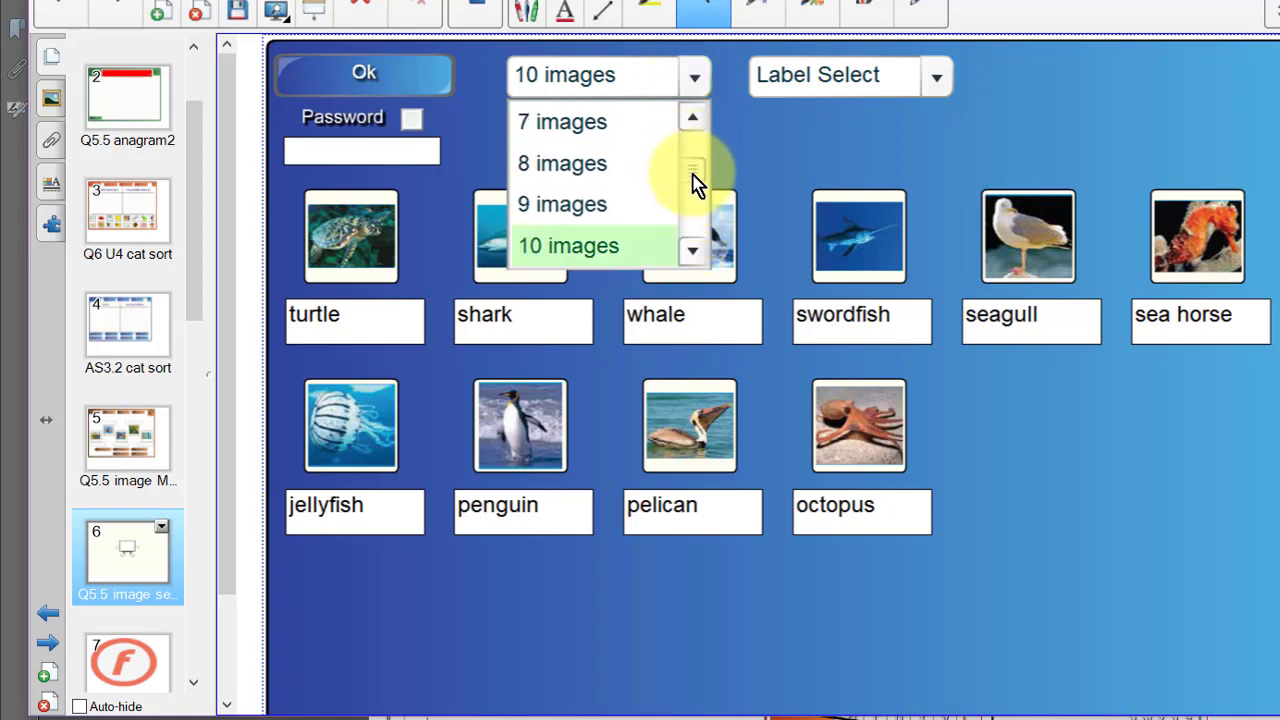
left_click(695, 80)
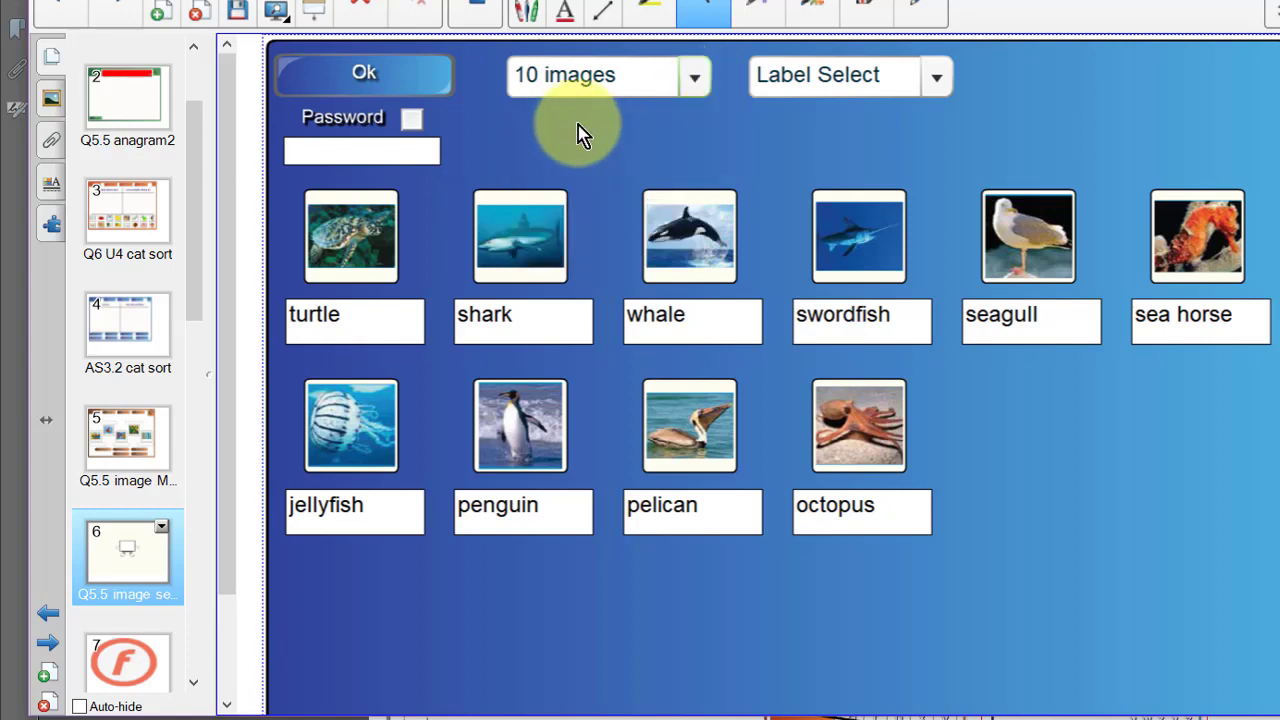
left_click(365, 76)
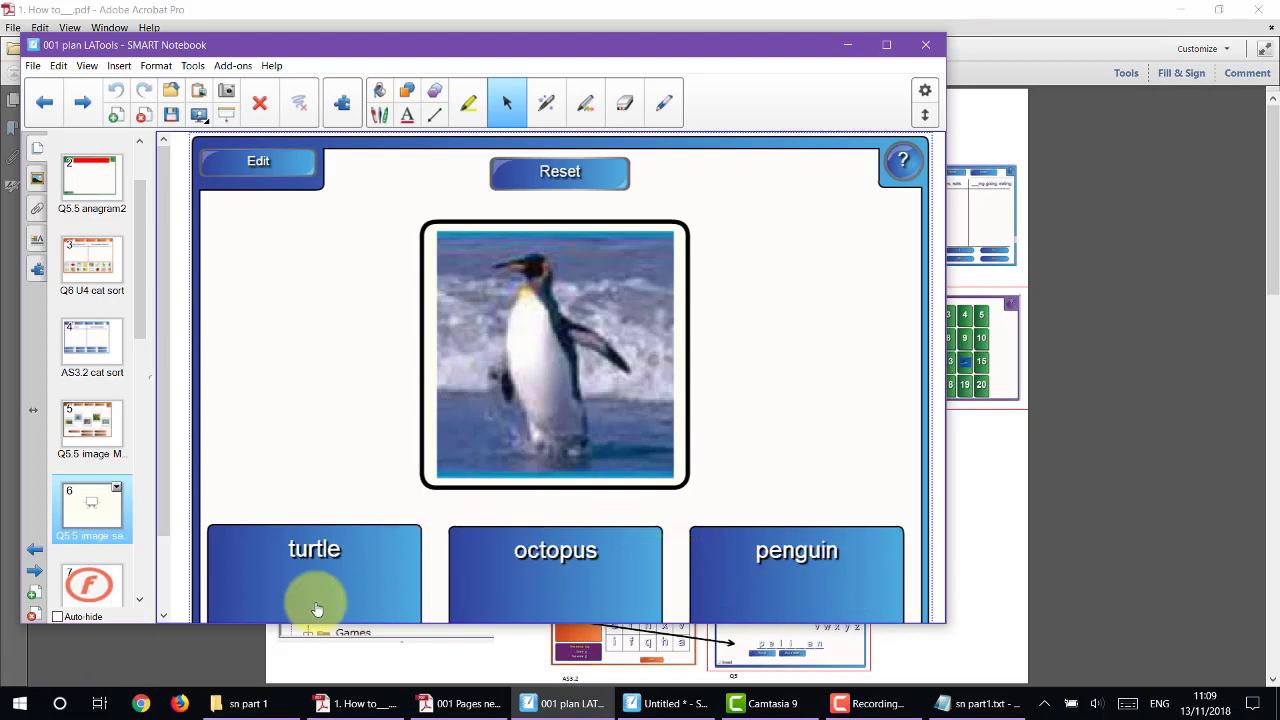
- Open a blank Notepad window and widen it to cover the answer labels beneath the penguin picture
left_click(22, 706)
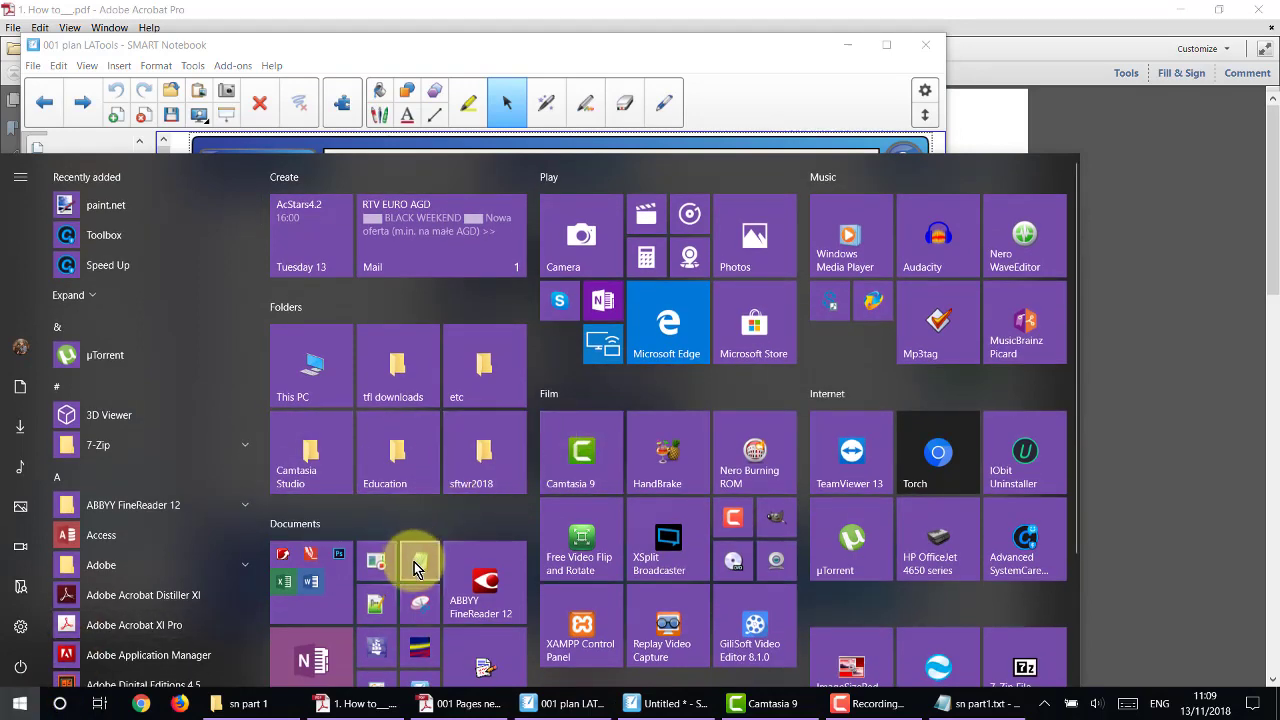
left_click(416, 568)
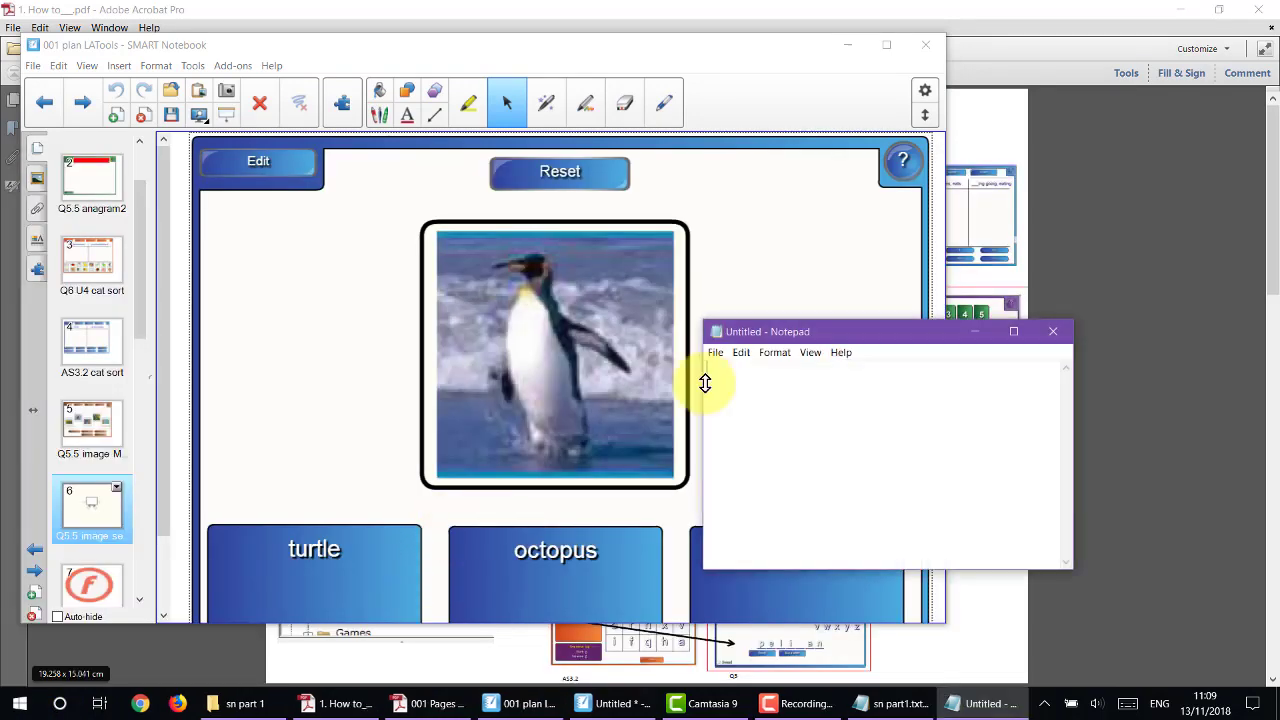
left_click_drag(840, 333, 337, 492)
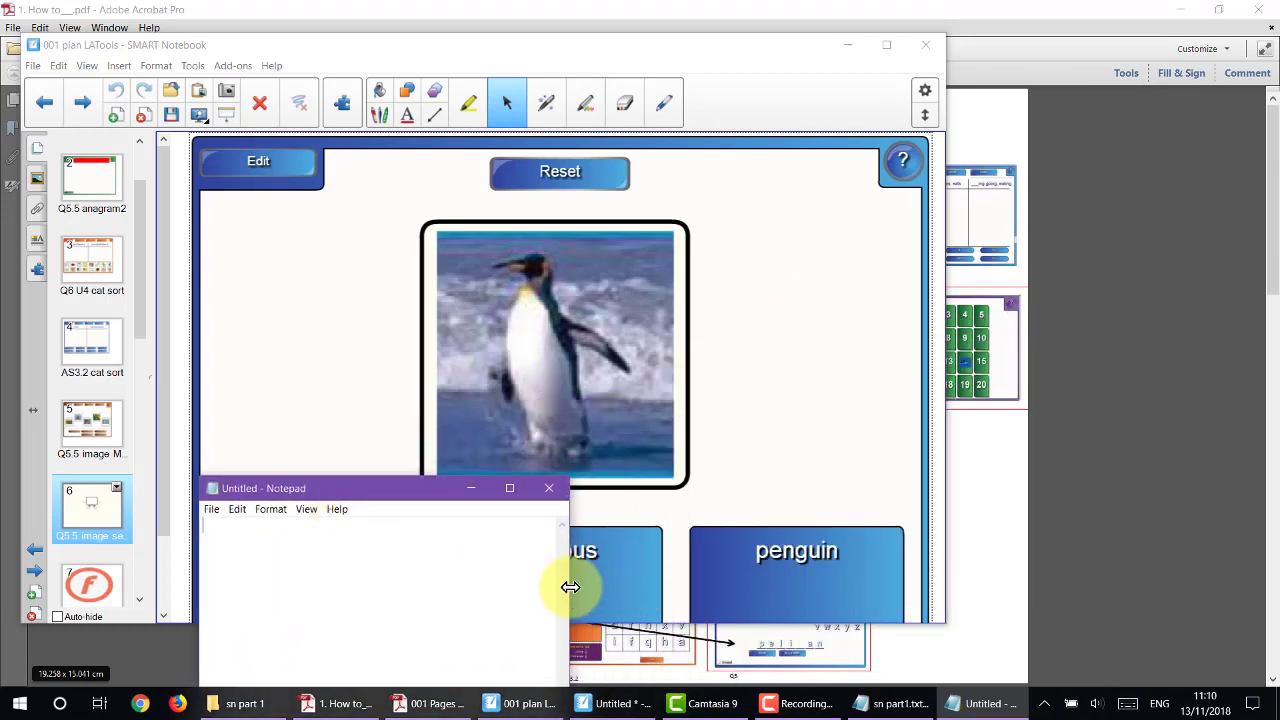
left_click_drag(569, 588, 936, 573)
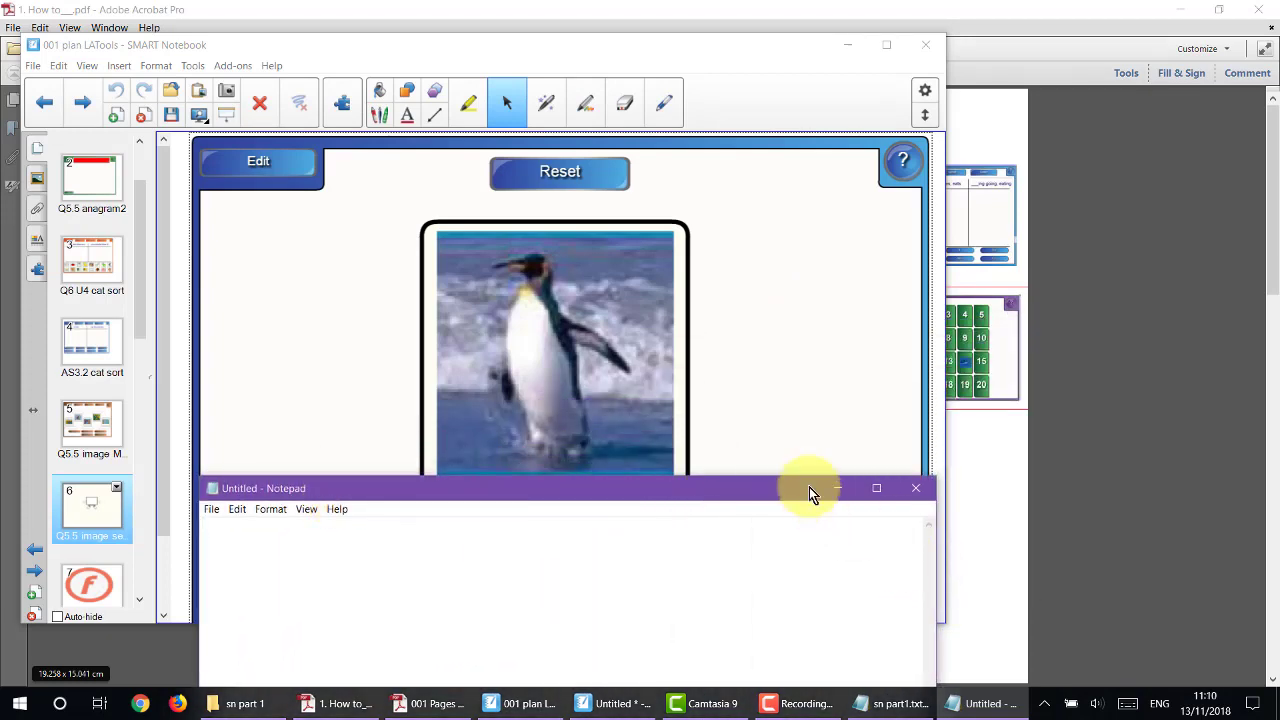
left_click_drag(793, 472, 758, 511)
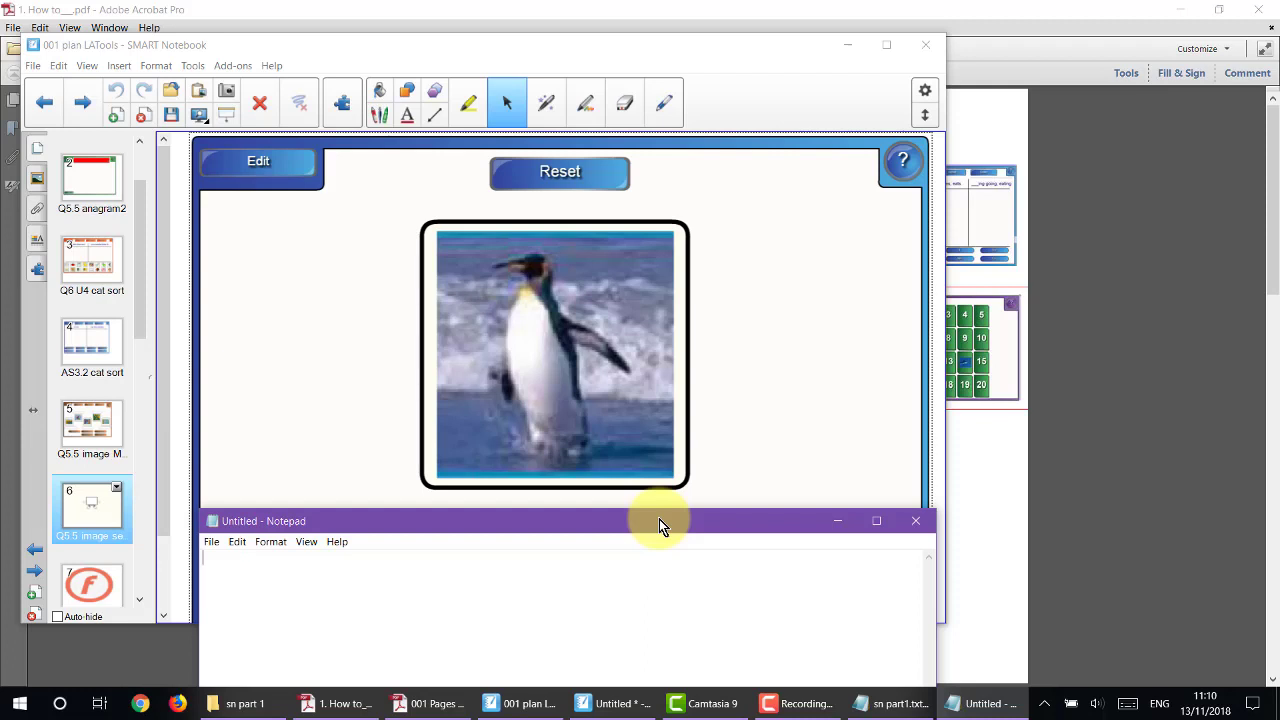
- Try the image select with Notepad hiding the labels, revealing them to answer penguin and octopus, and close Notepad
left_click(762, 439)
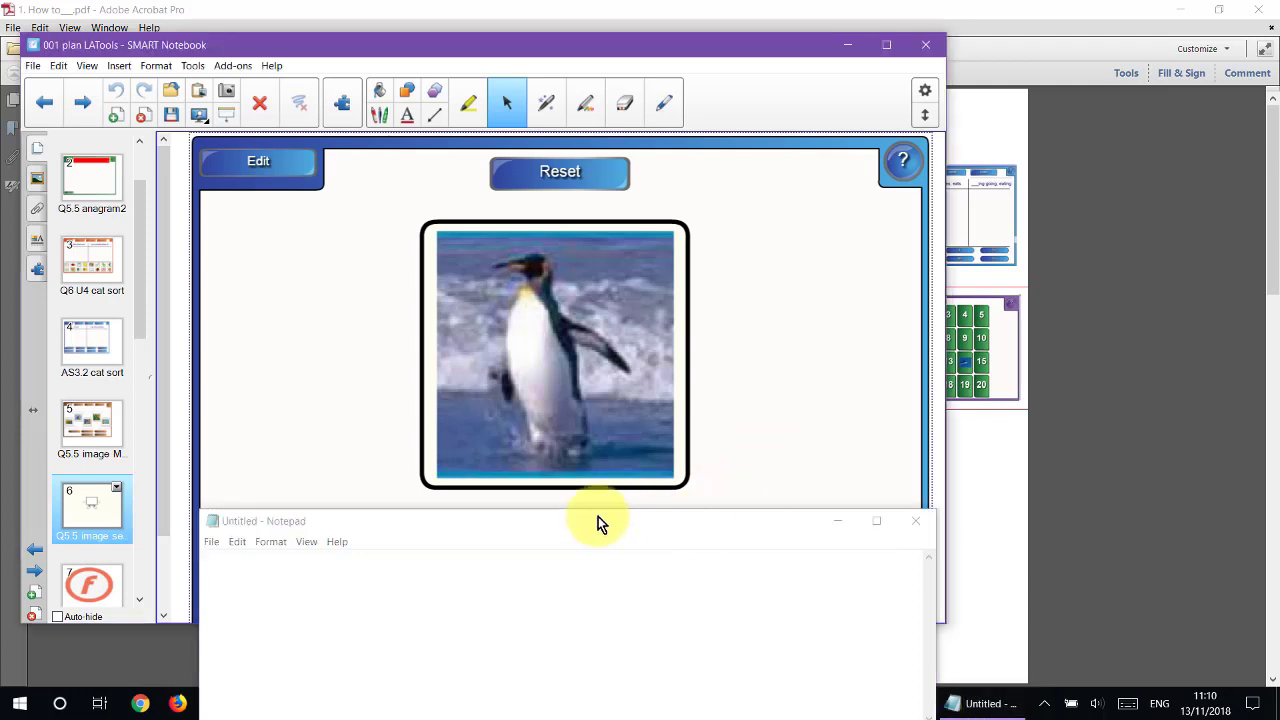
left_click_drag(626, 522, 620, 578)
left_click(729, 550)
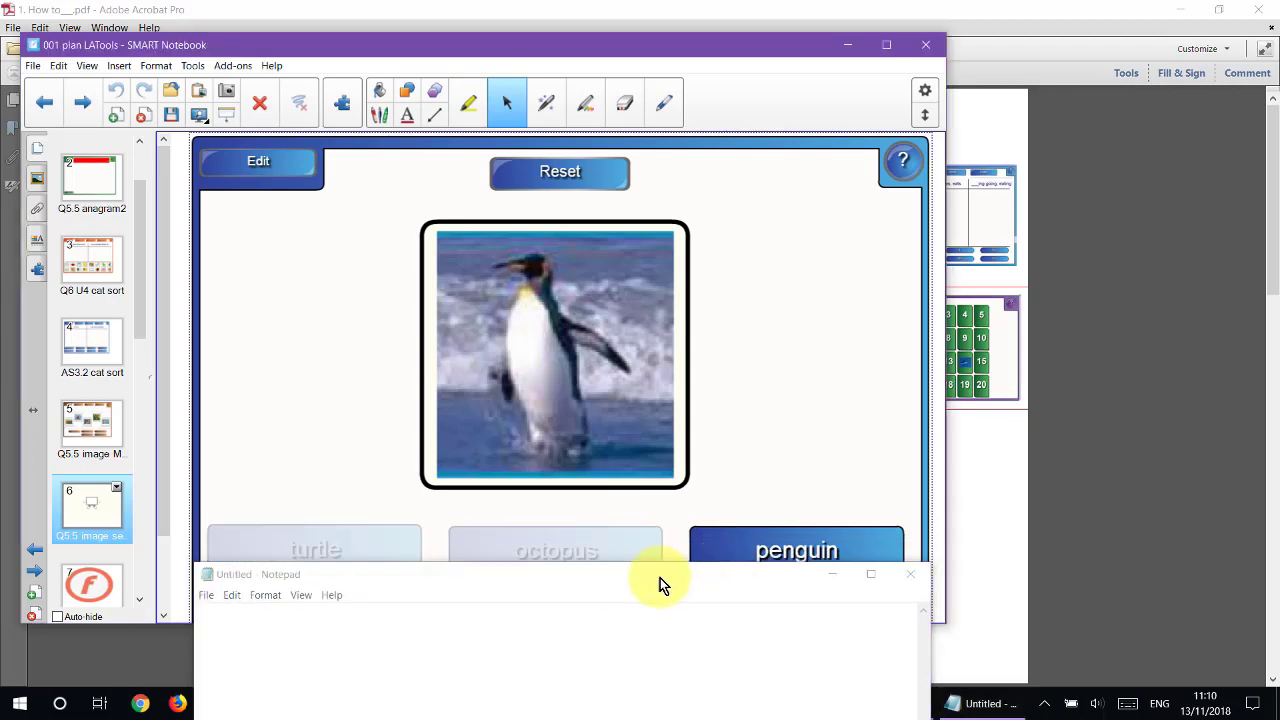
left_click_drag(629, 578, 632, 519)
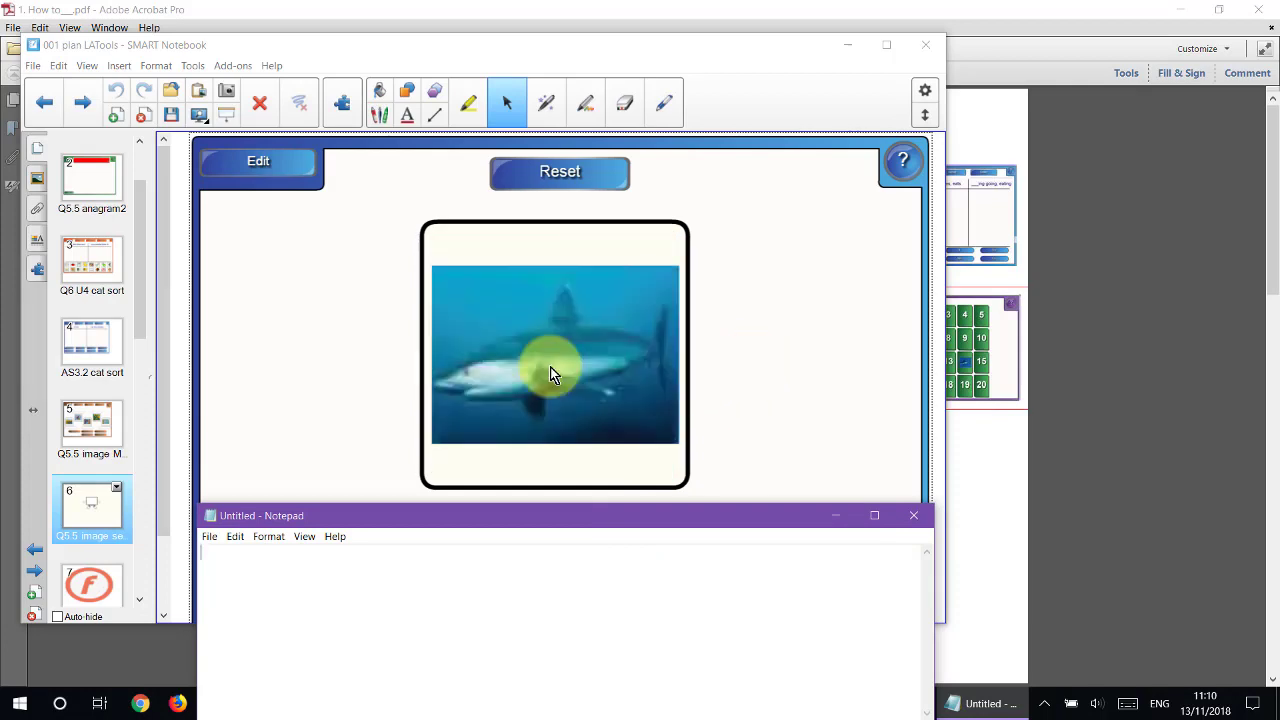
left_click(578, 348)
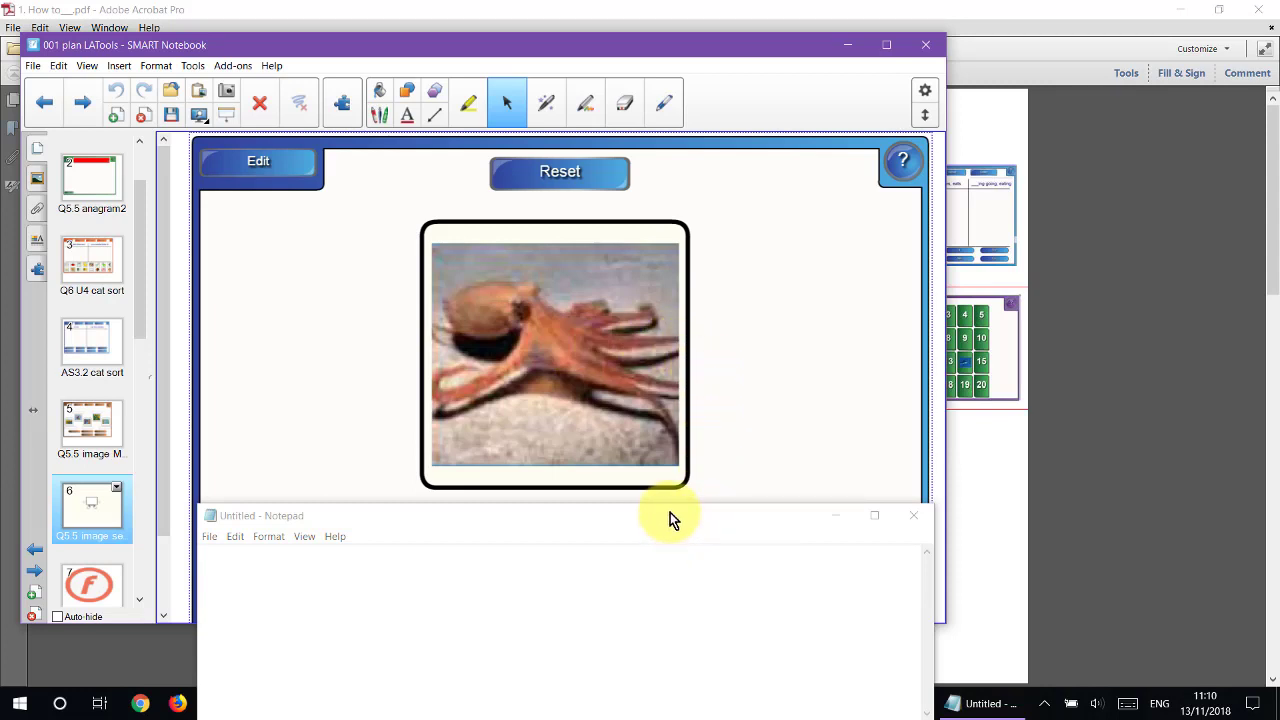
left_click_drag(670, 512, 624, 520)
left_click(505, 547)
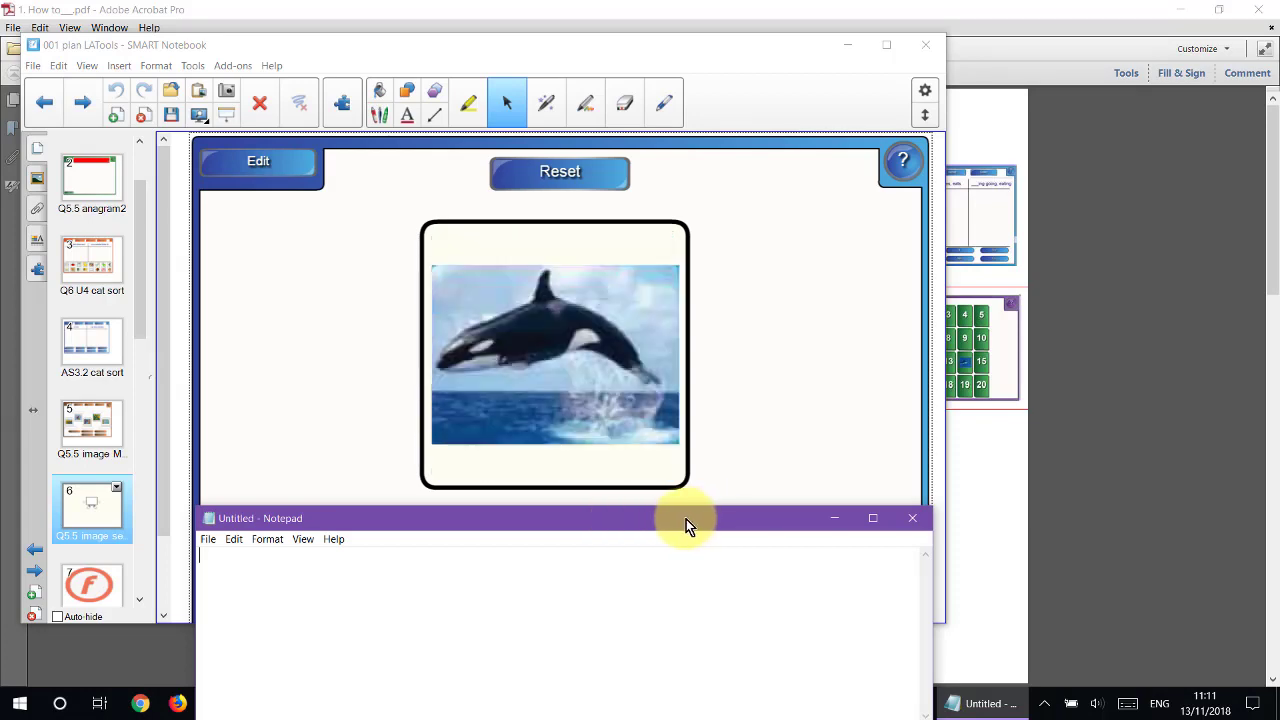
left_click(913, 521)
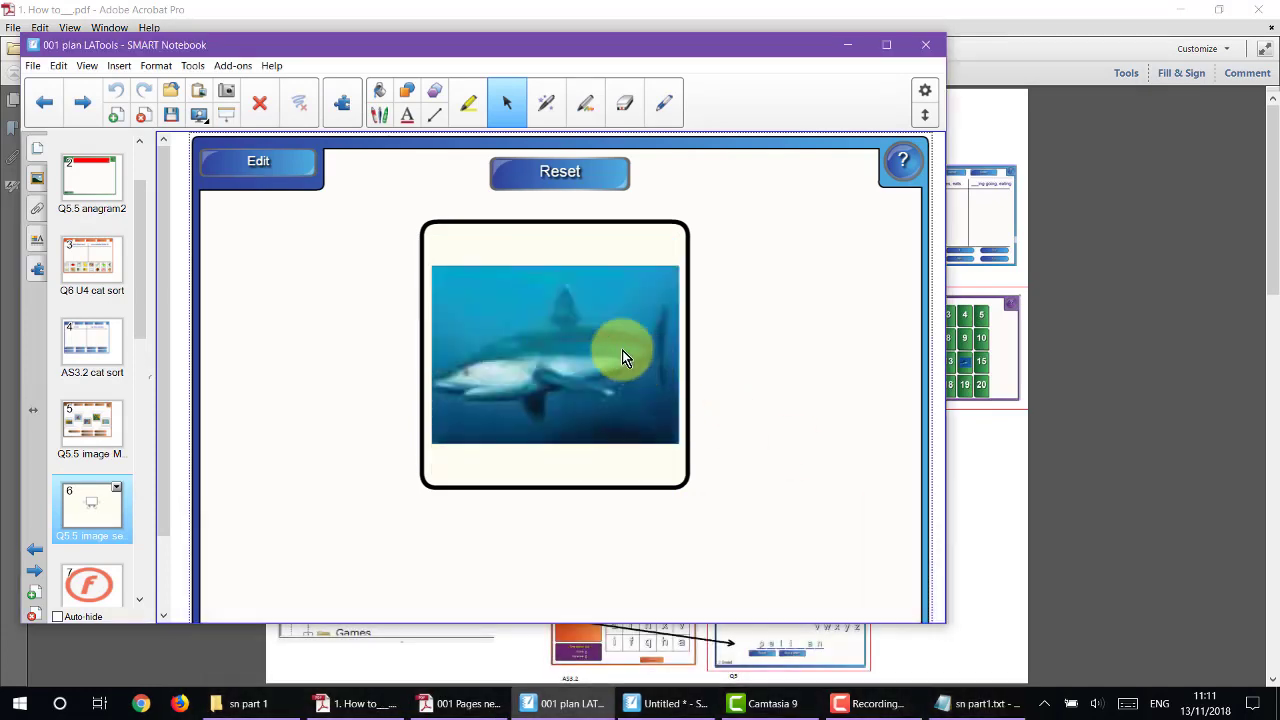
- Switch to the Untitled notebook, add a page, and place the Orange - Image select activity from the Gallery on it
left_click(672, 704)
left_click(28, 181)
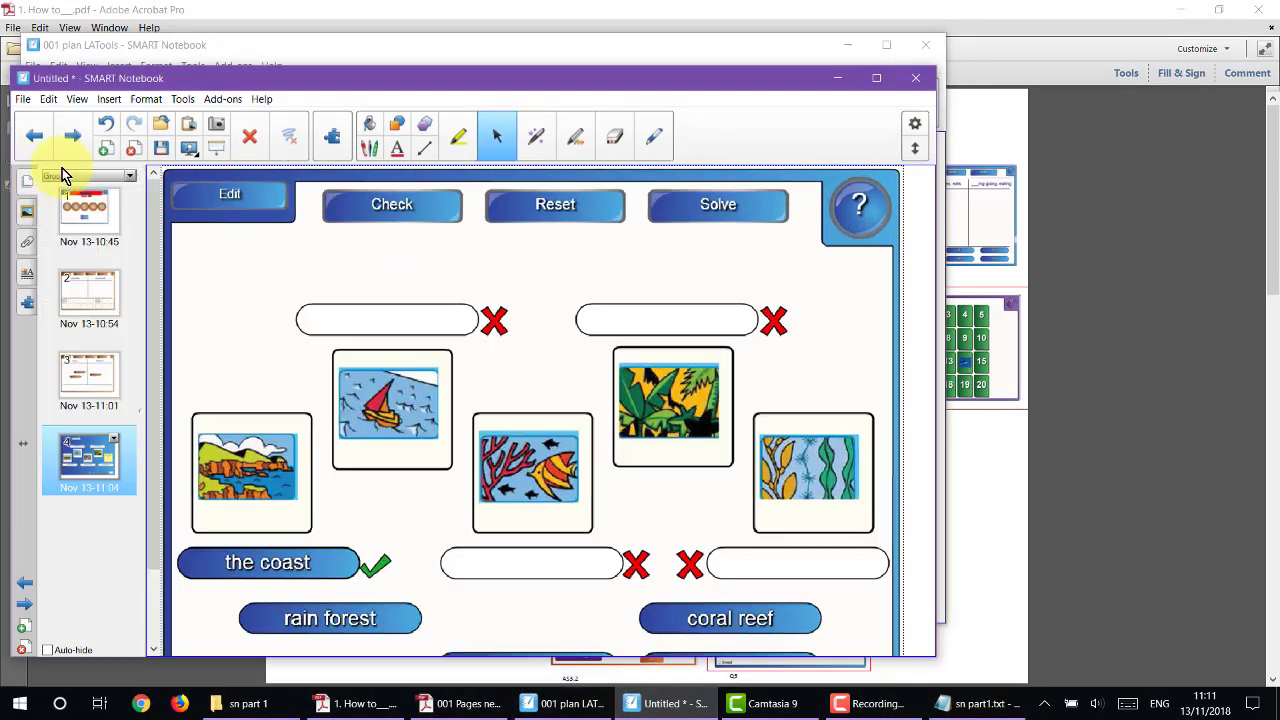
left_click(106, 148)
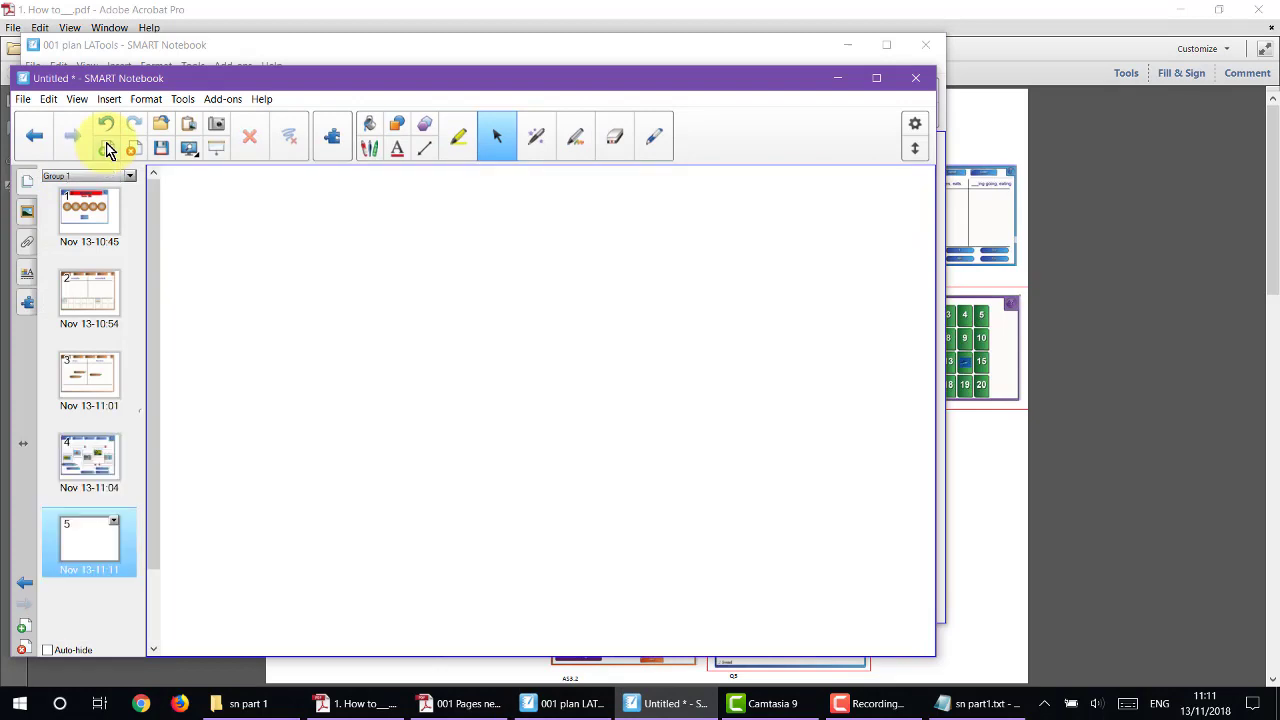
left_click(27, 212)
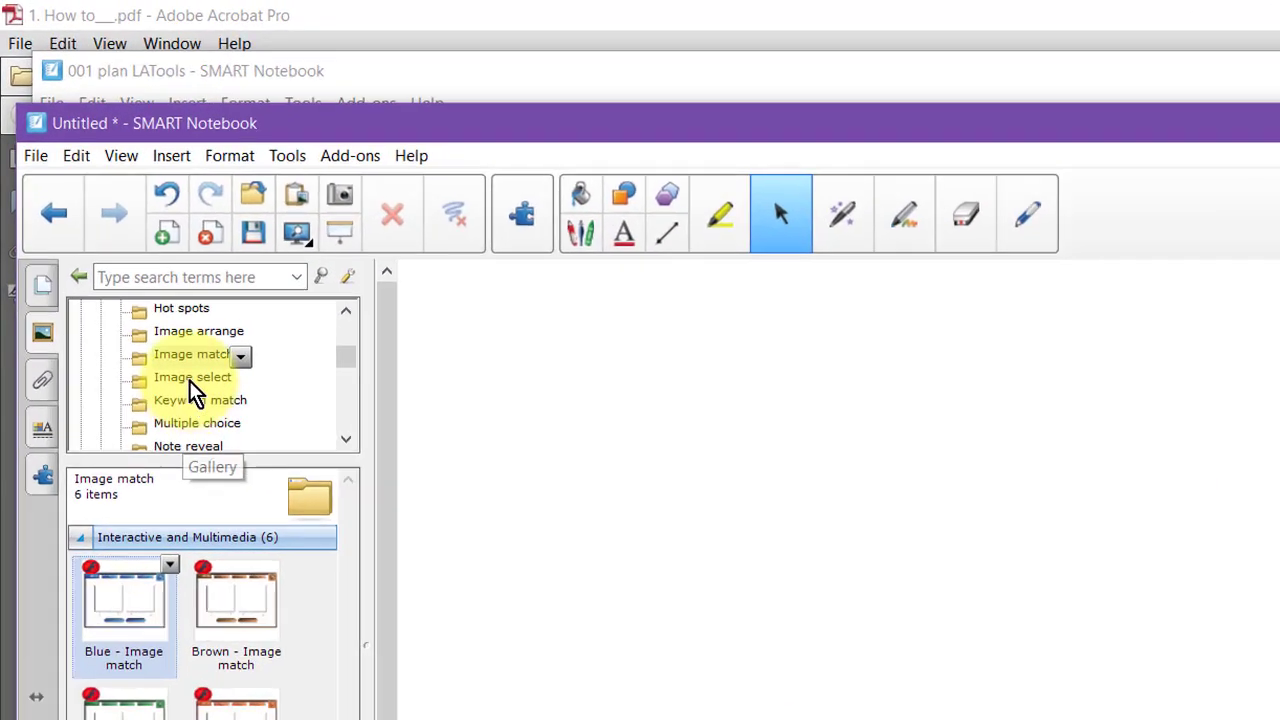
left_click(120, 241)
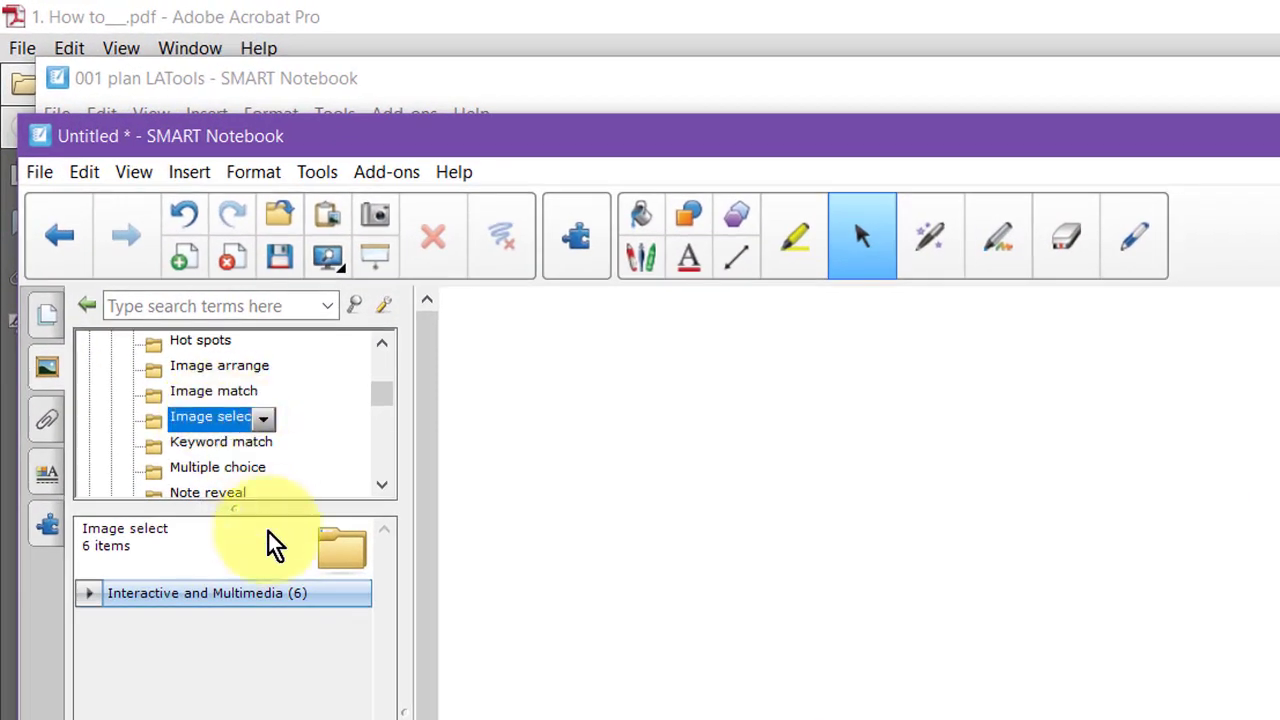
left_click(242, 594)
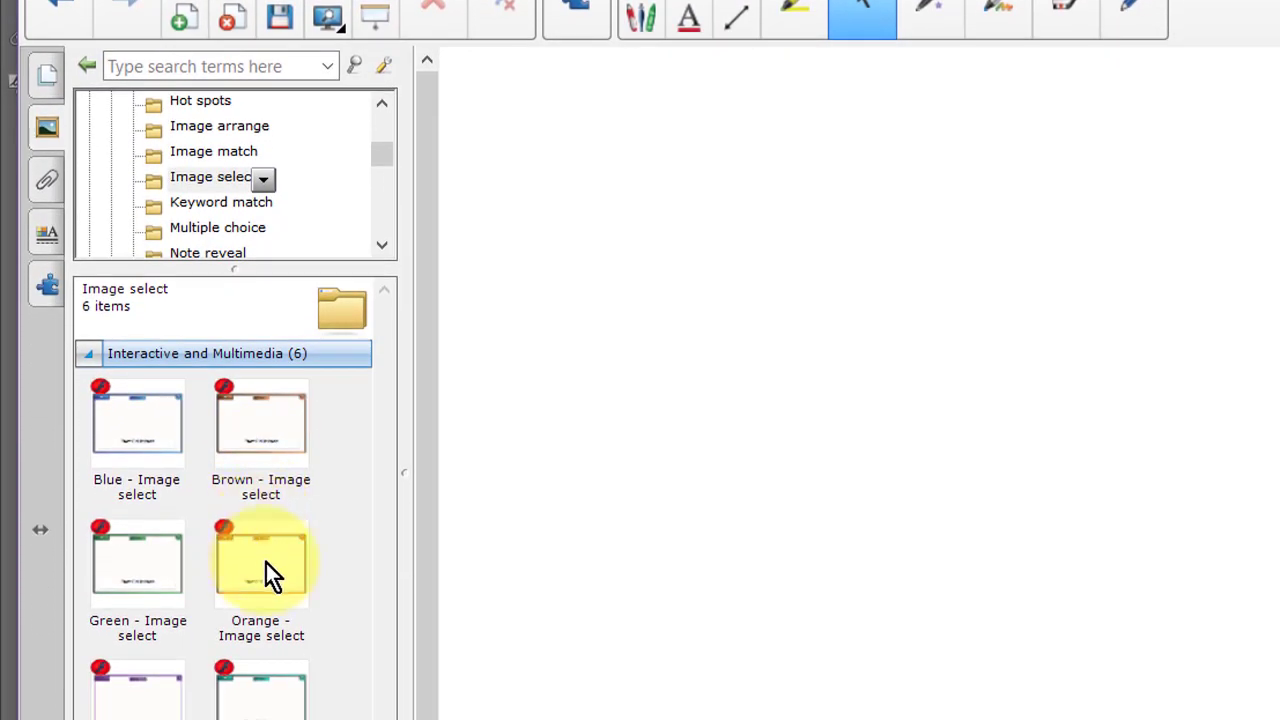
left_click_drag(258, 576, 988, 480)
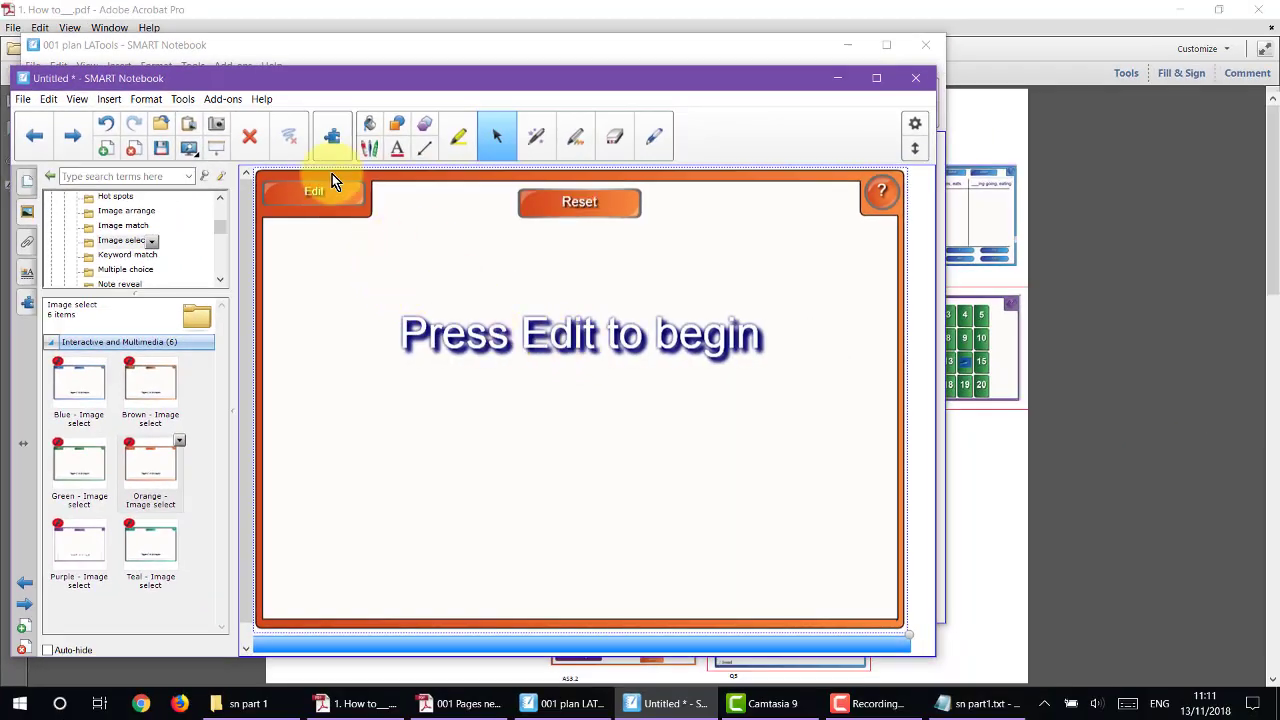
- Open the new orange image select for editing and set it to 3 images
left_click(314, 193)
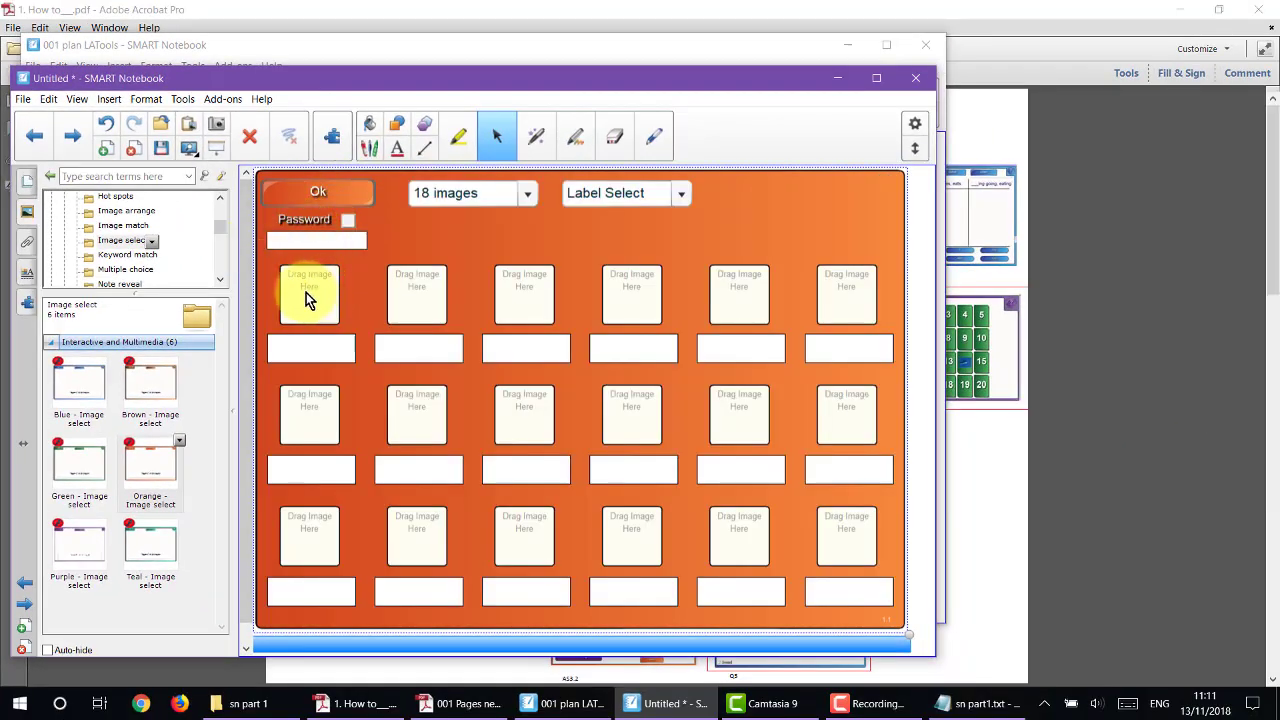
left_click(524, 196)
left_click_drag(526, 287, 530, 232)
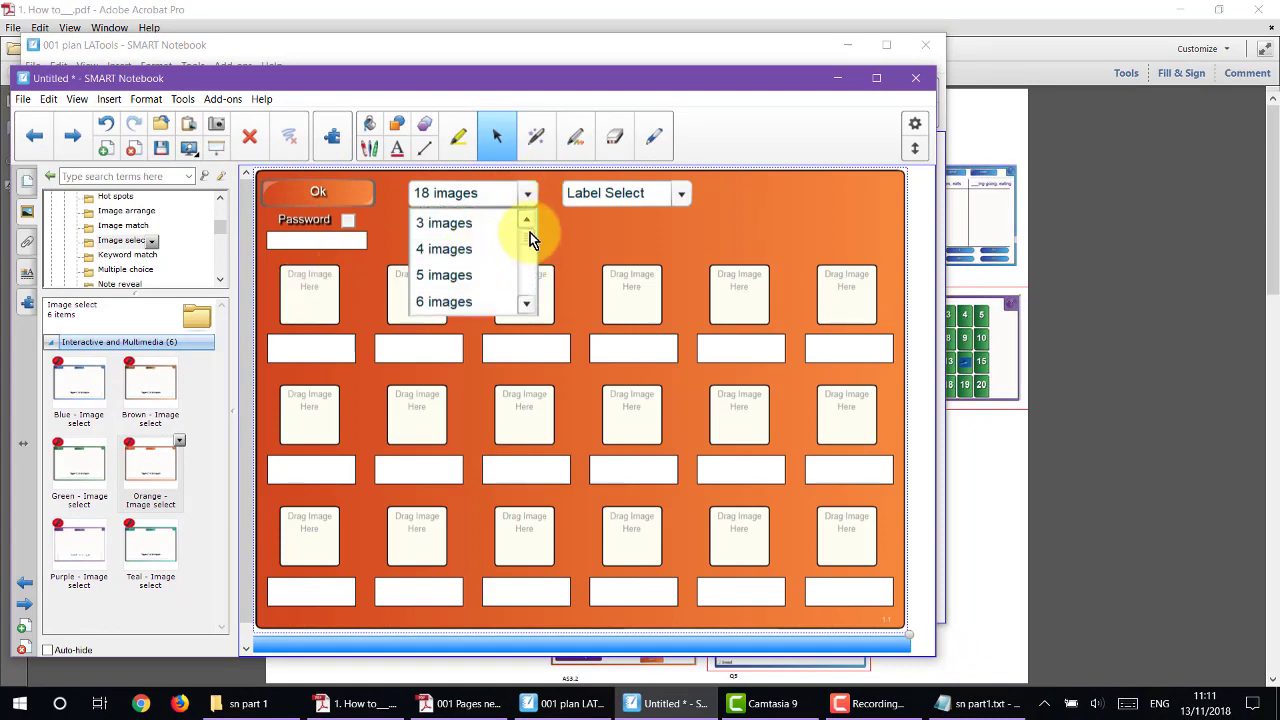
left_click(464, 225)
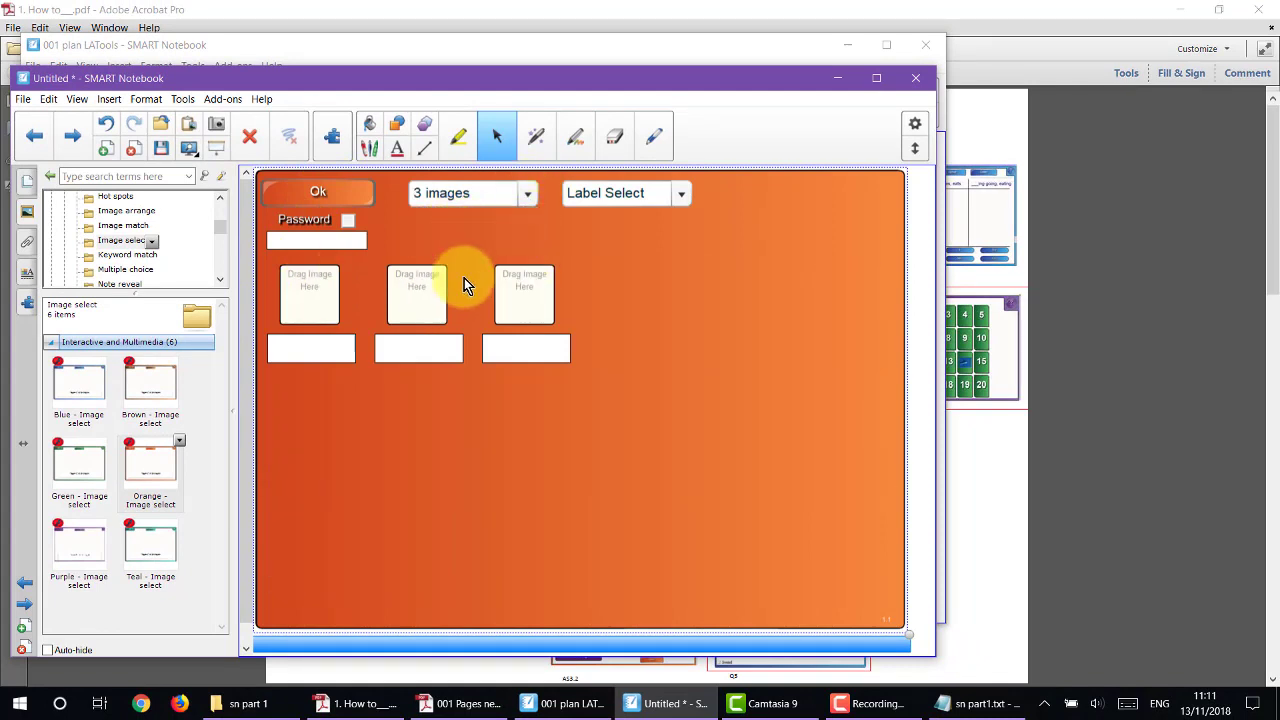
- Switch the answer mode to Handwriting, back to Label Select, and finally set it to Handwriting
left_click(678, 196)
left_click(650, 250)
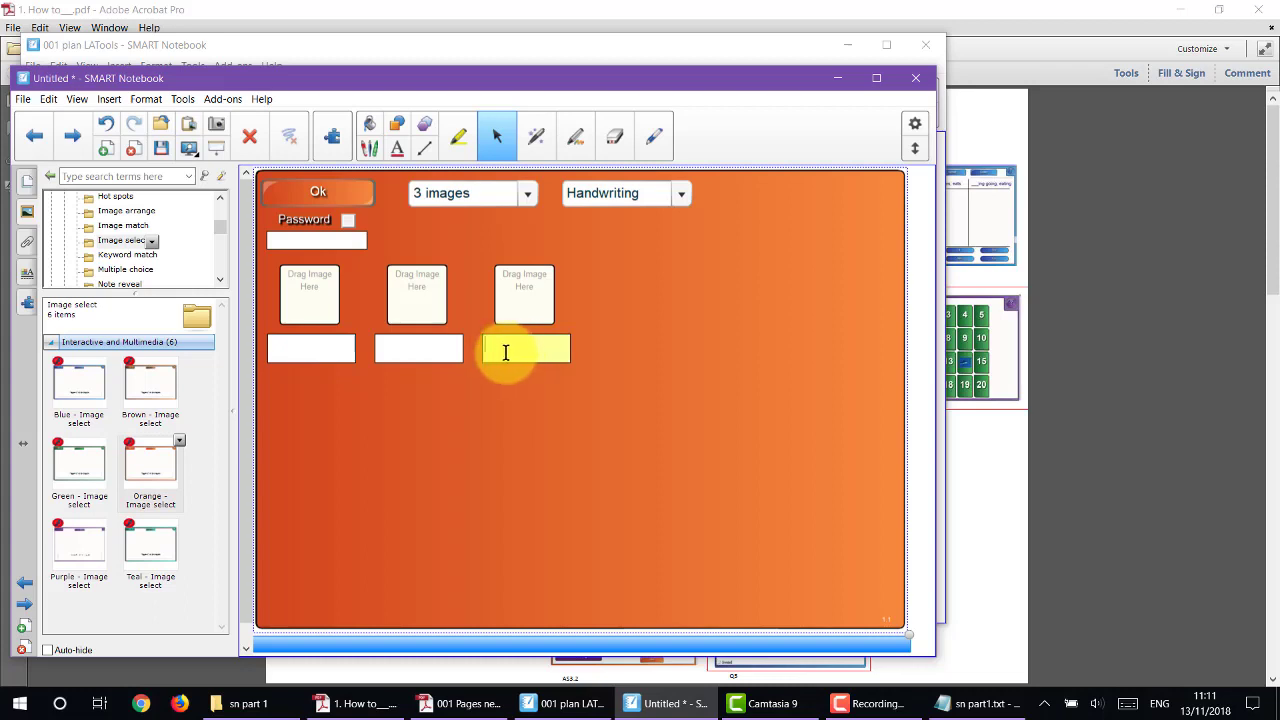
left_click(680, 193)
left_click(660, 226)
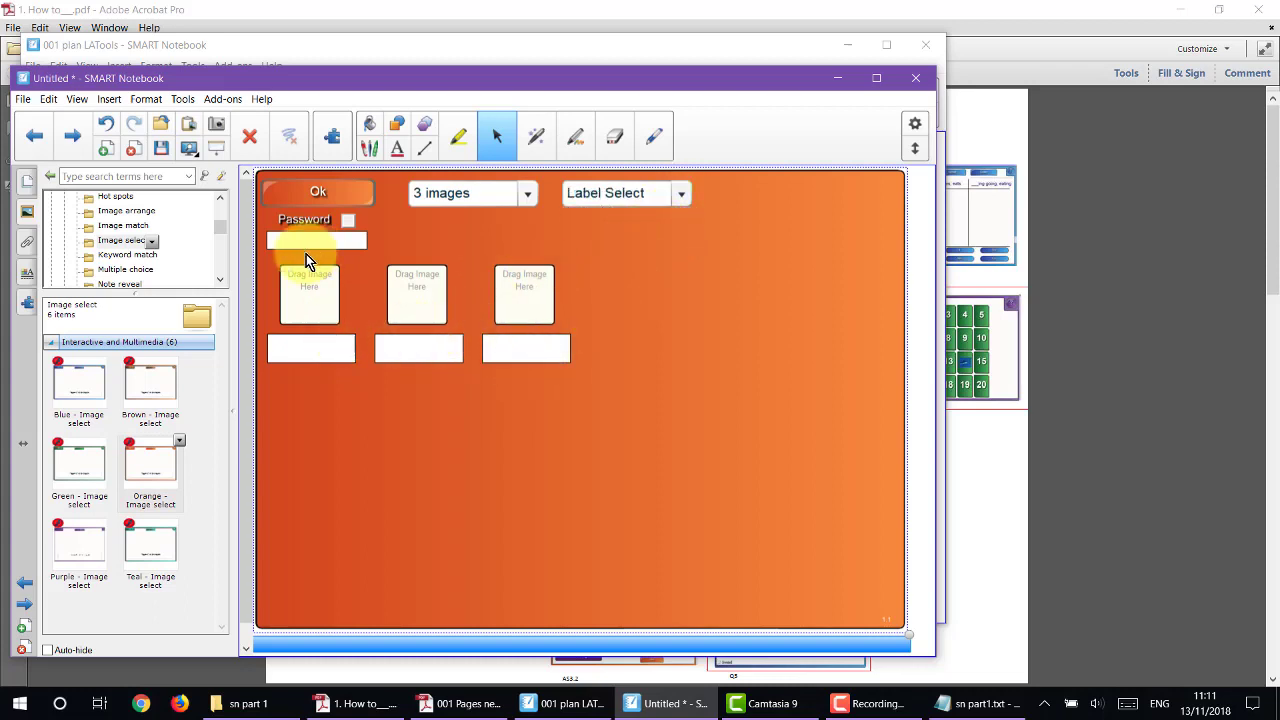
left_click(681, 194)
left_click(652, 248)
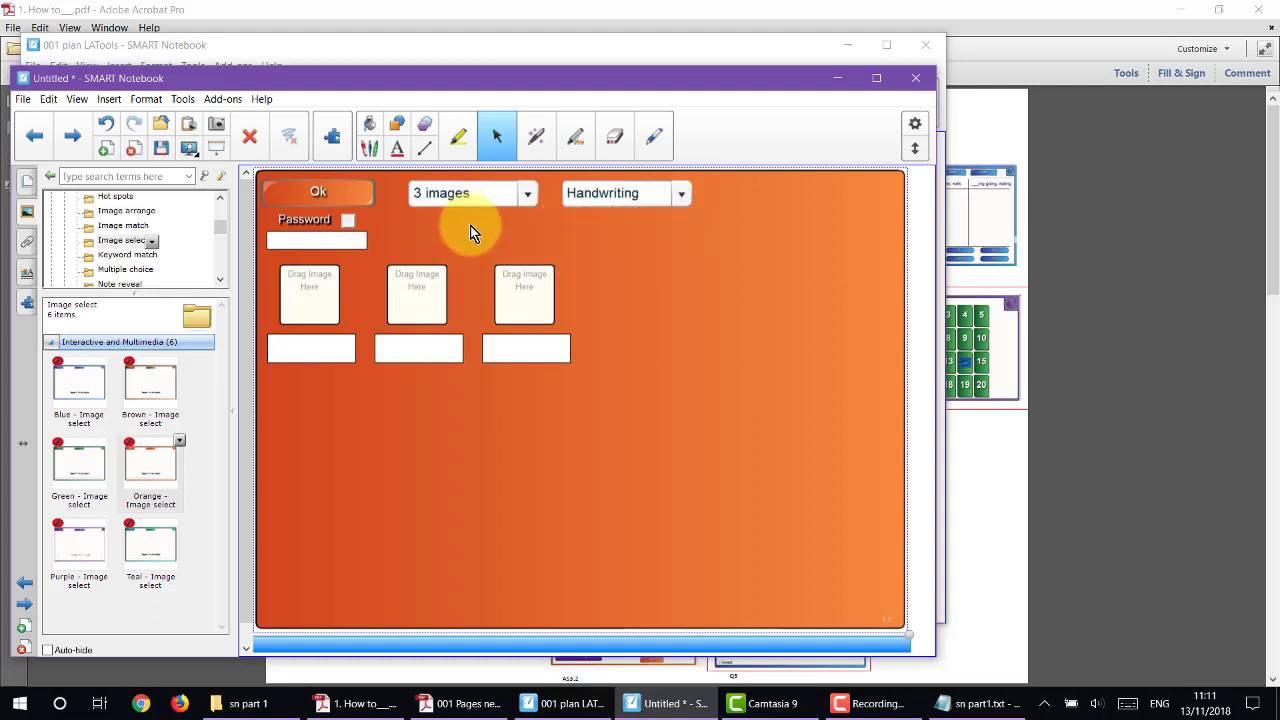
- Capture the turtle picture from the 001 Pages needed PDF and place it in the first image slot of the image select
left_click(447, 706)
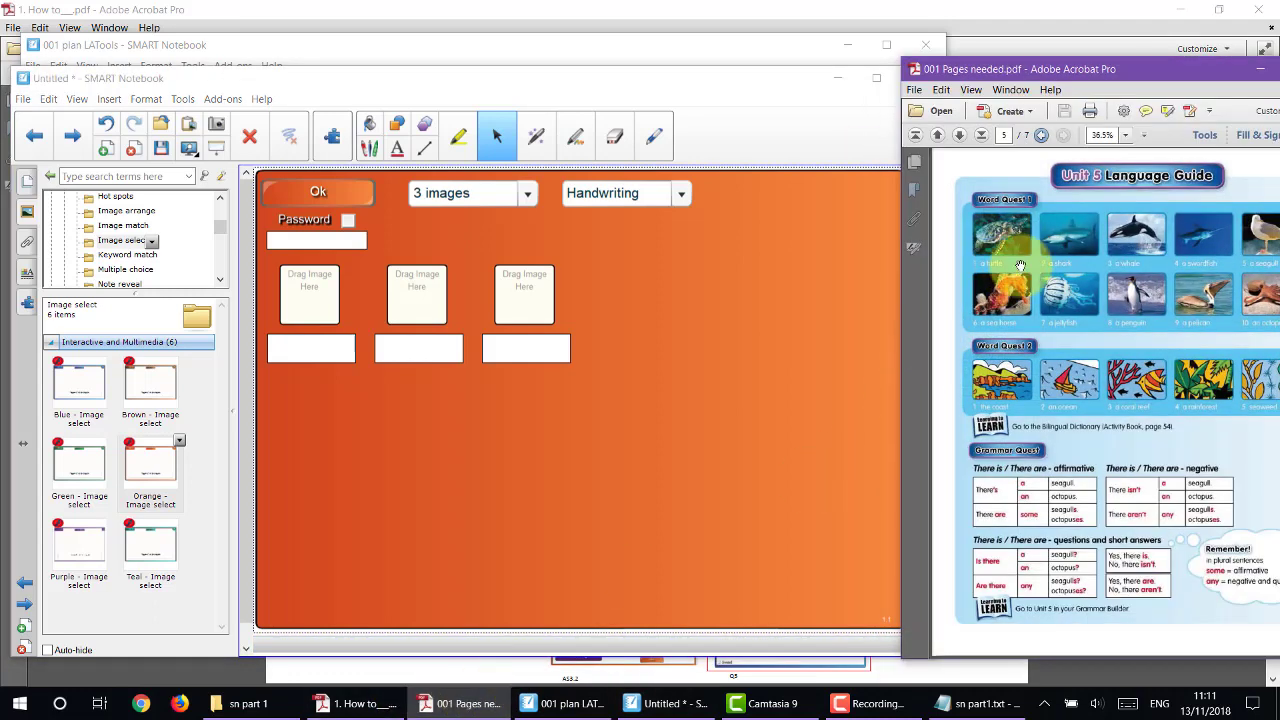
scroll(966, 272, "up", 3)
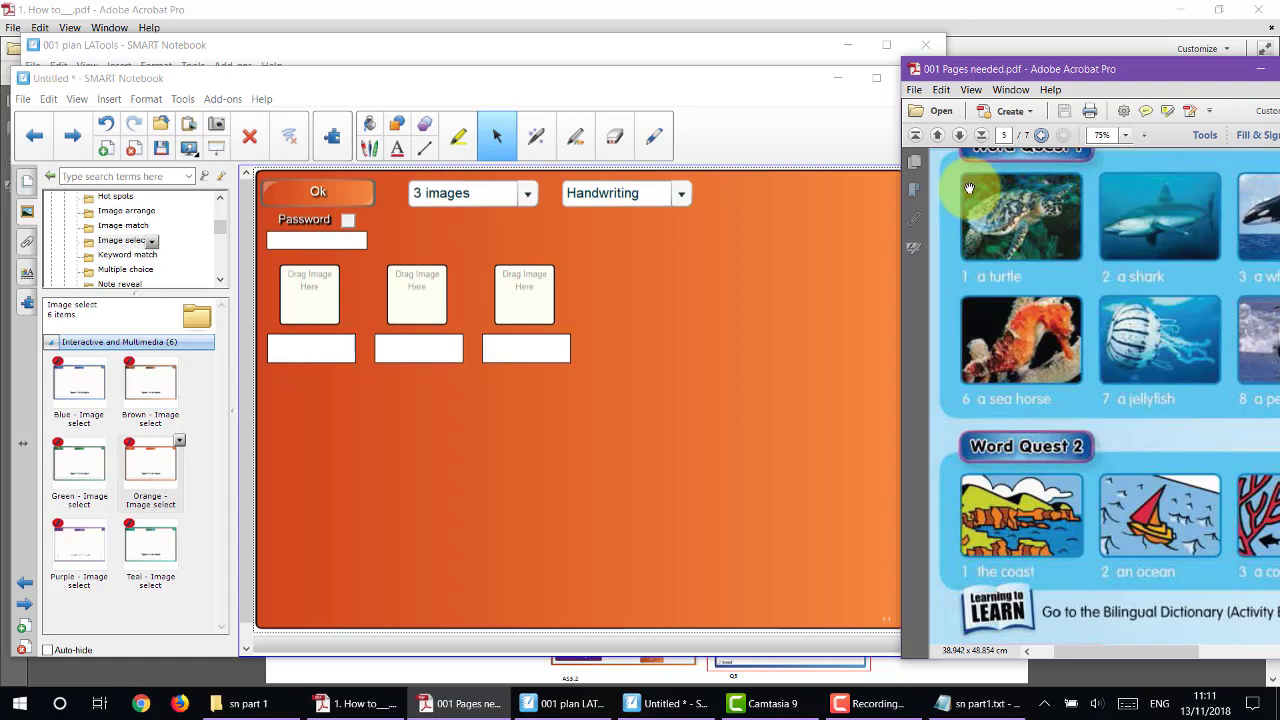
key("shift+super+s")
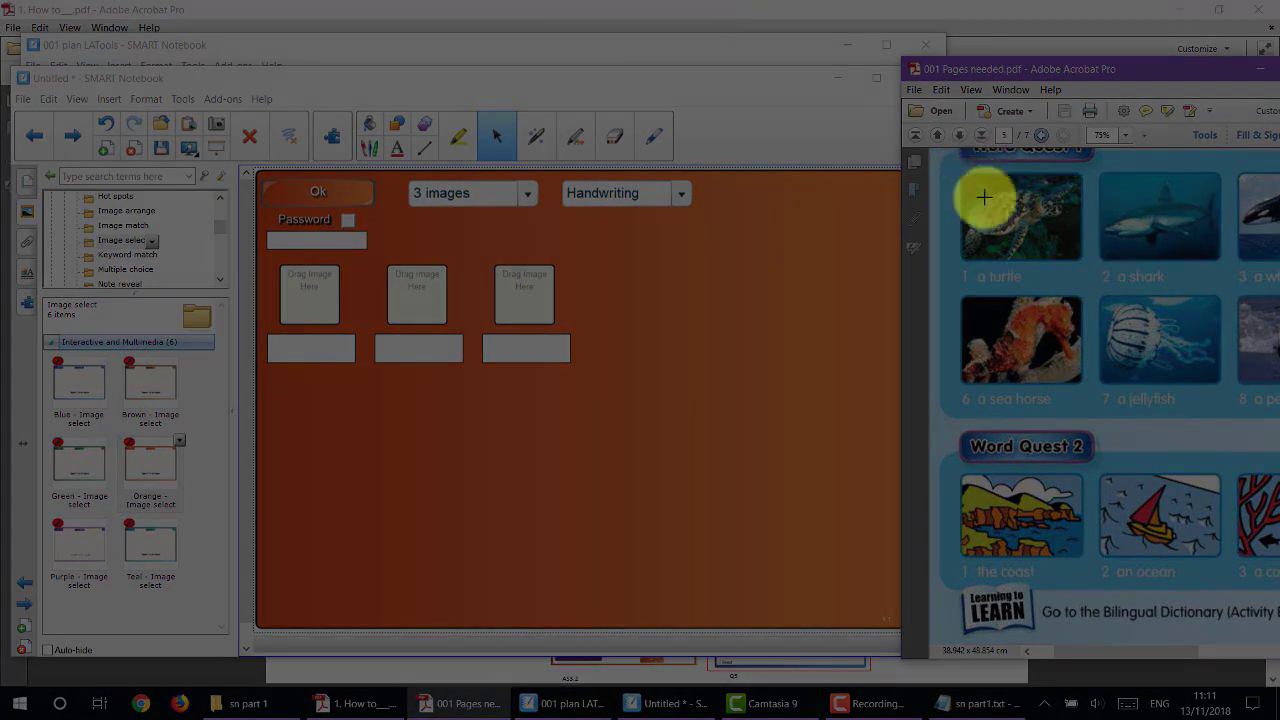
left_click_drag(964, 172, 1082, 259)
left_click(468, 465)
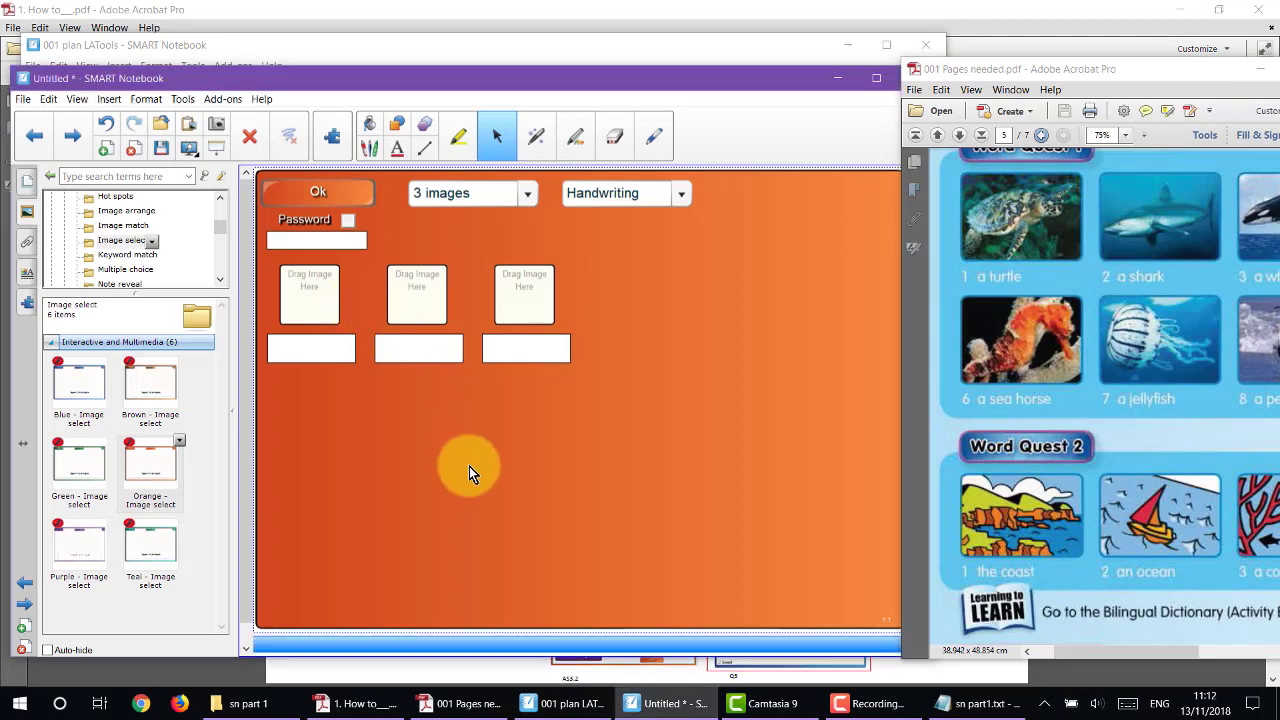
key("ctrl+v")
left_click_drag(390, 280, 414, 301)
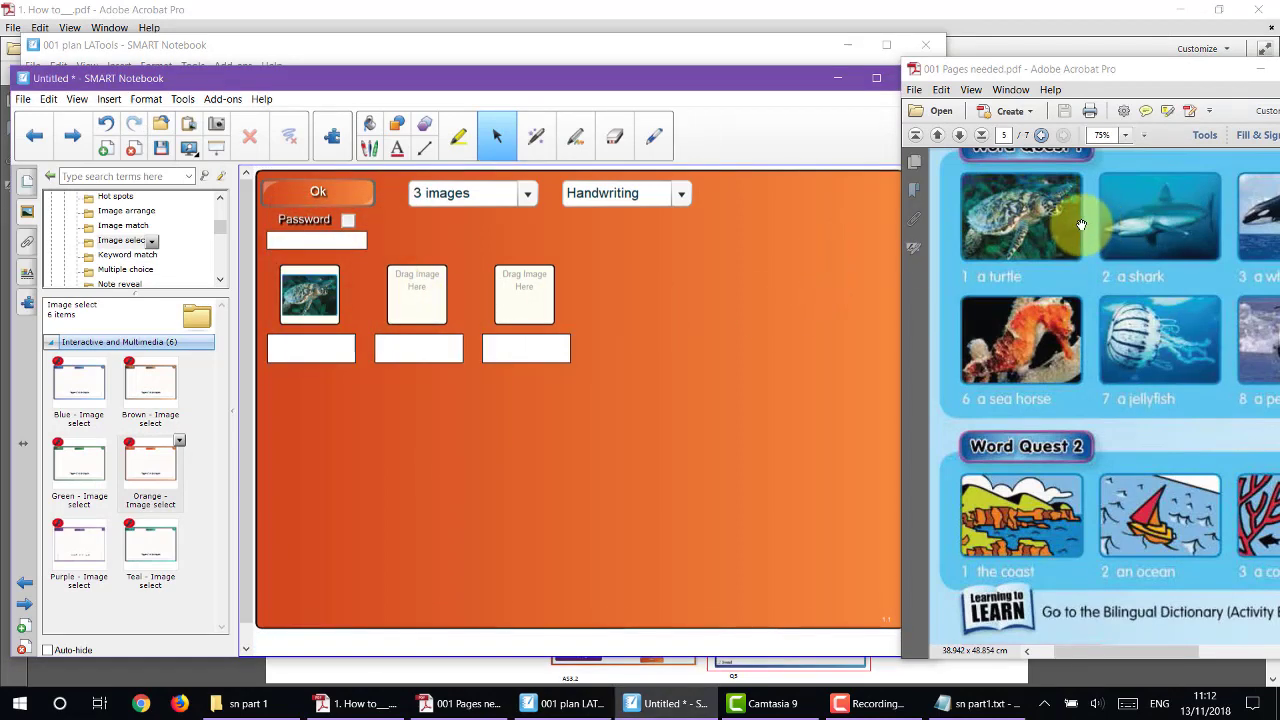
- Capture the shark picture from the PDF and place it in the second image slot
key("super+shift+s")
left_click_drag(1098, 170, 1220, 262)
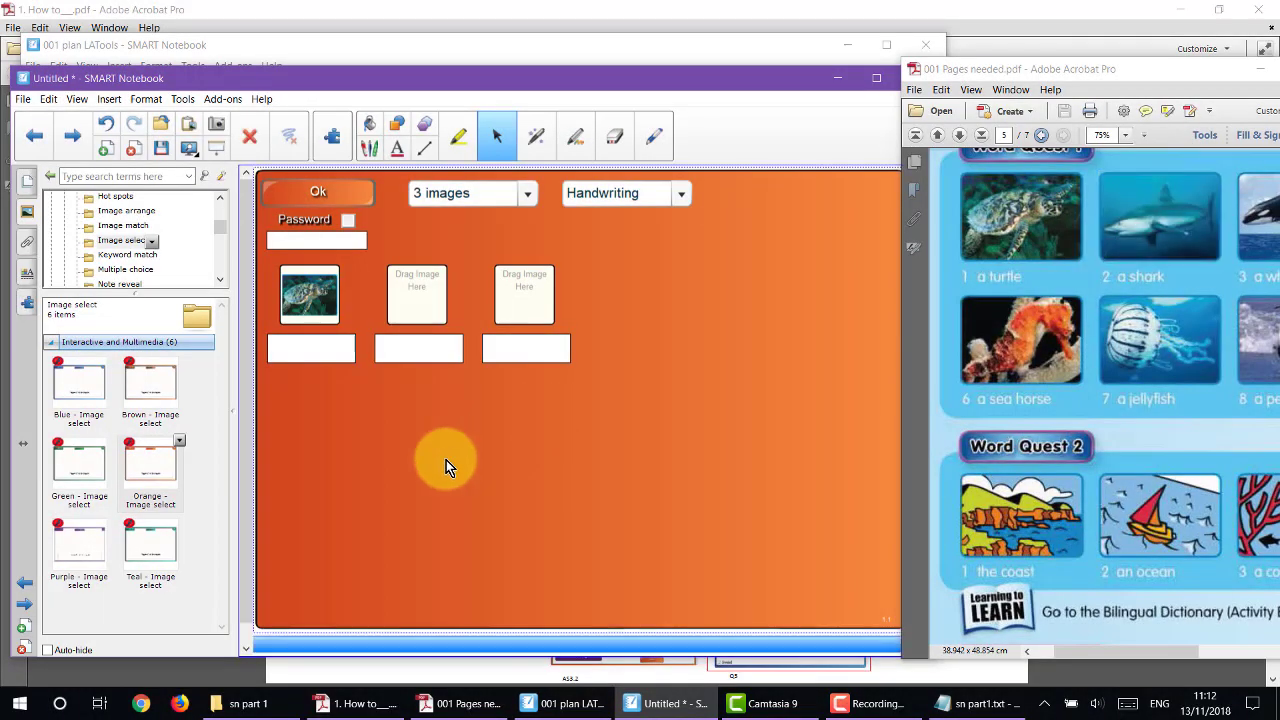
key("ctrl+v")
left_click_drag(386, 257, 420, 297)
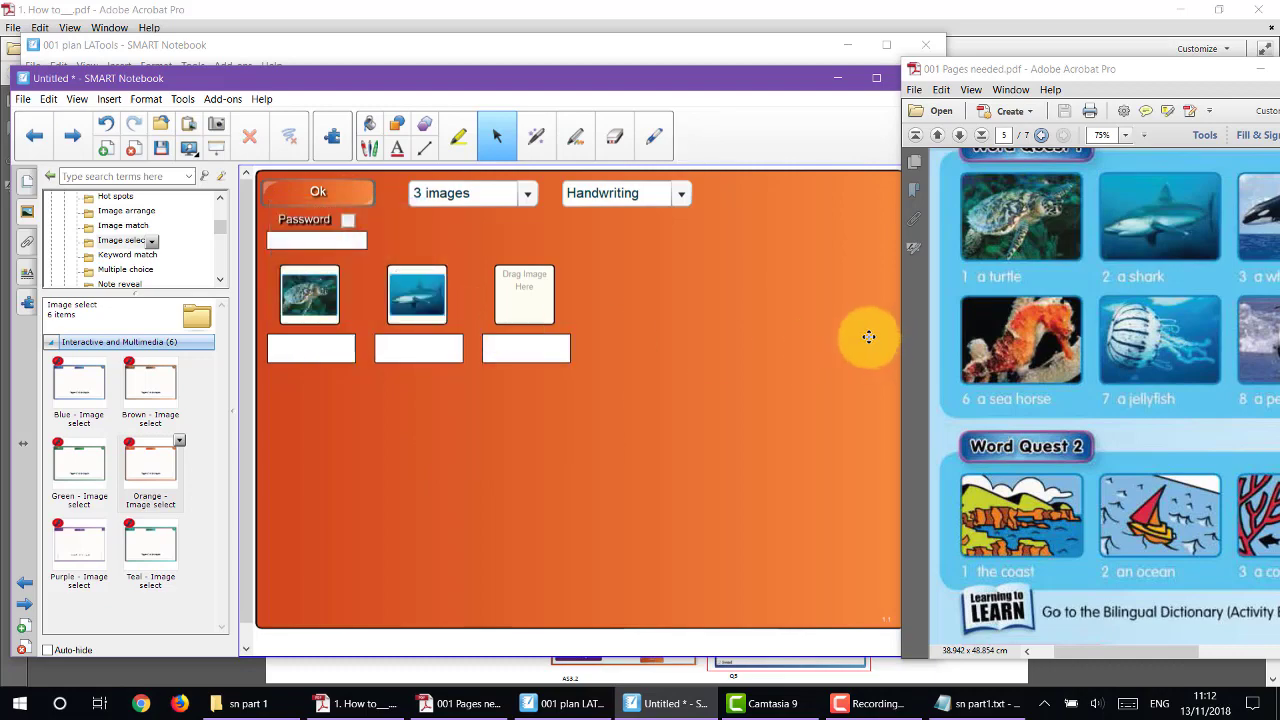
- Capture the sea horse picture from the PDF and place it in the third image slot
key("super+shift+s")
left_click_drag(964, 295, 1066, 377)
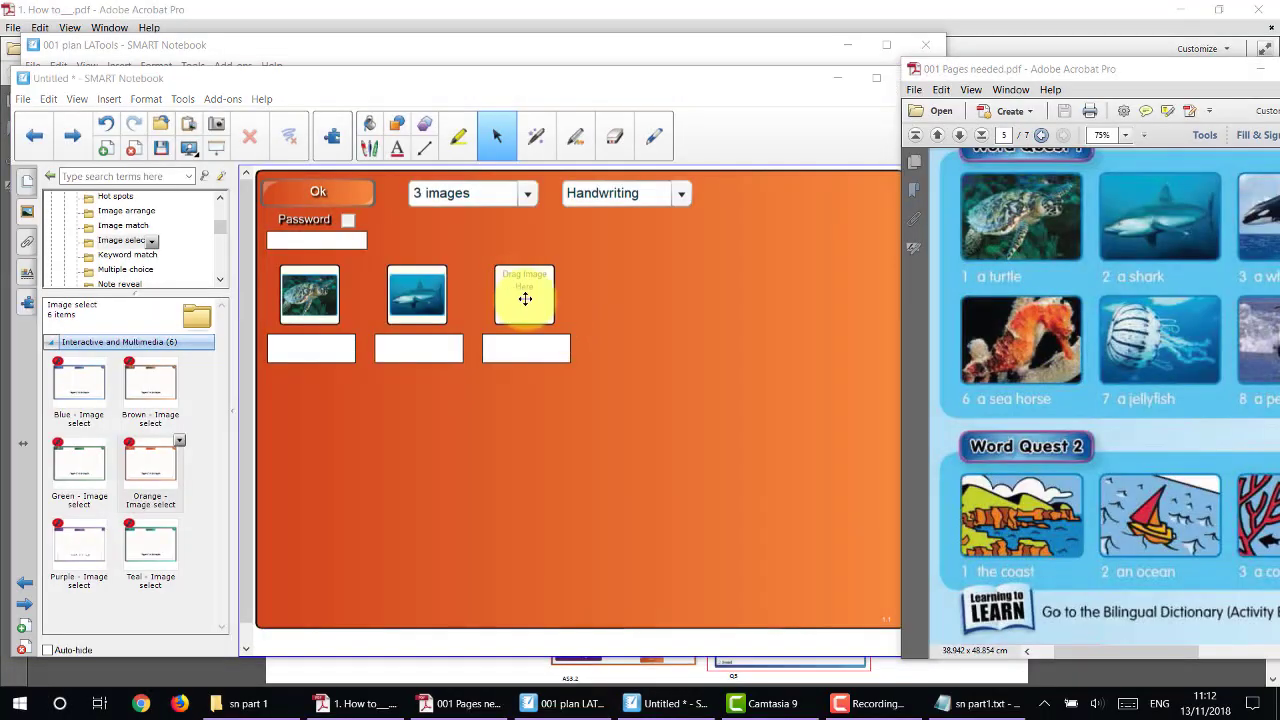
left_click(525, 298)
key("ctrl+v")
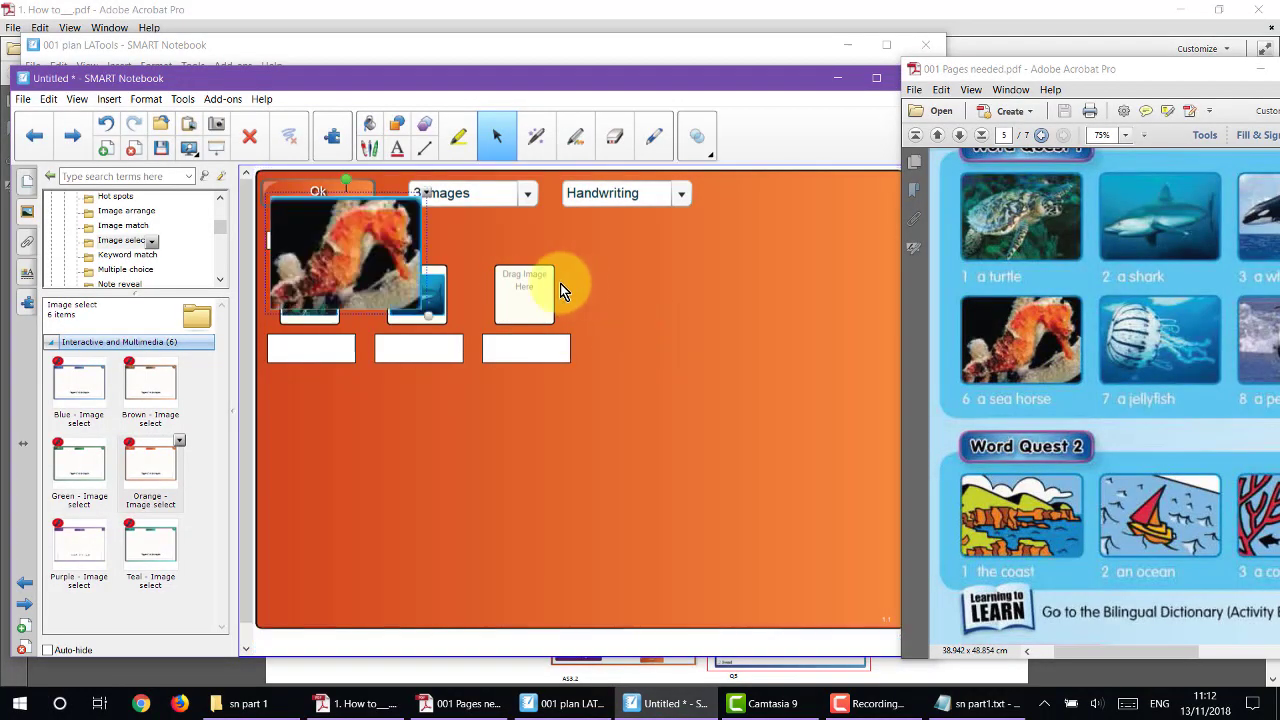
left_click_drag(343, 241, 524, 300)
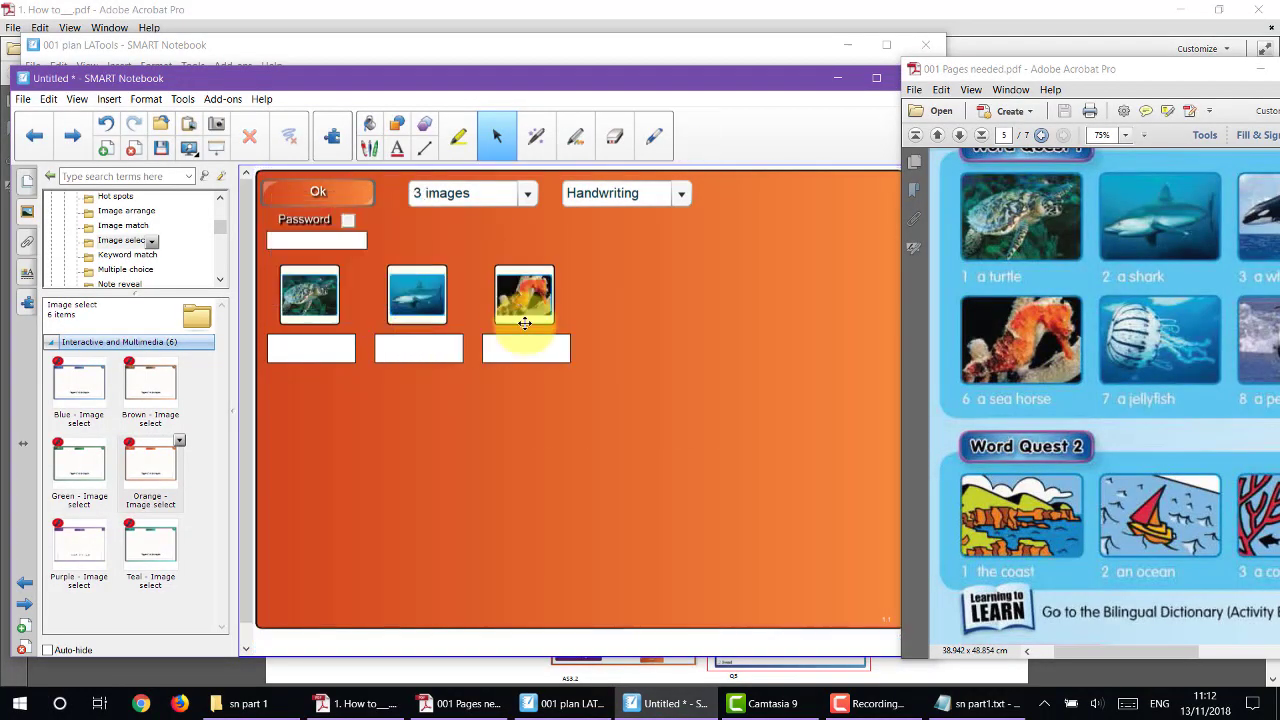
- Preview the image select in Handwriting mode and reopen it for editing
left_click(332, 352)
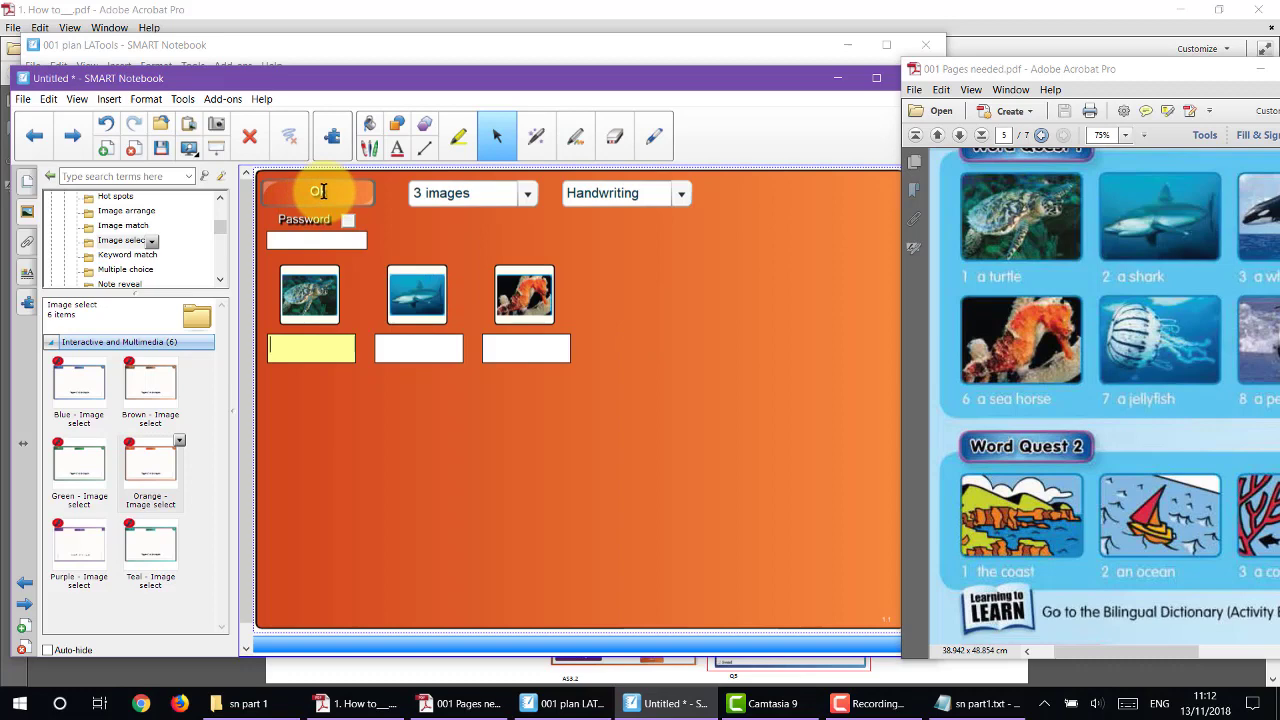
left_click(320, 191)
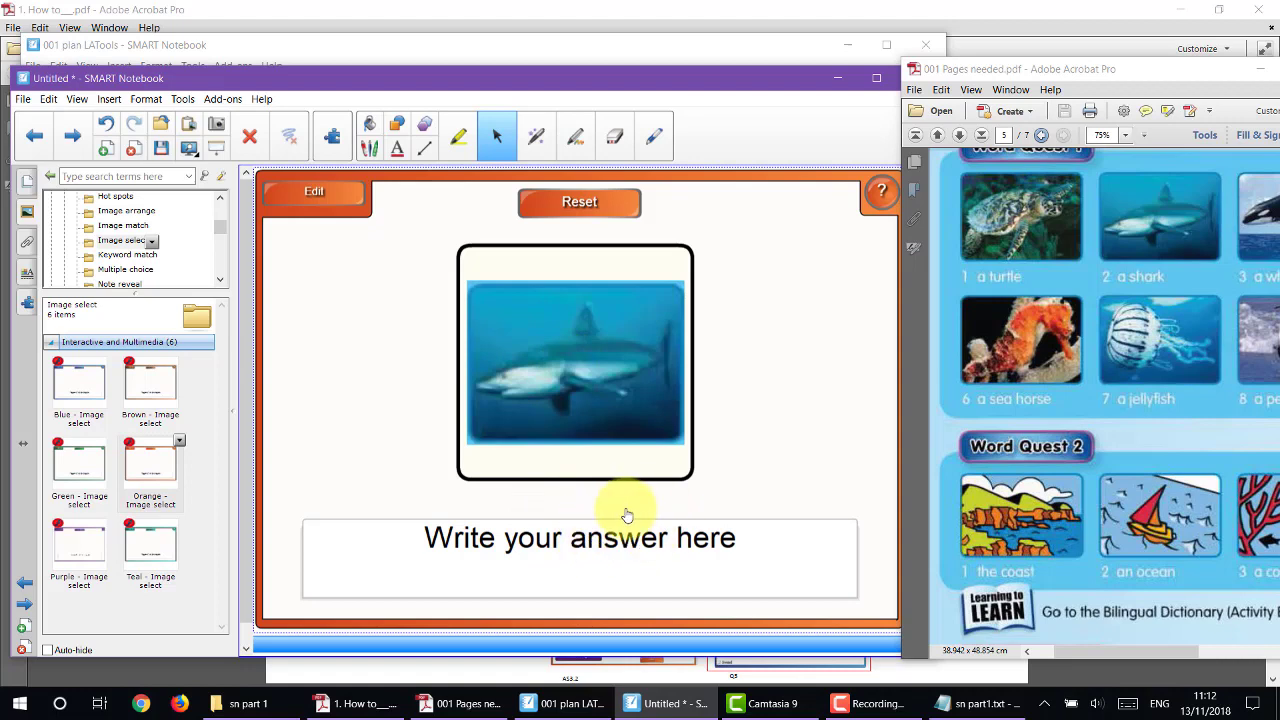
left_click(313, 192)
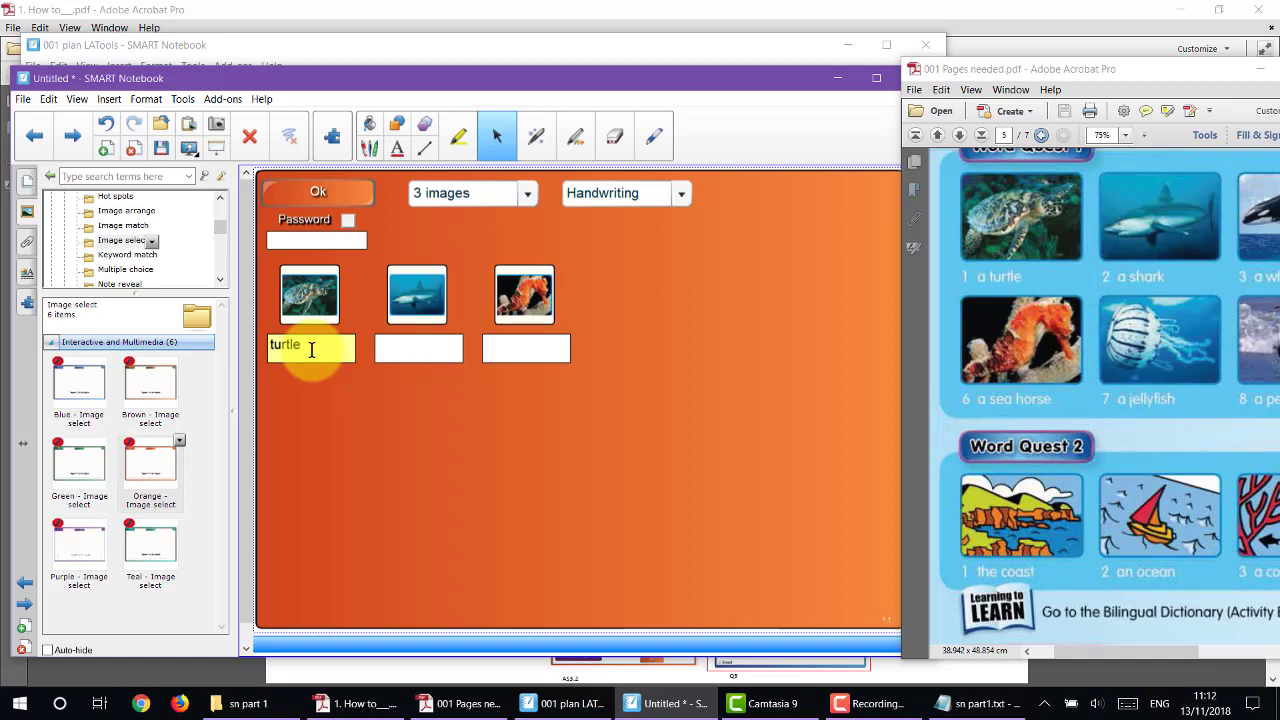
- Label the three images turtle, shark and seahorse
left_click(440, 350)
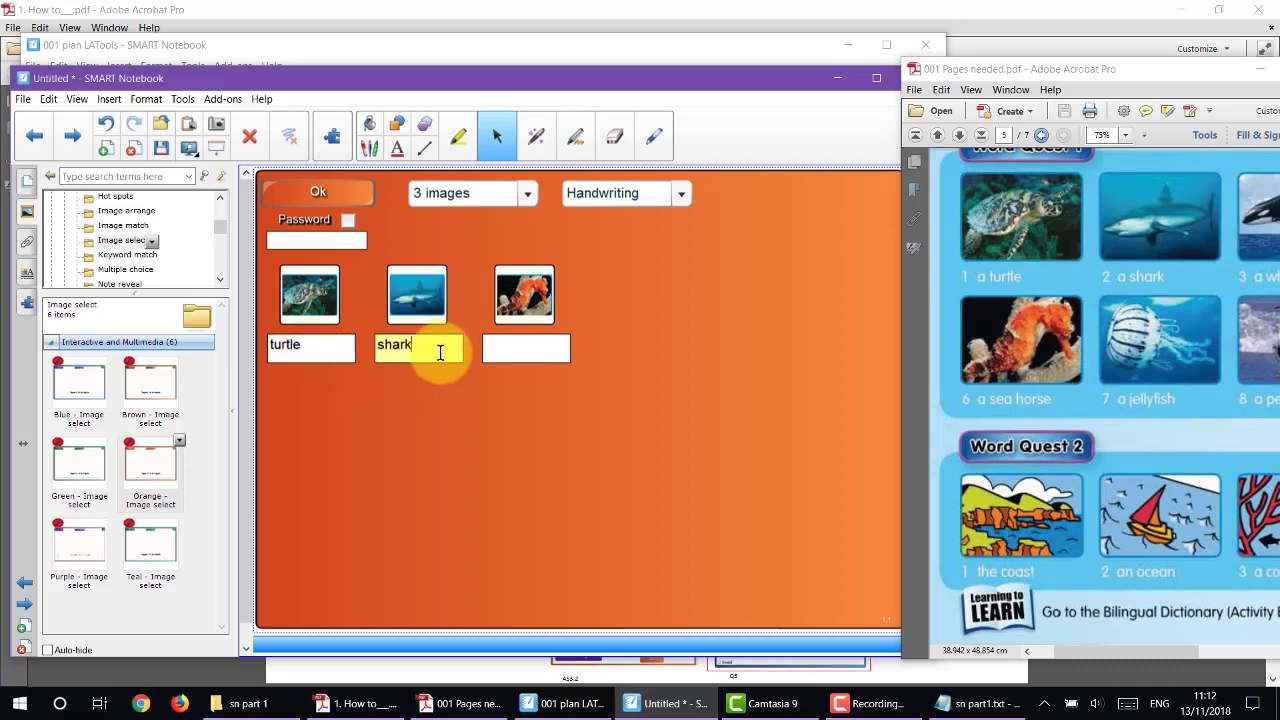
left_click(514, 345)
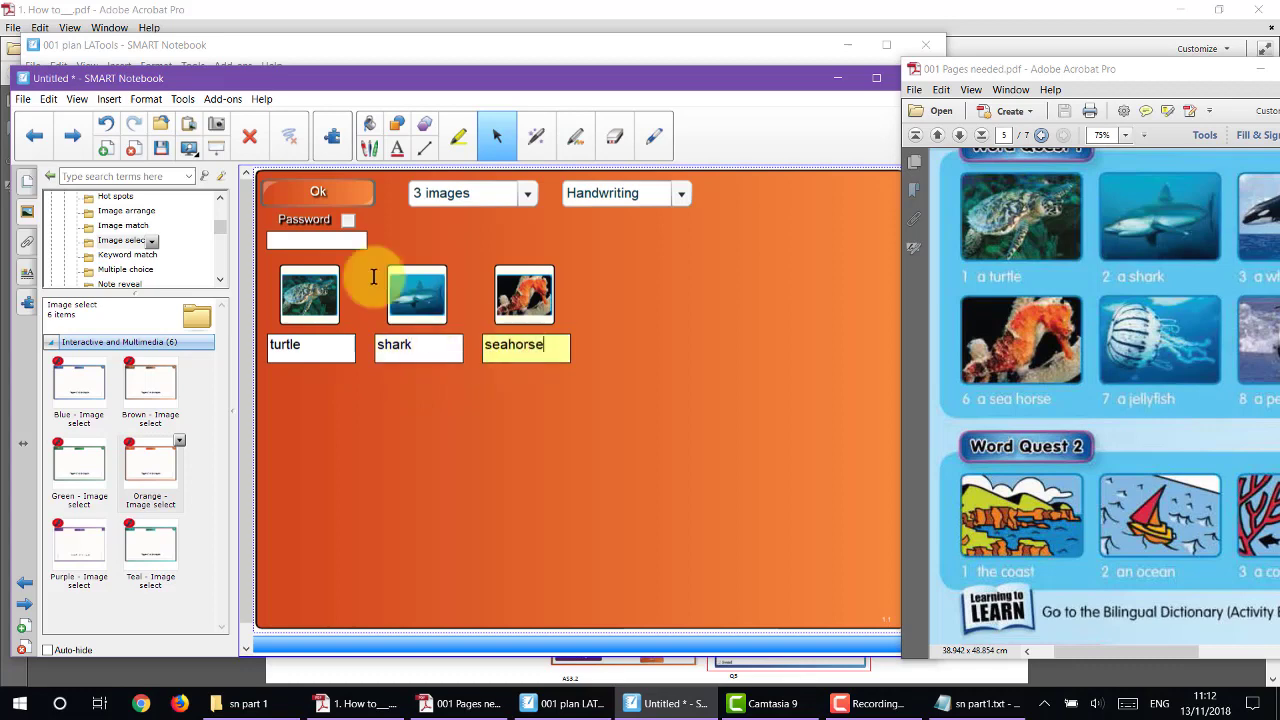
key("Tab")
- Set the answer mode to Label Select, try the activity by answering turtle, and reopen it for editing
left_click(676, 196)
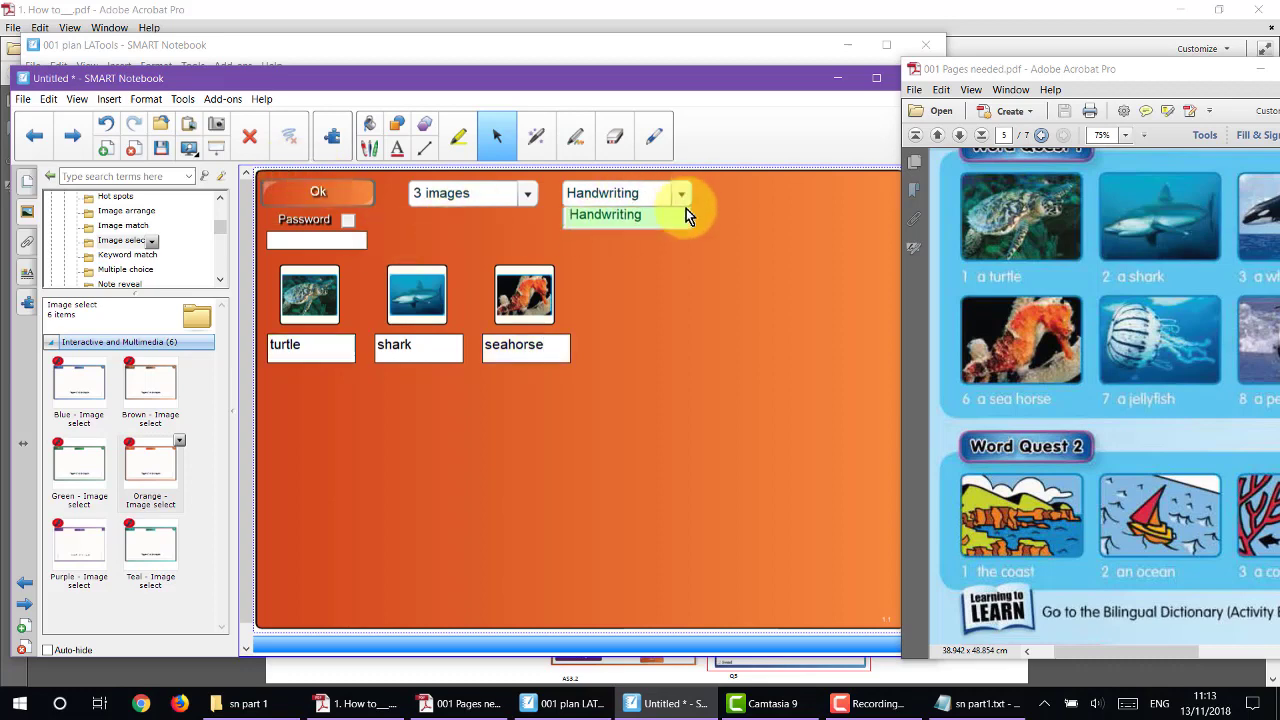
left_click(666, 225)
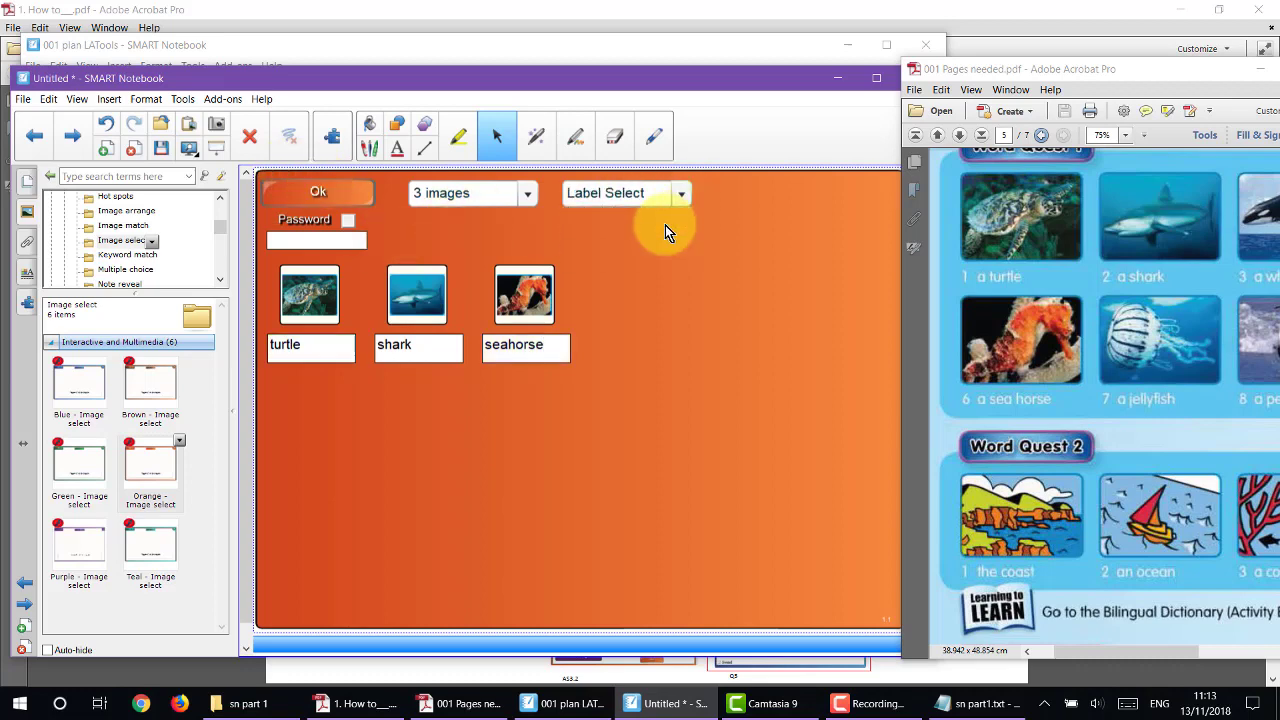
left_click(313, 192)
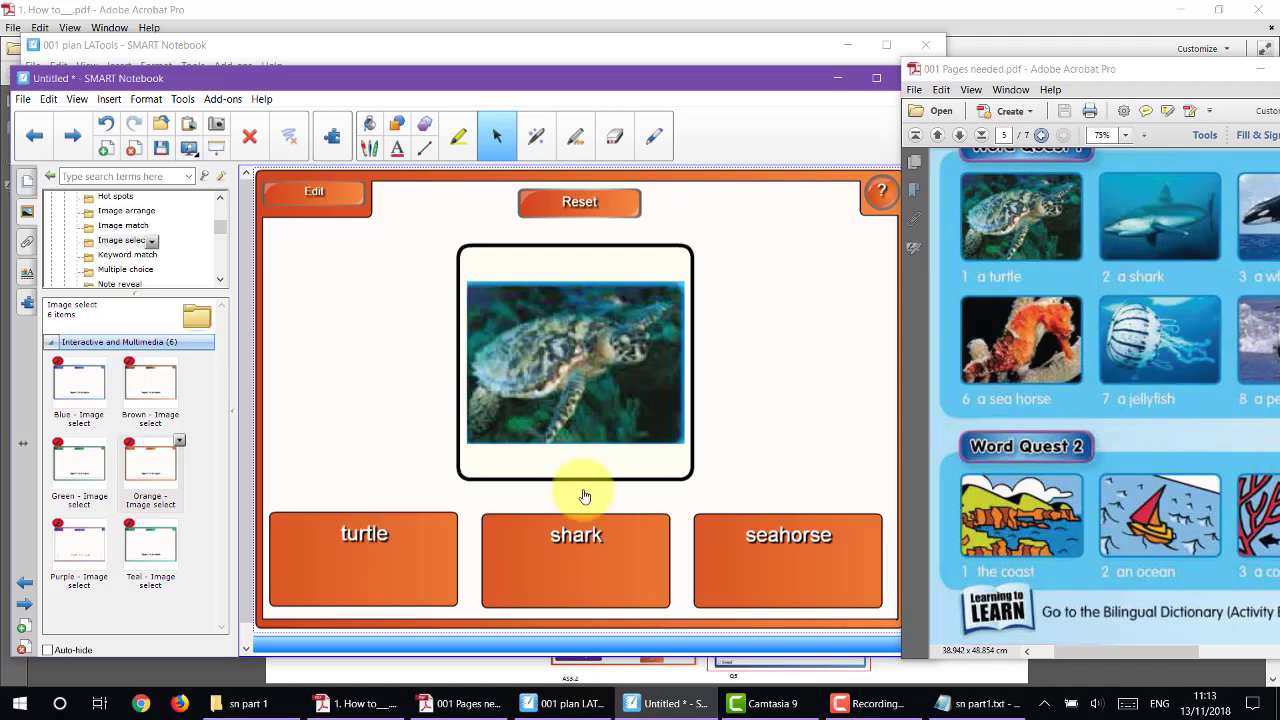
left_click(409, 532)
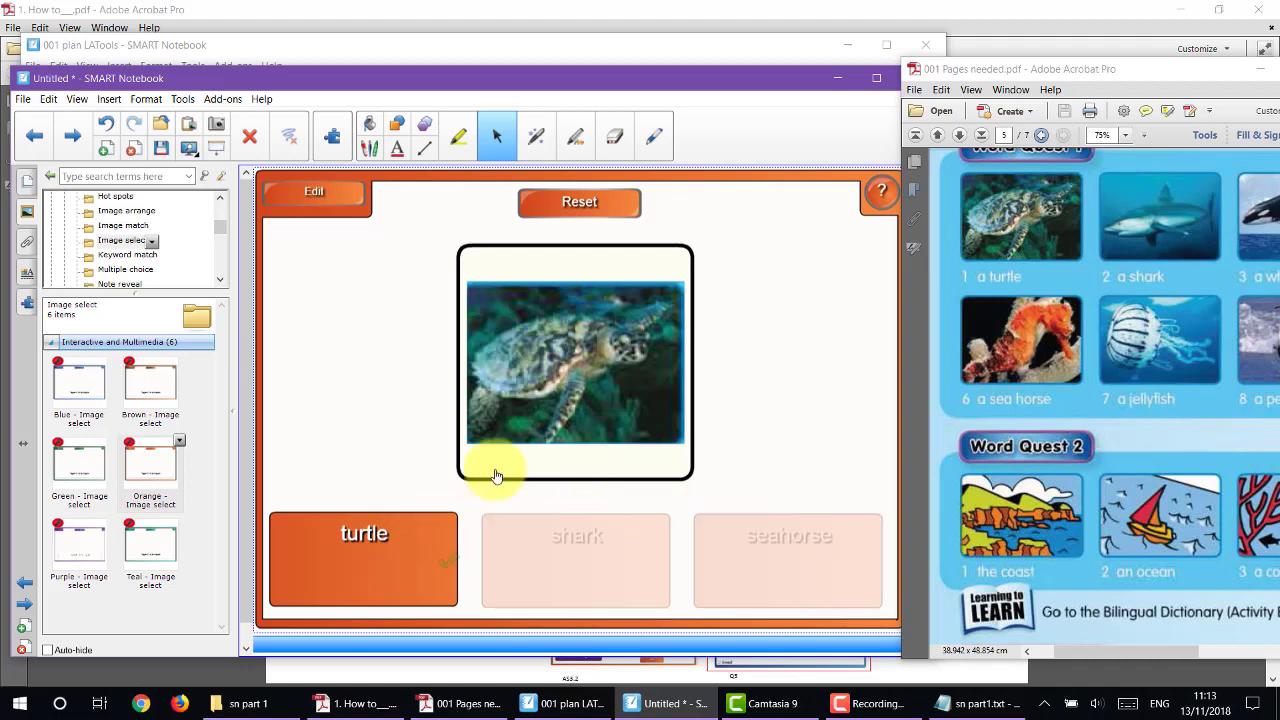
left_click(334, 194)
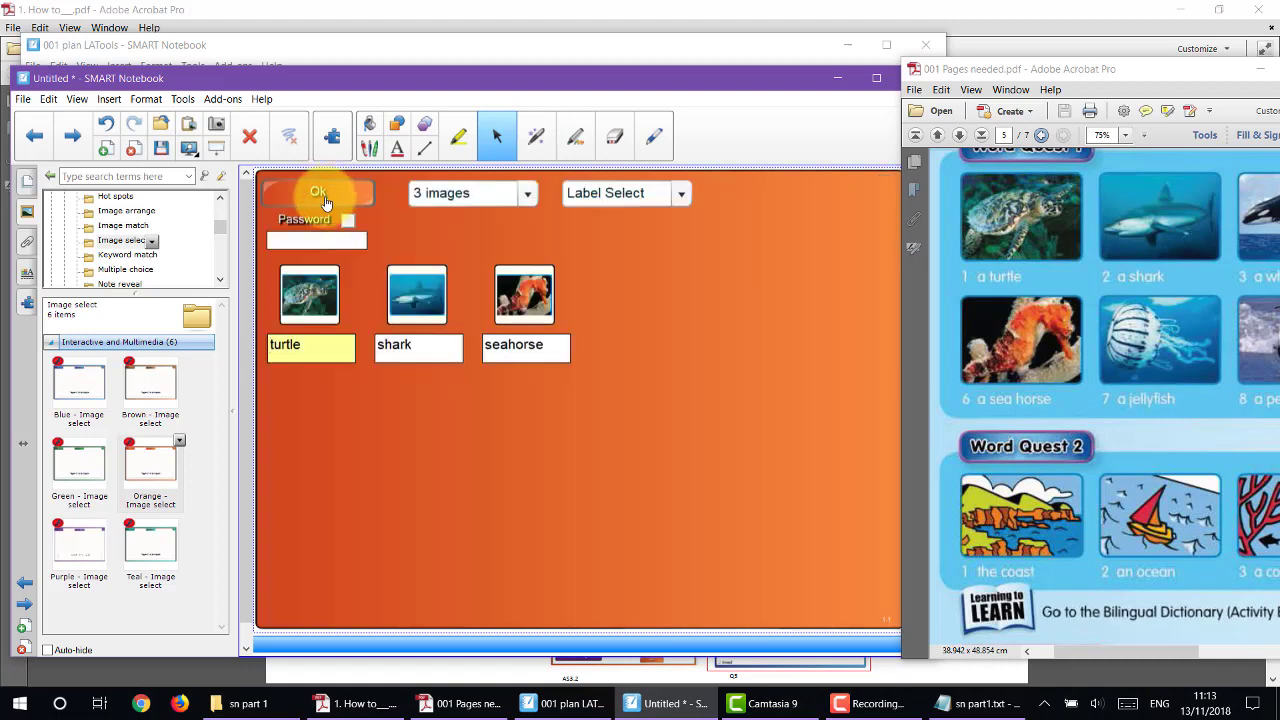
- Show the Untitled notebook's page thumbnails and review the activity list in the How to PDF
left_click(27, 181)
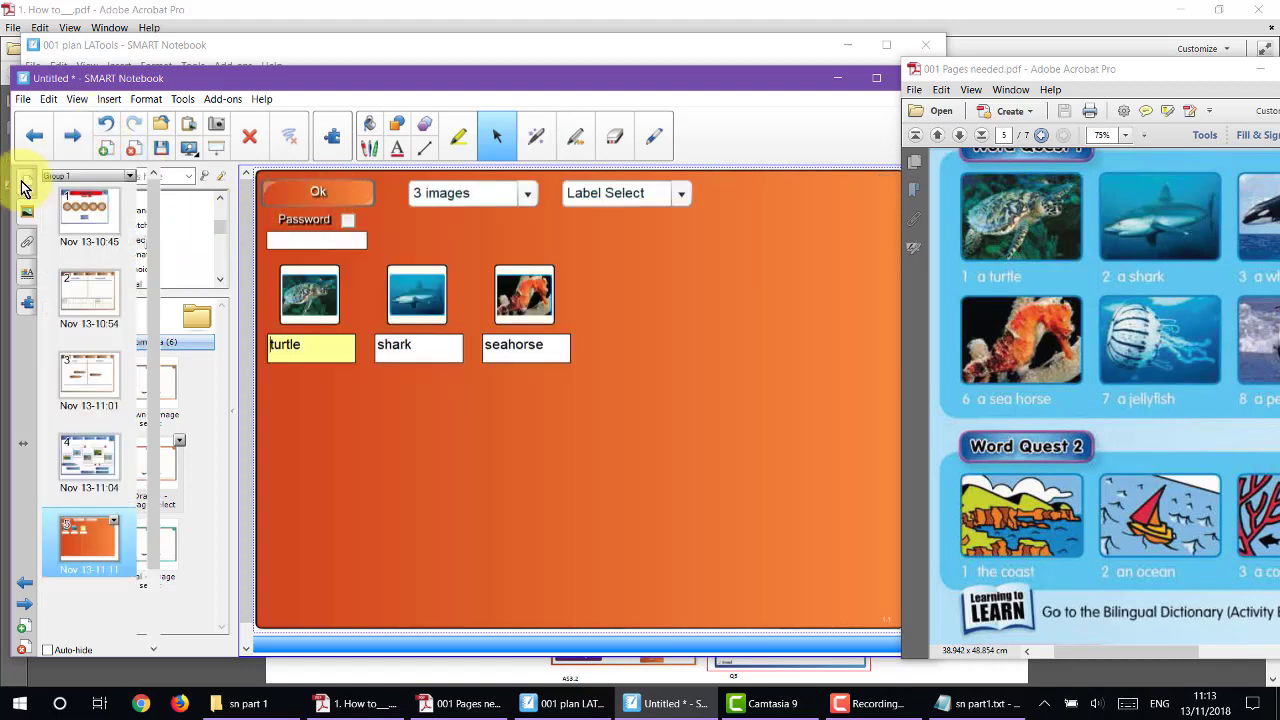
left_click(538, 701)
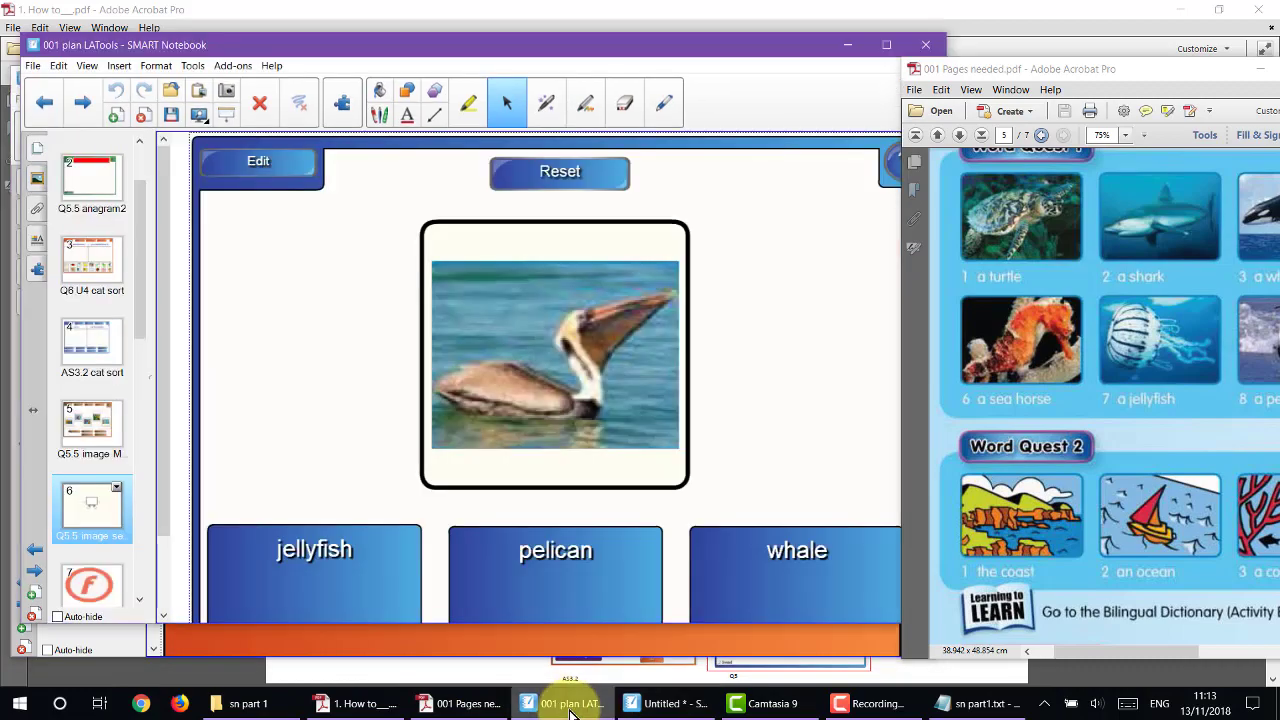
left_click(470, 701)
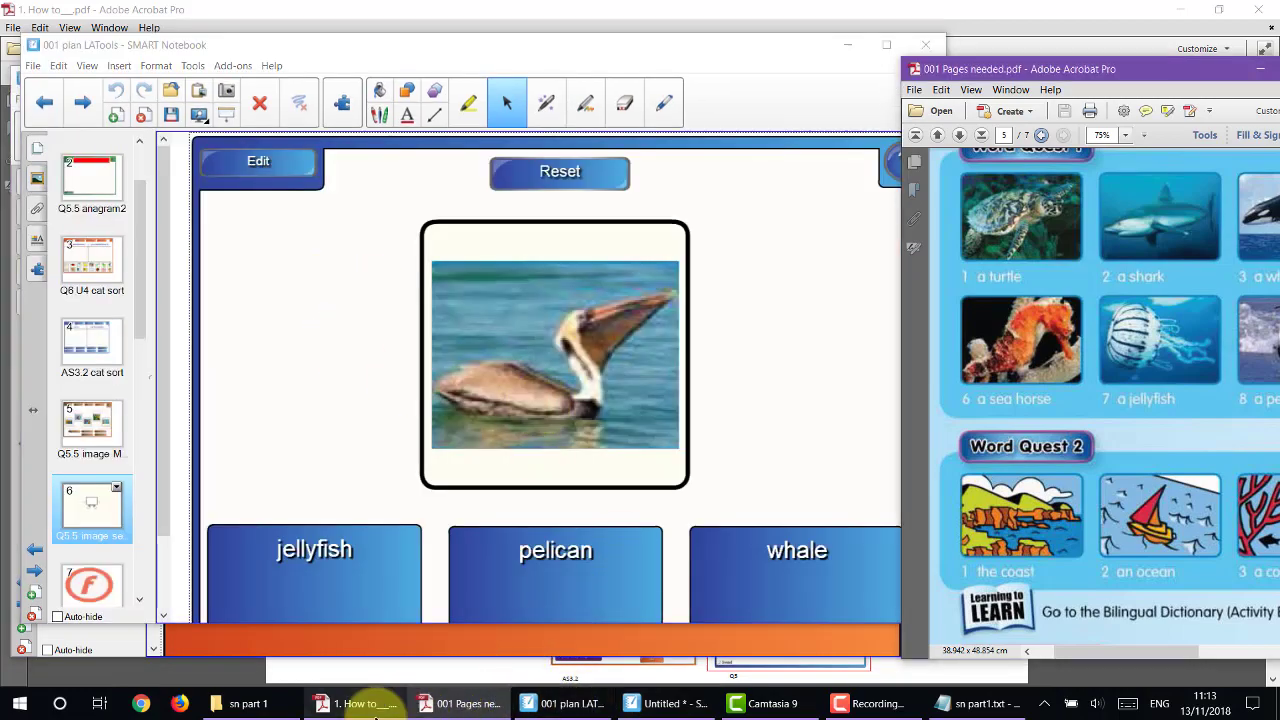
left_click(362, 702)
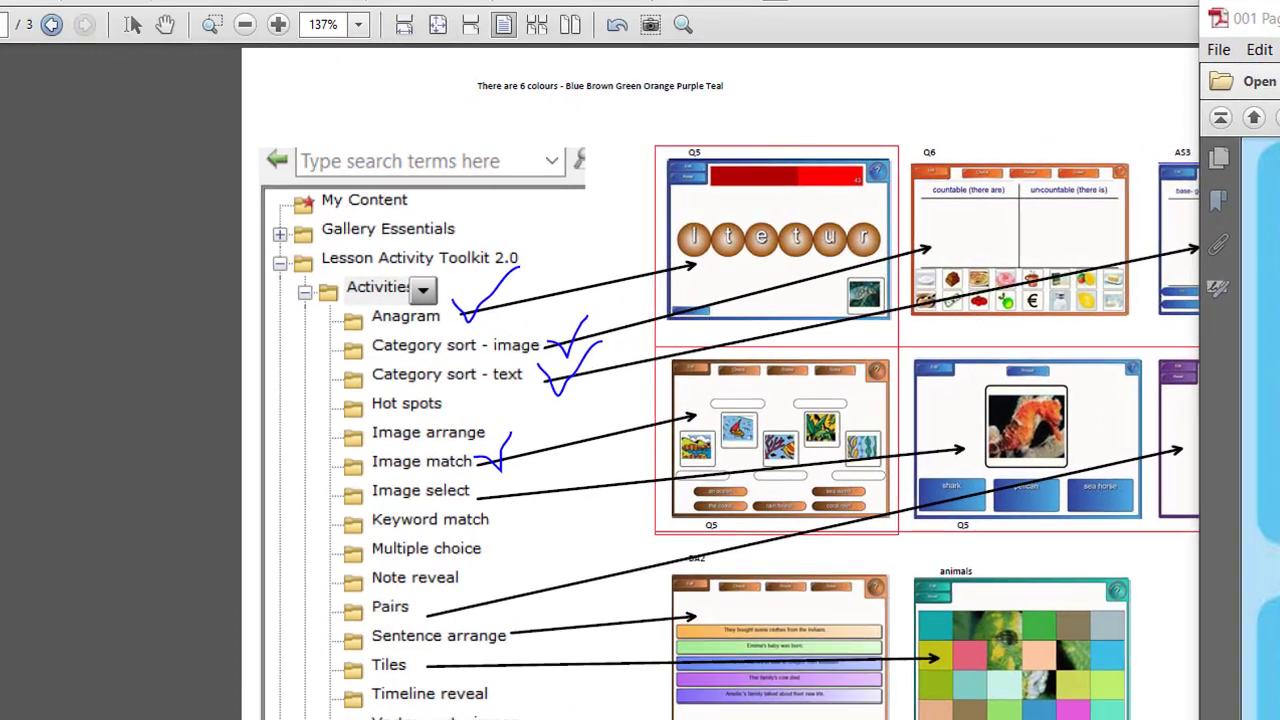
left_click(1137, 206)
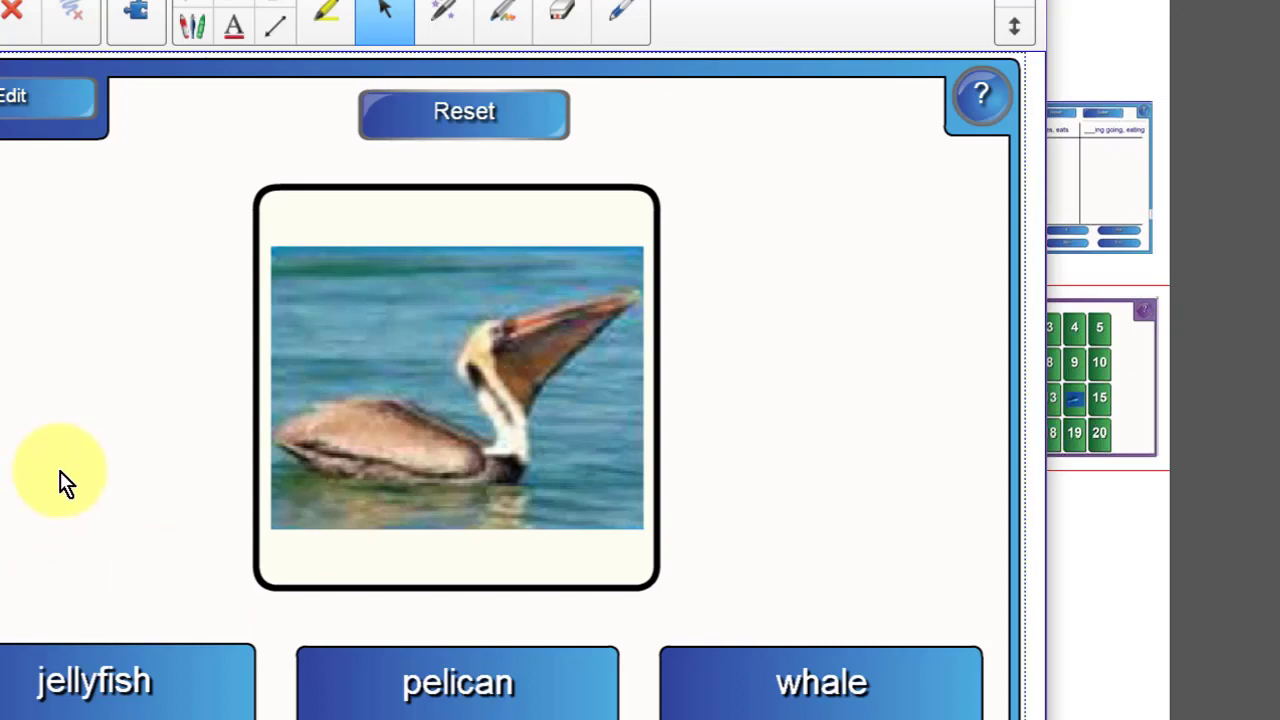
- Go to the Pairs page in 001 plan LATools, show the 001 Pages needed PDF beside it, and open the activity's settings
key("Page_Down")
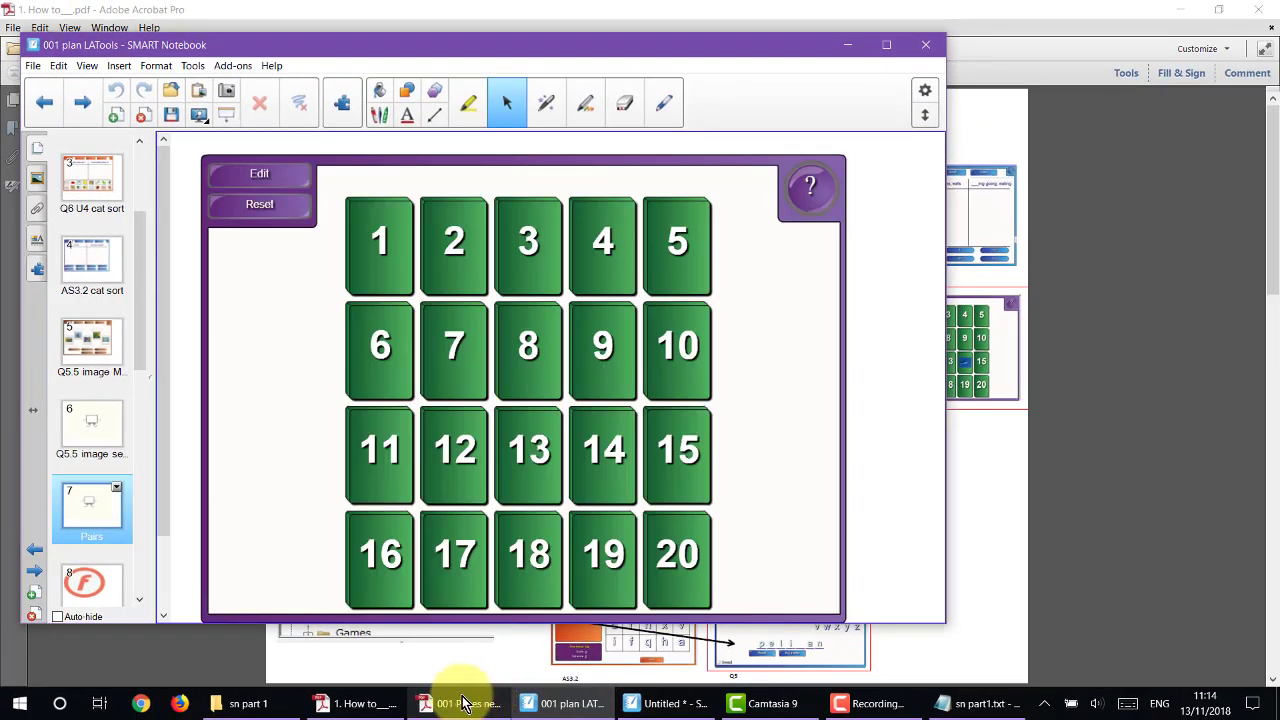
mouse_move(462, 704)
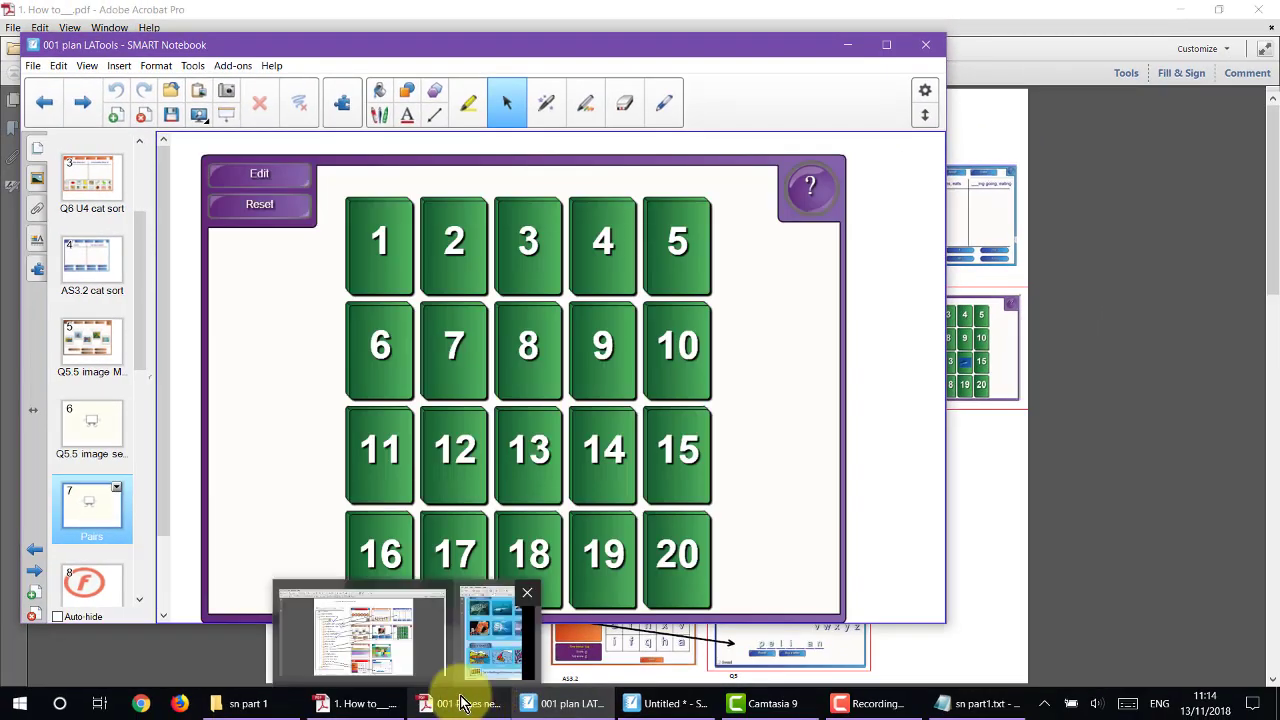
left_click(485, 655)
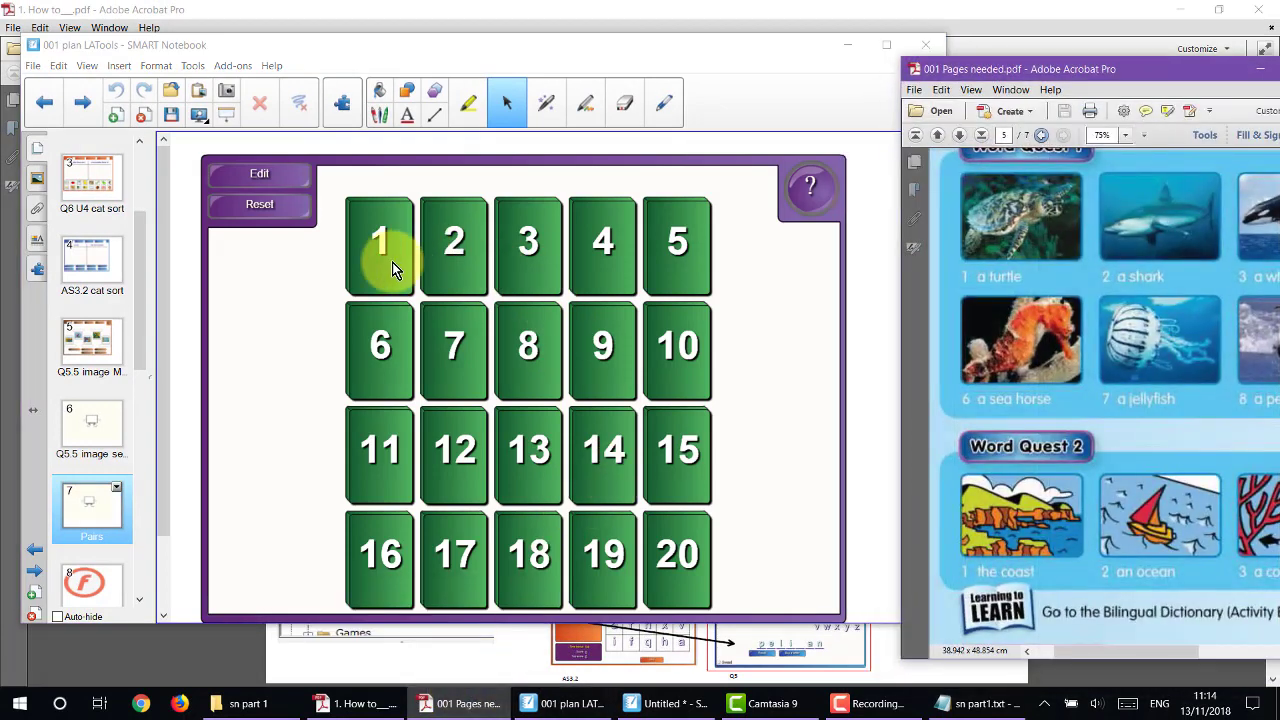
left_click(258, 175)
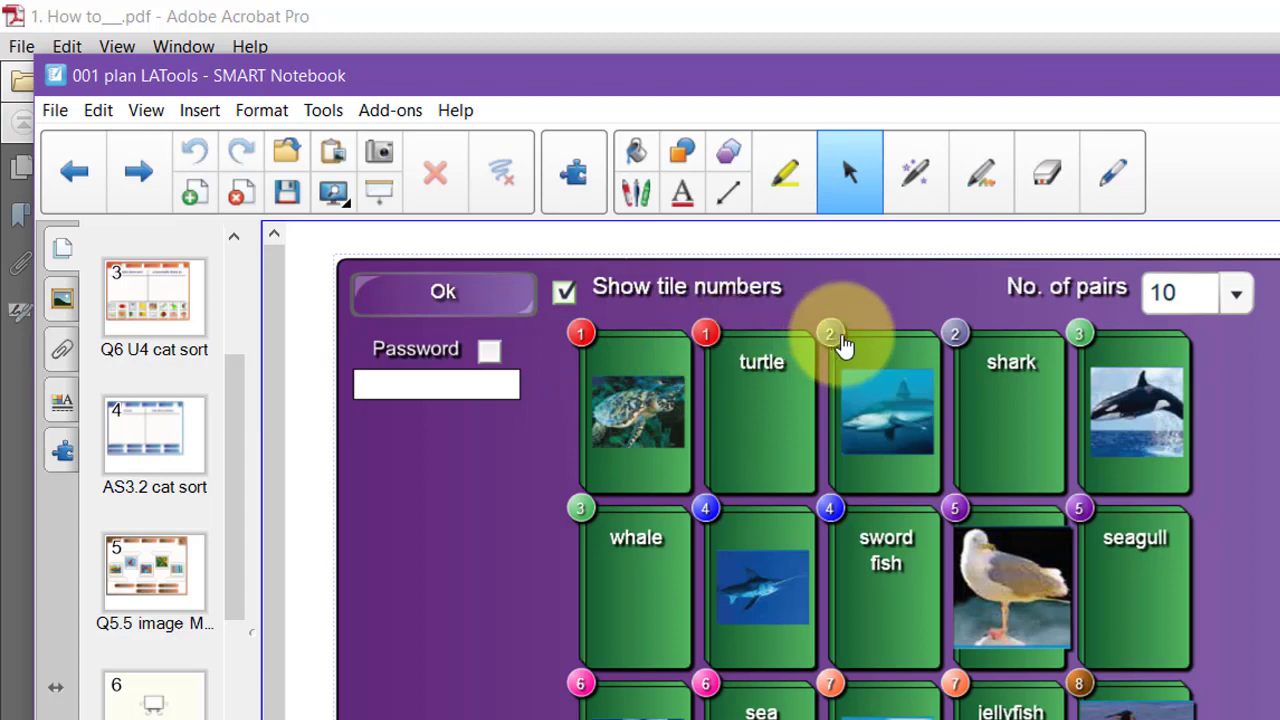
- Close the Pairs settings and try the activity by turning over tiles 7 and 4 and tiles 8 and 9
left_click(428, 296)
left_click(760, 557)
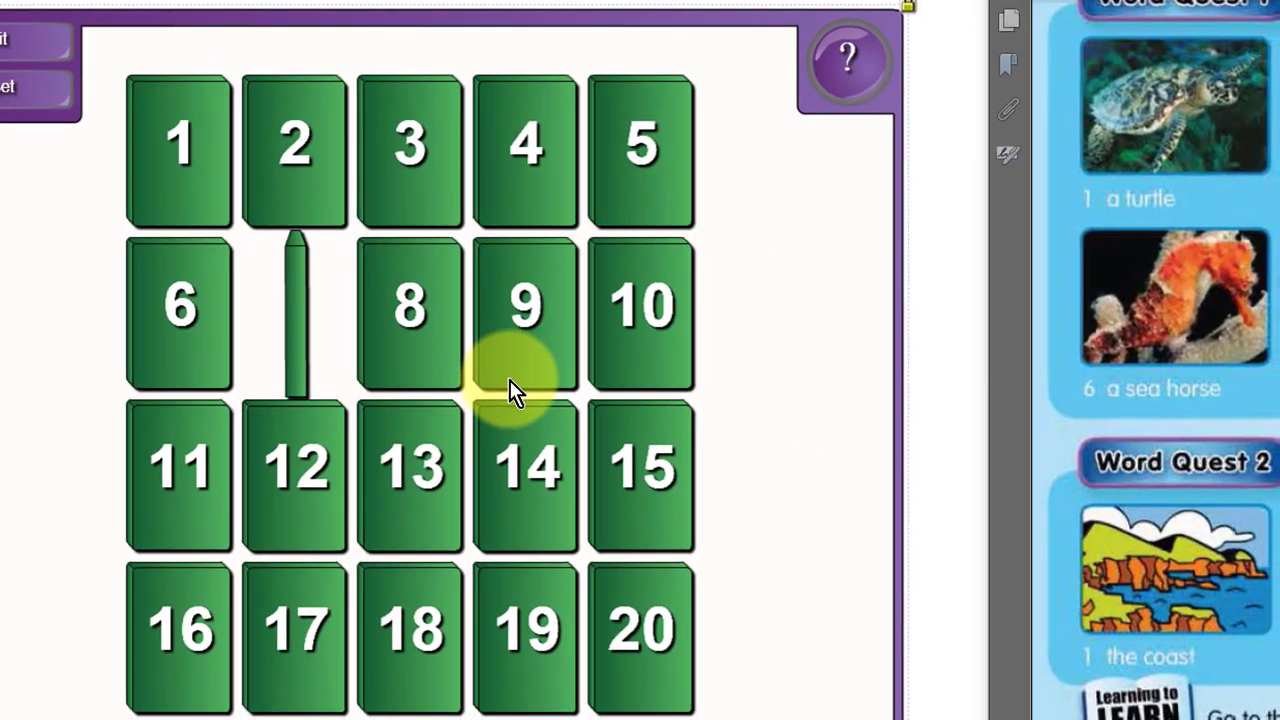
left_click(520, 168)
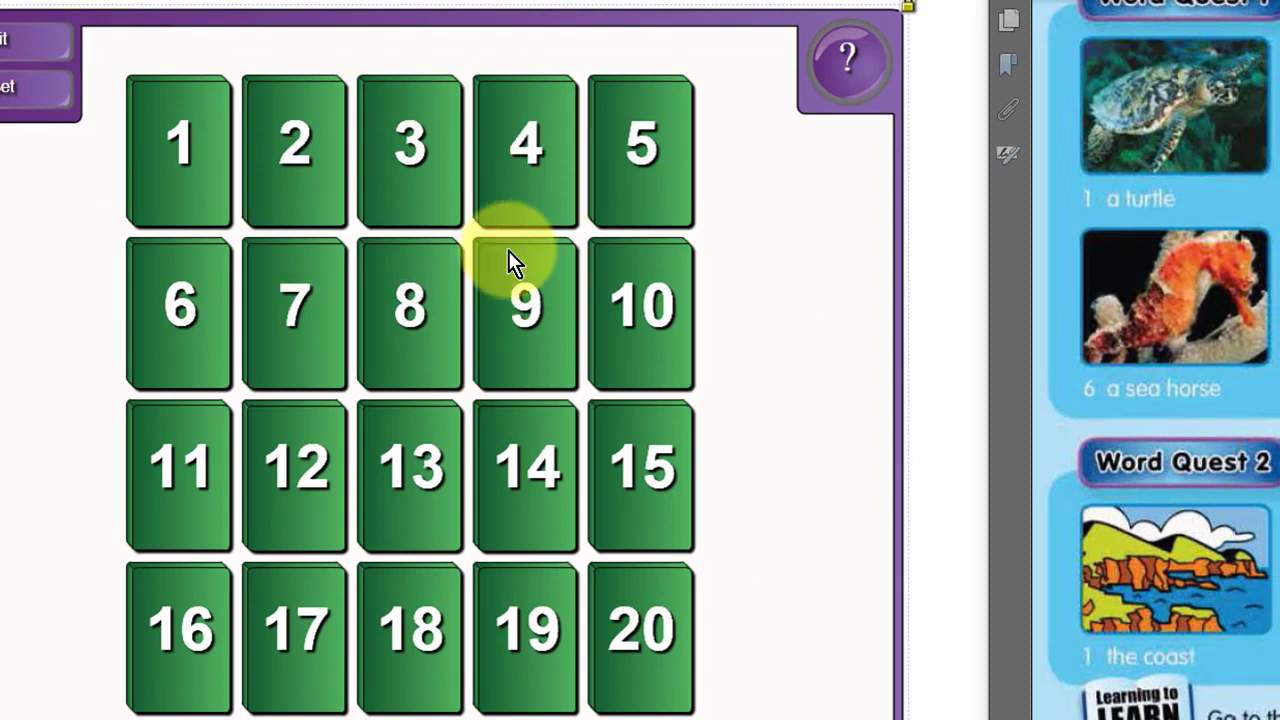
left_click(411, 317)
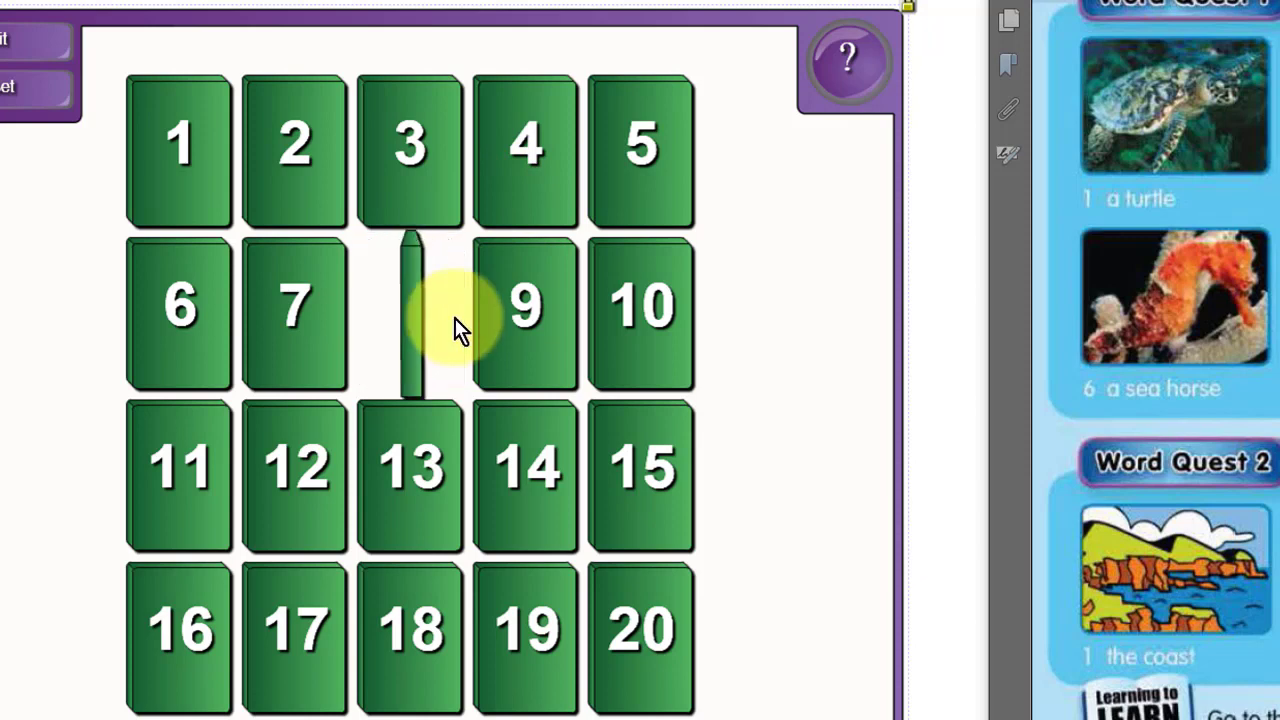
left_click(552, 323)
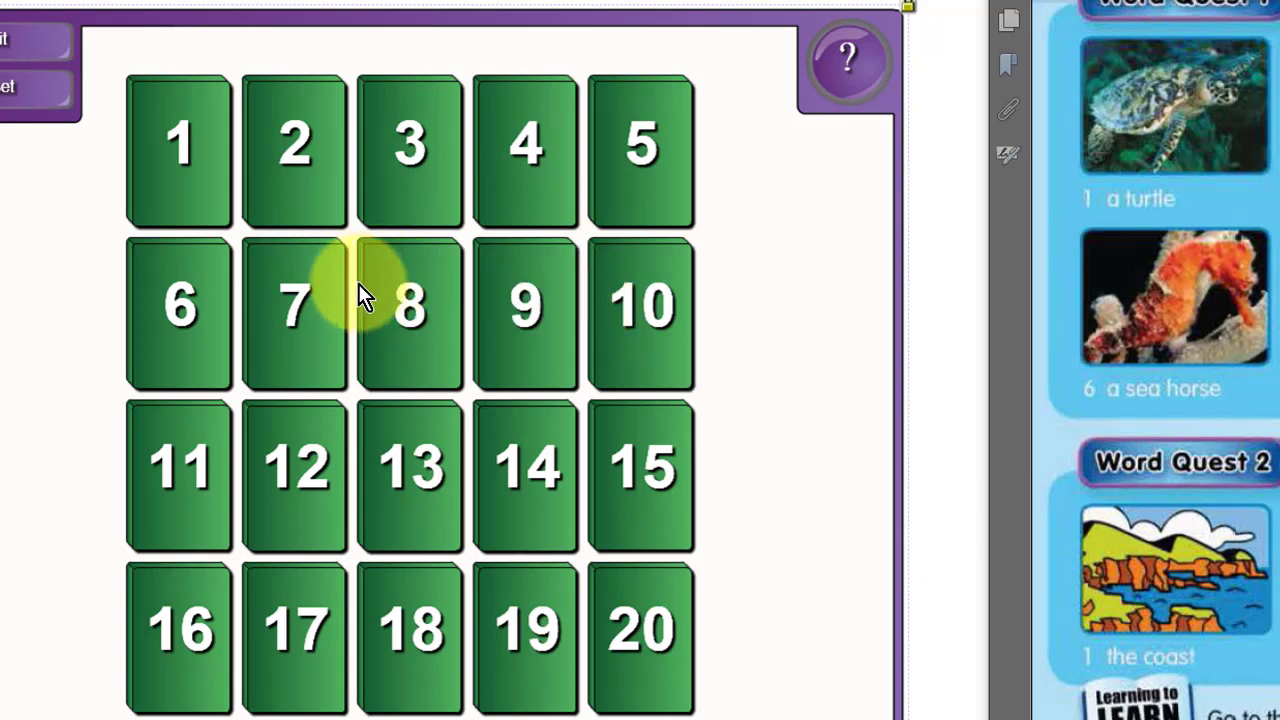
- Continue the Pairs game by turning over tiles 7 and 2, 1 and 7, 10 and 5, and 15 and 13
left_click(293, 305)
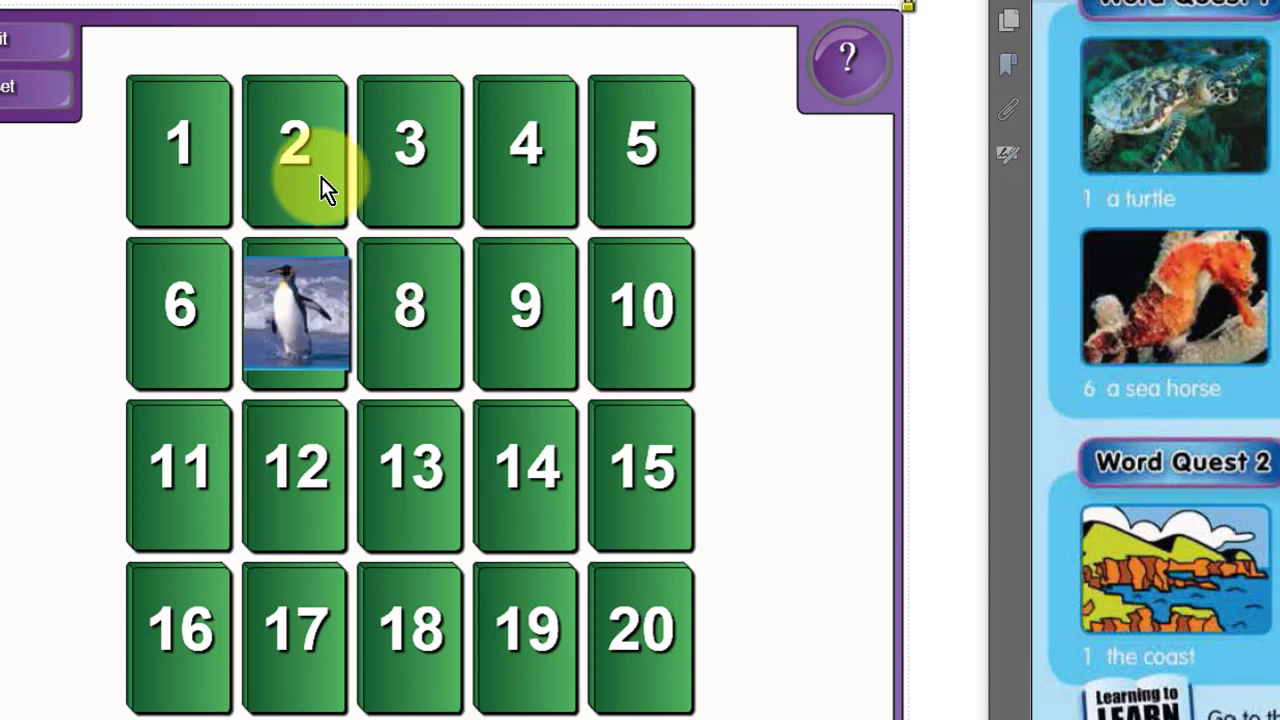
left_click(288, 142)
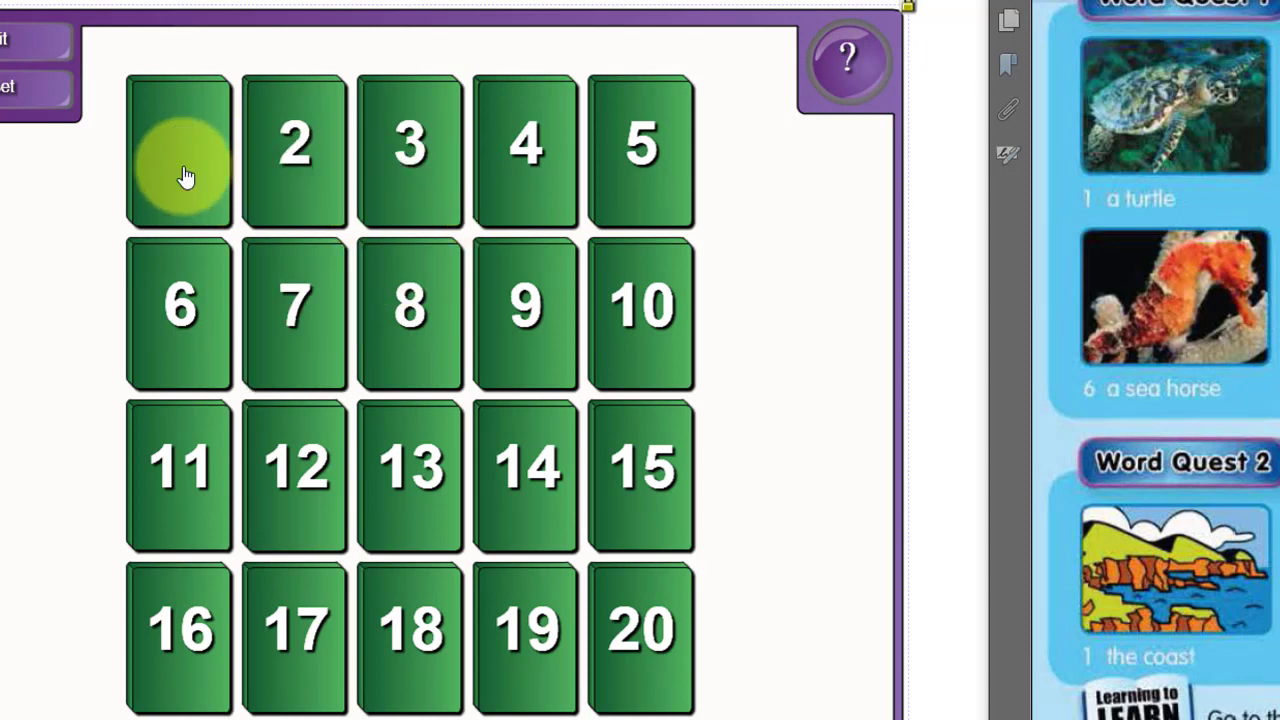
left_click(302, 312)
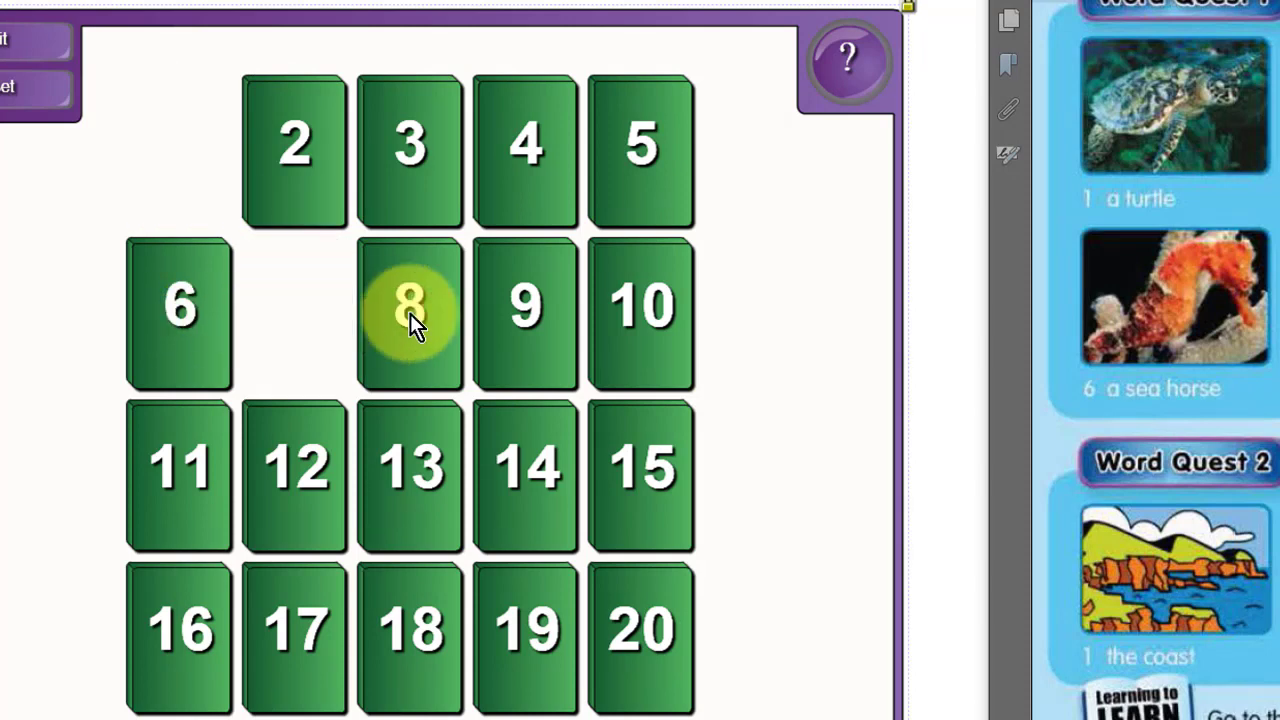
left_click(661, 327)
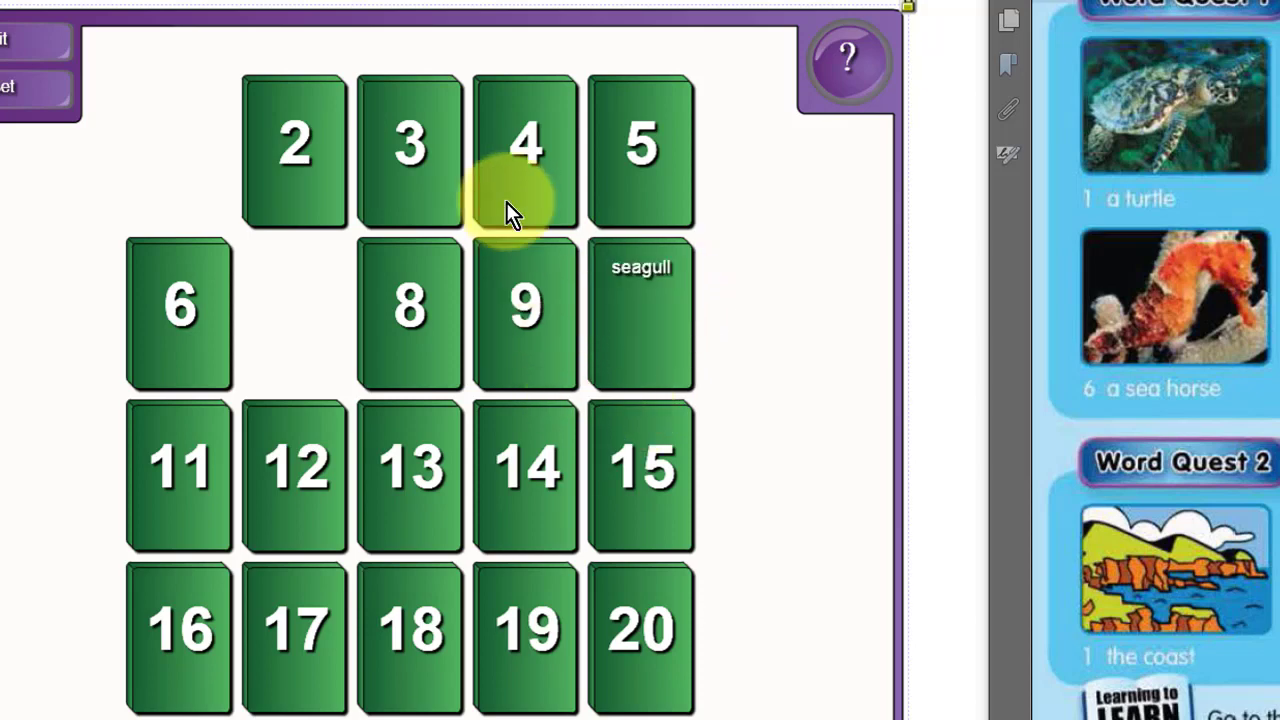
left_click(617, 148)
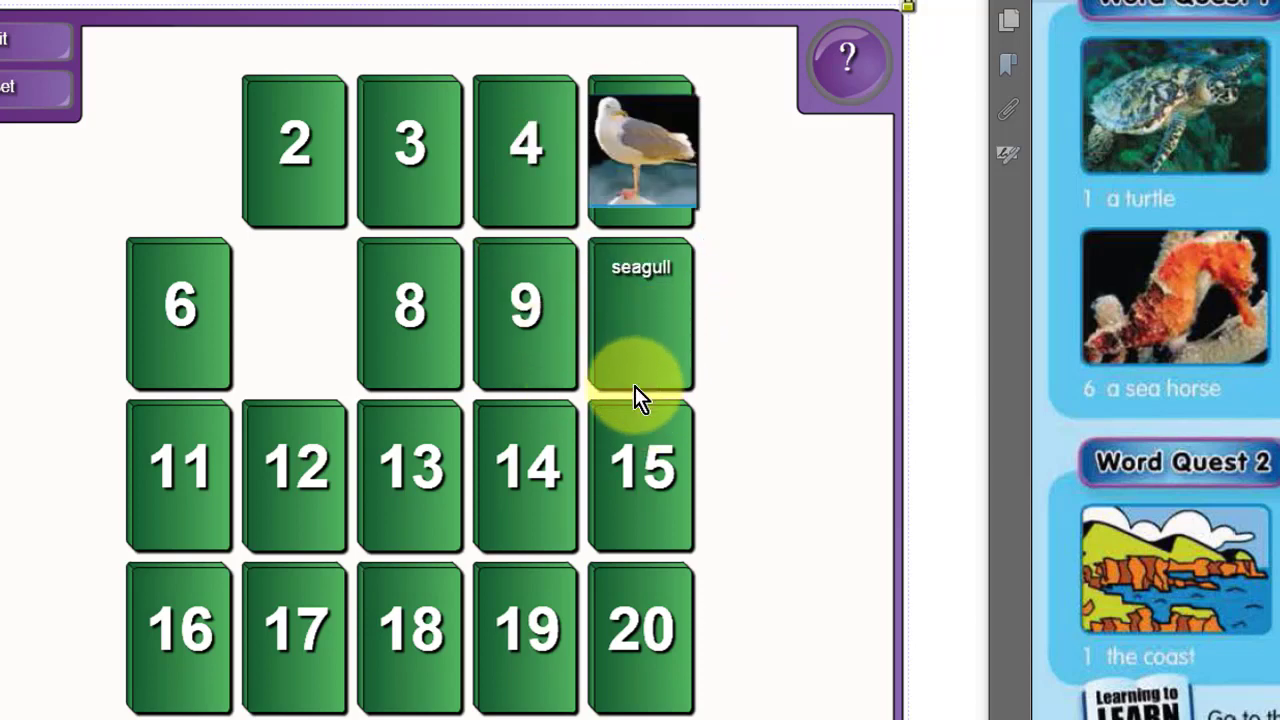
left_click(650, 500)
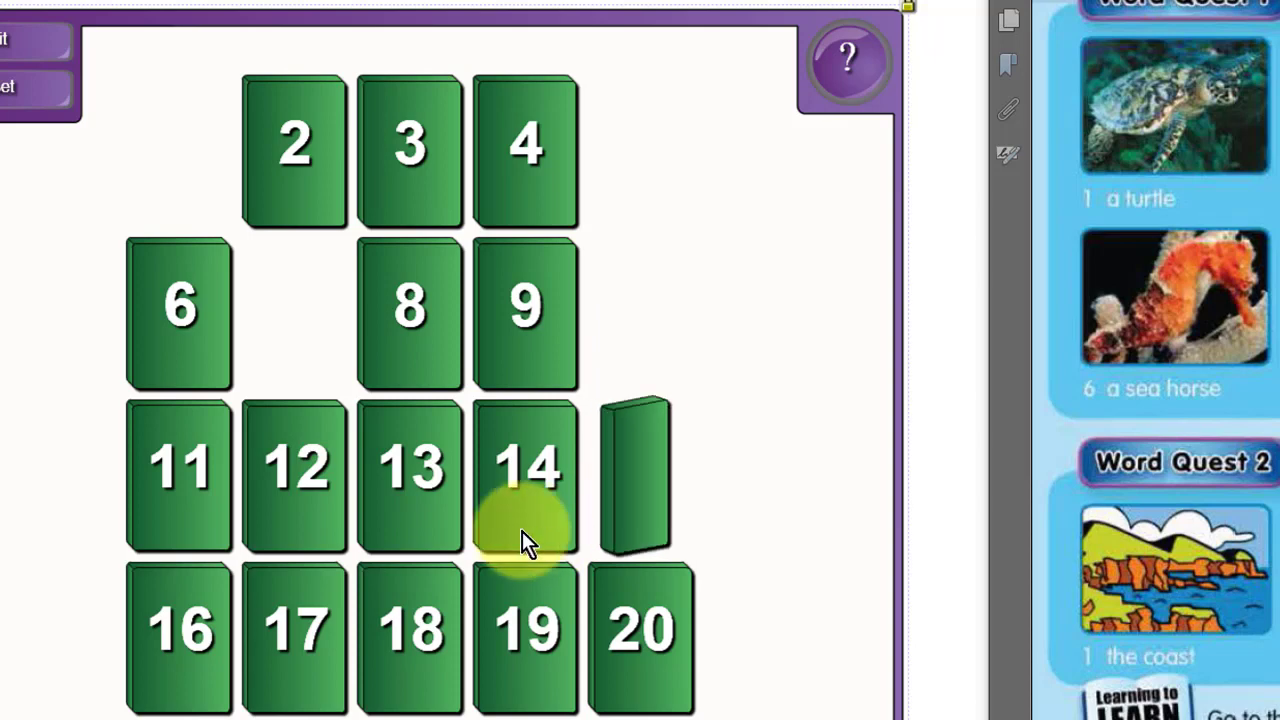
left_click(411, 500)
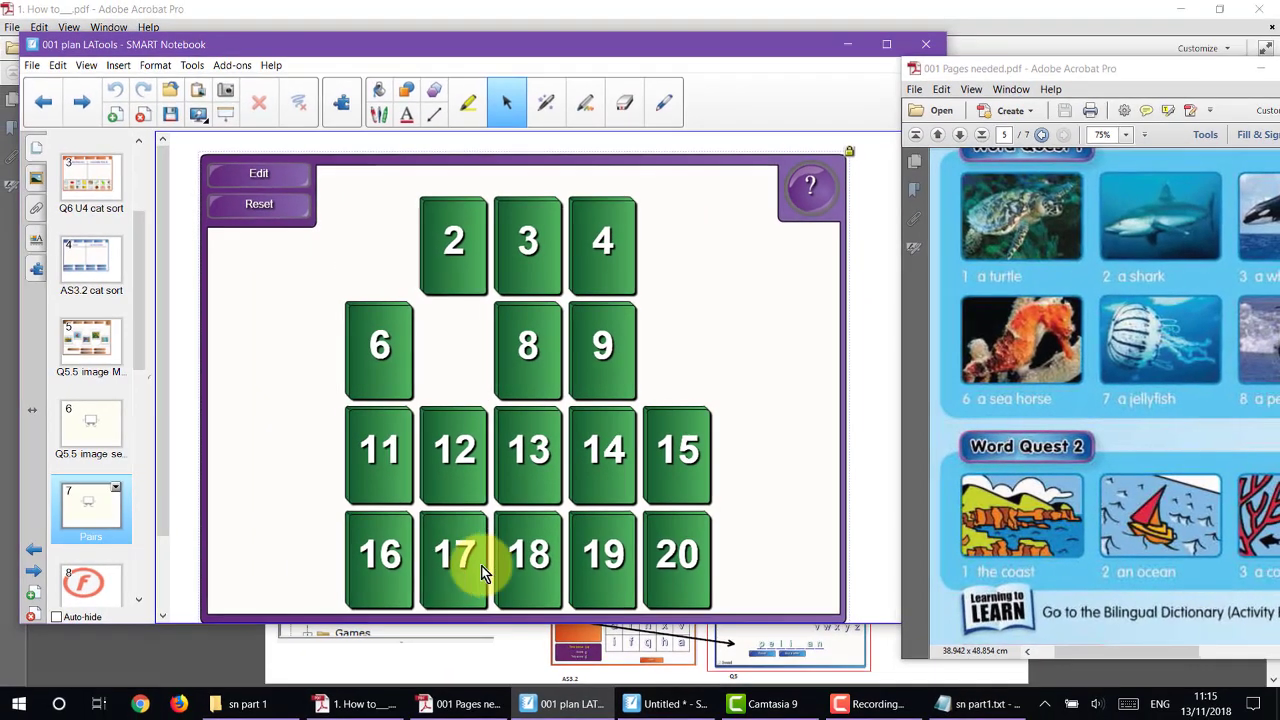
- Switch to the Untitled notebook, add a blank page after the image select page, and show the Gallery
left_click(665, 703)
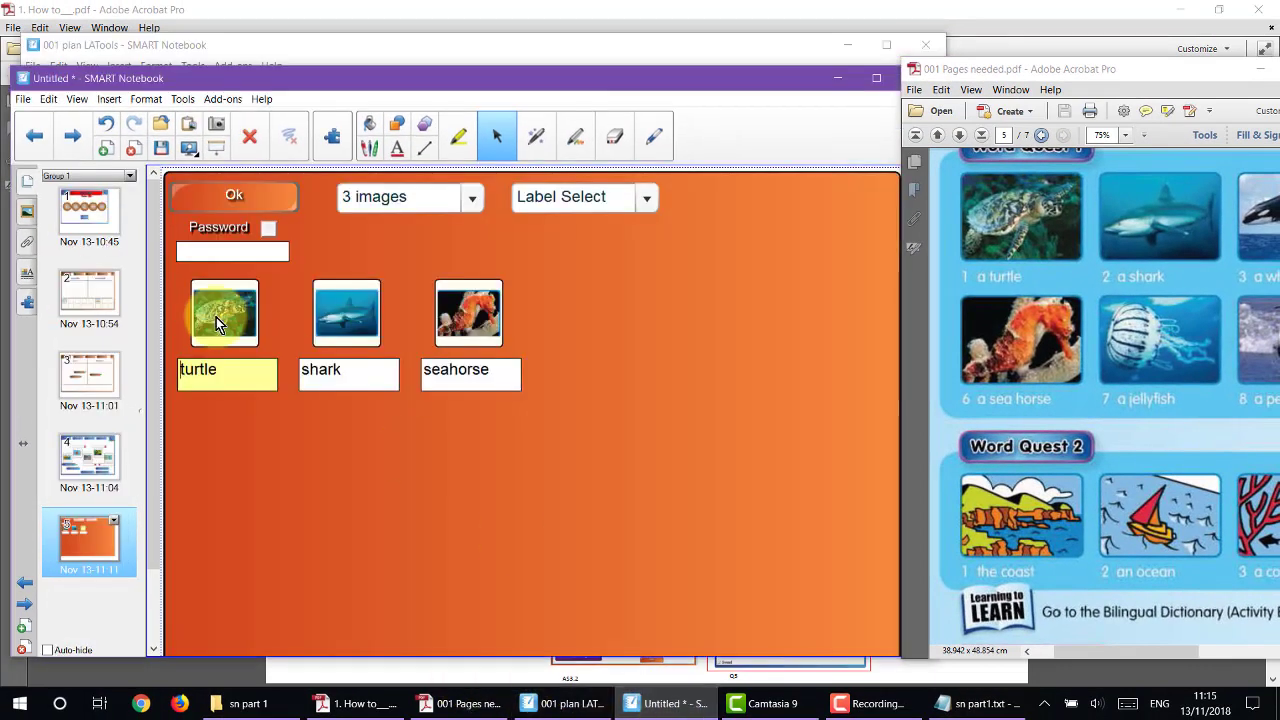
left_click(107, 150)
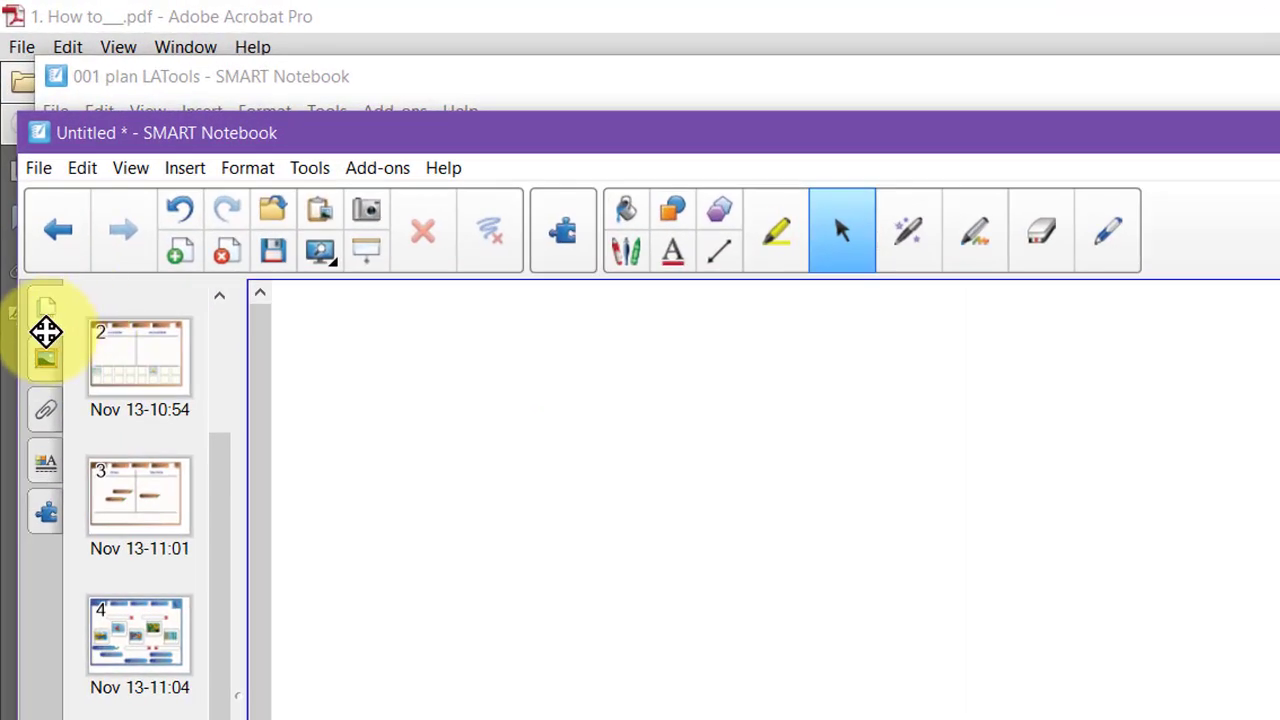
left_click(45, 362)
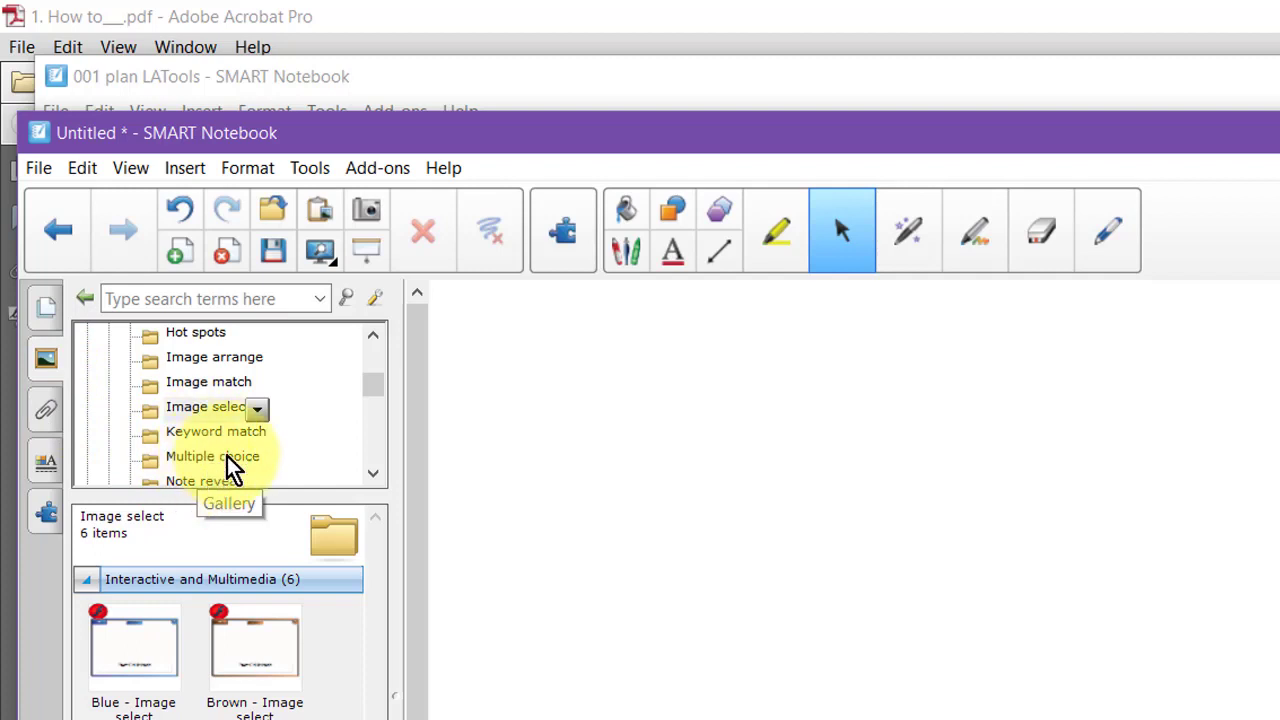
- Add the Purple - Pairs activity from the gallery's Pairs folder to the blank page
scroll(243, 440, "down", 1)
left_click(174, 433)
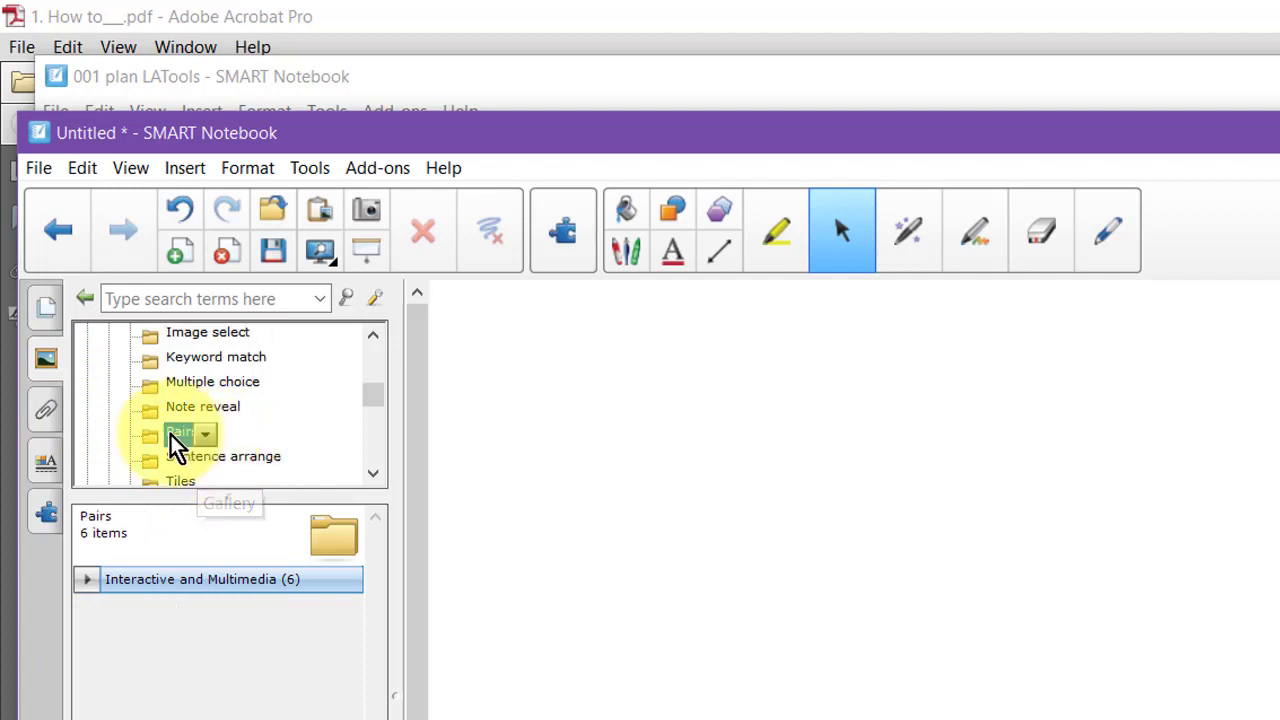
left_click(88, 580)
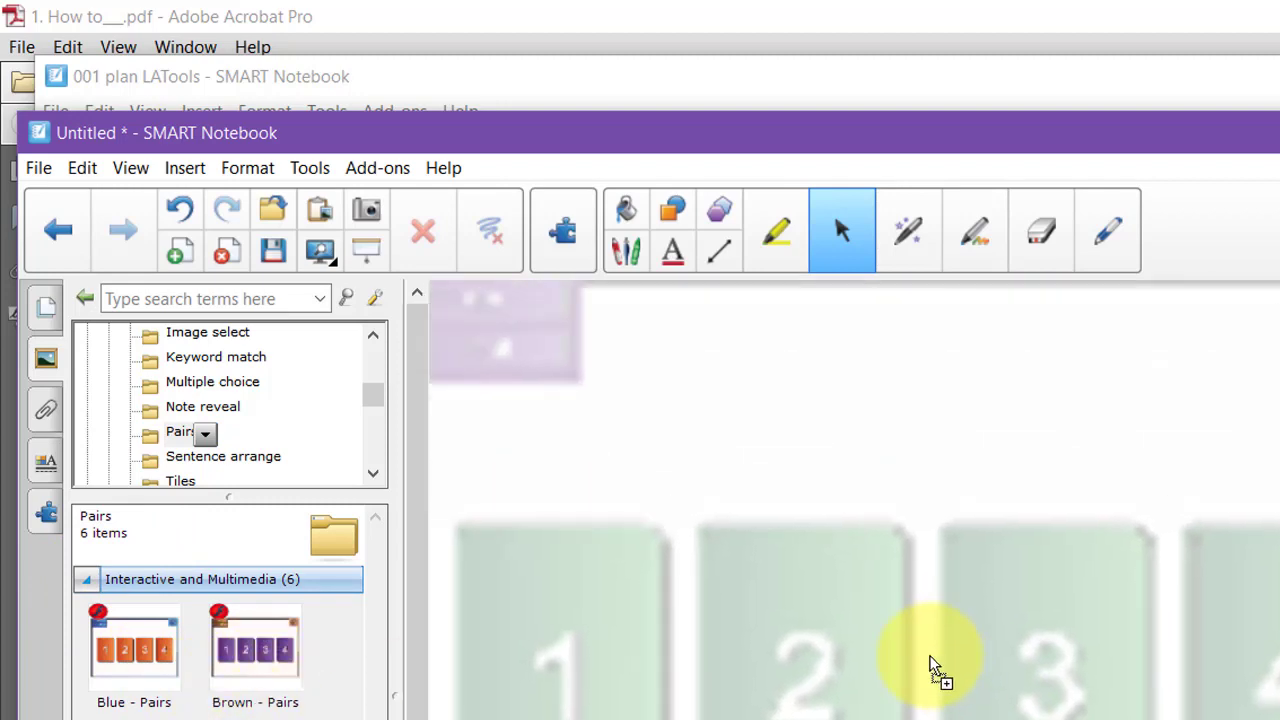
left_click_drag(945, 695, 1000, 660)
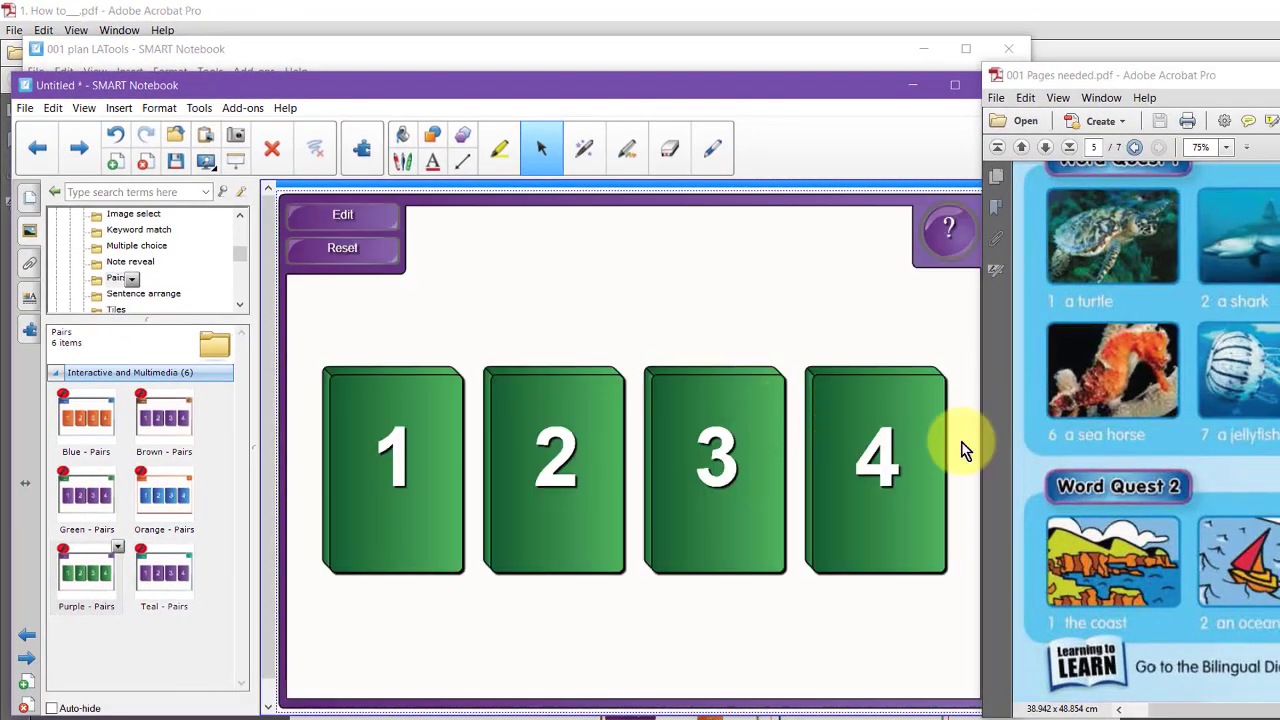
- Open the Pairs activity for editing and set its number of pairs to 4
left_click(345, 219)
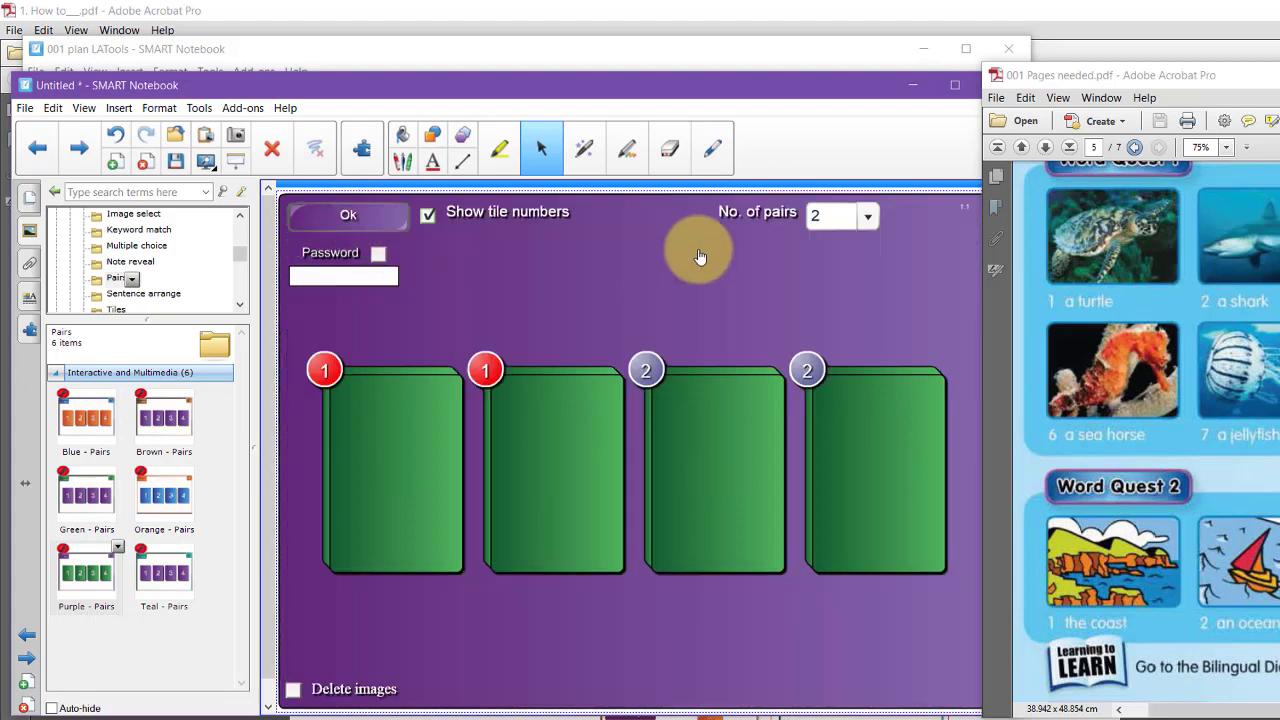
left_click(868, 219)
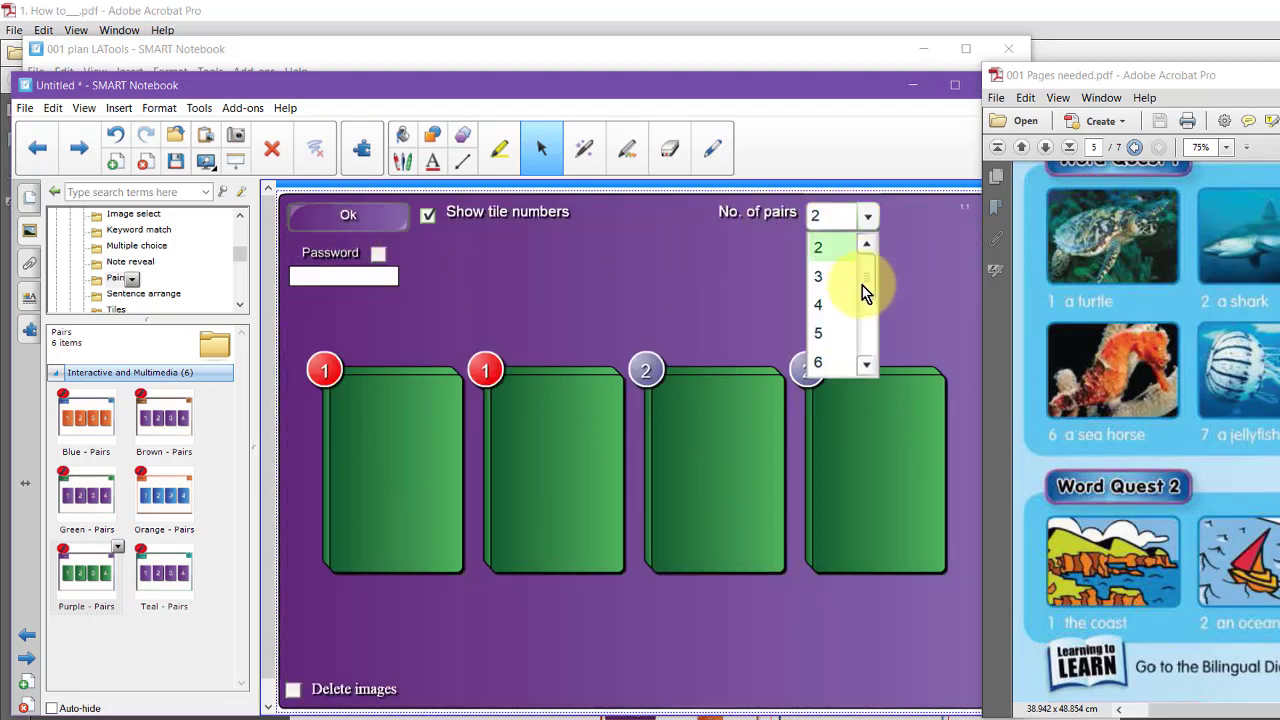
mouse_move(866, 286)
left_mouse_down()
mouse_move(862, 345)
mouse_move(868, 268)
left_mouse_up()
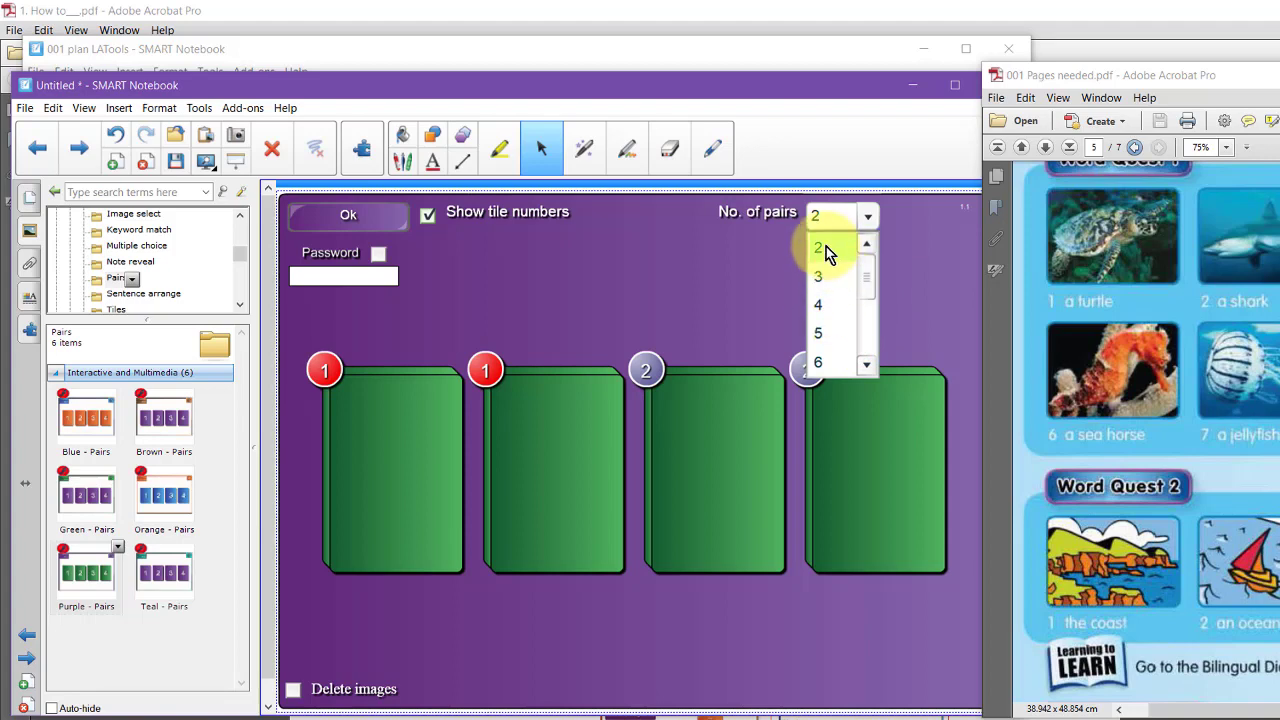
left_click(820, 306)
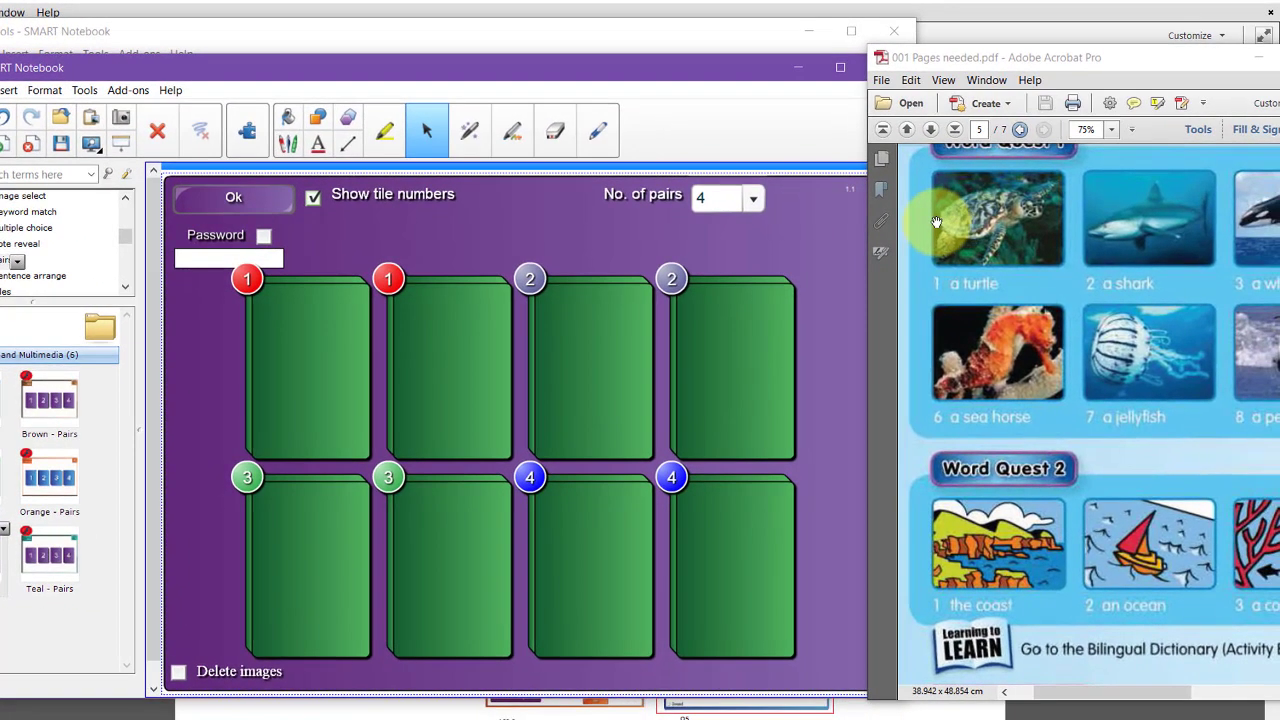
- Snip the turtle picture from the PDF, place it on the first pair 1 tile, and label its matching tile "turtle"
key("super+shift+s")
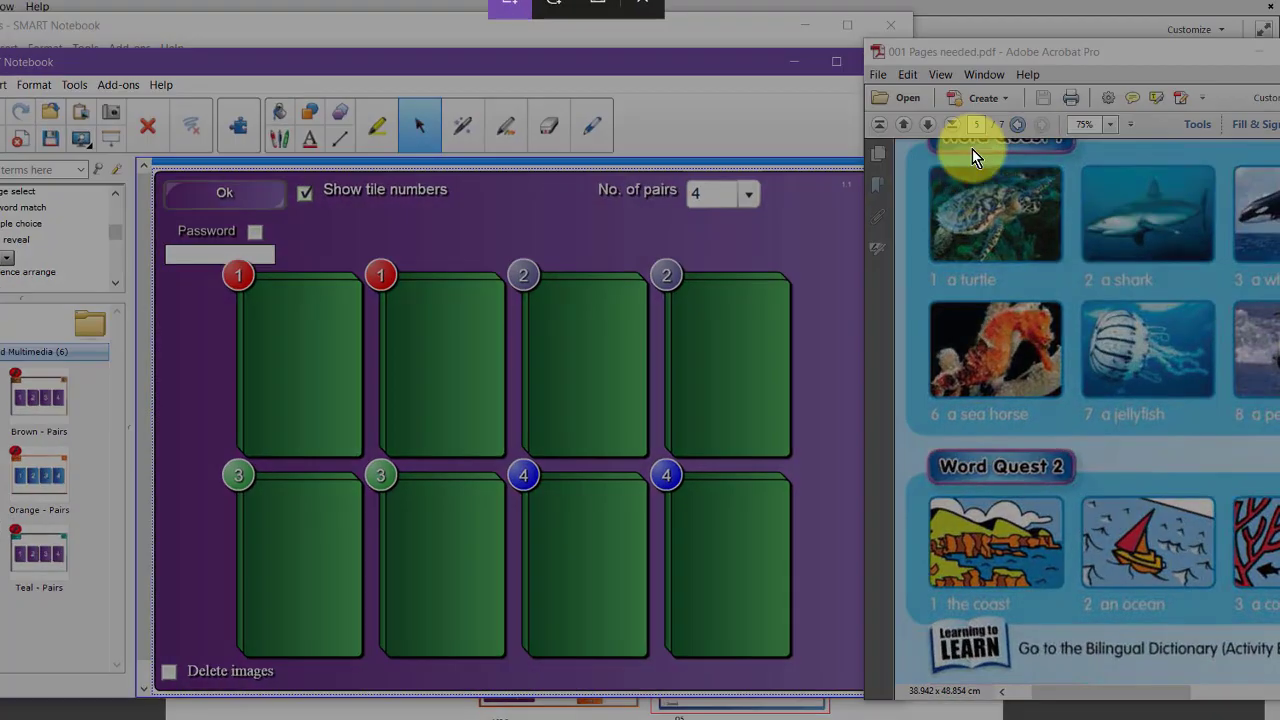
left_click_drag(934, 170, 1070, 260)
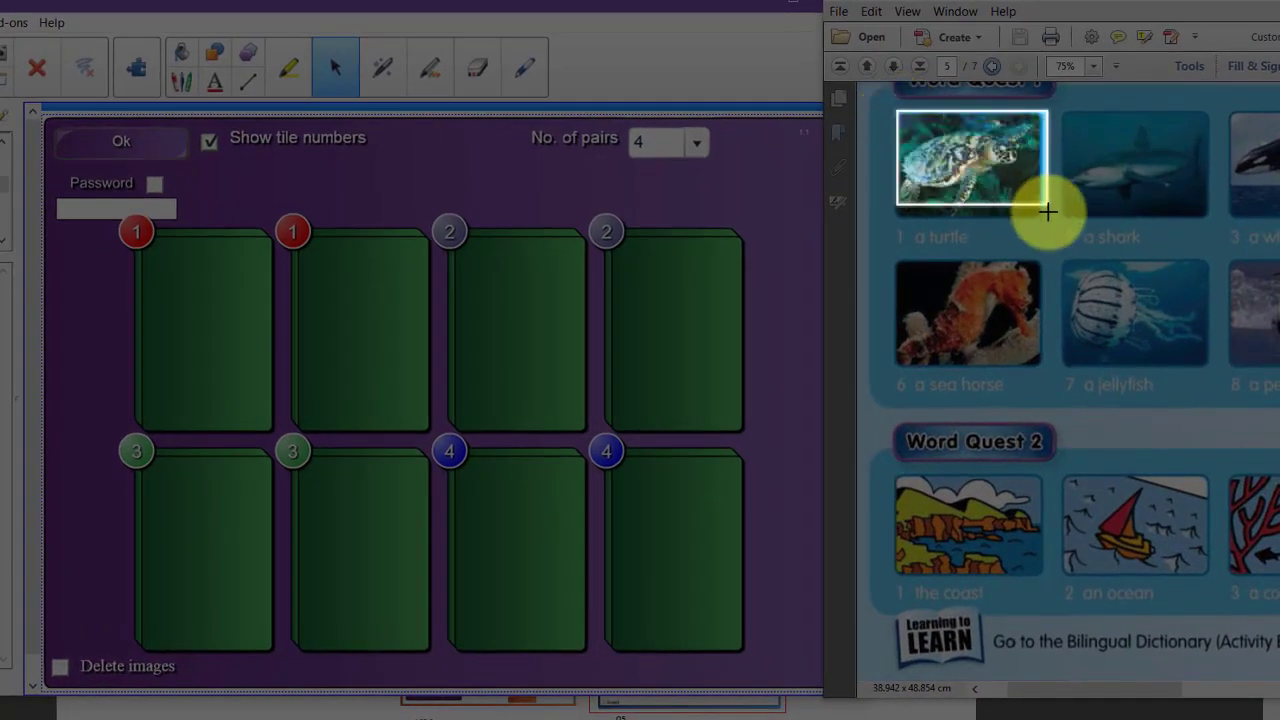
left_click_drag(1047, 211, 1046, 209)
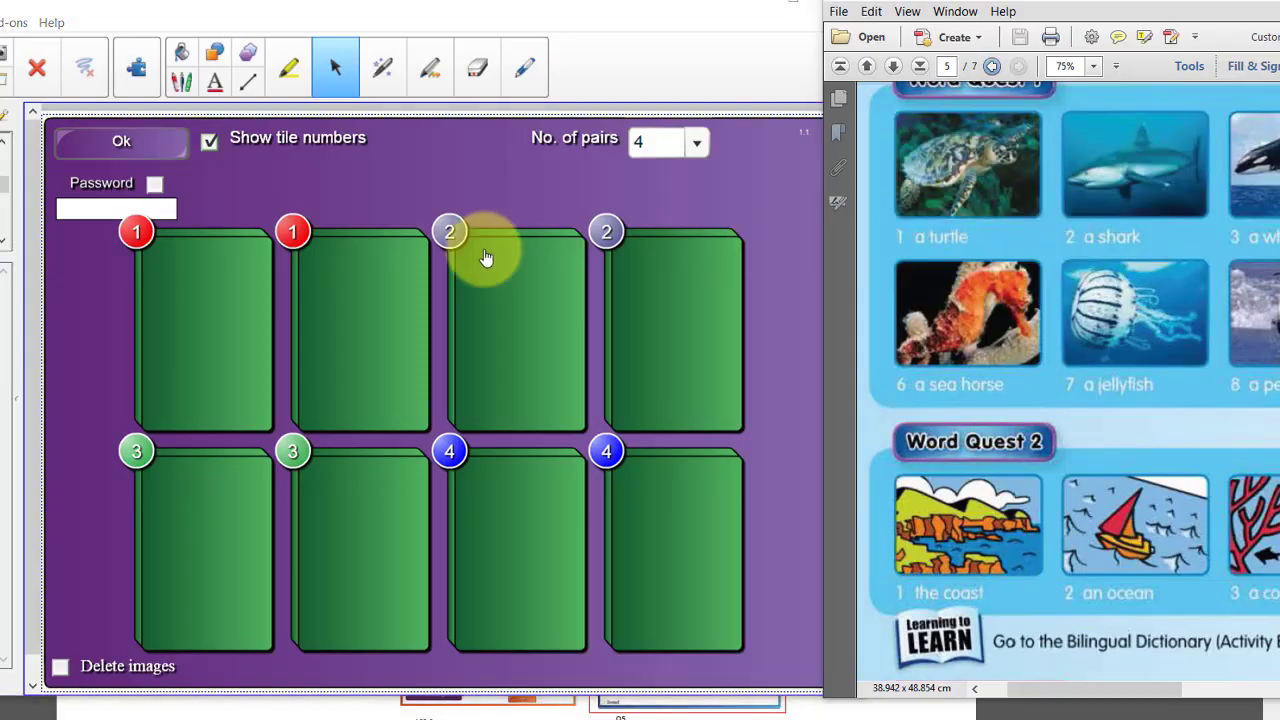
left_click(106, 352)
key("ctrl+v")
left_click_drag(155, 300, 227, 330)
left_click(345, 300)
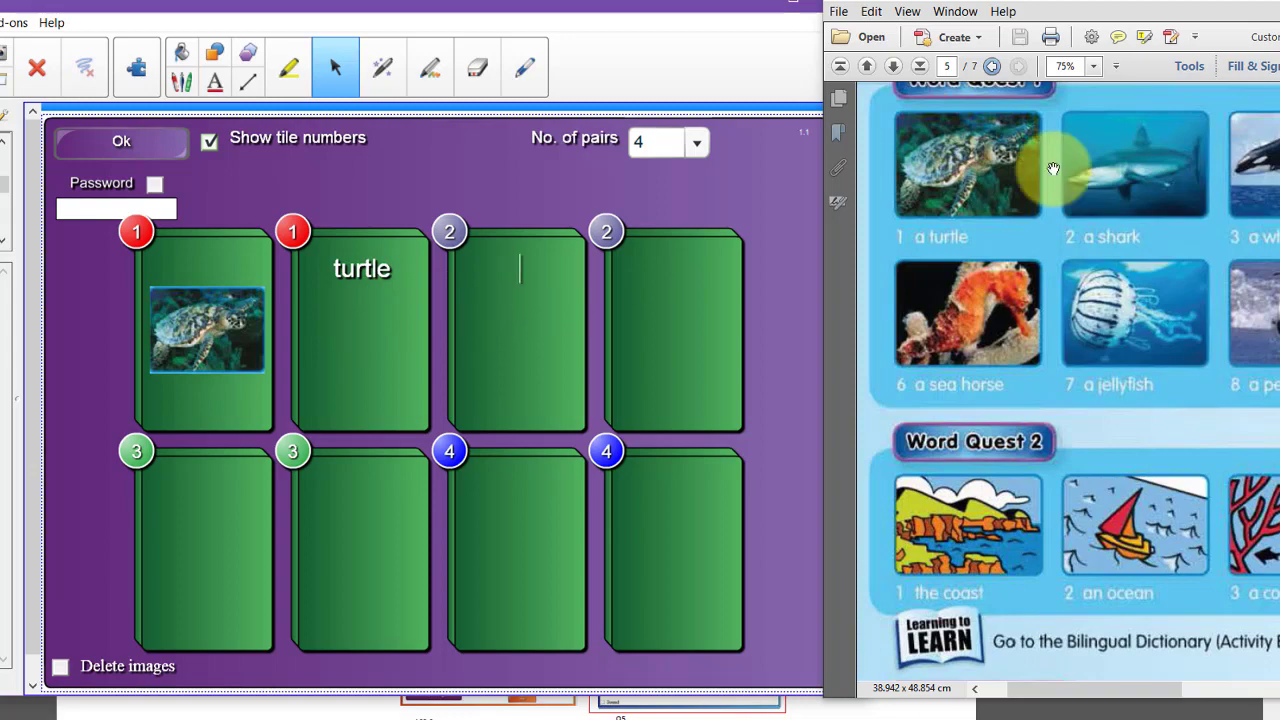
- Snip the shark picture from the PDF, place it on the first pair 2 tile, and label its matching tile "shark"
key("super+shift+s")
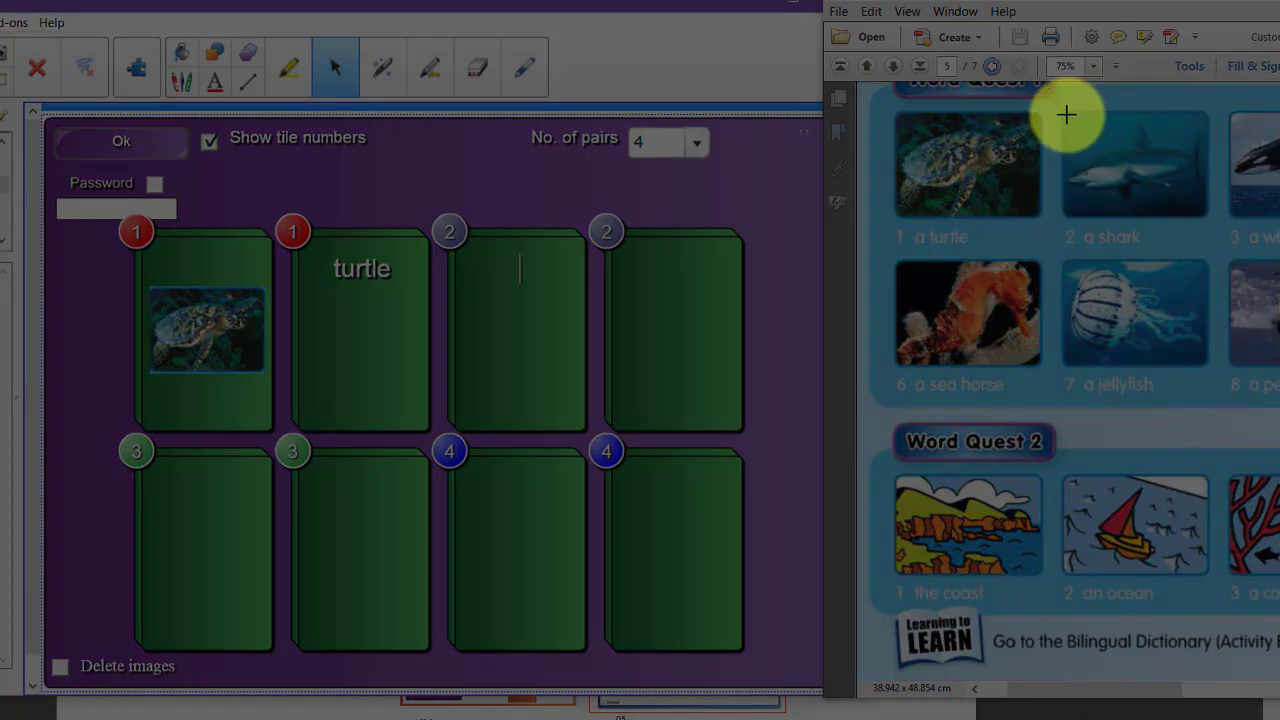
left_click_drag(1065, 115, 1206, 214)
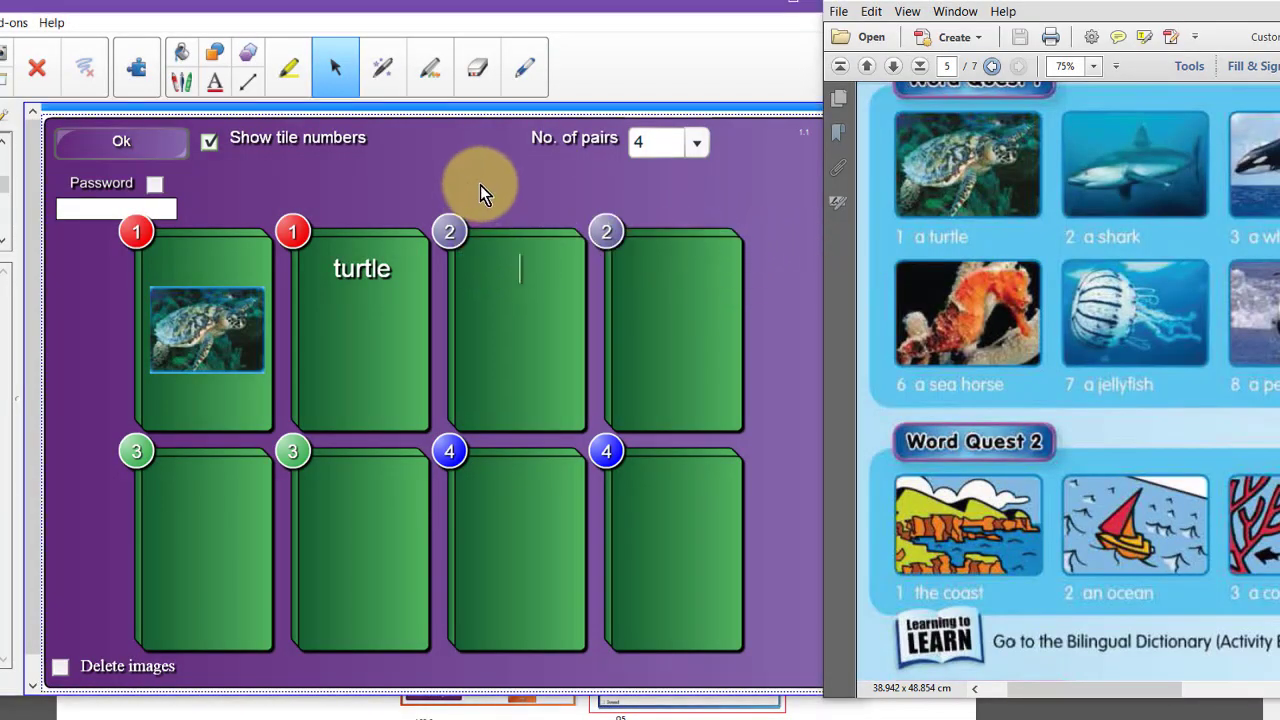
key("ctrl+v")
left_click_drag(214, 200, 549, 326)
left_click(670, 277)
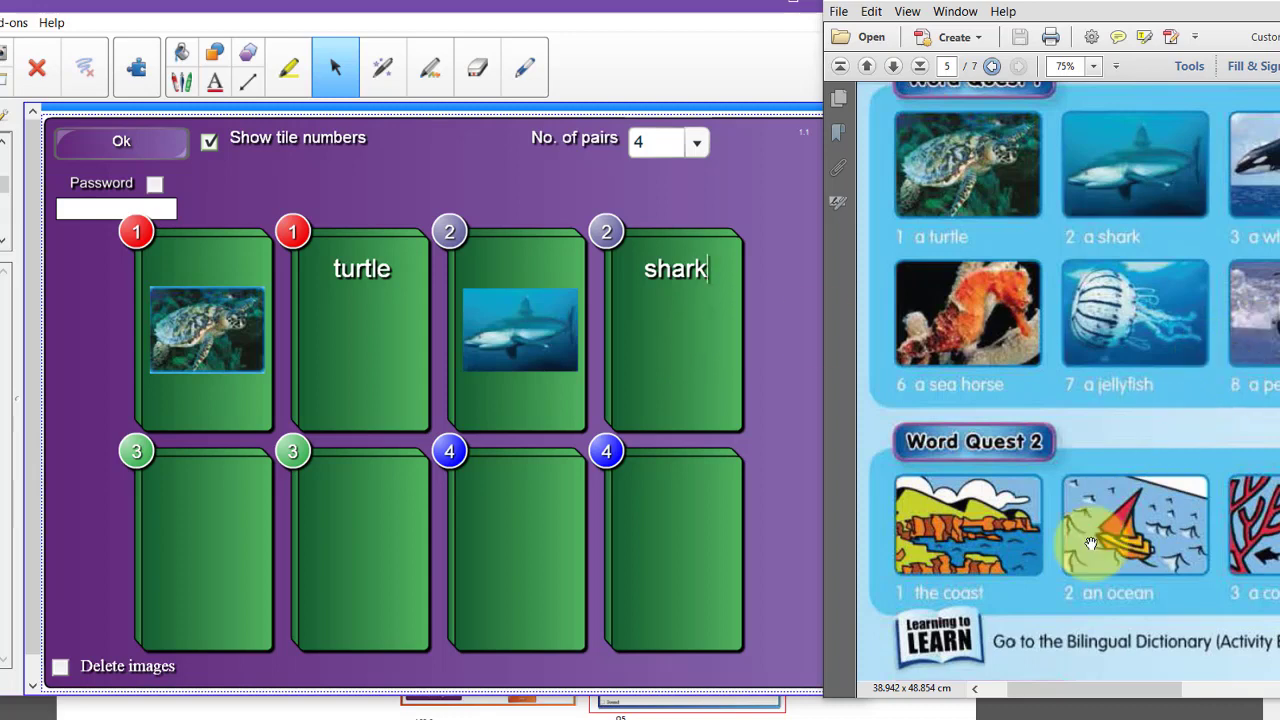
- Snip the whale picture from the PDF, place it on the first pair 3 tile, and label its matching tile "whale"
left_click_drag(1037, 688, 1168, 676)
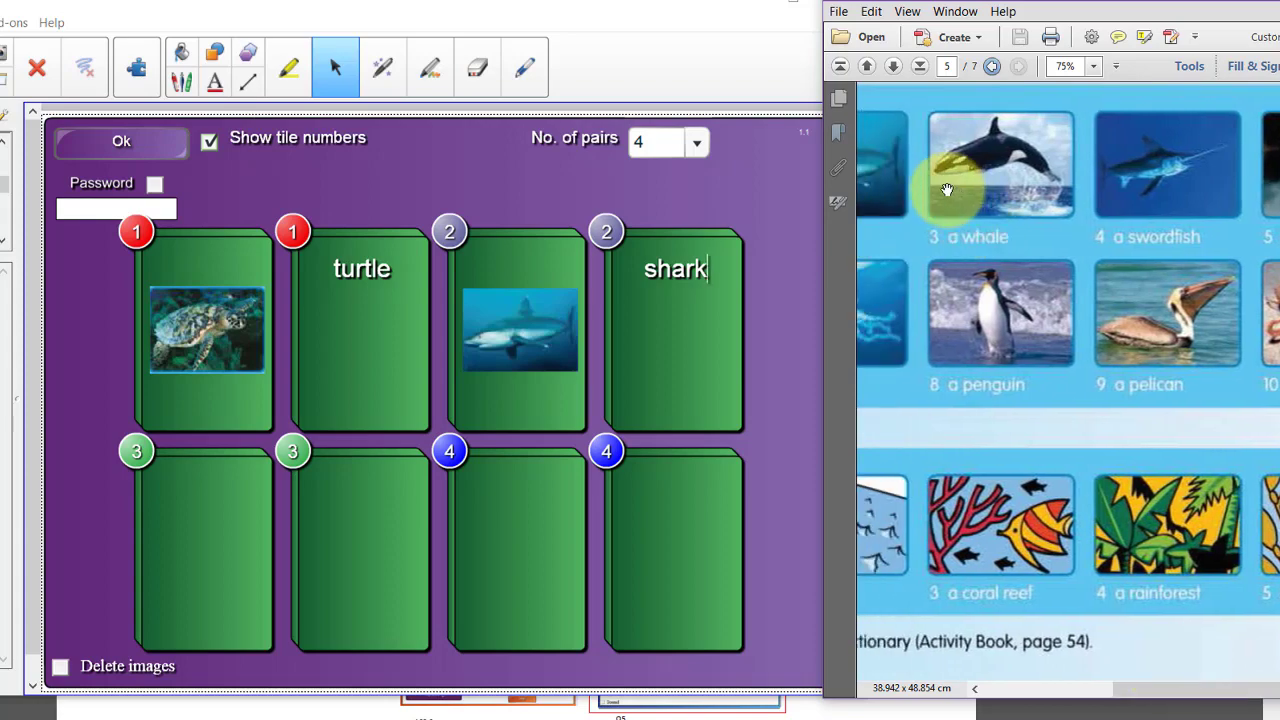
key("super+shift+s")
left_click_drag(931, 112, 1068, 215)
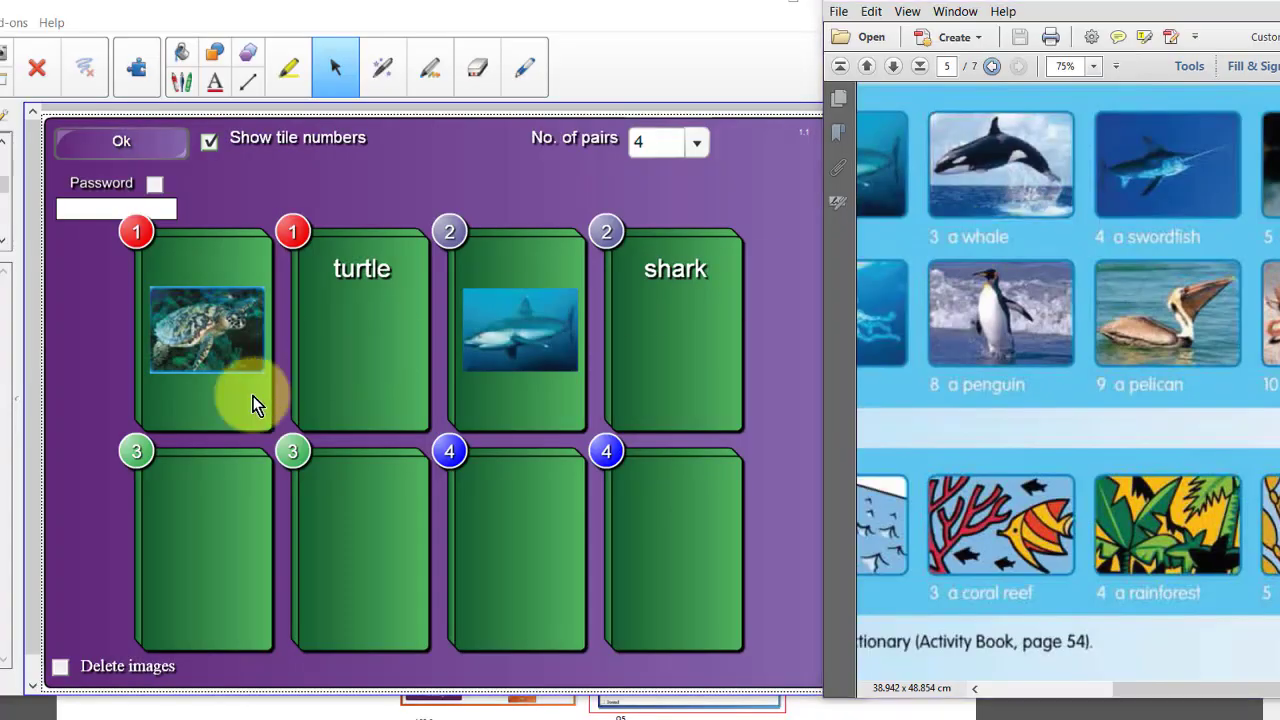
key("ctrl+v")
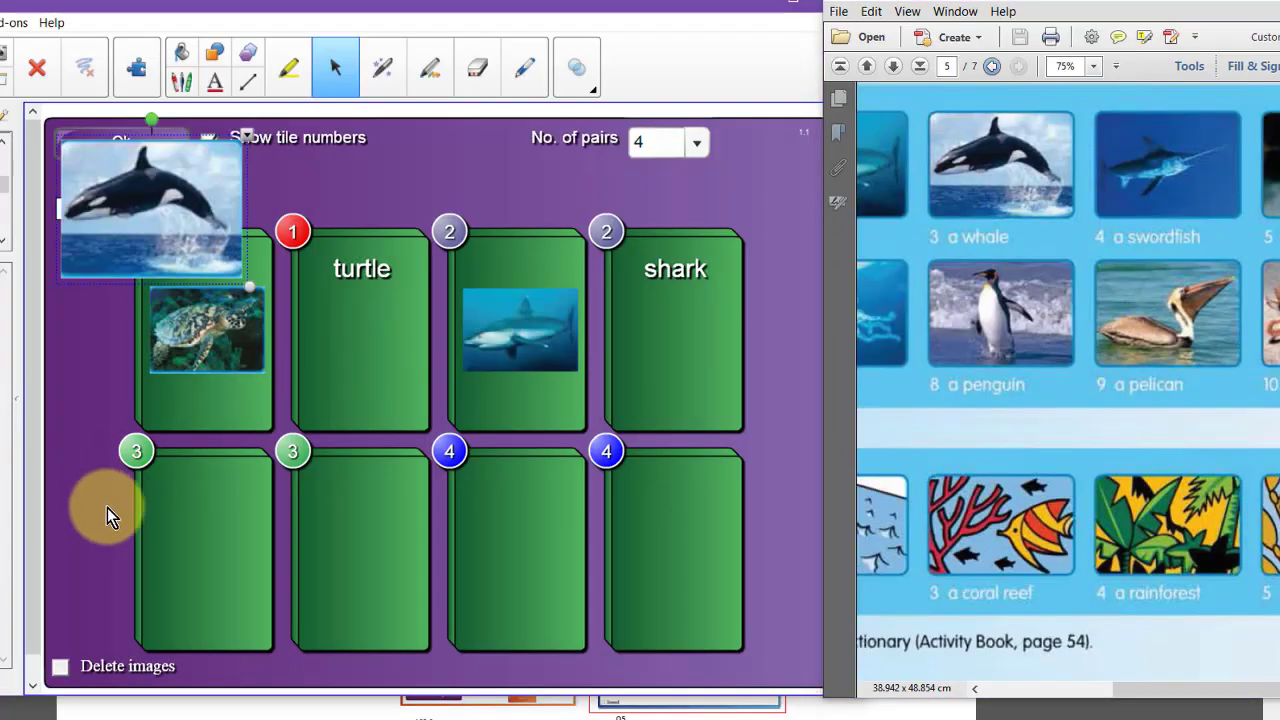
left_click_drag(175, 179, 185, 531)
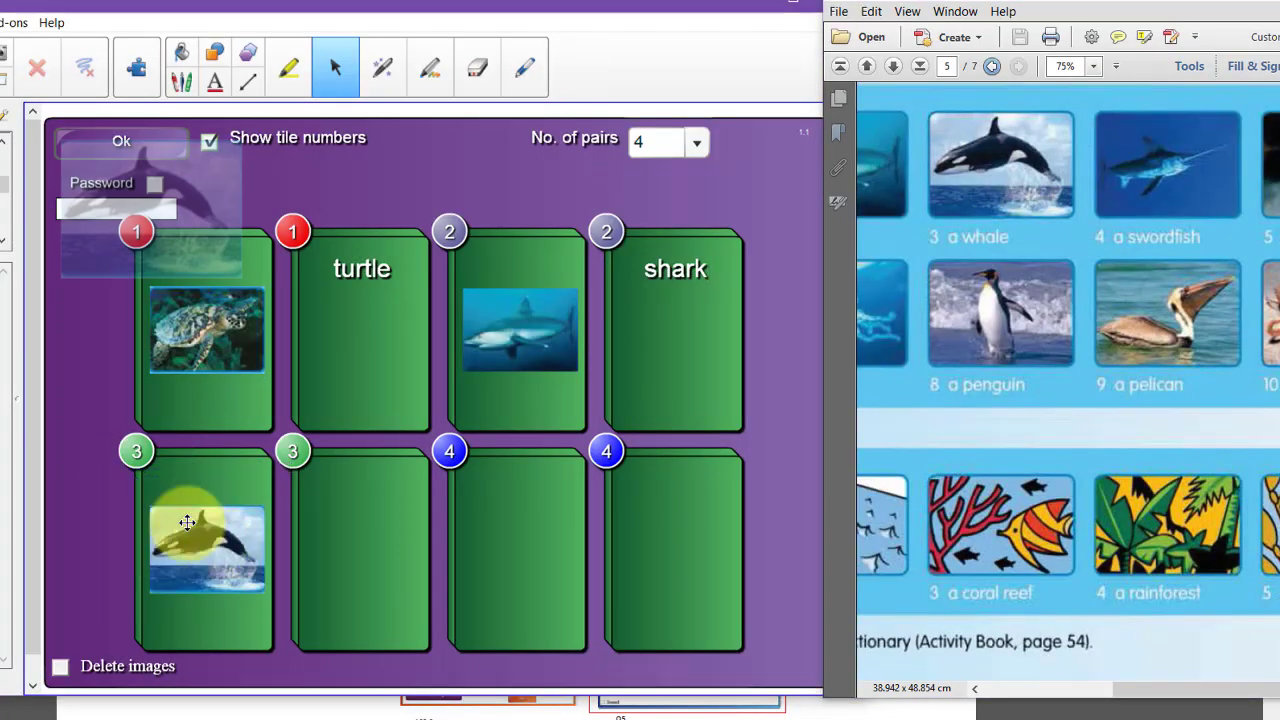
left_click(369, 513)
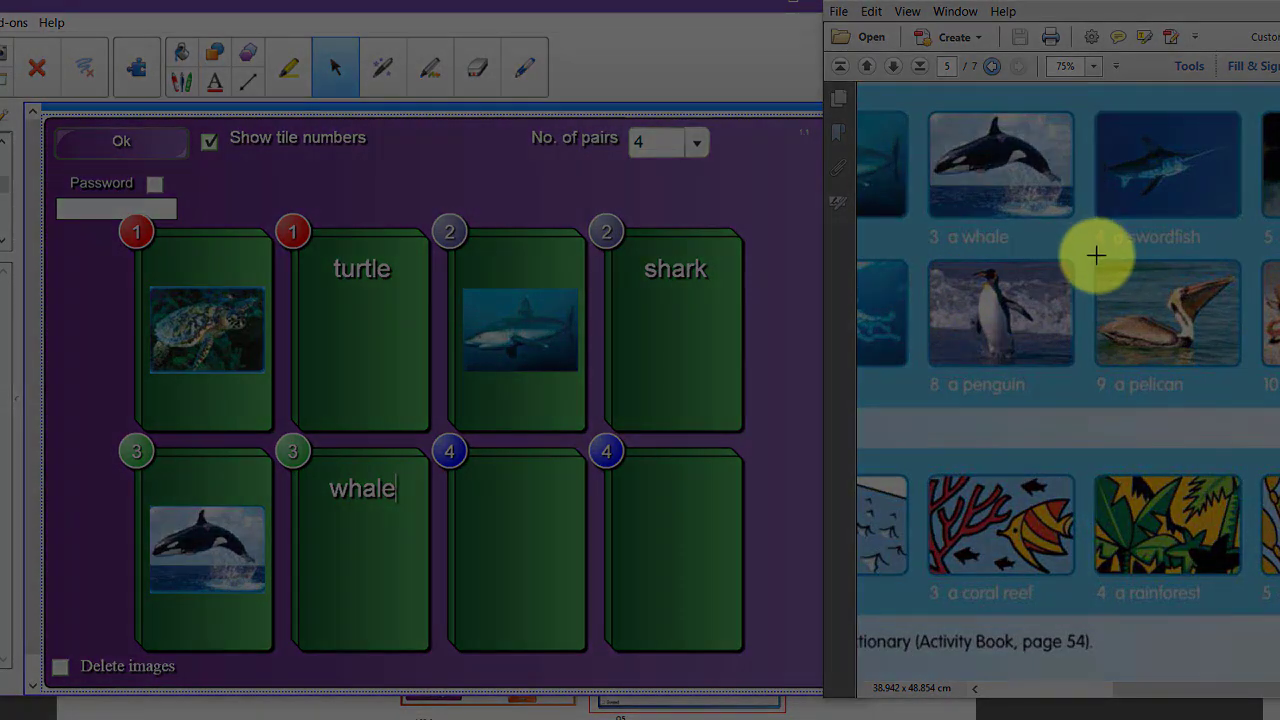
- Snip the pelican picture from the PDF, place it on the first pair 4 tile, and label its matching tile "pelican"
left_click_drag(1097, 257, 1240, 363)
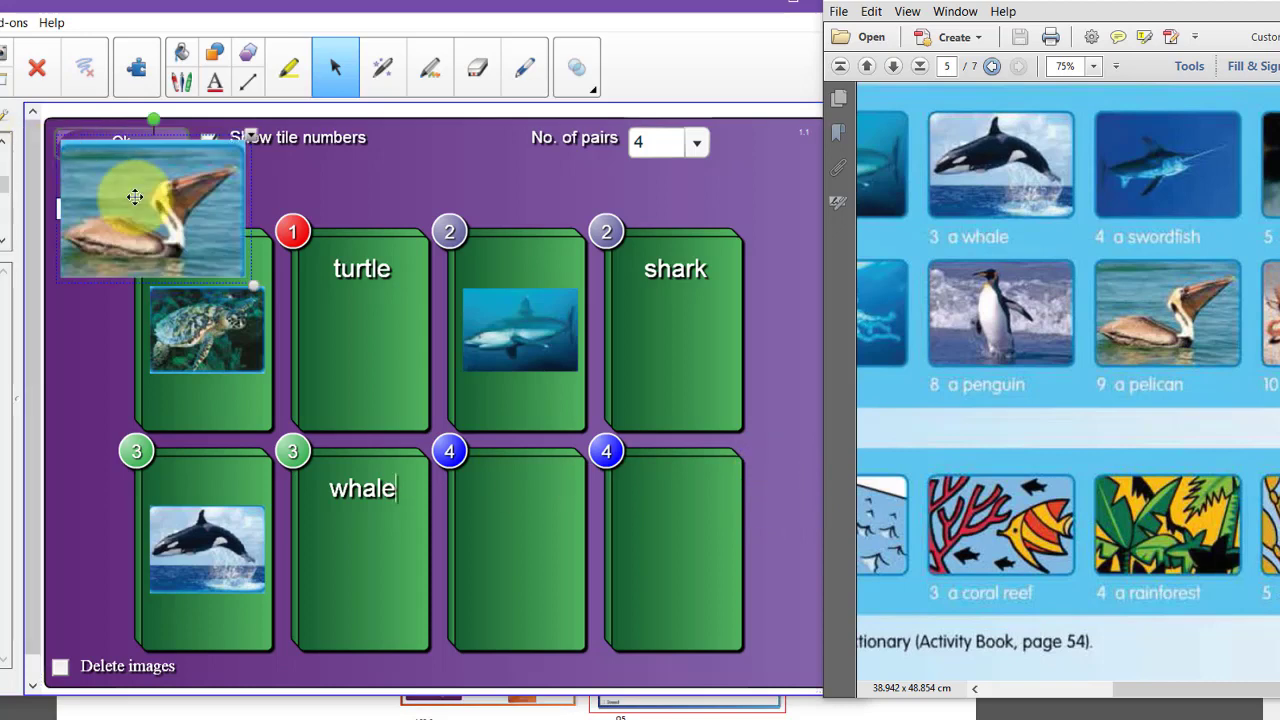
left_click_drag(128, 191, 520, 545)
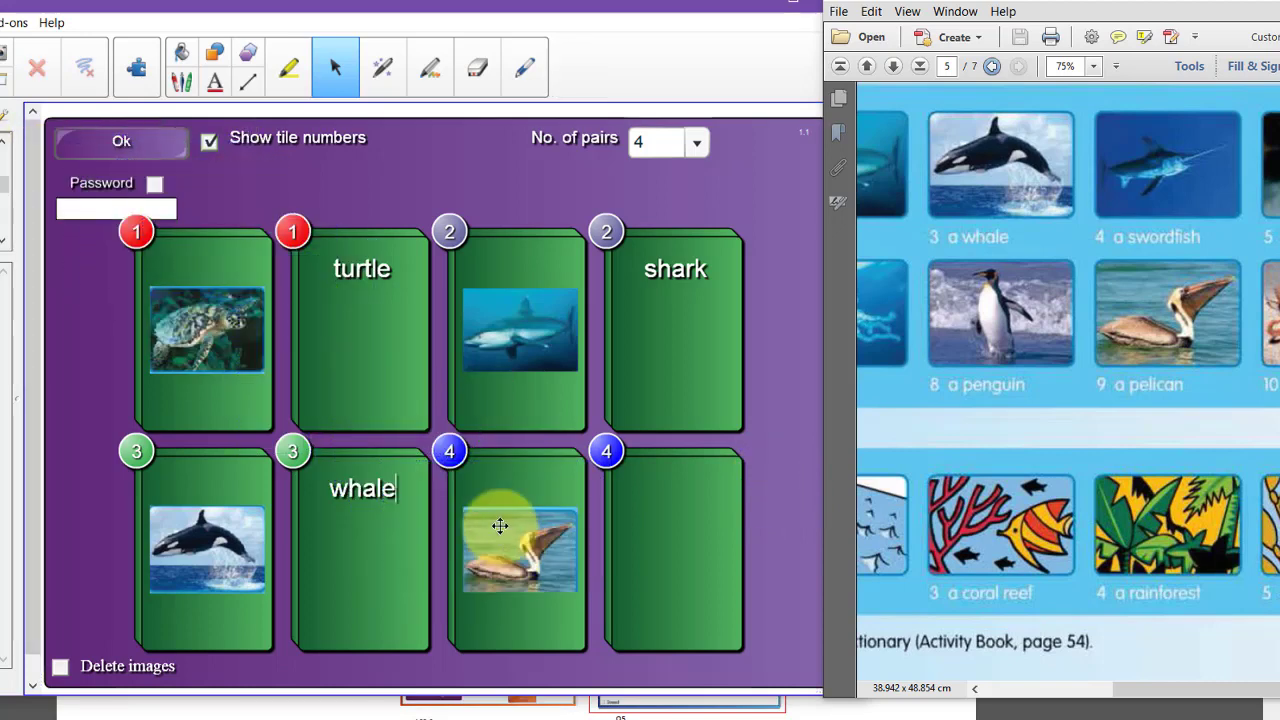
left_click(646, 508)
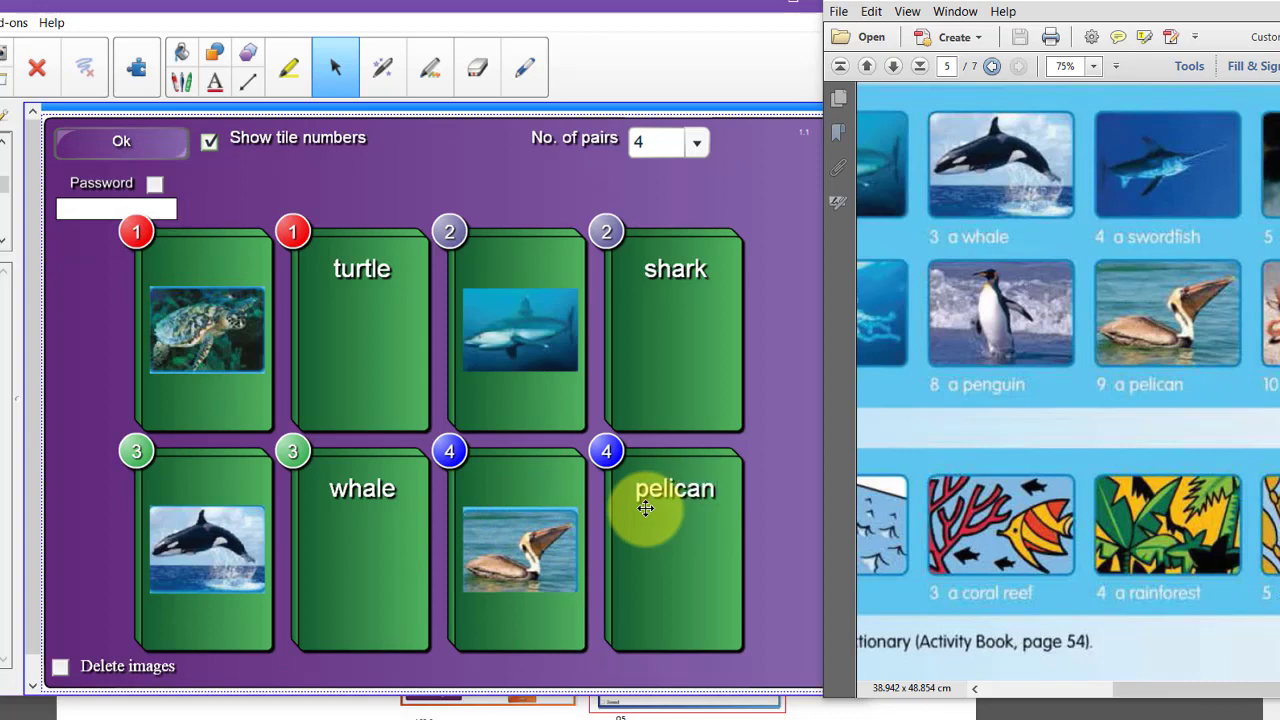
type("pelican")
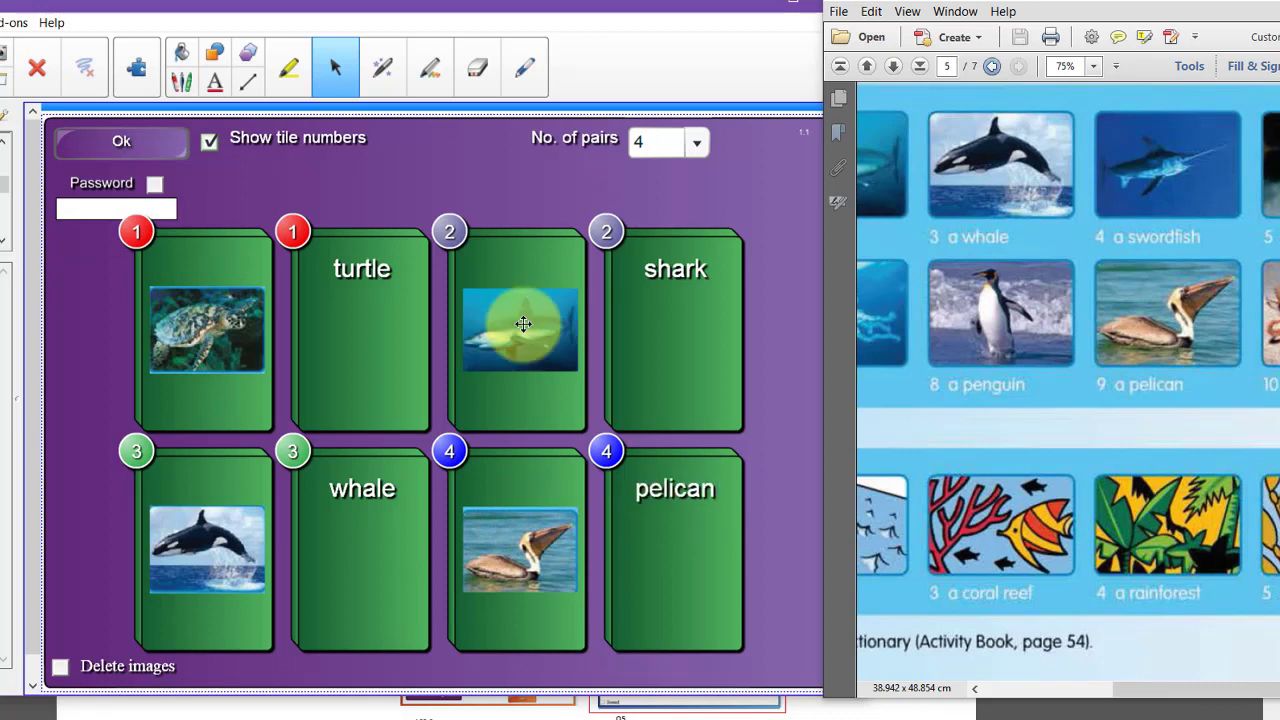
- Finish editing the Pairs activity with tile numbers shown, and test it by turning over tiles 1 and 3
left_click(209, 141)
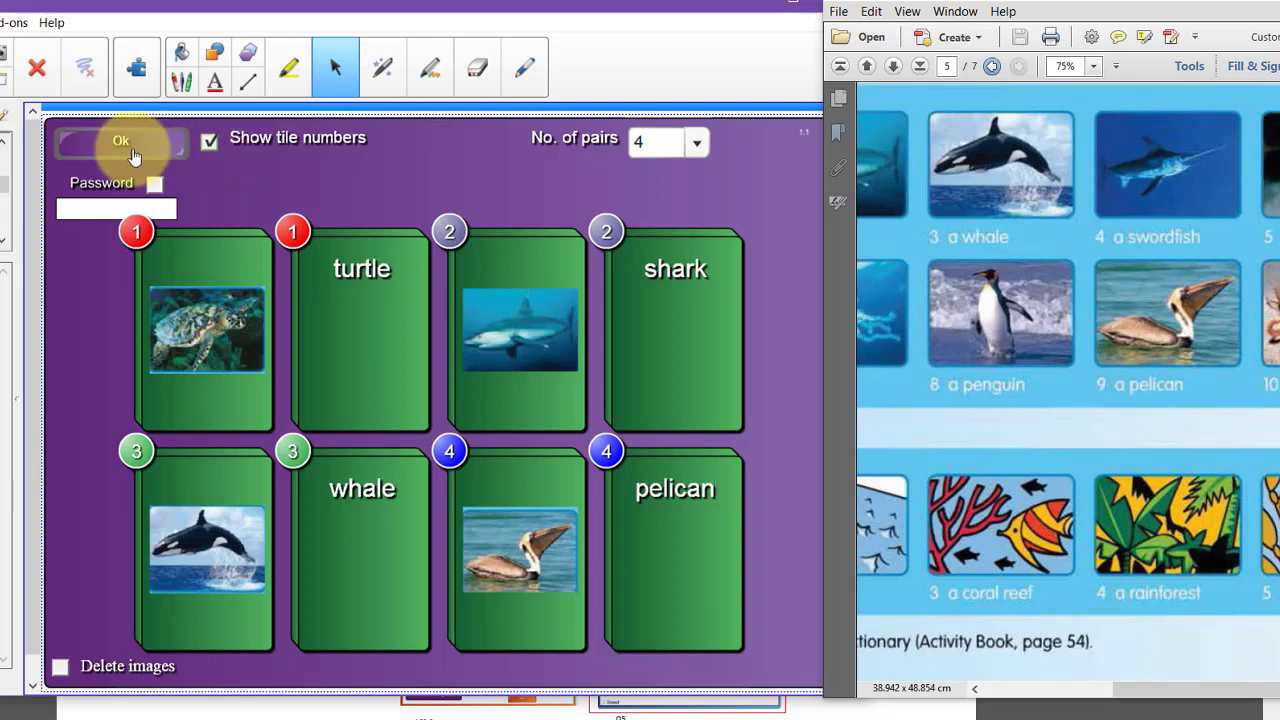
left_click(119, 142)
left_click(209, 309)
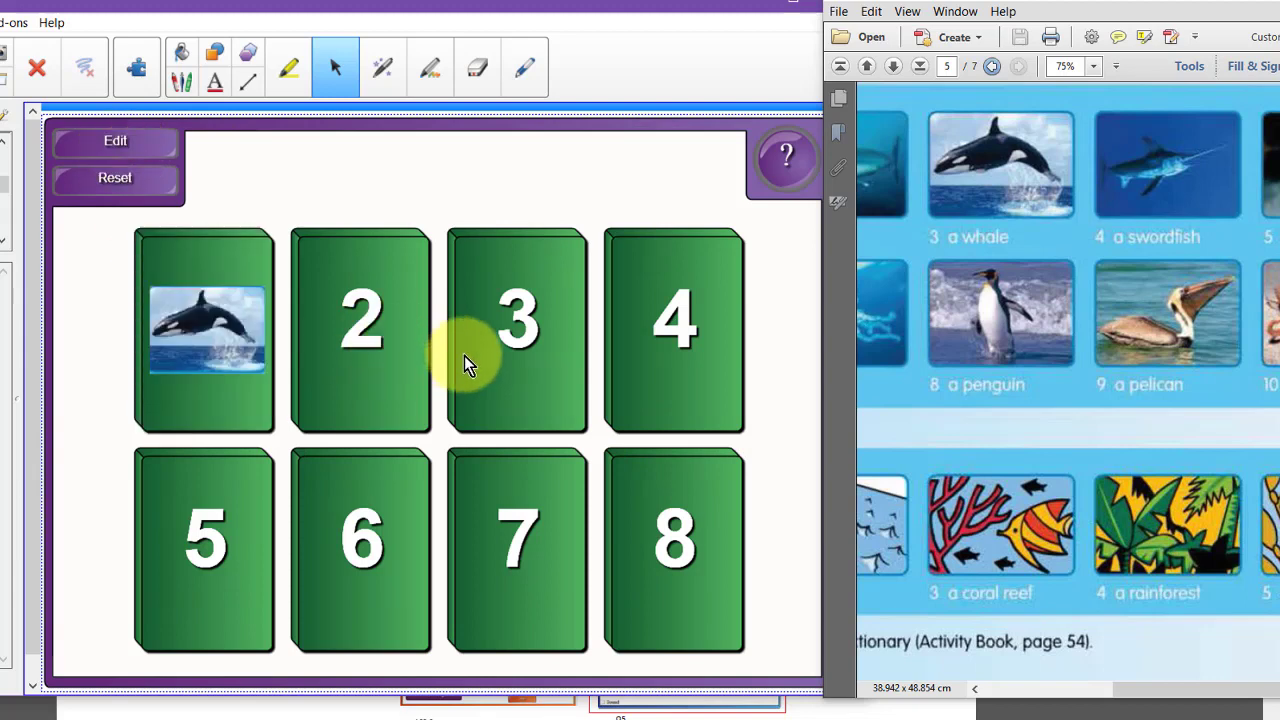
left_click(495, 362)
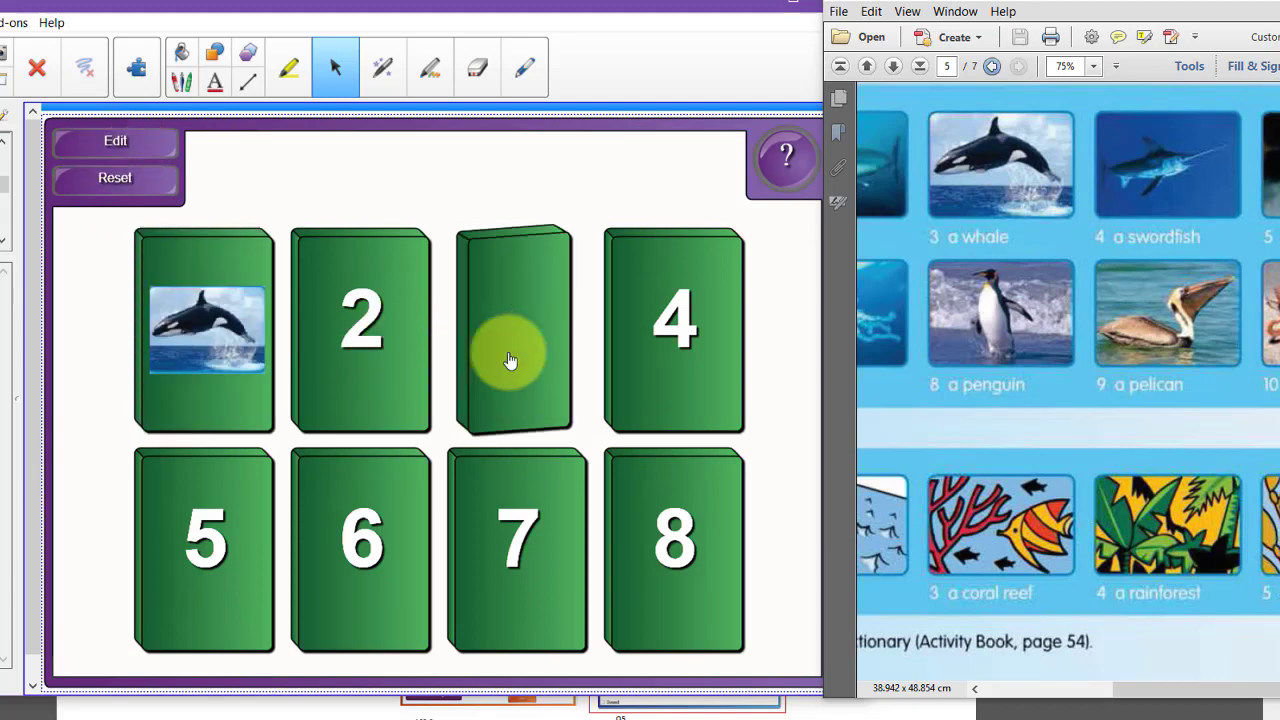
- Turn over tiles 4 and 6, and match the turtle pair on tiles 7 and 4
left_click(673, 346)
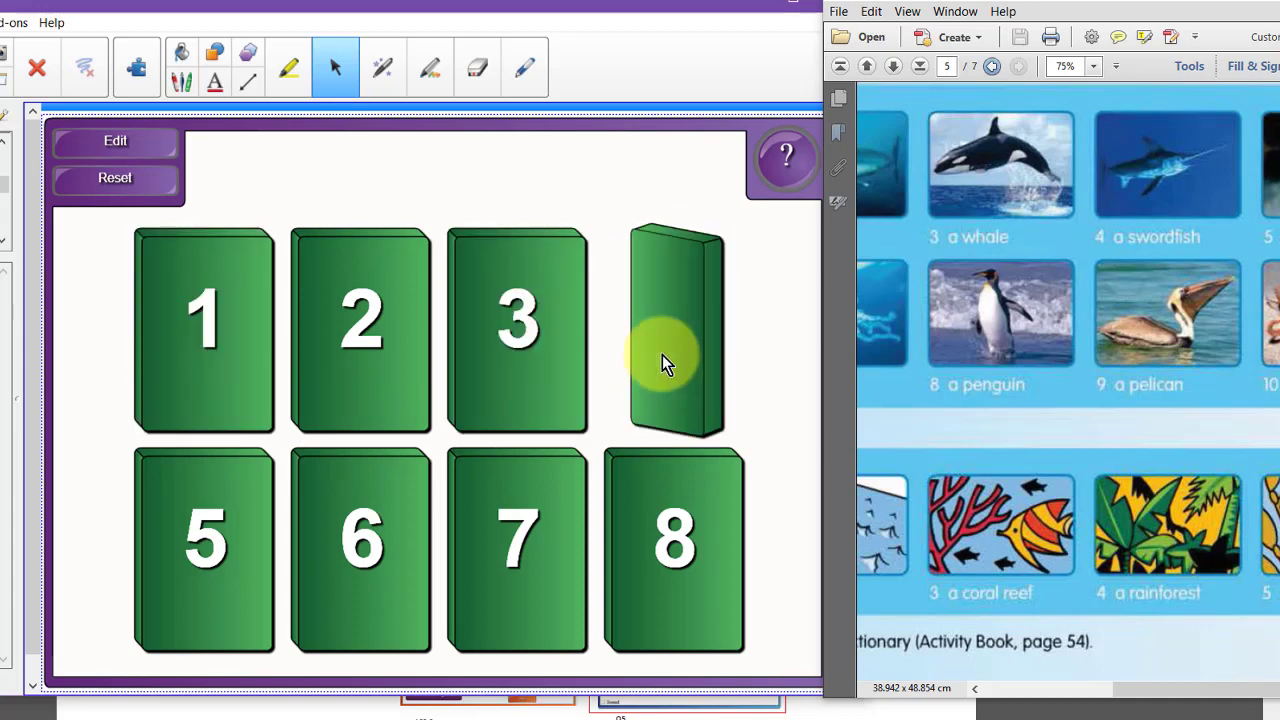
left_click(386, 517)
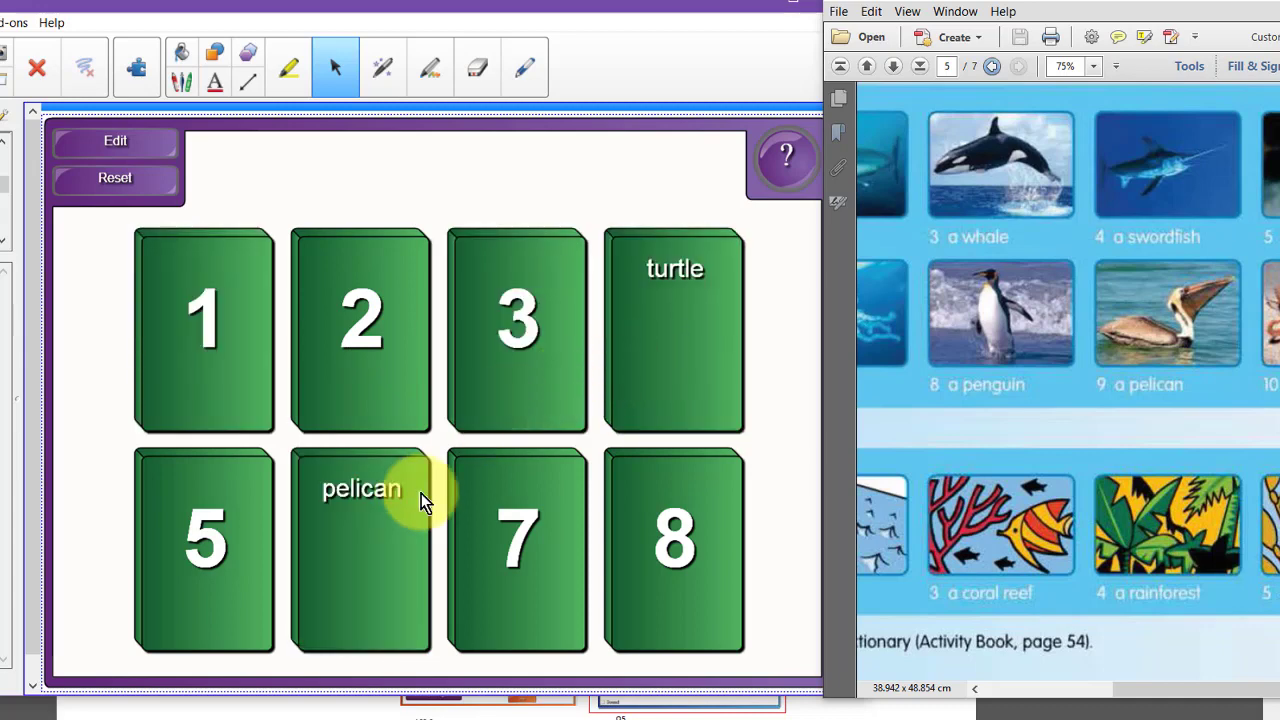
left_click(535, 530)
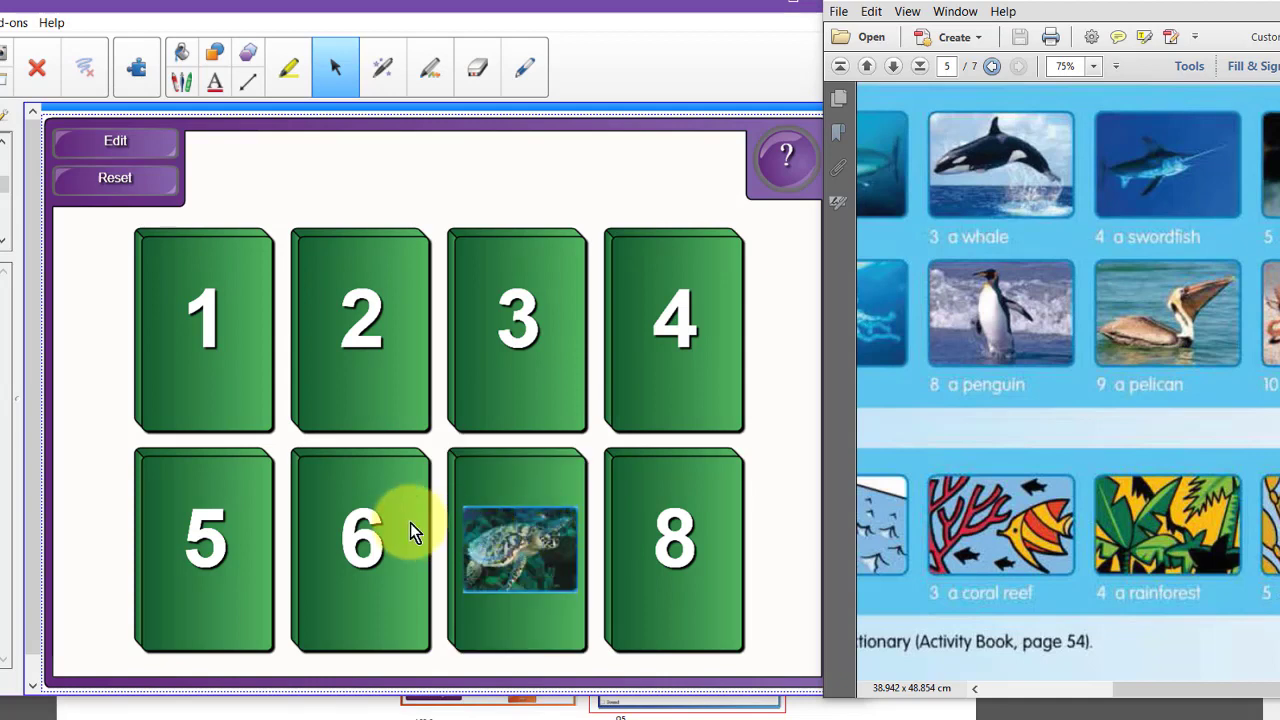
left_click(665, 337)
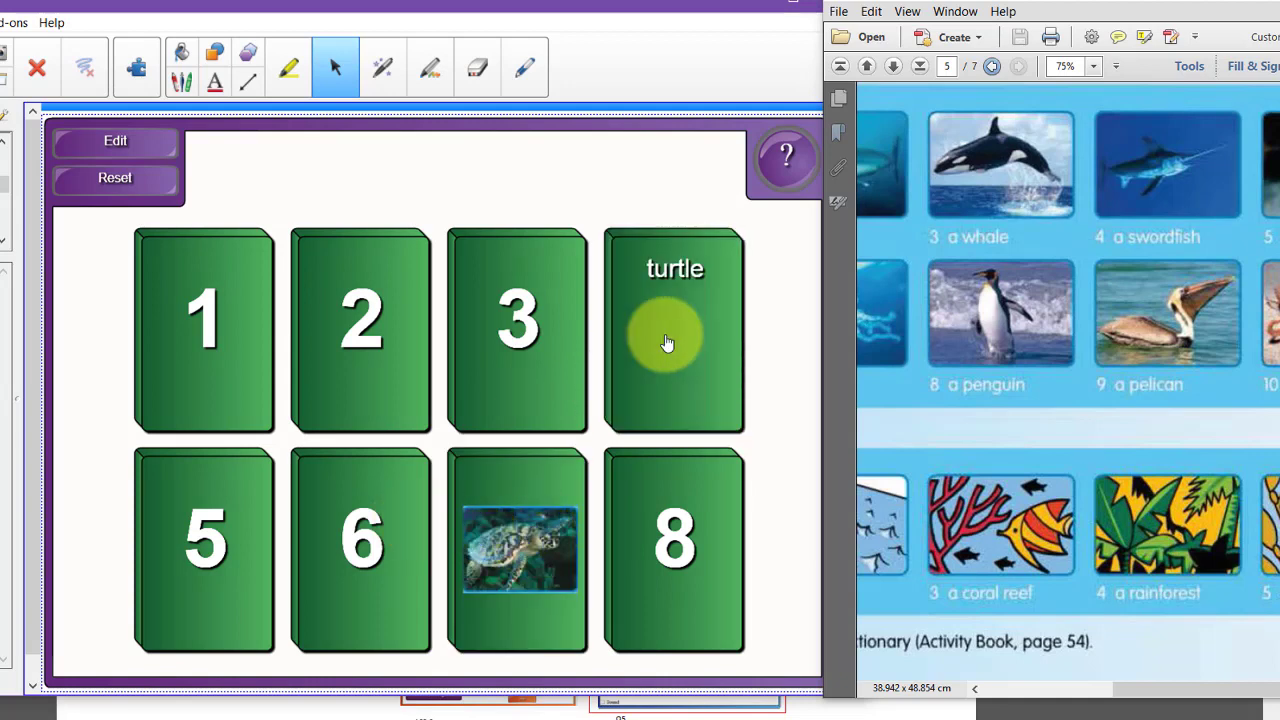
- Turn over tiles 8 and 2, and match the pair on tiles 3 and 8
left_click(678, 524)
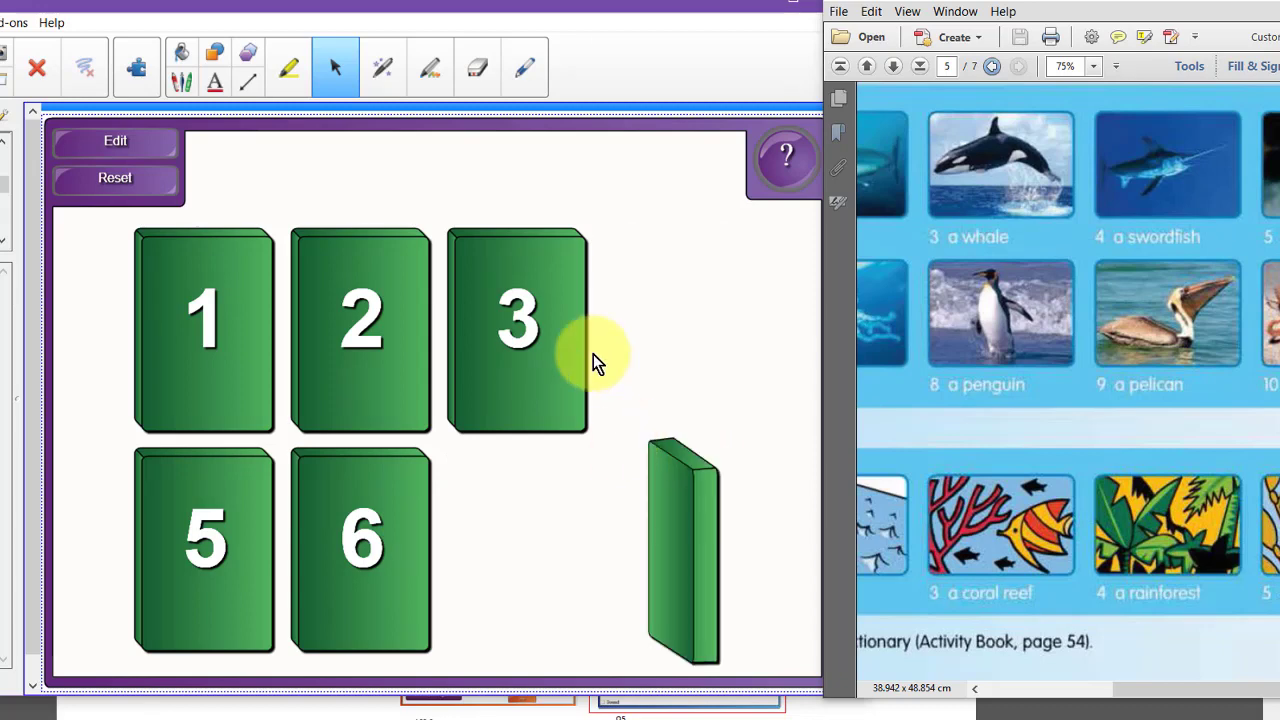
left_click(358, 328)
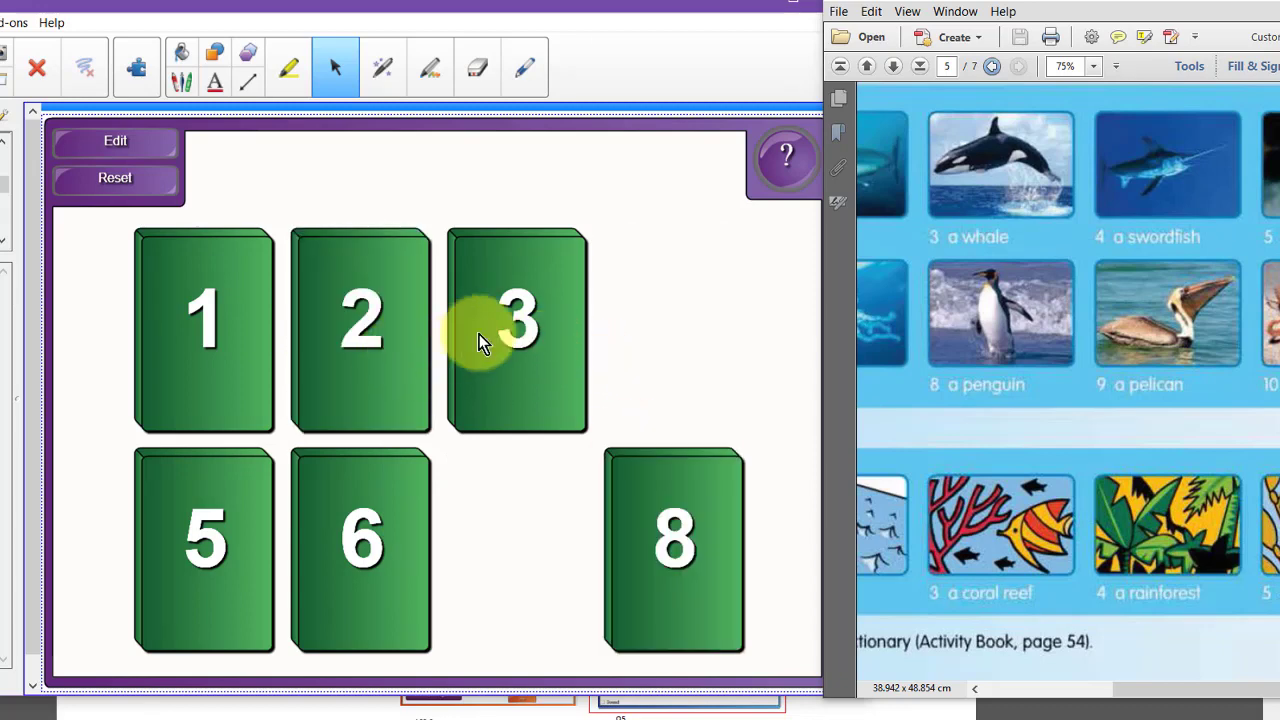
left_click(508, 340)
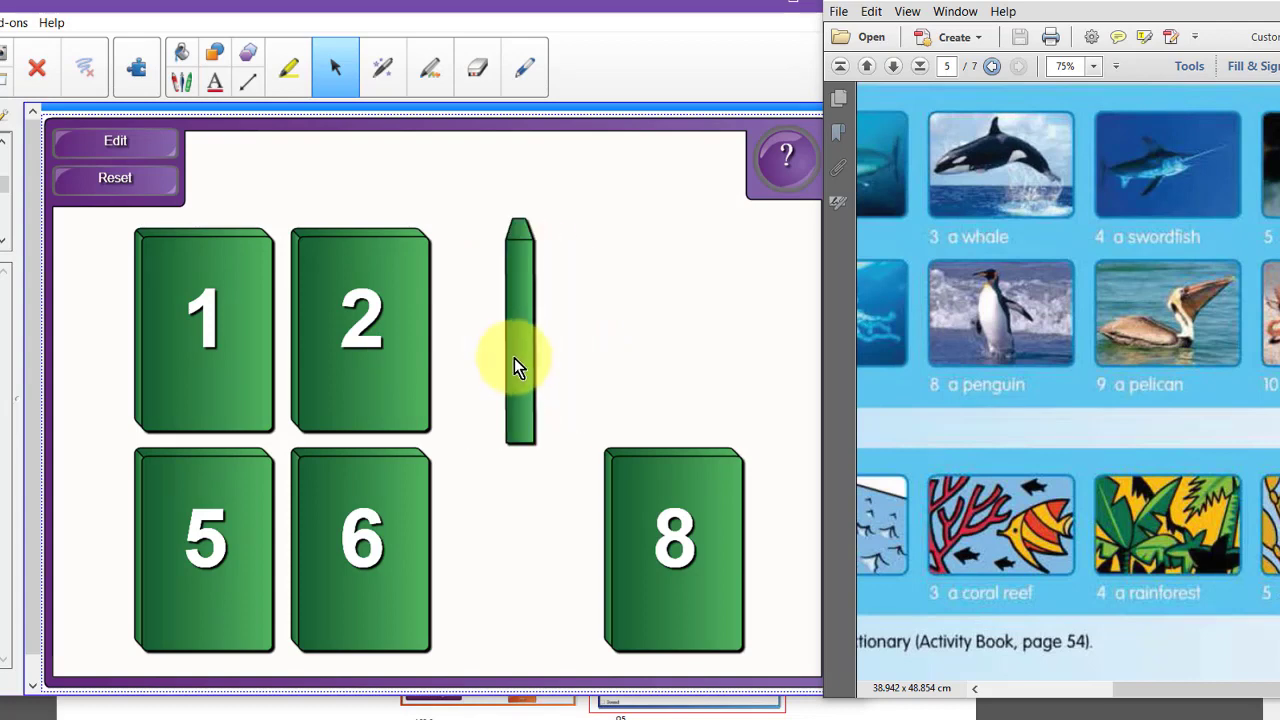
left_click(701, 541)
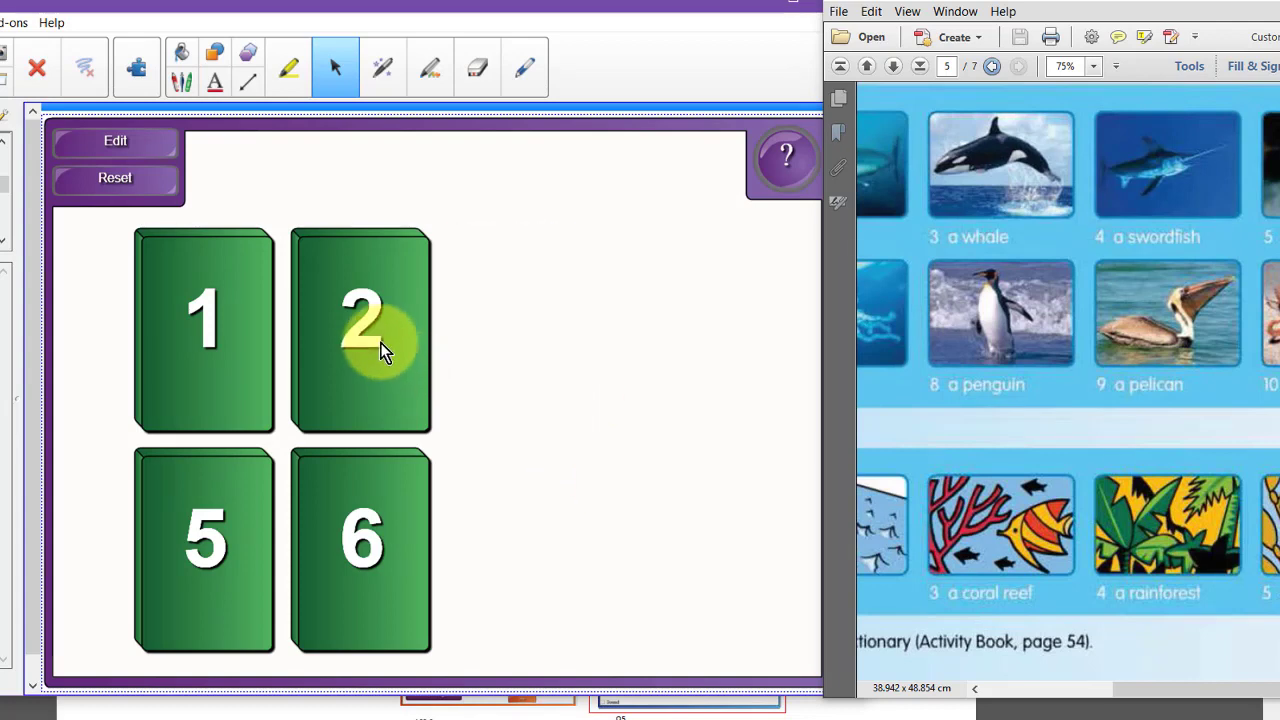
- Match the whale pair on tiles 5 and 1 and the last remaining pair on tiles 2 and 6
left_click(224, 520)
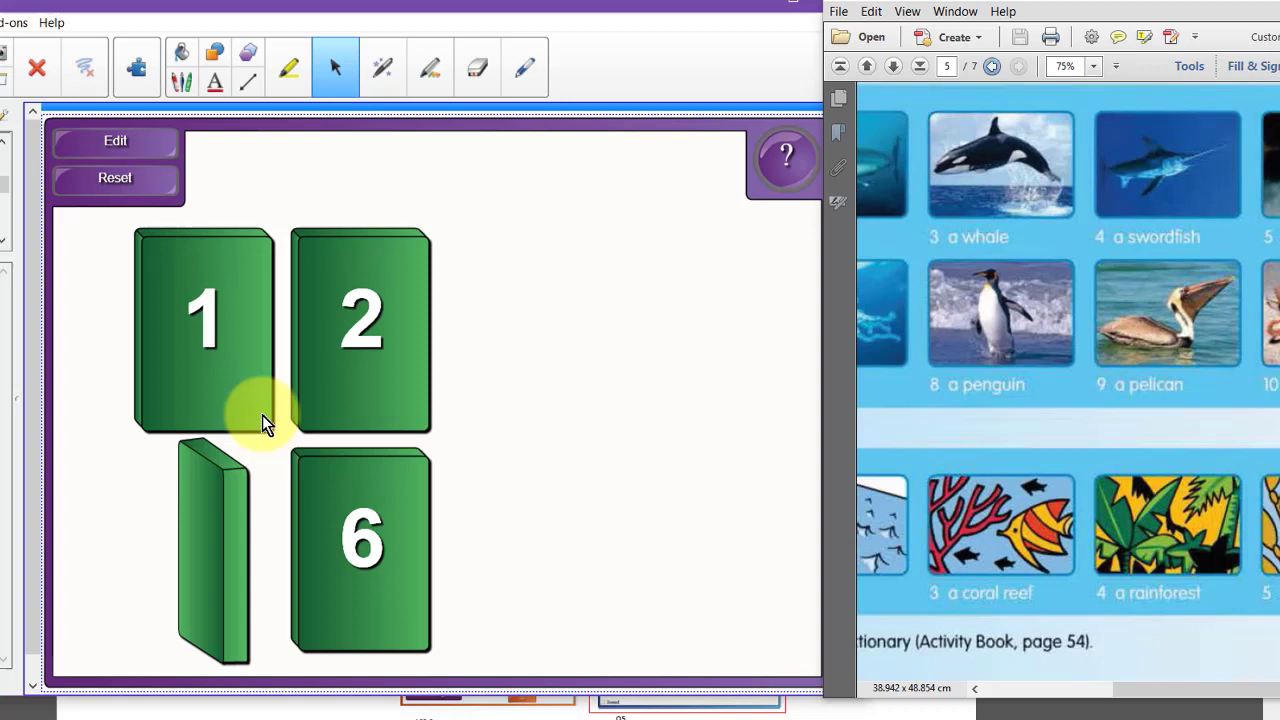
left_click(200, 362)
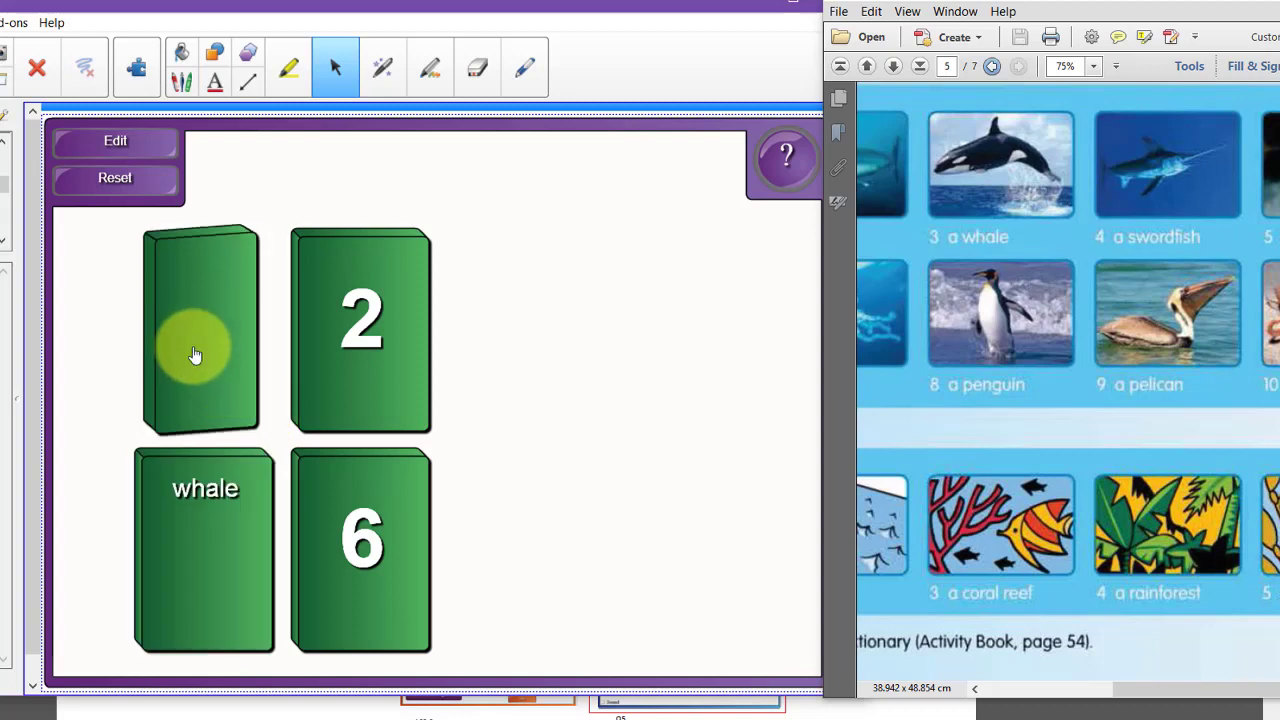
left_click(350, 345)
left_click(362, 548)
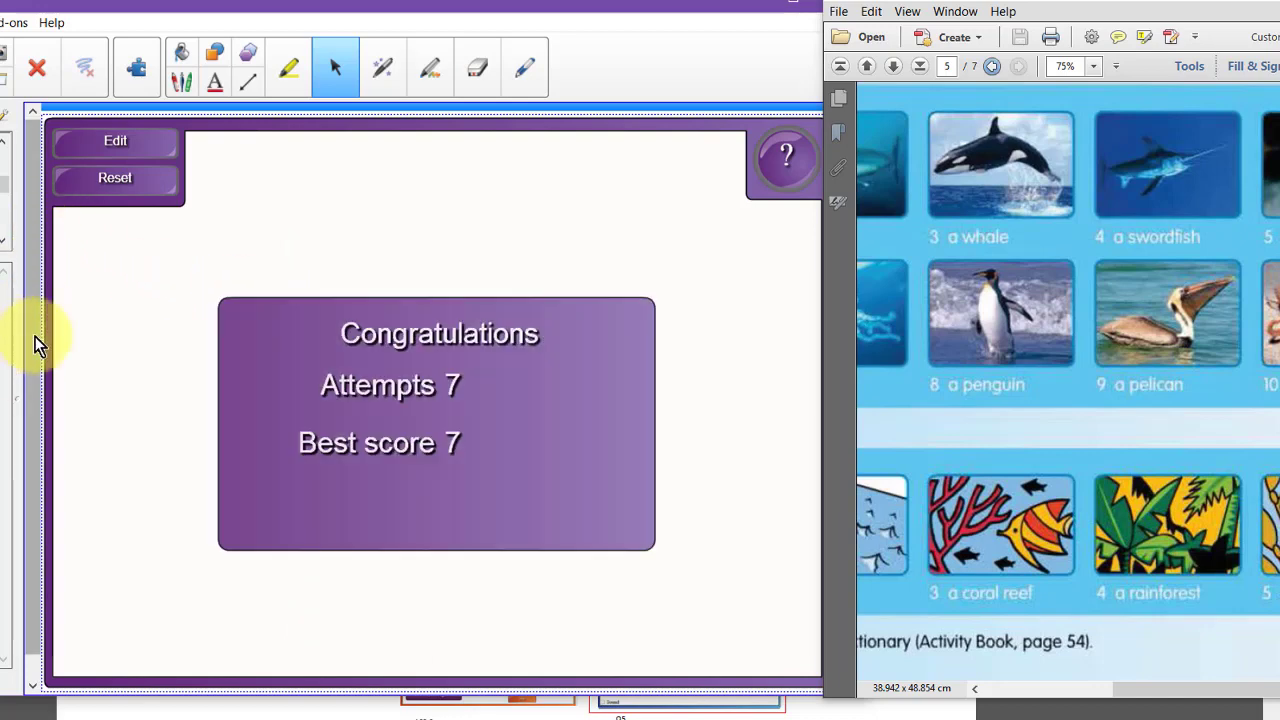
- Restart the Pairs game and turn over tiles 1 and 5
left_click(426, 533)
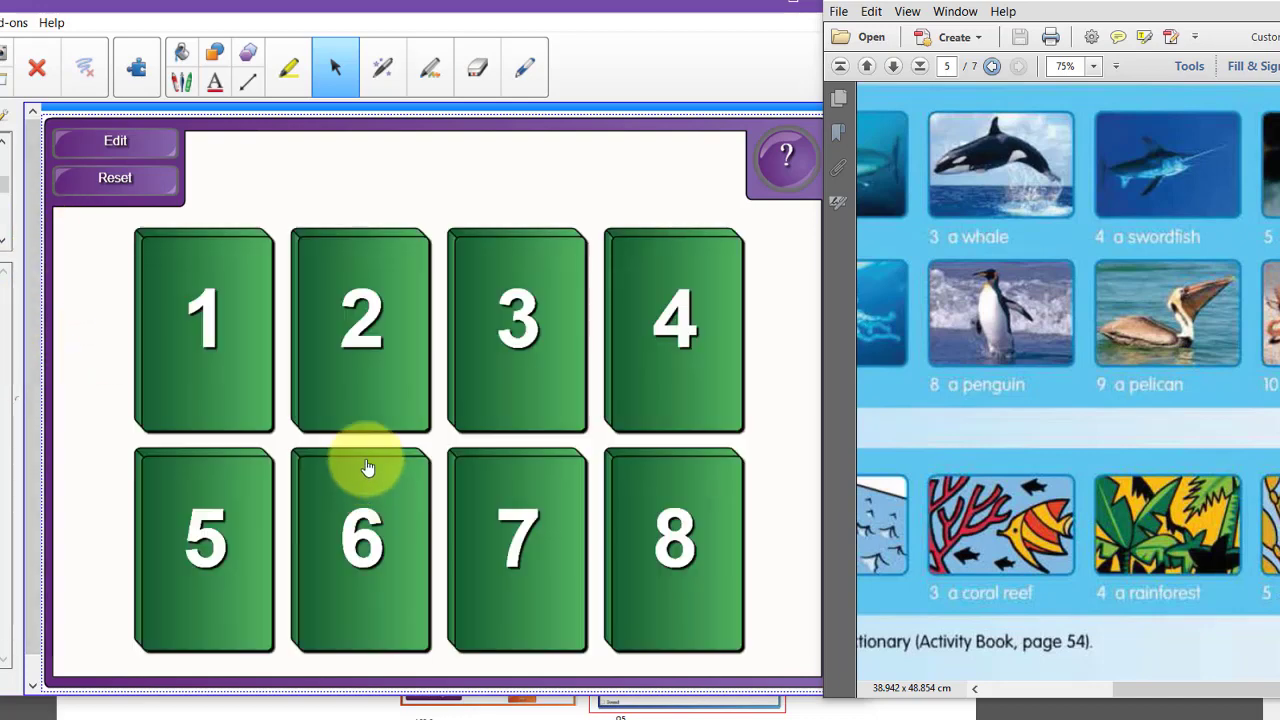
left_click(210, 316)
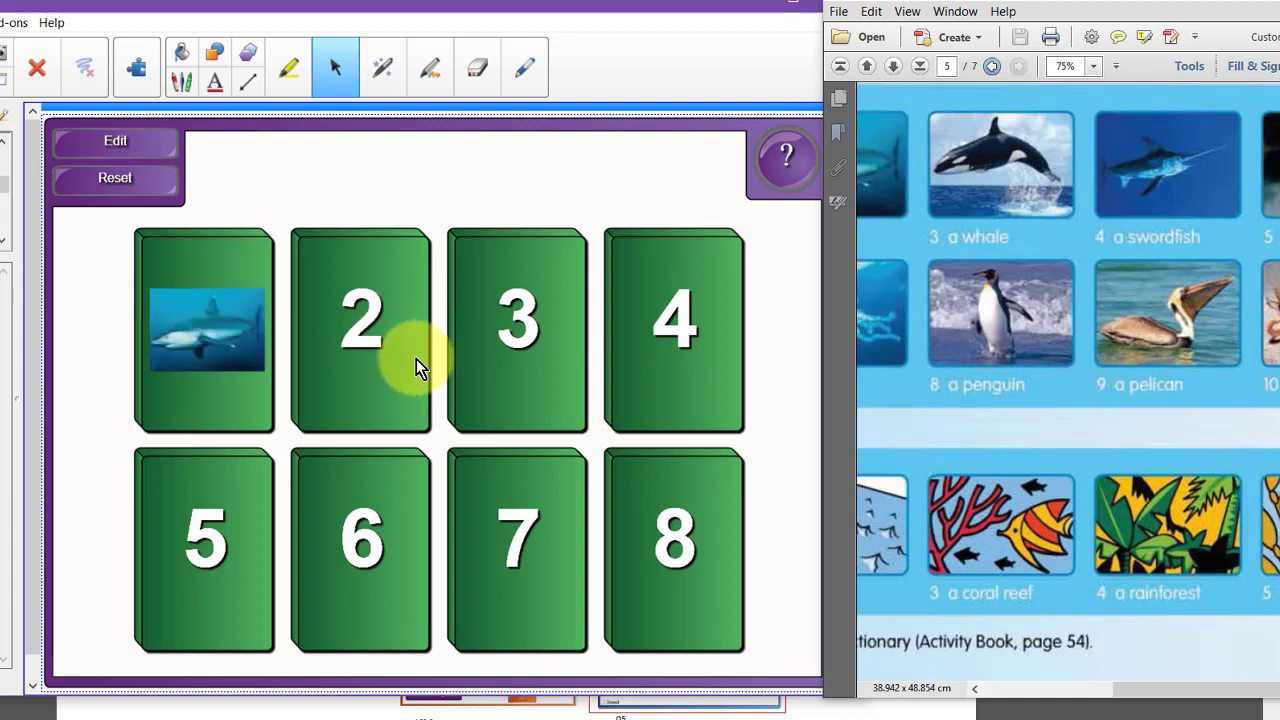
left_click(227, 532)
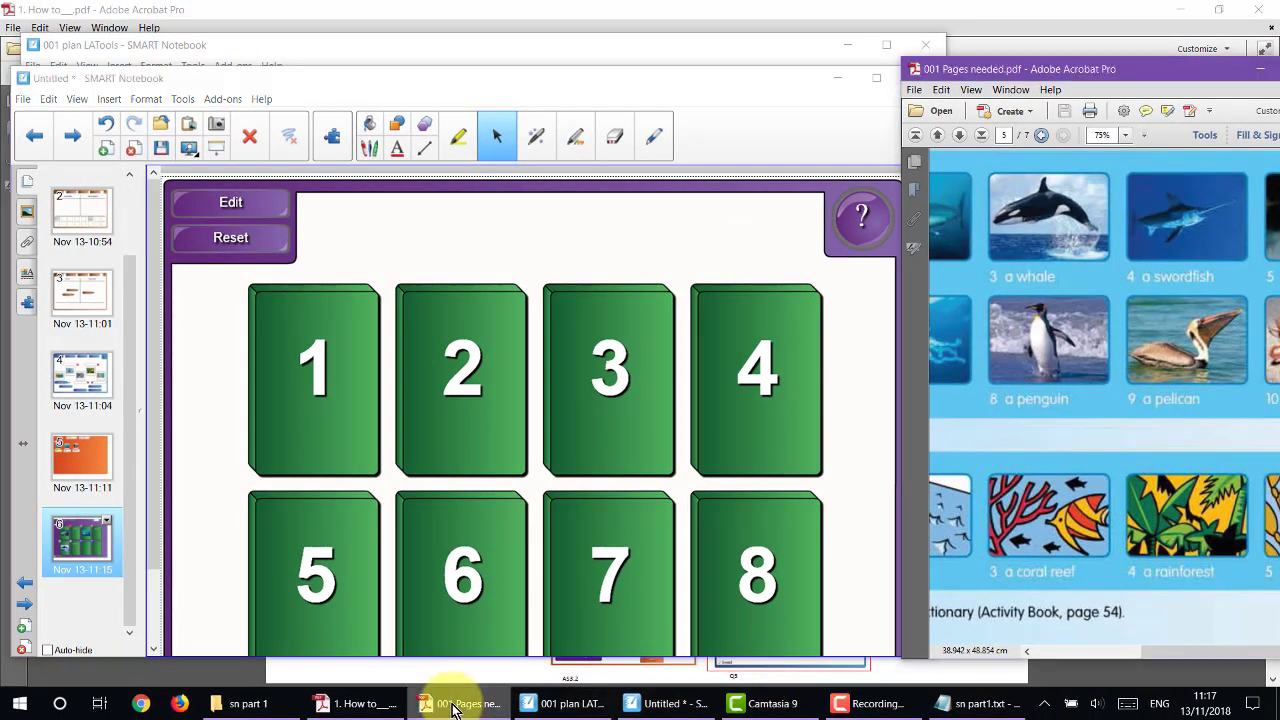
- Switch to the How to PDF, clear away the textbook PDF window, and tick off Pairs in the activity list
left_click(352, 704)
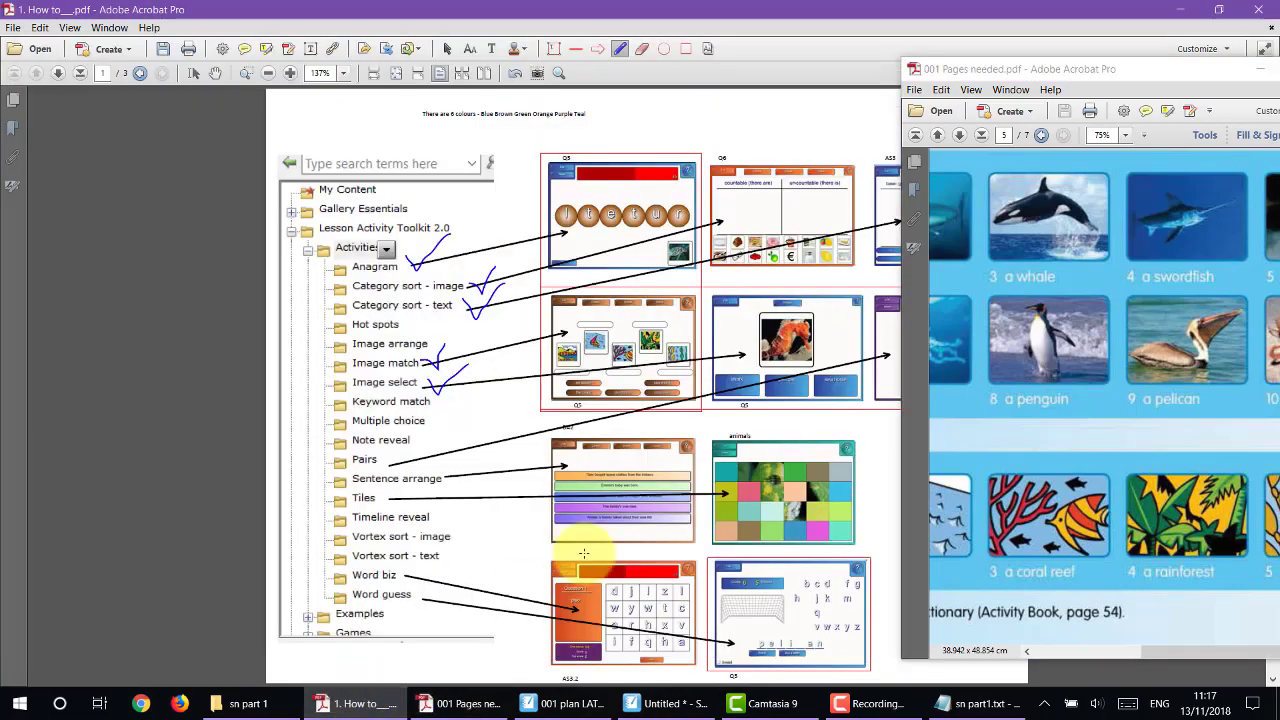
left_click(1258, 71)
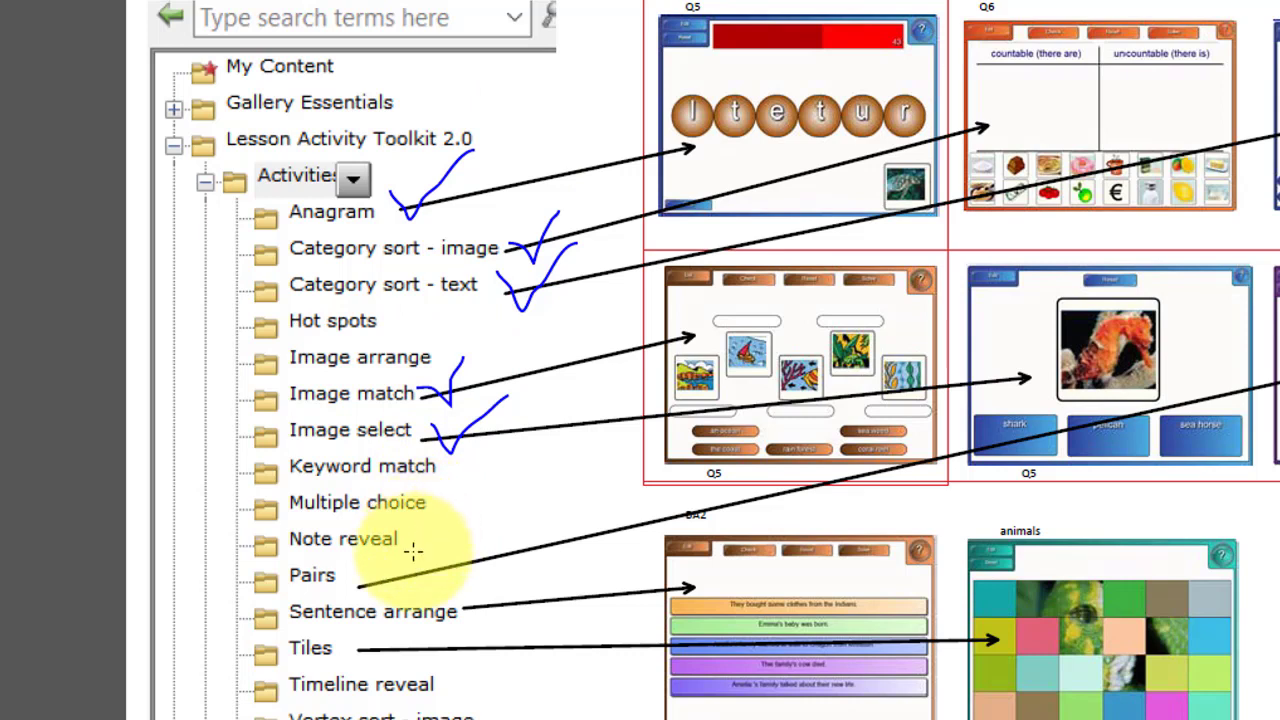
mouse_move(362, 572)
left_mouse_down()
mouse_move(380, 588)
mouse_move(435, 522)
left_mouse_up()
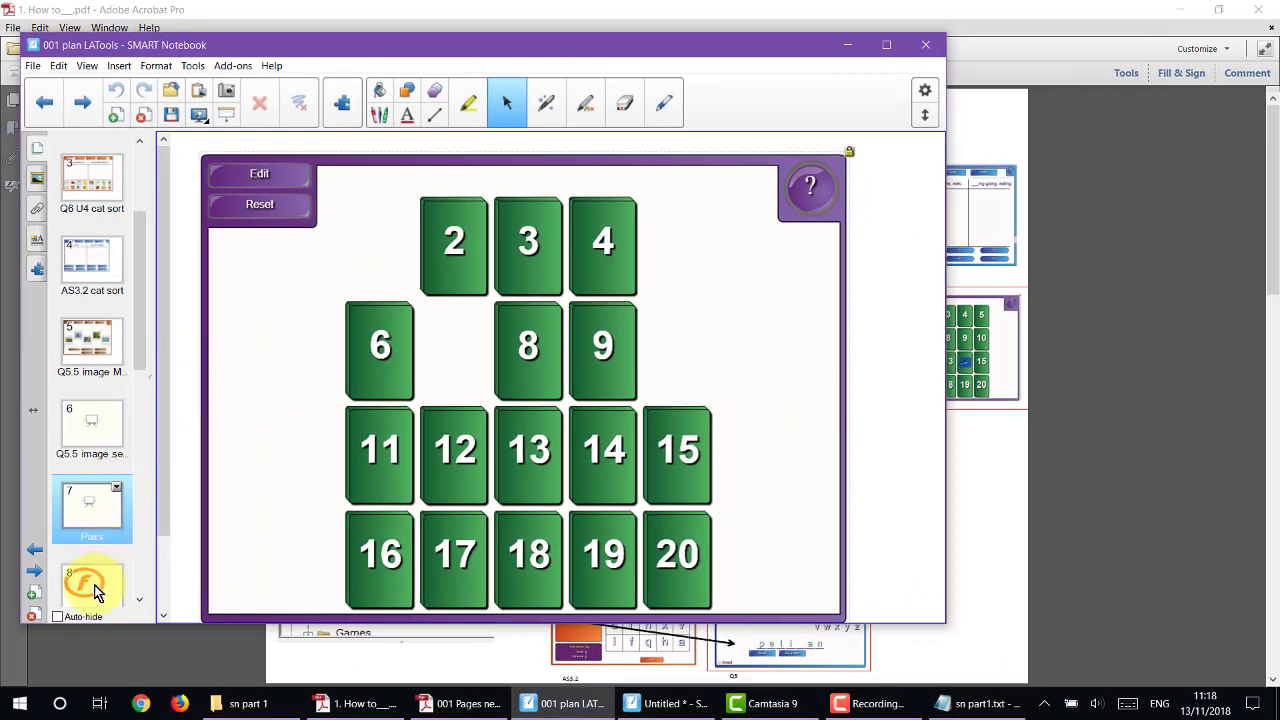
- Open the sentence arrange example on page 8 of the 001 plan LATools notebook and view its sentence setup
left_click(95, 590)
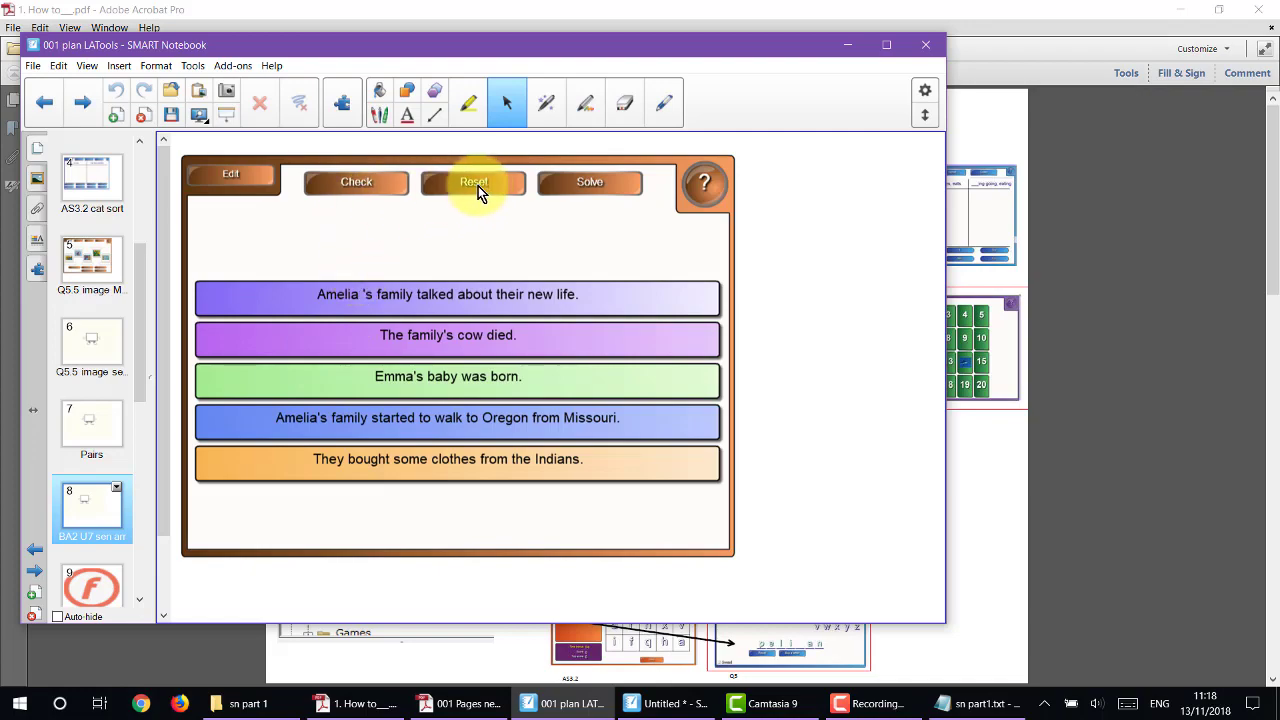
left_click(243, 179)
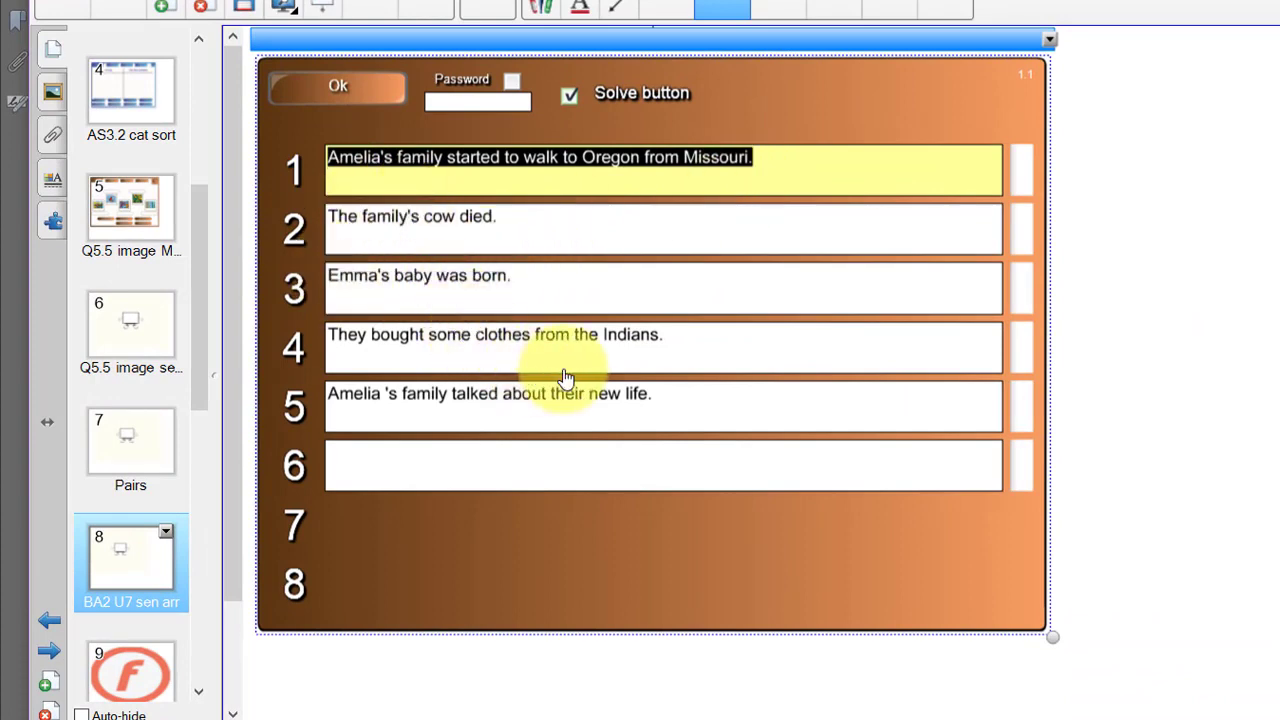
left_click(337, 92)
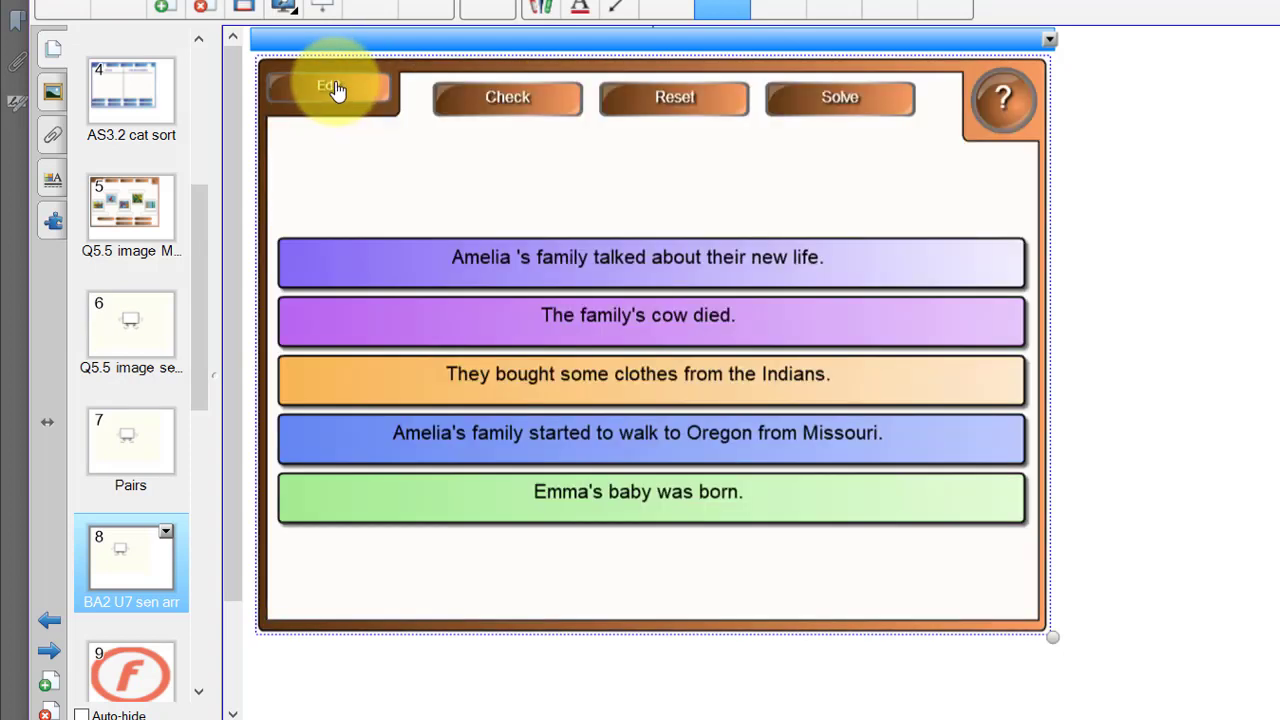
- Move the clothes sentence to first place, the Oregon sentence to second and the baby sentence to third, and check the order
left_click(500, 100)
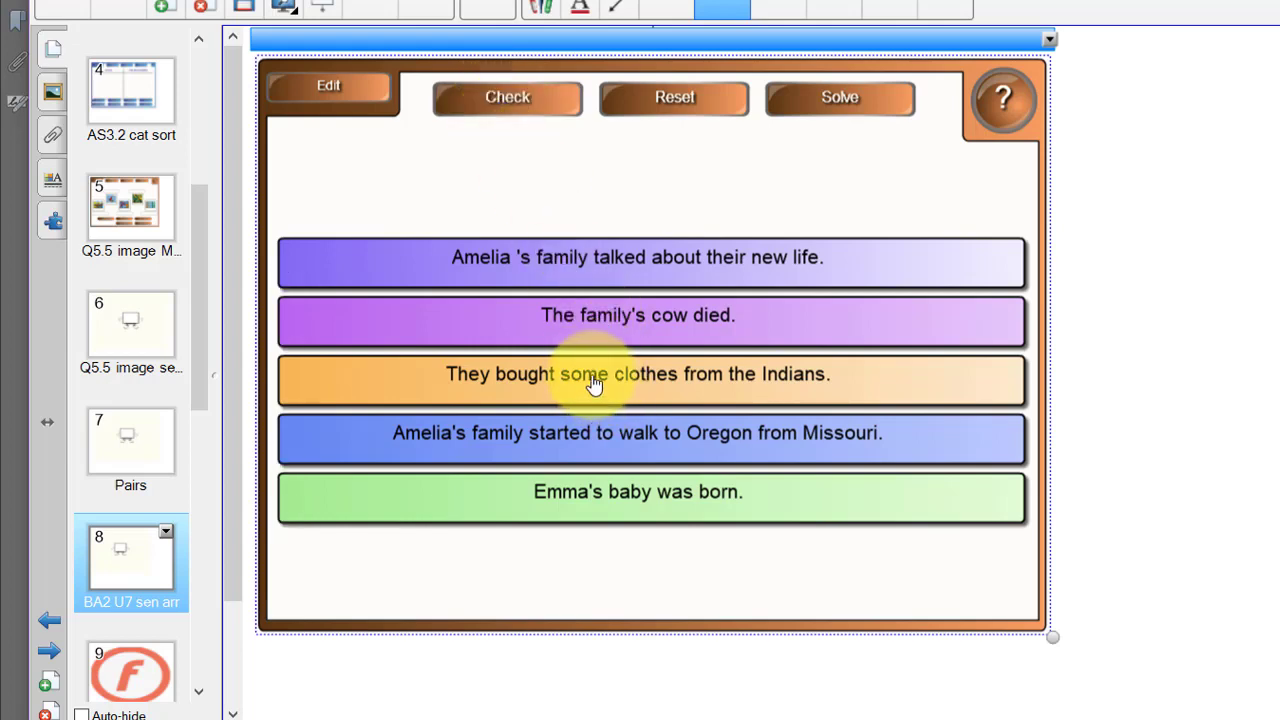
left_click_drag(594, 373, 591, 283)
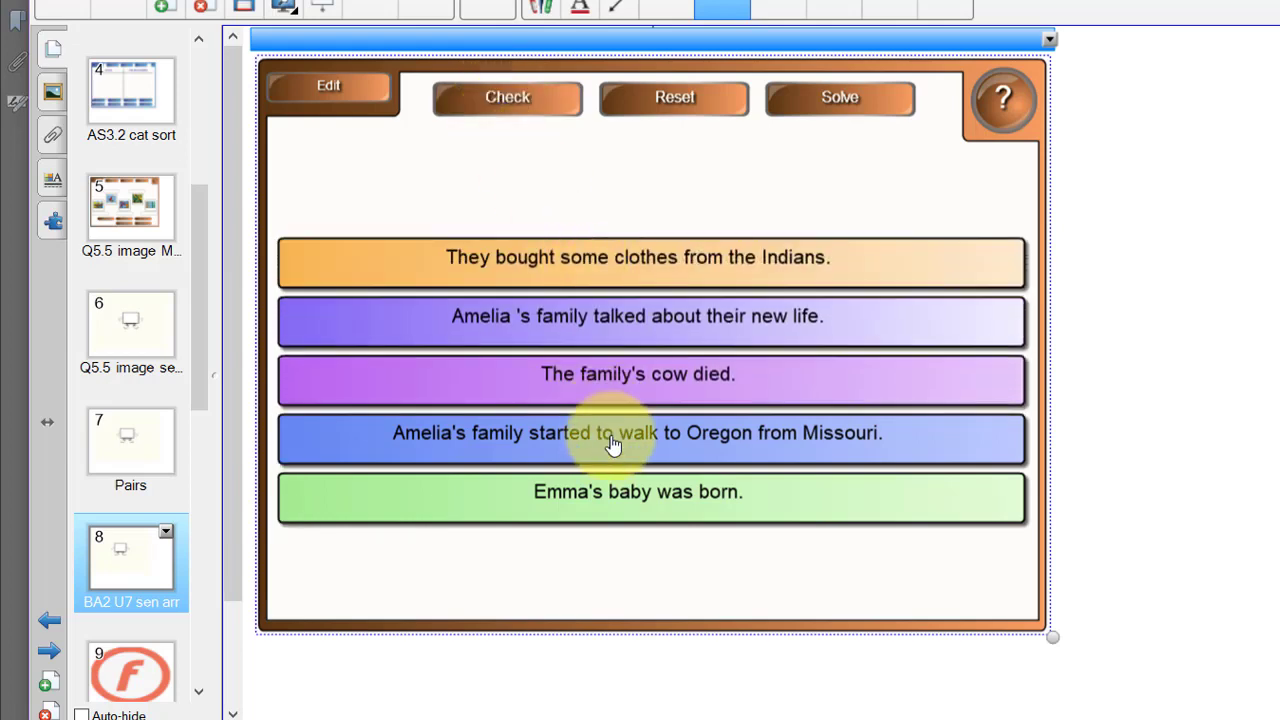
left_click_drag(611, 446, 600, 362)
left_click_drag(626, 508, 612, 416)
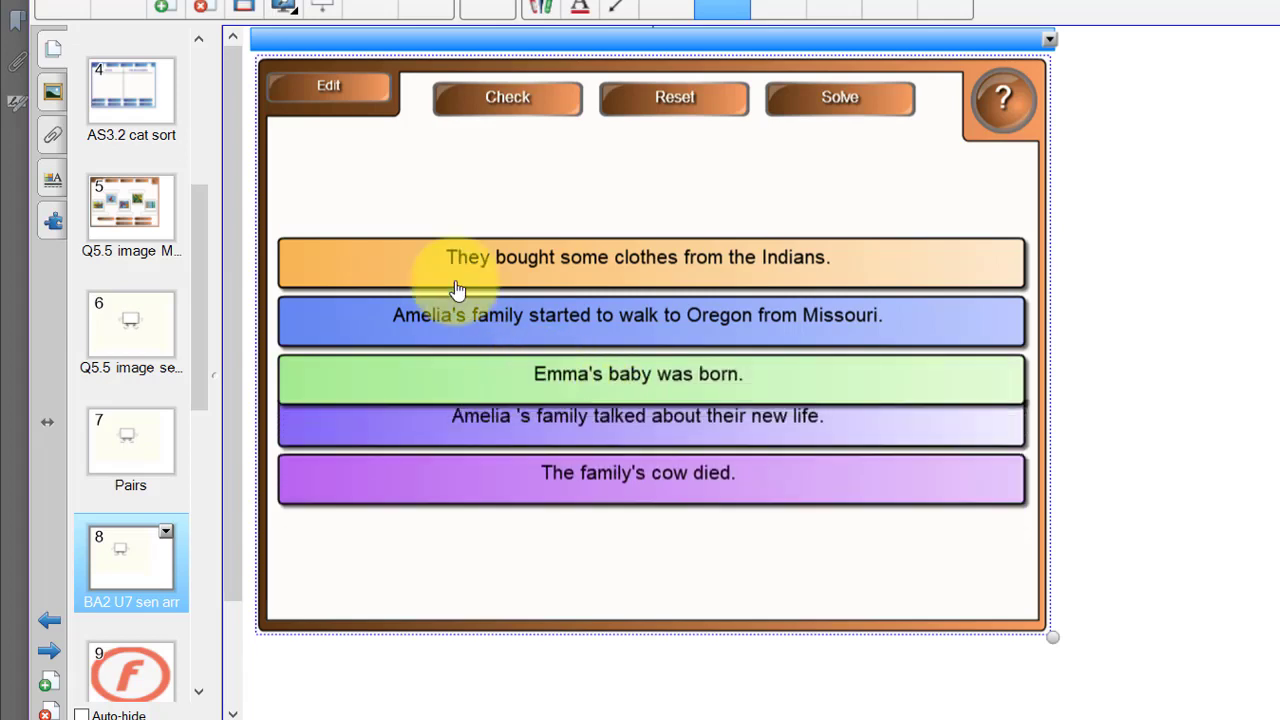
left_click(484, 100)
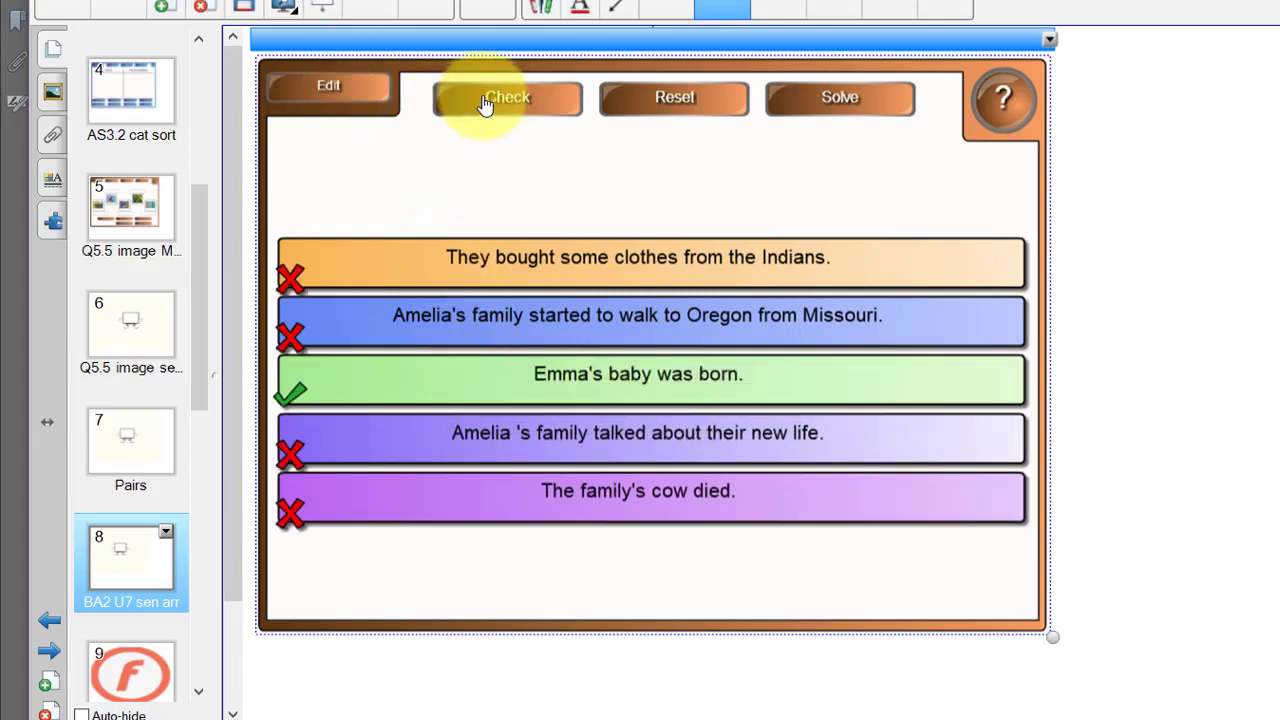
- Solve the sentence arrange activity, and reset it to check the shuffled order
left_click(837, 100)
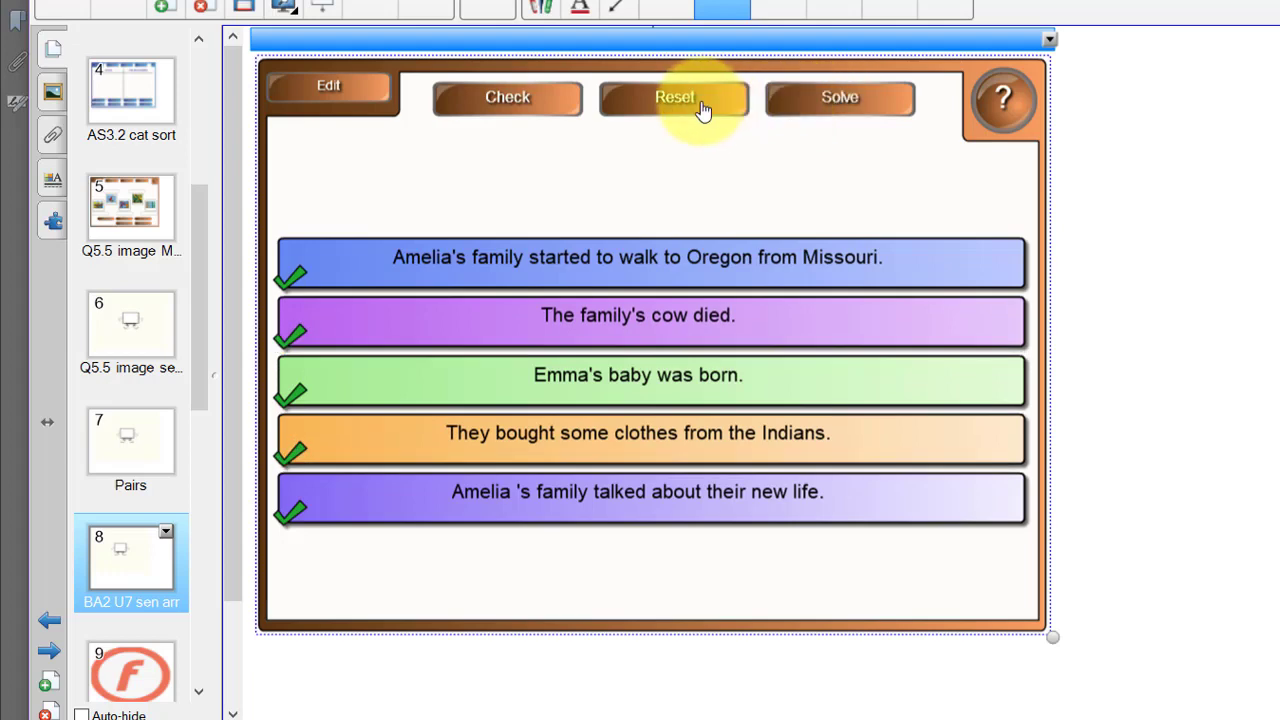
left_click(662, 106)
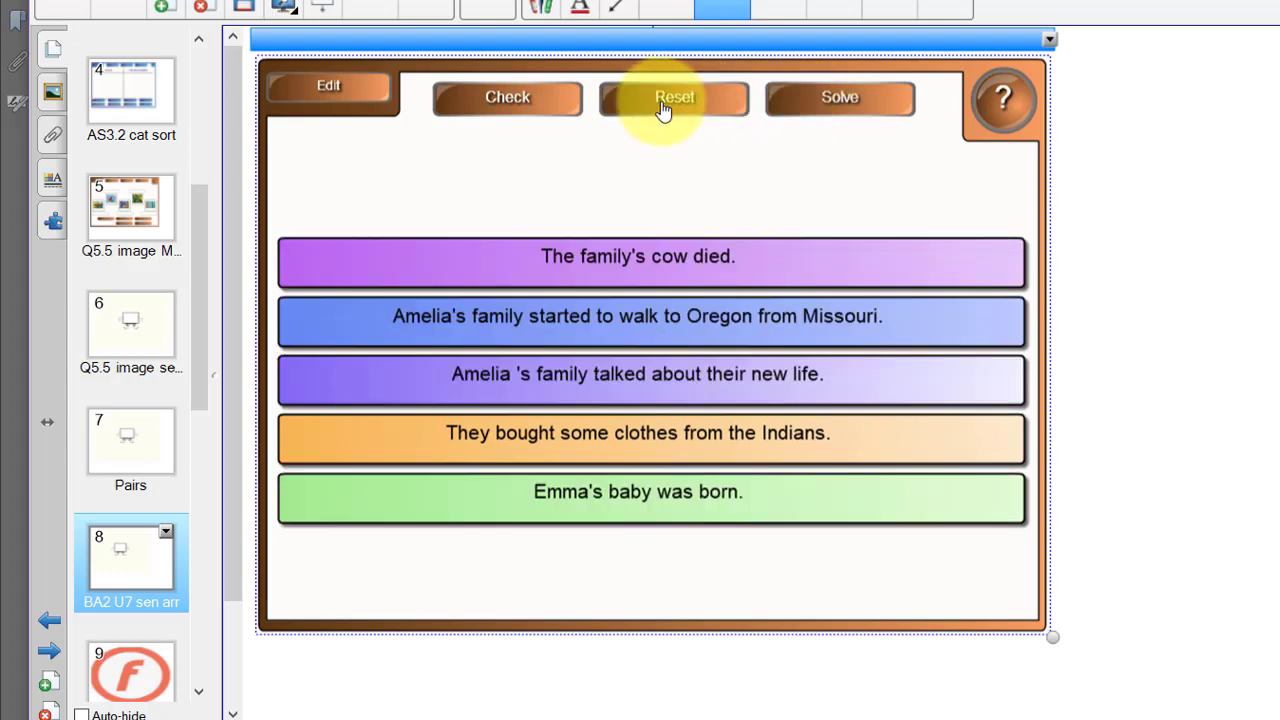
left_click(518, 112)
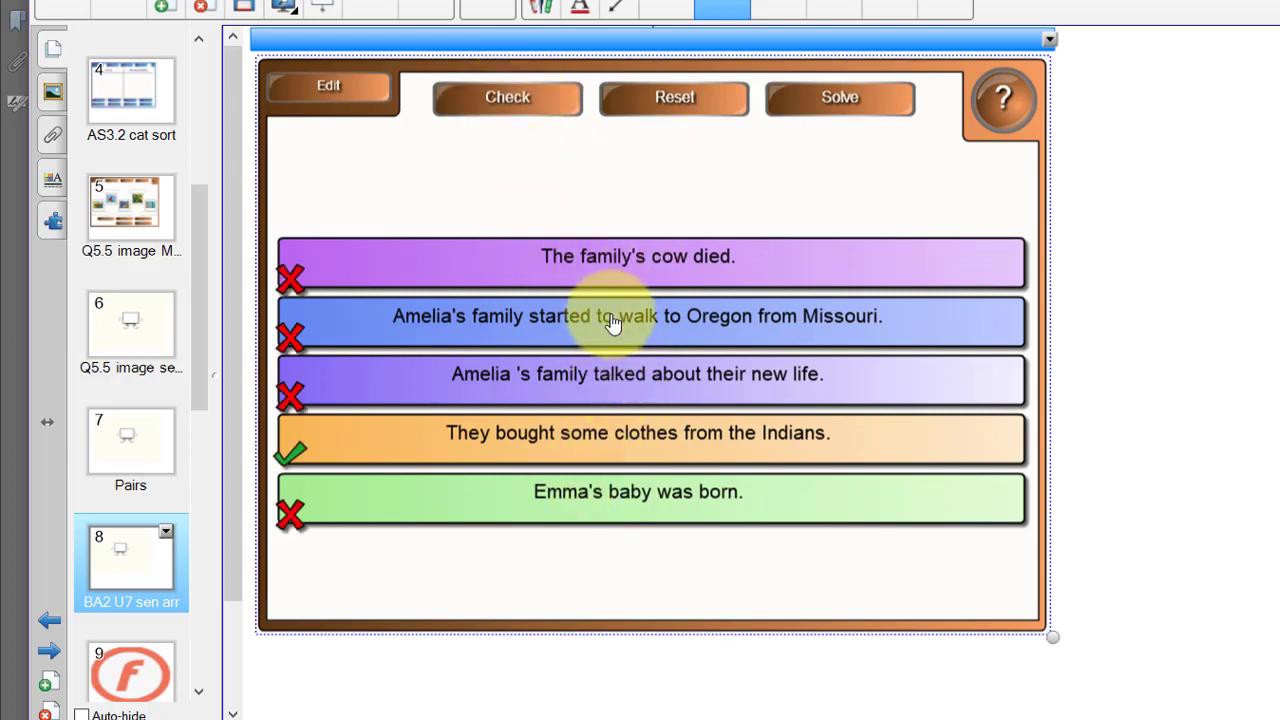
- Rearrange the sentences so the Oregon sentence is first, the baby sentence third and the clothes sentence fourth
left_click_drag(611, 322, 563, 262)
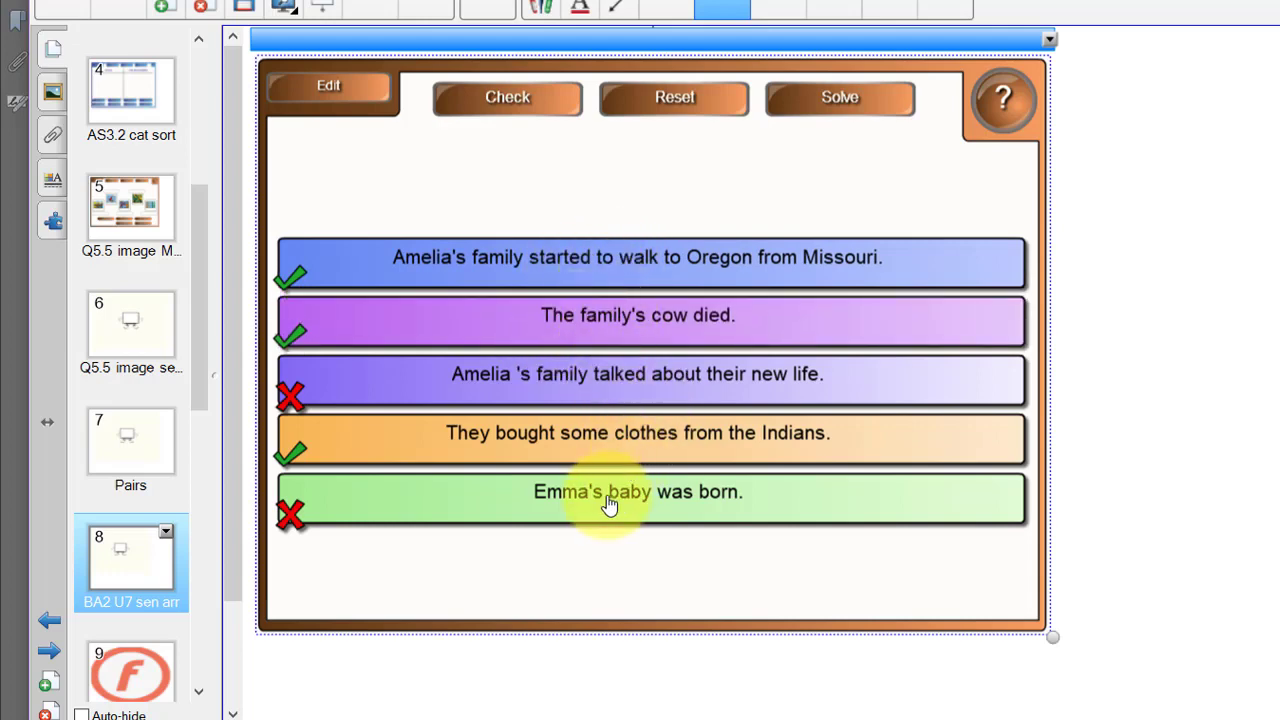
left_click_drag(609, 505, 603, 378)
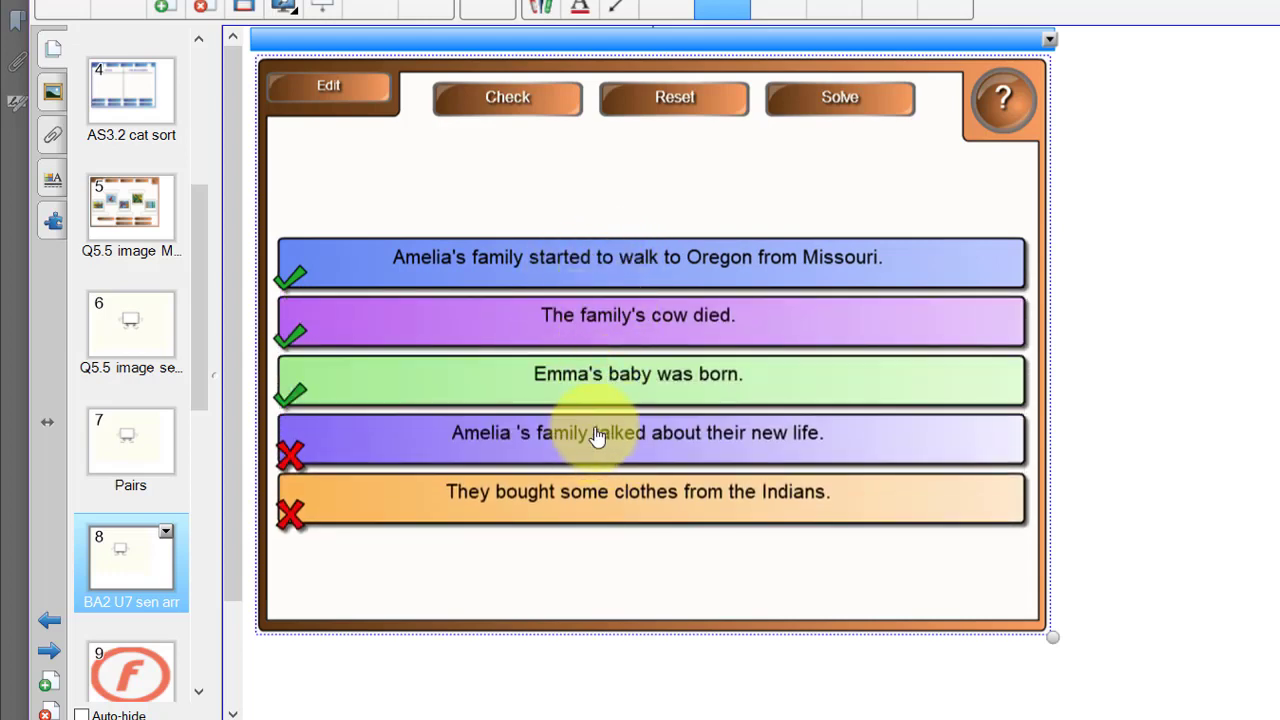
left_click_drag(603, 498, 594, 434)
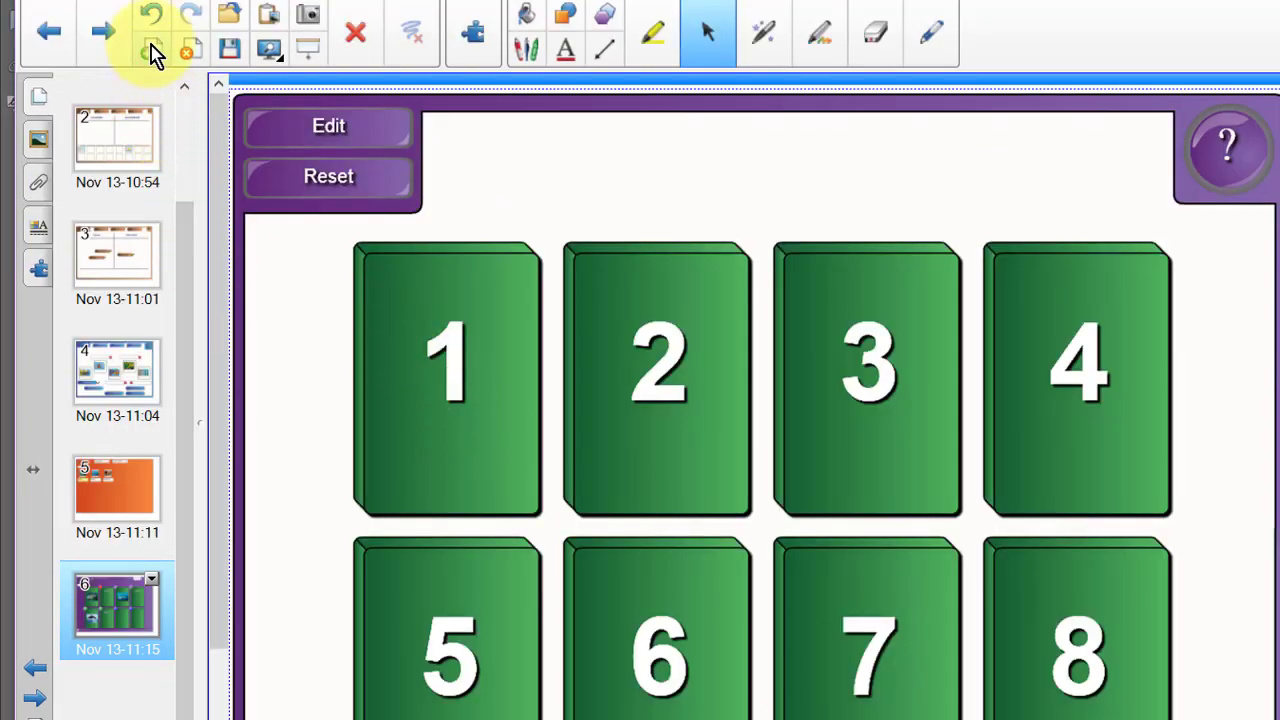
- Add a page after the Pairs page in the untitled notebook, and place the Teal - Sentence arrange activity there, opened for editing
left_click(152, 50)
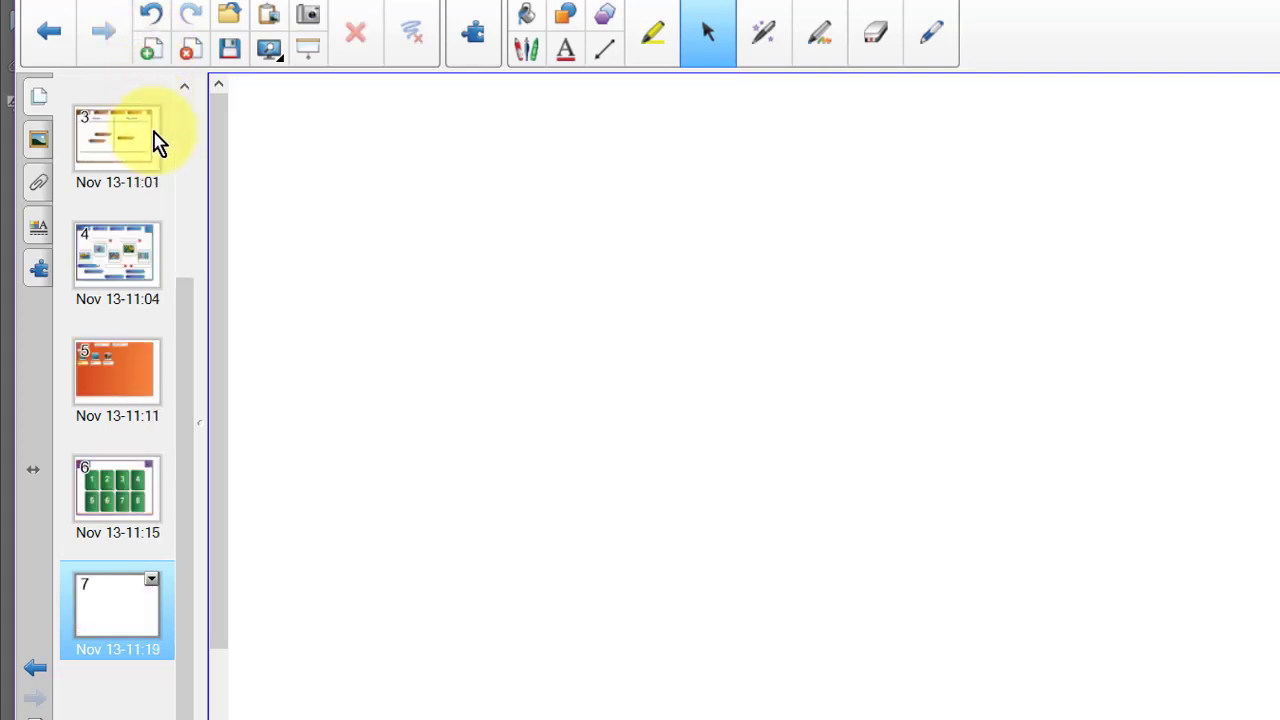
left_click(36, 146)
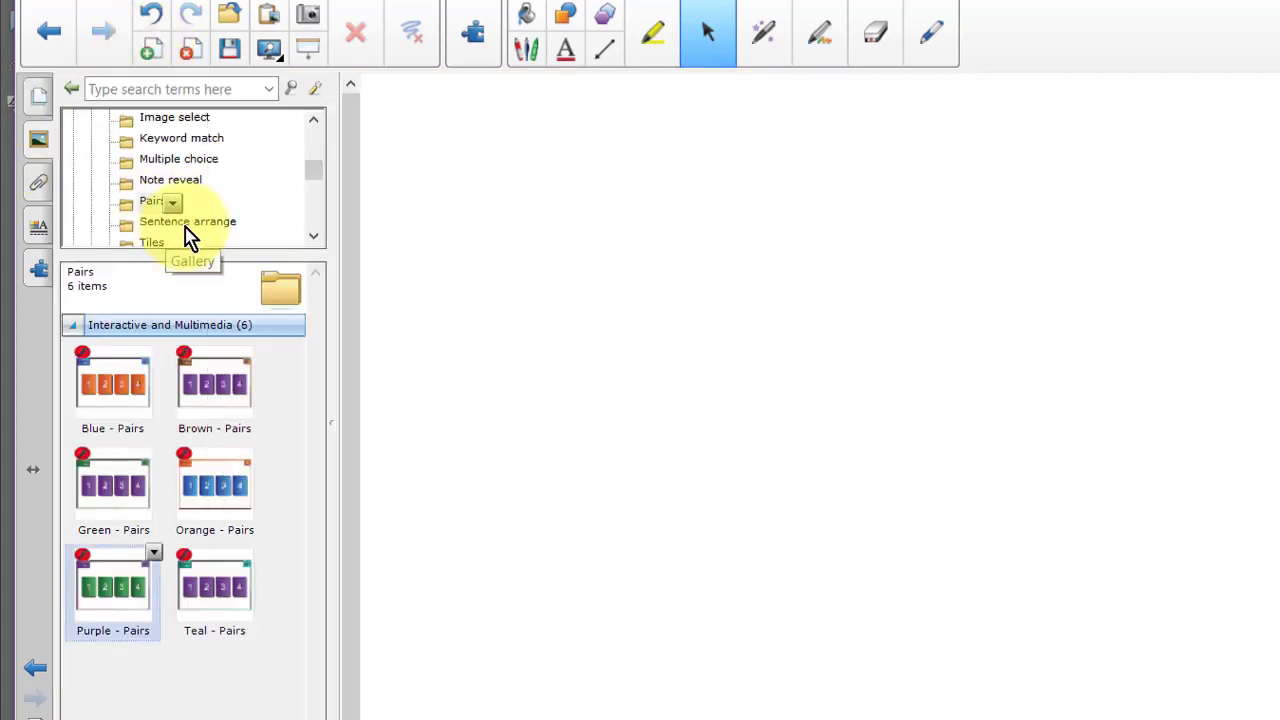
left_click(188, 222)
left_click(76, 326)
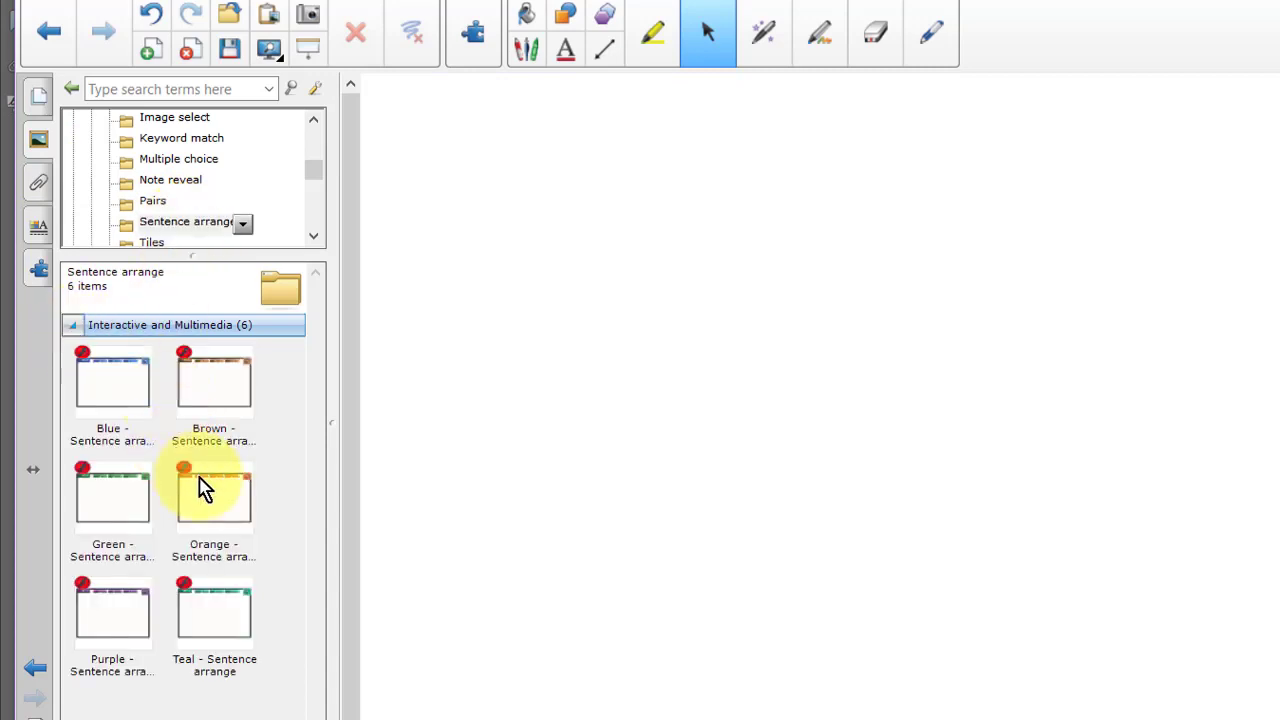
left_click_drag(218, 625, 729, 329)
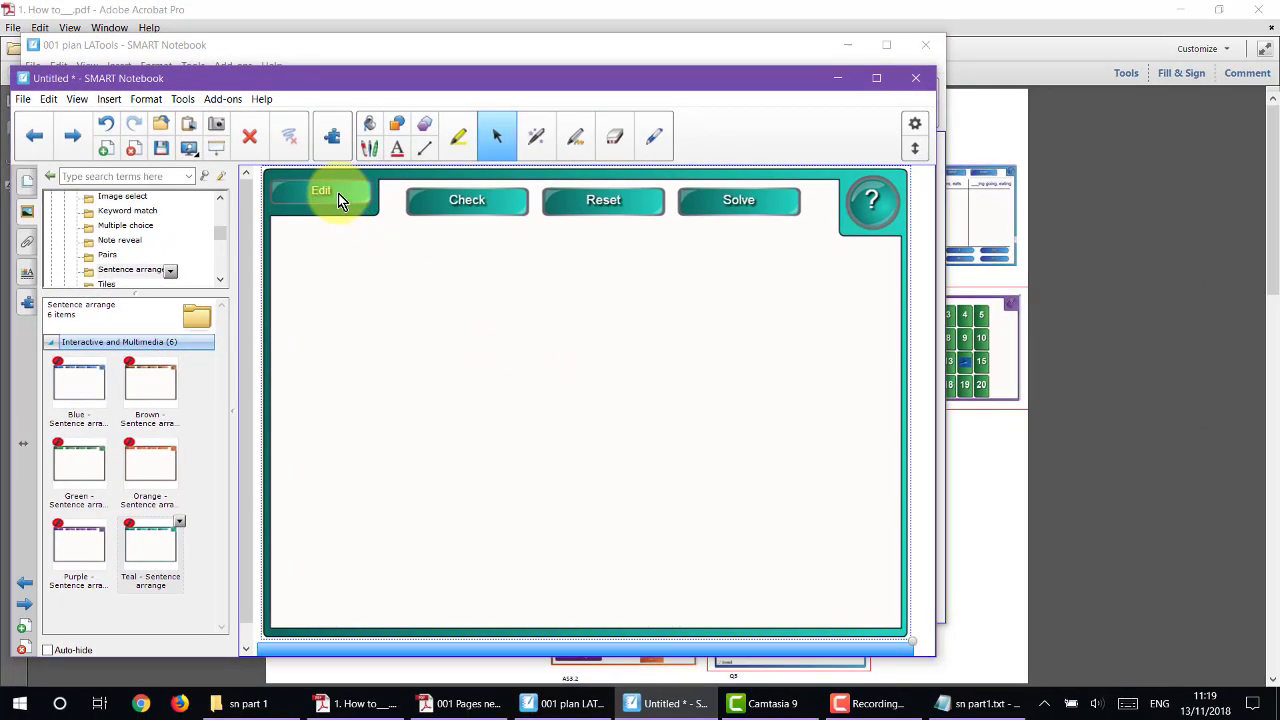
left_click(346, 188)
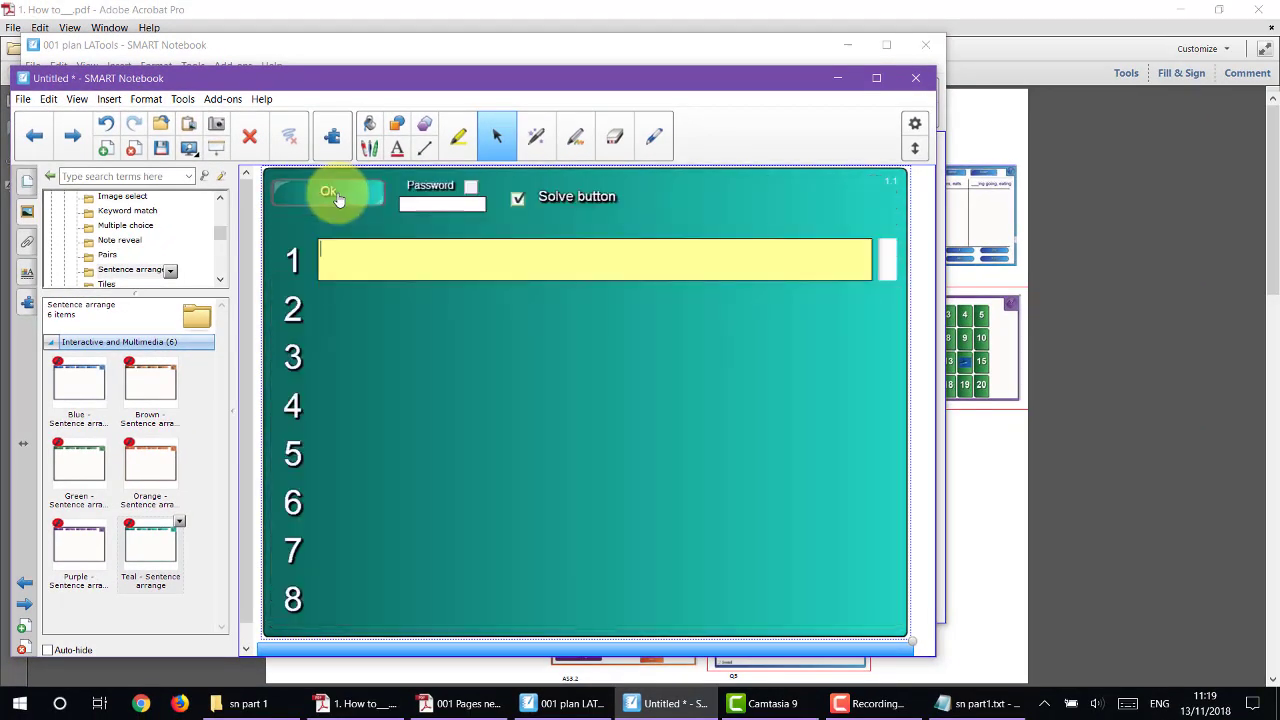
- Enter trial text "dsfds" and "dsafdsf" as sentences 1 and 2, and delete both entries
left_click(393, 266)
type("dsfds")
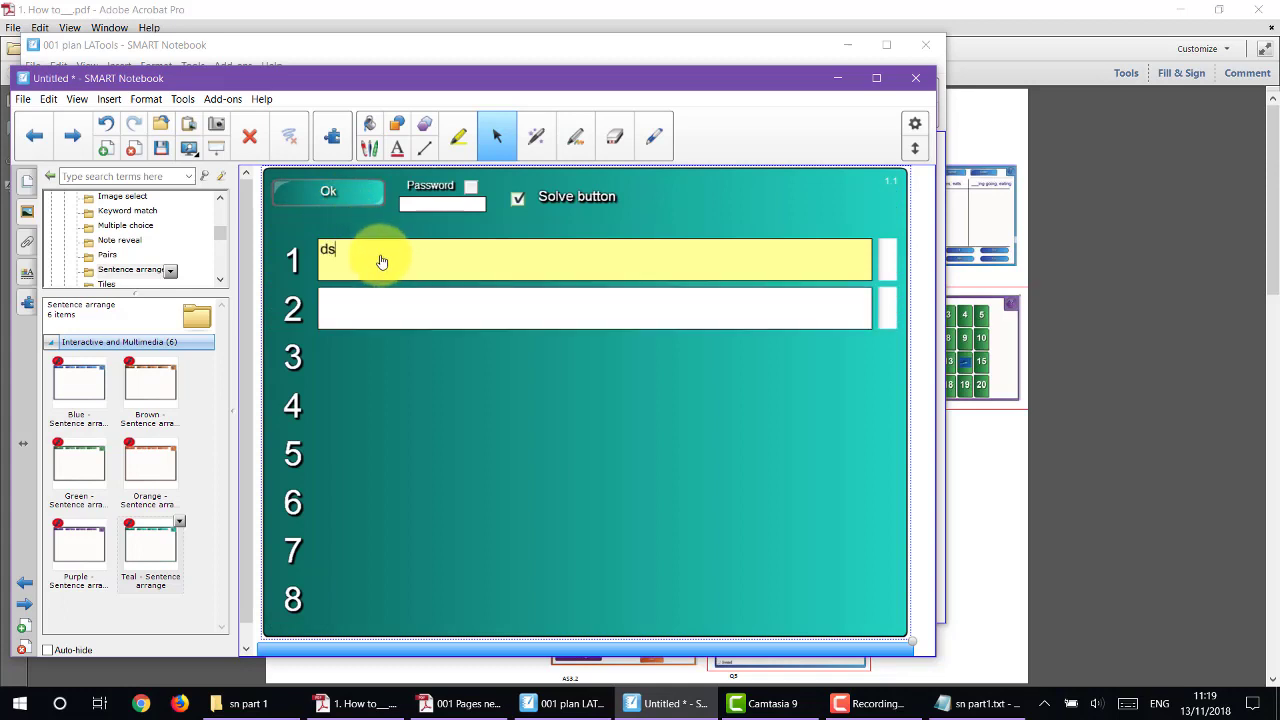
left_click(367, 299)
type("dsaf")
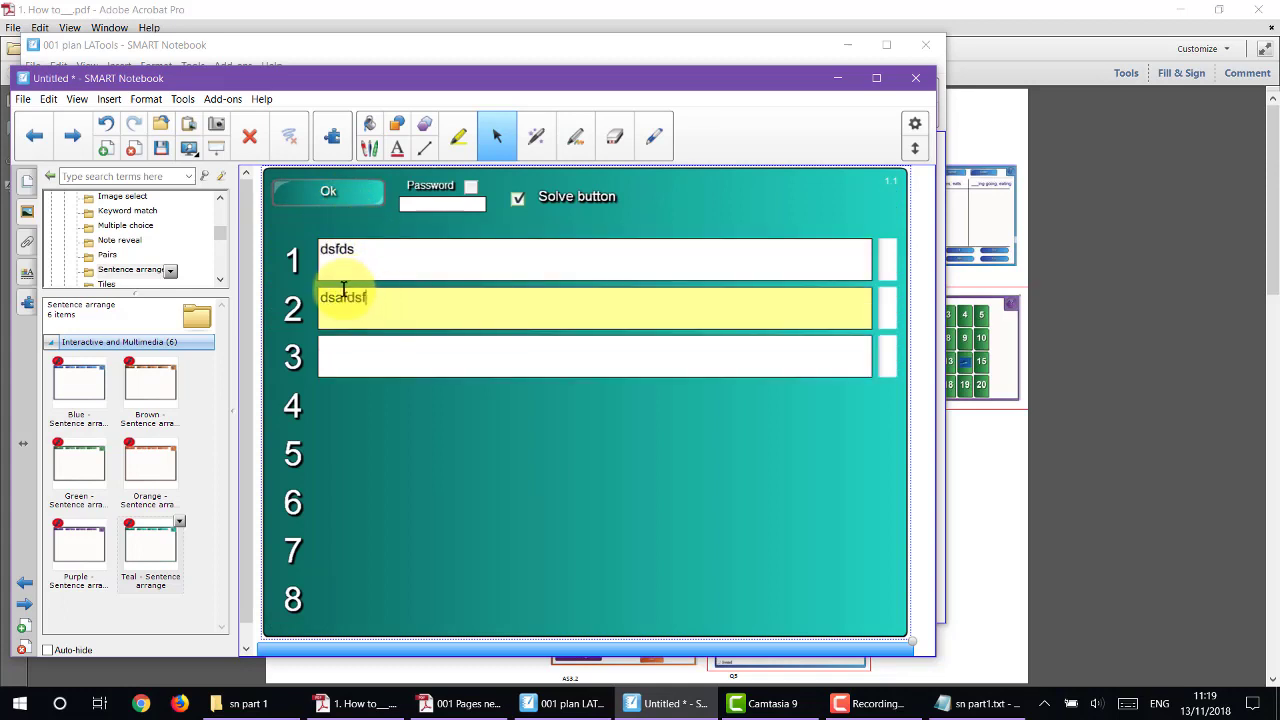
type("dsf")
double_click(300, 304)
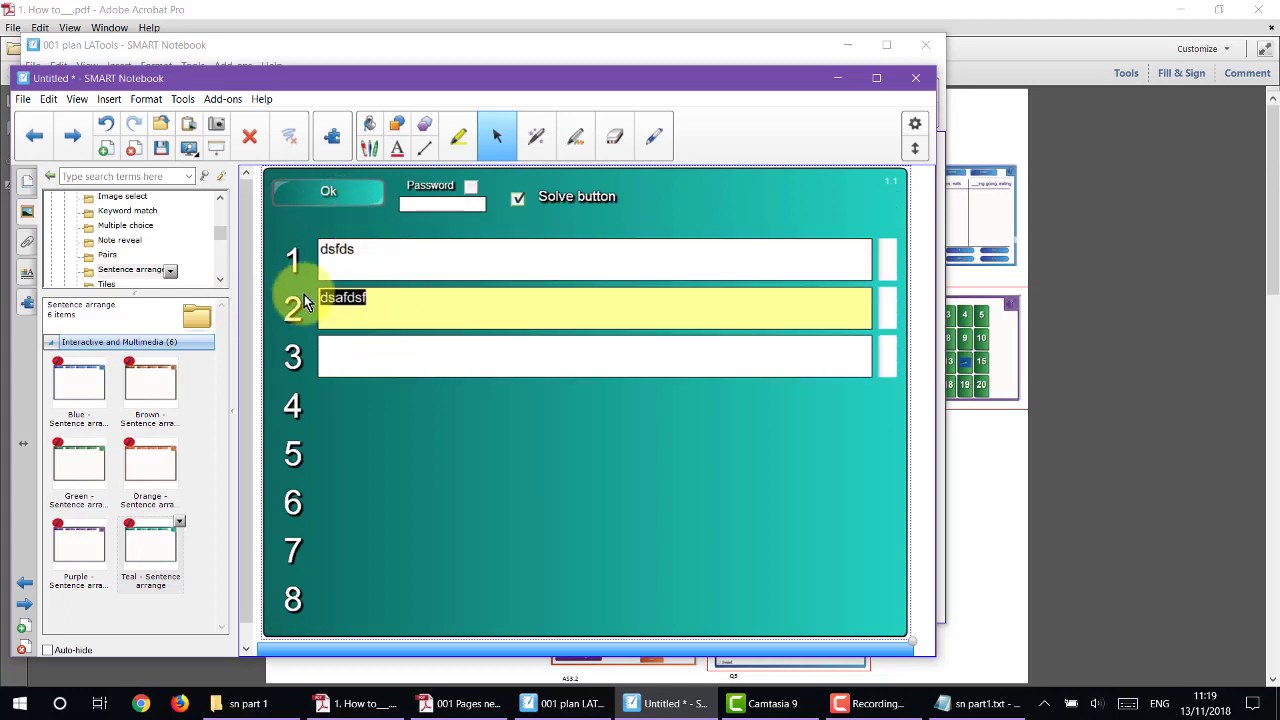
key("Delete")
double_click(280, 255)
key("Delete")
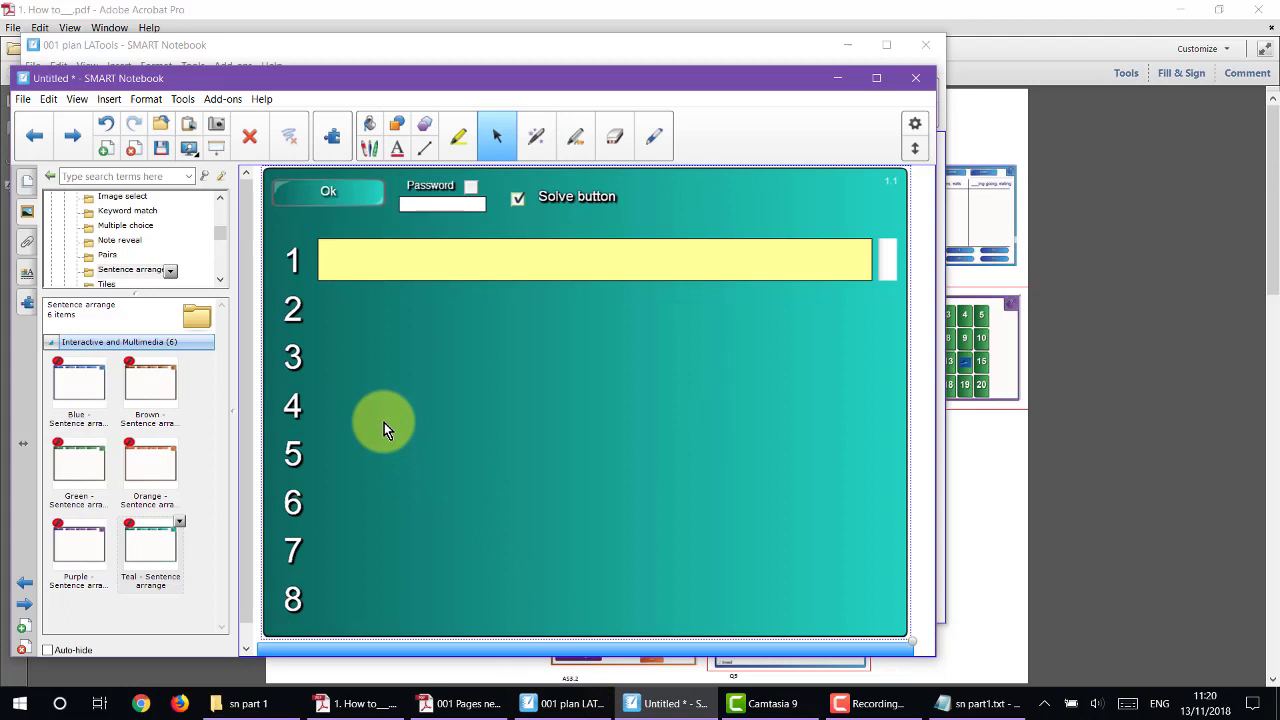
- Finish editing the empty Sentence arrange activity, and add a blank page after it in the untitled notebook
left_click(331, 195)
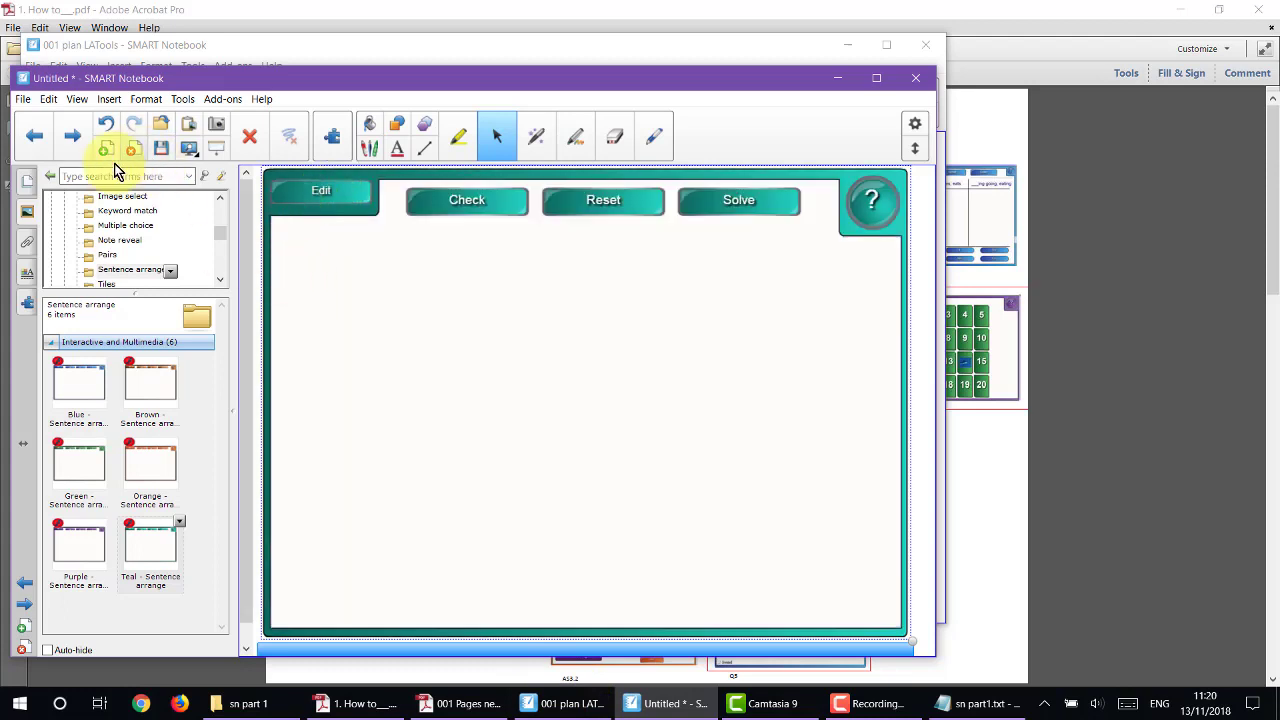
left_click(30, 182)
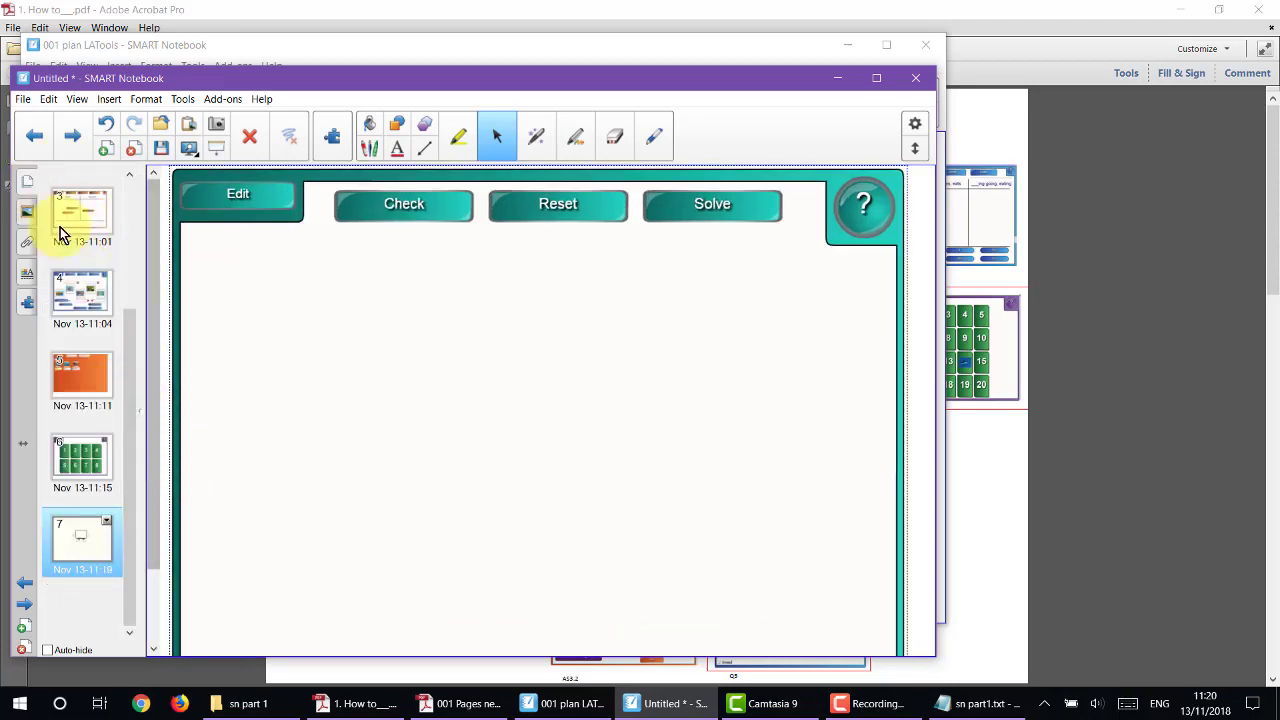
left_click(107, 150)
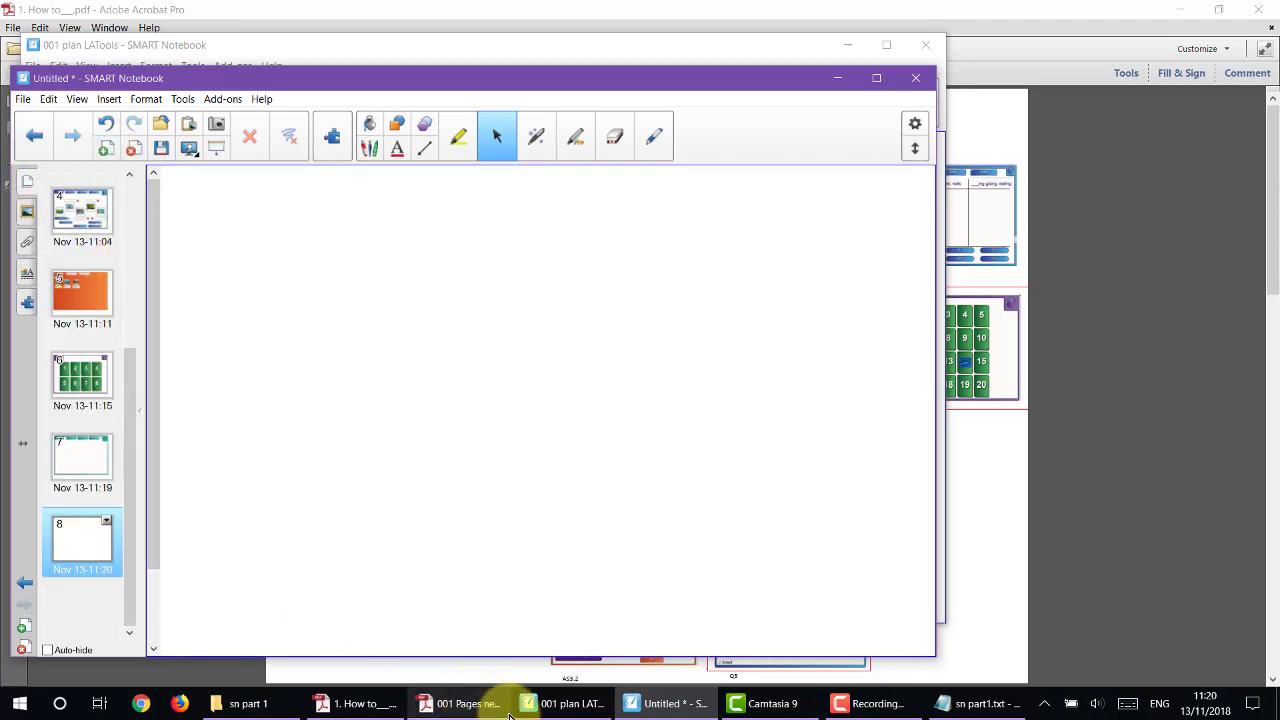
- Switch to the "1. How to" PDF, and draw blue check marks beside Sentence arrange and Tiles in the activity list
left_click(462, 706)
left_click(425, 700)
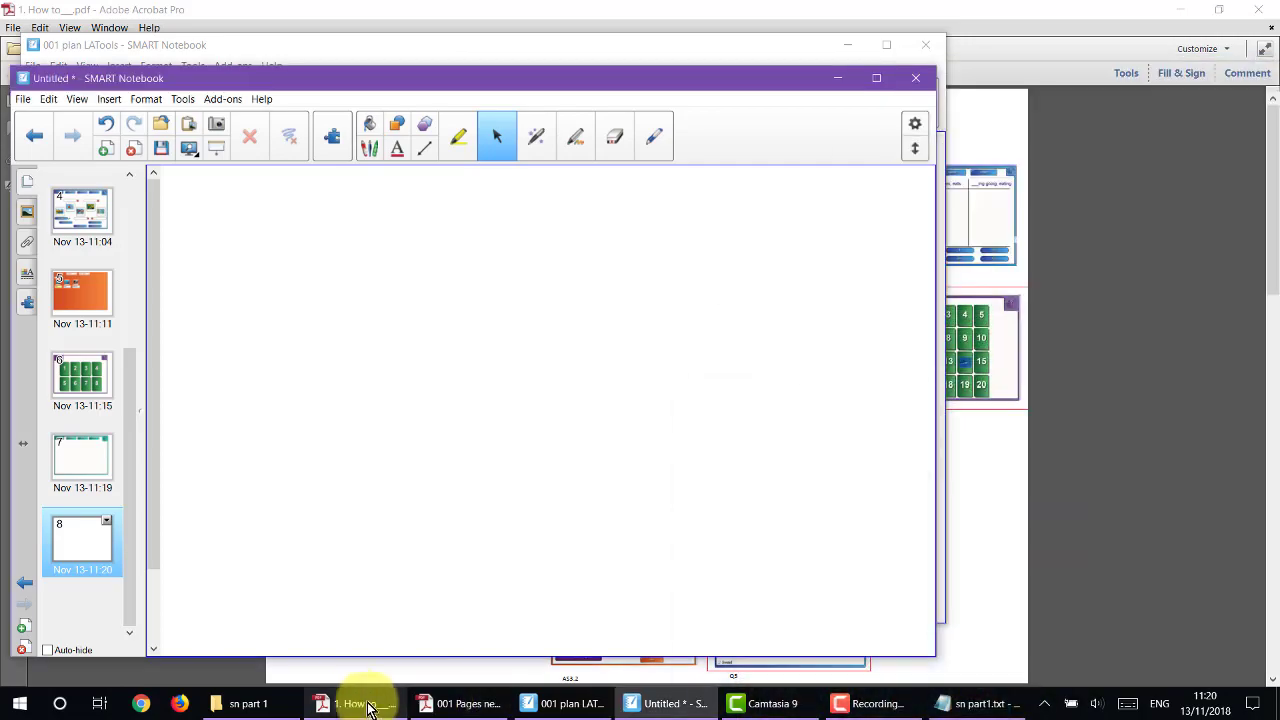
left_click(366, 704)
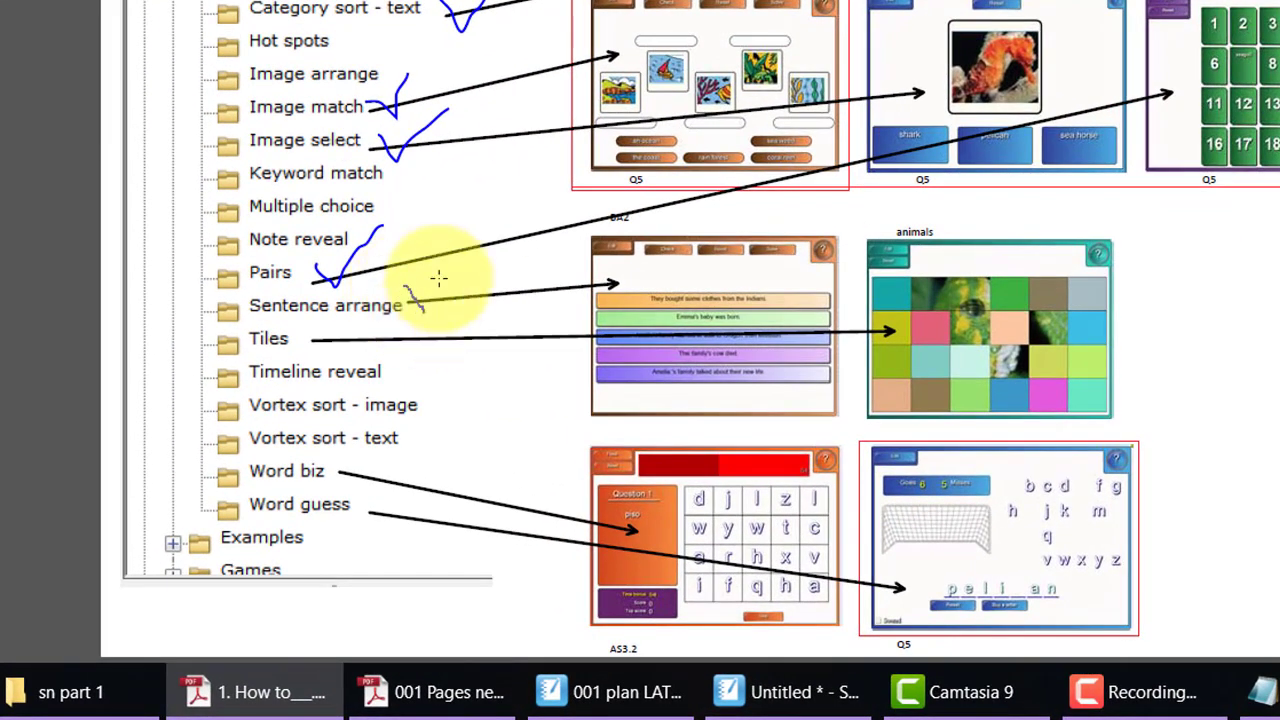
left_click_drag(405, 287, 458, 250)
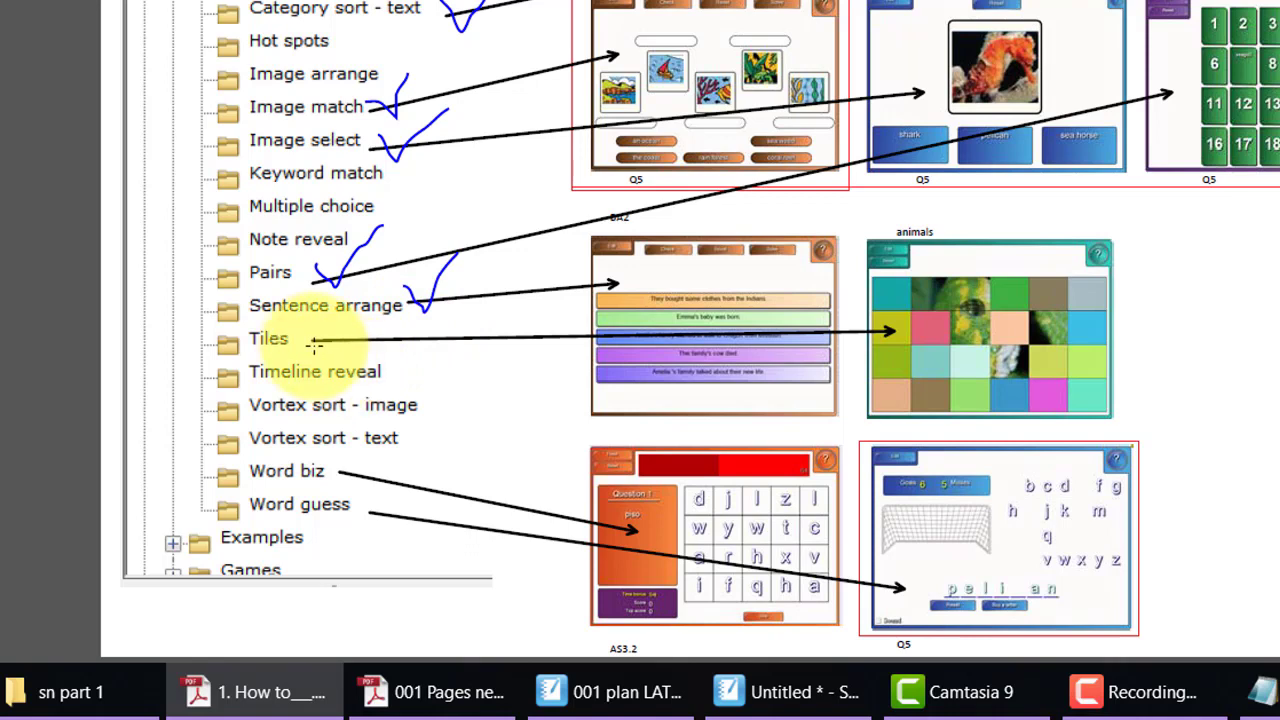
mouse_move(295, 338)
left_mouse_down()
mouse_move(306, 356)
mouse_move(345, 322)
left_mouse_up()
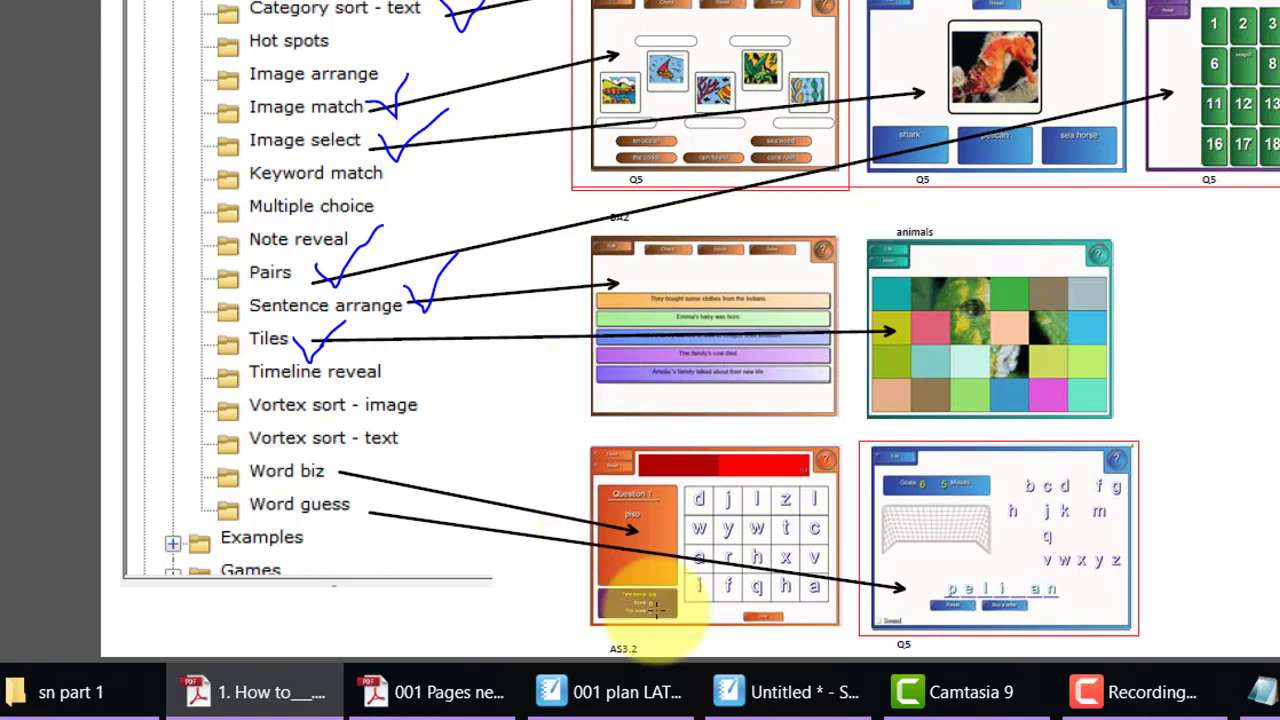
- Switch to the 001 plan LATools notebook, and open the animal1 page with the Tiles activity
left_click(627, 692)
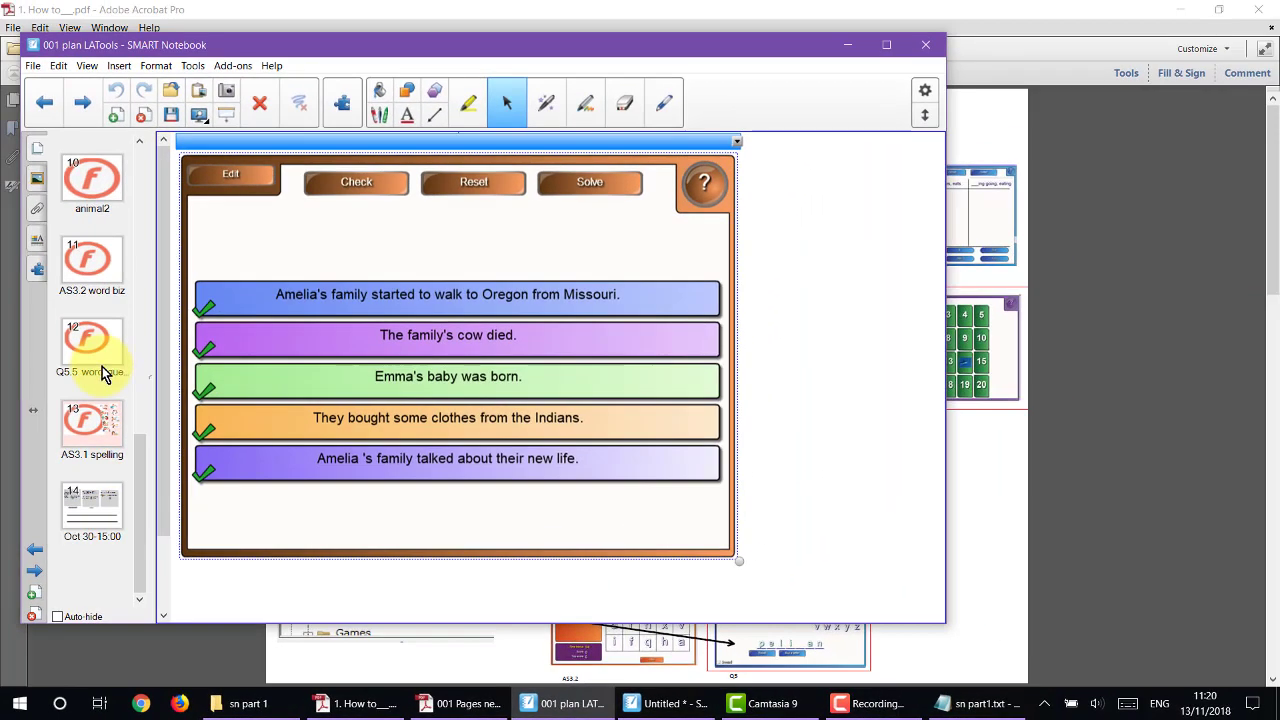
scroll(100, 375, "up", 3)
left_click(91, 345)
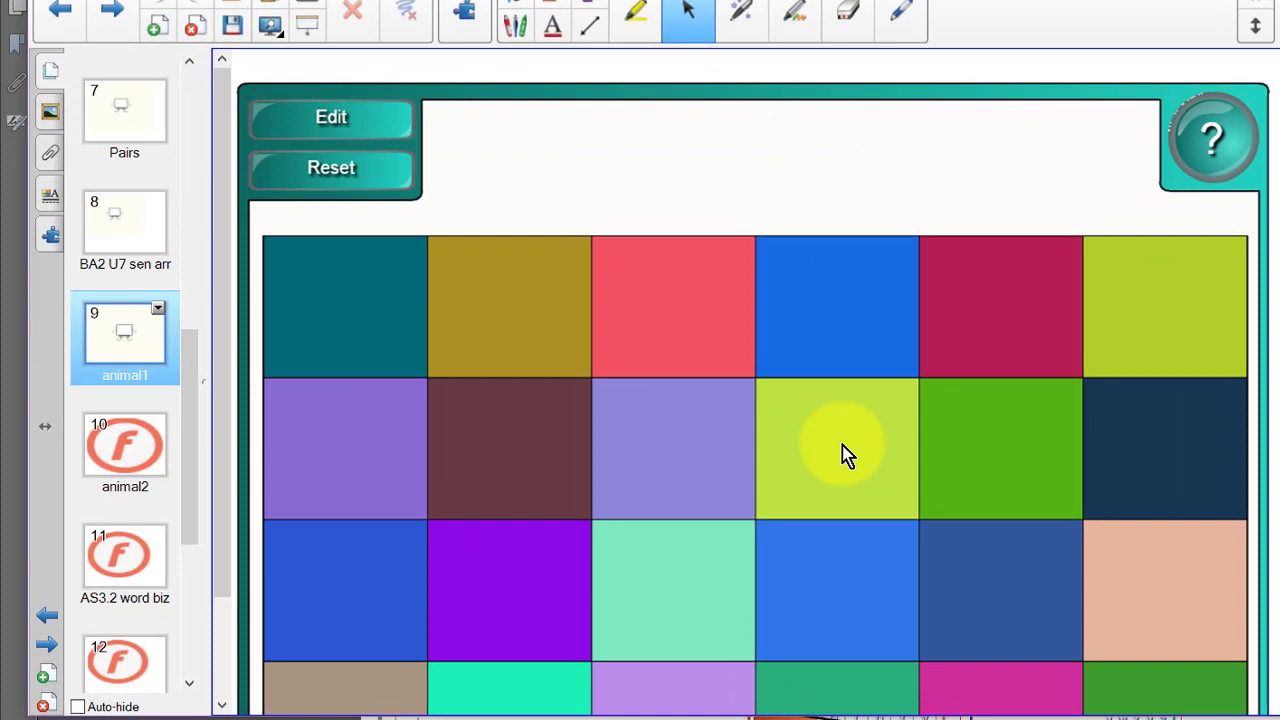
- Reveal the tiles in columns 2 to 4 of the first two rows, and cover them all again
left_click(843, 453)
left_click(826, 330)
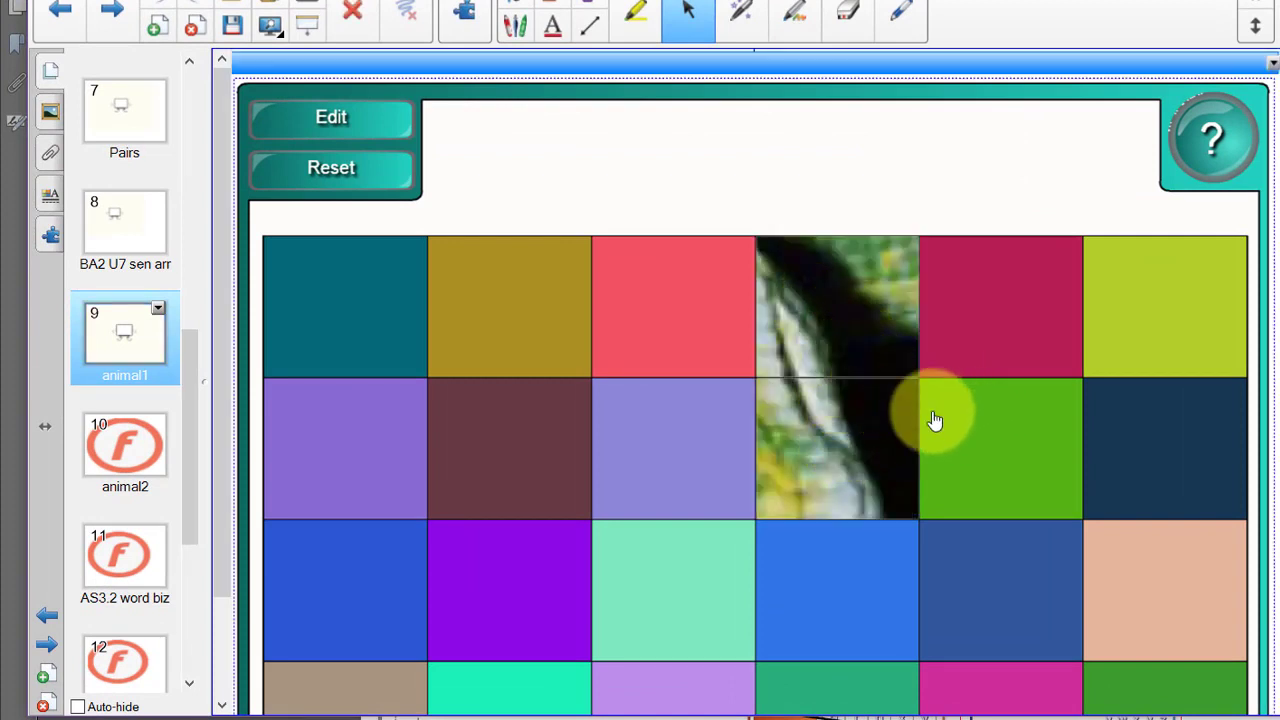
left_click(666, 423)
left_click(654, 294)
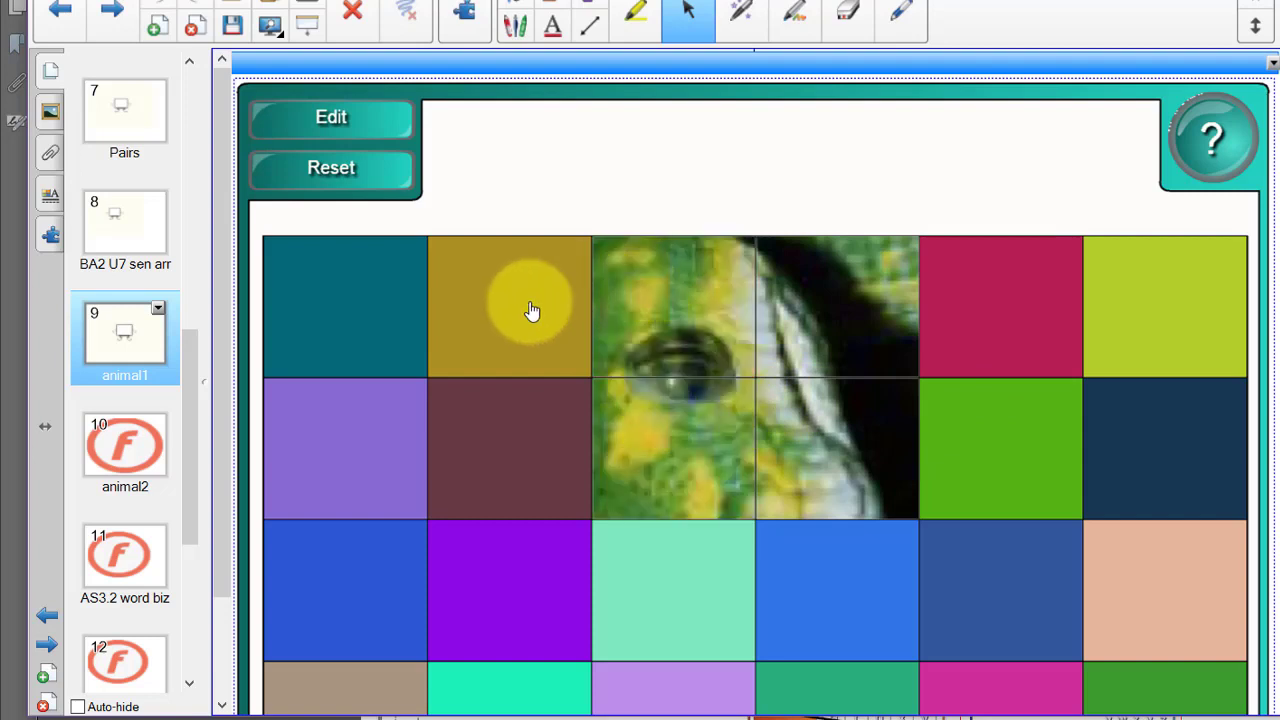
left_click(528, 303)
left_click(515, 455)
left_click(511, 443)
left_click(512, 335)
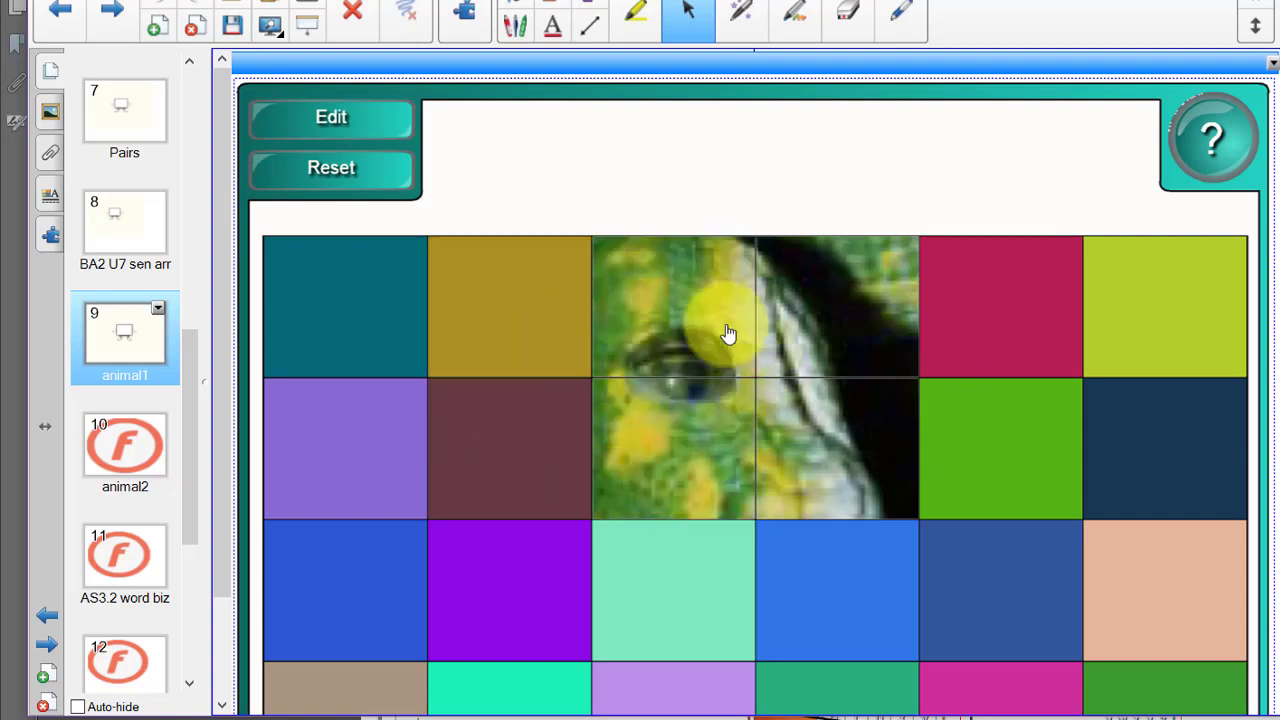
left_click(726, 334)
left_click(698, 465)
left_click(815, 420)
left_click(828, 350)
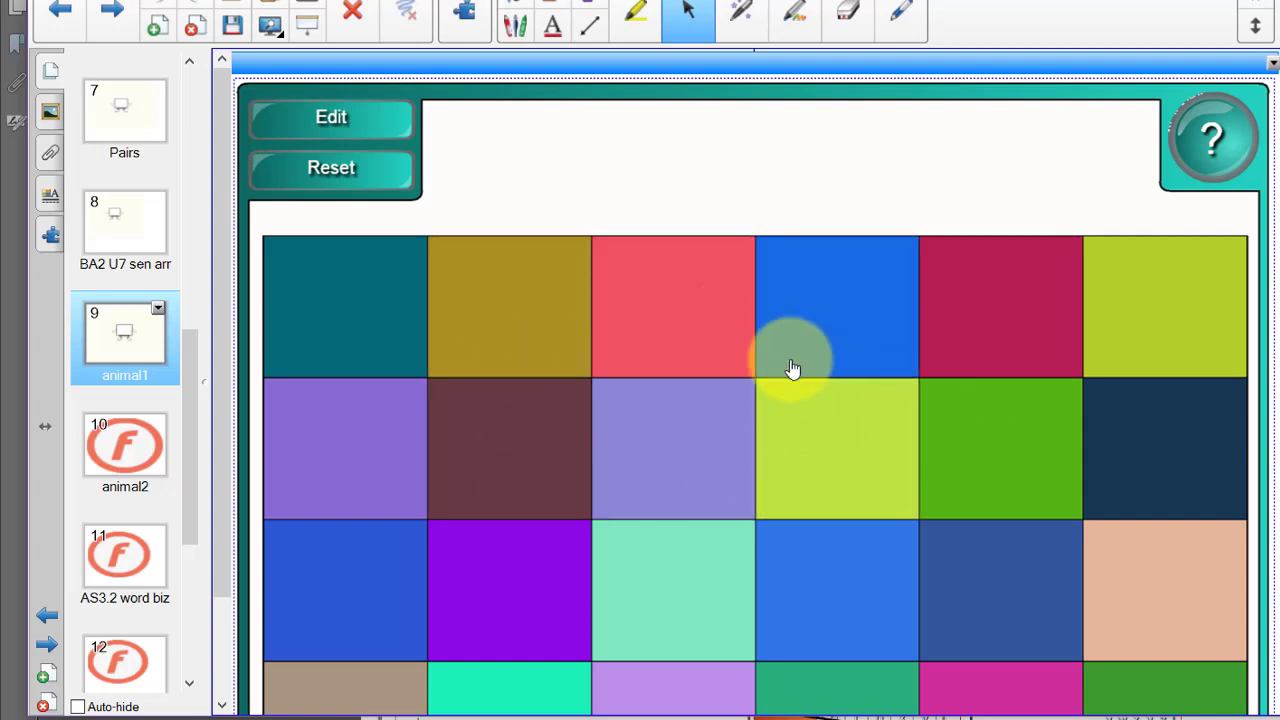
- Open the Tiles activity for editing, try a 3x4 grid, and return the grid size to 4x6
left_click(333, 119)
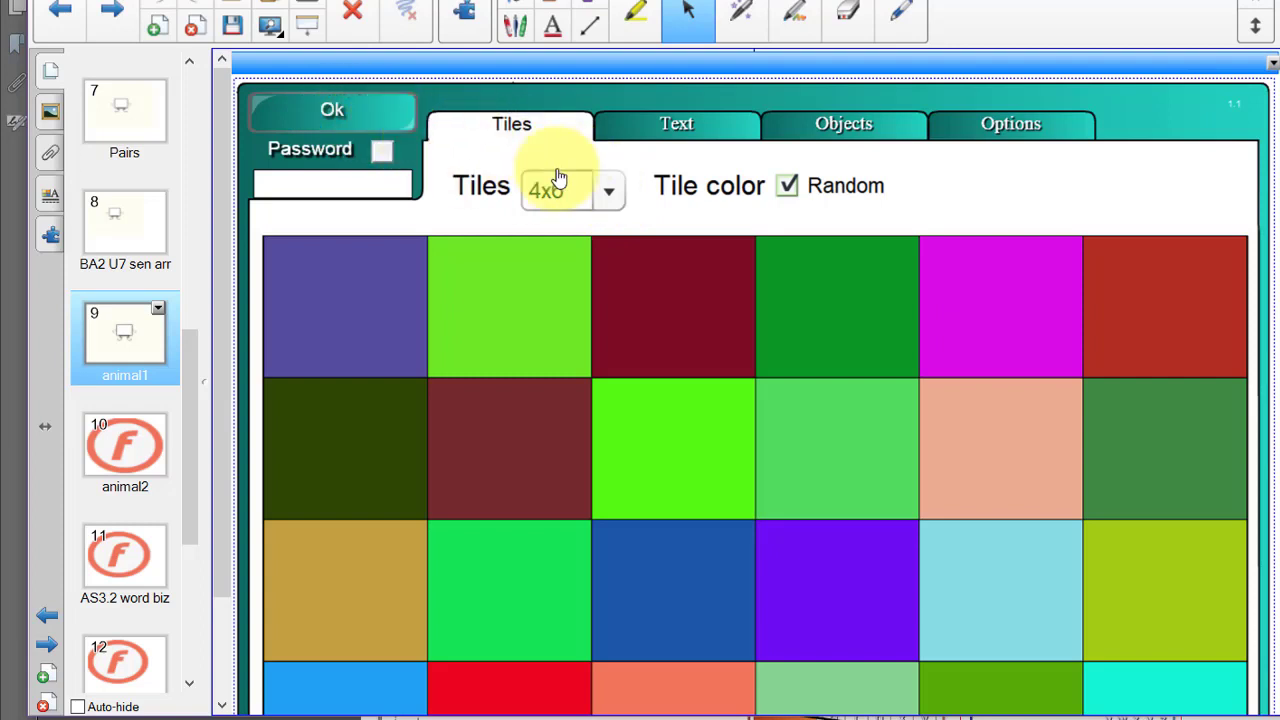
left_click(607, 192)
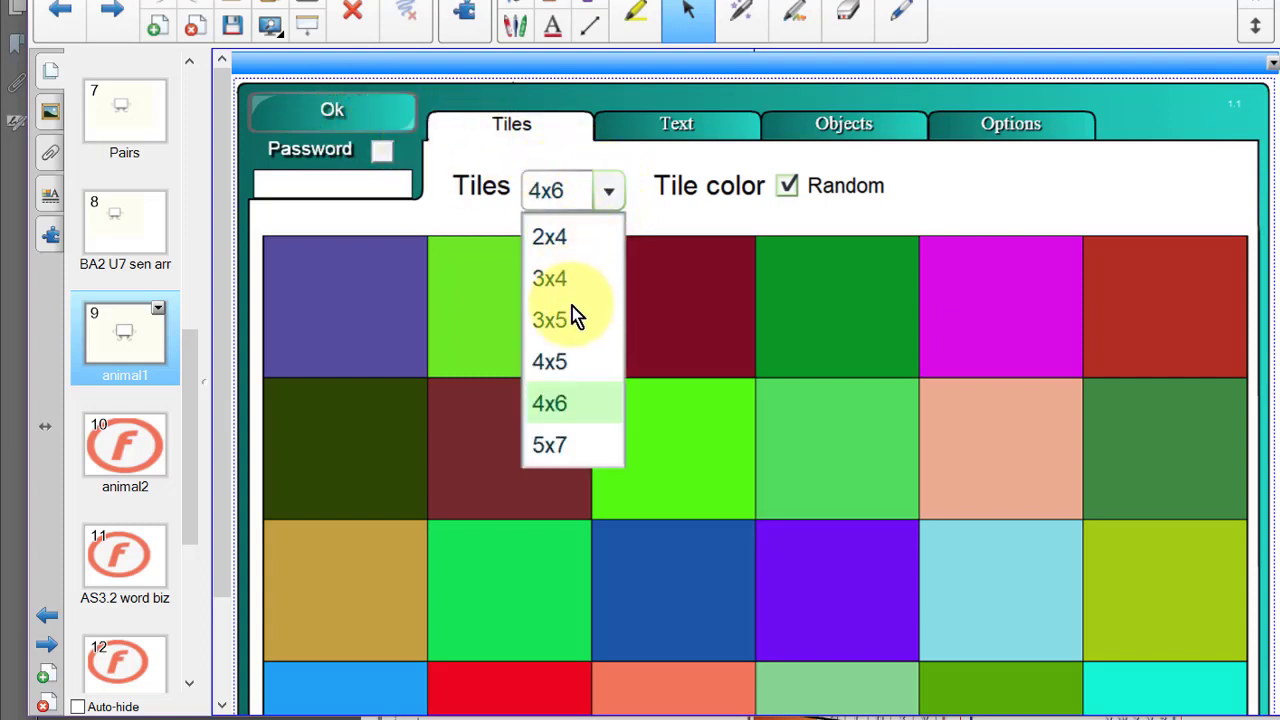
left_click(566, 284)
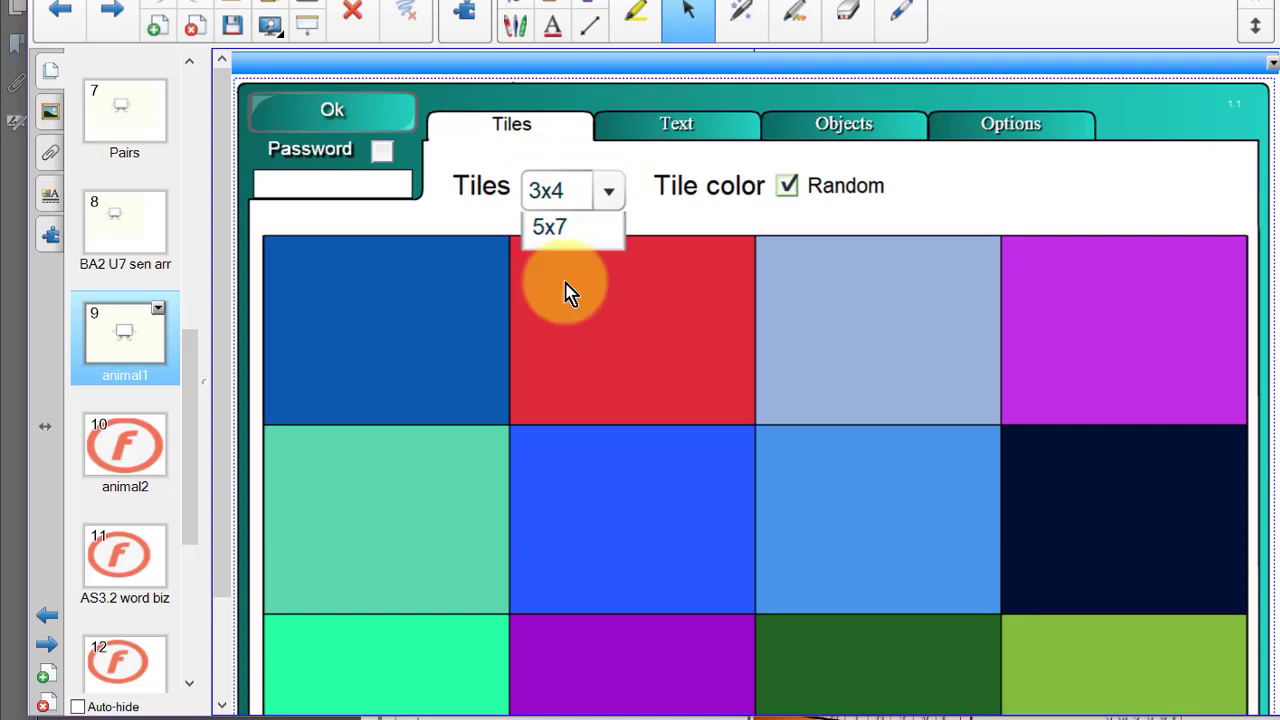
left_click(606, 191)
left_click(579, 412)
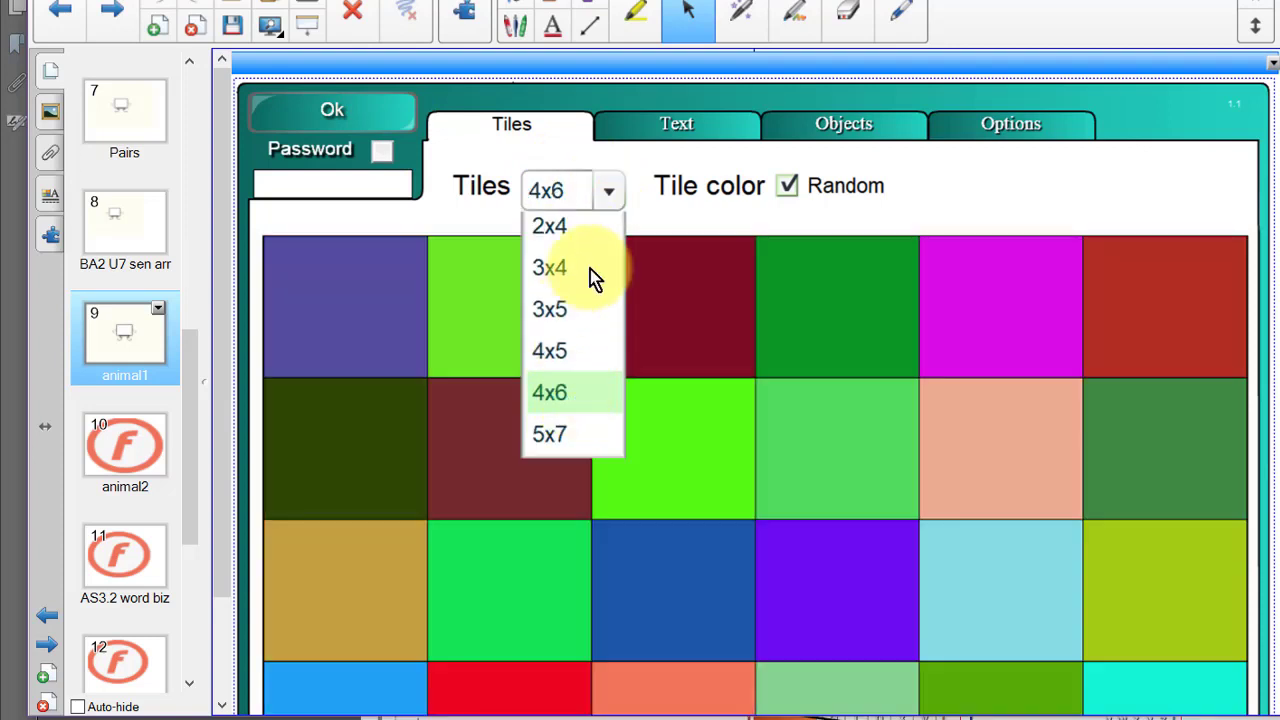
- Try the text option for the tiles, and turn it off again
left_click(652, 134)
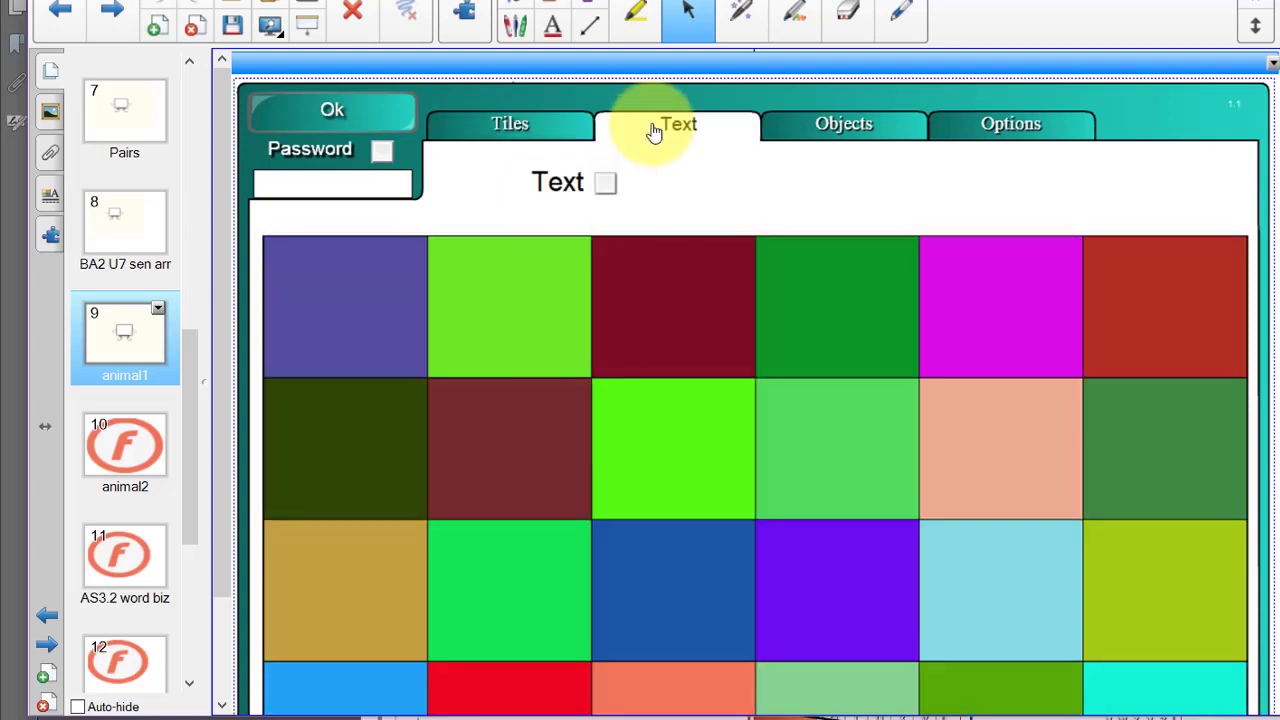
left_click(606, 186)
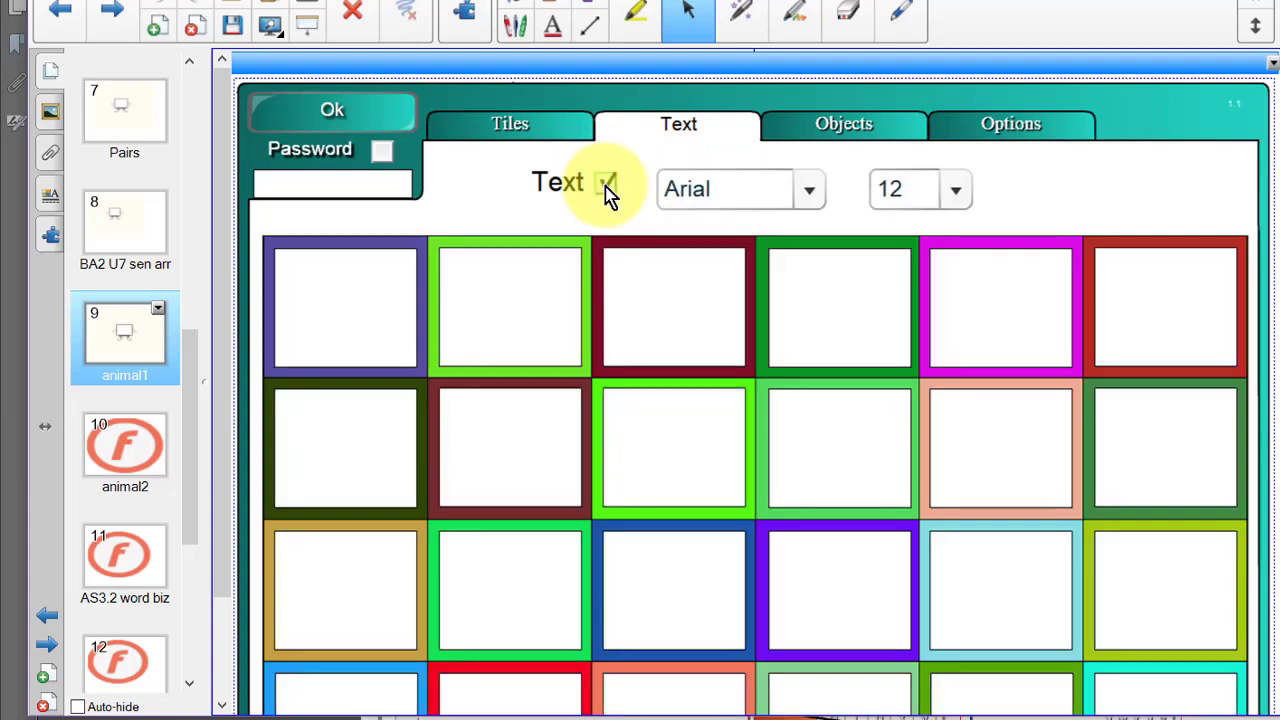
left_click(607, 186)
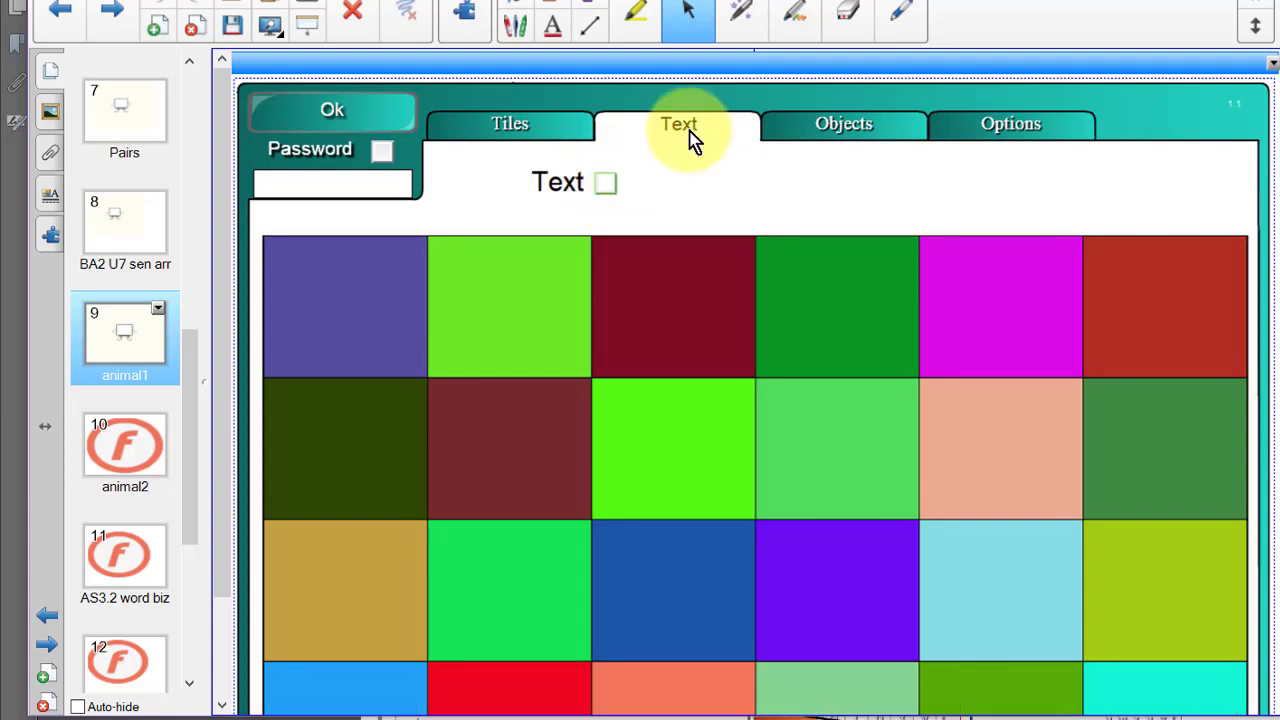
- Show the Tiles activity's objects, and move the snake picture down and slightly right to line up with the grid's top edge
left_click(840, 126)
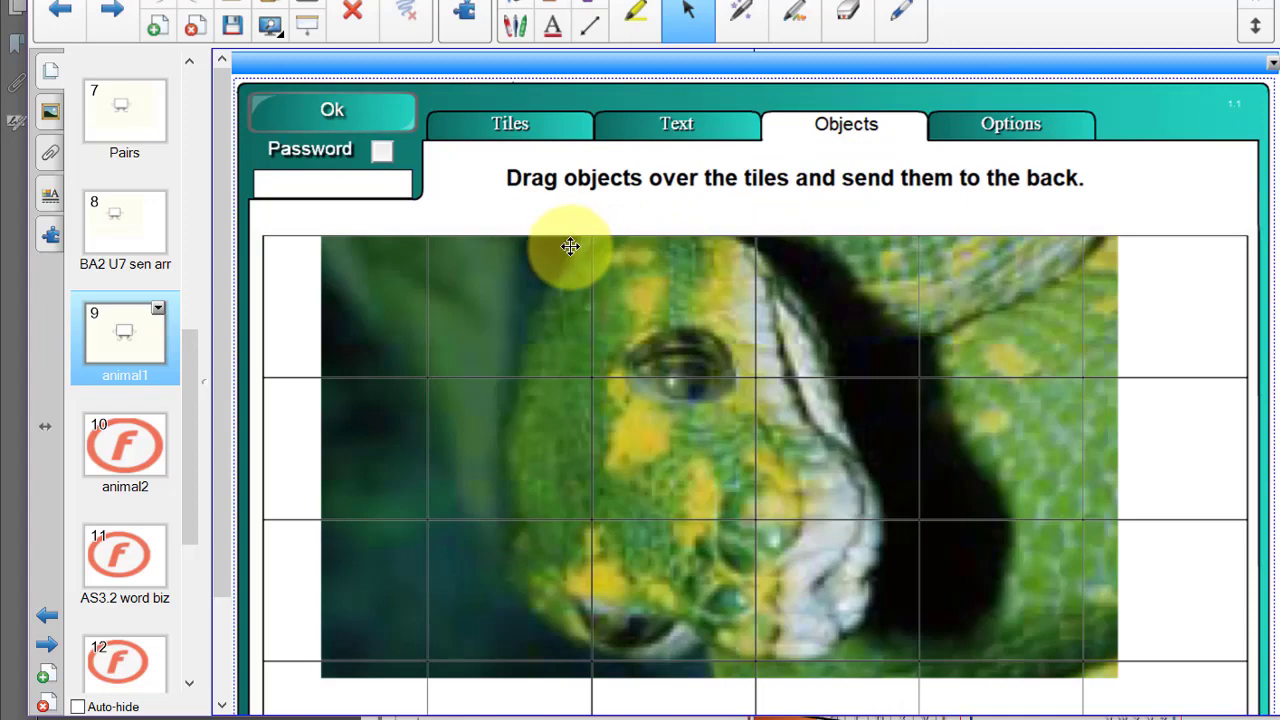
left_click_drag(570, 246, 744, 428)
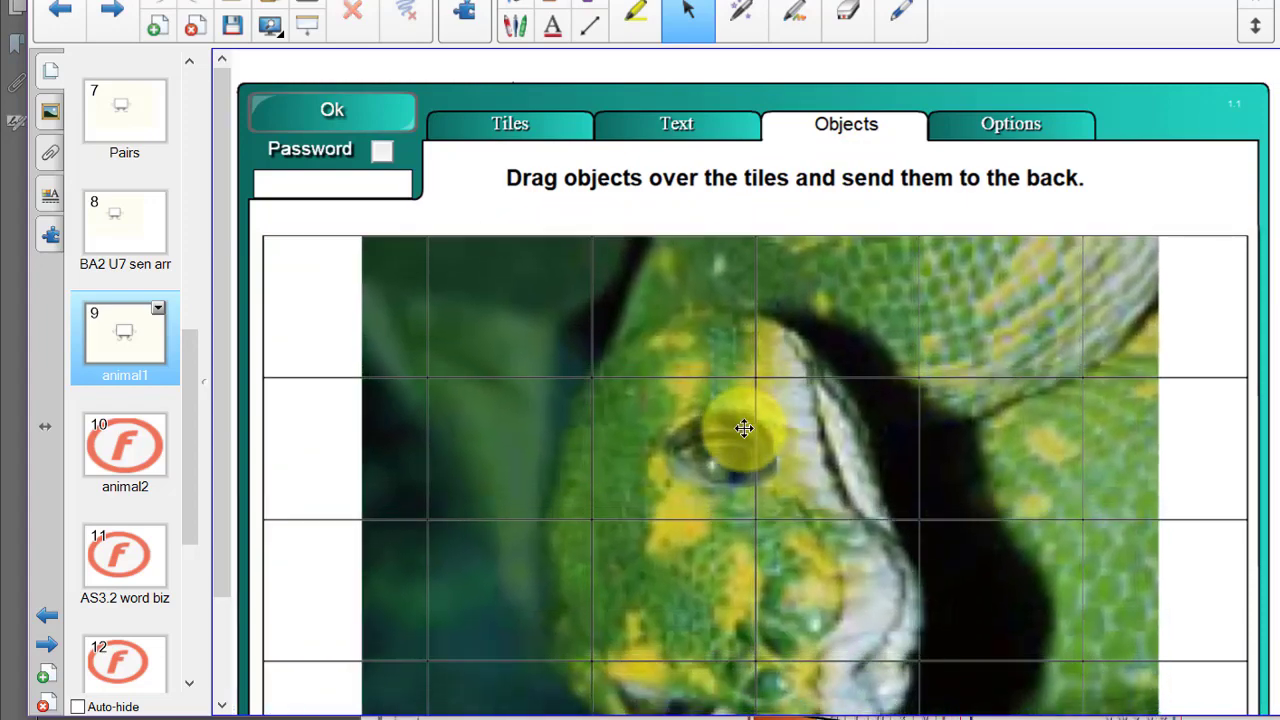
scroll(1143, 406, "down", 1)
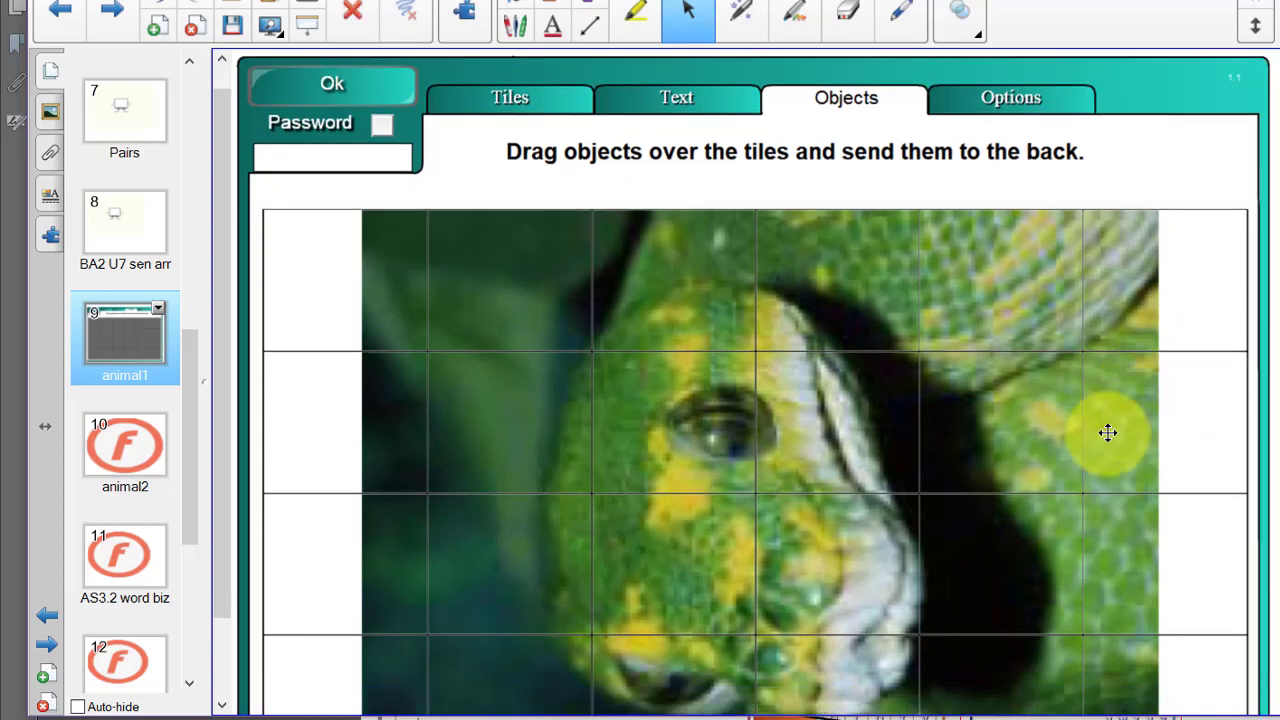
- Enlarge the snake picture slightly, and move it against the tile grid's left edge
left_click(1108, 432)
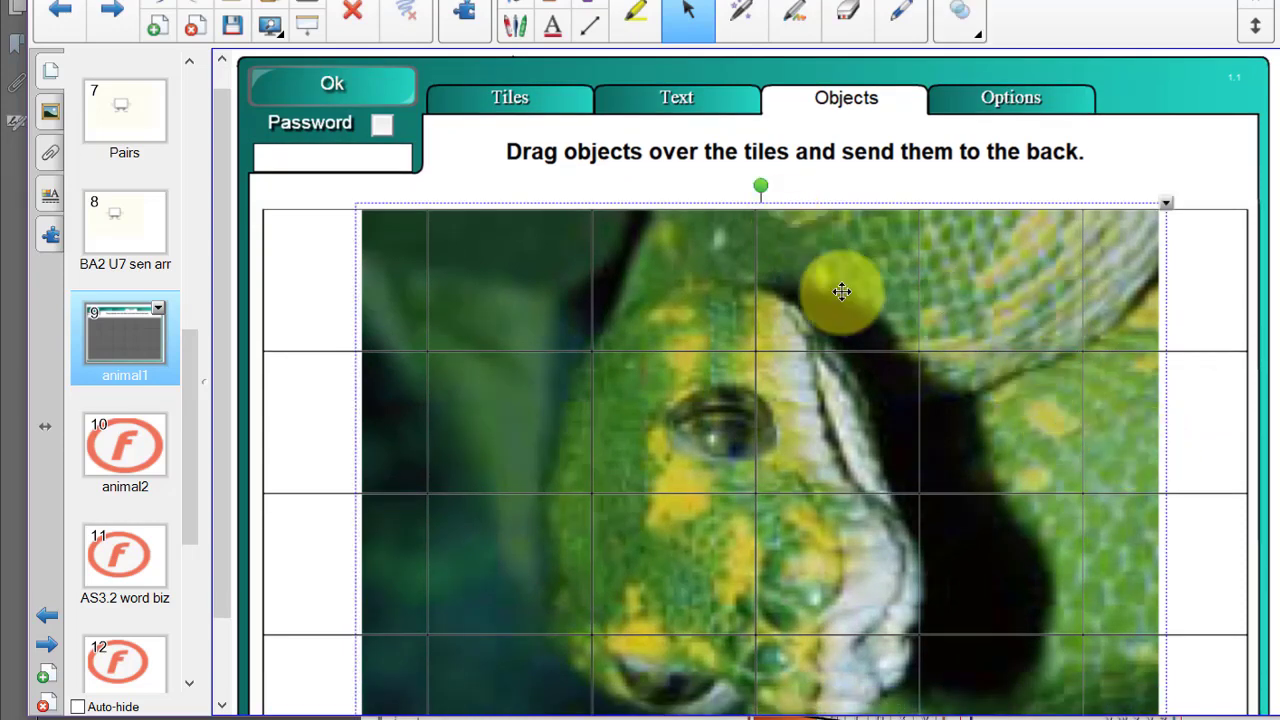
scroll(844, 320, "down", 3)
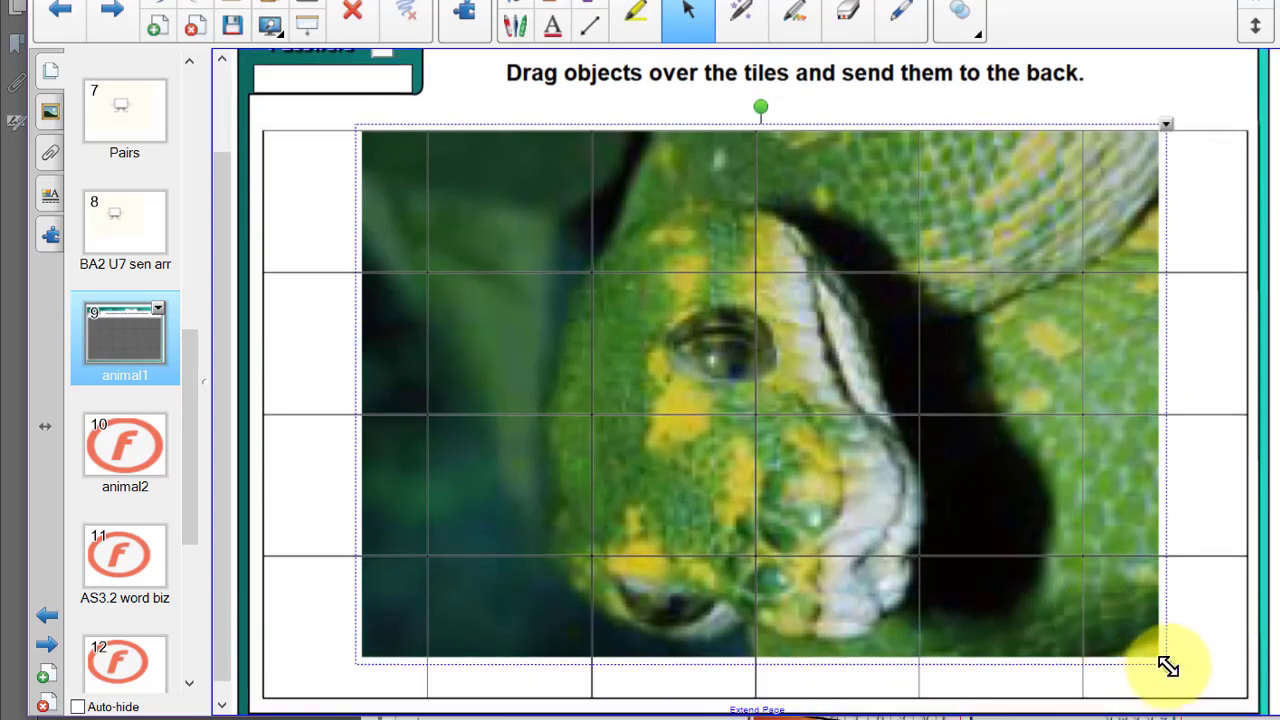
left_click_drag(1168, 666, 1233, 695)
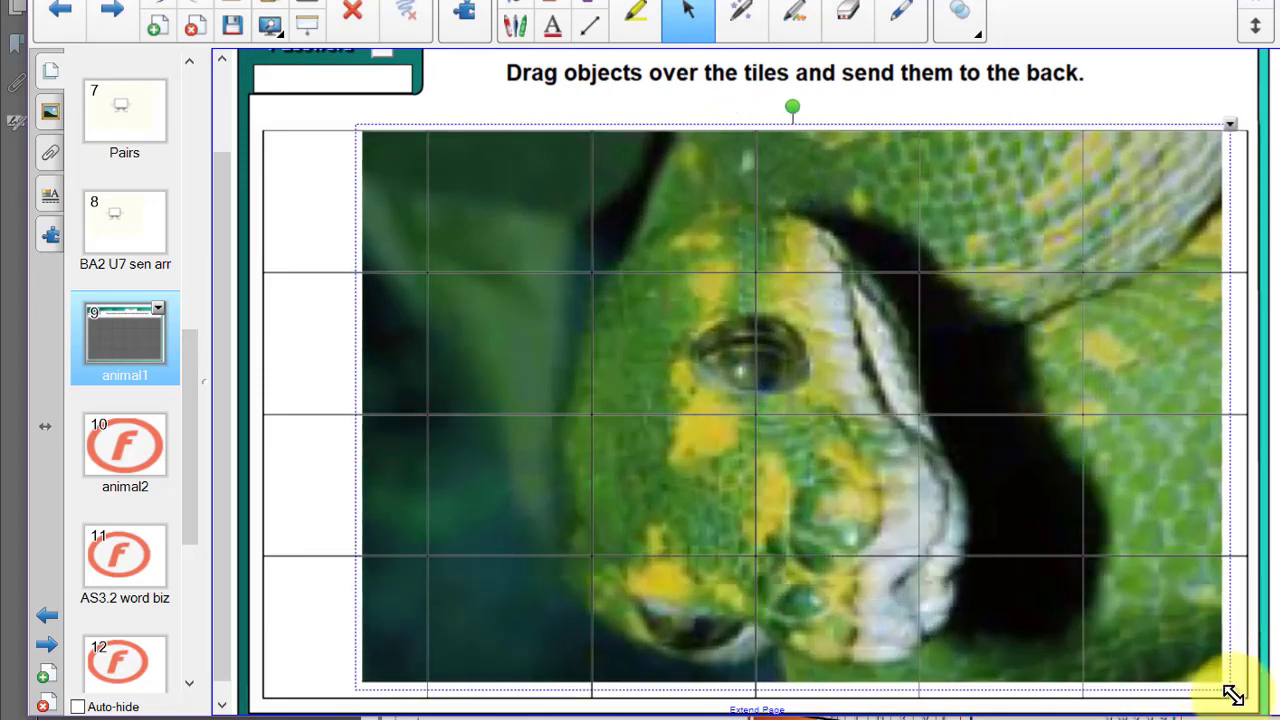
left_click_drag(777, 414, 689, 401)
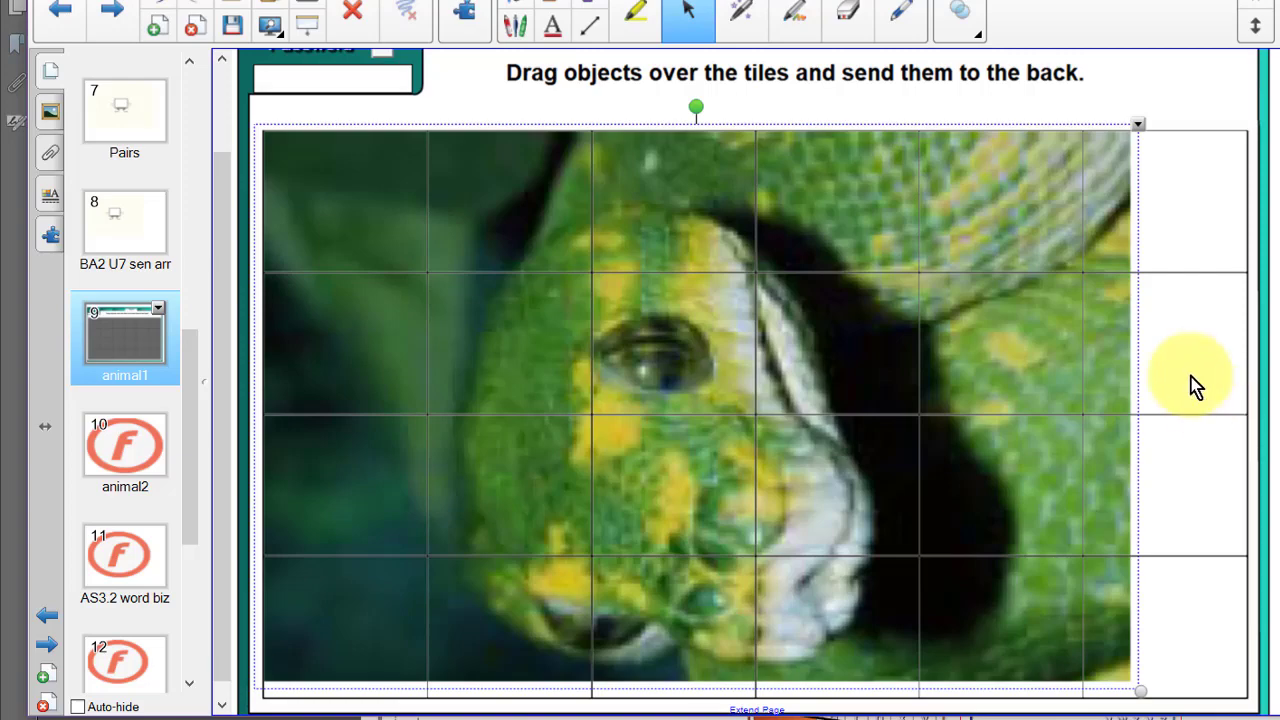
- Resize the snake picture to cover the whole tile grid, and finish editing the activity
left_click_drag(1140, 687, 801, 489)
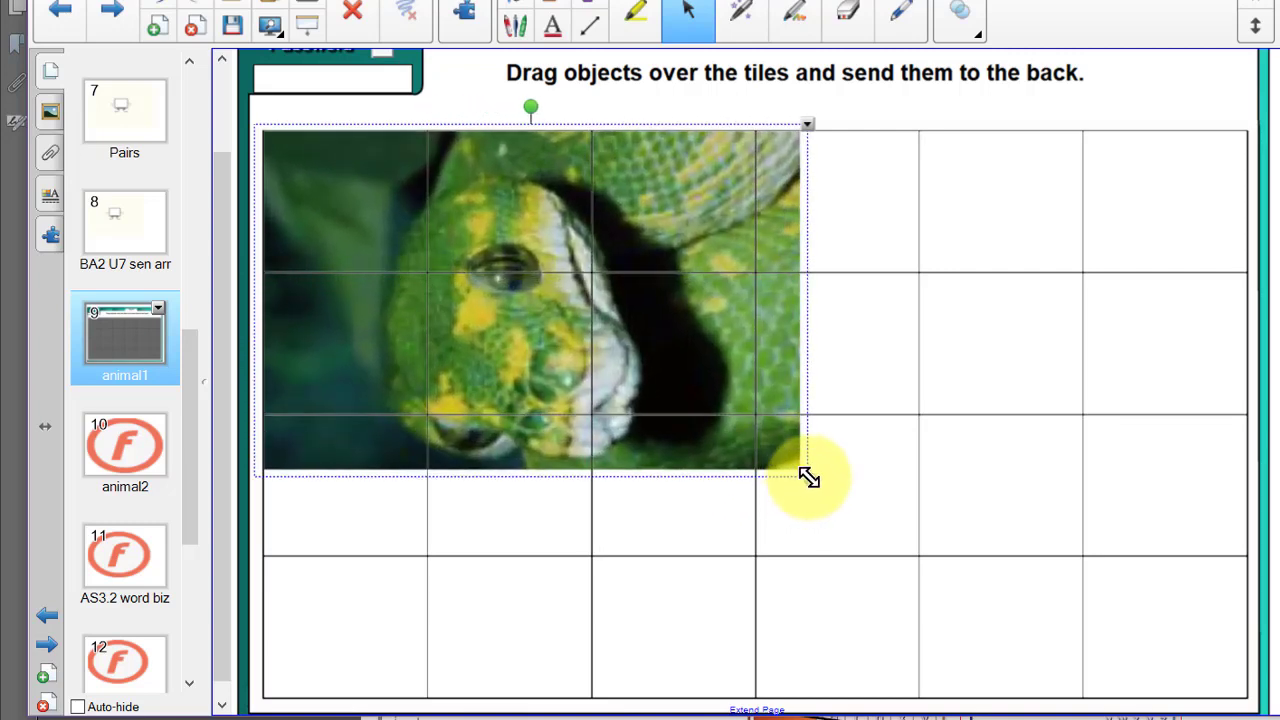
left_click_drag(808, 478, 1262, 708)
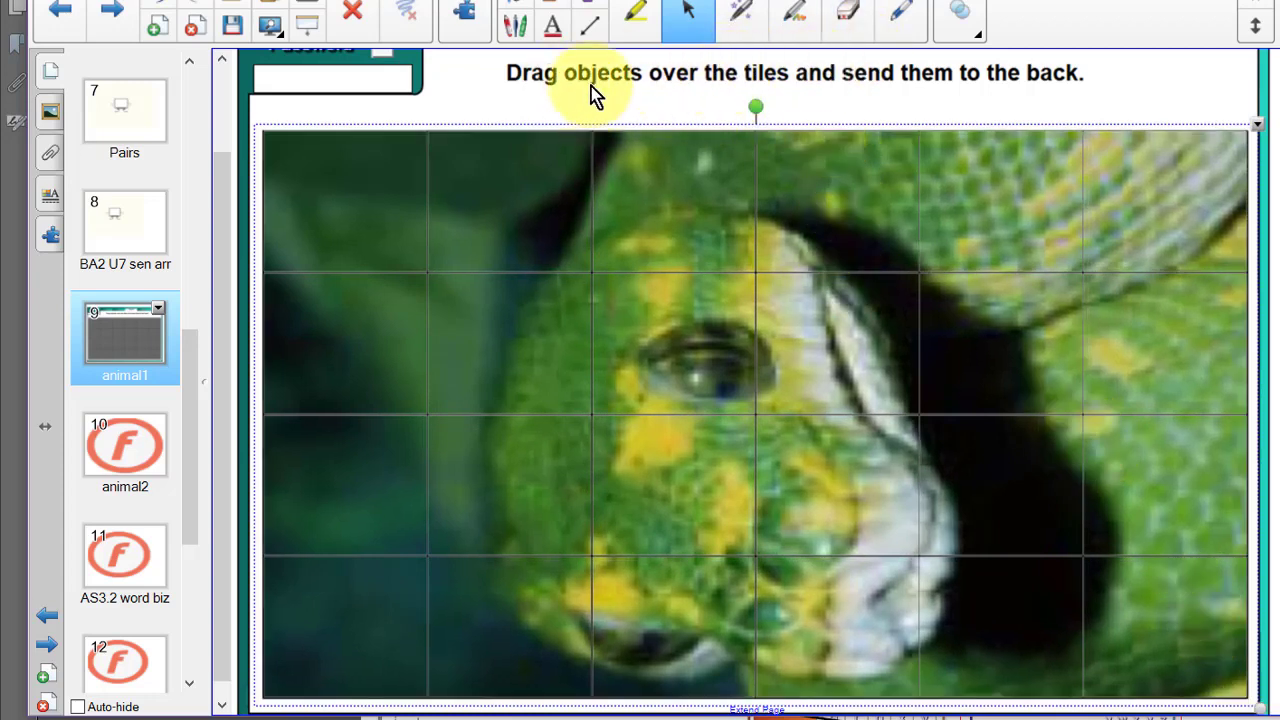
scroll(400, 134, "up", 3)
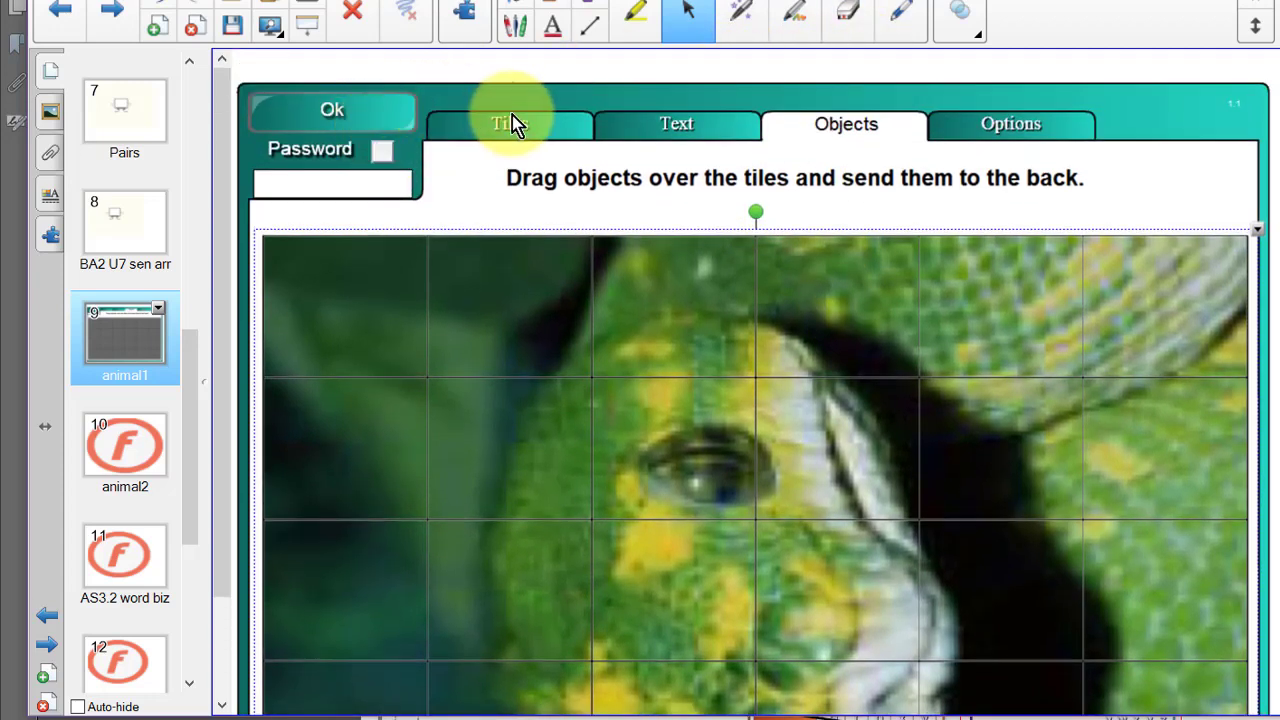
left_click(324, 109)
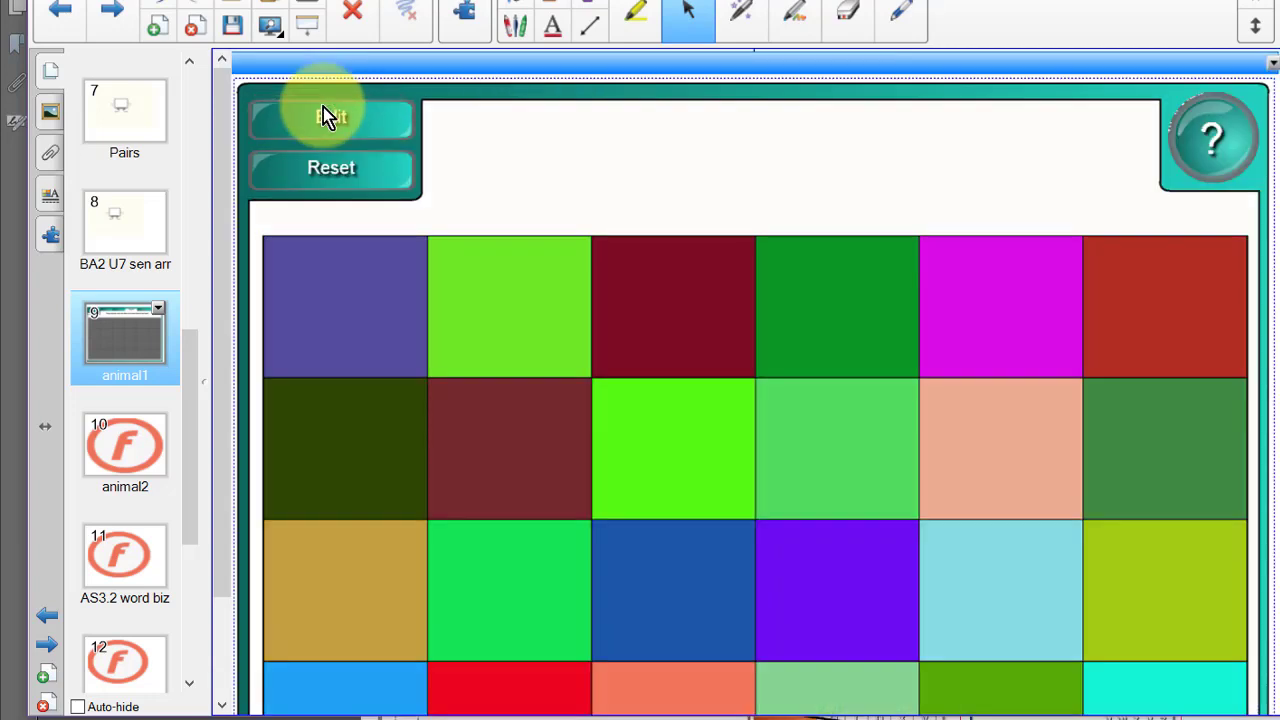
- Test the Tiles activity by revealing eight scattered tiles, including the four covering columns 5 and 6 of the last two rows
scroll(803, 414, "down", 3)
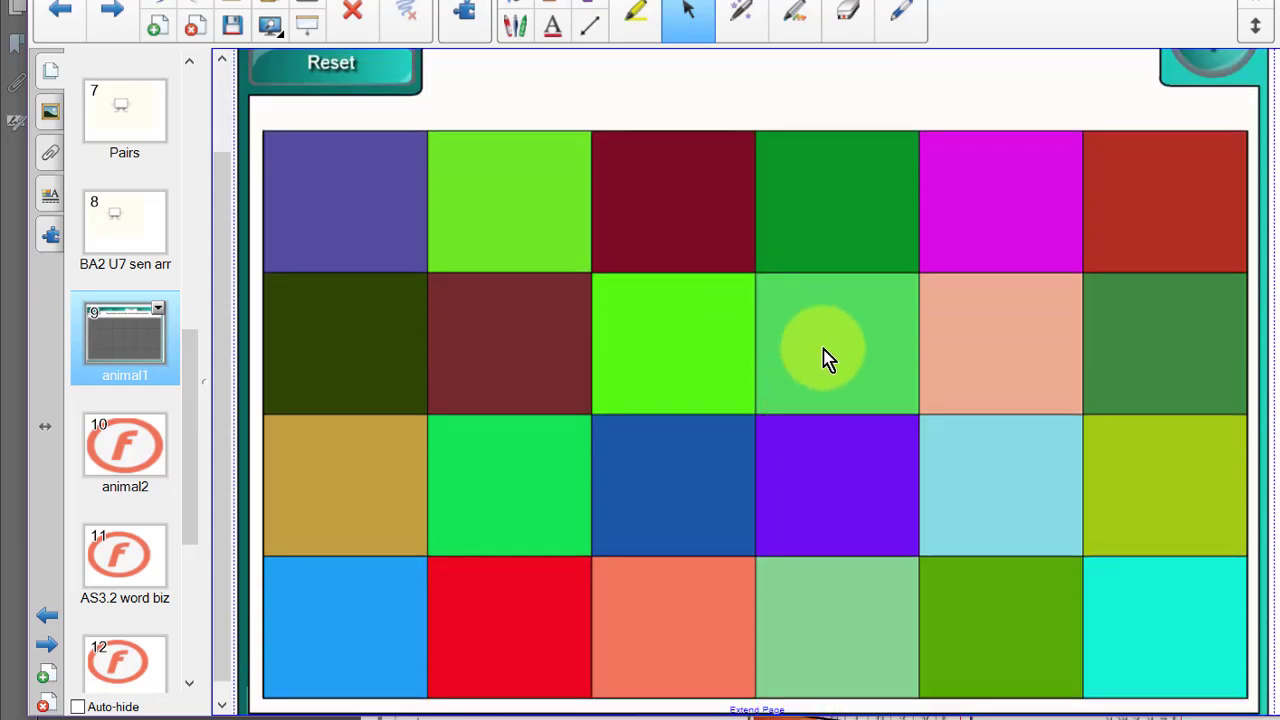
left_click(990, 380)
left_click(508, 345)
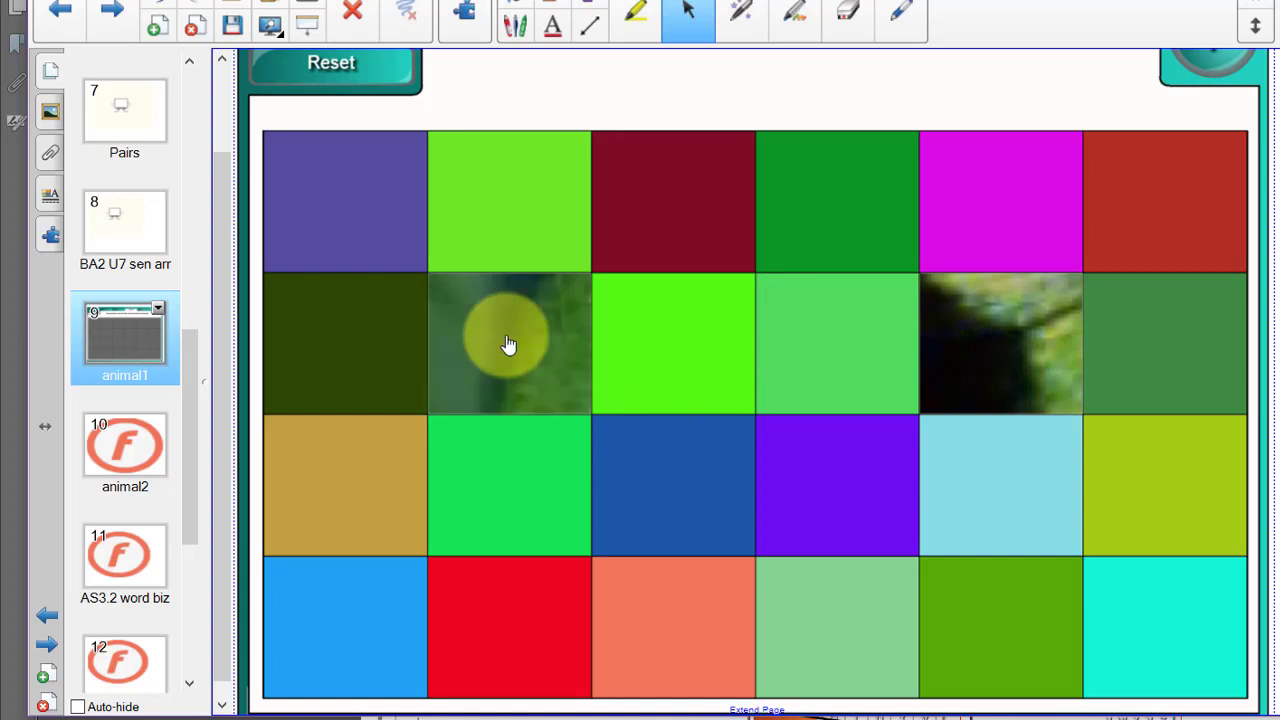
left_click(352, 208)
left_click(872, 497)
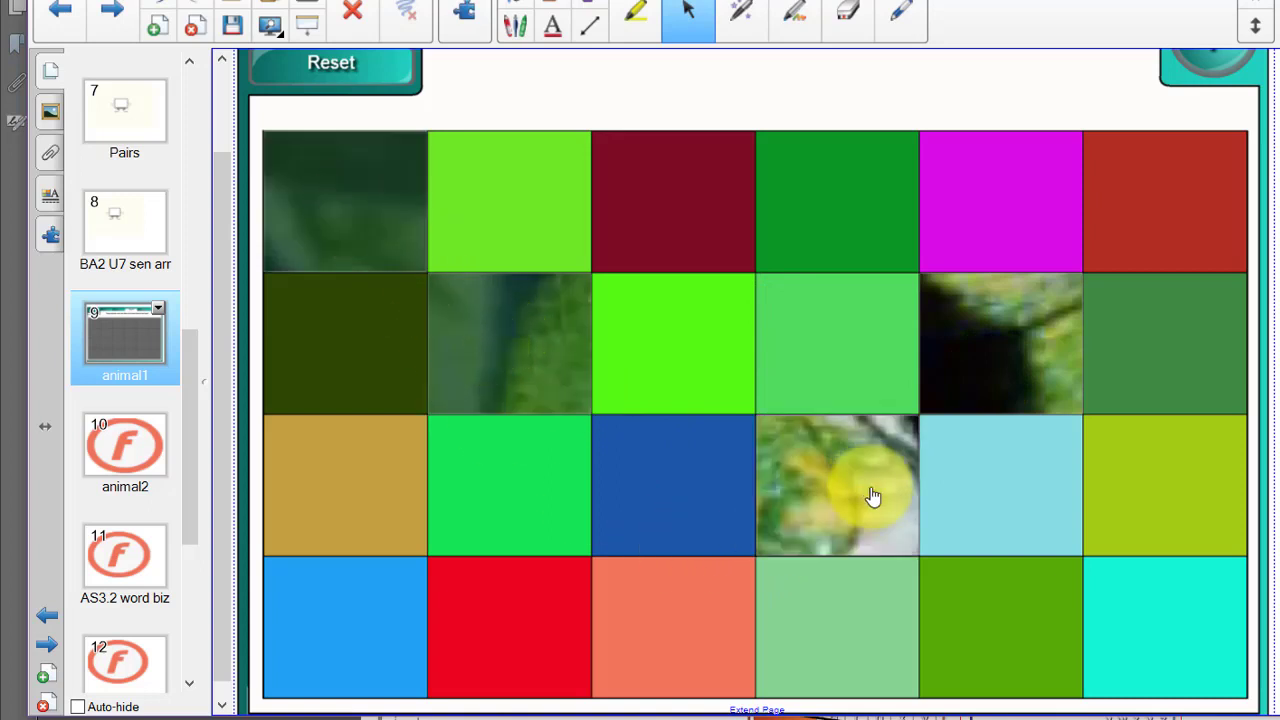
left_click(1020, 523)
left_click(1128, 643)
left_click(1143, 523)
left_click(936, 611)
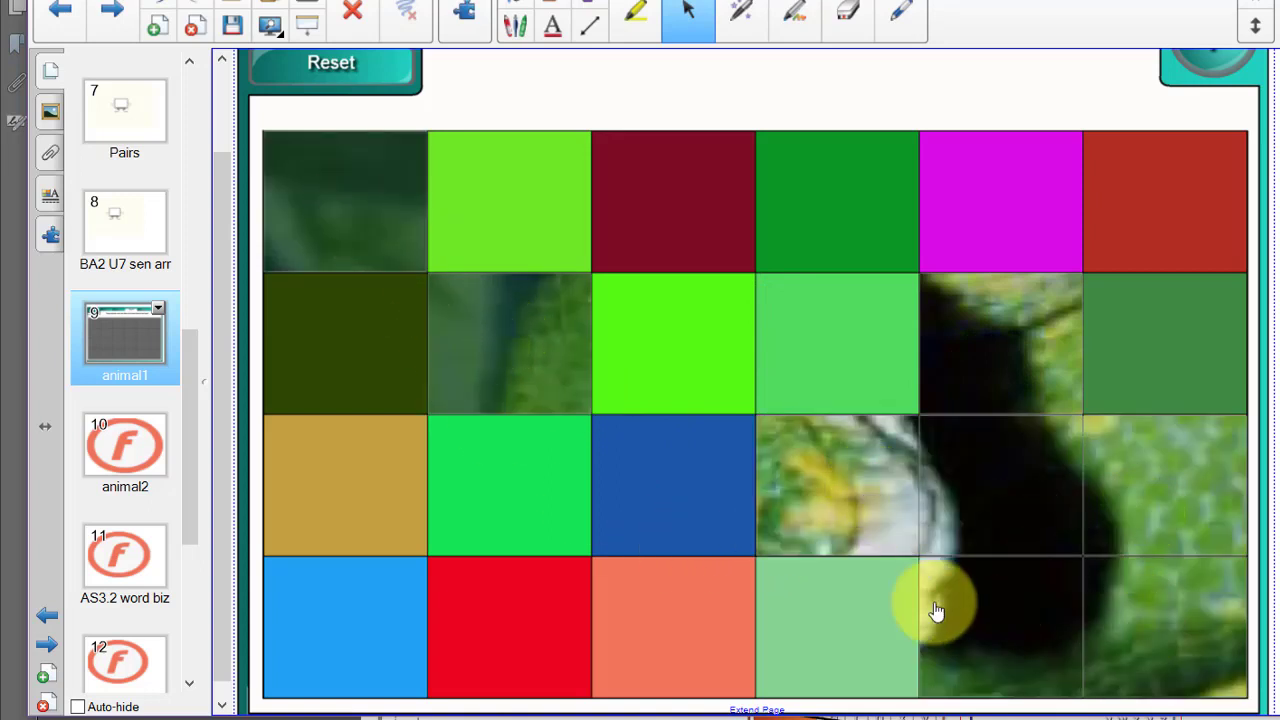
- Reveal five more snake tiles: columns 2 and 3 of row 1, columns 3 and 4 of row 2, and column 4 of row 4
left_click(870, 615)
left_click(780, 335)
left_click(635, 205)
left_click(550, 205)
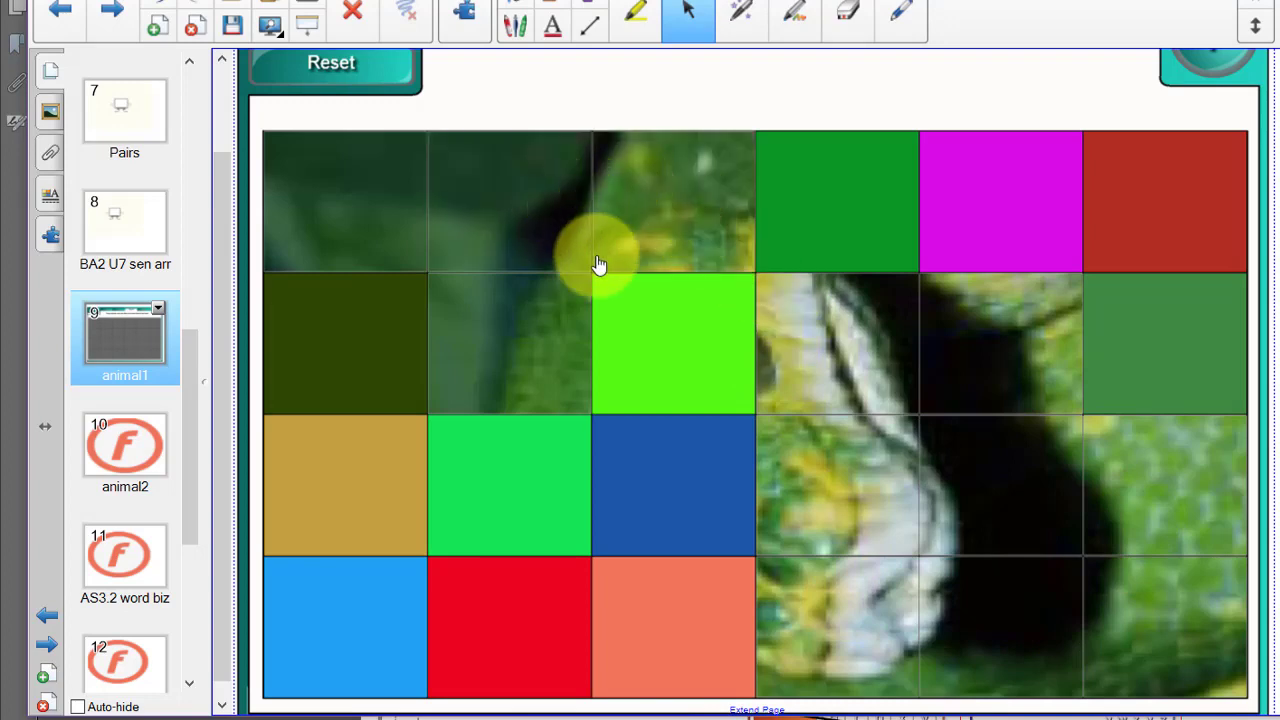
left_click(651, 349)
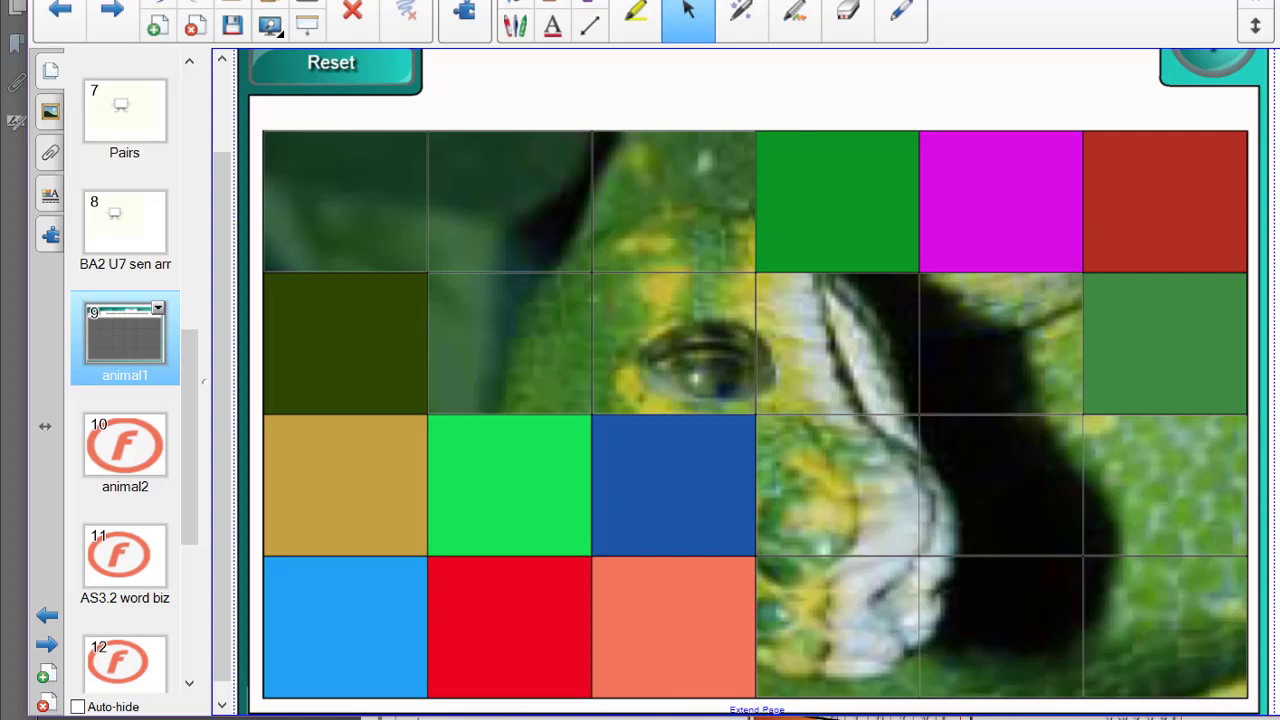
- Switch to the Untitled notebook, and add the Orange - Tiles activity from the Gallery's Tiles folder to blank page 8
mouse_move(552, 719)
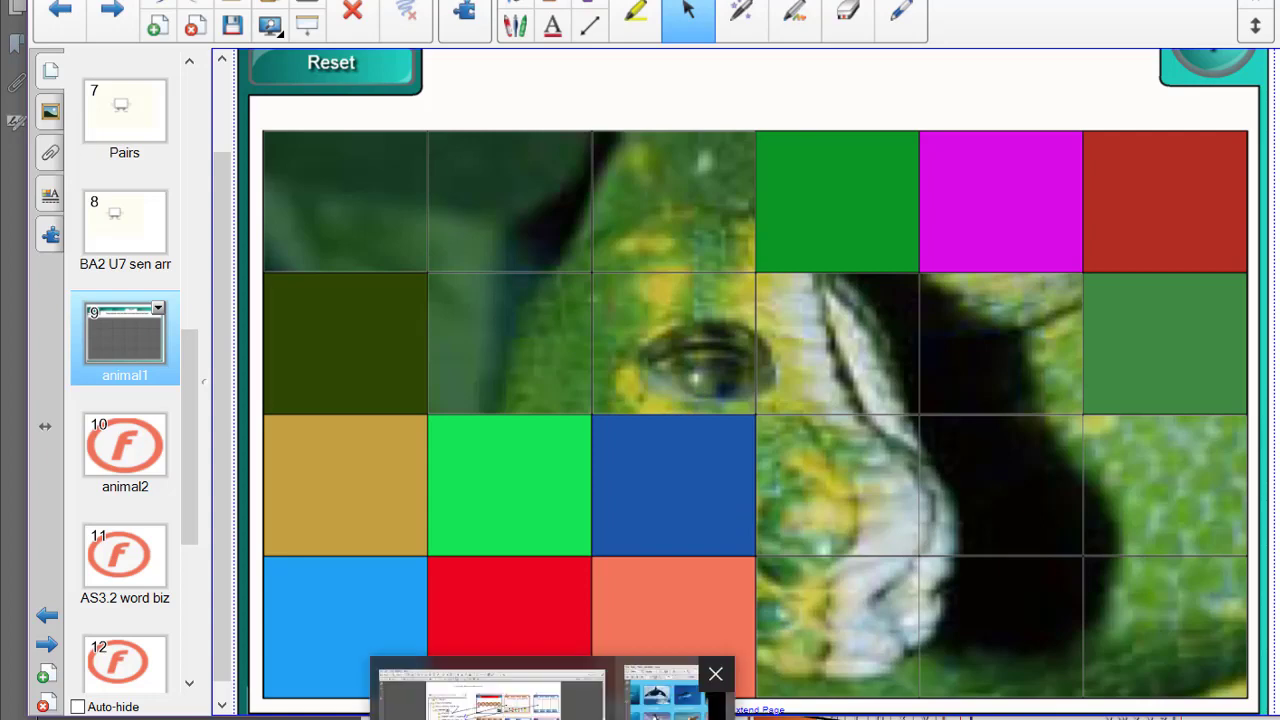
left_click(934, 694)
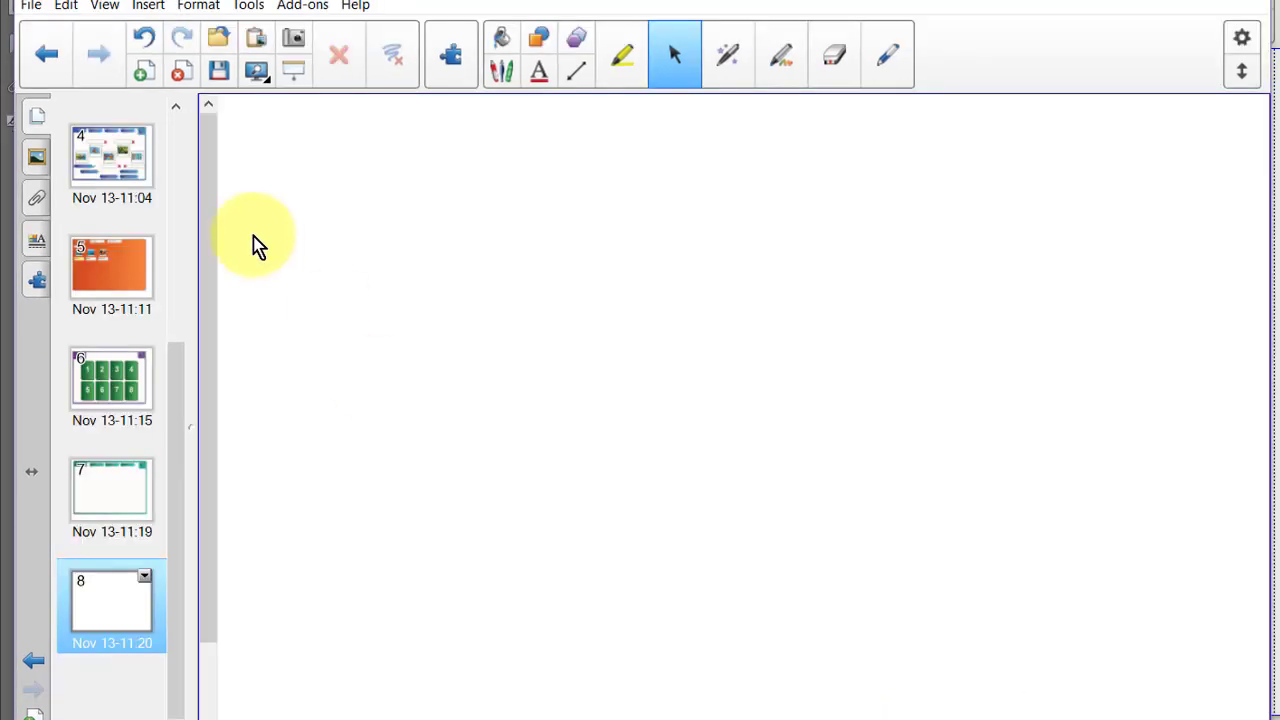
left_click(32, 168)
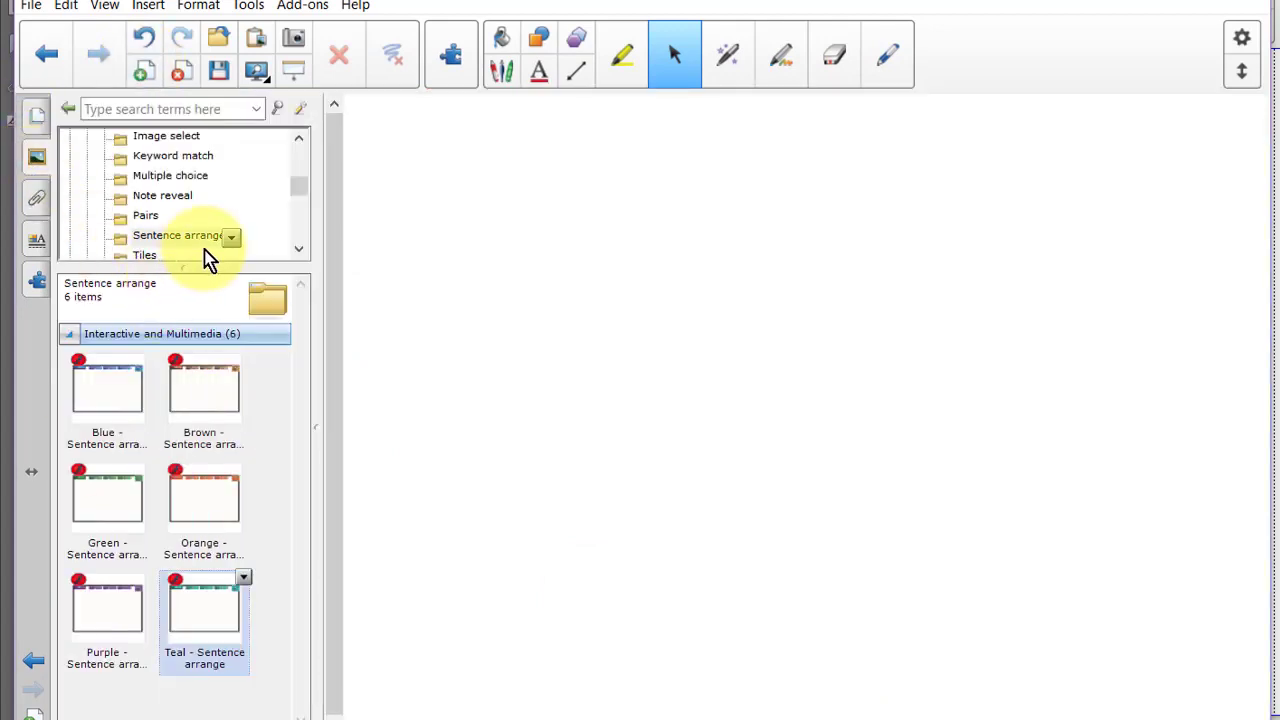
scroll(204, 250, "down", 1)
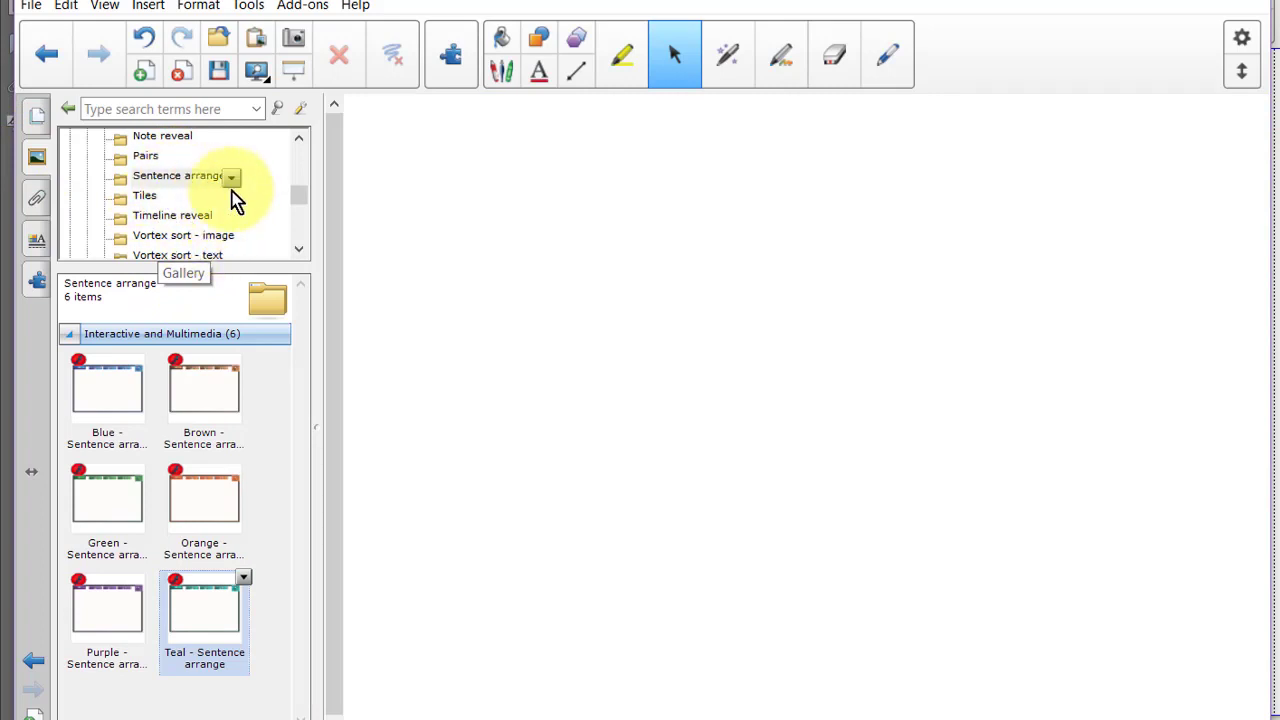
left_click(146, 199)
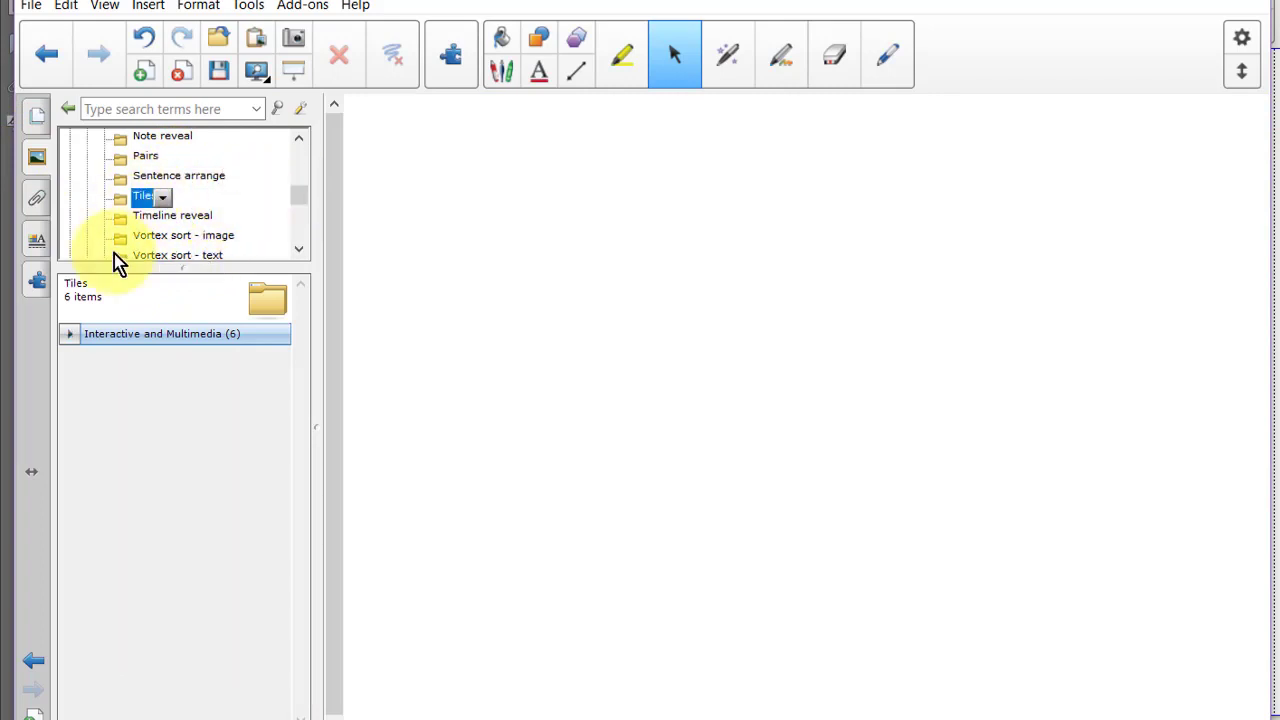
left_click(67, 336)
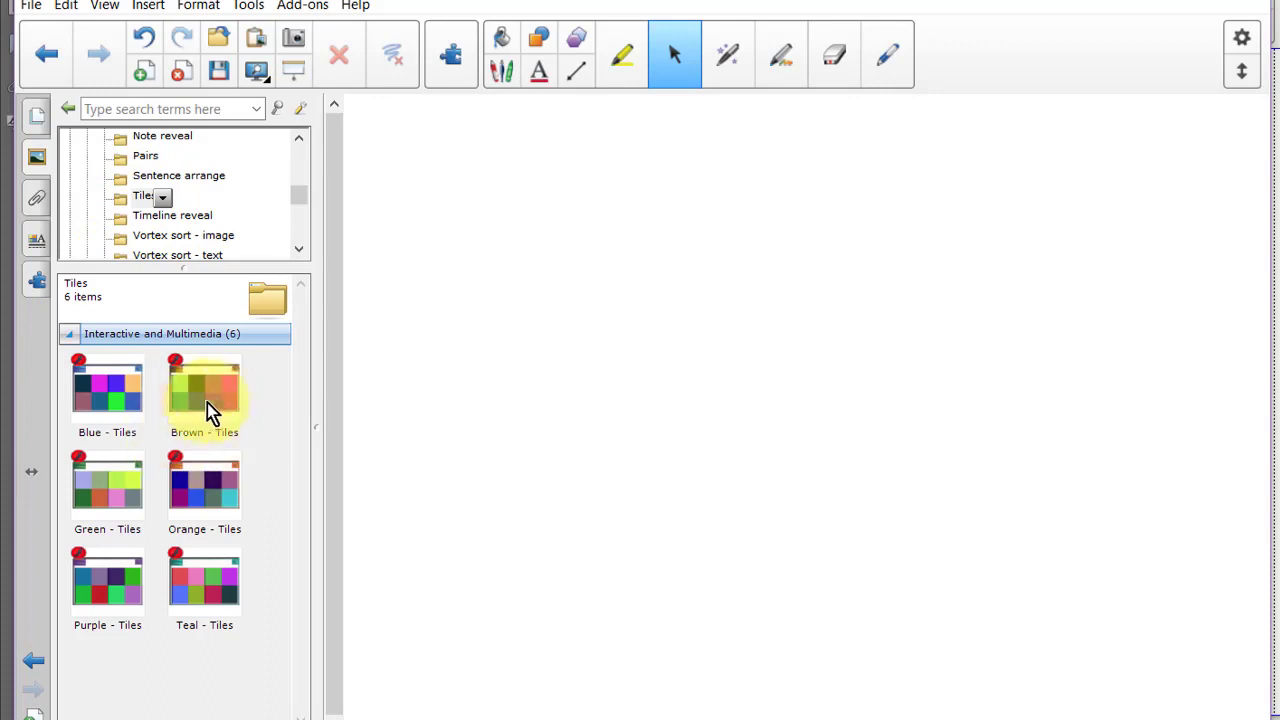
left_click_drag(197, 492, 797, 425)
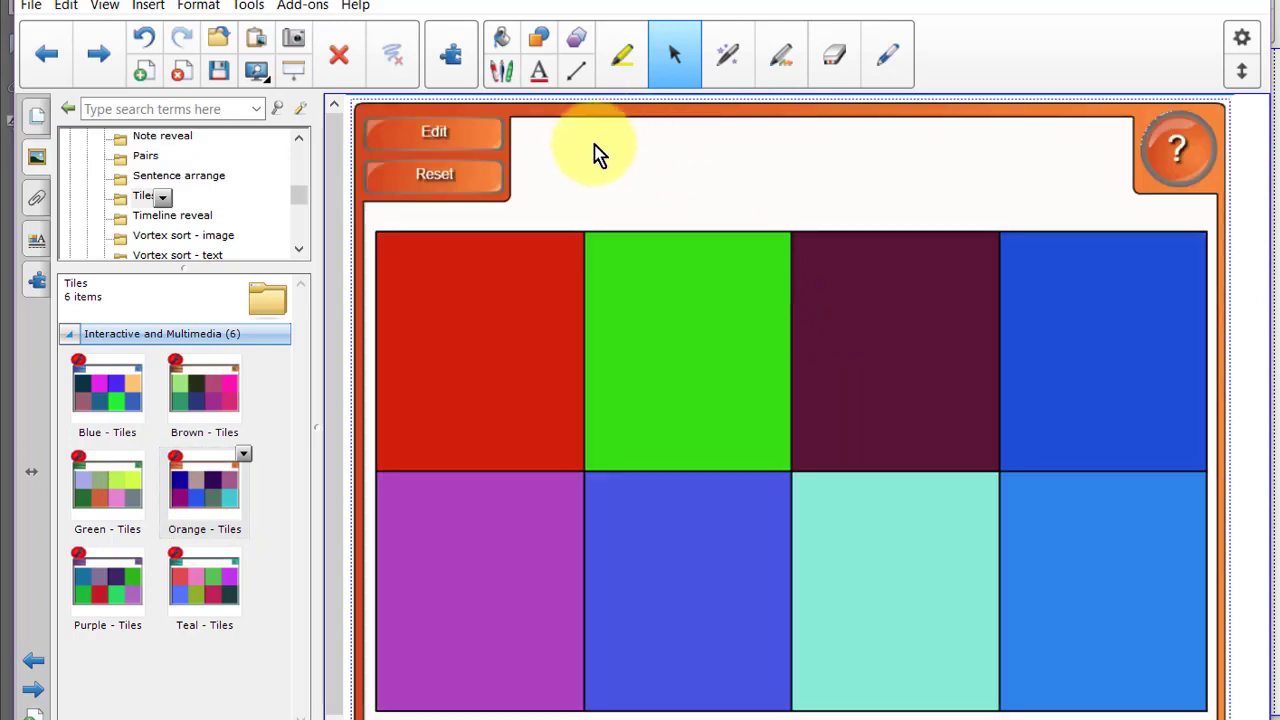
- Show the new Tiles activity's objects for editing, and take a screen capture of the penguin picture in the PDF
left_click(434, 134)
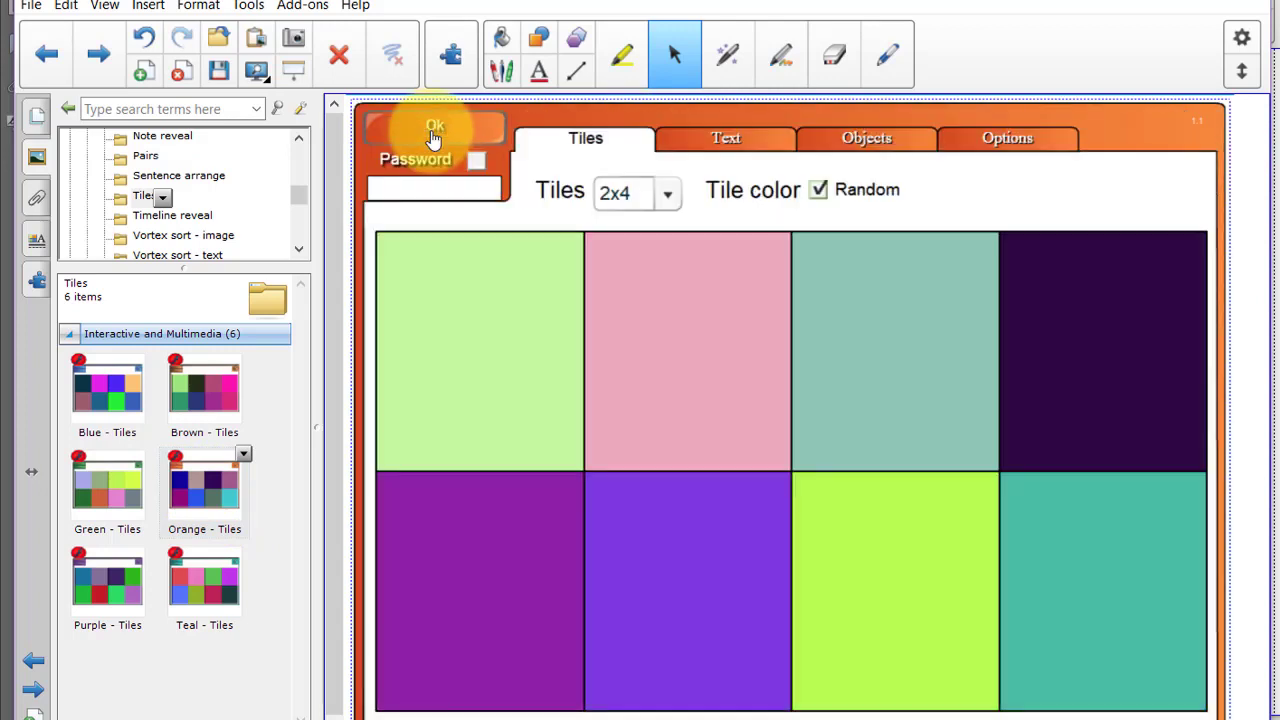
left_click(865, 140)
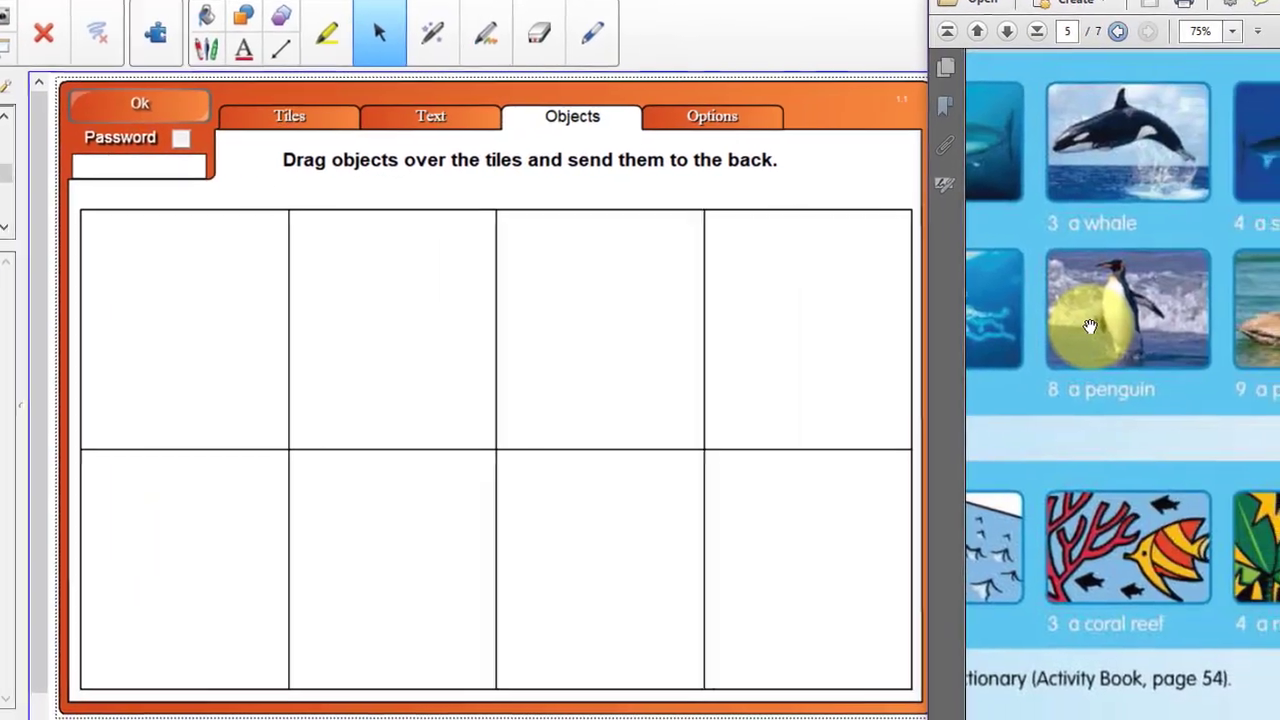
scroll(1087, 326, "up", 2)
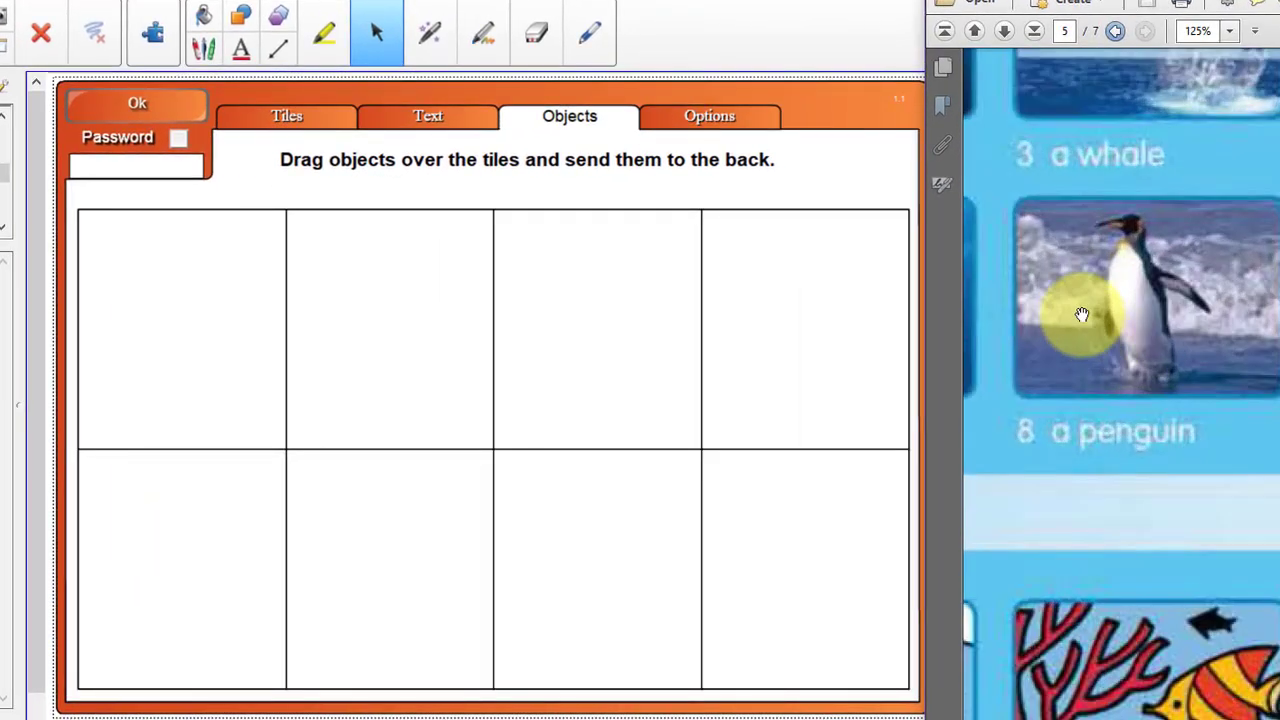
key("super+shift+s")
left_click_drag(1010, 190, 1272, 405)
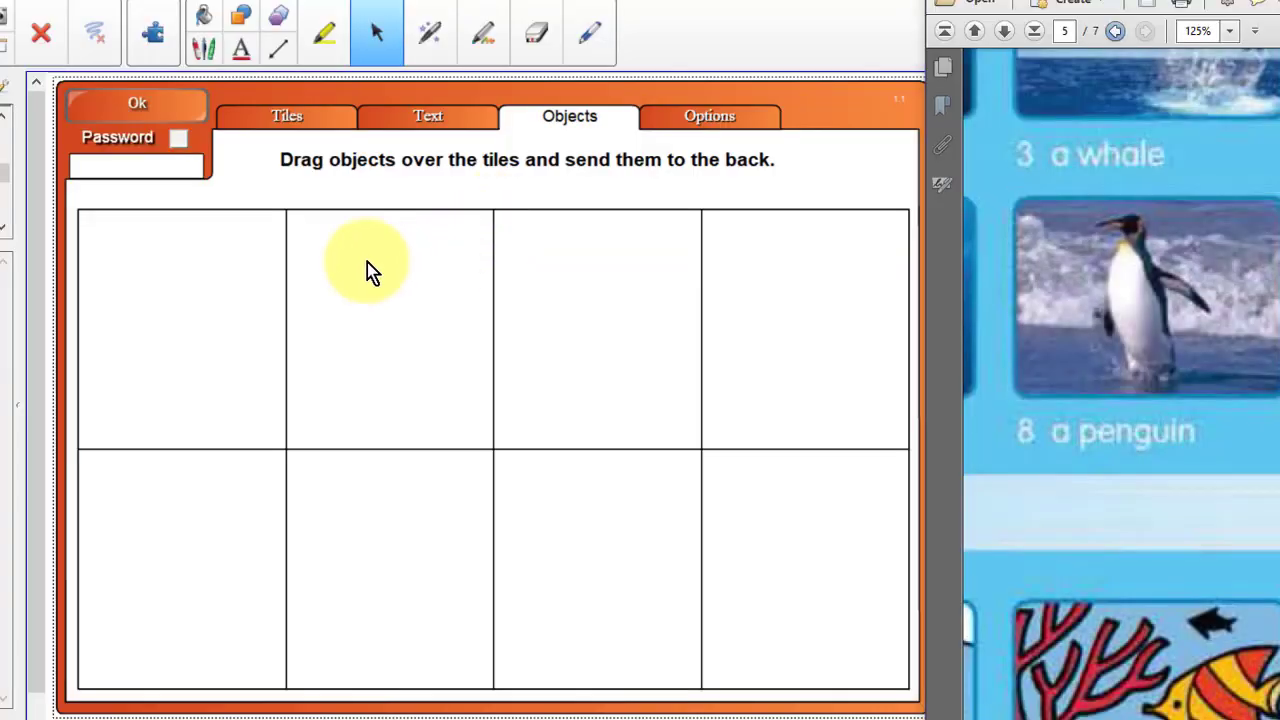
- Paste the captured penguin picture, and move and enlarge it to cover the whole 2x4 tile grid
key("ctrl+v")
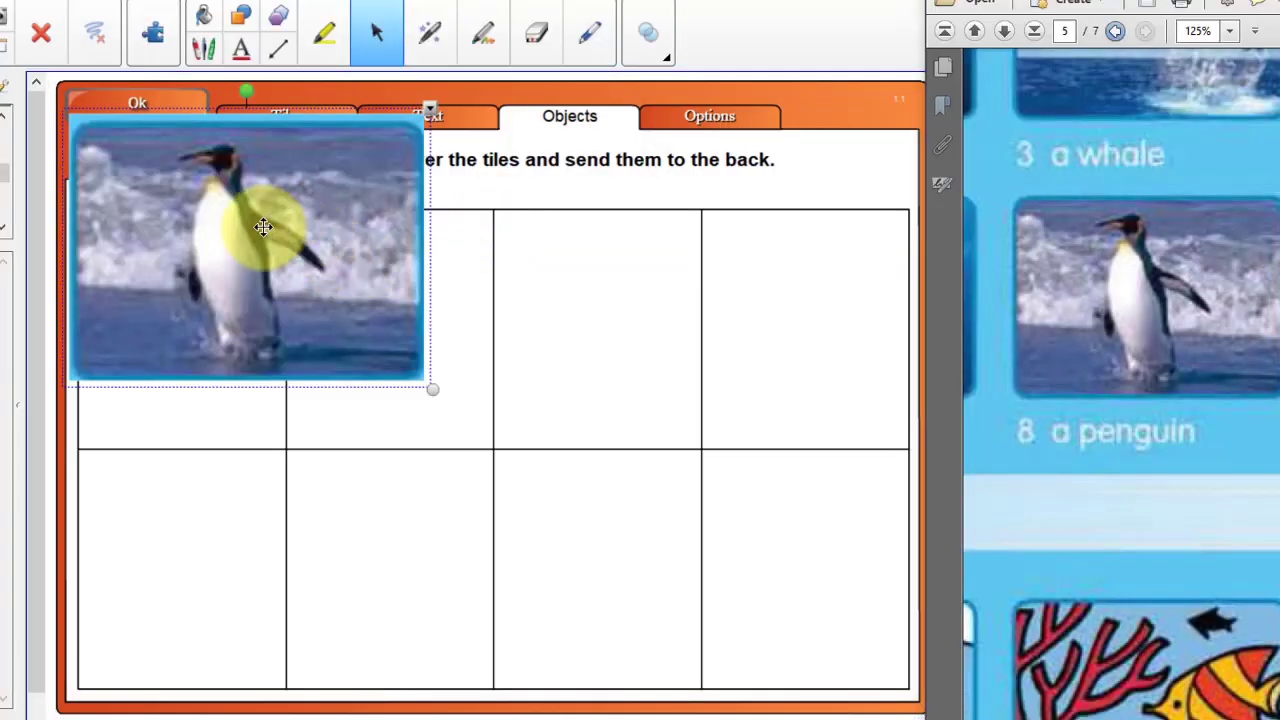
left_click_drag(262, 227, 278, 336)
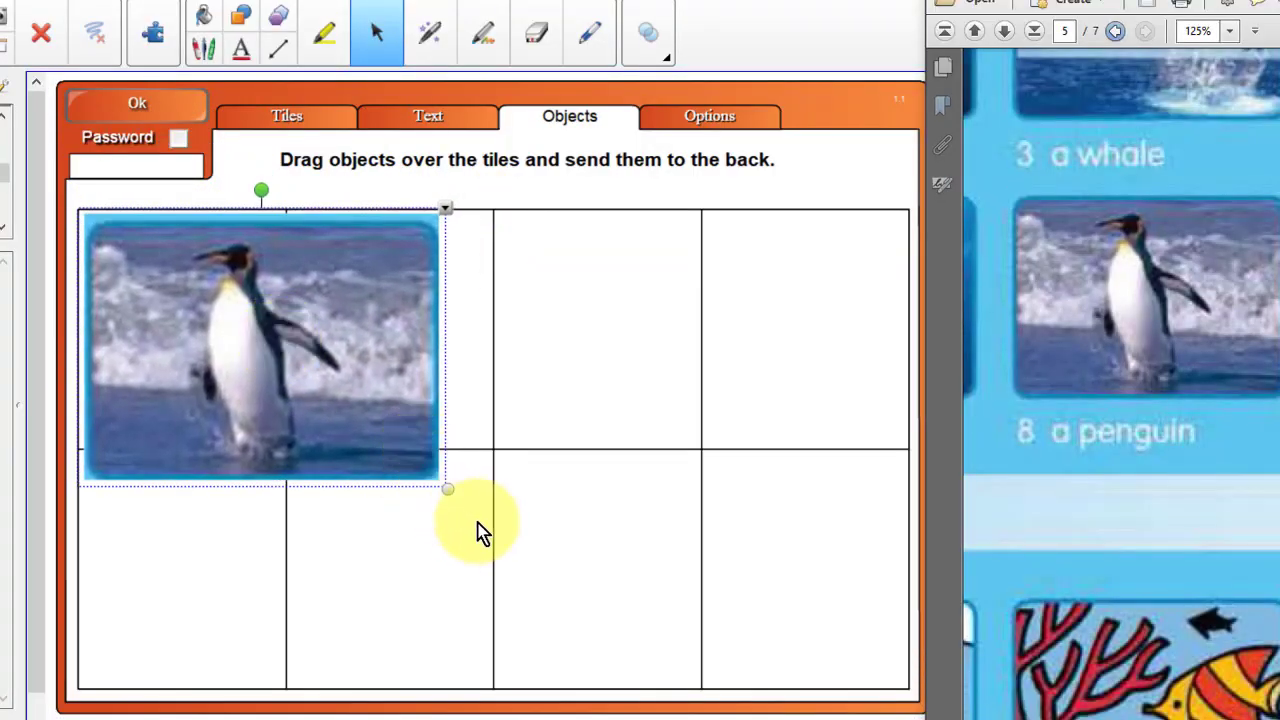
left_click_drag(447, 489, 920, 697)
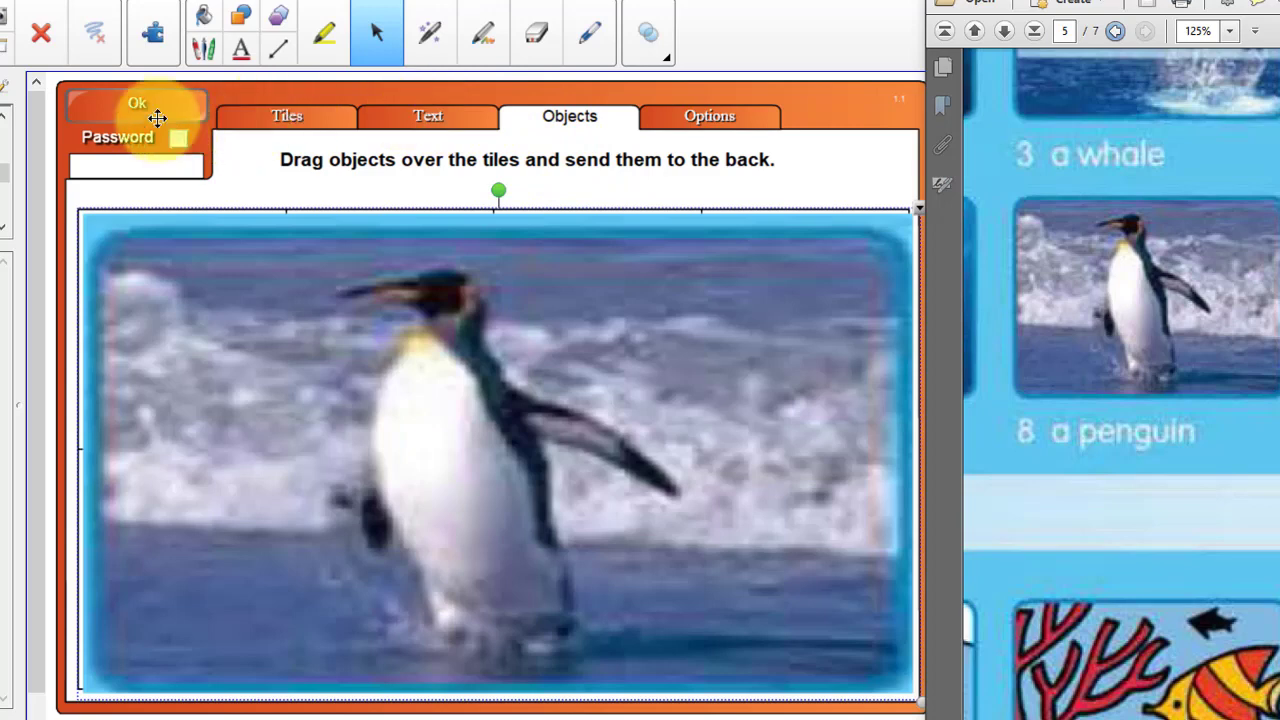
left_click(154, 112)
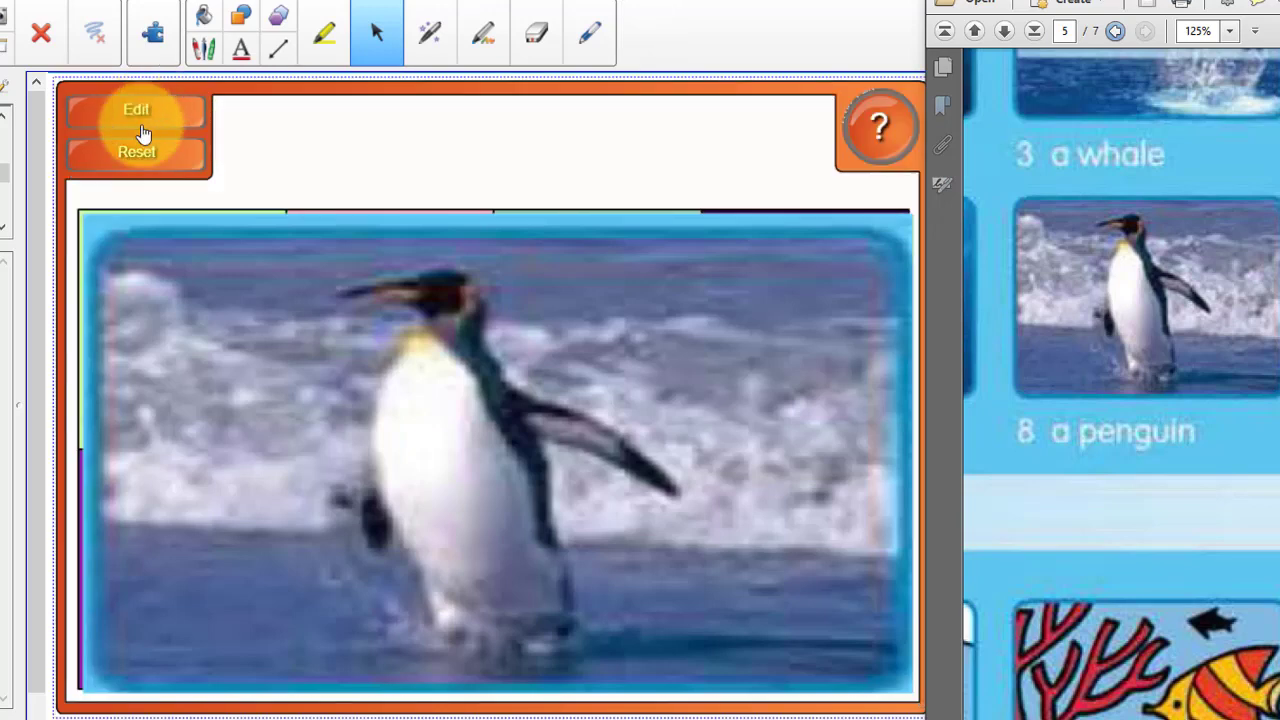
left_click(140, 114)
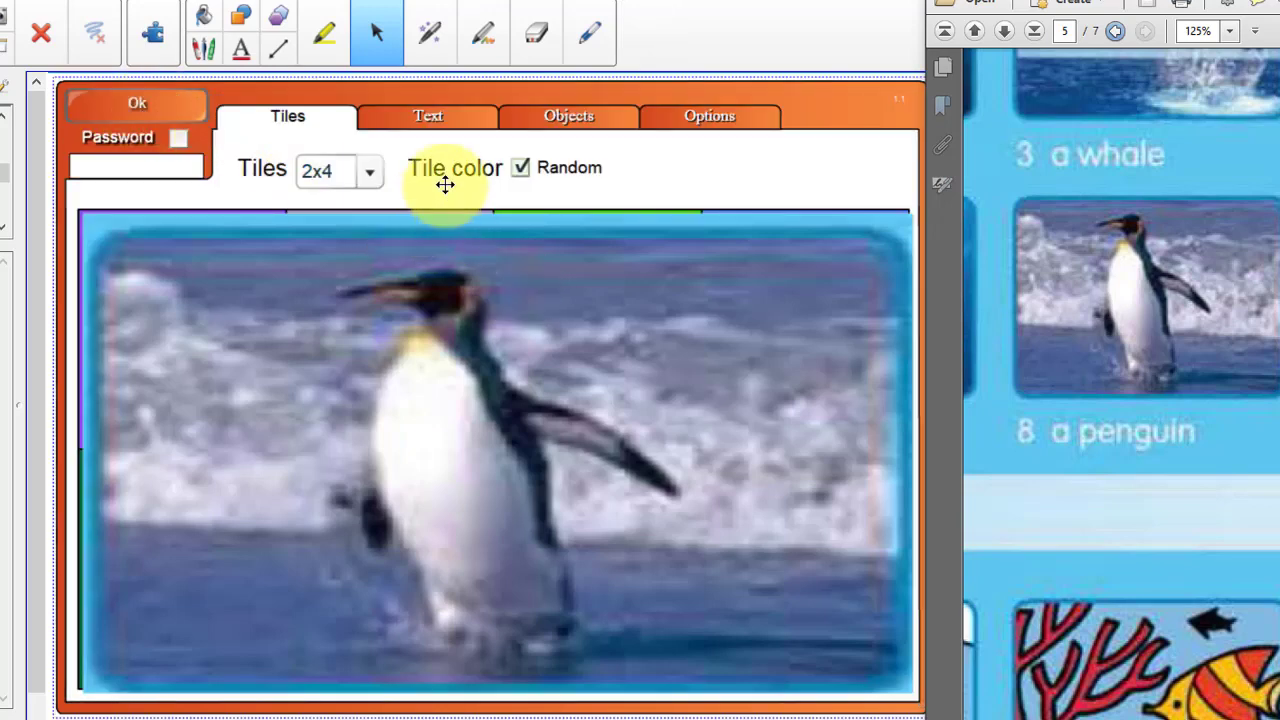
left_click(562, 118)
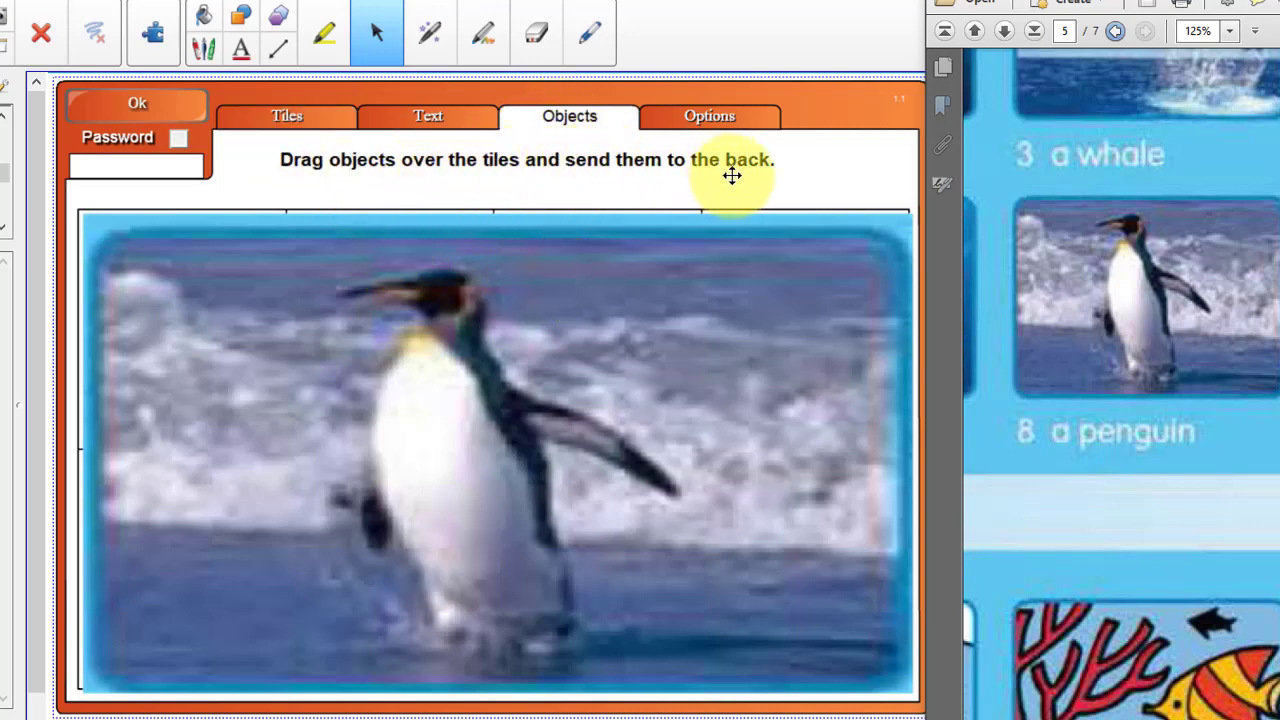
- Shift the penguin picture to the grid's left edge, send it to the back, and finish editing the activity
left_click(701, 301)
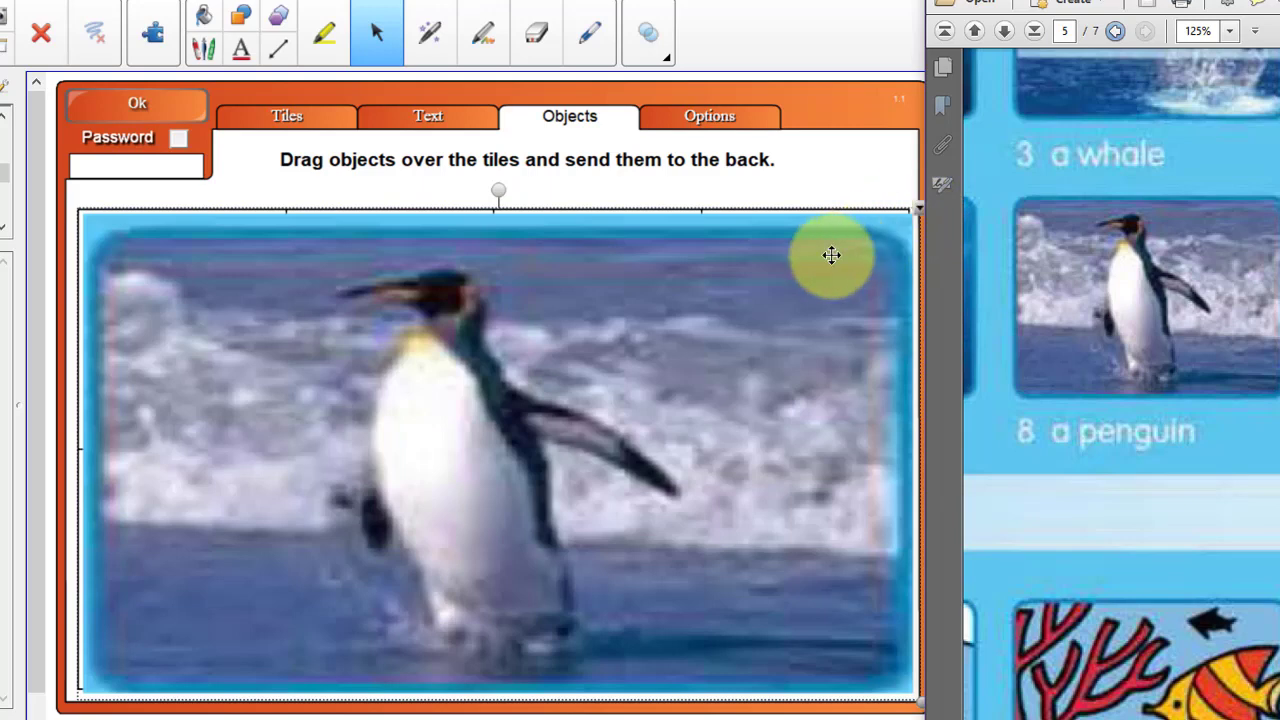
left_click_drag(829, 251, 811, 254)
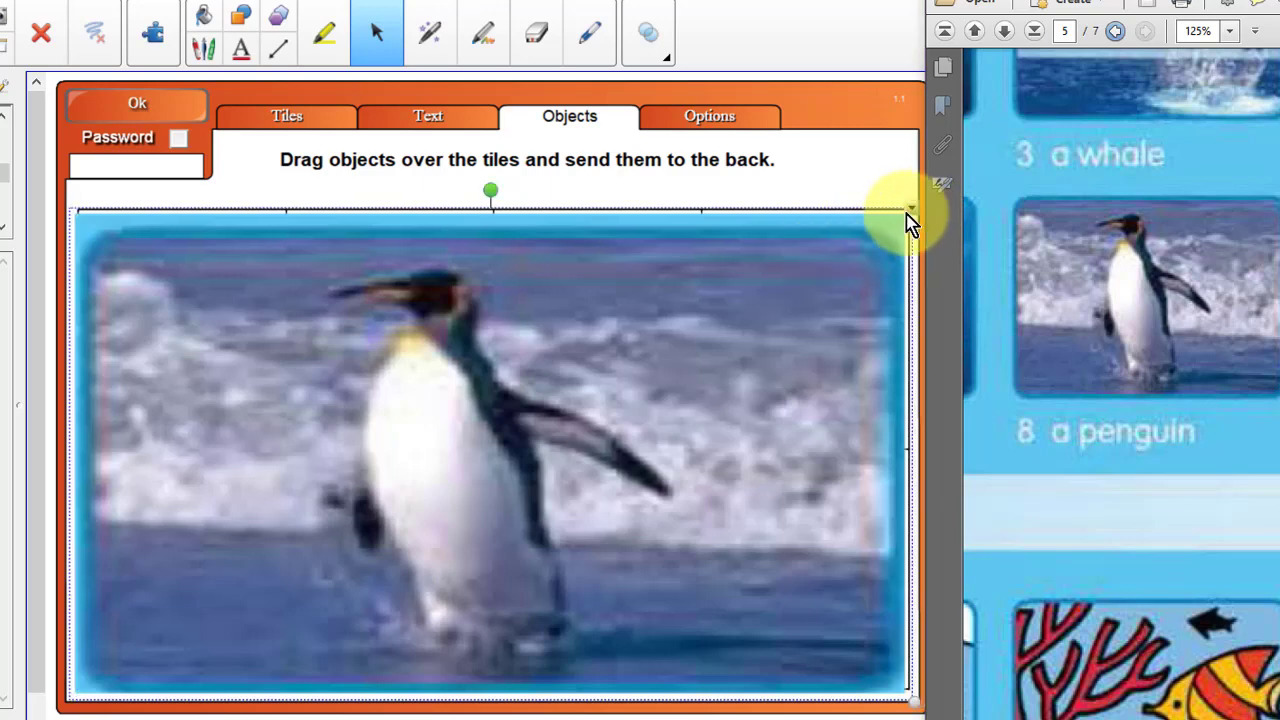
left_click(906, 212)
mouse_move(952, 478)
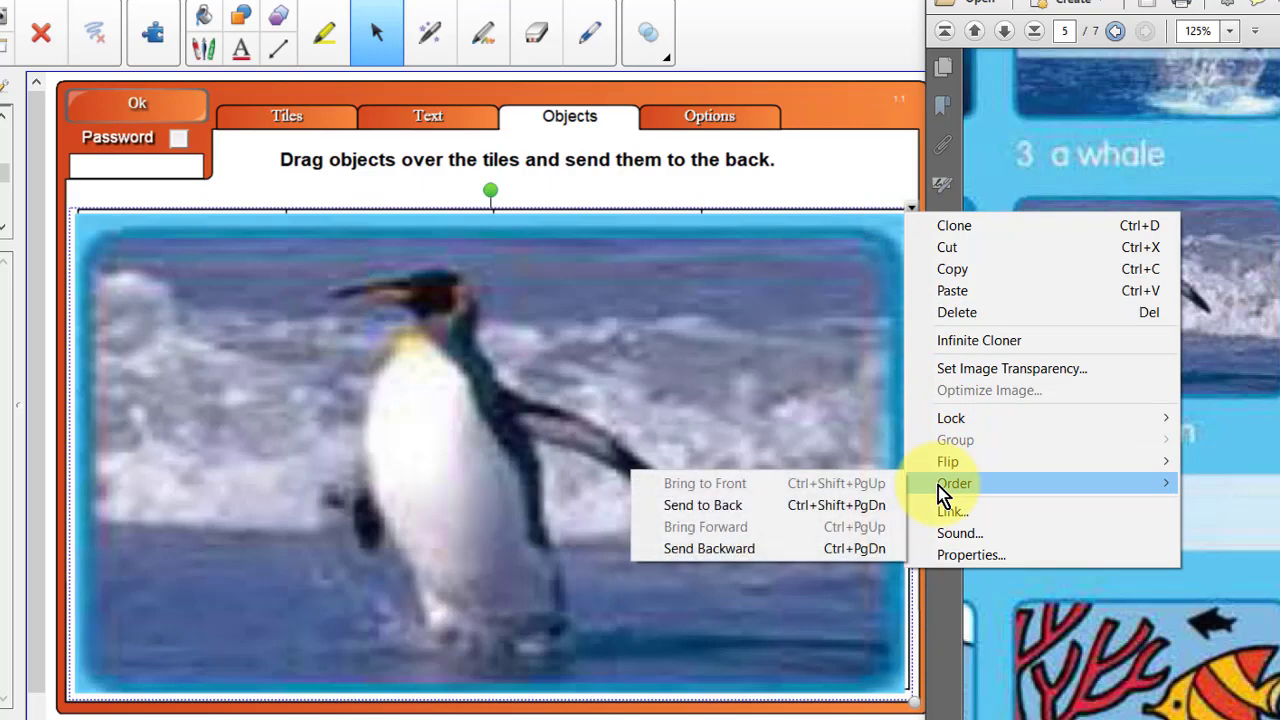
left_click(787, 515)
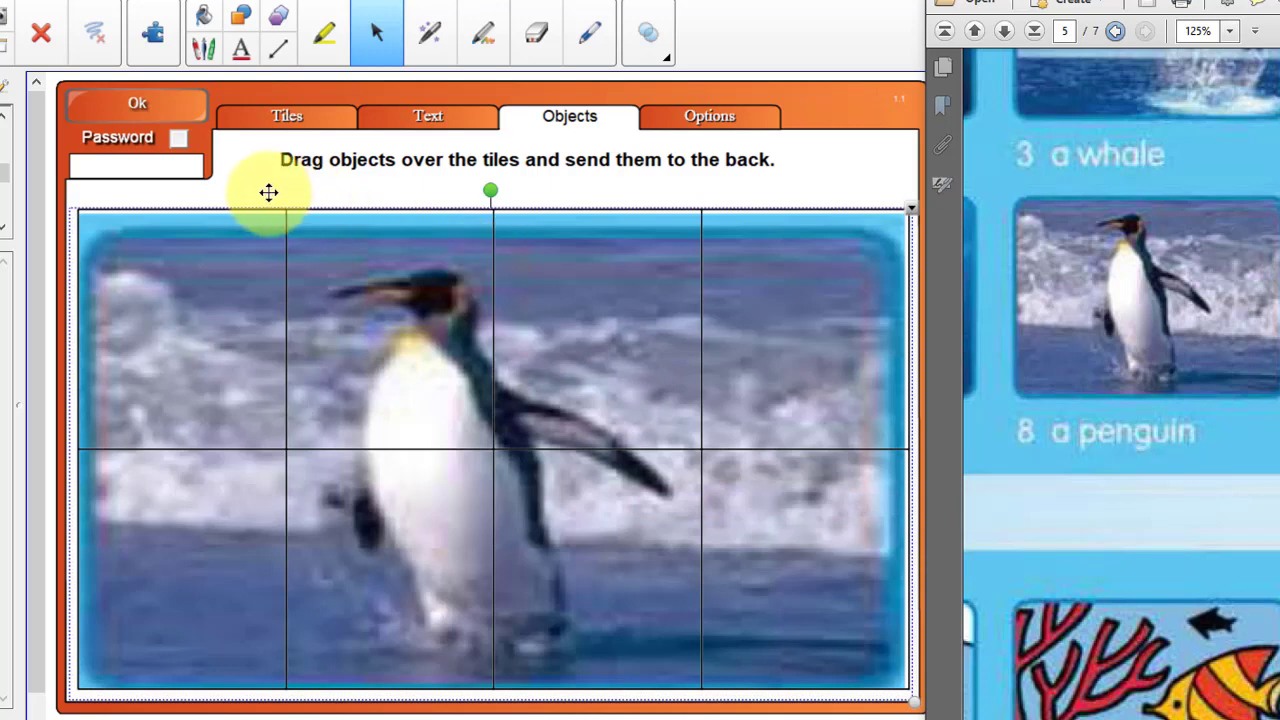
left_click(150, 118)
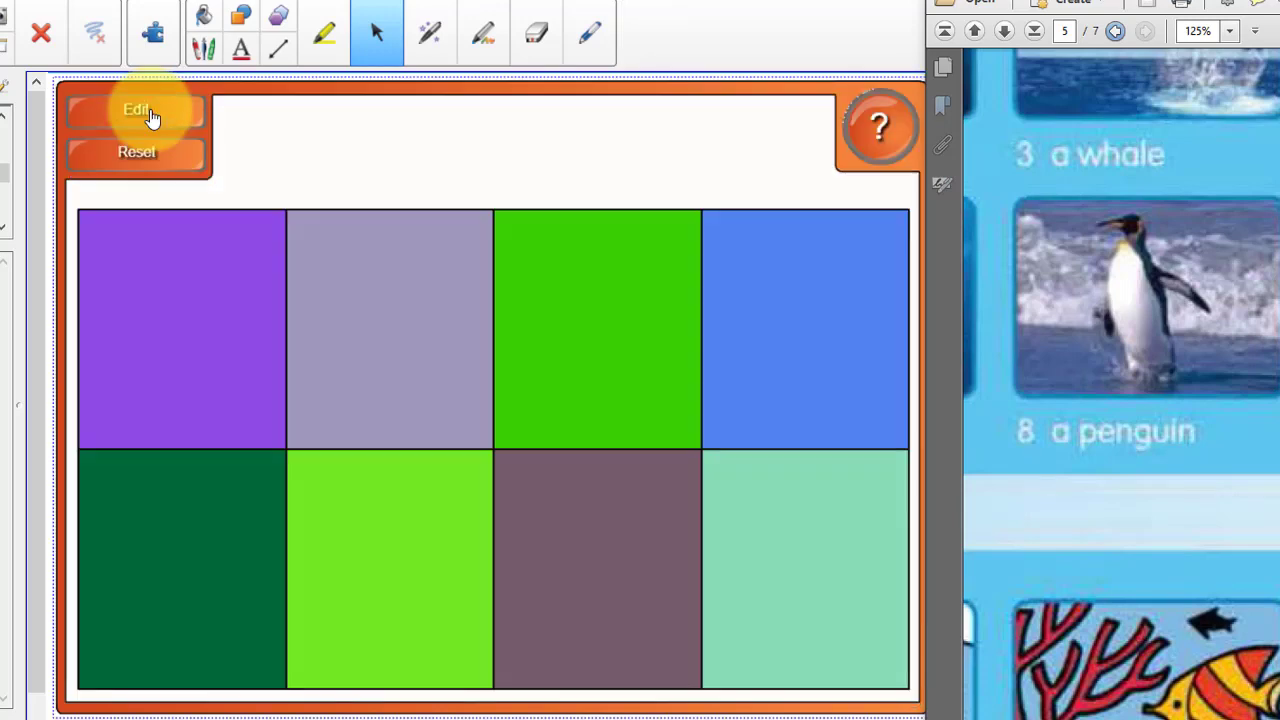
- Test the penguin Tiles activity by revealing all tiles except the last in row 1 and the first in row 2, and reset it
left_click(418, 347)
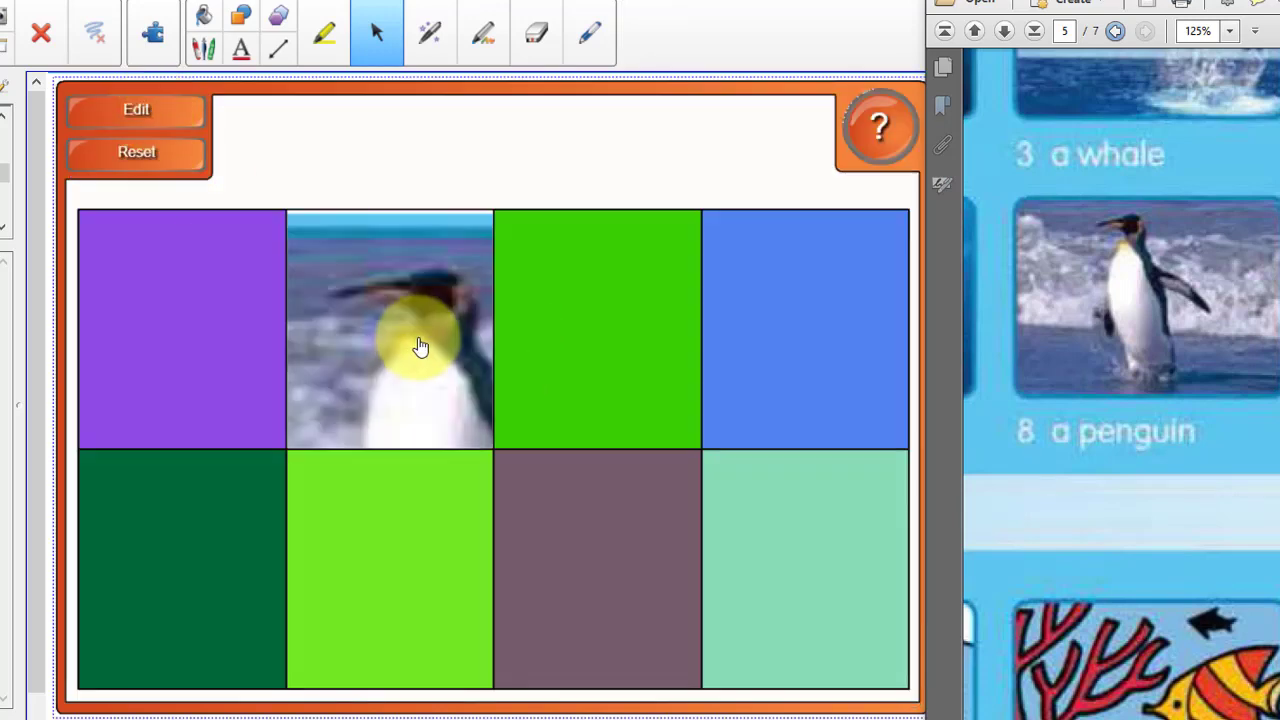
left_click(609, 337)
left_click(851, 594)
left_click(623, 595)
left_click(370, 475)
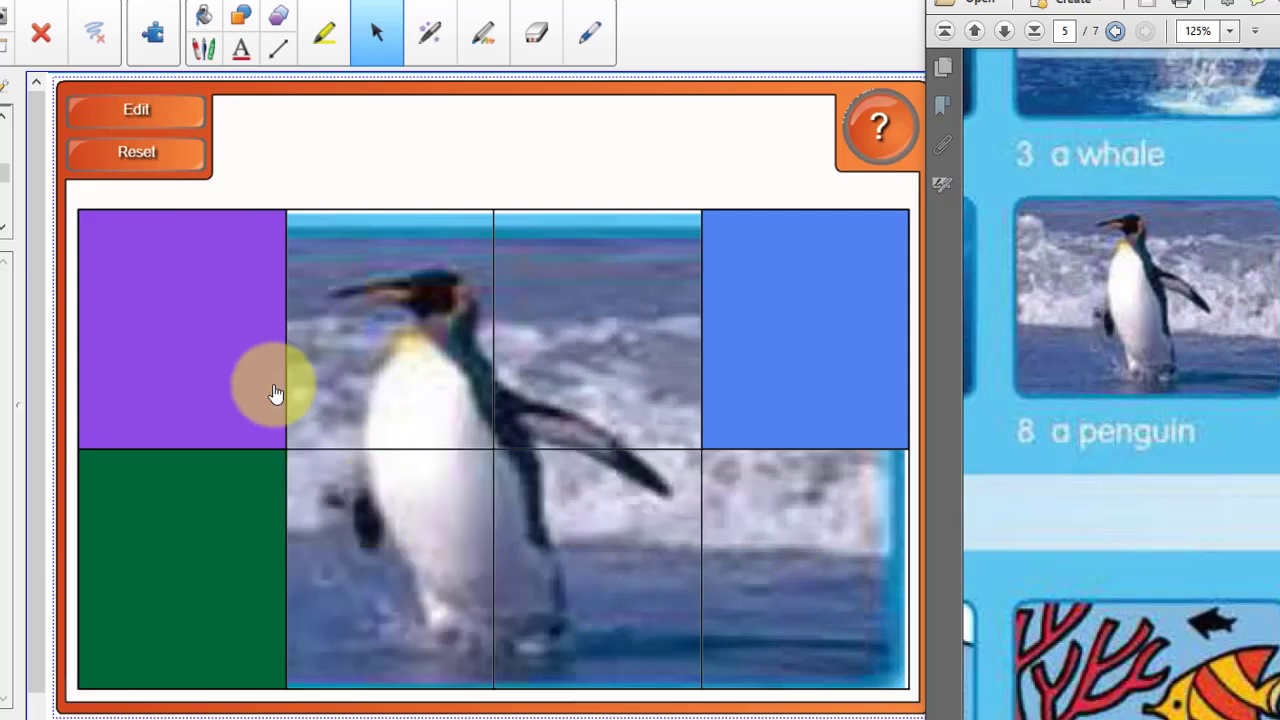
left_click(185, 295)
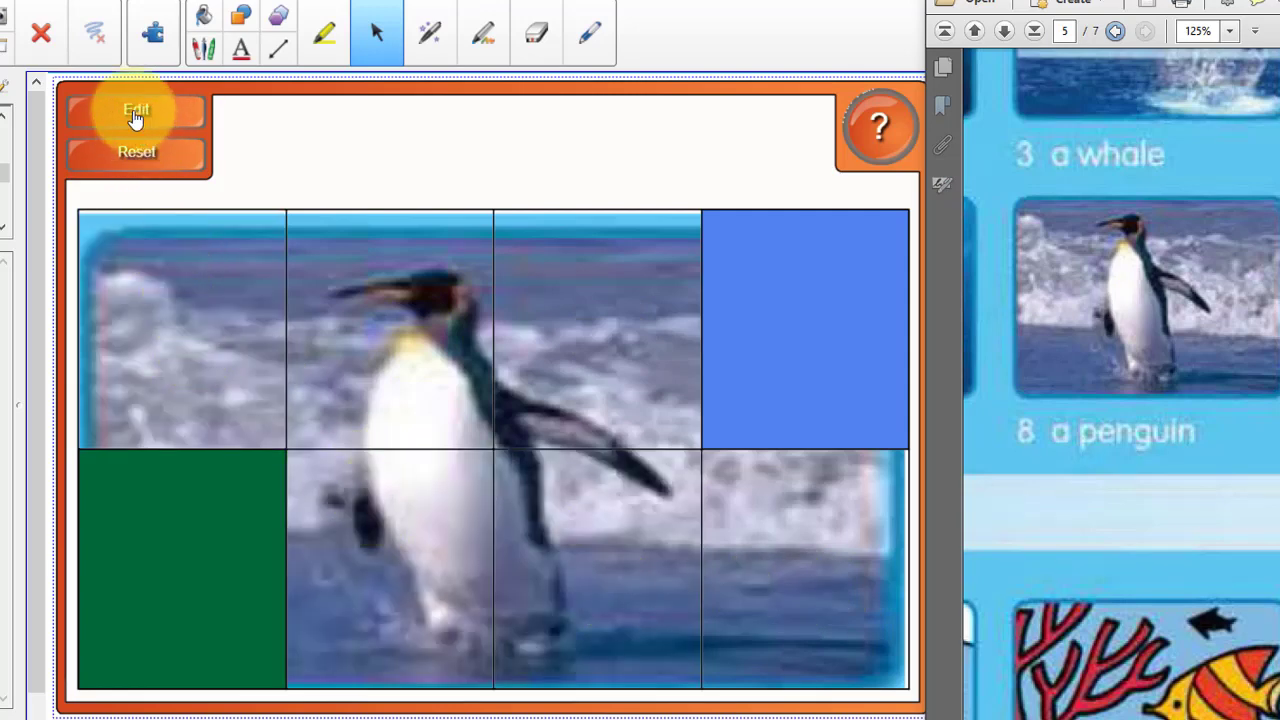
left_click(137, 153)
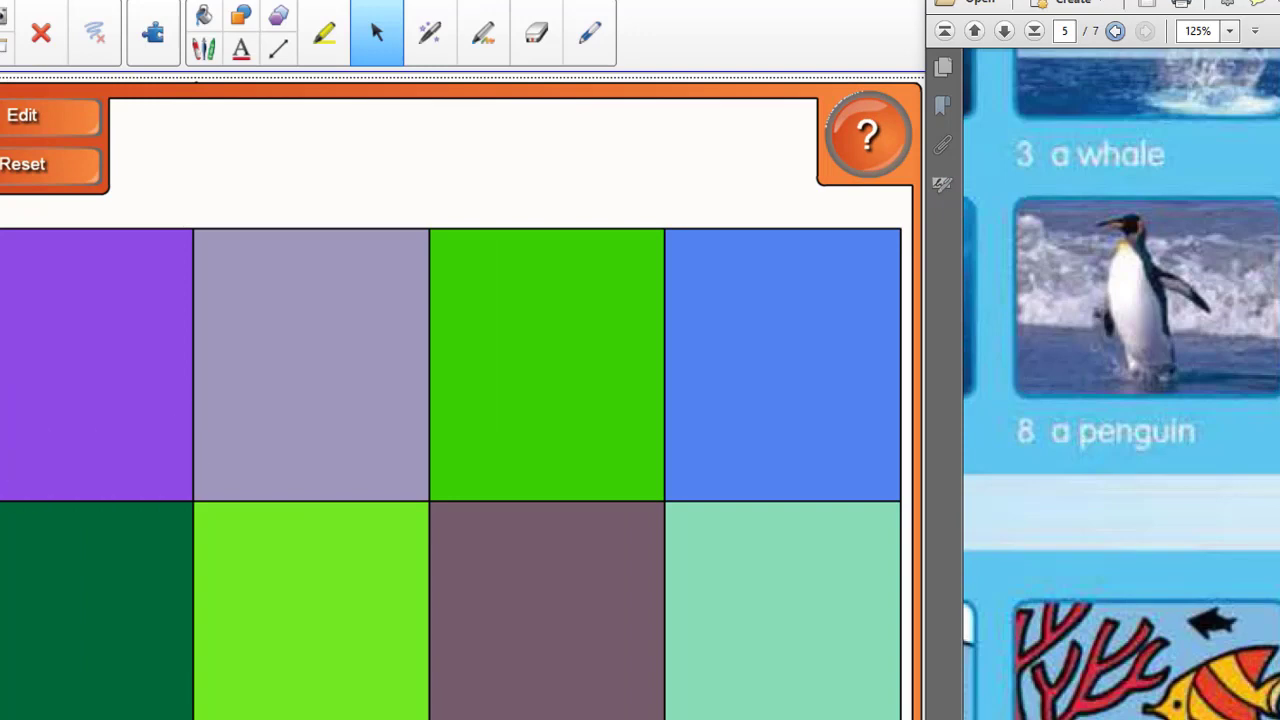
- Try deleting the penguin Tiles activity from the page, and undo the deletion
key("Delete")
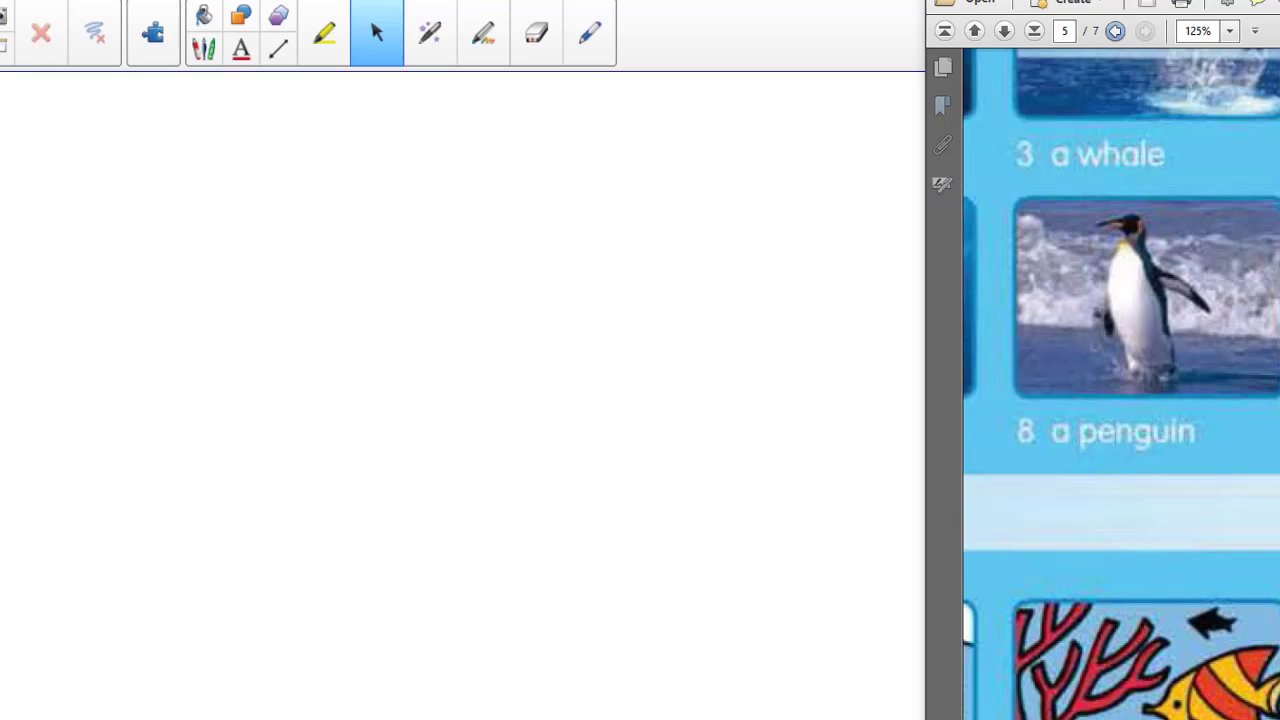
key("ctrl+z")
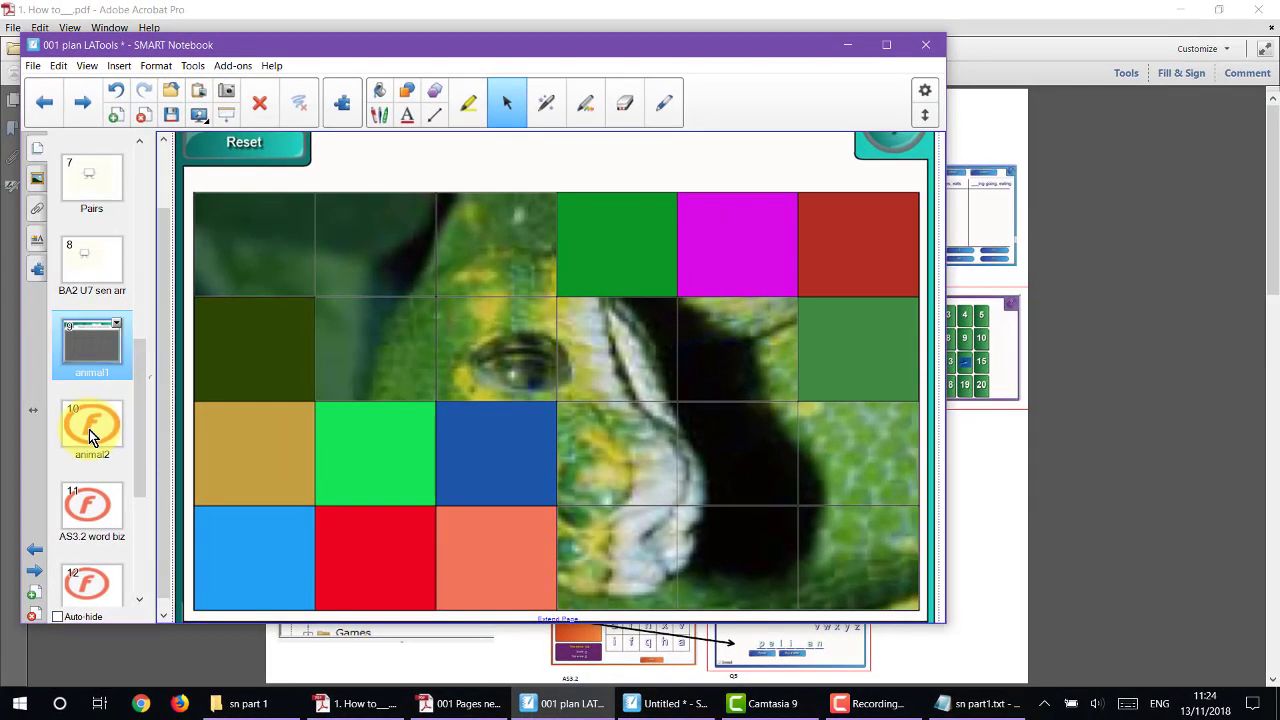
- Open the animal2 page of the 001 plan LATools notebook, followed by the AS3.2 word biz page
left_click(89, 429)
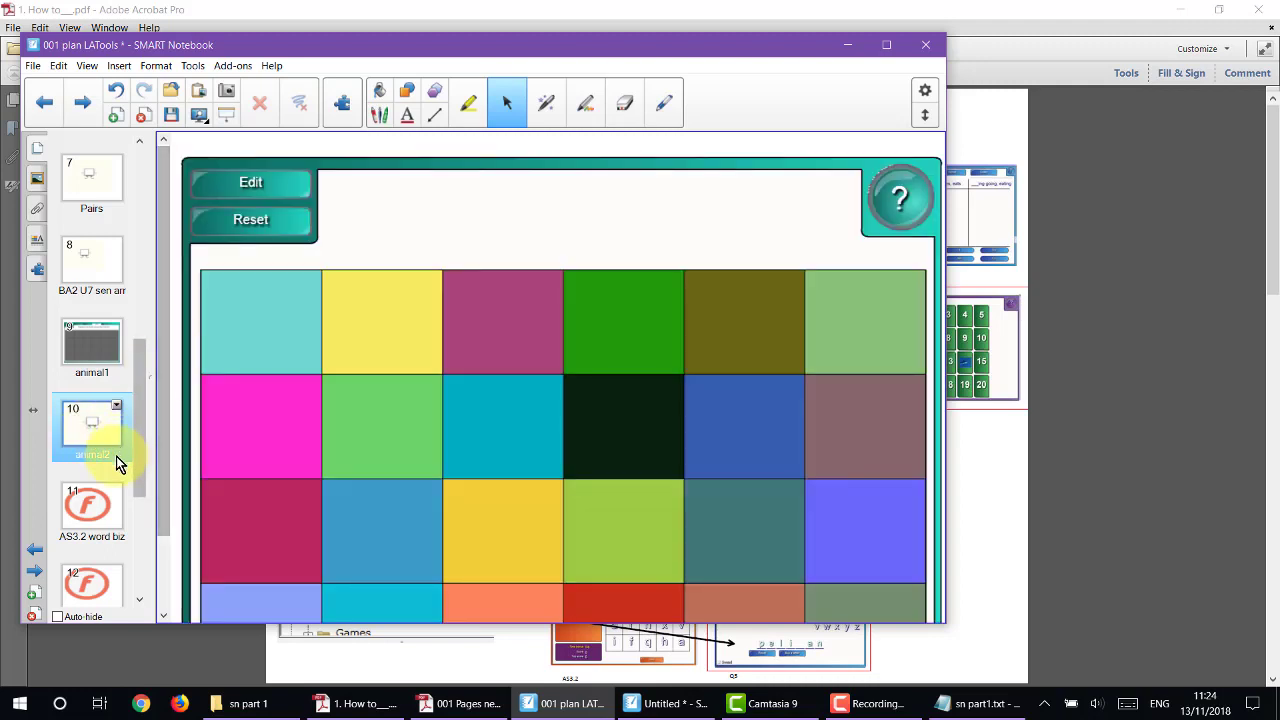
left_click(93, 507)
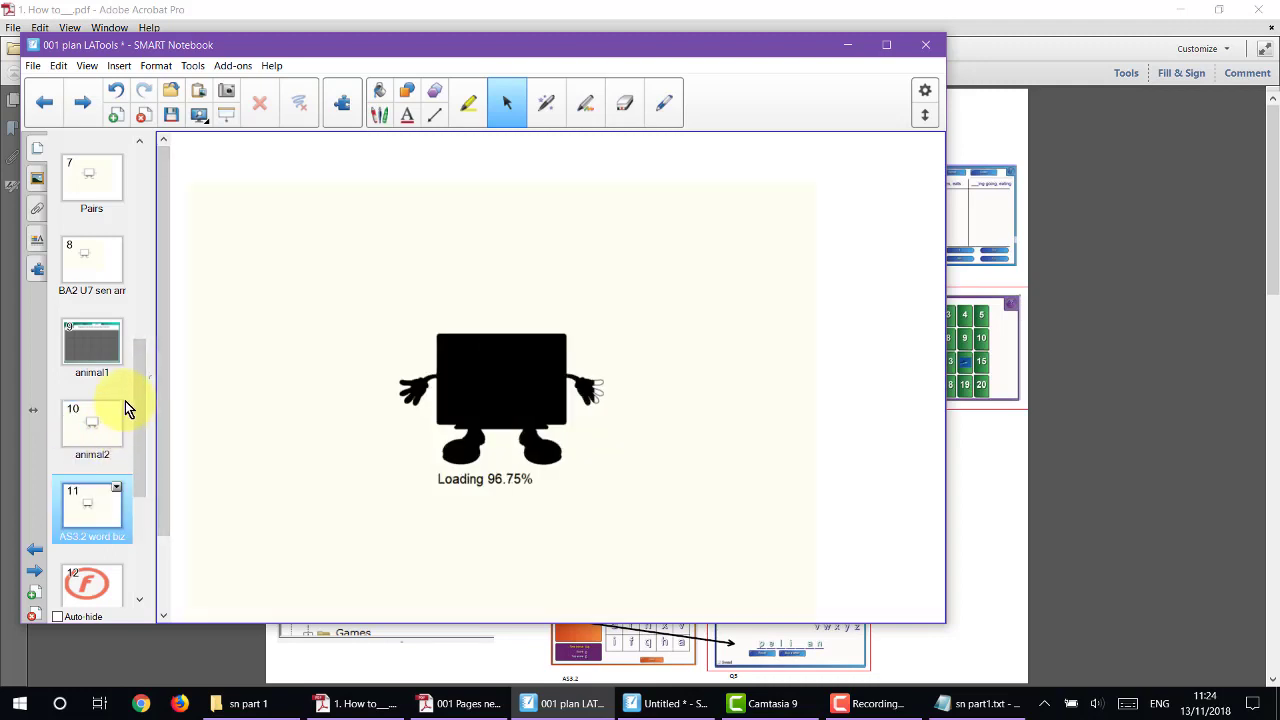
left_click_drag(141, 377, 134, 437)
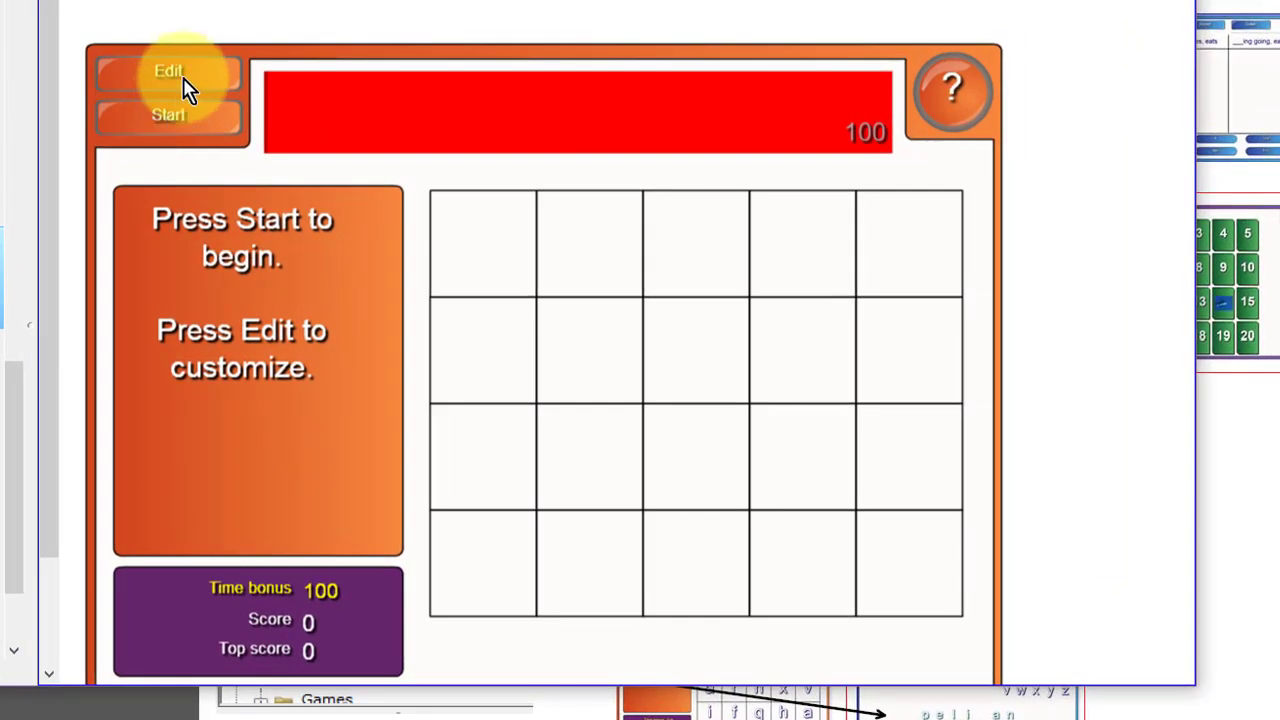
- Open the word biz activity for editing and look through the available numbers of questions without changing the selection
left_click(182, 76)
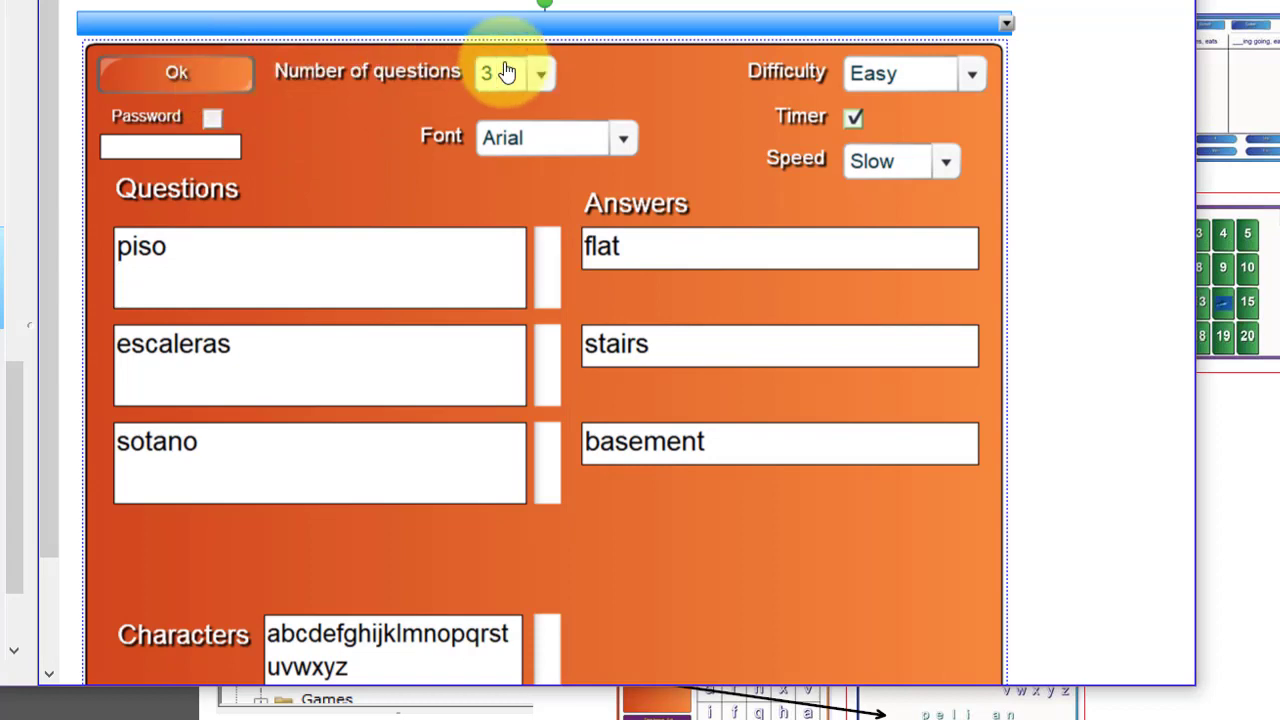
left_click(540, 74)
scroll(545, 200, "down", 1)
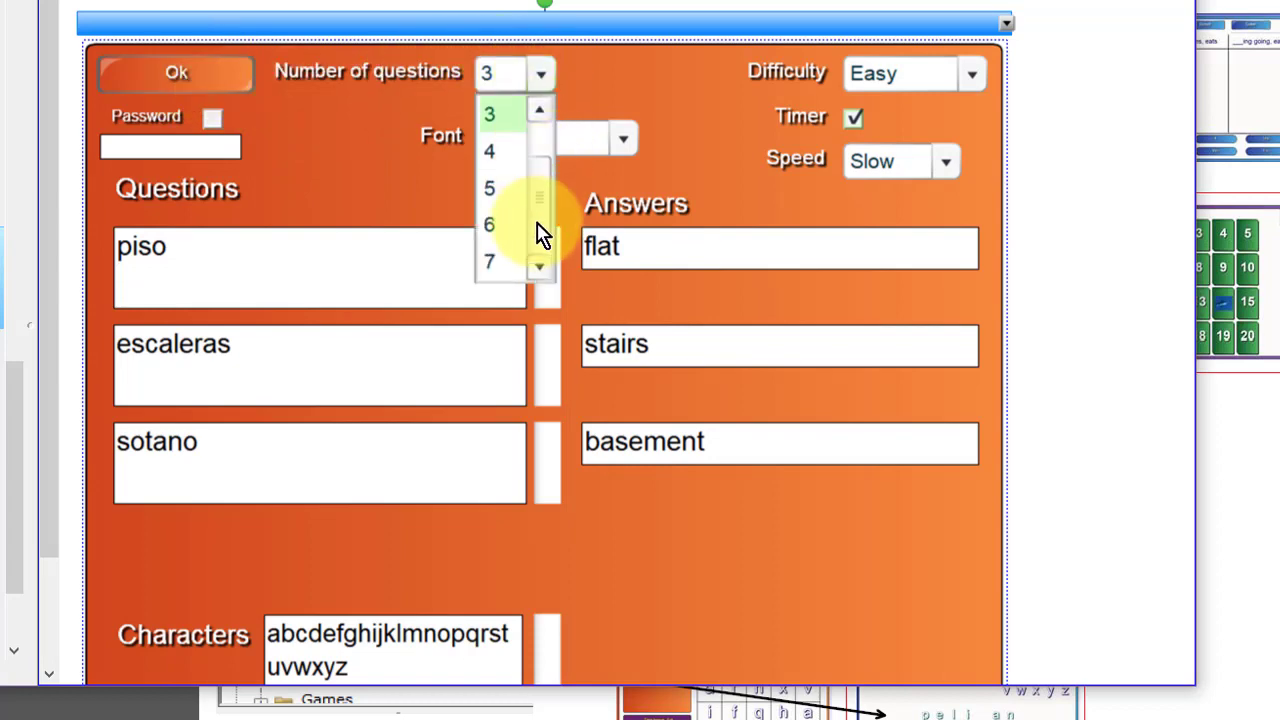
scroll(543, 206, "up", 3)
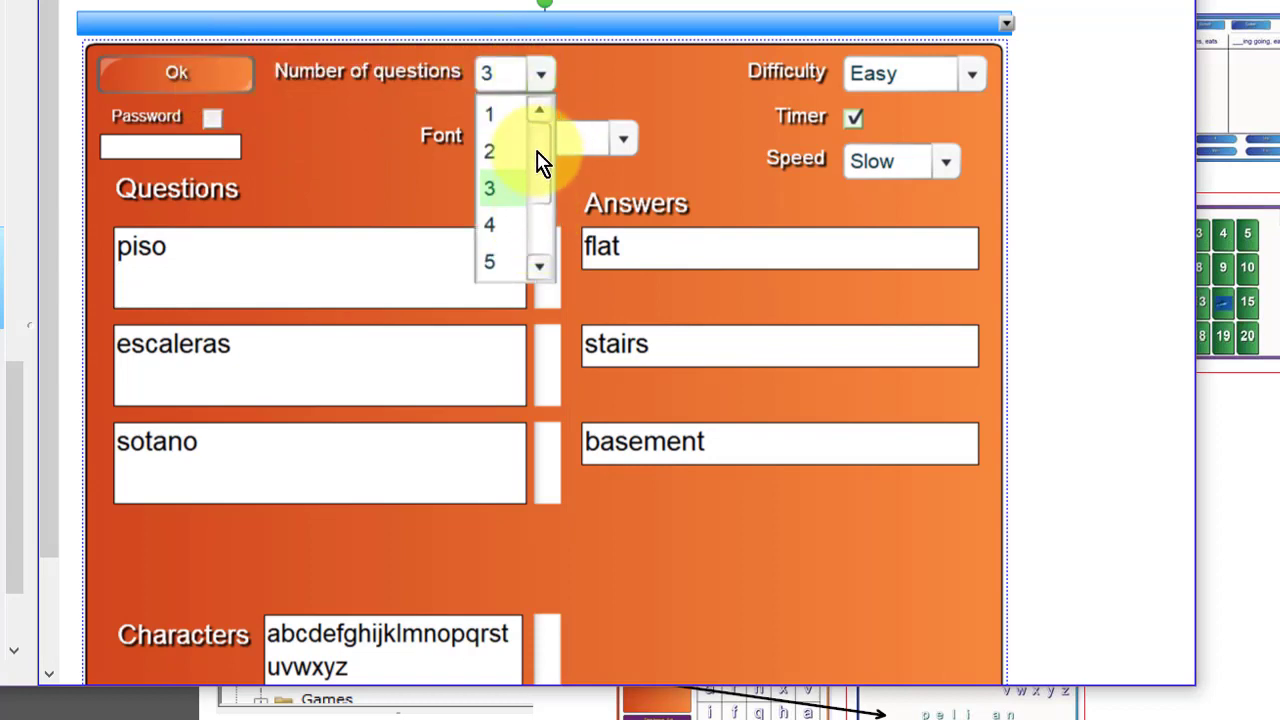
left_click(540, 85)
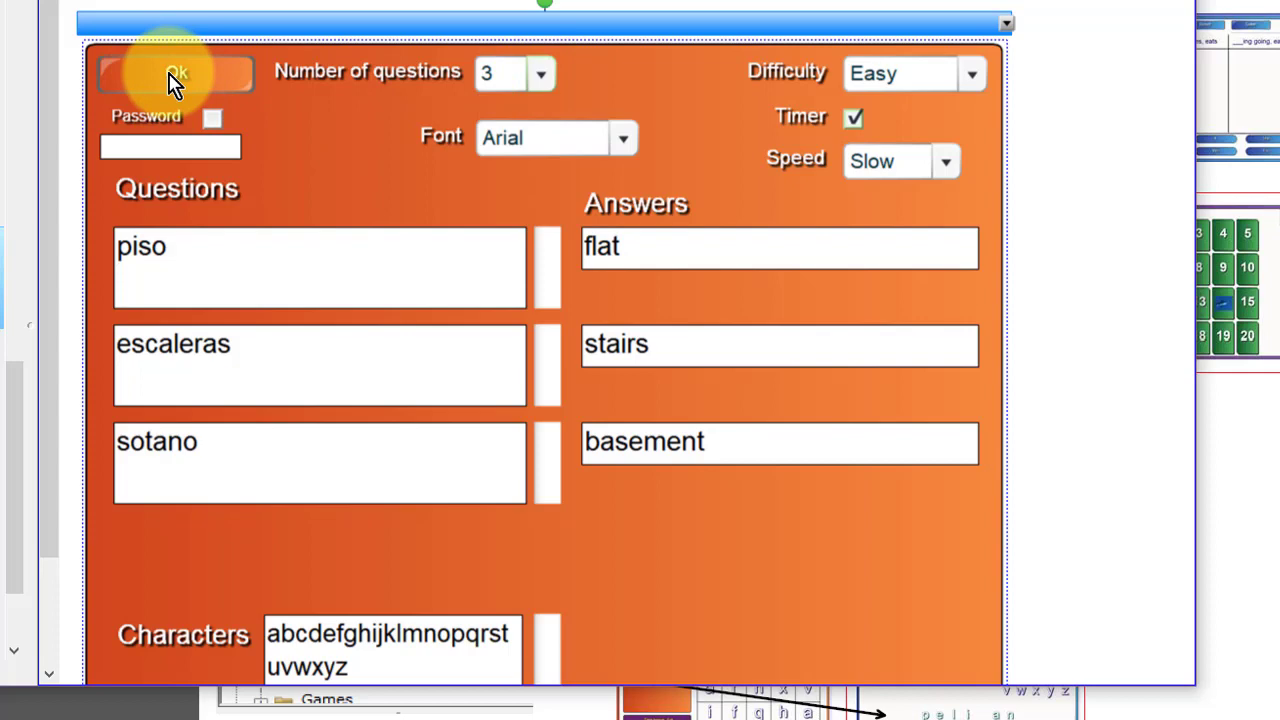
- Set the word biz difficulty to Difficult, start the game to check its letter grid, and reset it
left_click(975, 85)
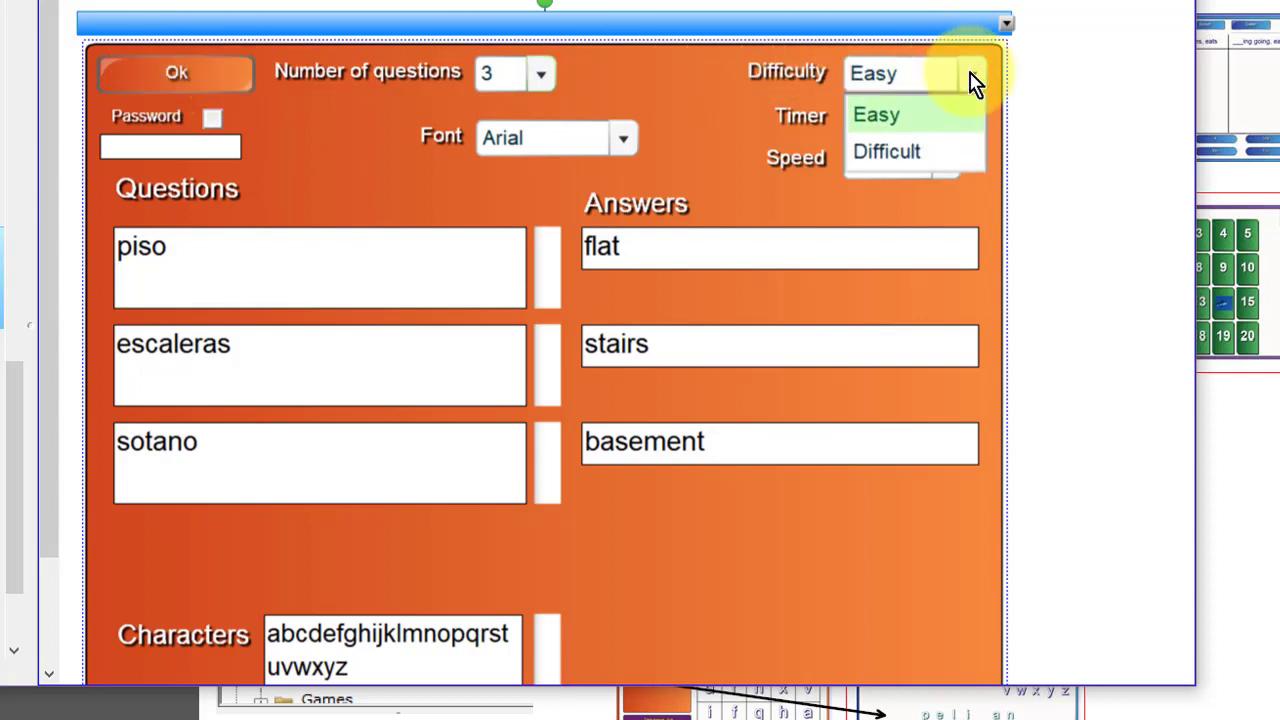
left_click(887, 151)
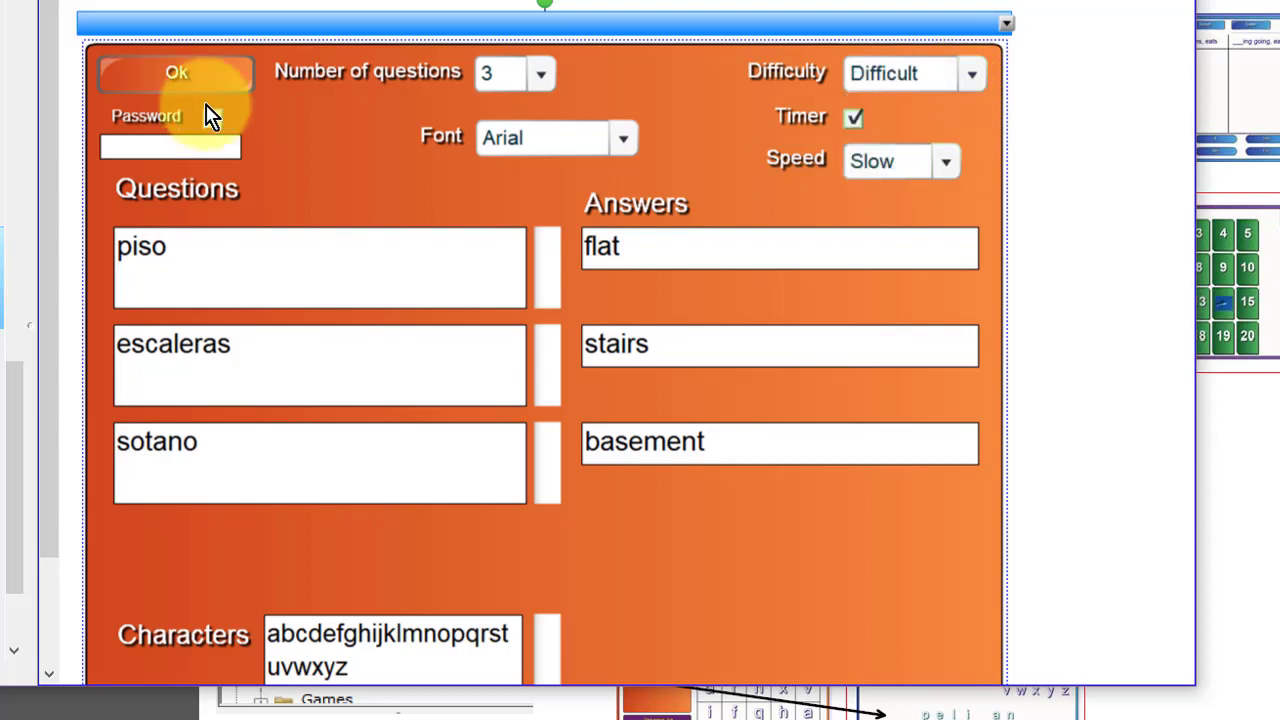
left_click(200, 72)
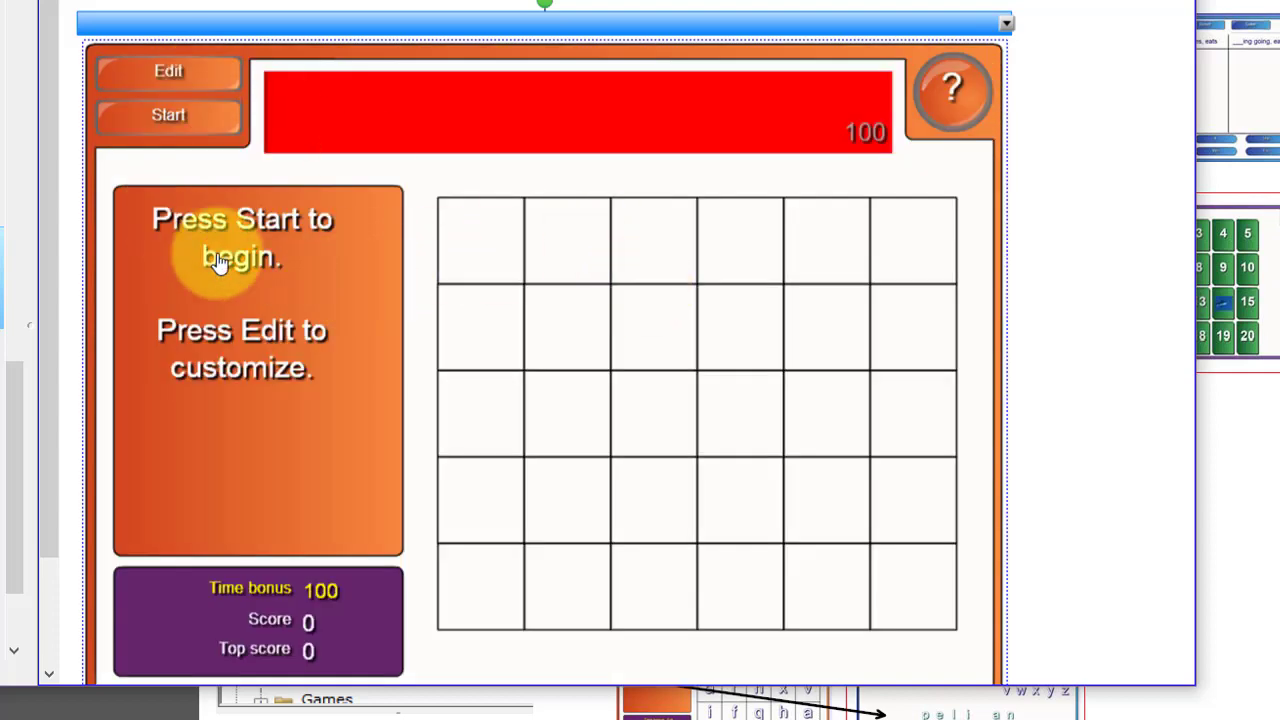
left_click(180, 120)
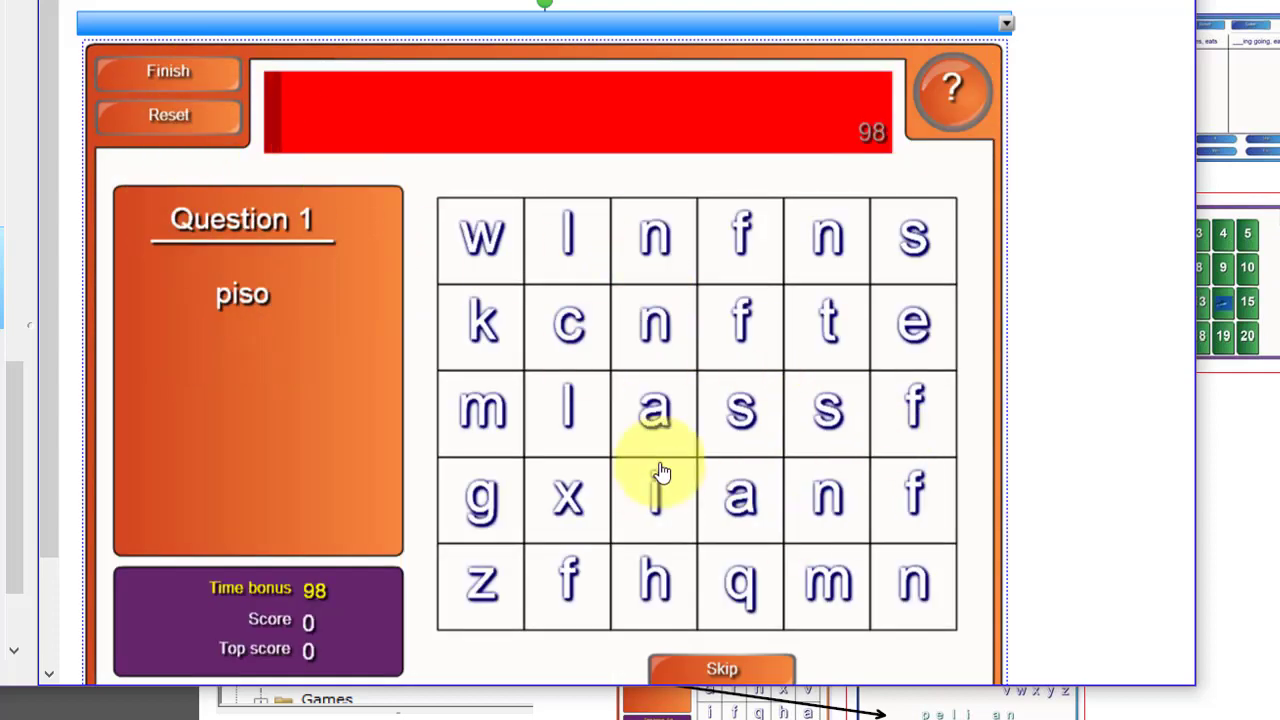
left_click(185, 114)
- Set the word biz activity's difficulty back to Easy and finish editing
left_click(170, 88)
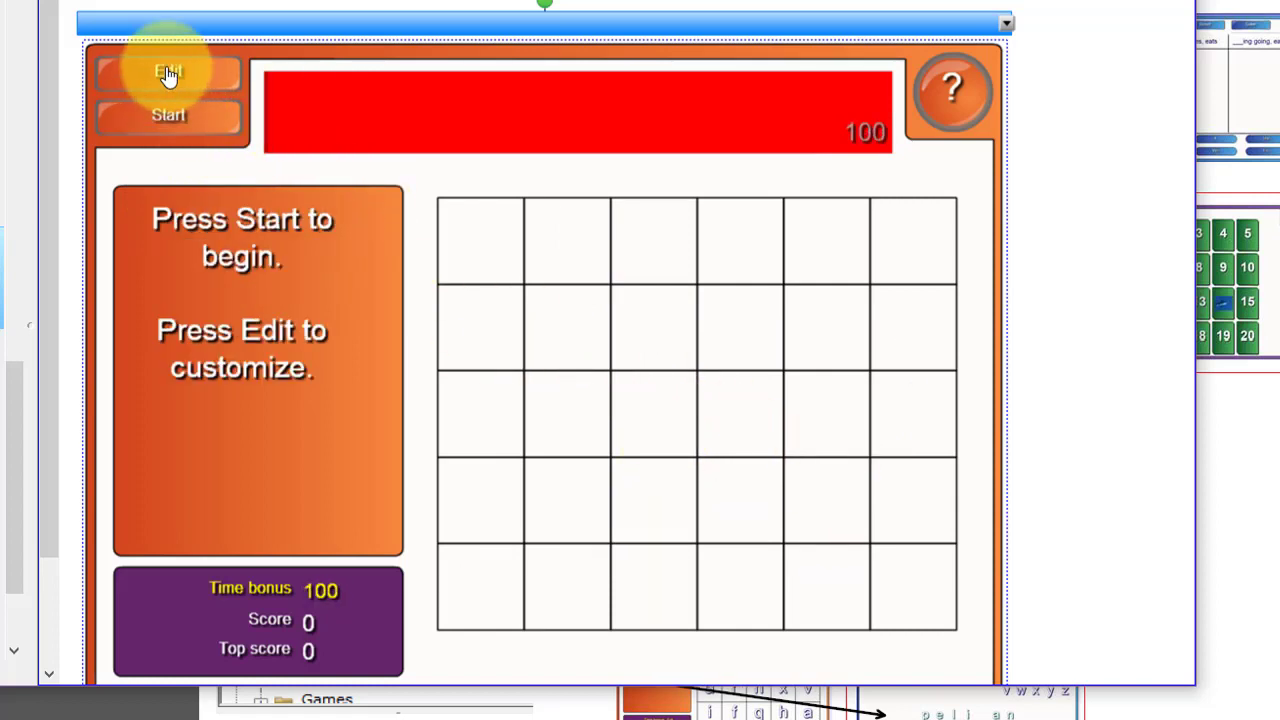
left_click(966, 74)
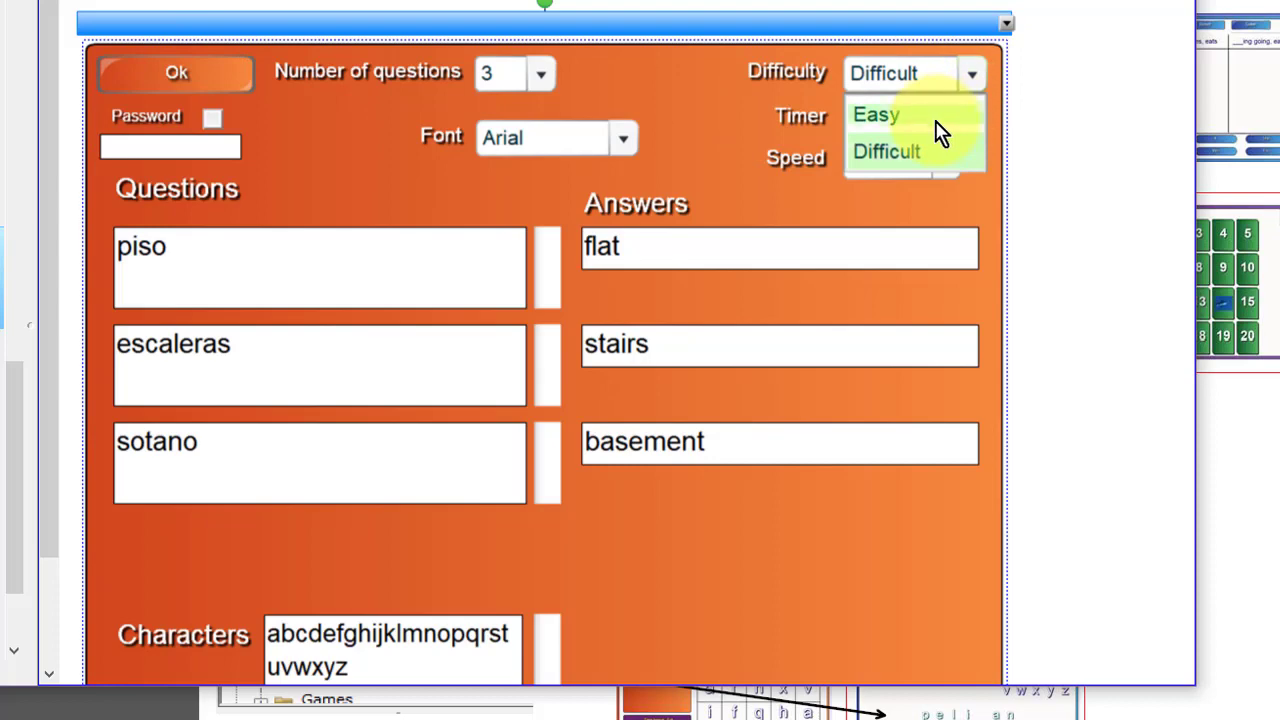
left_click(900, 115)
left_click(185, 80)
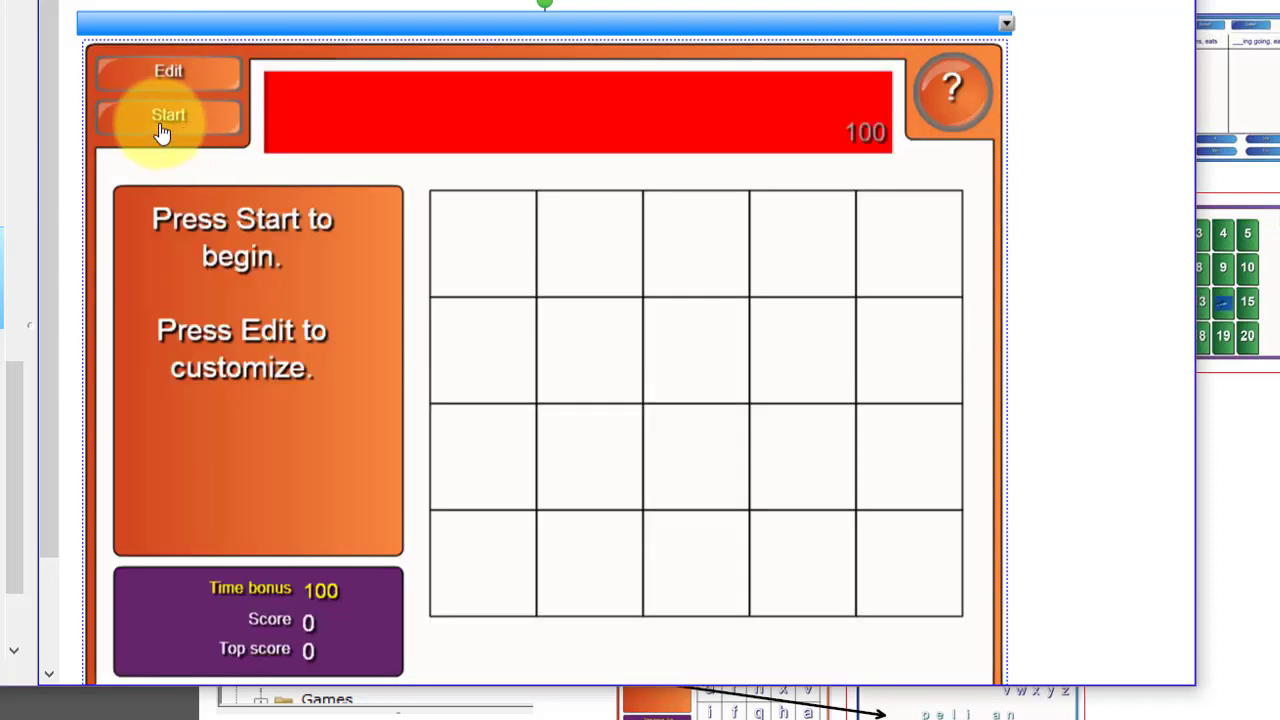
- Start the word biz game and test a wrong answer to piso by selecting the letters f, l and o
left_click(170, 120)
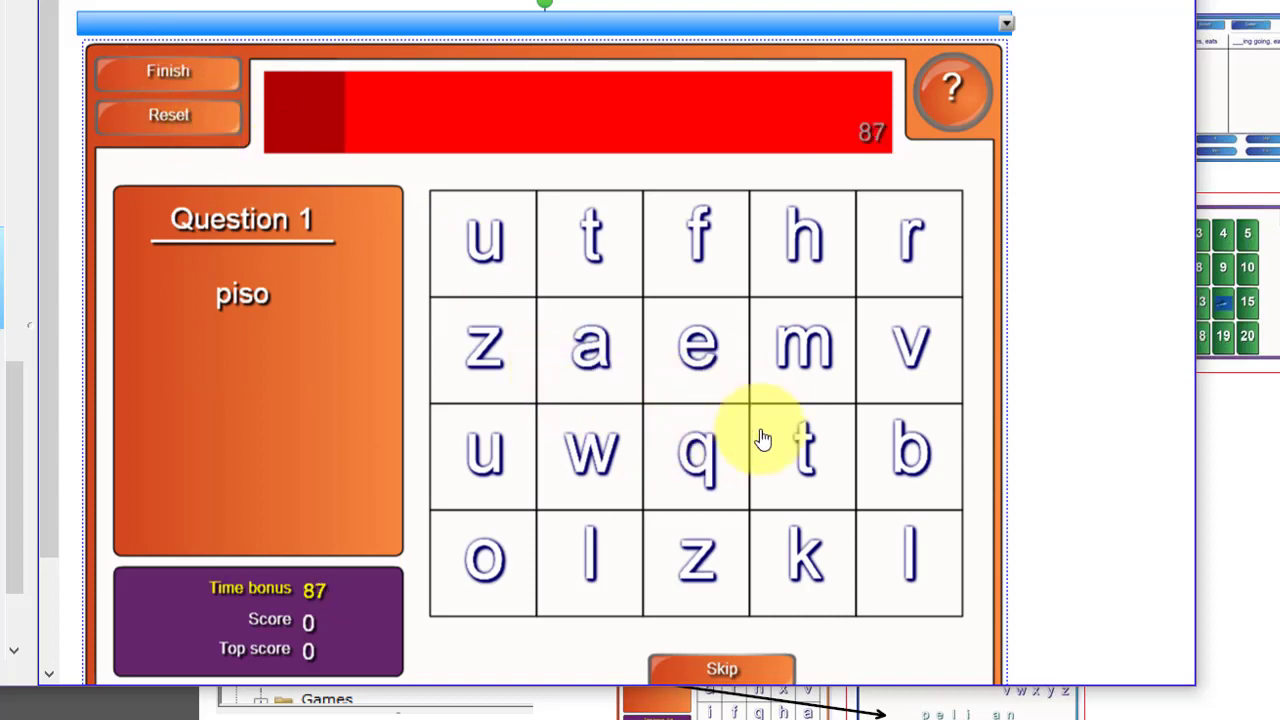
left_click(690, 255)
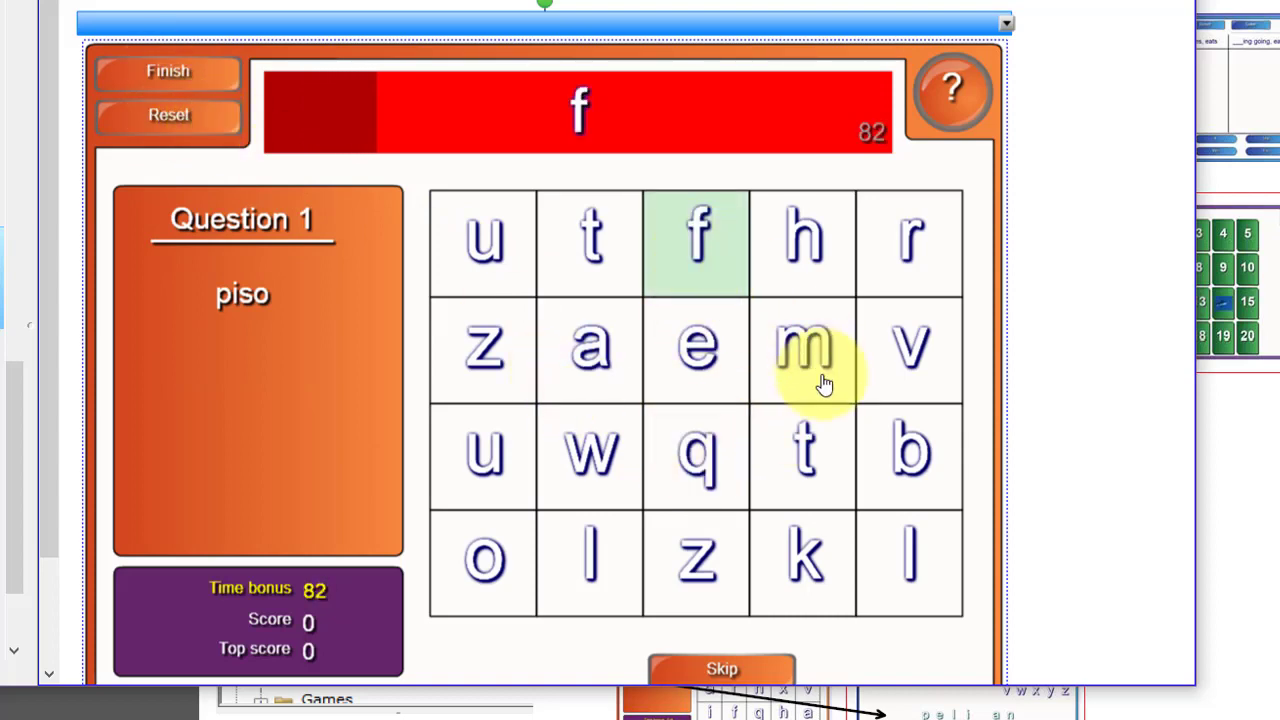
left_click(909, 558)
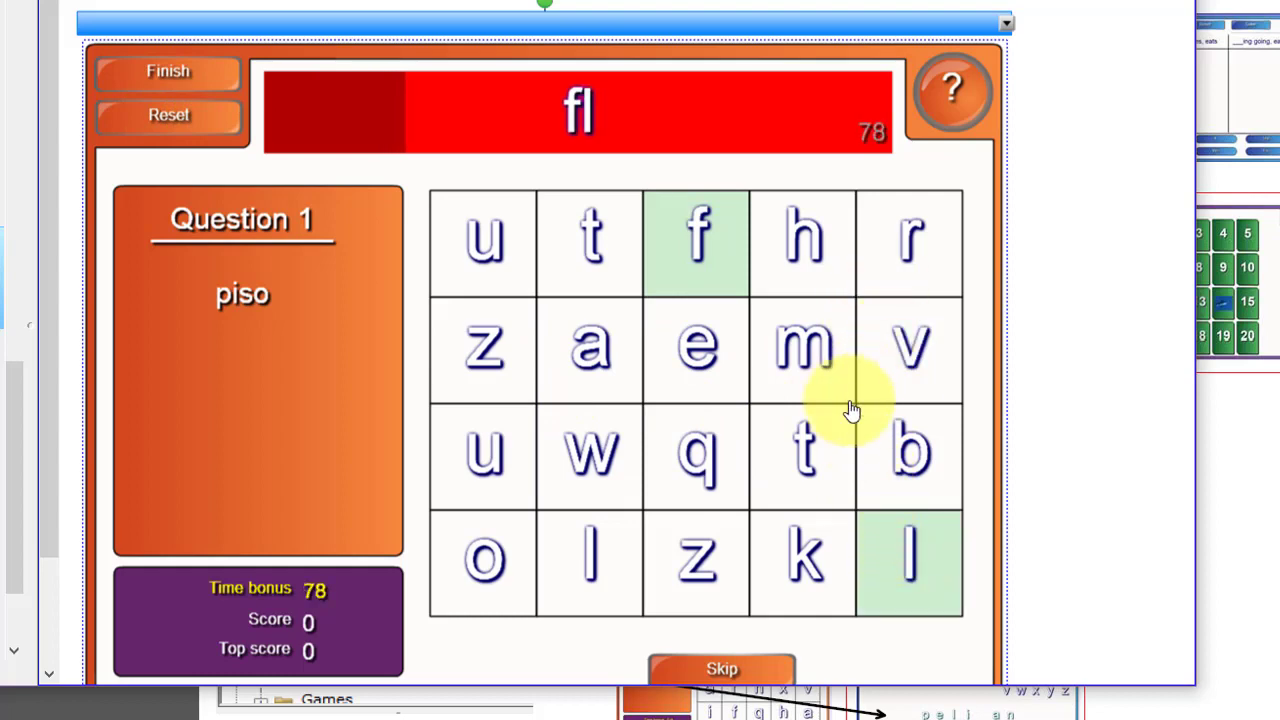
left_click(515, 557)
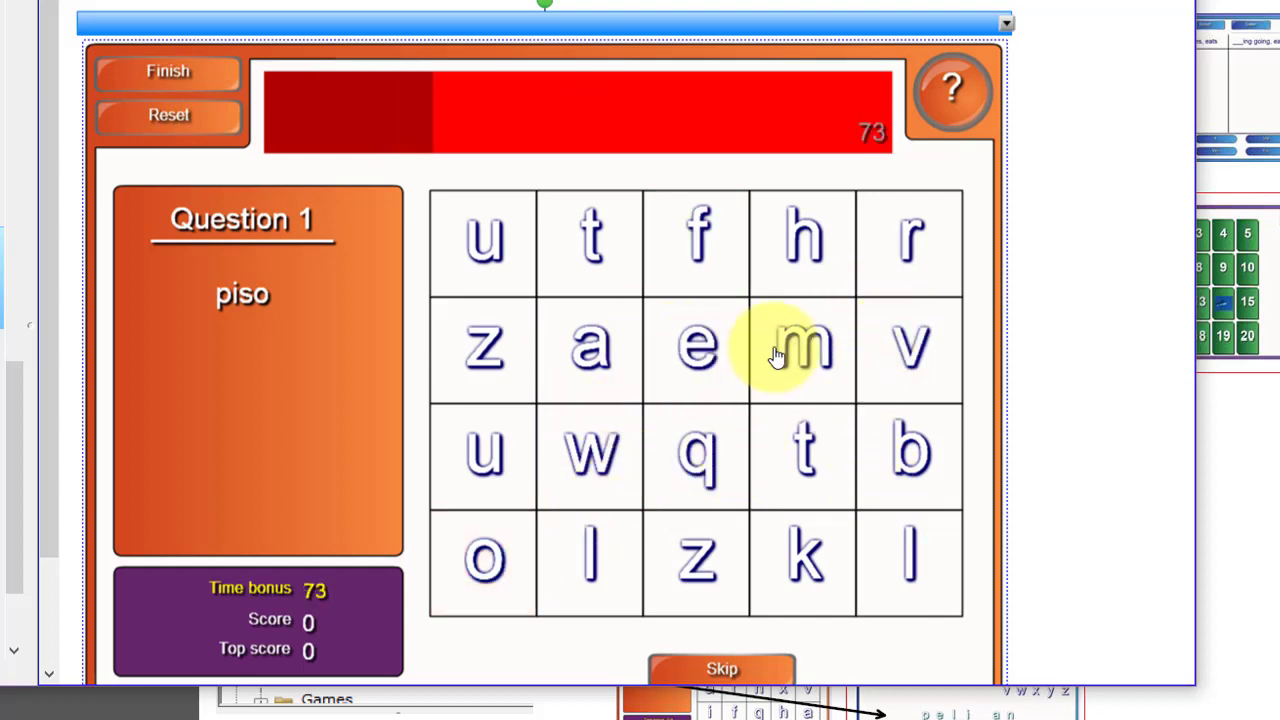
- Answer the piso question by spelling flat in the letter grid
left_click(700, 232)
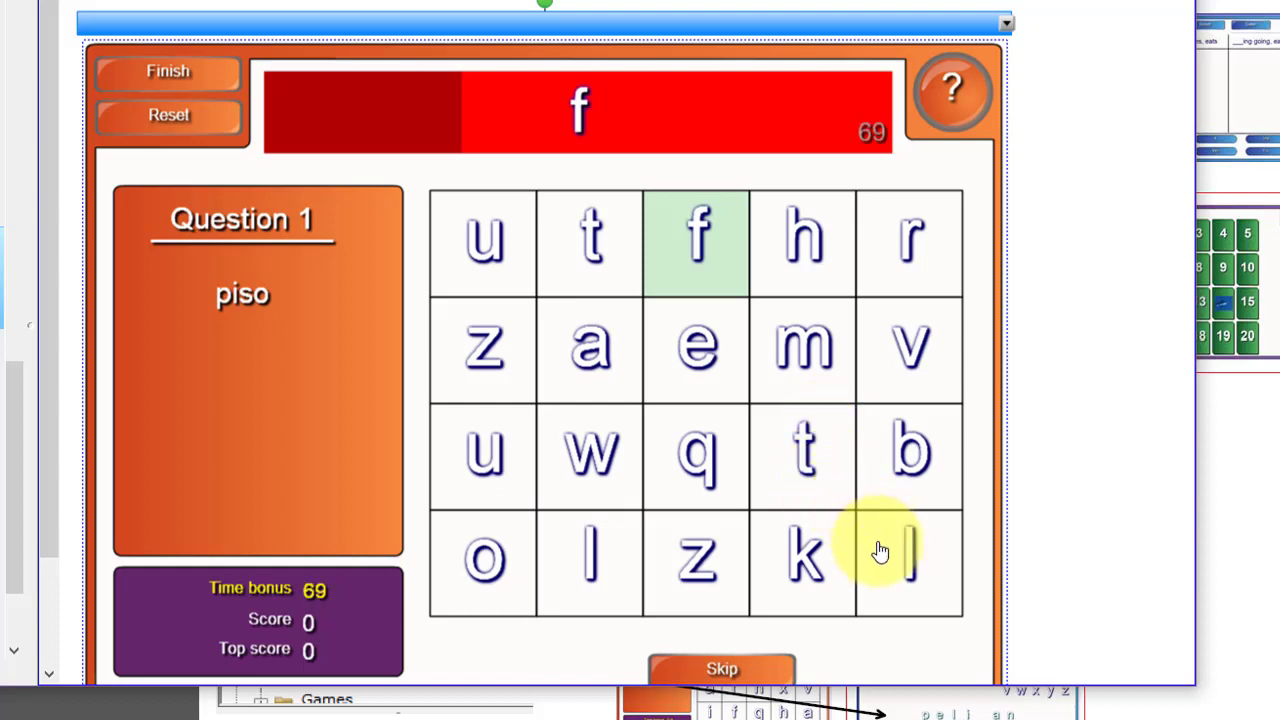
left_click(914, 557)
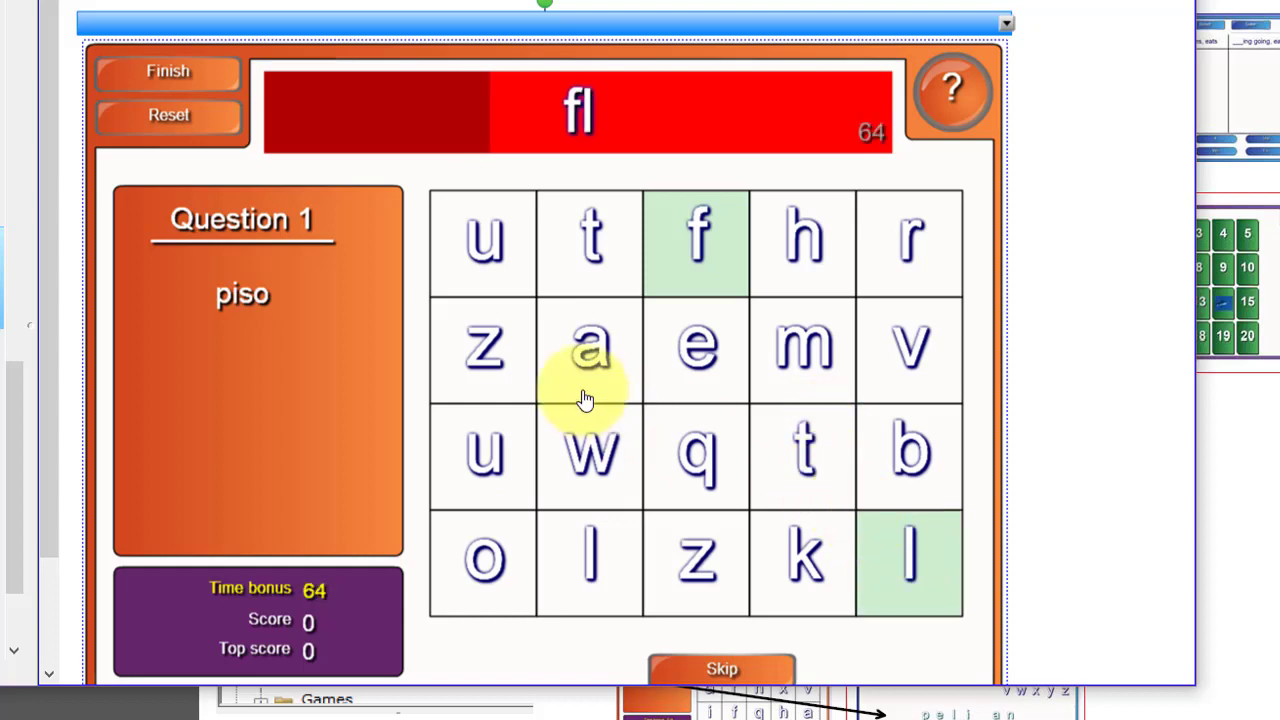
left_click(595, 345)
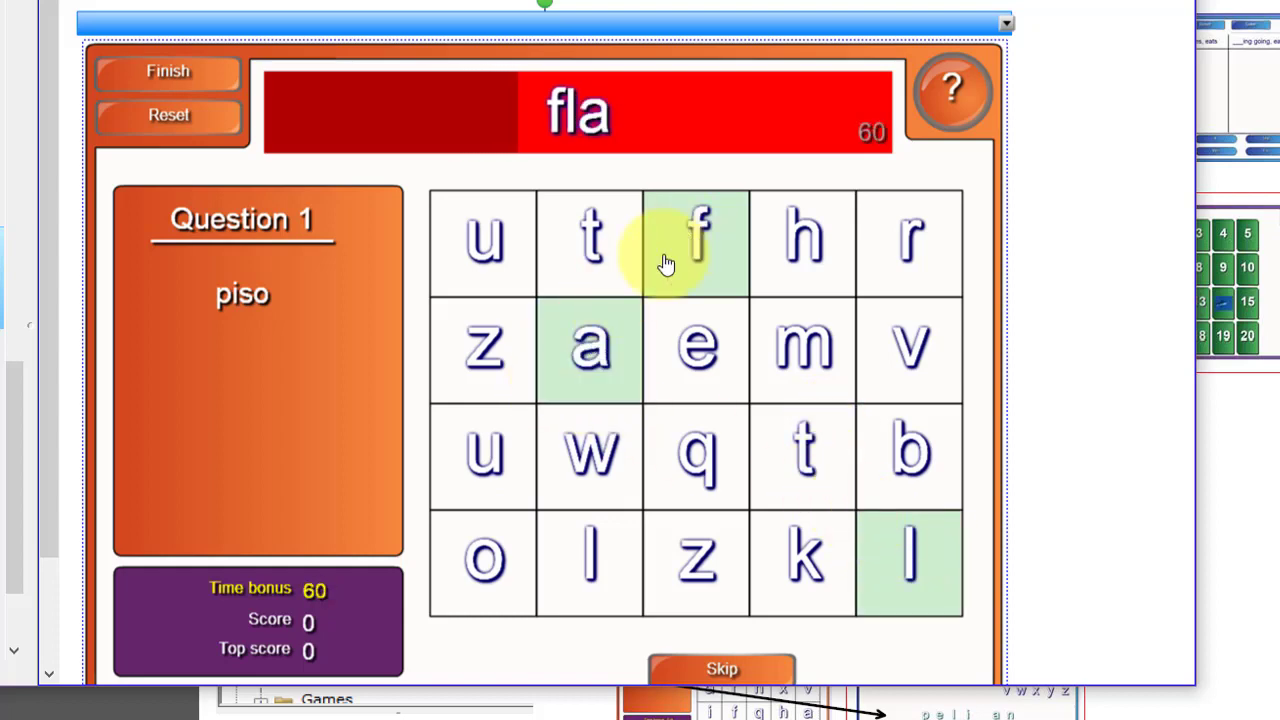
left_click(566, 231)
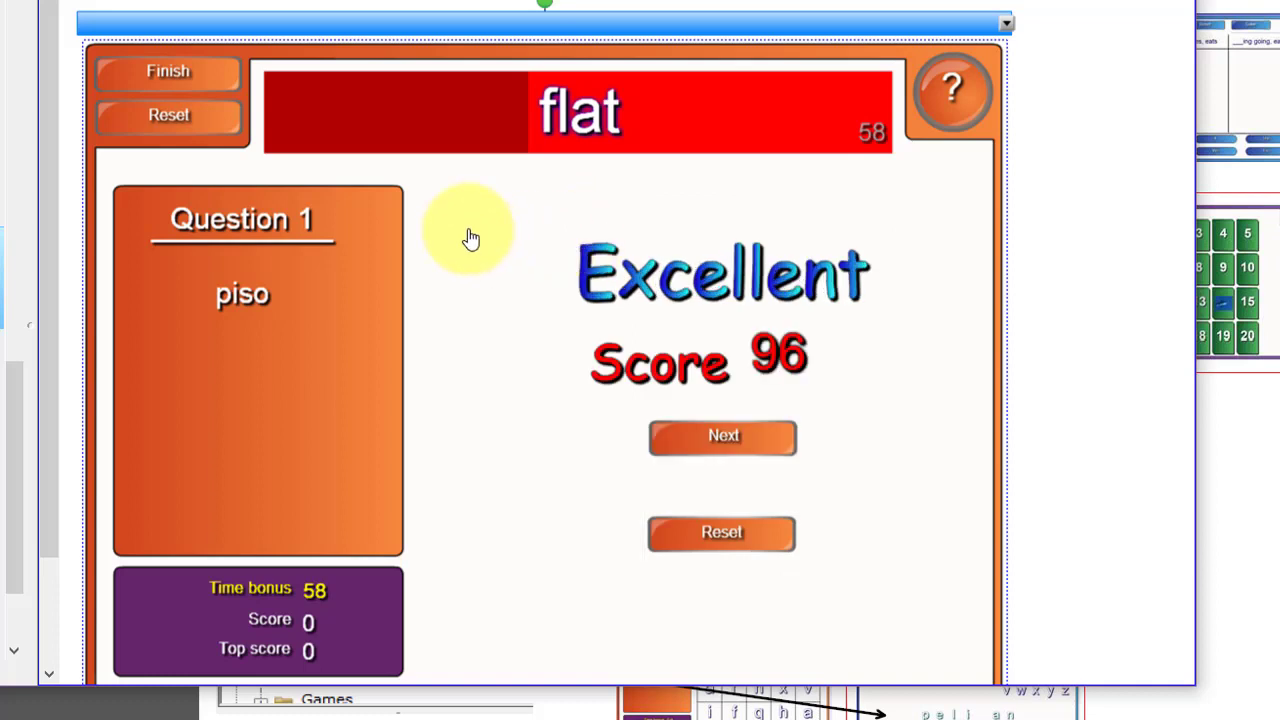
- Continue to question 2 and test a wrong answer to escaleras by selecting the letters s, t, a, i and g
left_click(718, 441)
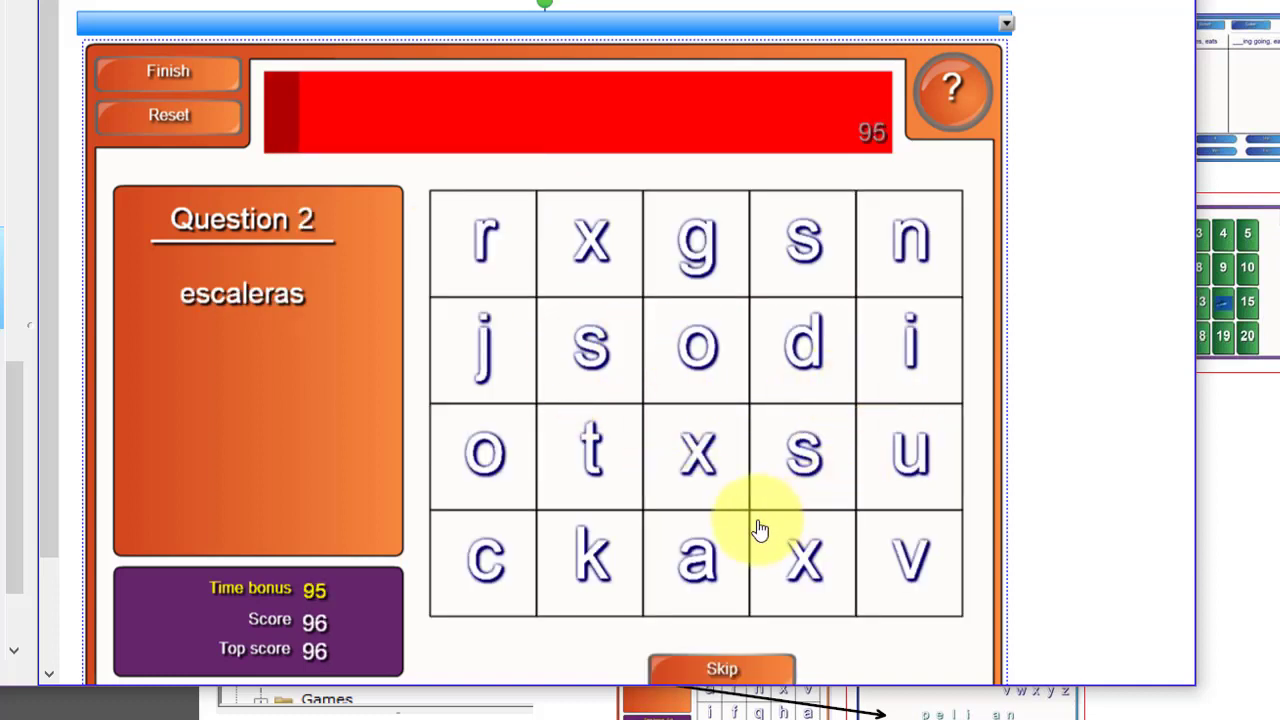
left_click(805, 452)
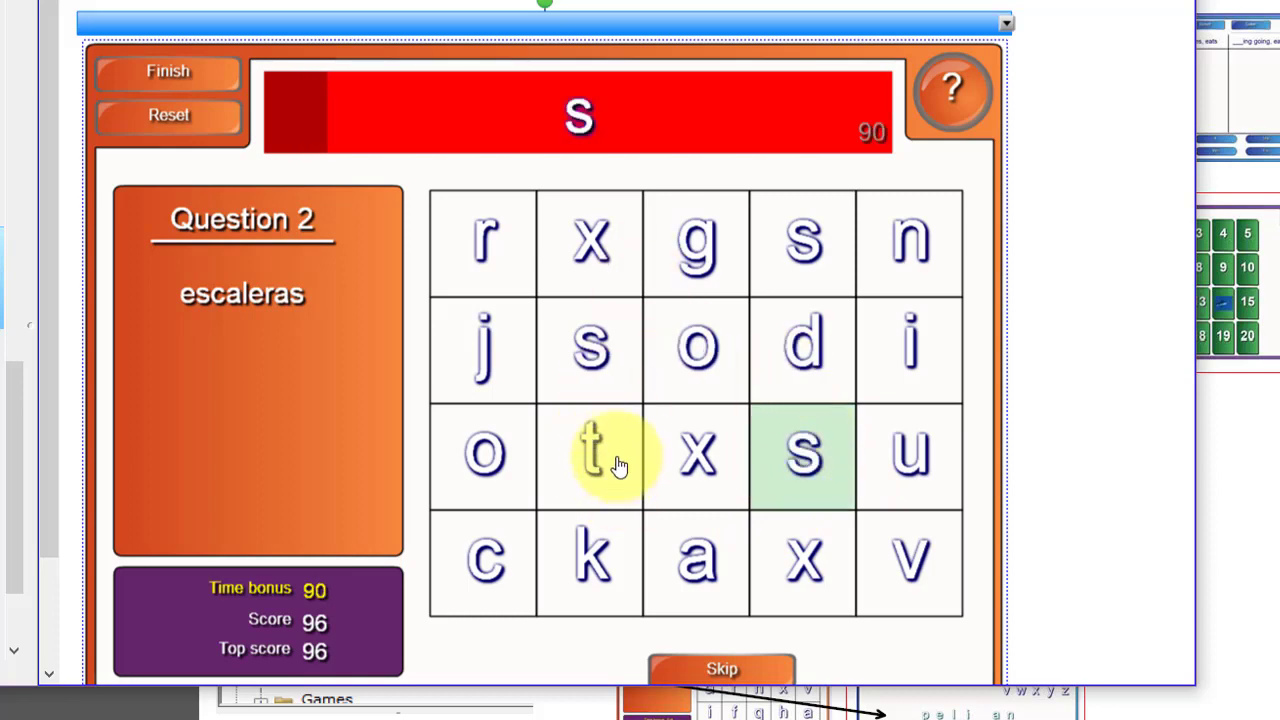
left_click(593, 450)
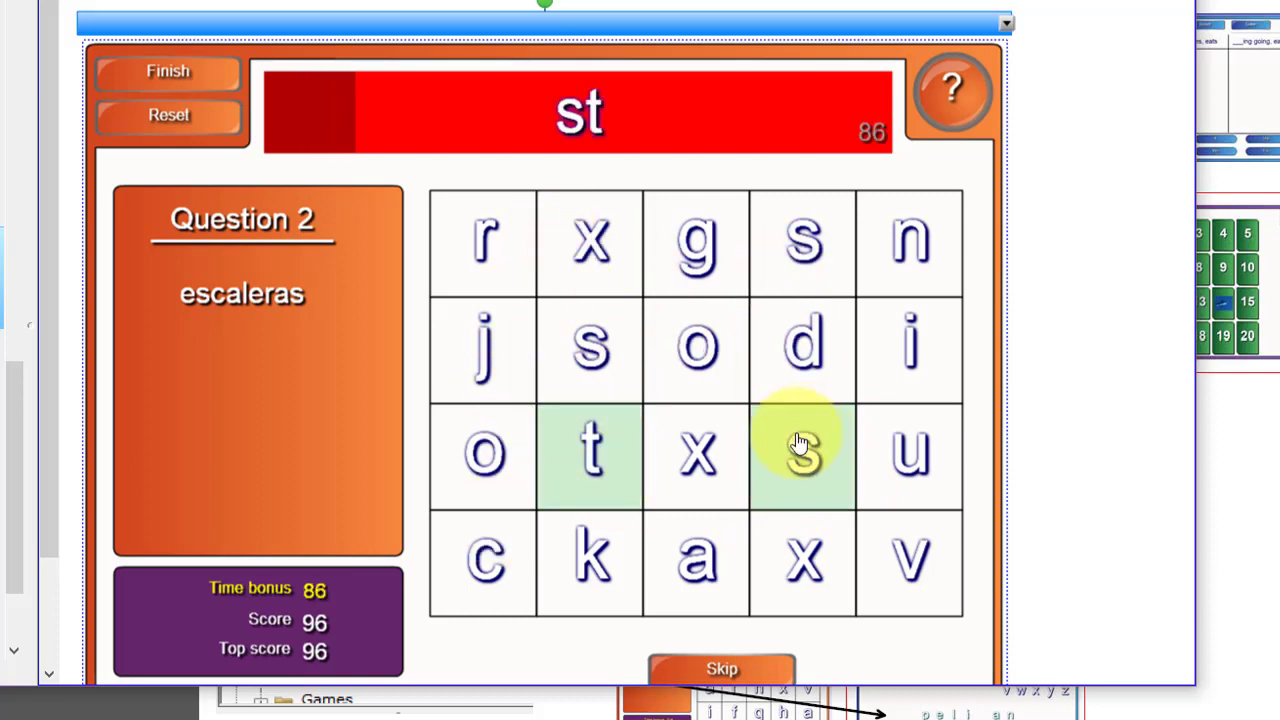
left_click(697, 557)
left_click(880, 325)
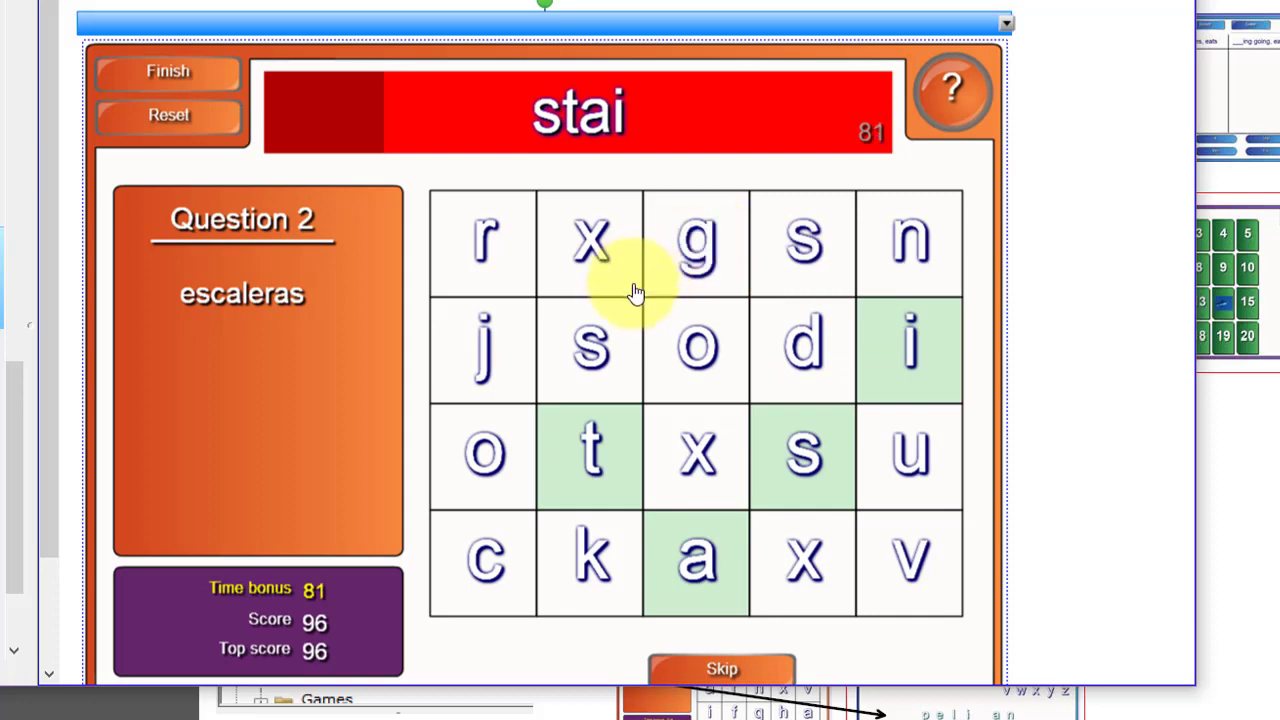
left_click(703, 245)
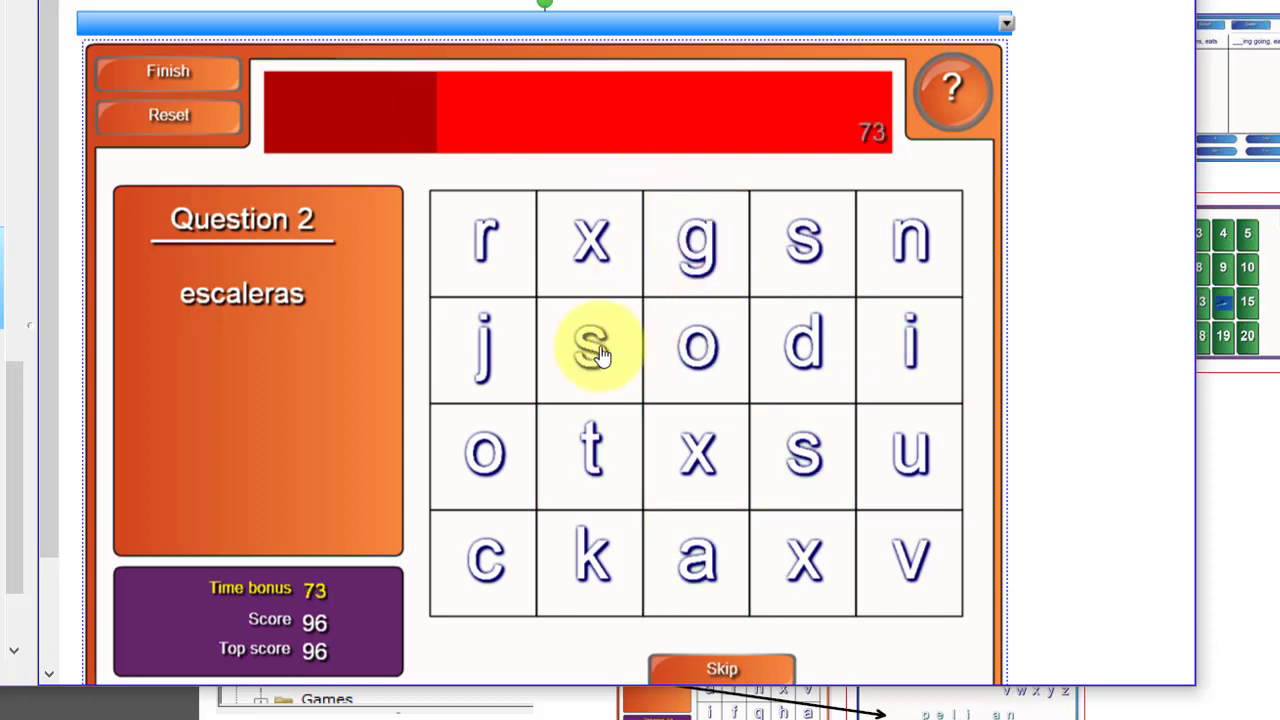
- Answer the escaleras question by spelling stairs in the letter grid
left_click(594, 350)
left_click(603, 463)
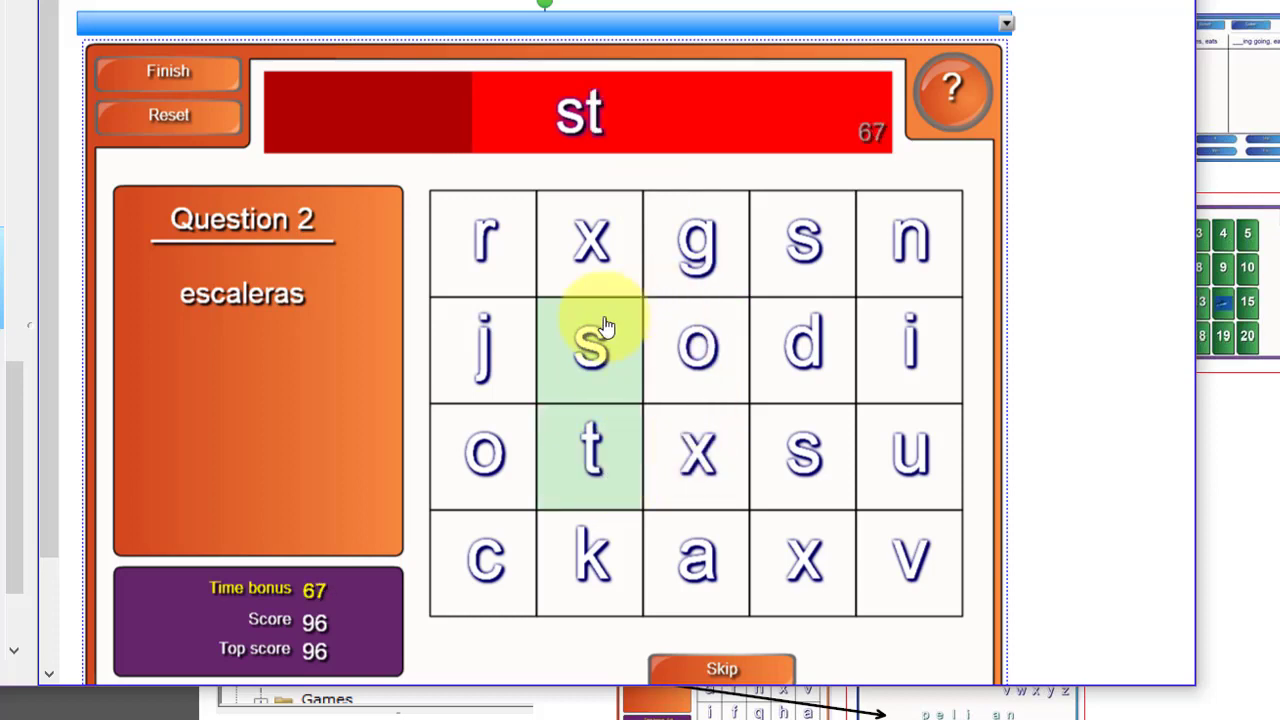
left_click(697, 577)
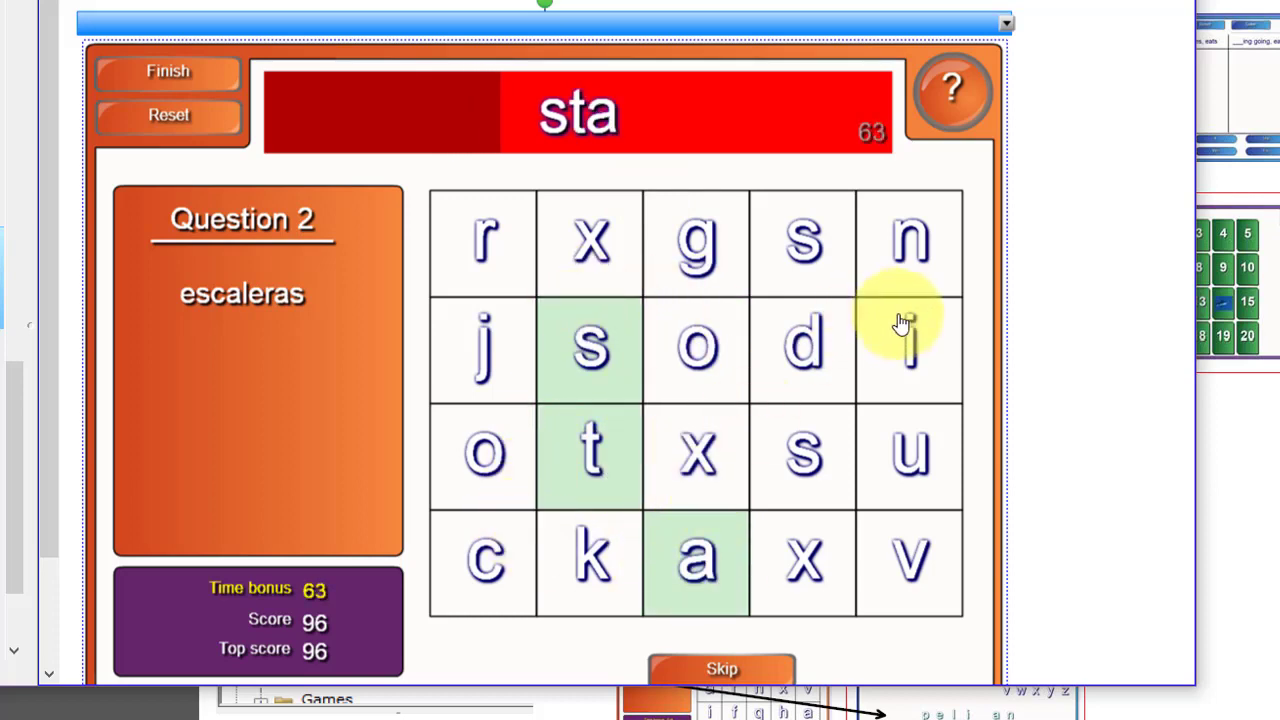
left_click(866, 325)
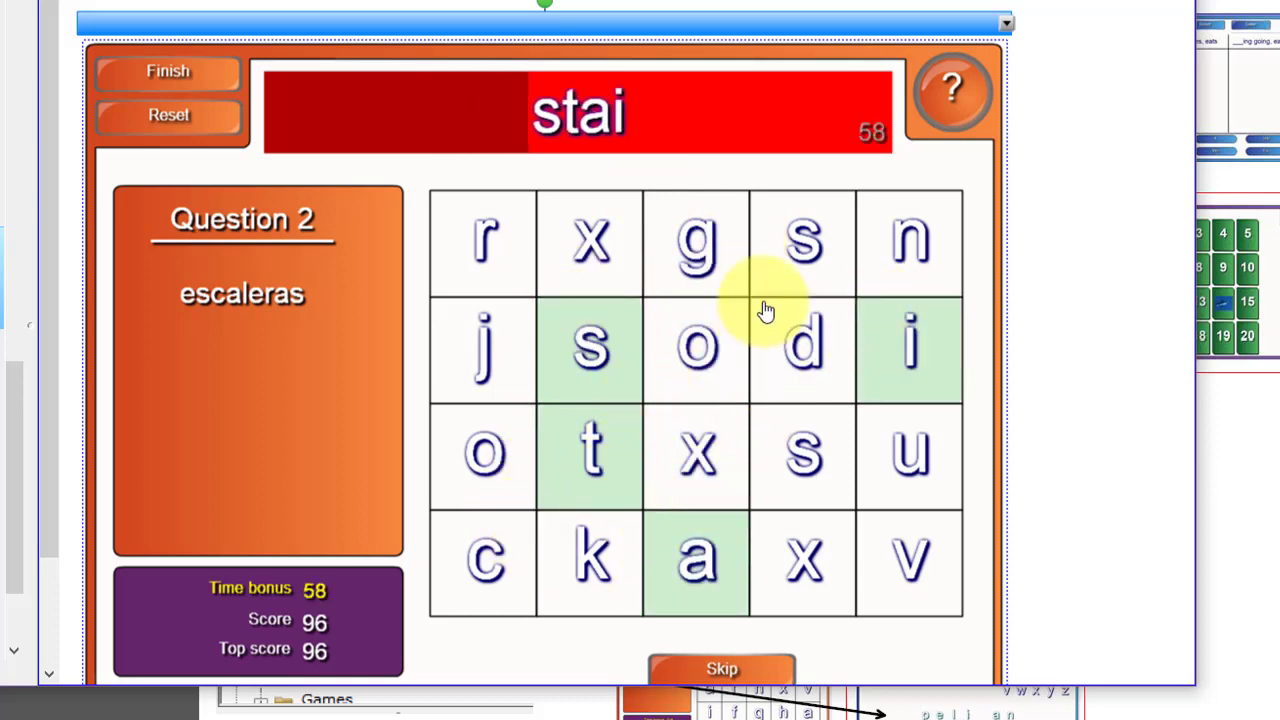
left_click(478, 250)
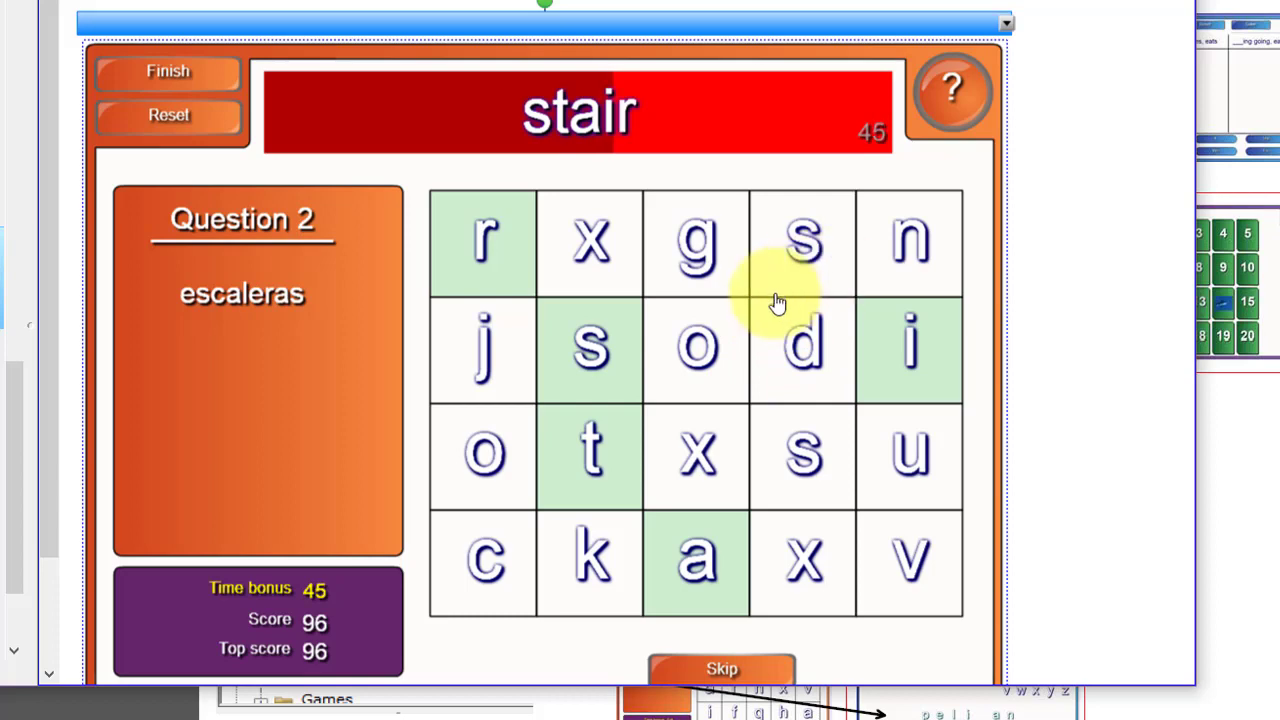
left_click(805, 240)
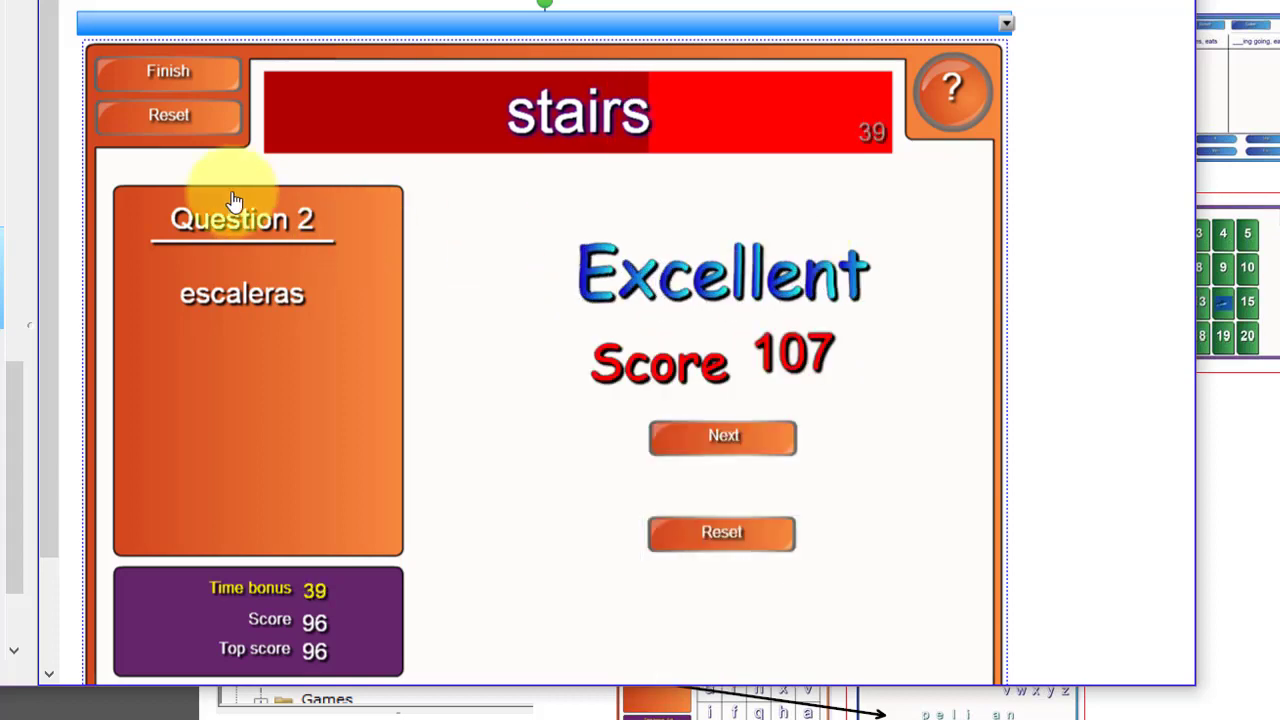
- Reset the word biz game, review its question and answer settings, and close them unchanged
left_click(170, 118)
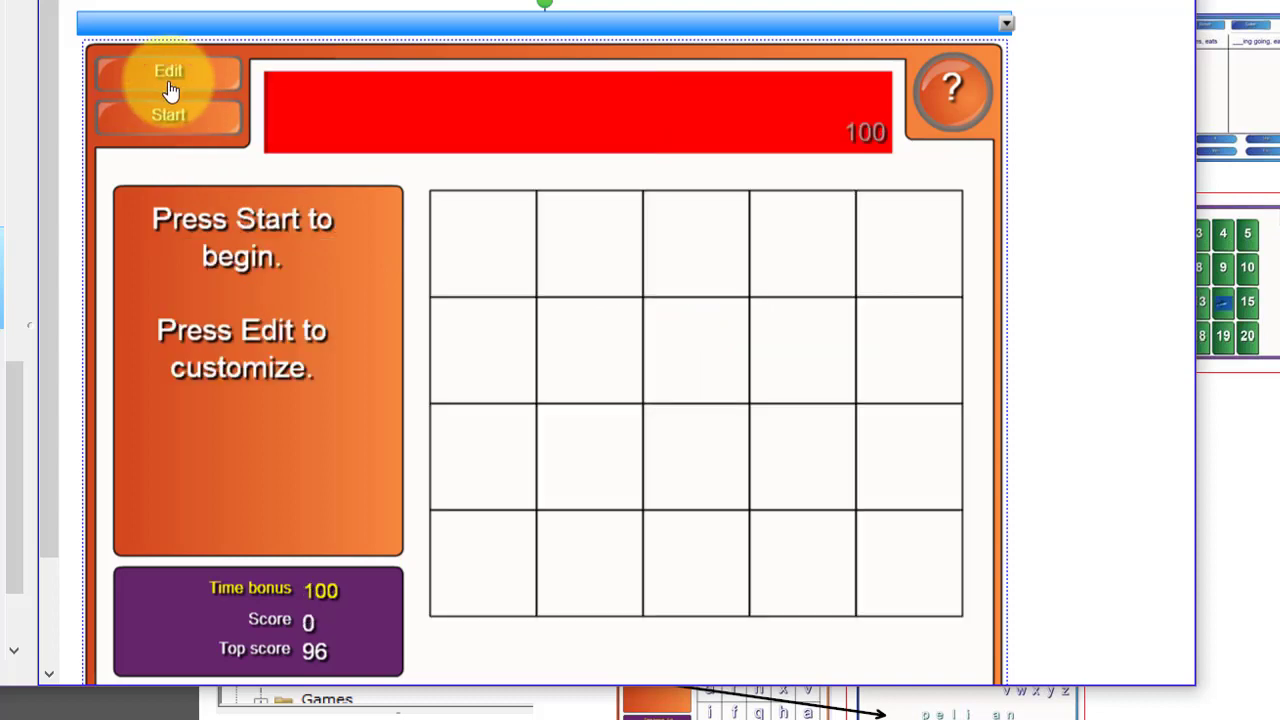
left_click(170, 74)
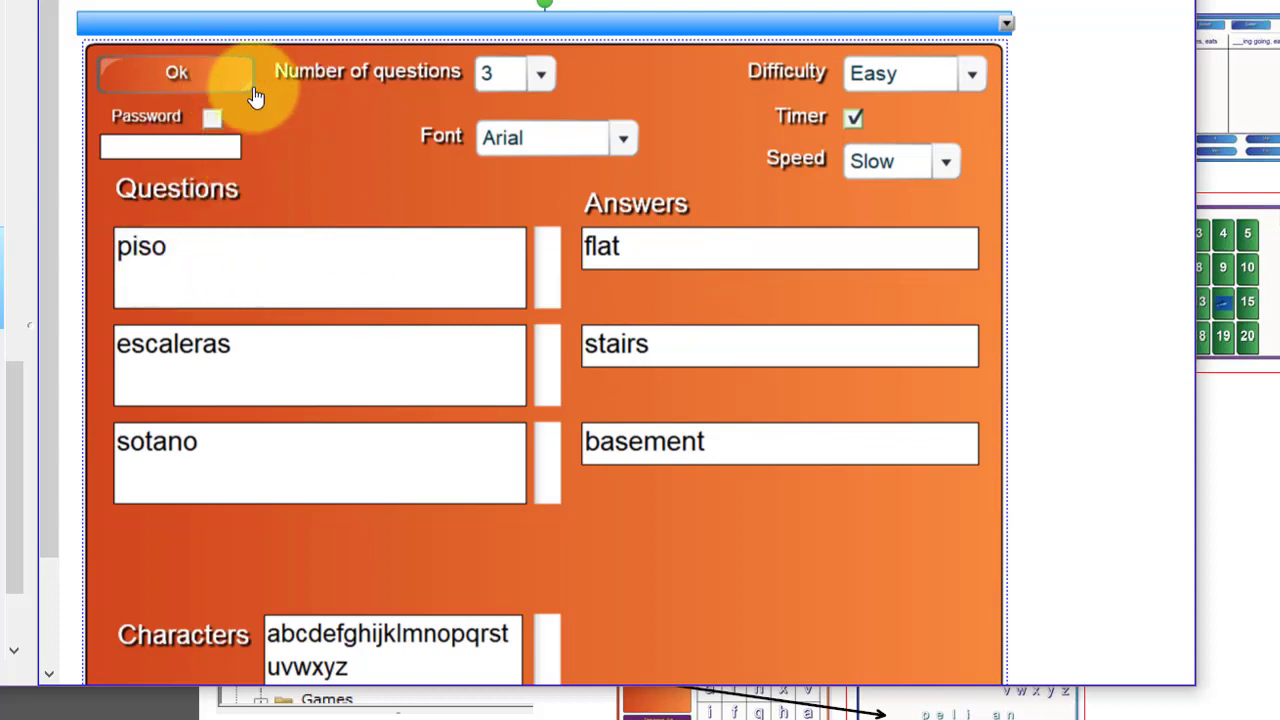
left_click(172, 75)
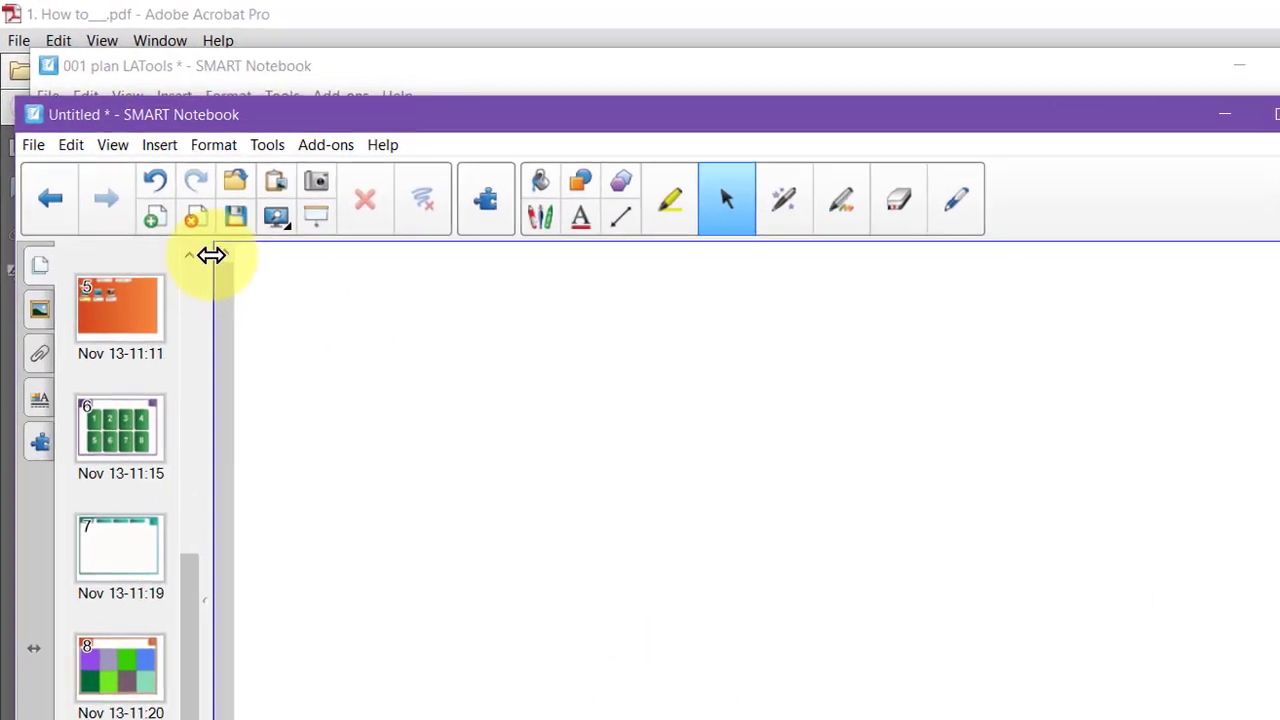
- In the Untitled notebook, open the Word biz folder of the Gallery
left_click(44, 325)
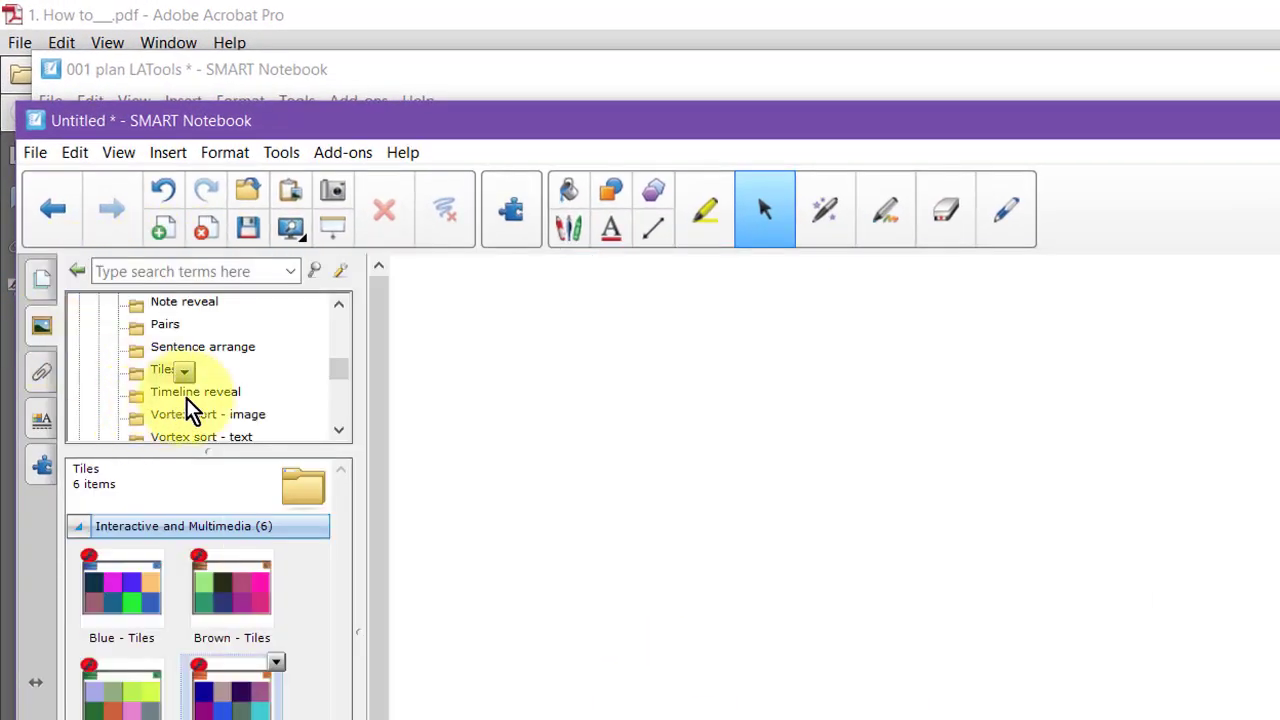
scroll(248, 396, "down", 1)
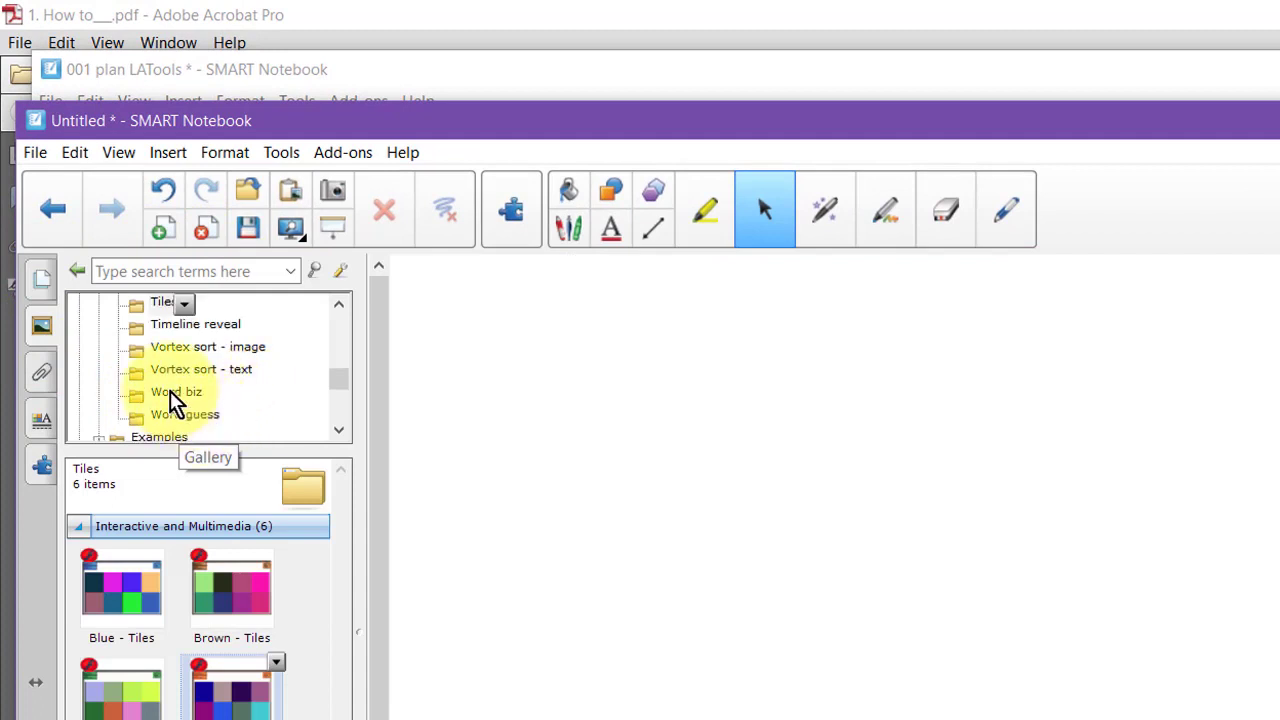
left_click(170, 394)
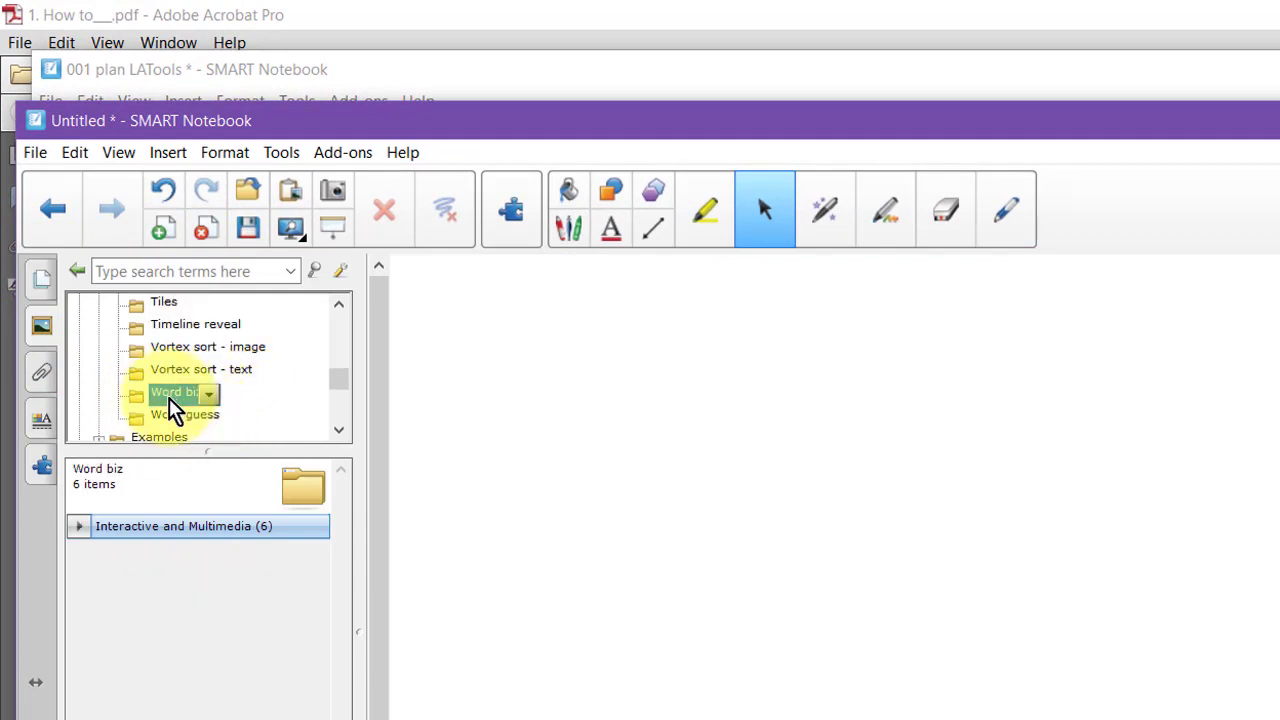
- Add the Brown Word biz activity to the page and enter the question piso with the answer flat
left_click(78, 526)
left_click(226, 606)
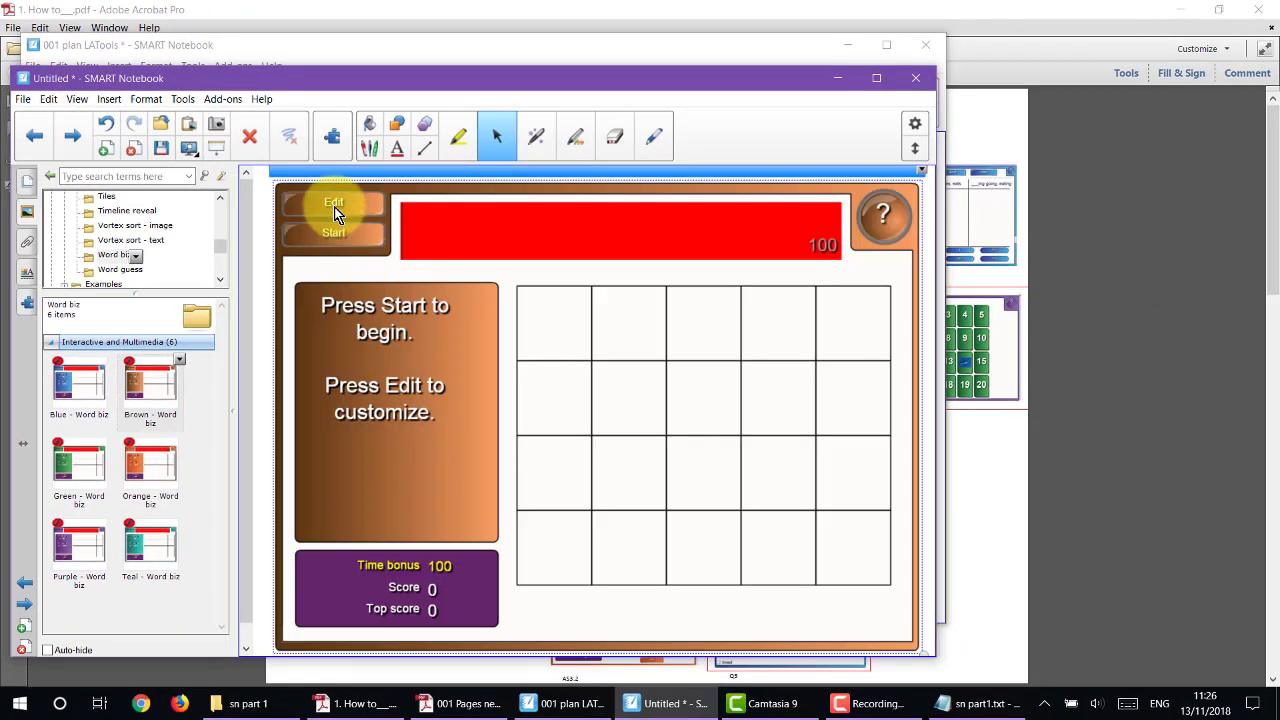
left_click(334, 207)
left_click(470, 338)
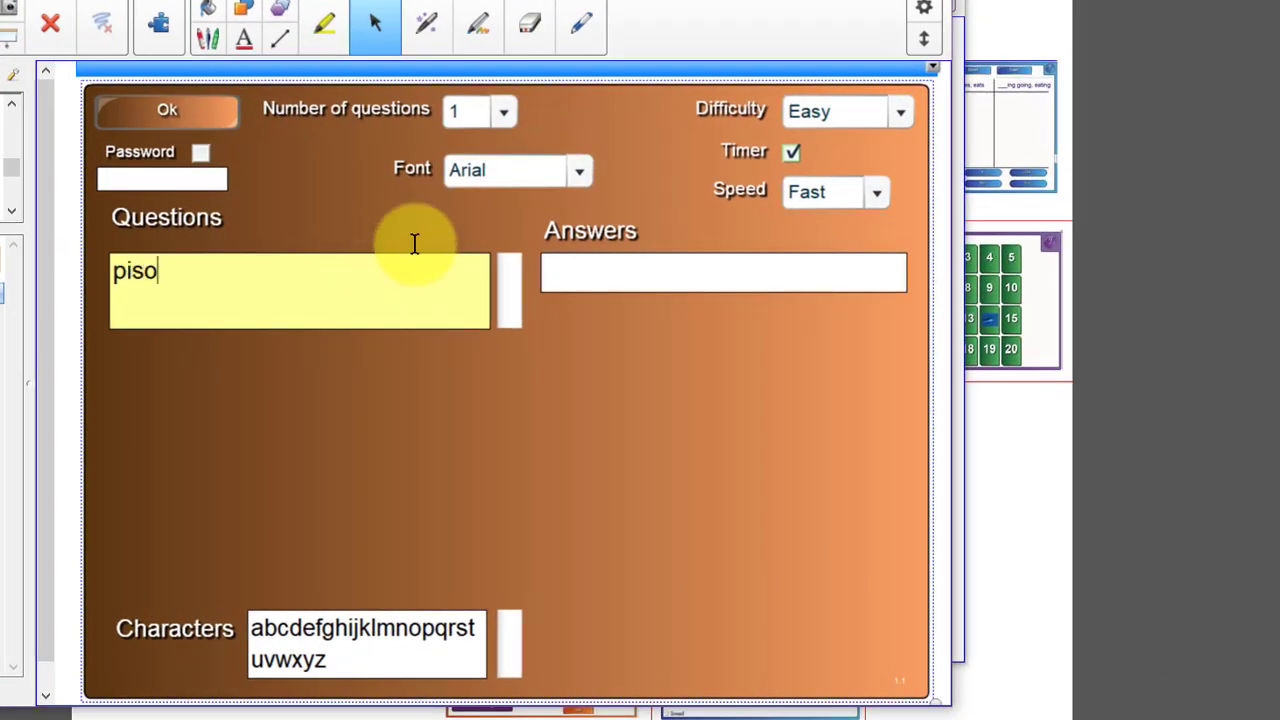
left_click(669, 285)
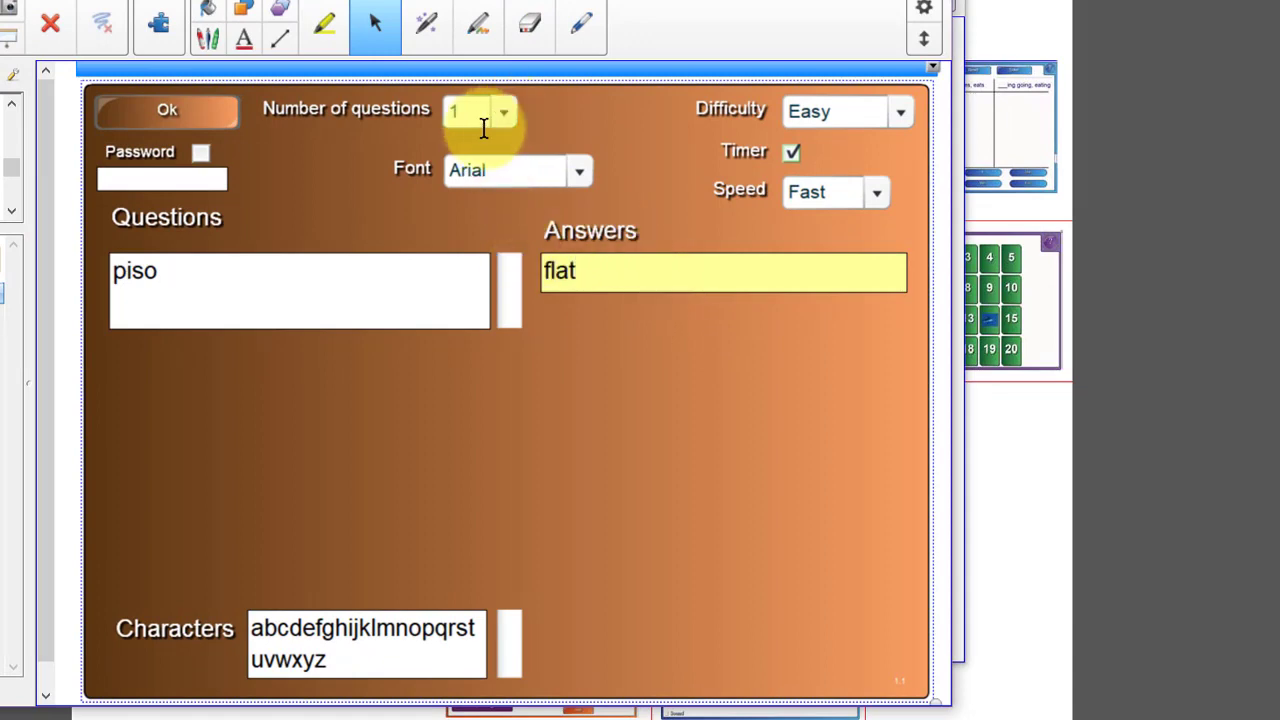
left_click(163, 112)
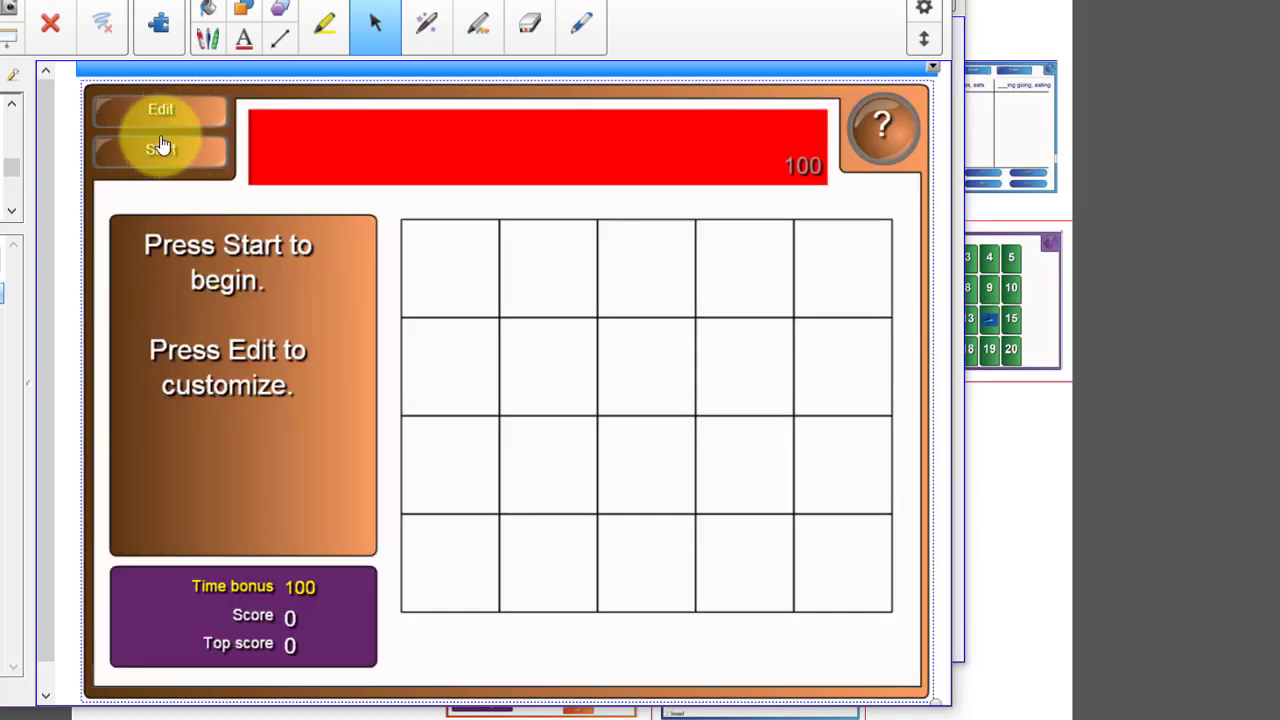
- Play the new word biz game by spelling flat in the letter grid, and reset it
left_click(160, 155)
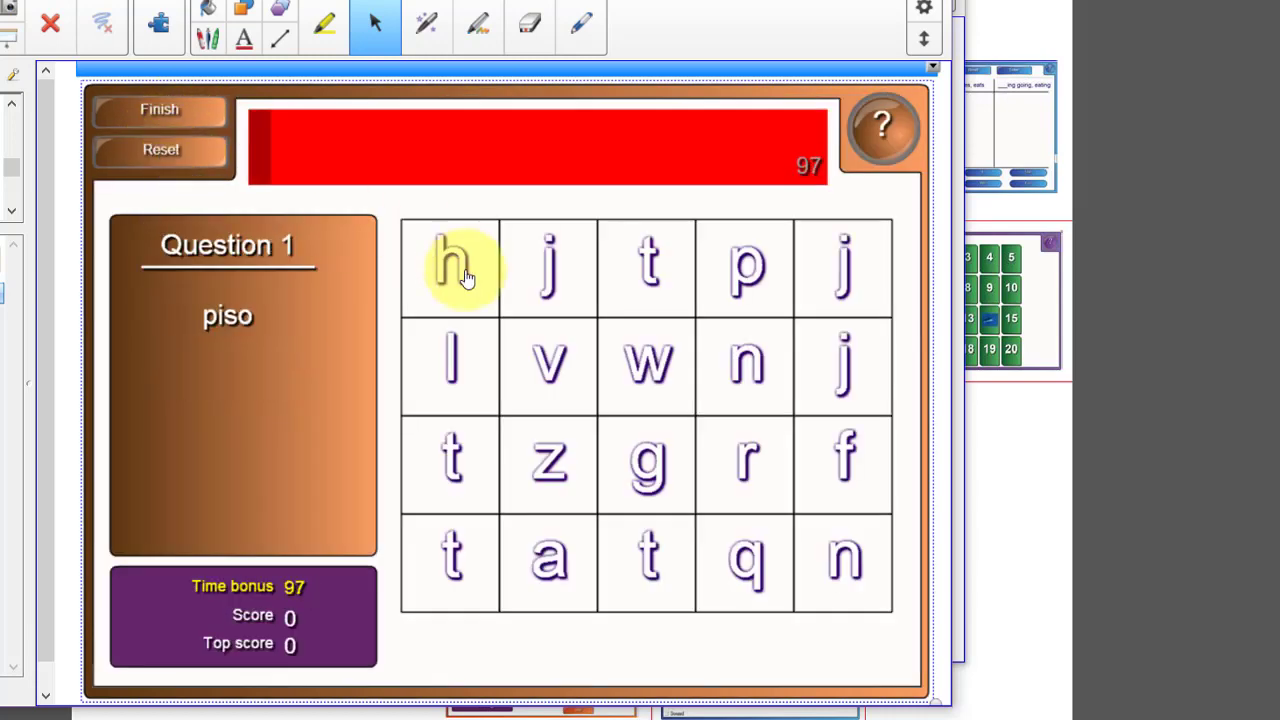
left_click(838, 477)
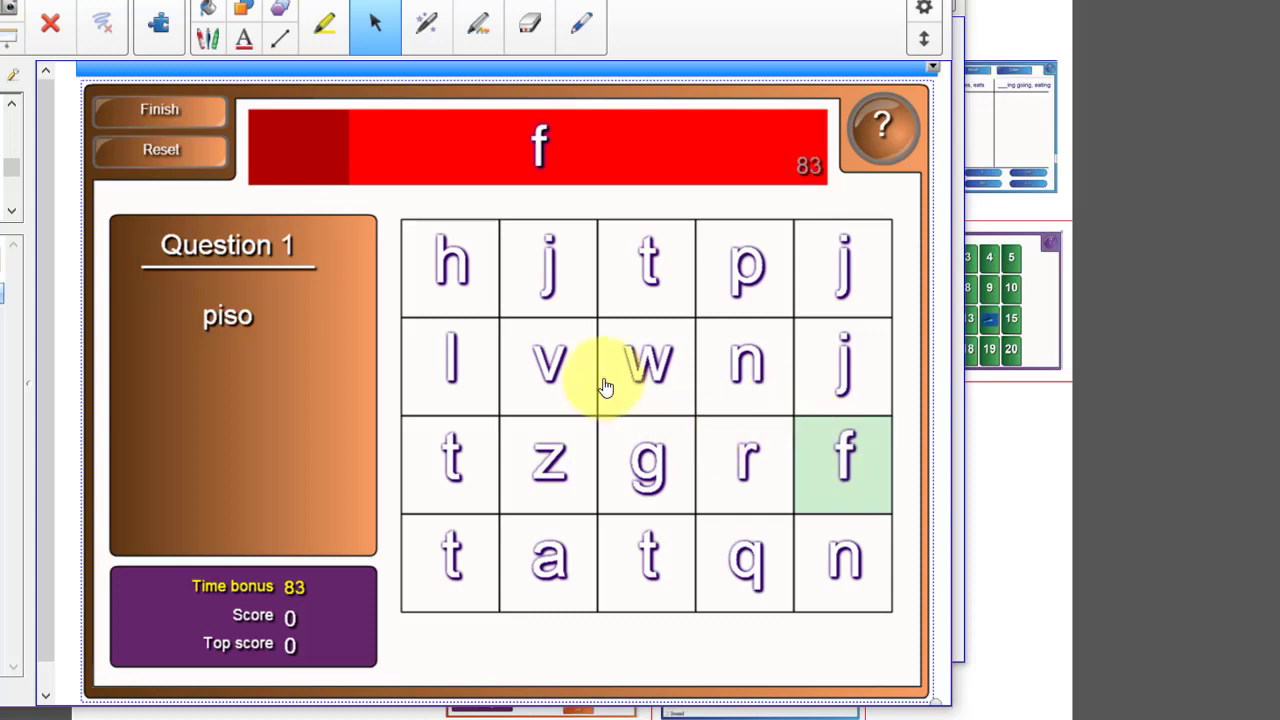
left_click(455, 357)
left_click(548, 565)
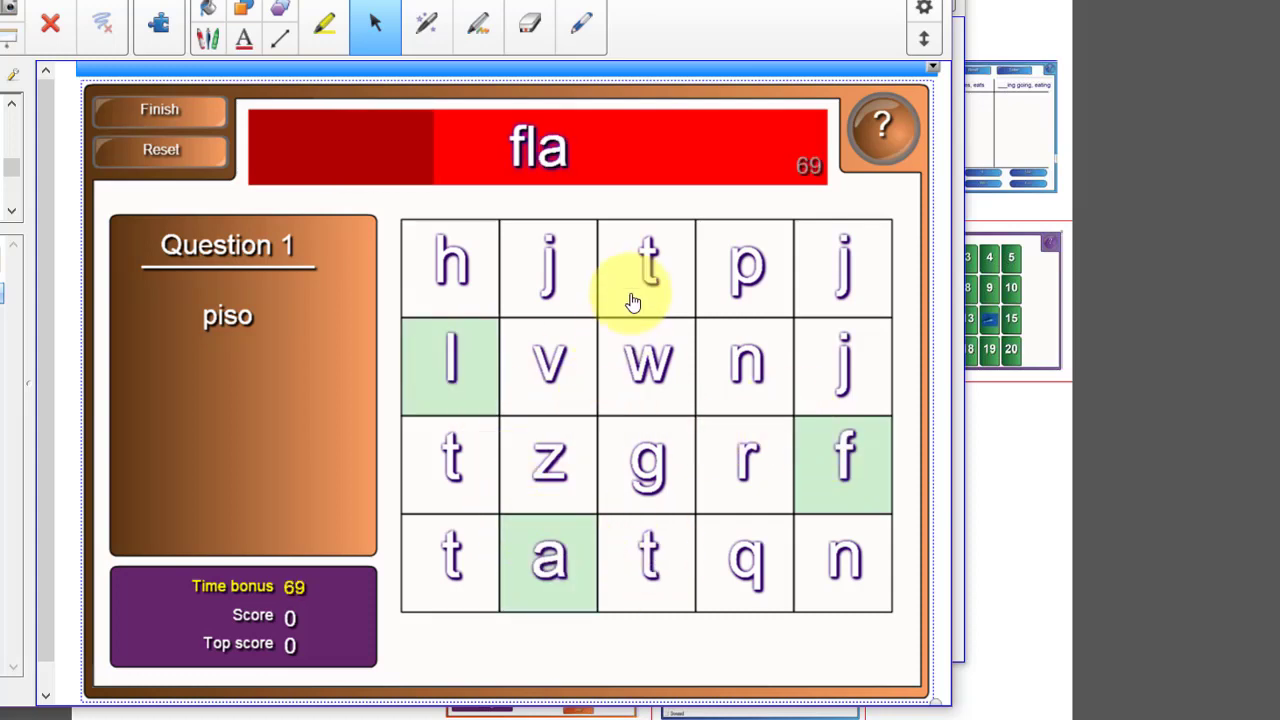
left_click(632, 268)
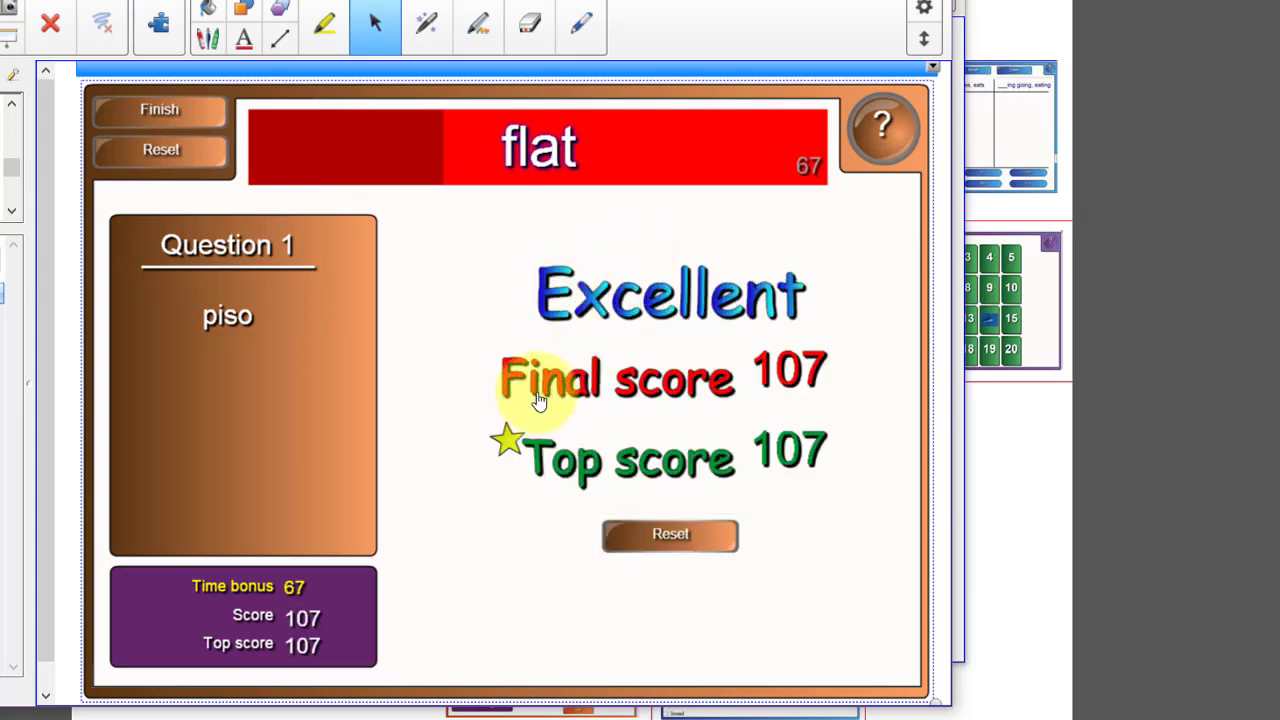
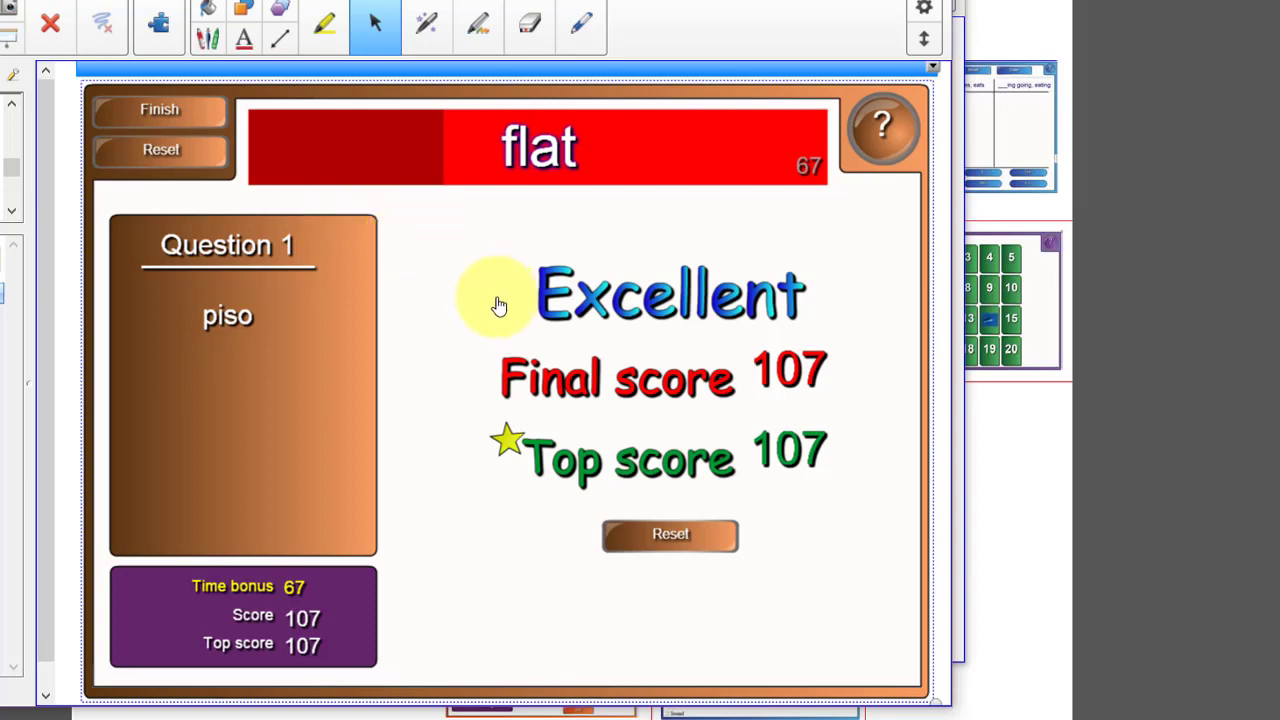
left_click(163, 150)
- Switch to the How to PDF in Adobe Acrobat and draw a check mark beside Word biz
key("alt+Tab")
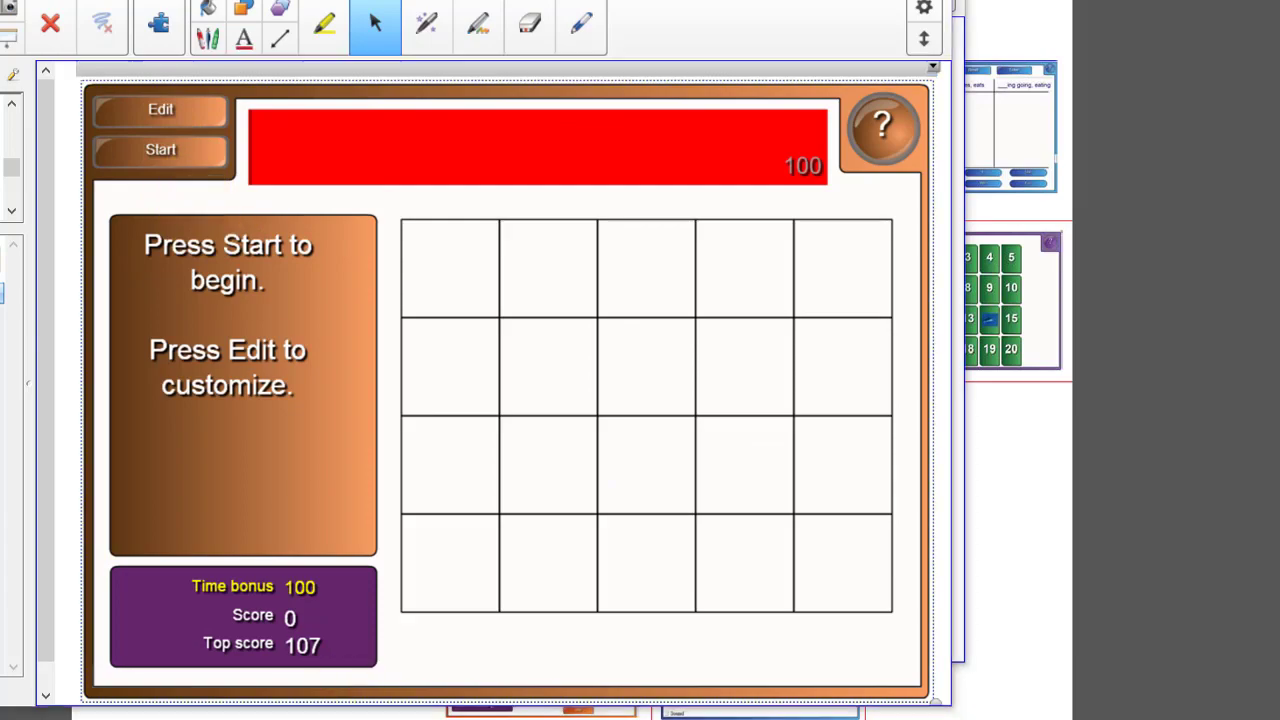
key("alt+Tab")
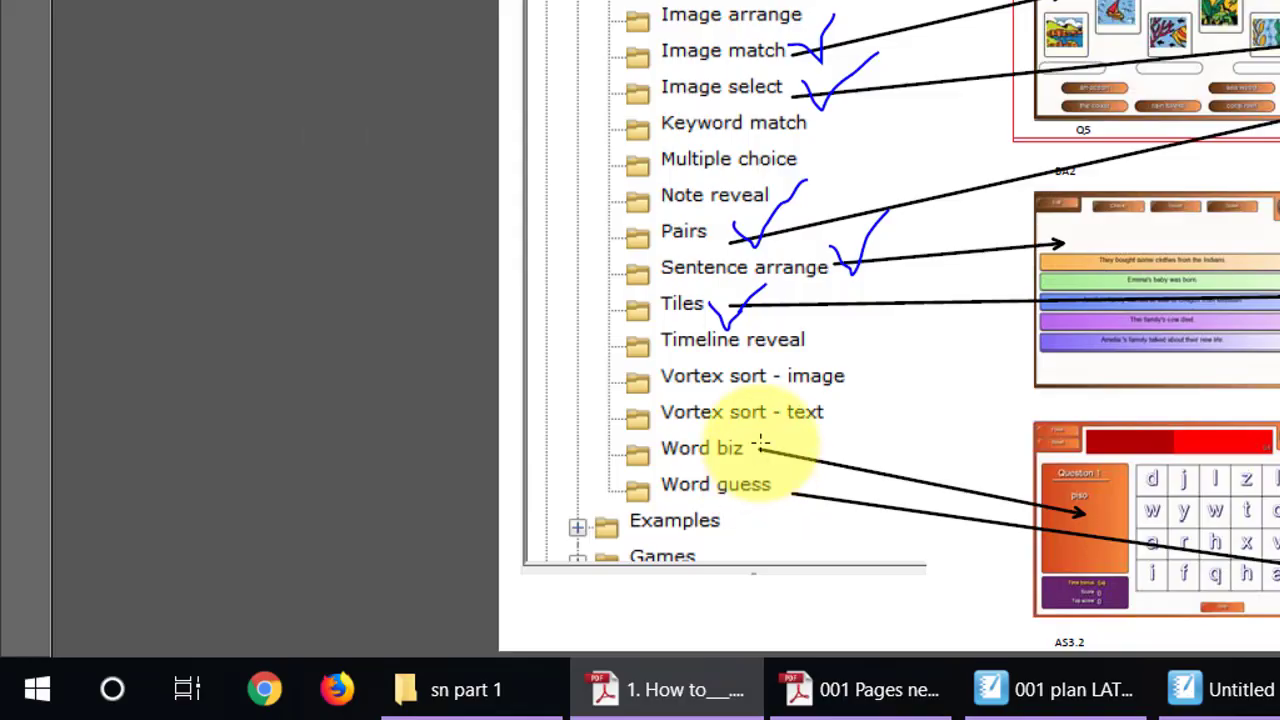
left_click_drag(768, 448, 848, 420)
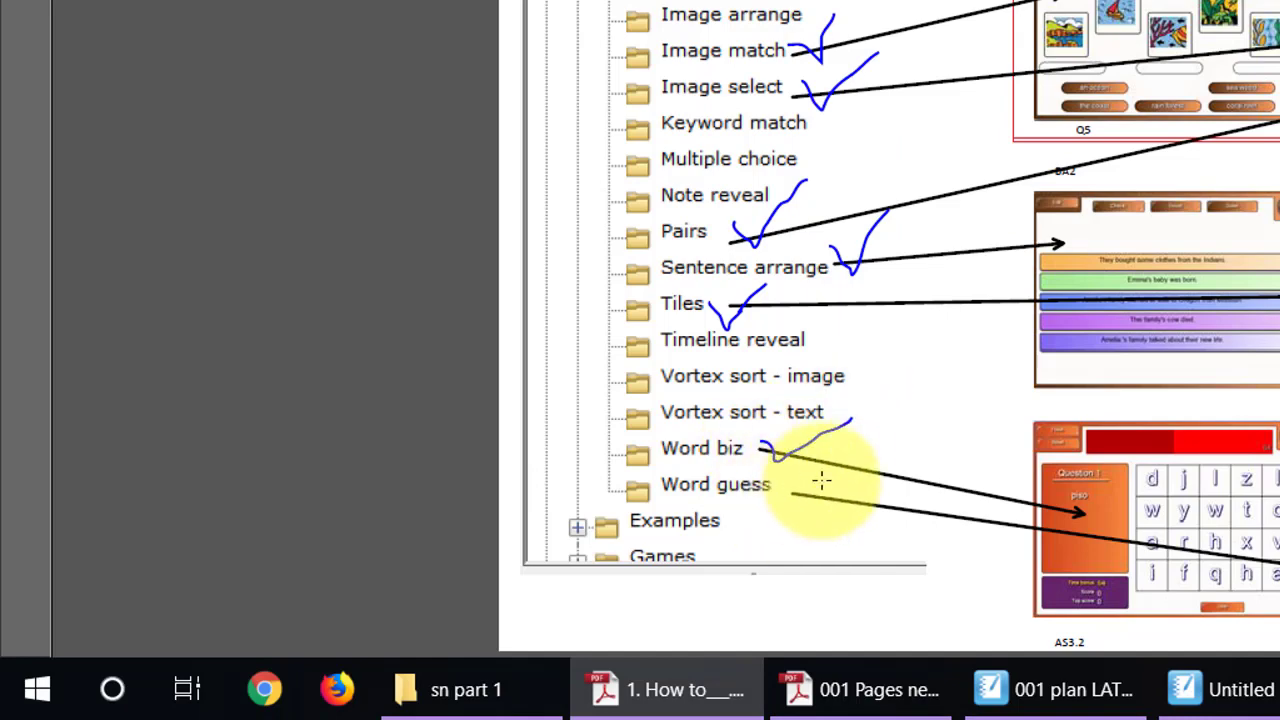
- Switch to the 001 plan LATools notebook, open page 12 with the word guess game, and view its word list
left_click(1060, 690)
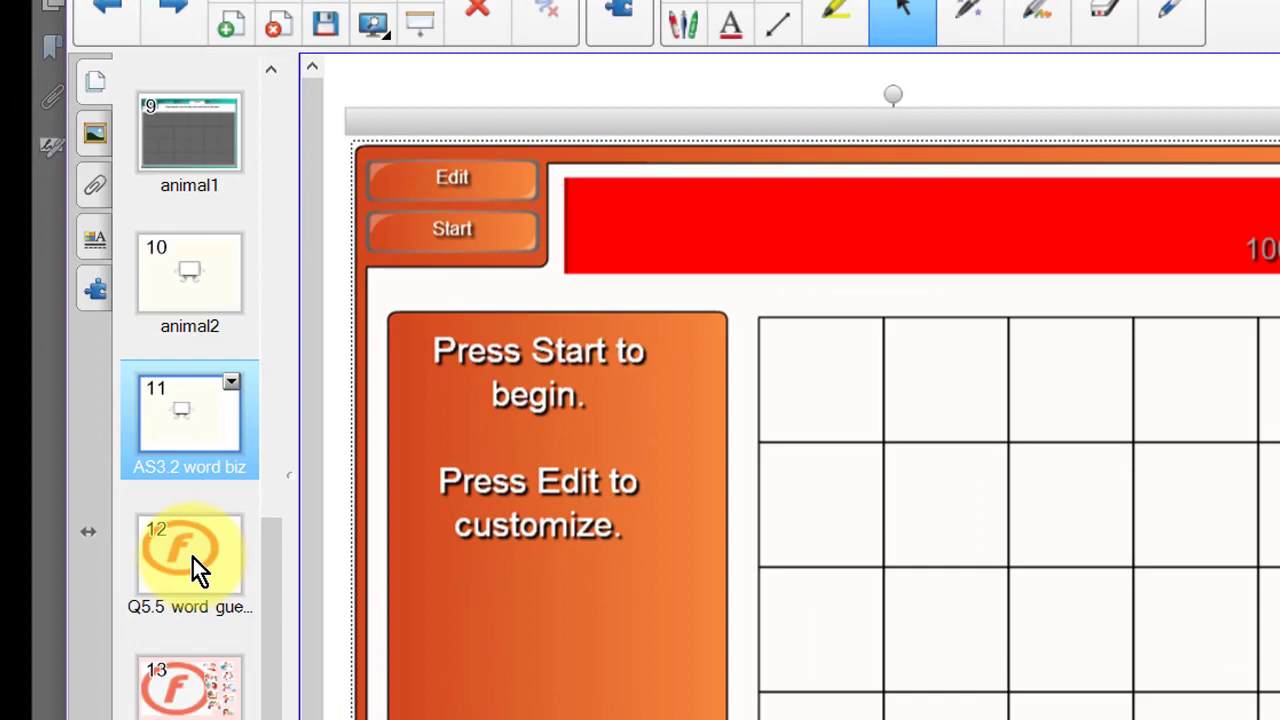
left_click(195, 376)
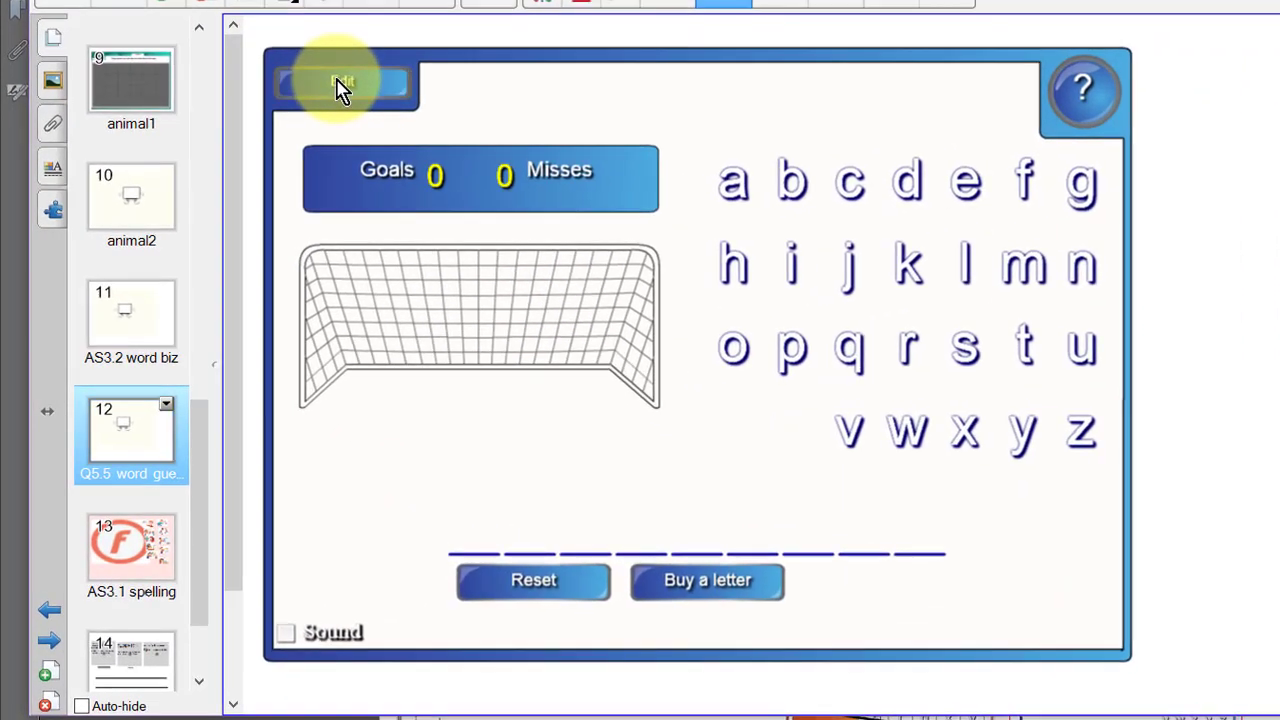
left_click(305, 116)
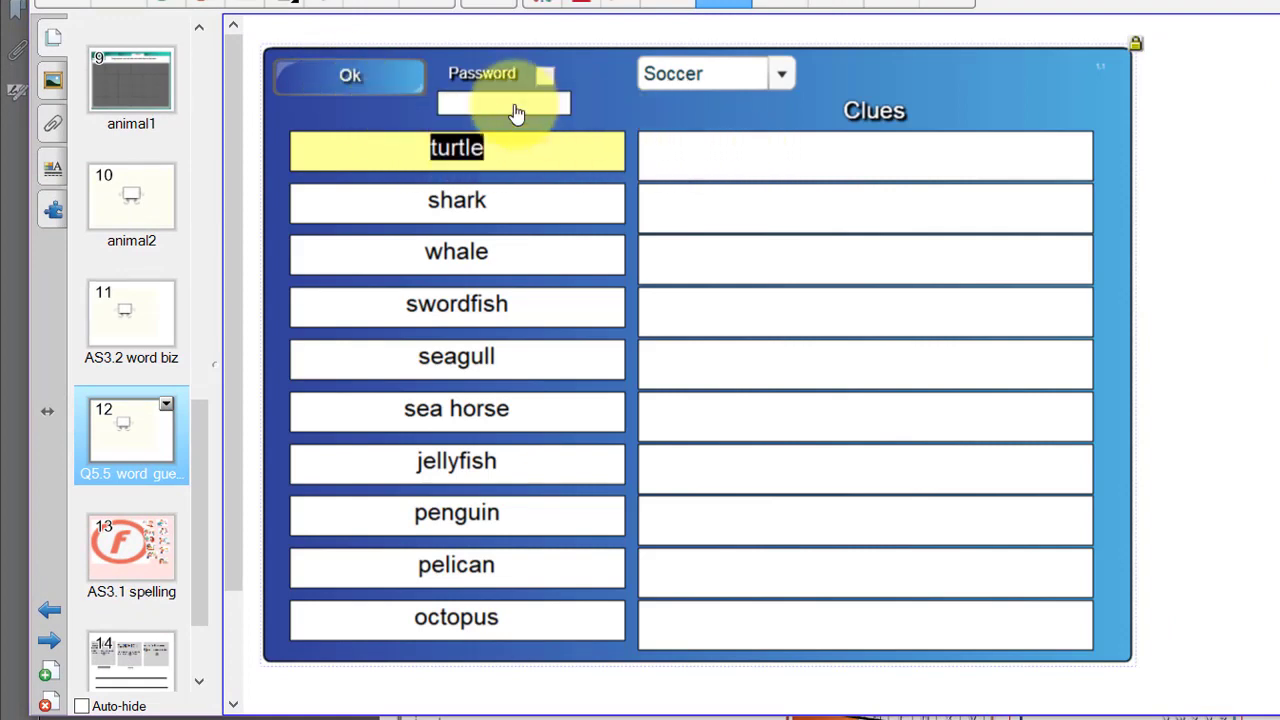
left_click(338, 80)
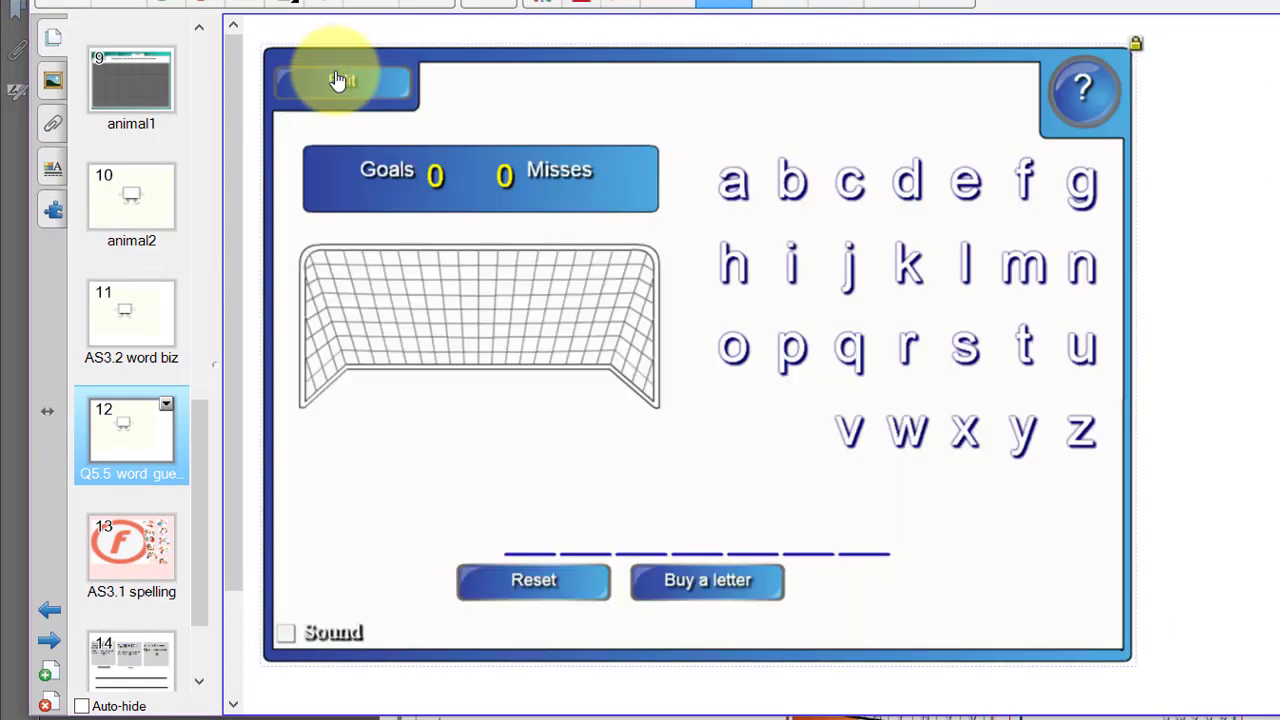
- Review the game types offered in the word guess settings and keep Soccer selected
left_click(338, 80)
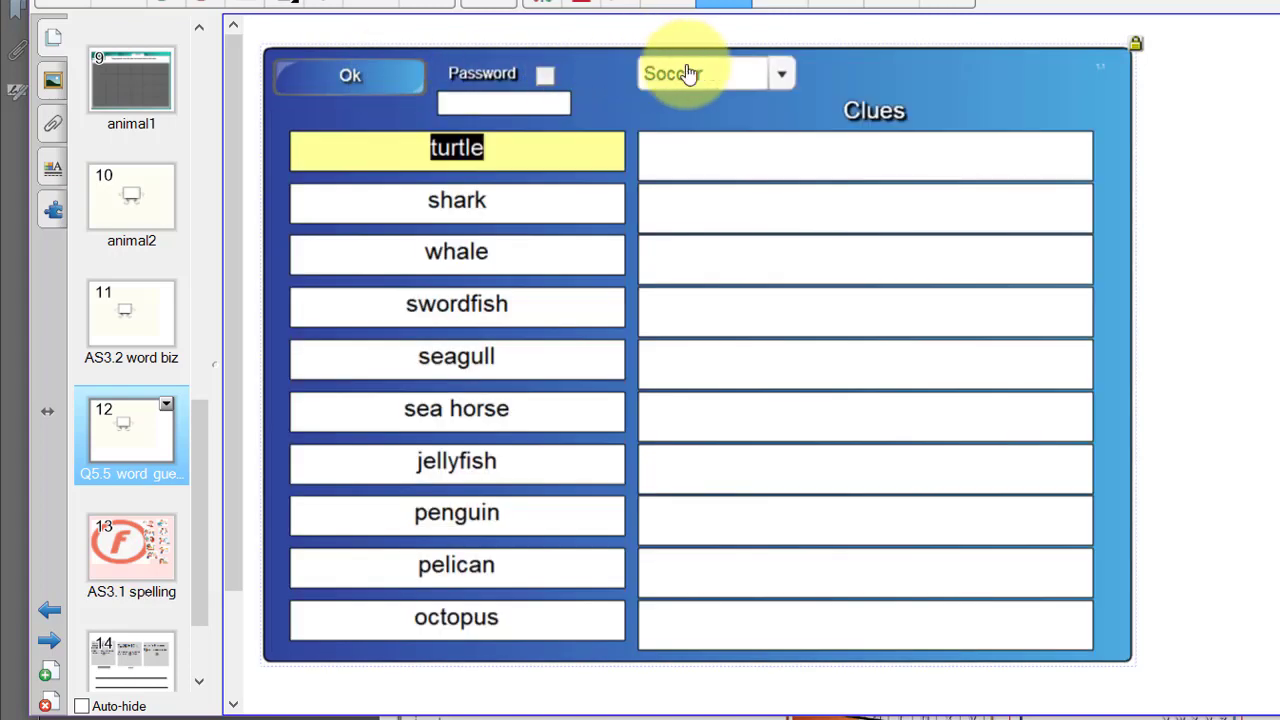
left_click(778, 77)
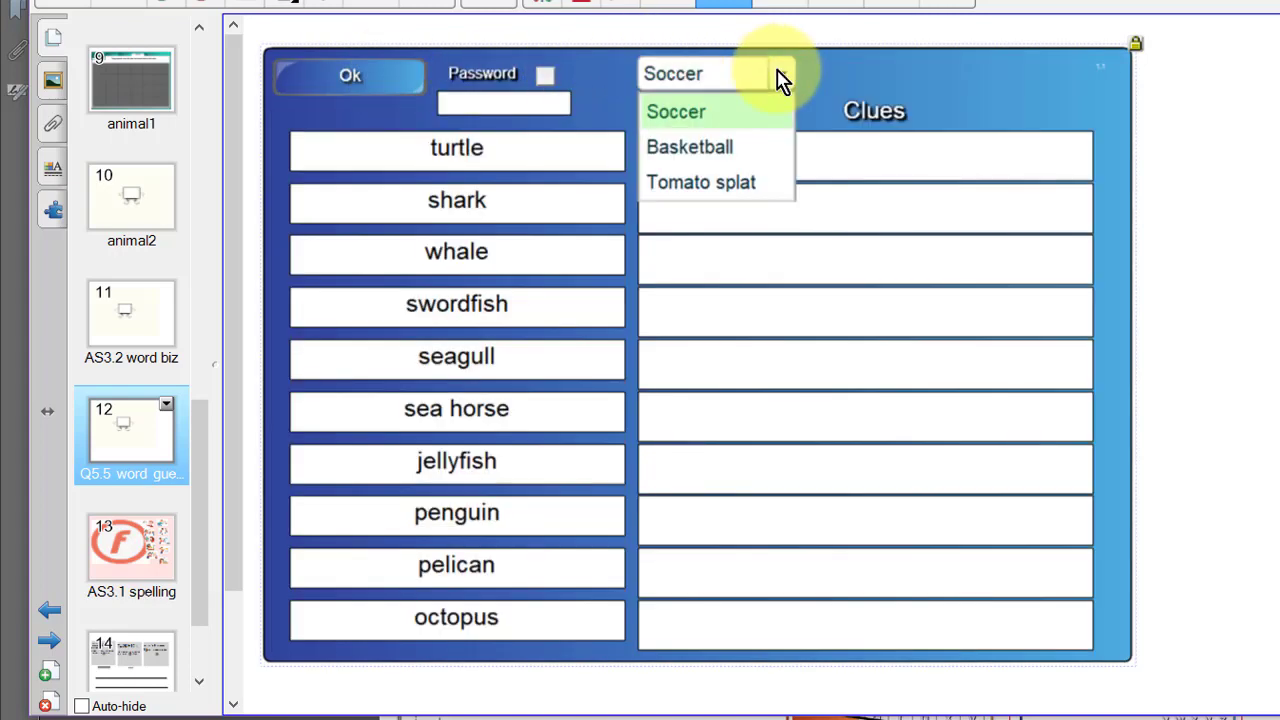
left_click(677, 111)
left_click(360, 86)
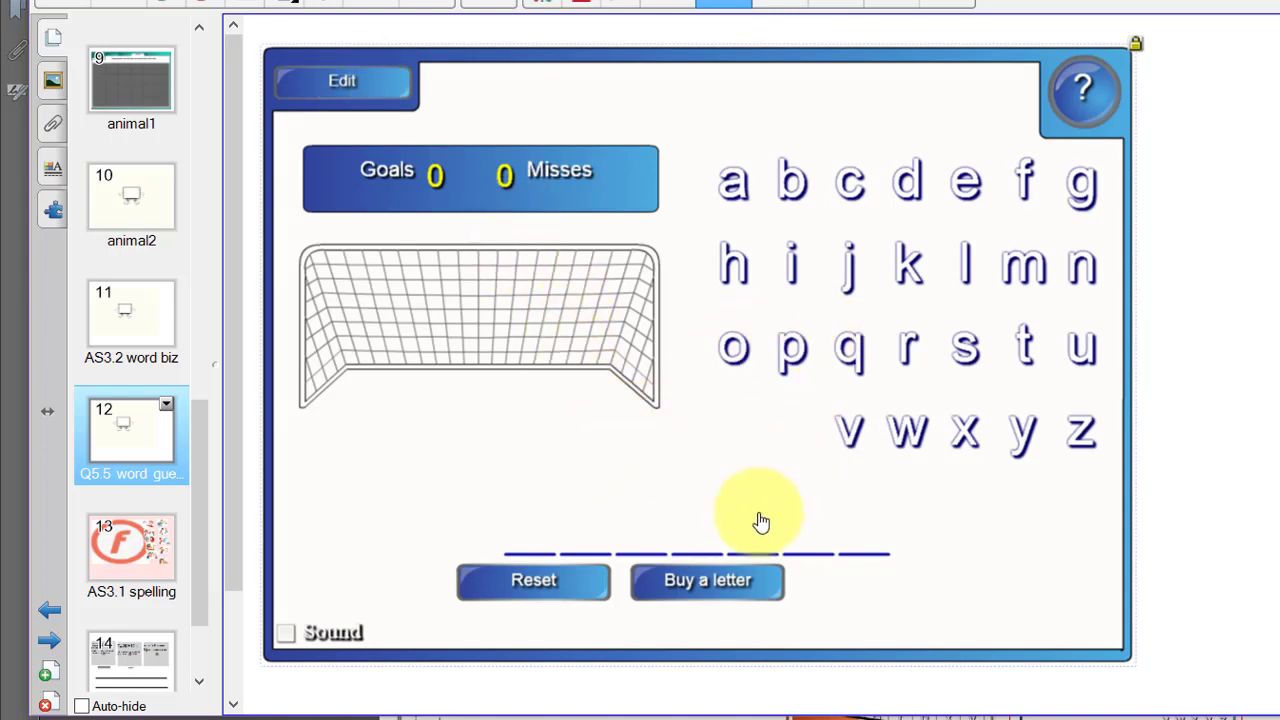
- Solve the Soccer word guess as seagull by guessing letters such as o, a, c, e, r, s and u and buying letters
left_click(733, 347)
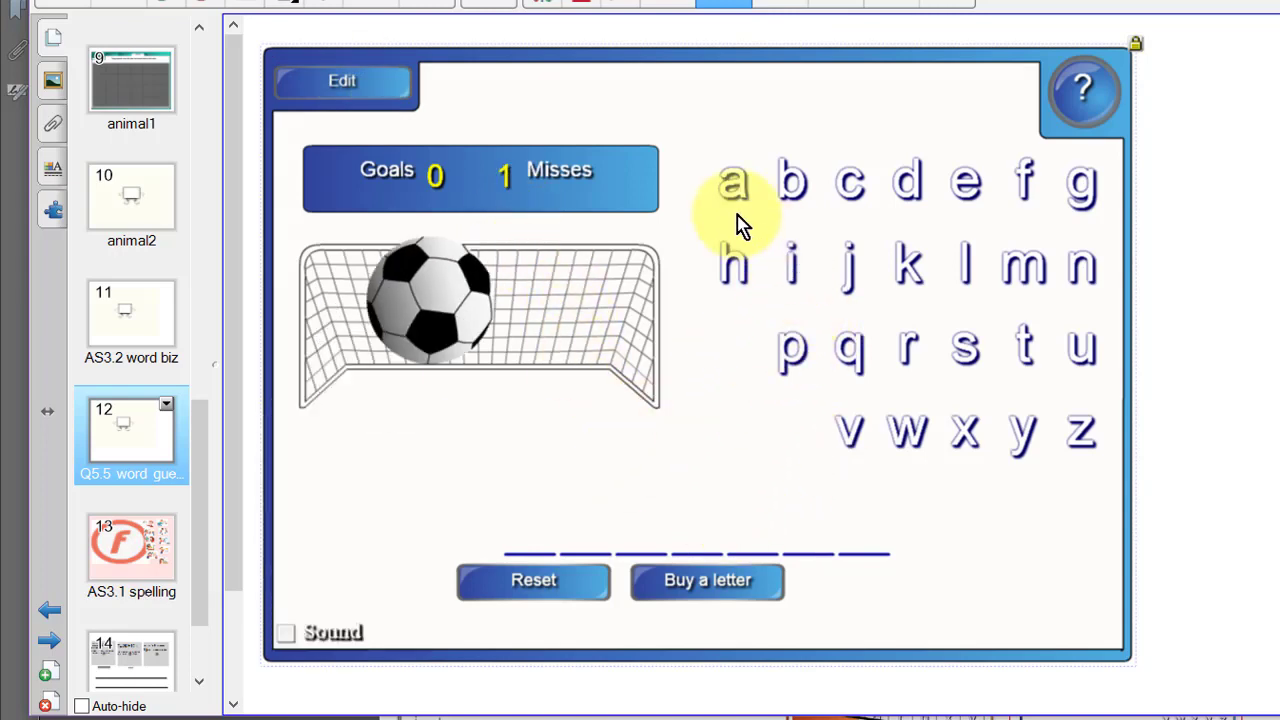
left_click(731, 190)
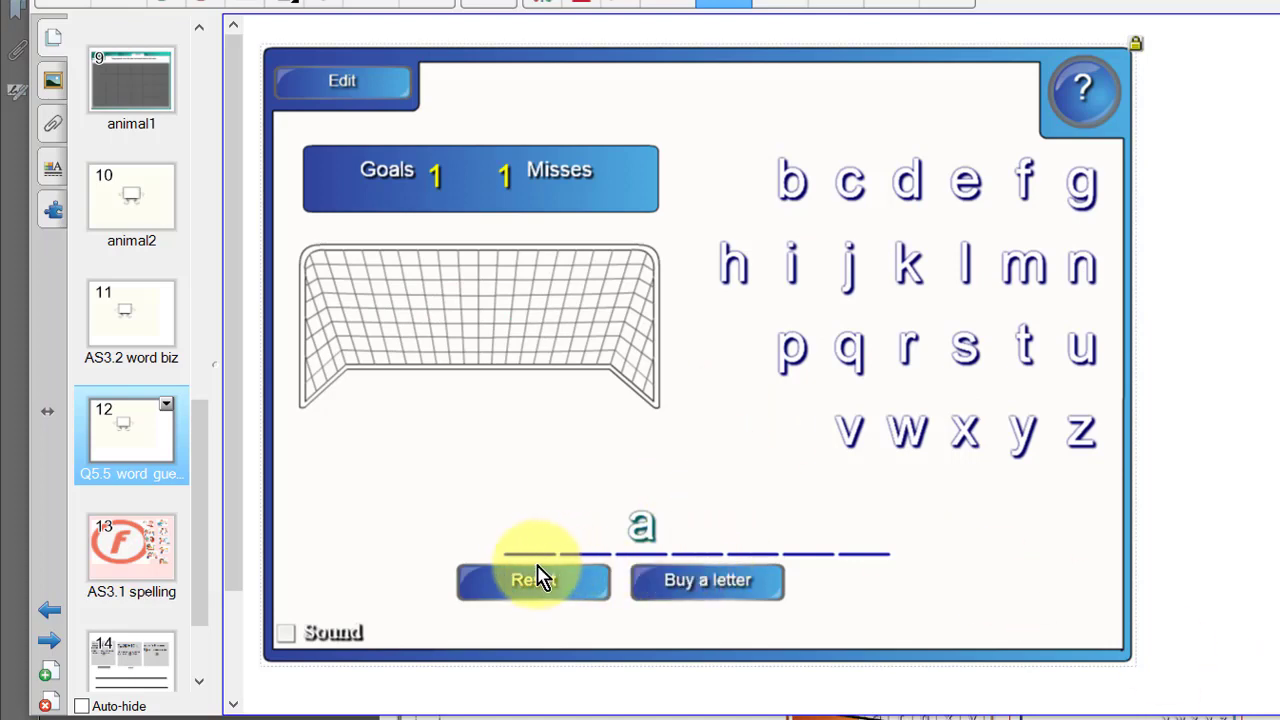
left_click(852, 190)
left_click(964, 191)
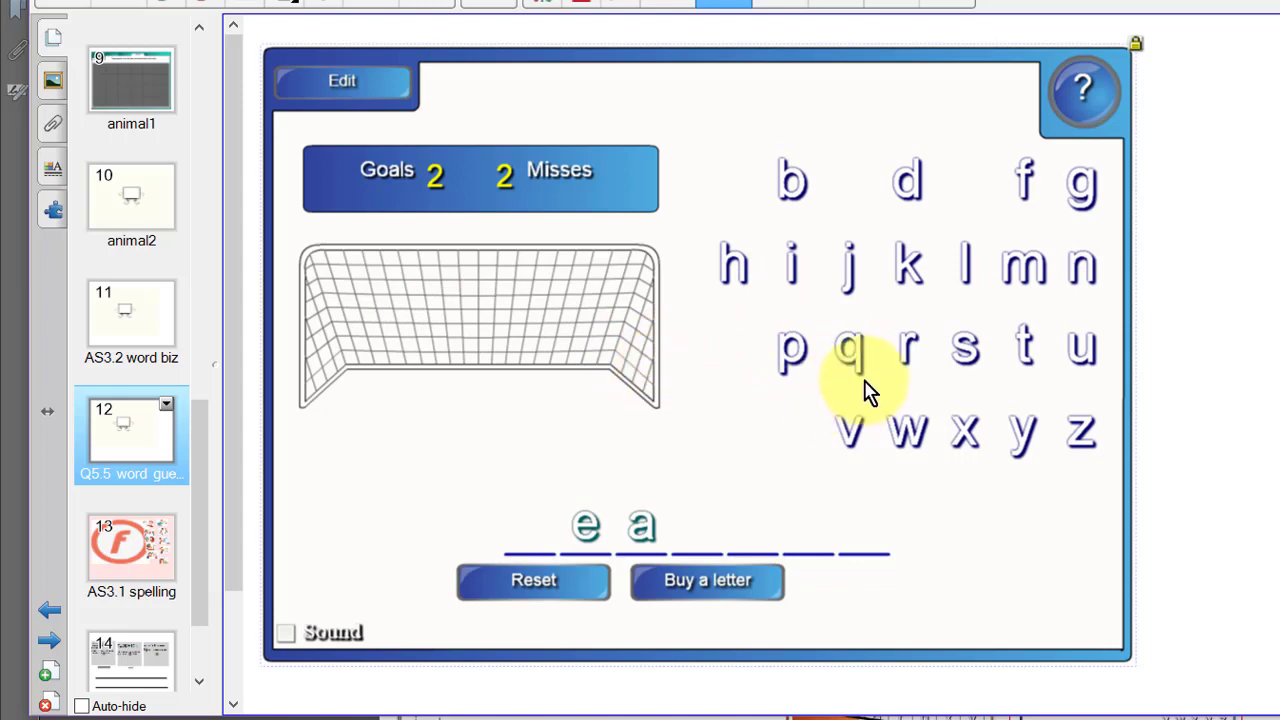
left_click(907, 347)
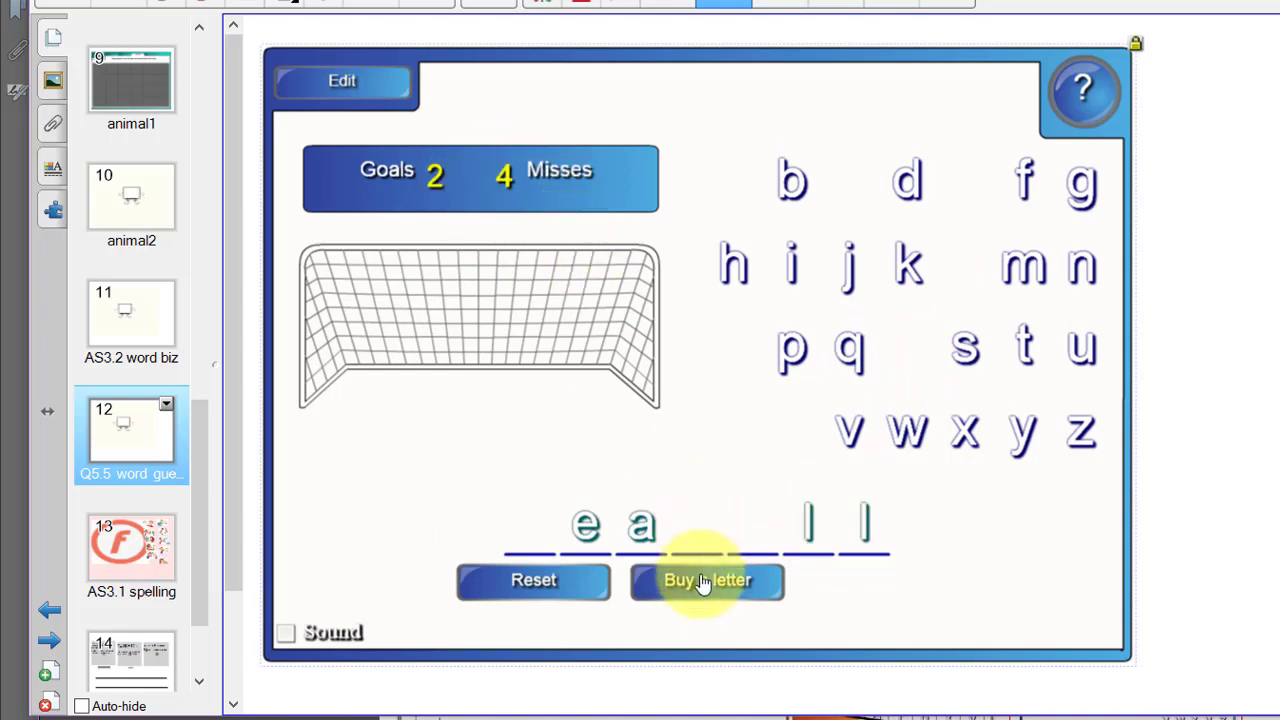
left_click(975, 355)
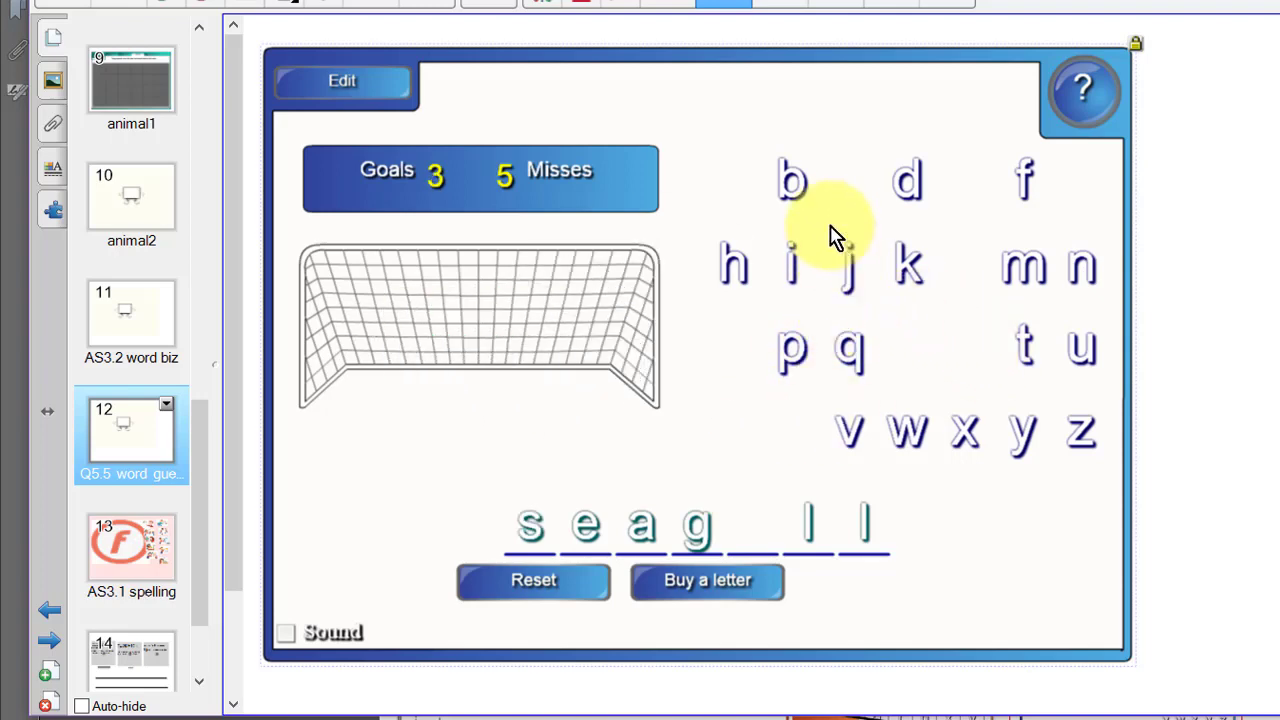
left_click(1070, 365)
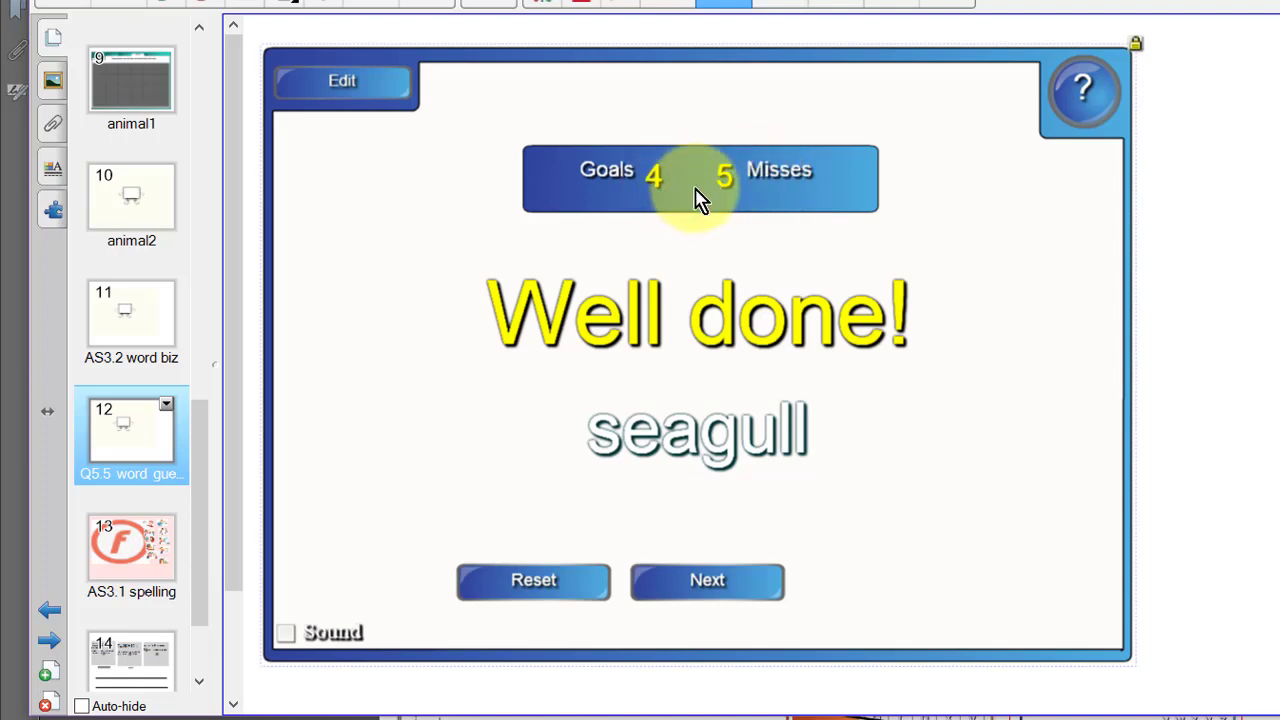
- Change the word guess game type to Basketball and apply the settings
left_click(343, 84)
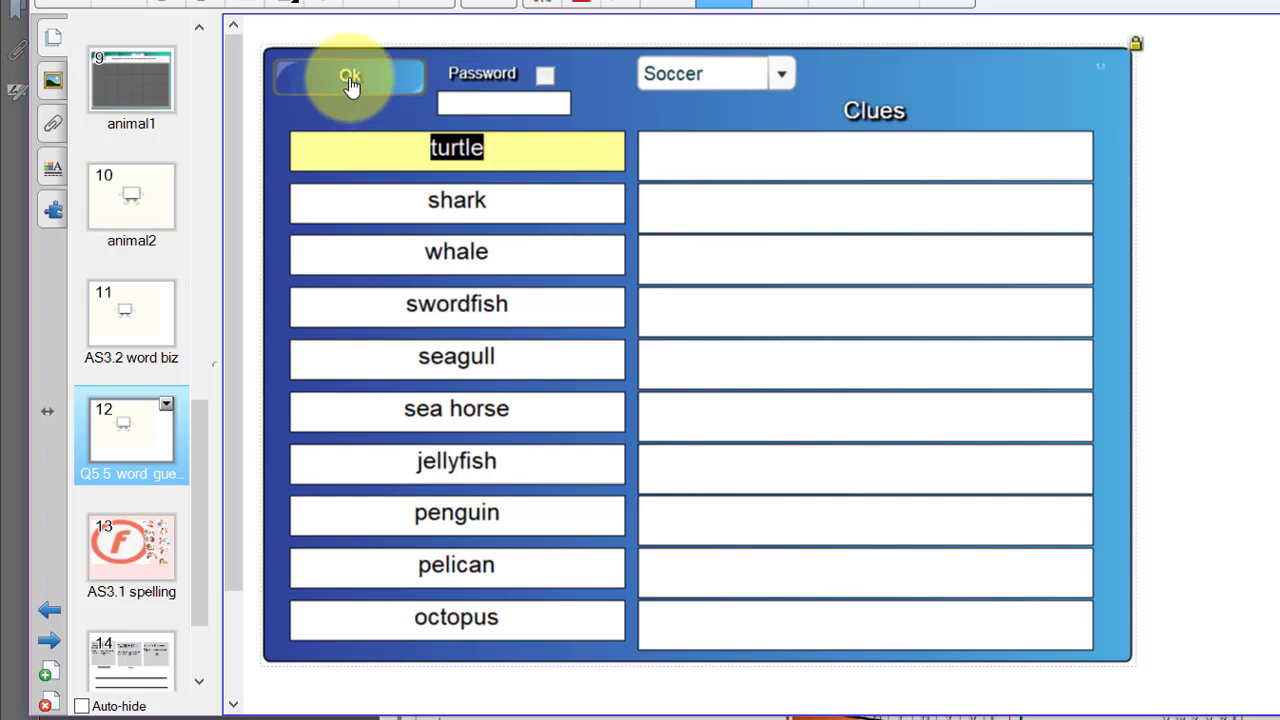
left_click(349, 80)
left_click(349, 84)
left_click(781, 75)
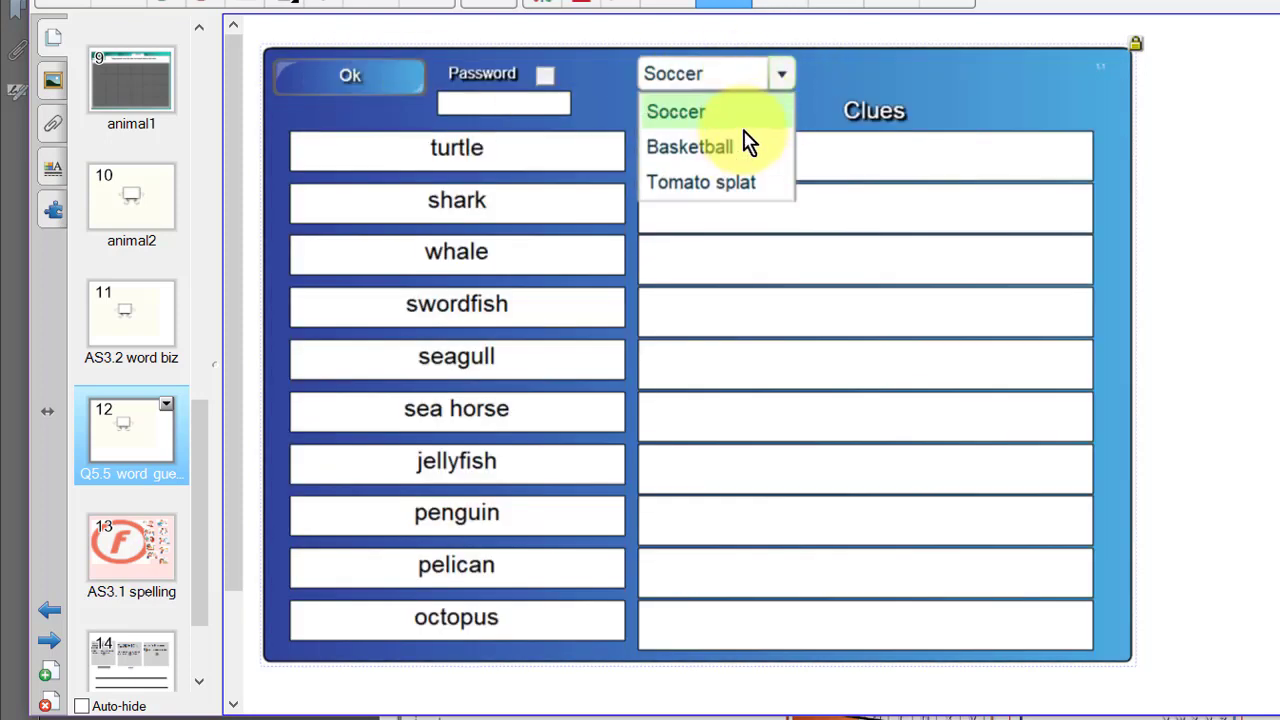
left_click(733, 152)
left_click(340, 86)
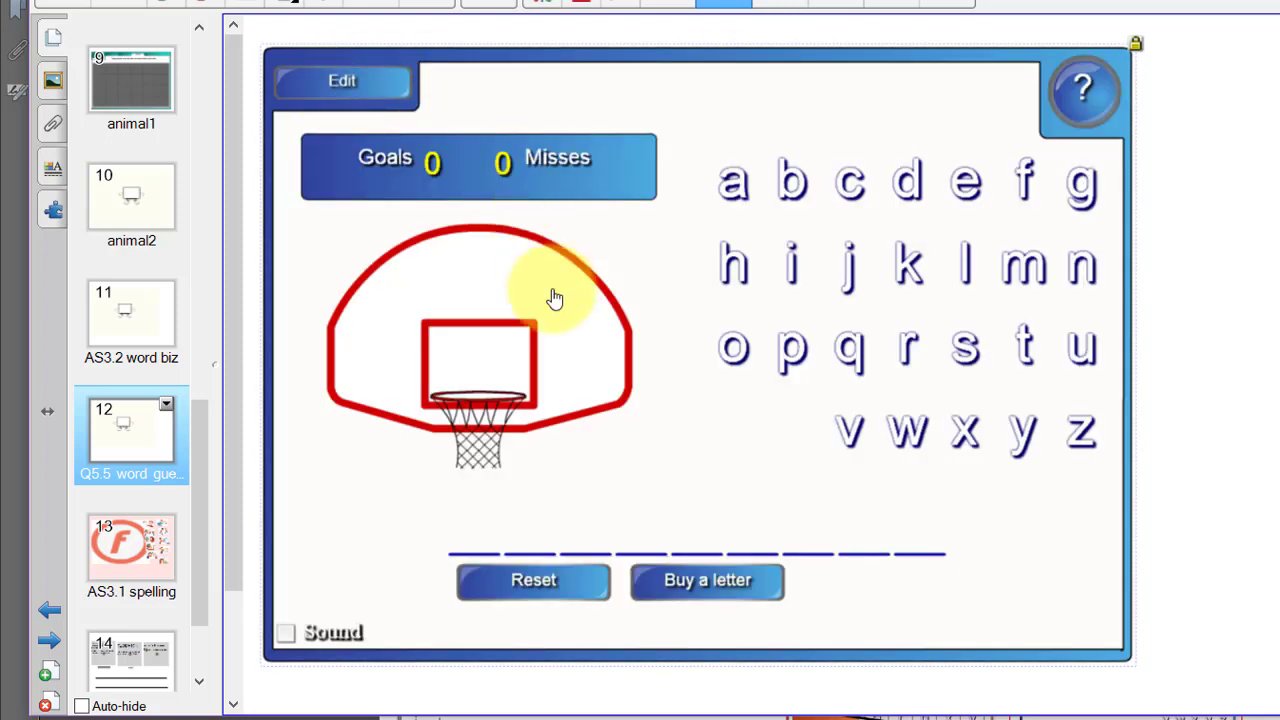
- Test the Basketball game by buying letters and guessing i and e
left_click(697, 589)
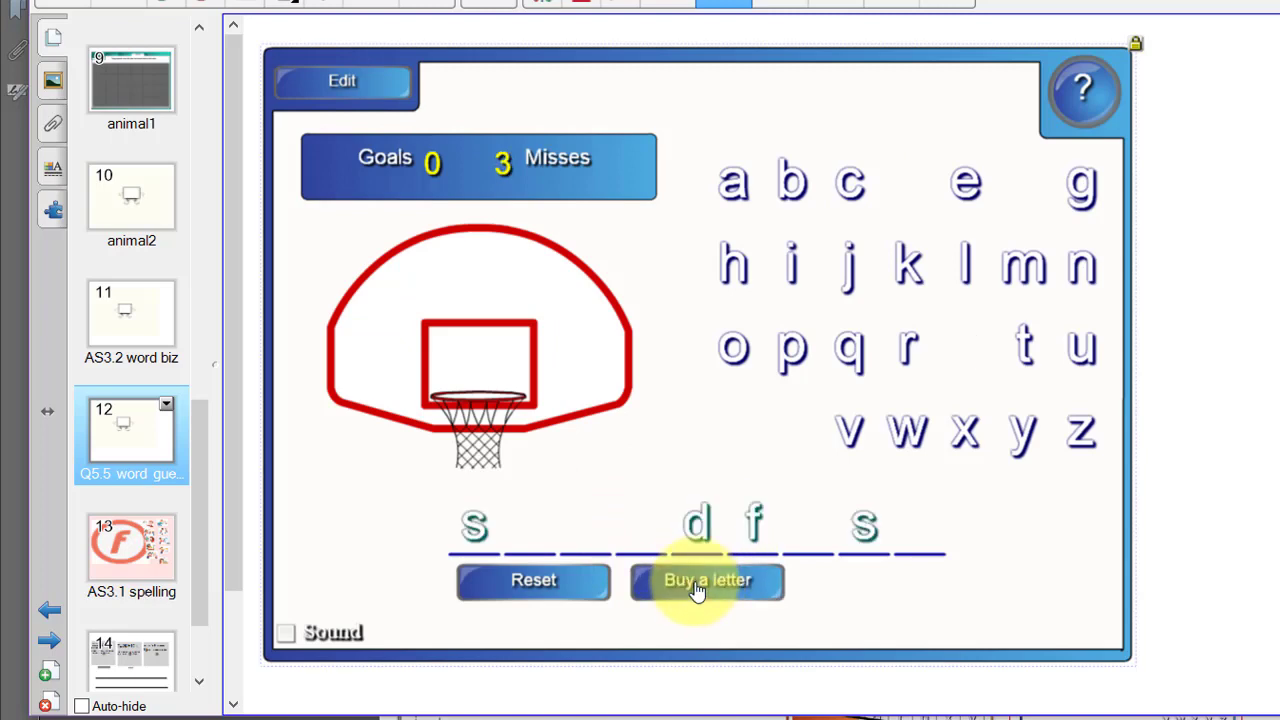
left_click(791, 262)
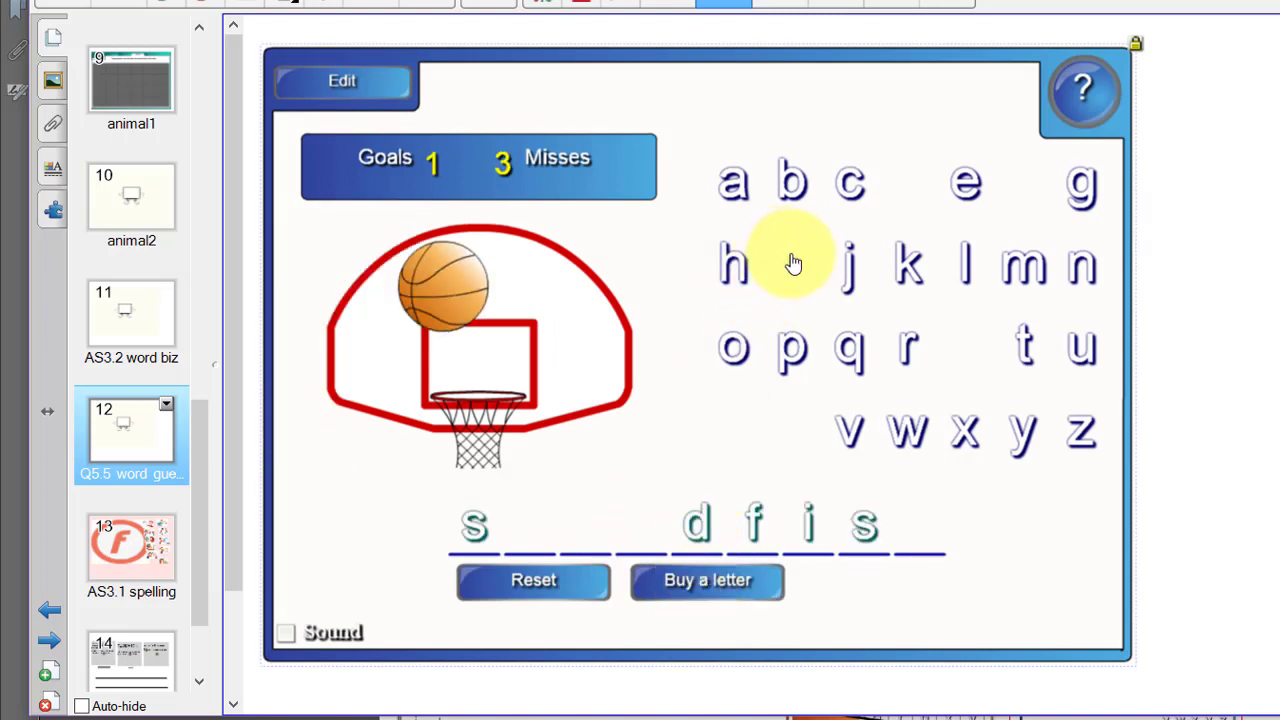
left_click(962, 205)
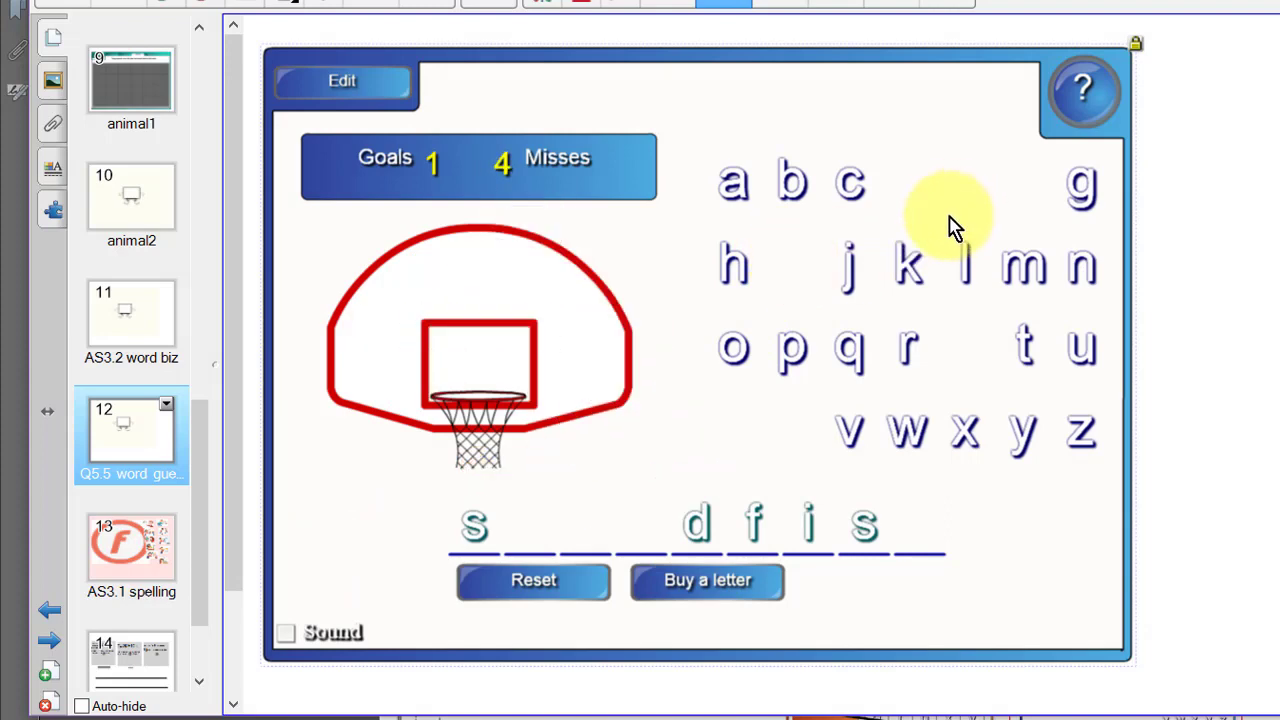
- Change the word guess game type to Tomato splat and apply the settings
left_click(340, 85)
left_click(778, 75)
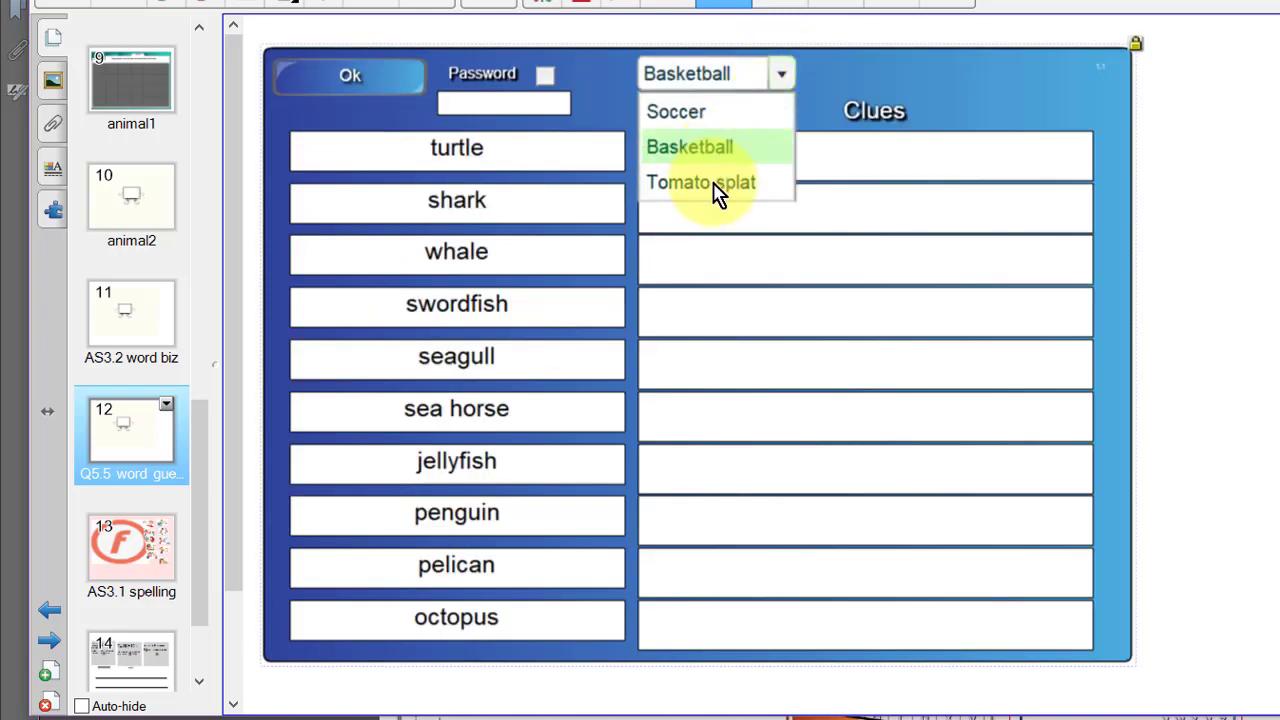
left_click(716, 185)
left_click(350, 78)
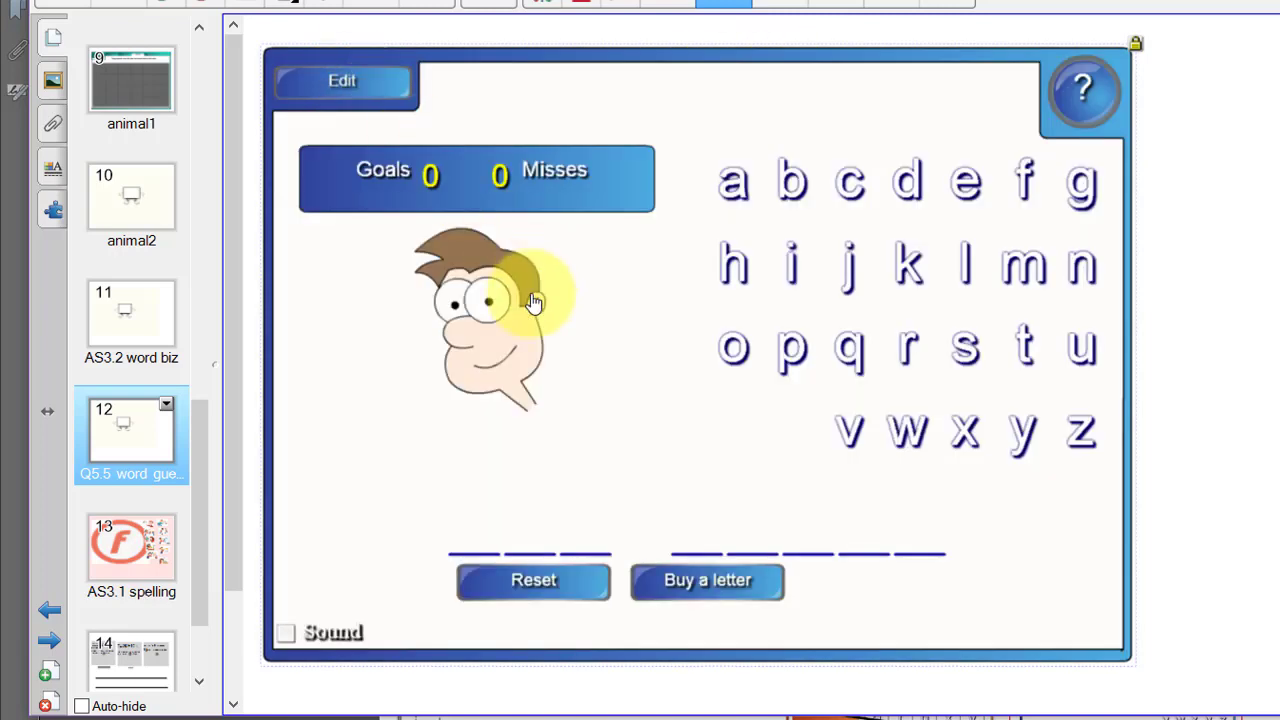
- Solve the Tomato splat word guess as sea horse by guessing o, e, a, r, m, q, p, t, s and h
left_click(735, 350)
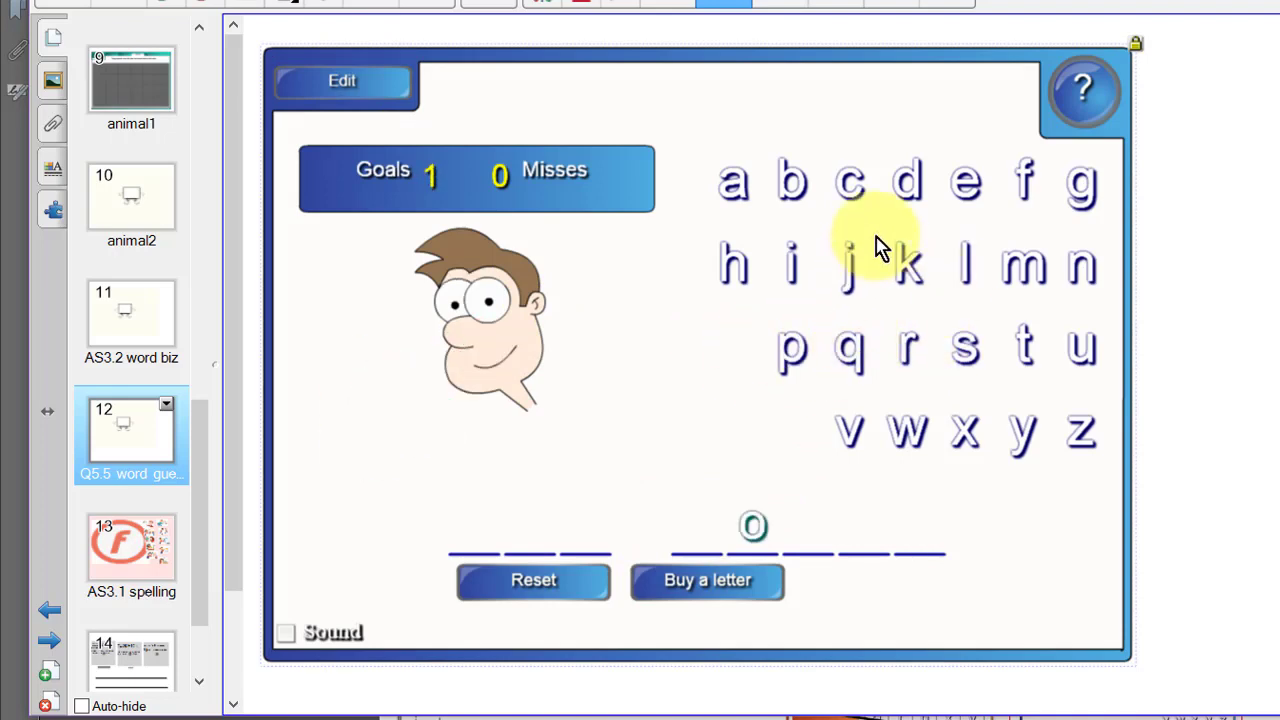
left_click(966, 192)
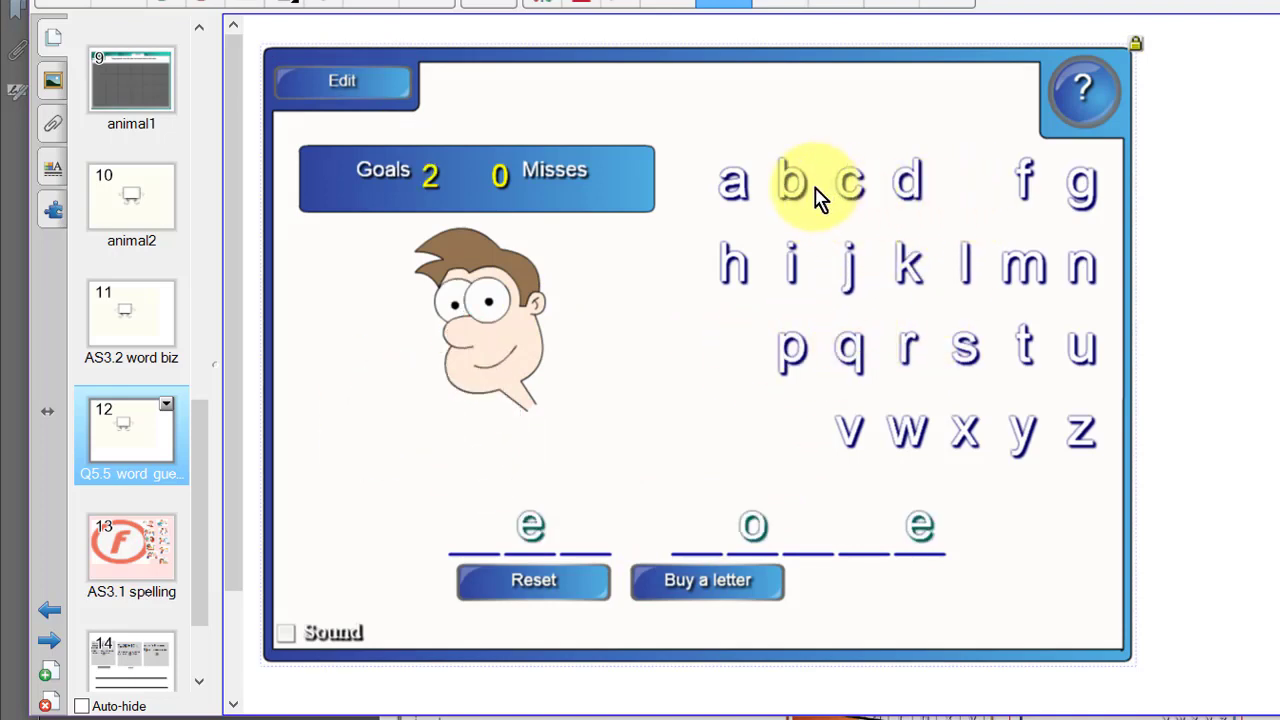
left_click(733, 182)
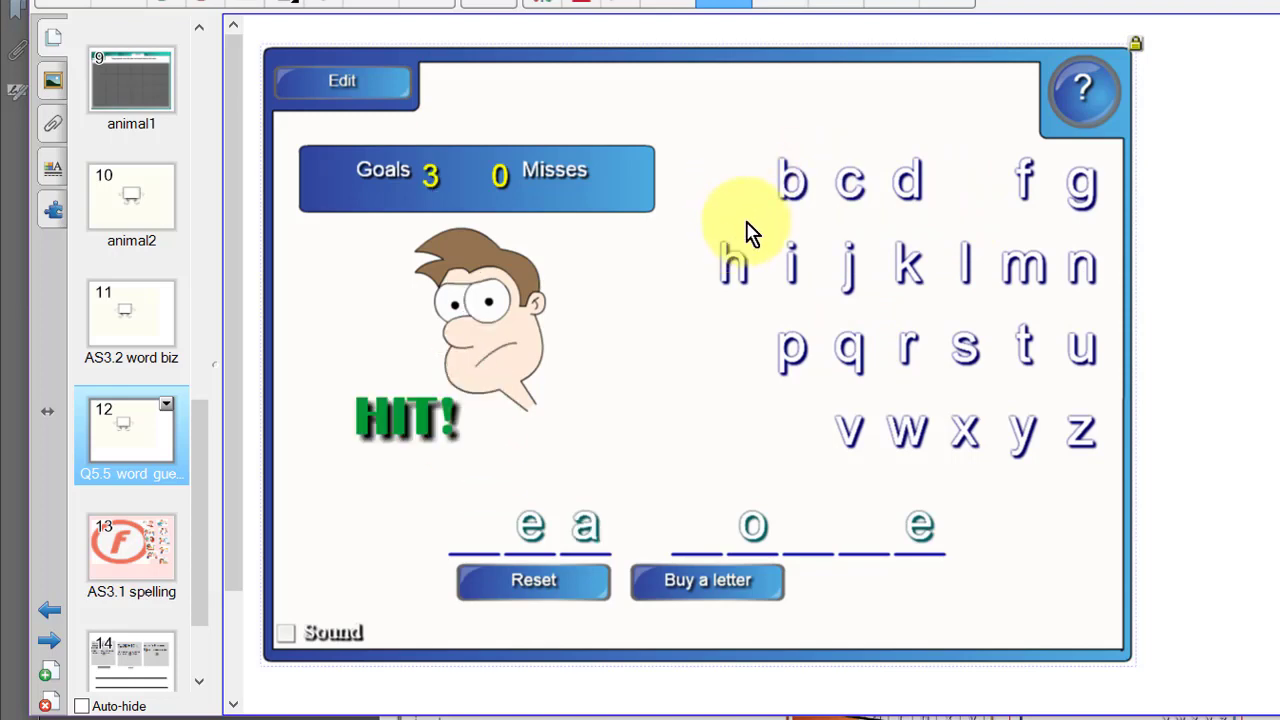
left_click(898, 356)
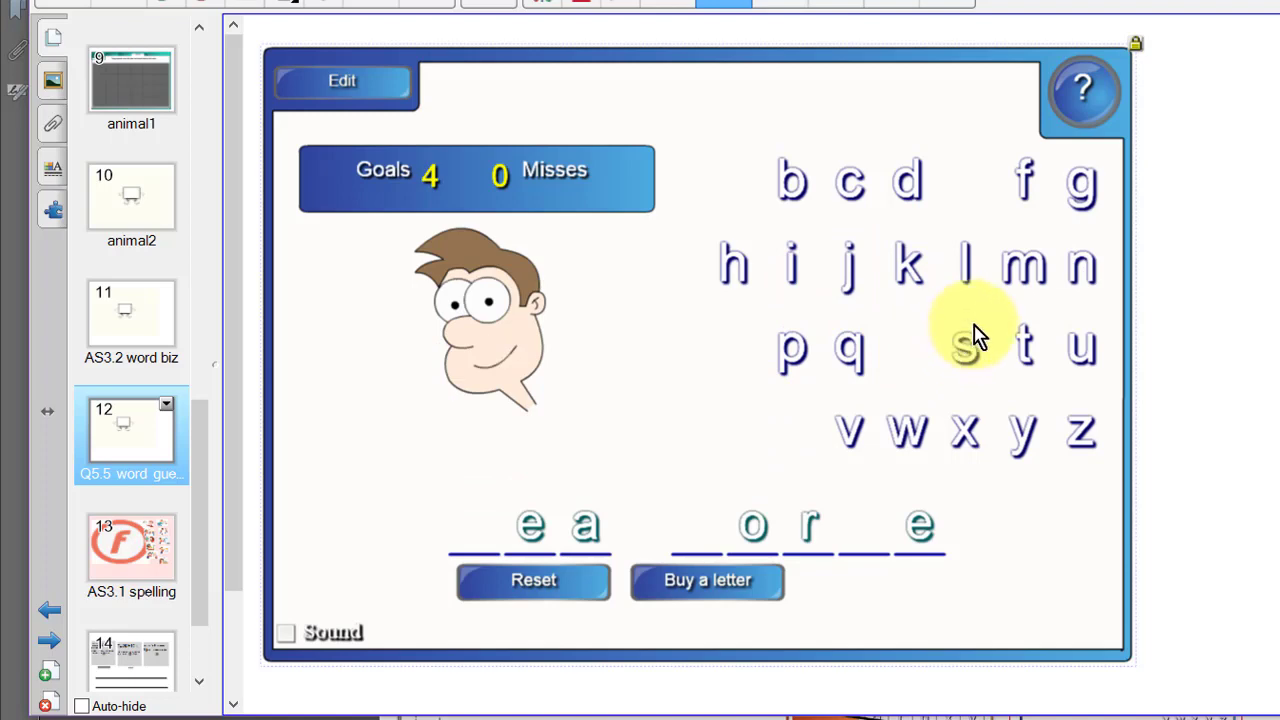
left_click(1027, 277)
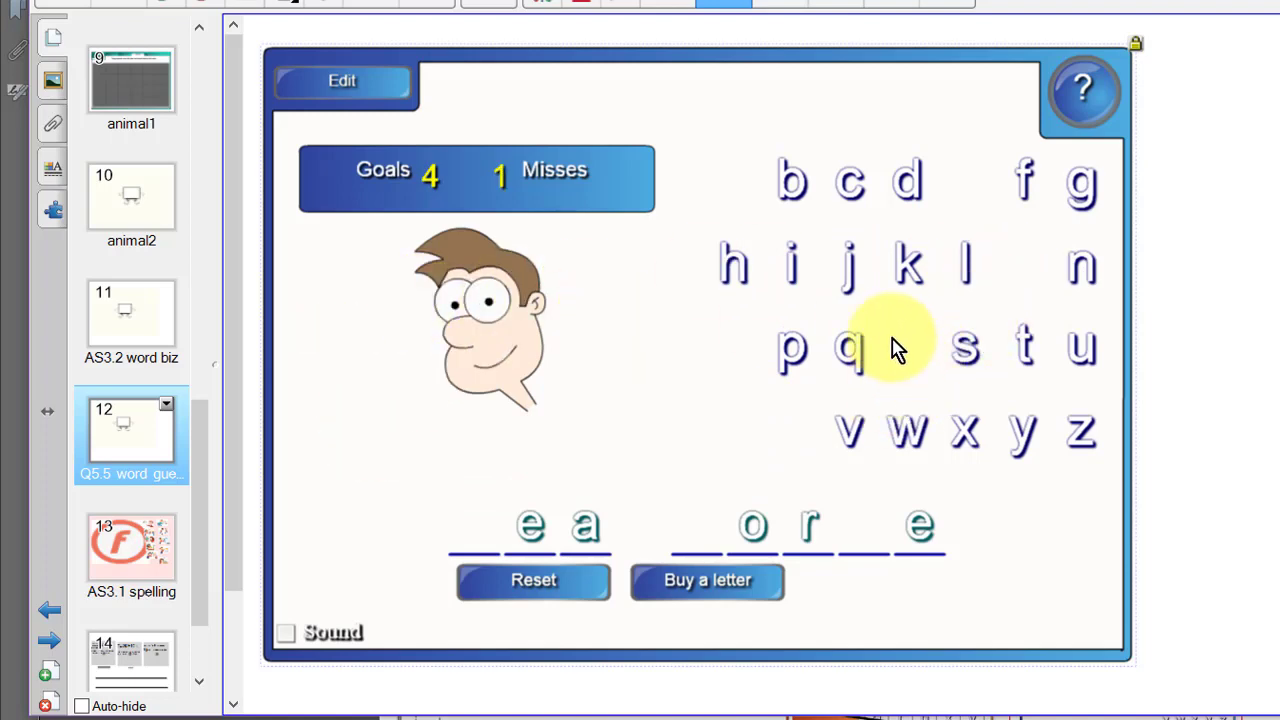
left_click(851, 352)
left_click(806, 356)
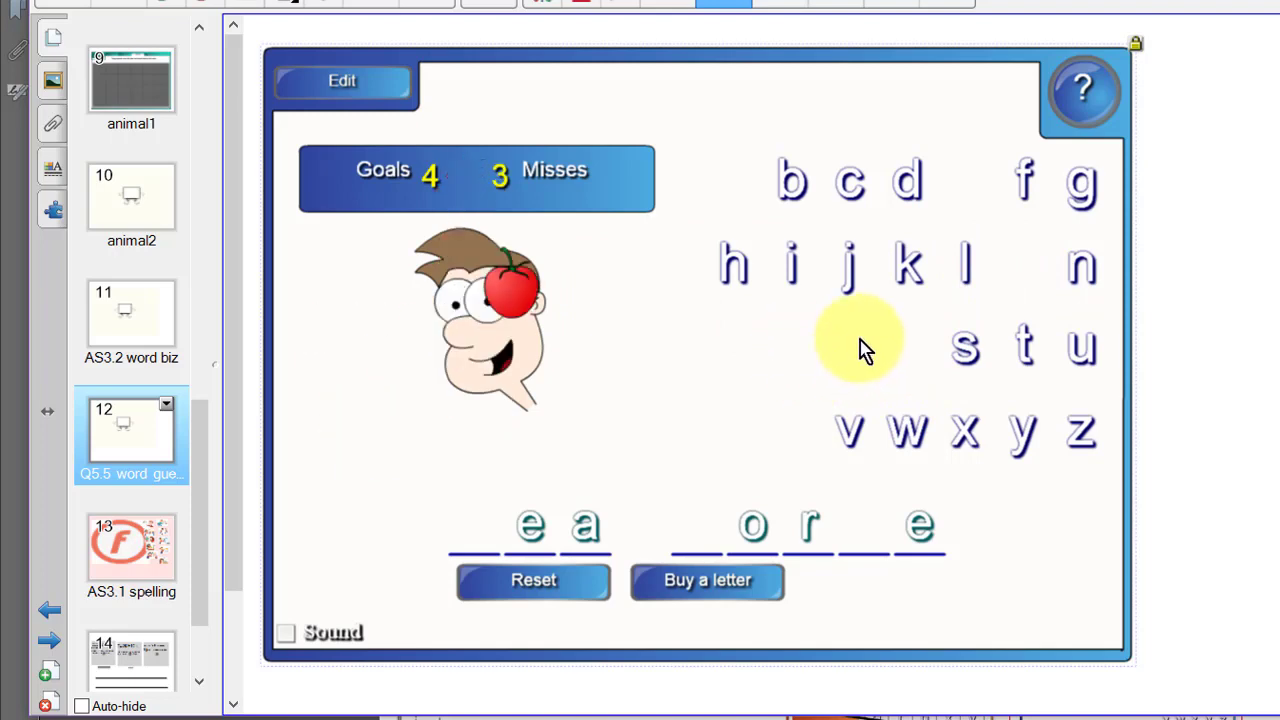
left_click(1027, 357)
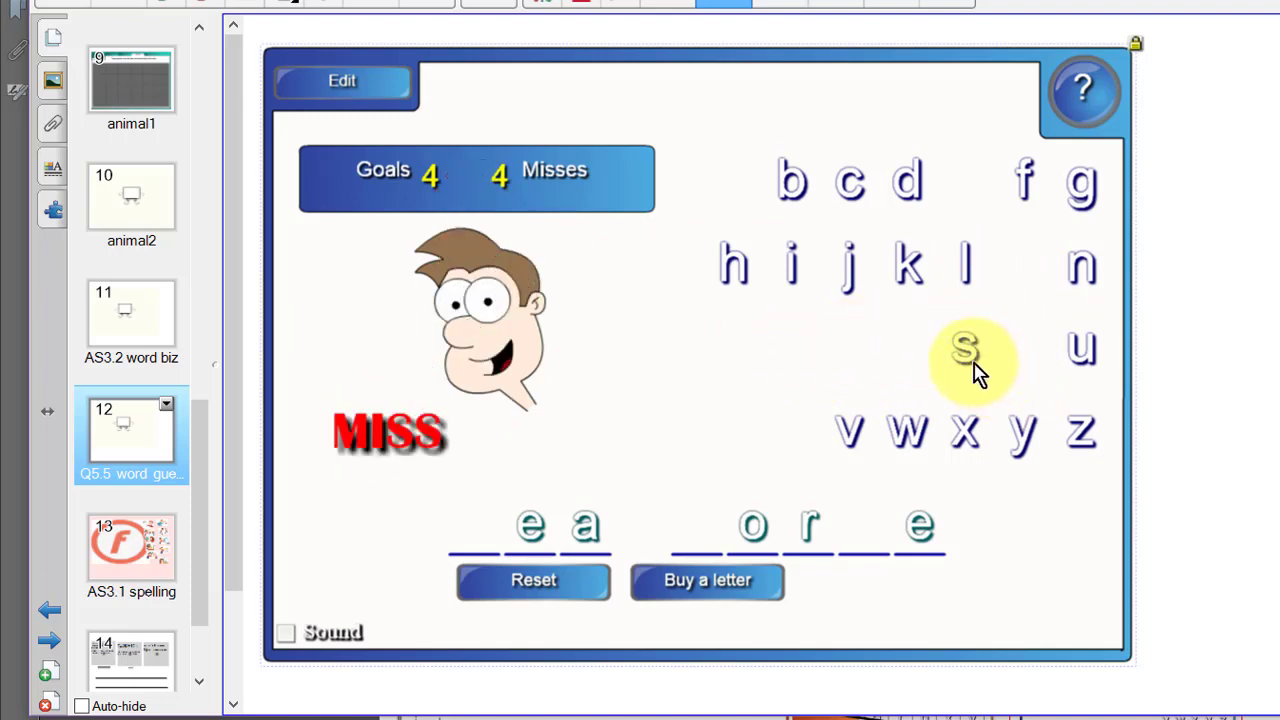
left_click(966, 352)
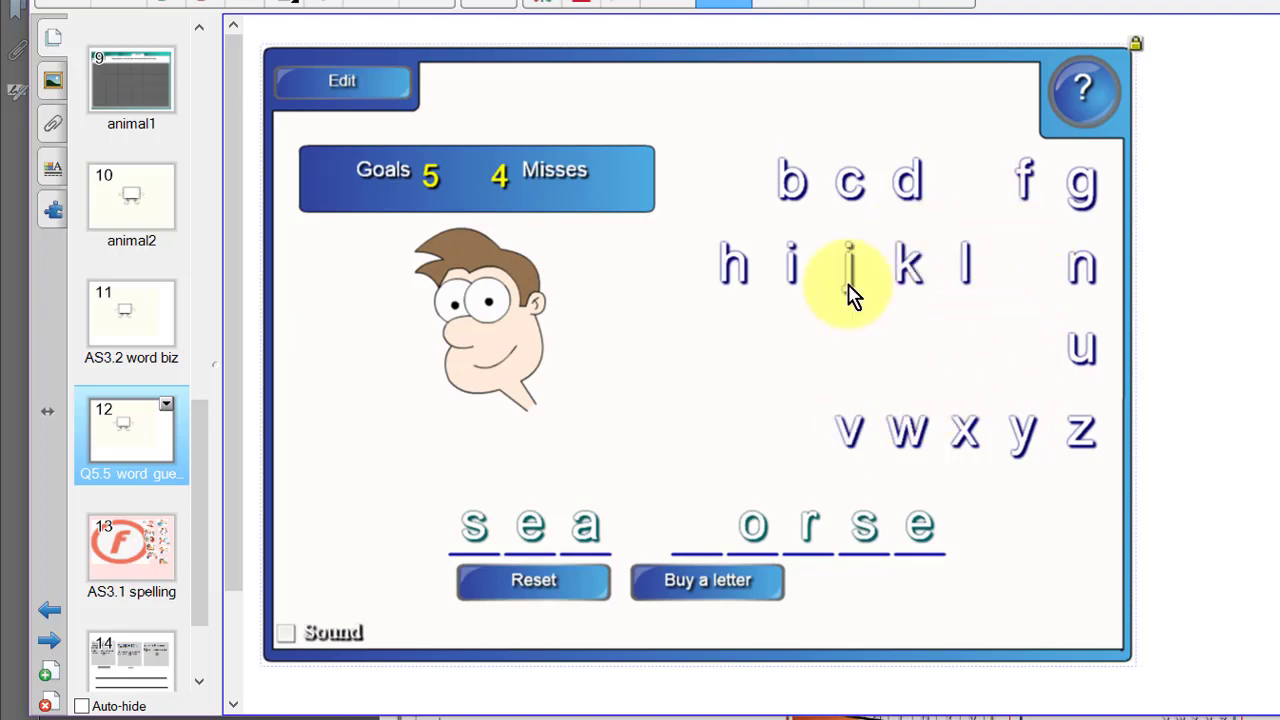
left_click(748, 278)
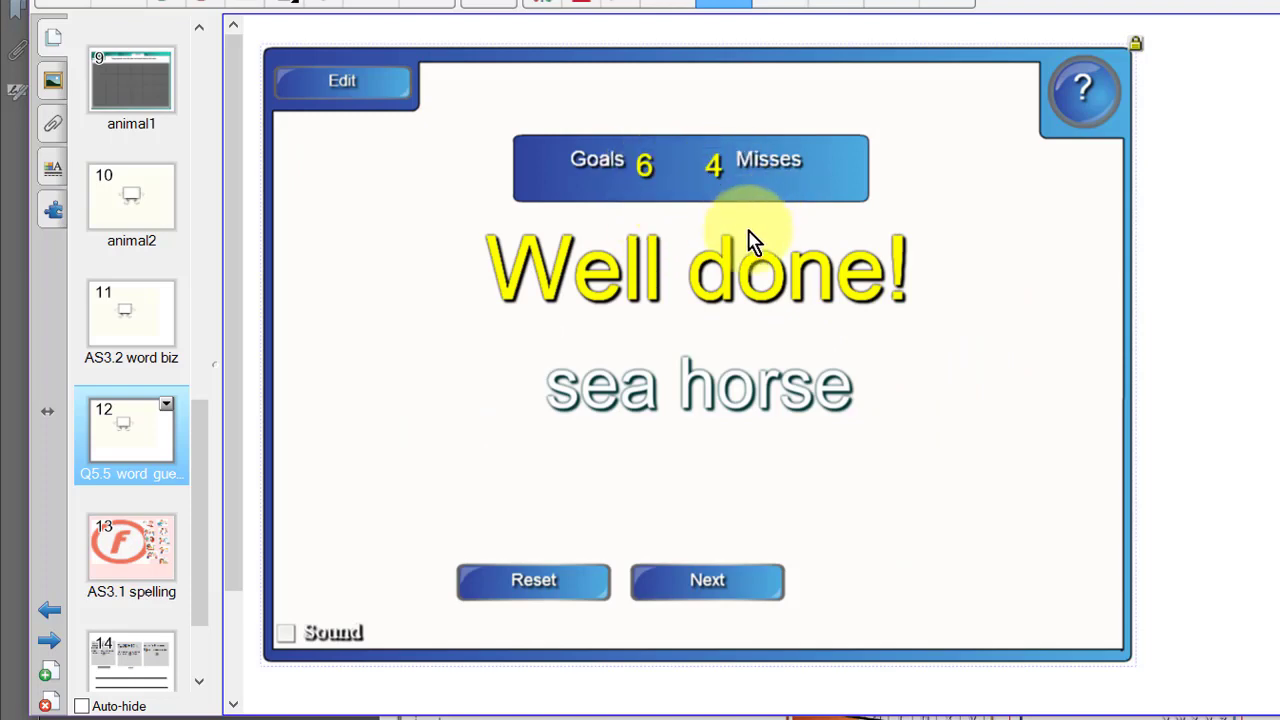
left_click(342, 86)
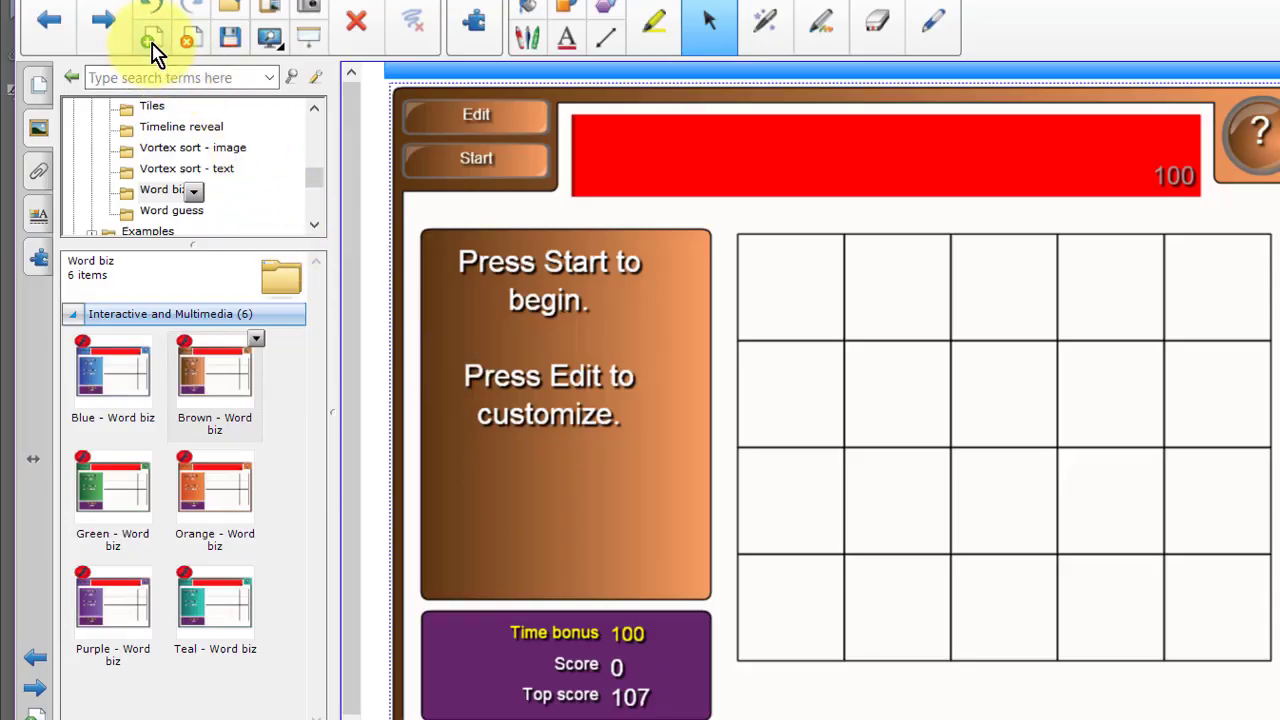
- Add a blank page to the untitled notebook and display the Word guess activities in the gallery
left_click(151, 44)
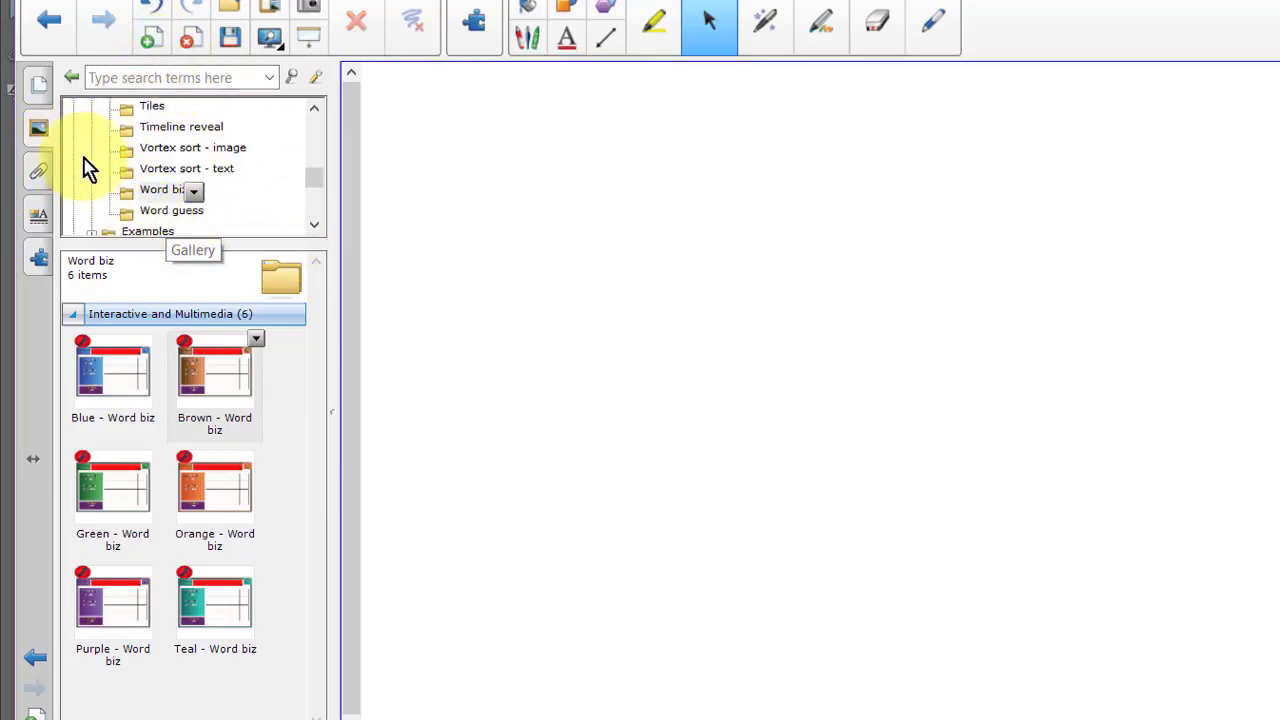
left_click(40, 86)
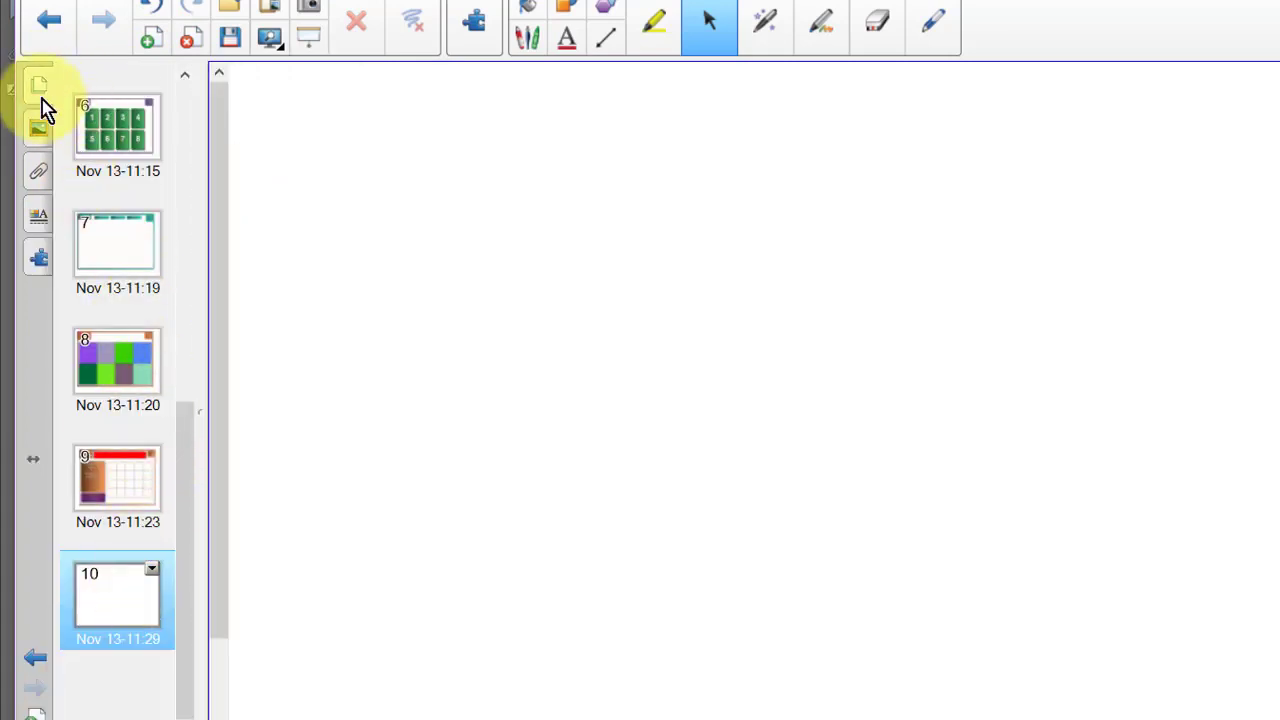
left_click(38, 135)
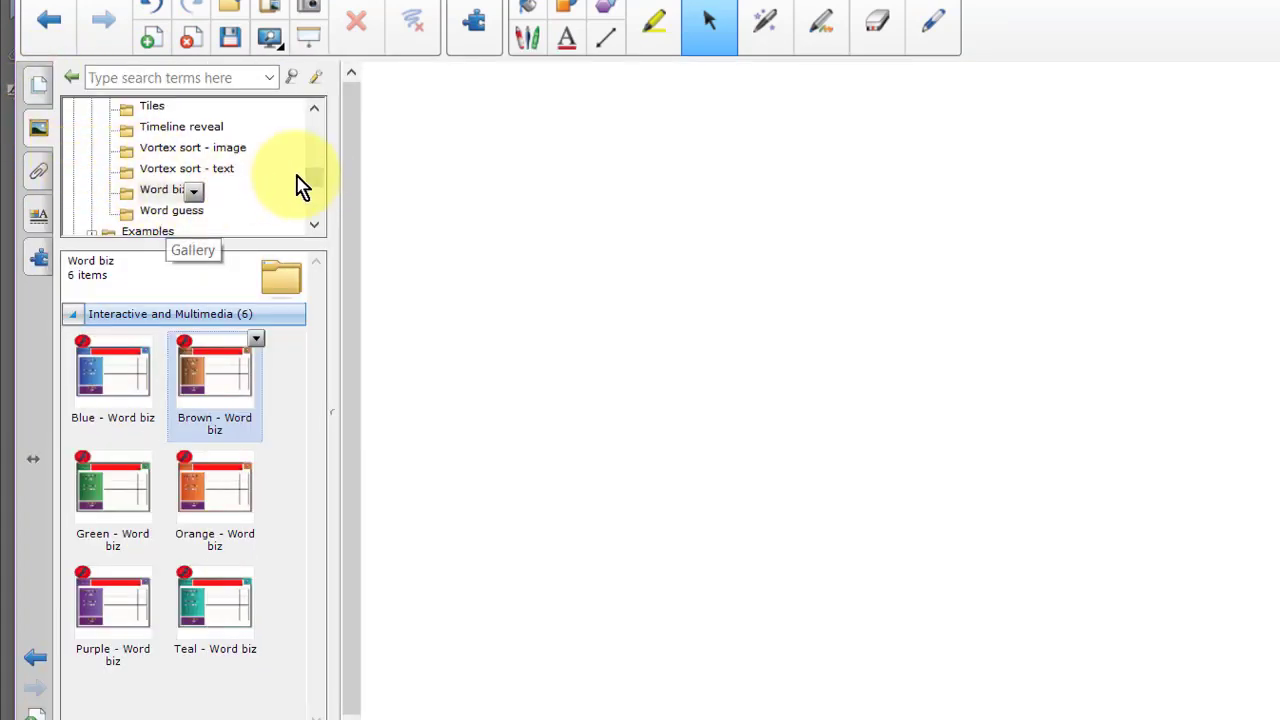
left_click_drag(314, 168, 294, 189)
left_click(172, 170)
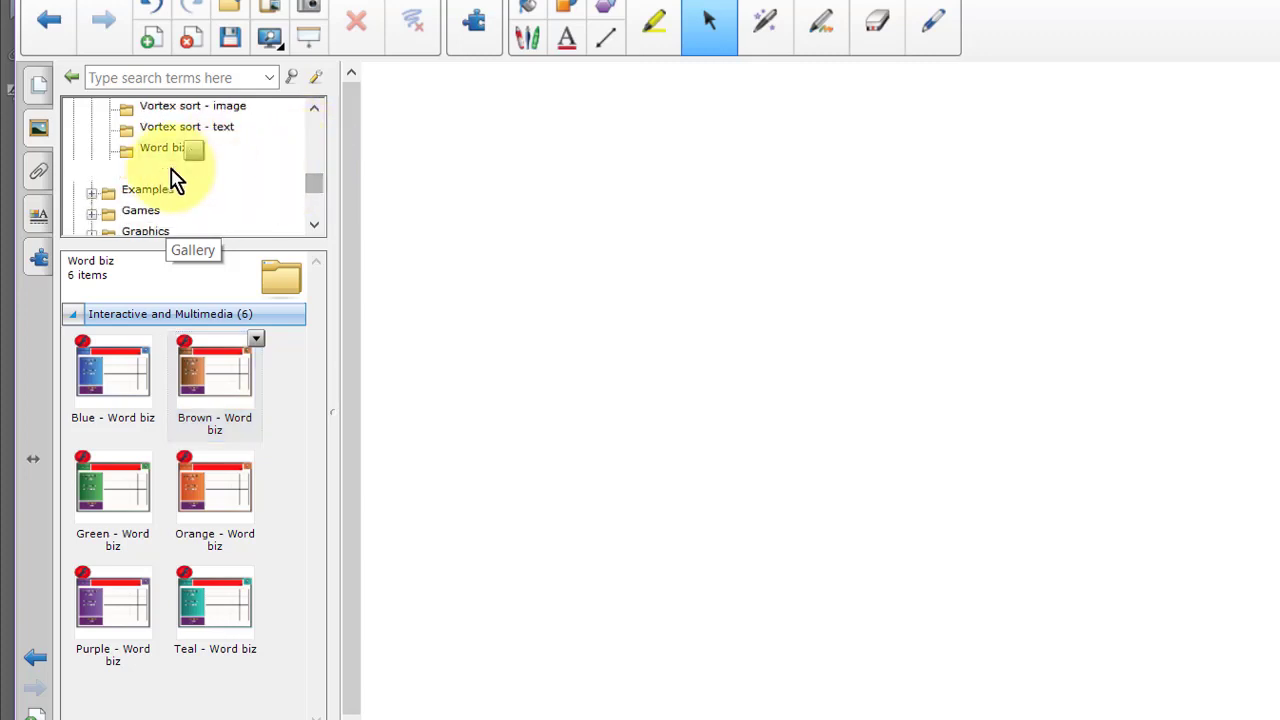
left_click(74, 315)
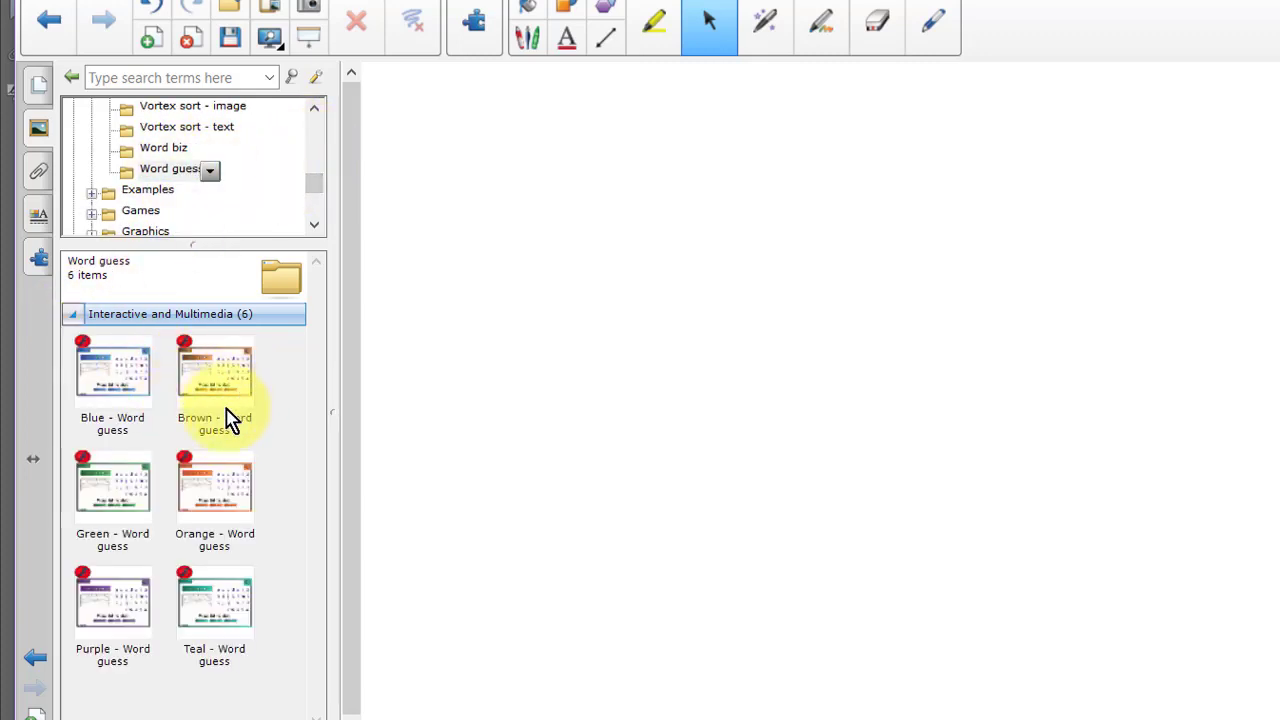
- Place the Orange - Word guess activity on the new page and view its word and clue settings
left_click_drag(215, 495, 700, 300)
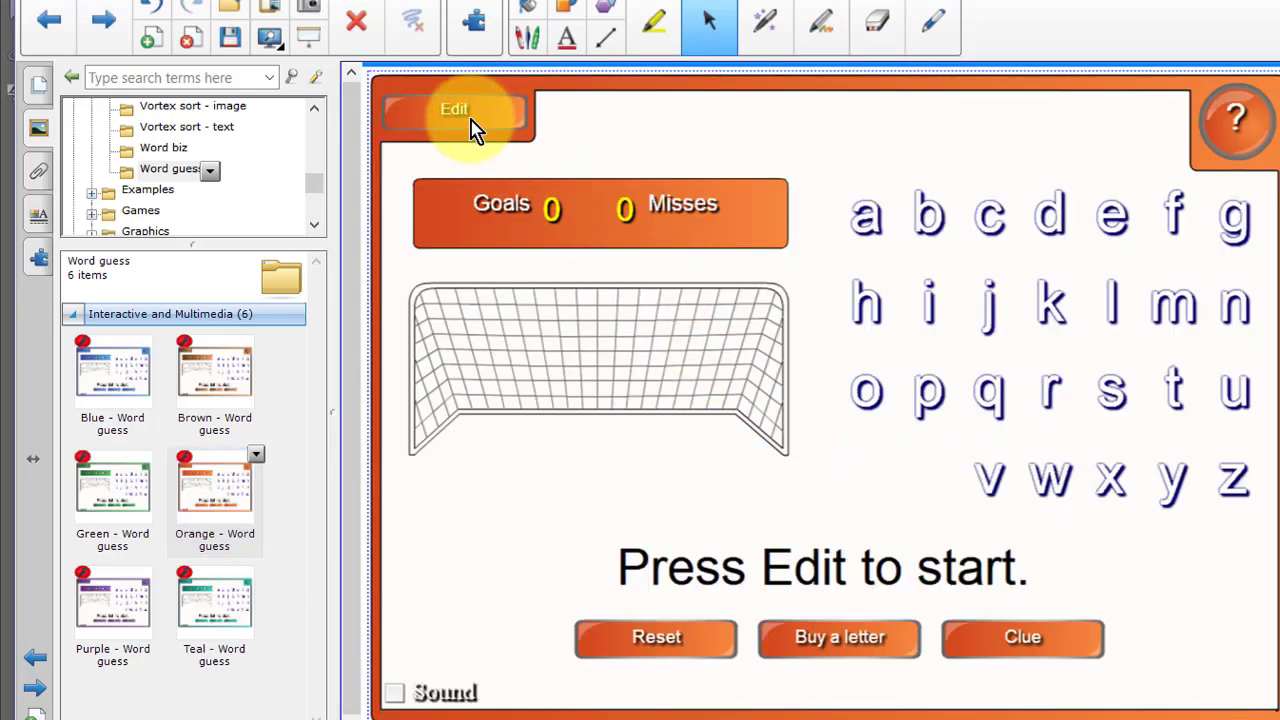
left_click(455, 112)
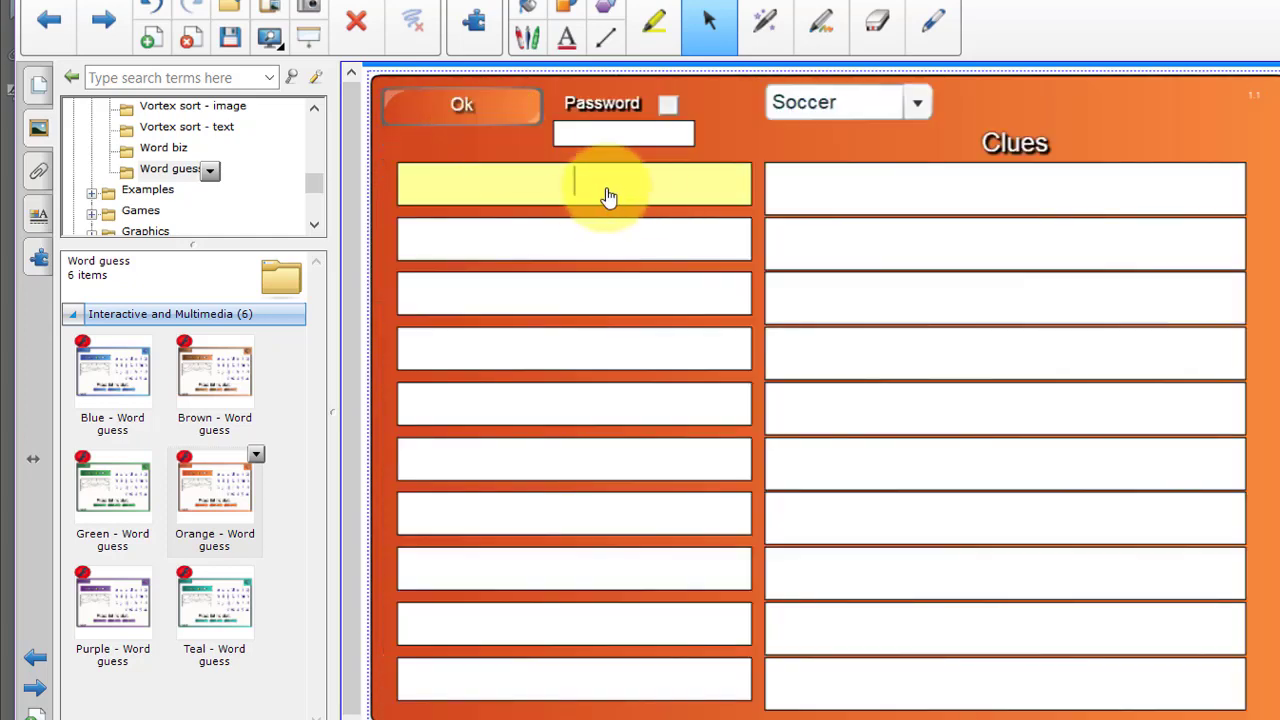
left_click(480, 112)
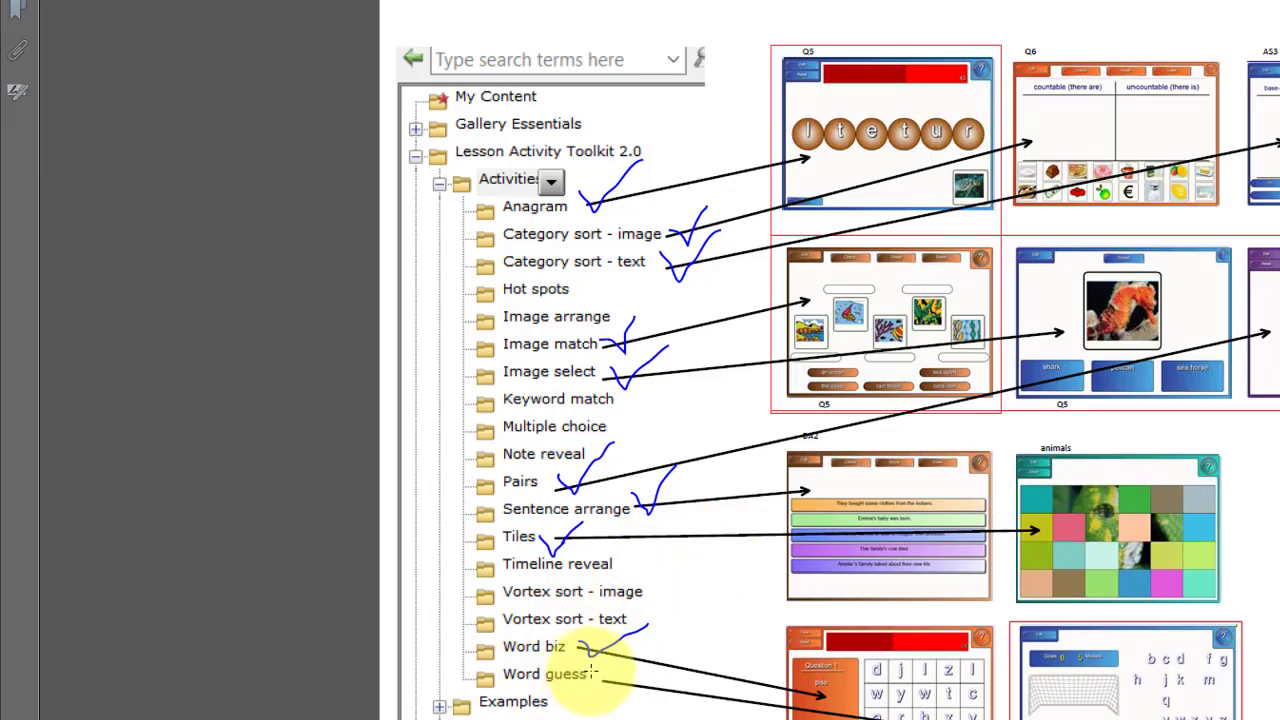
- In the PDF overview, draw a tick mark beside Word guess and go to page 2
left_click_drag(610, 685, 645, 638)
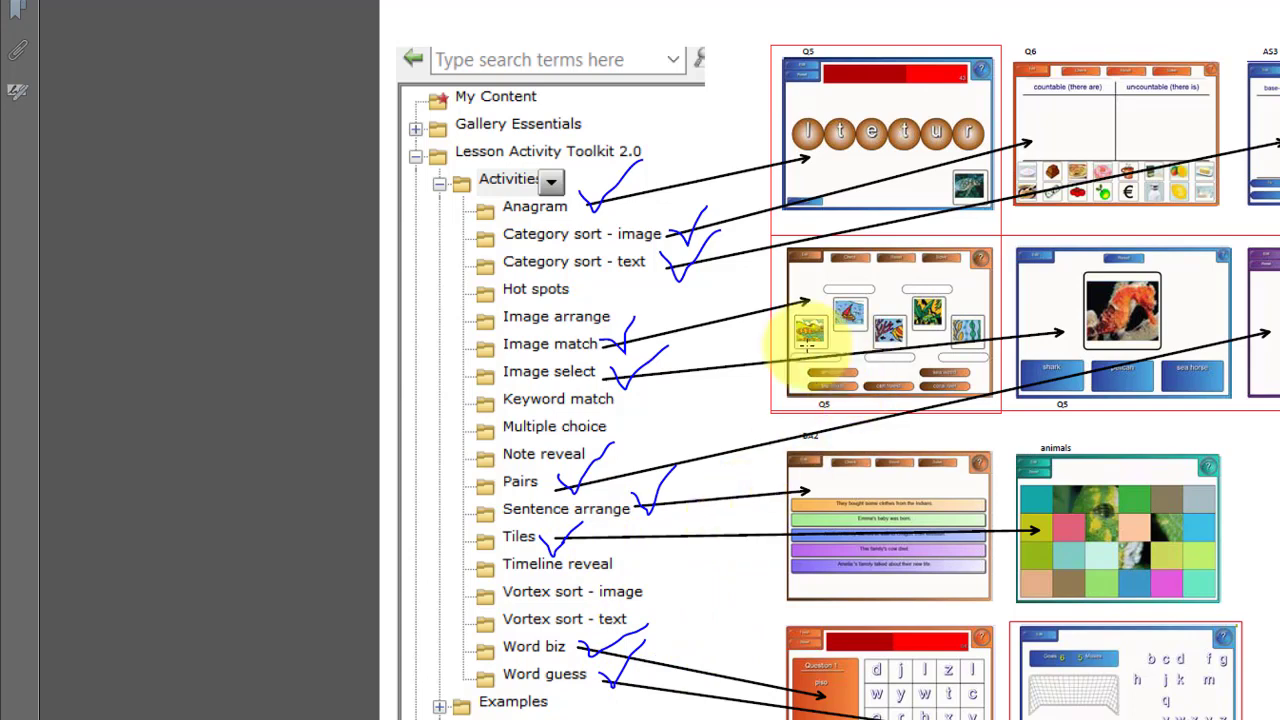
key("Page_Down")
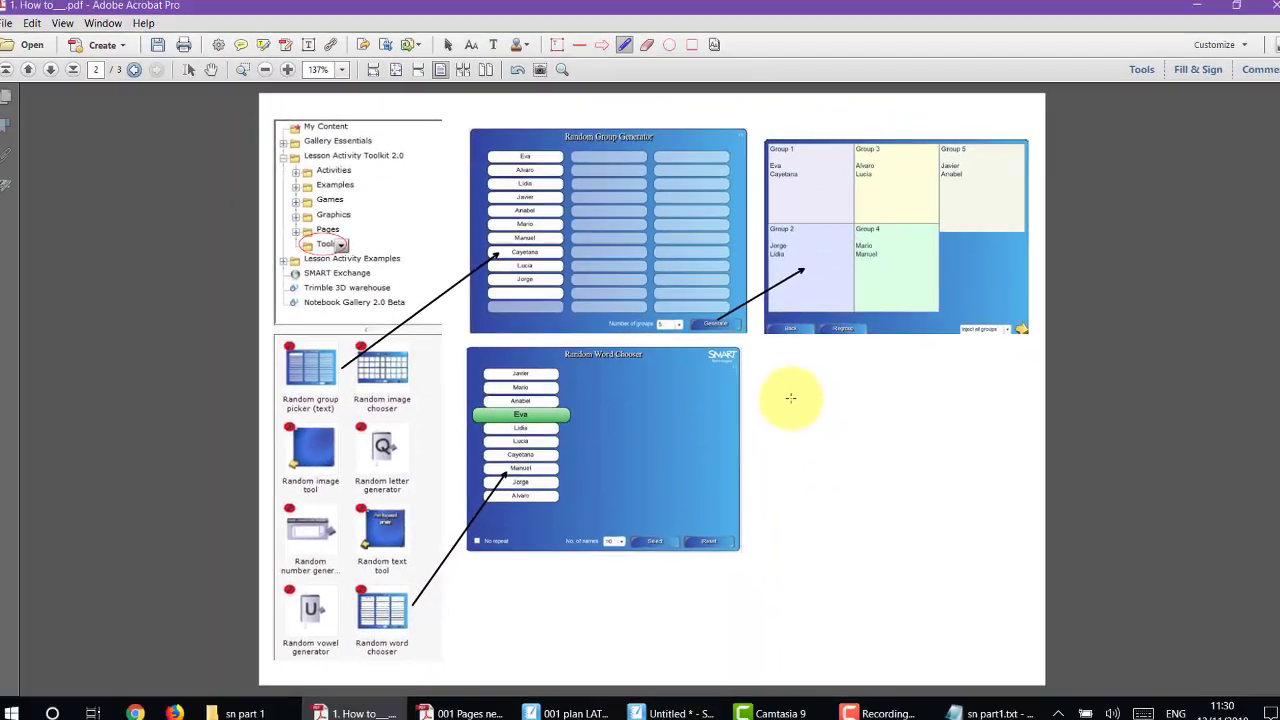
- Switch to SMART Notebook and display the interactive items in the Tools folder of Lesson Activity Toolkit 2.0
key("alt+Tab")
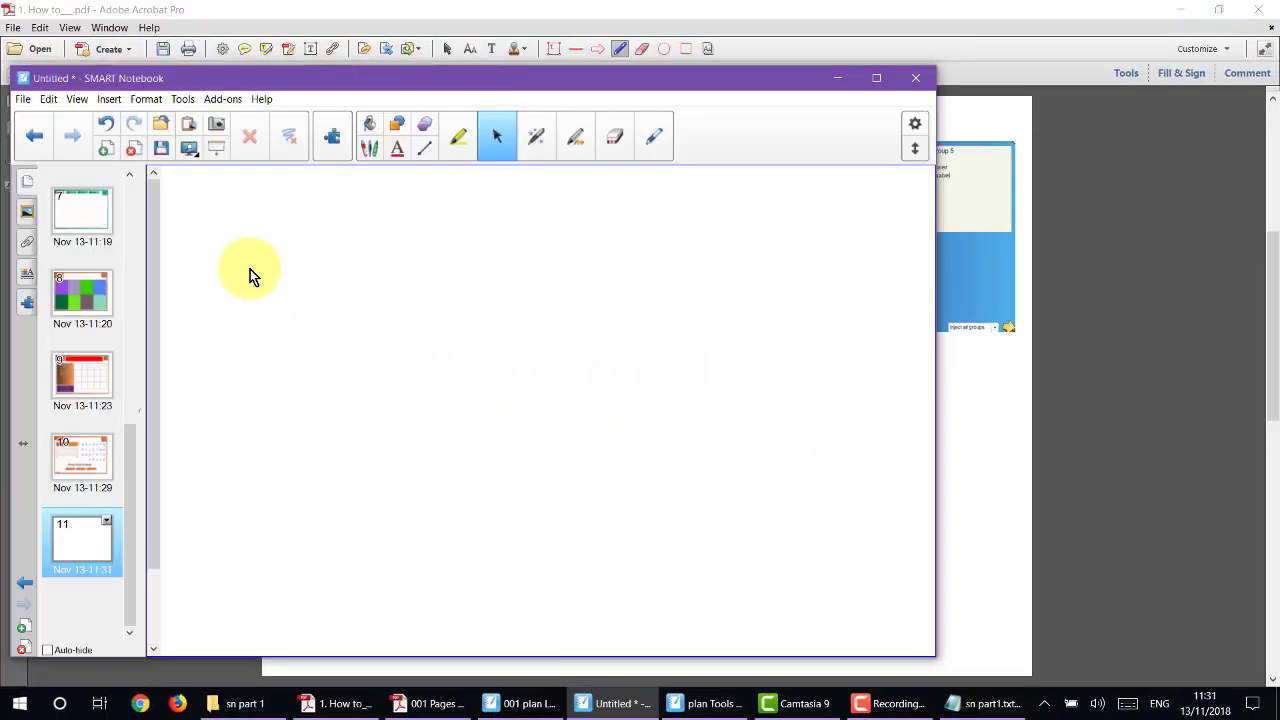
left_click(27, 215)
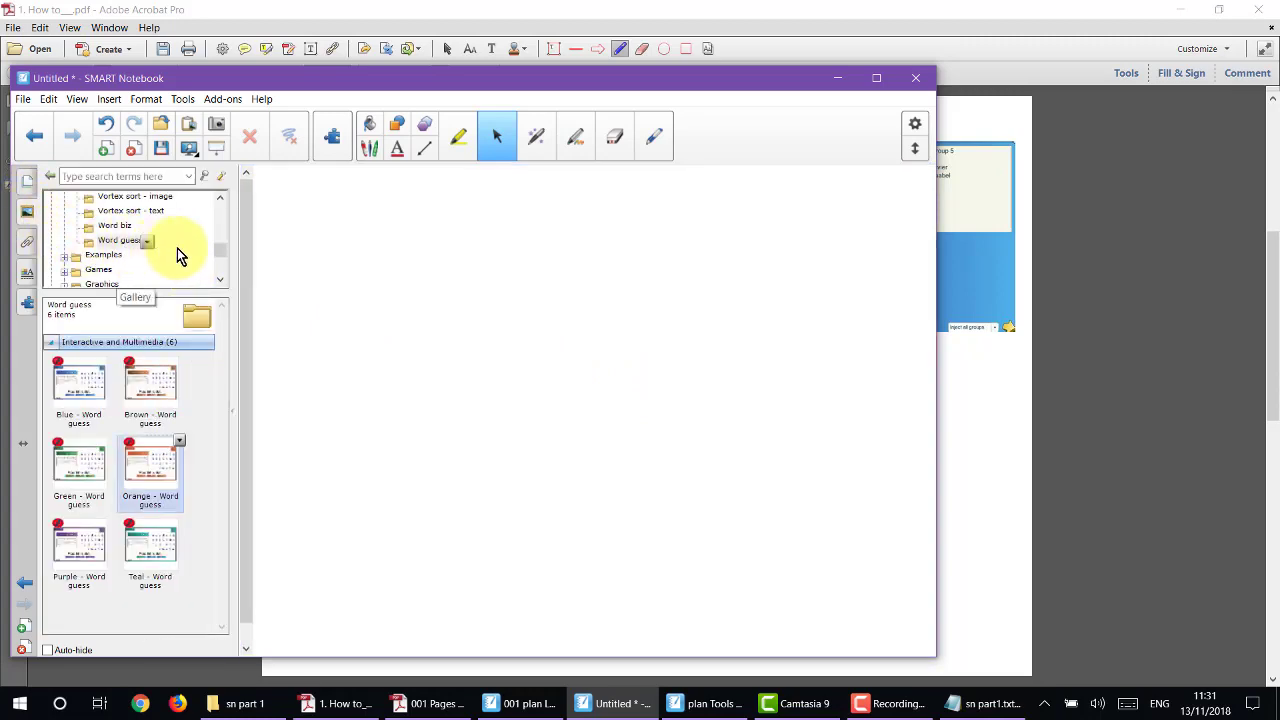
left_click_drag(219, 254, 221, 215)
left_click_drag(258, 253, 255, 286)
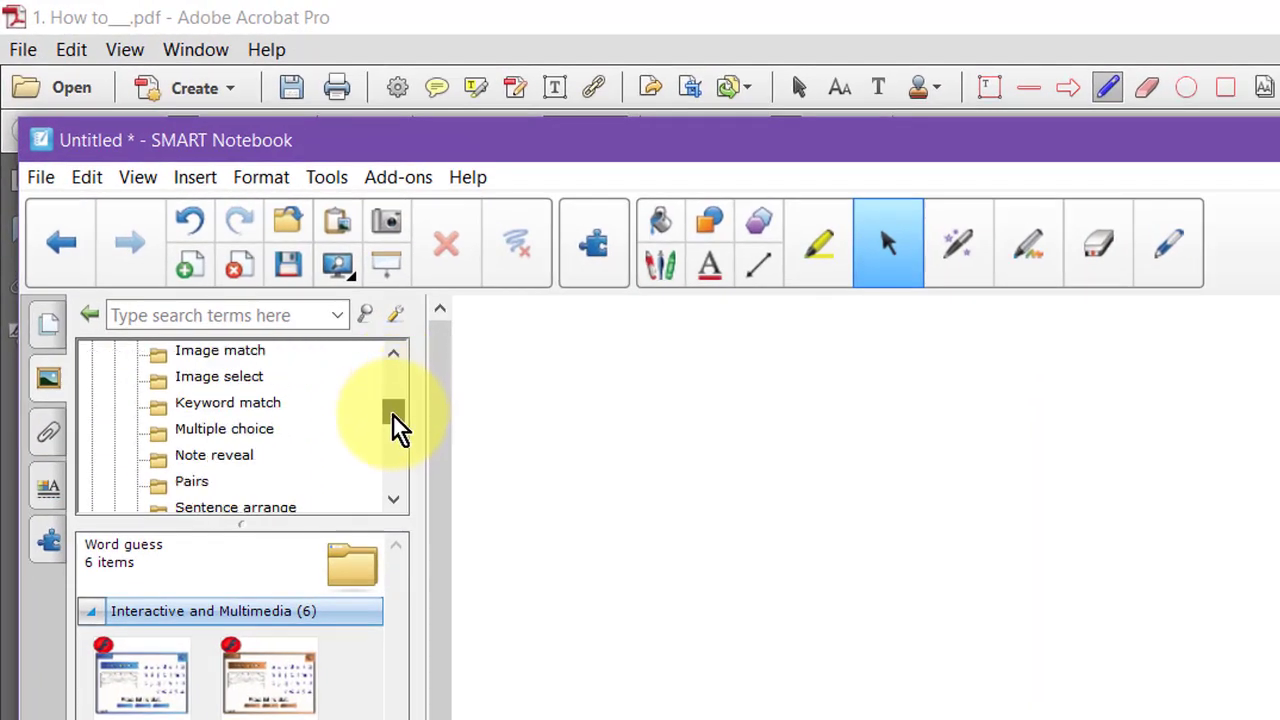
left_click_drag(393, 450, 386, 466)
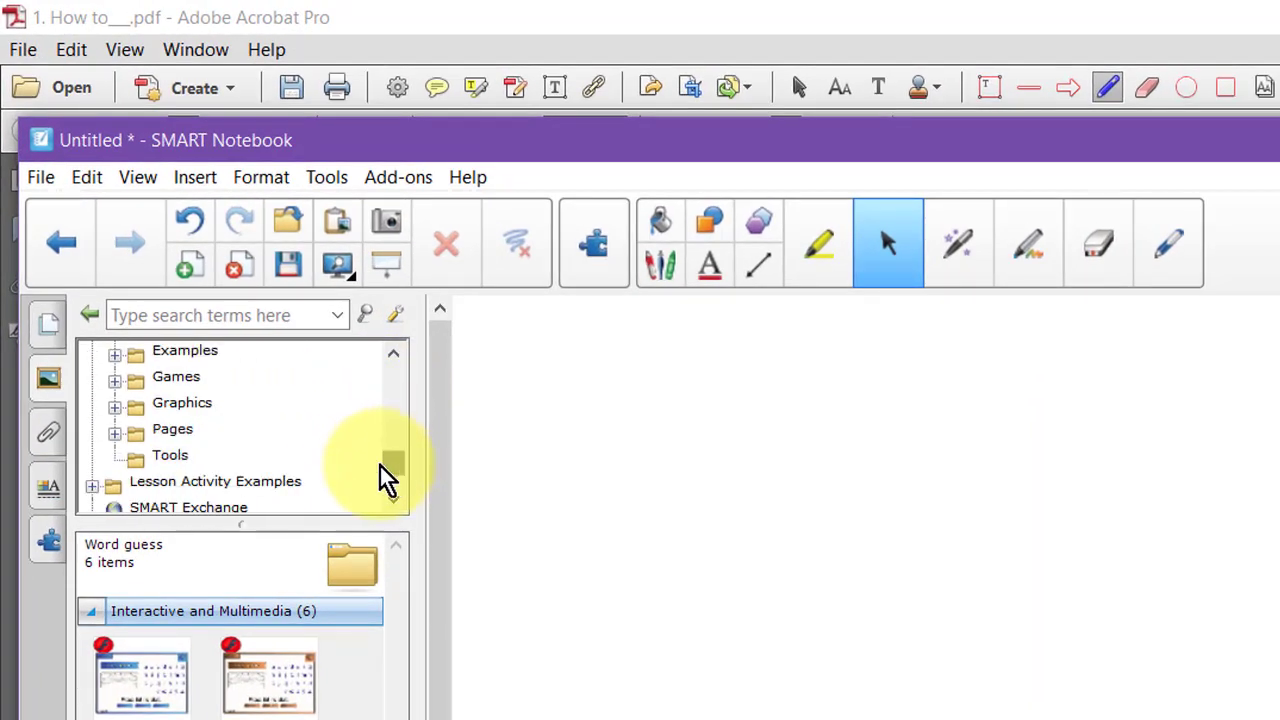
left_click(171, 452)
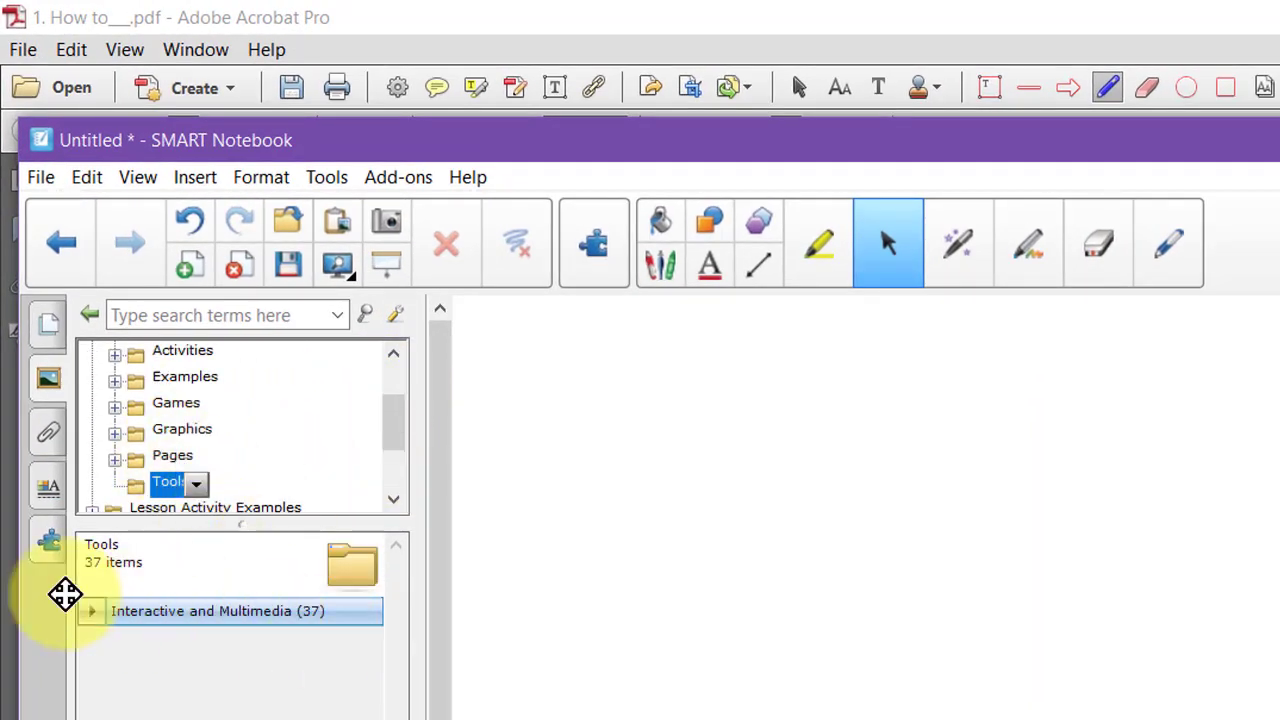
left_click(93, 612)
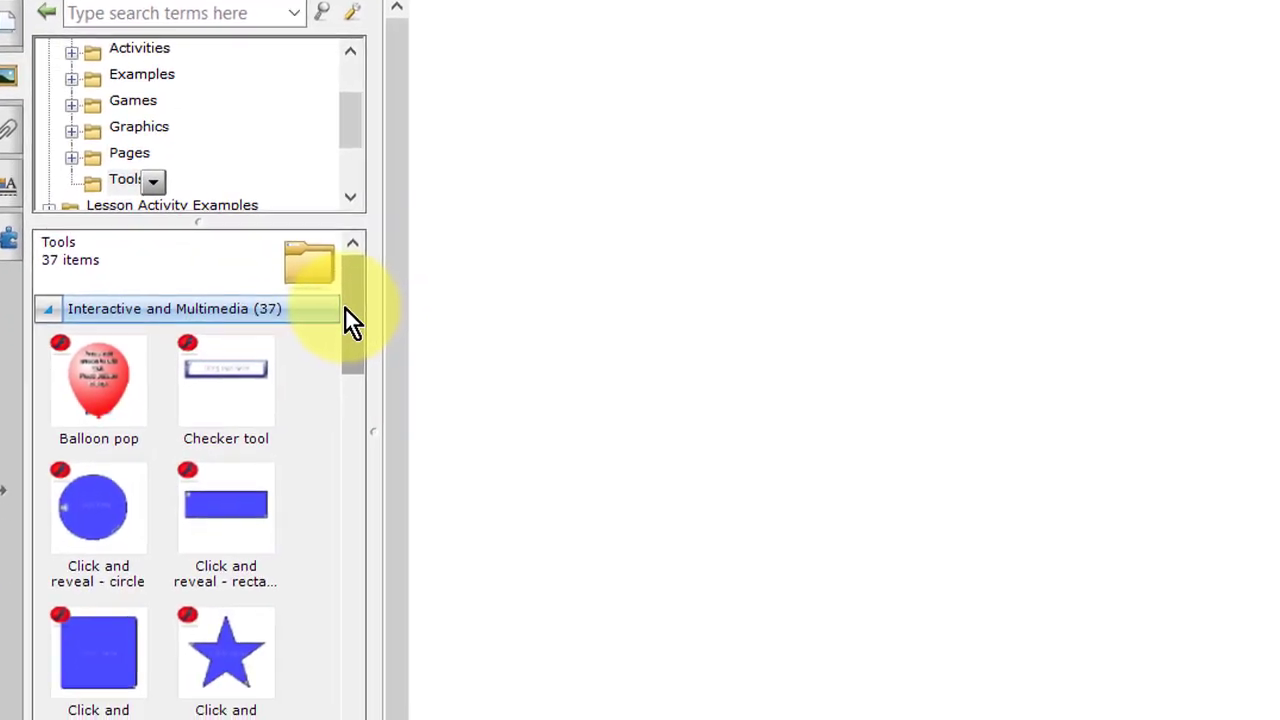
- Find the Random group picker (text) tool in the gallery and place it on the blank page
left_click_drag(398, 621, 383, 719)
left_click_drag(339, 455, 296, 614)
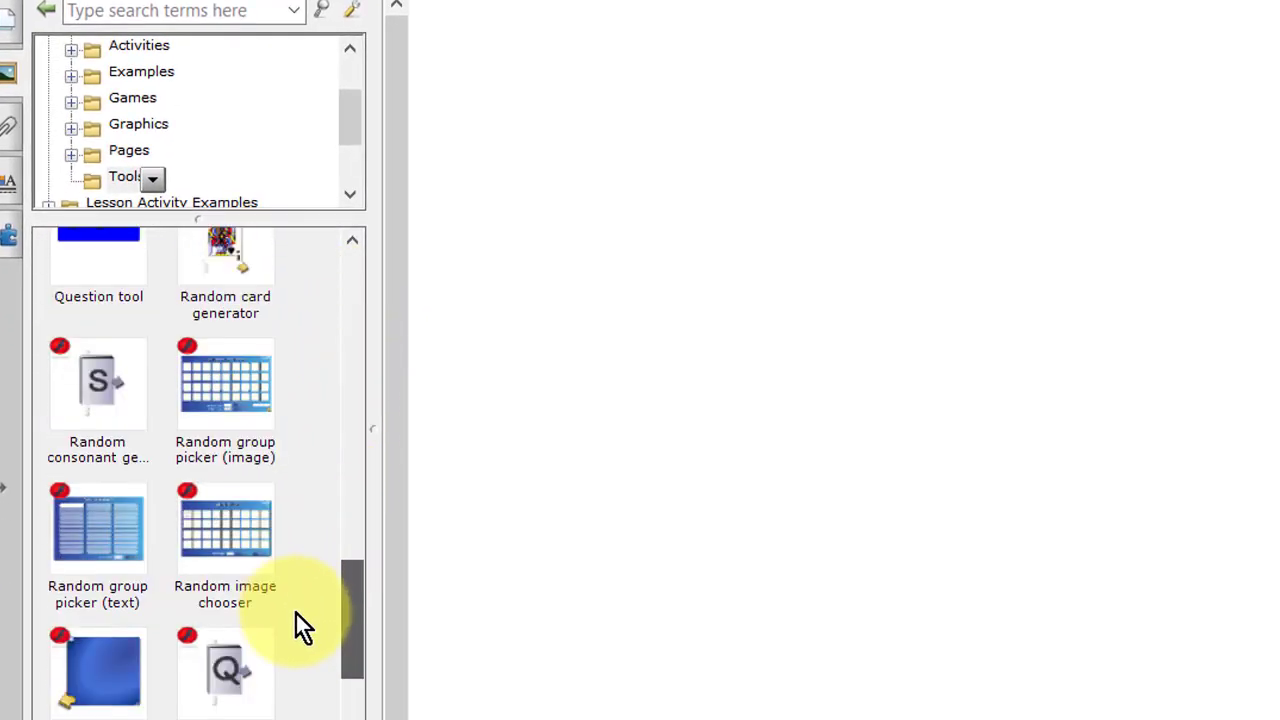
mouse_move(227, 379)
left_mouse_down()
mouse_move(508, 346)
mouse_move(1000, 423)
mouse_move(872, 428)
mouse_move(251, 357)
mouse_move(200, 363)
mouse_move(205, 375)
left_mouse_up()
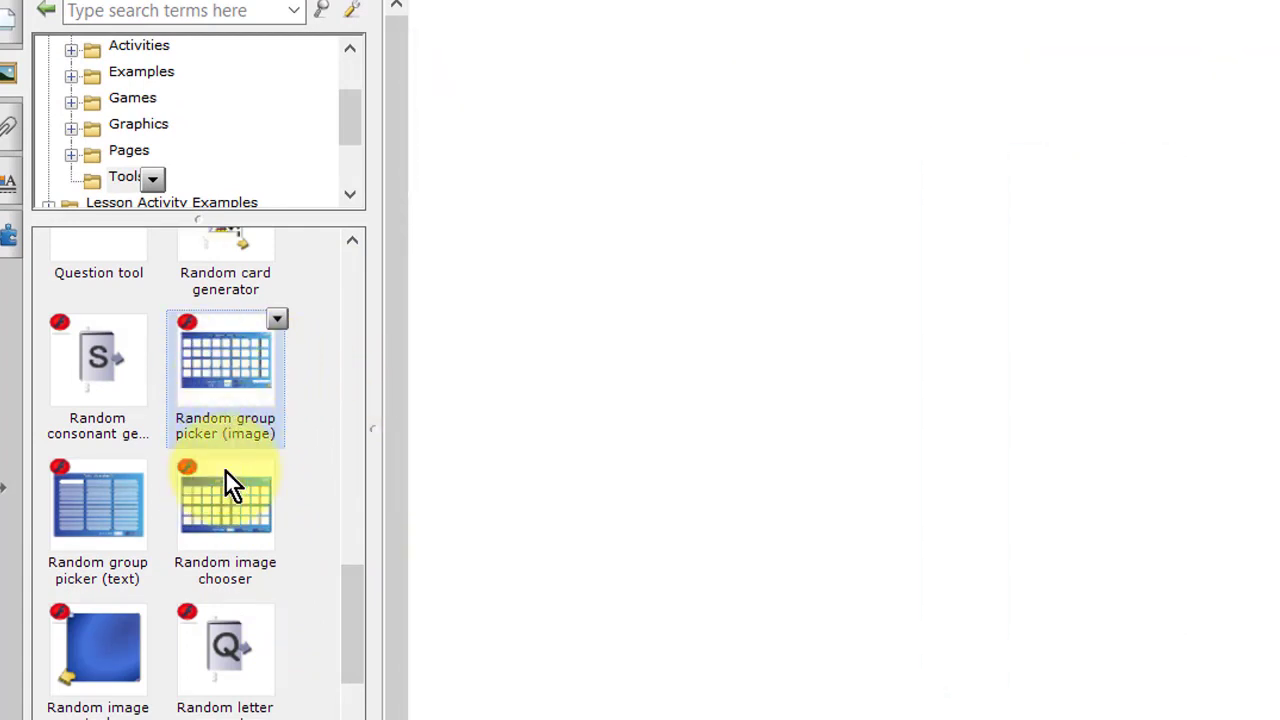
left_click_drag(82, 510, 886, 384)
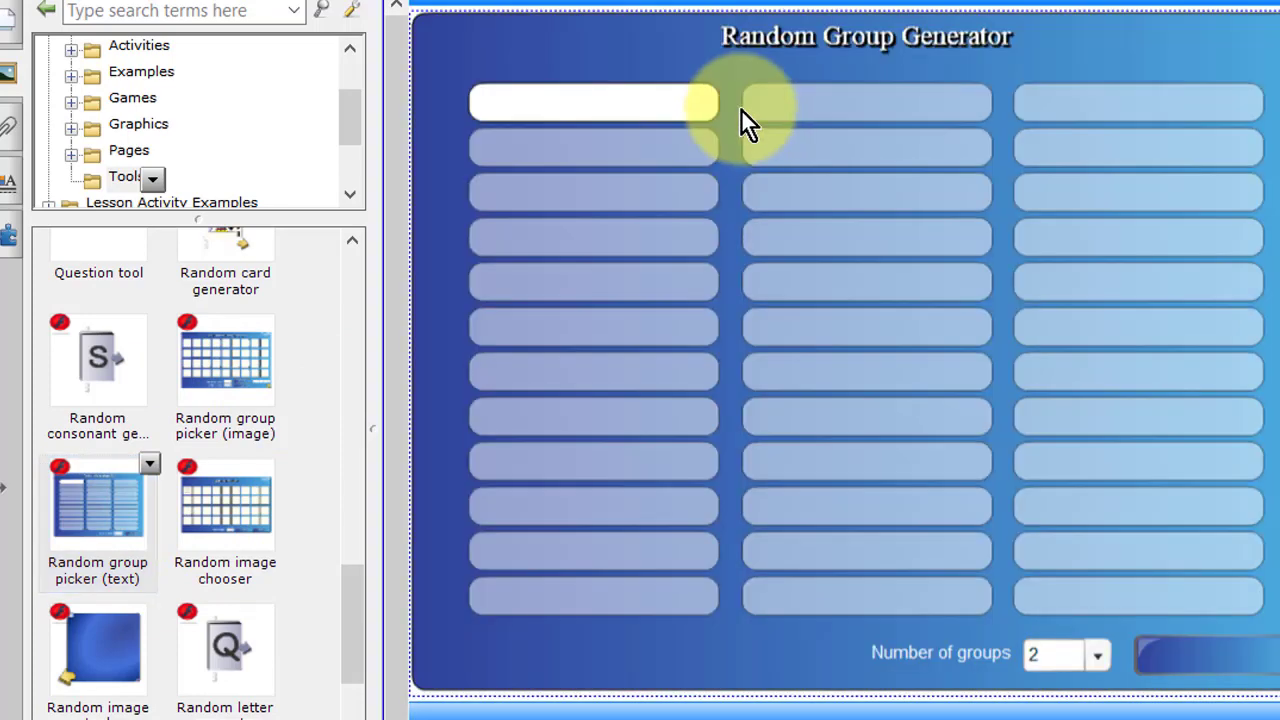
- Enter the sample entries fdsfsd and sdfsdf in the first two fields of the Random Group Generator
left_click(620, 104)
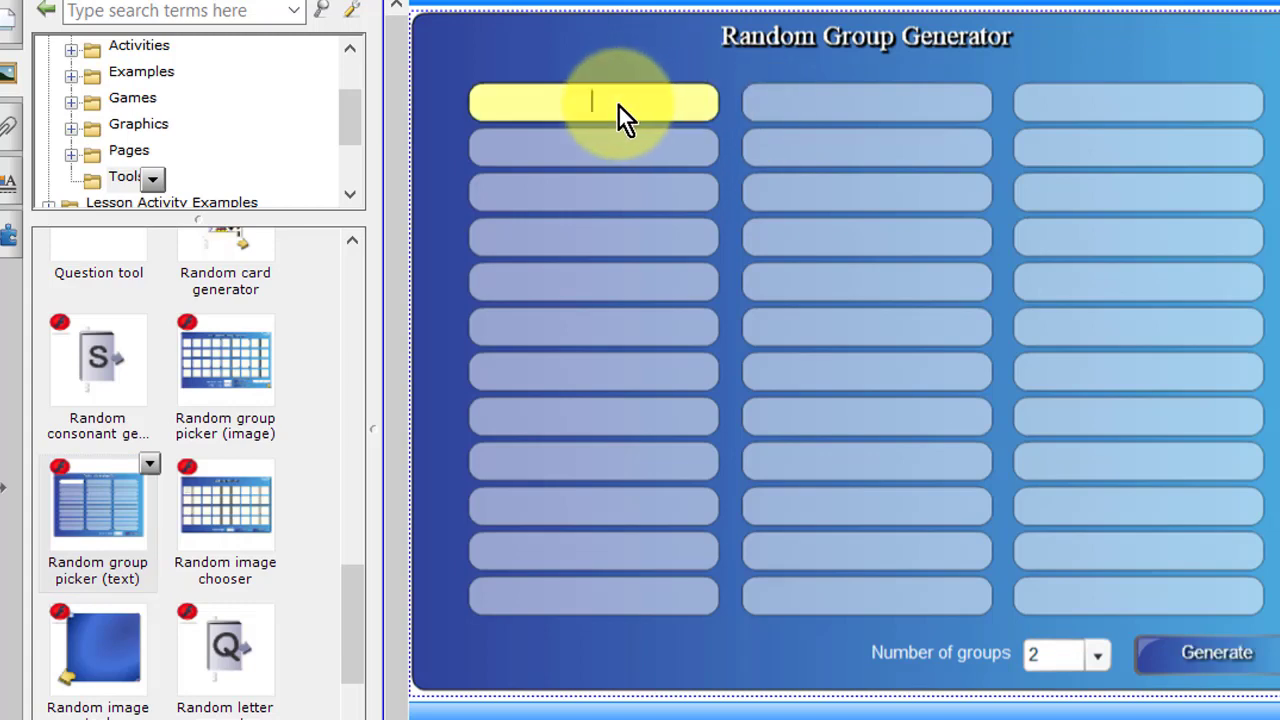
type("fdsfsd")
left_click(580, 148)
type("sdfsdf")
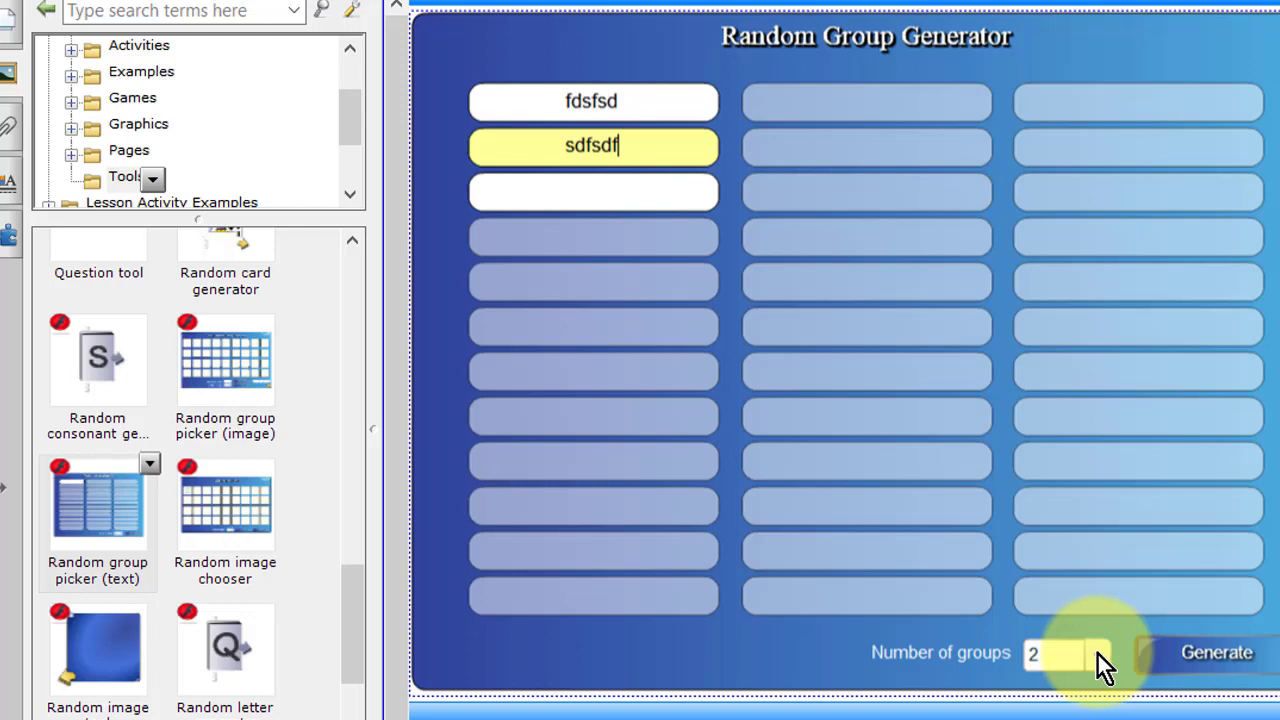
left_click(570, 196)
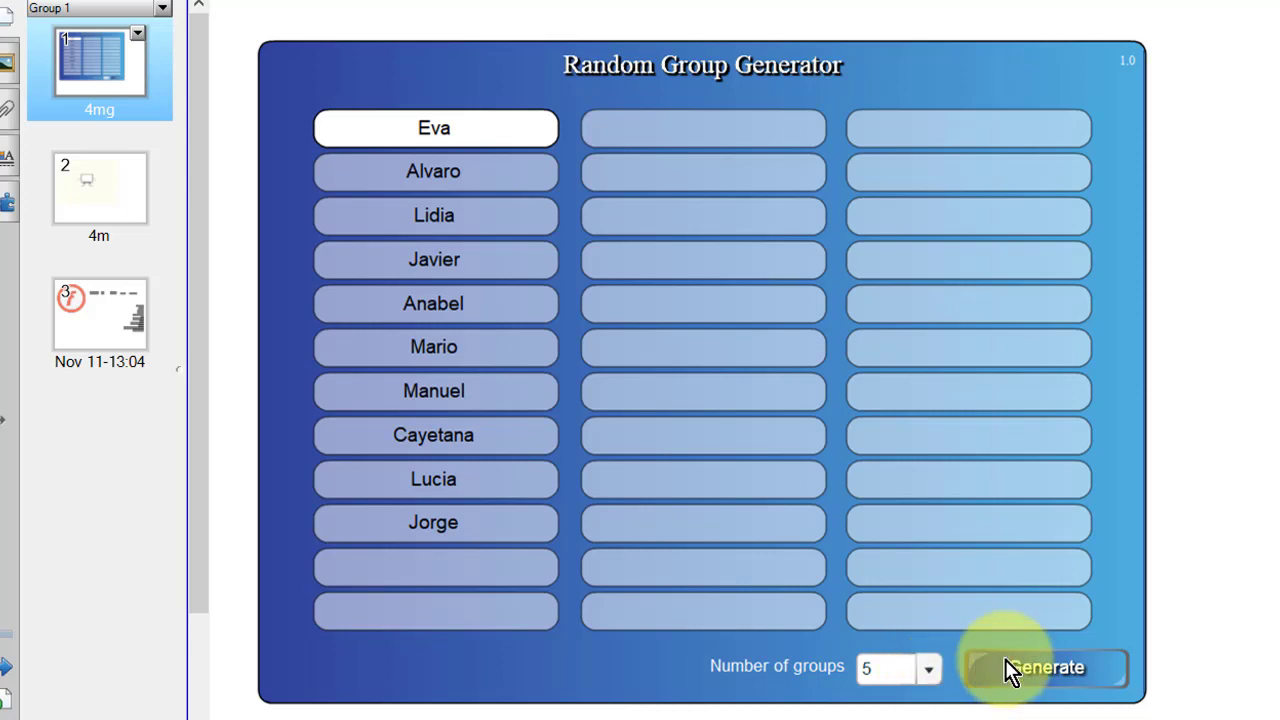
- Generate random groups from the prepared student list, regroup the students twice, and return to the list
left_click(1008, 662)
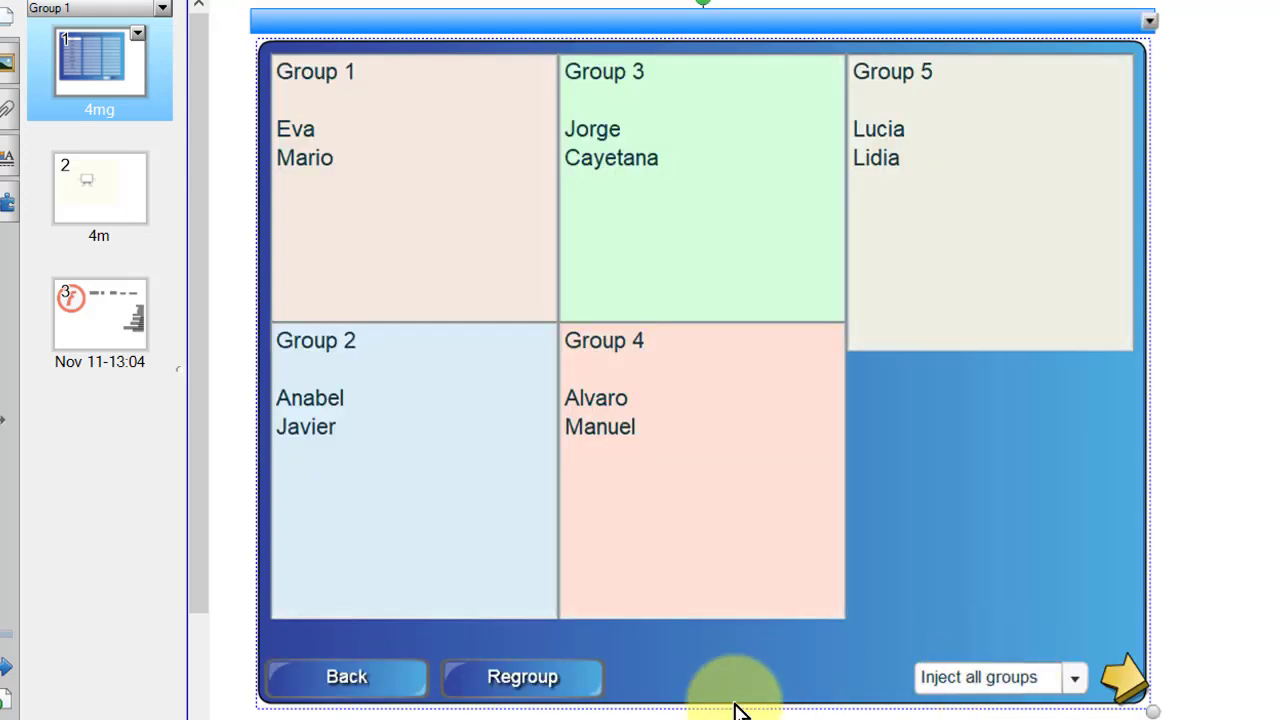
left_click(494, 684)
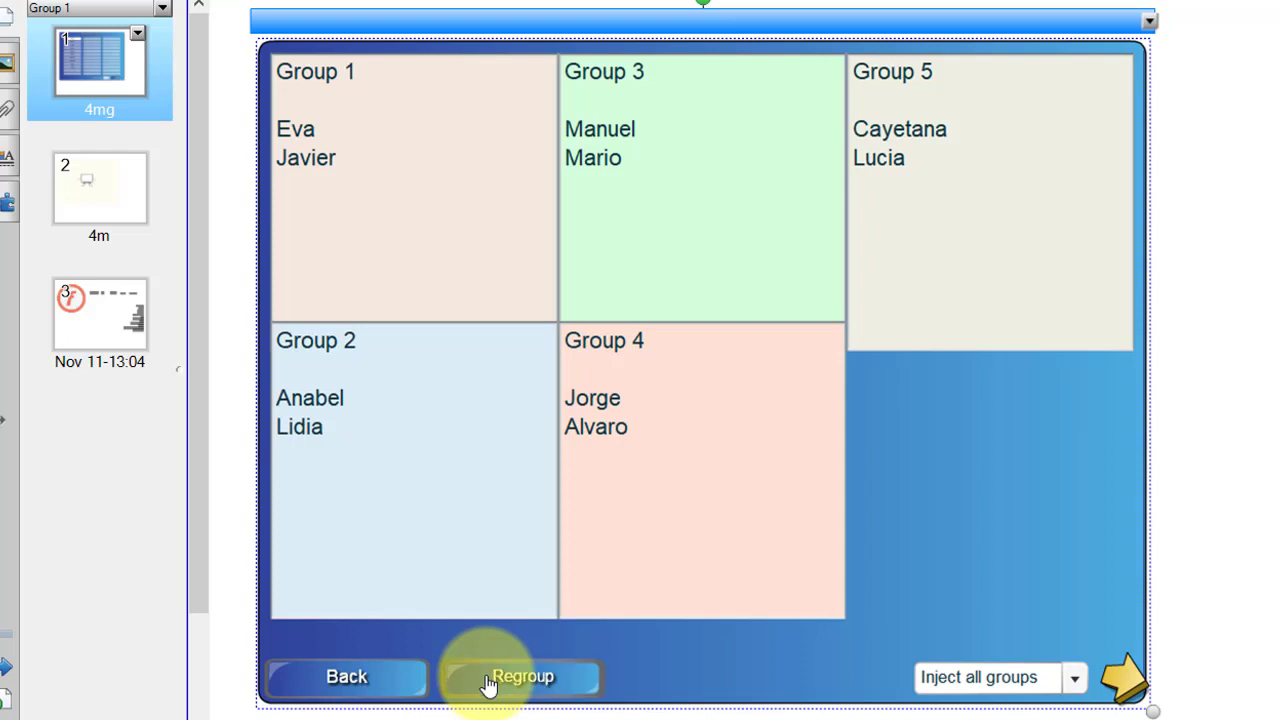
left_click(488, 684)
left_click(406, 680)
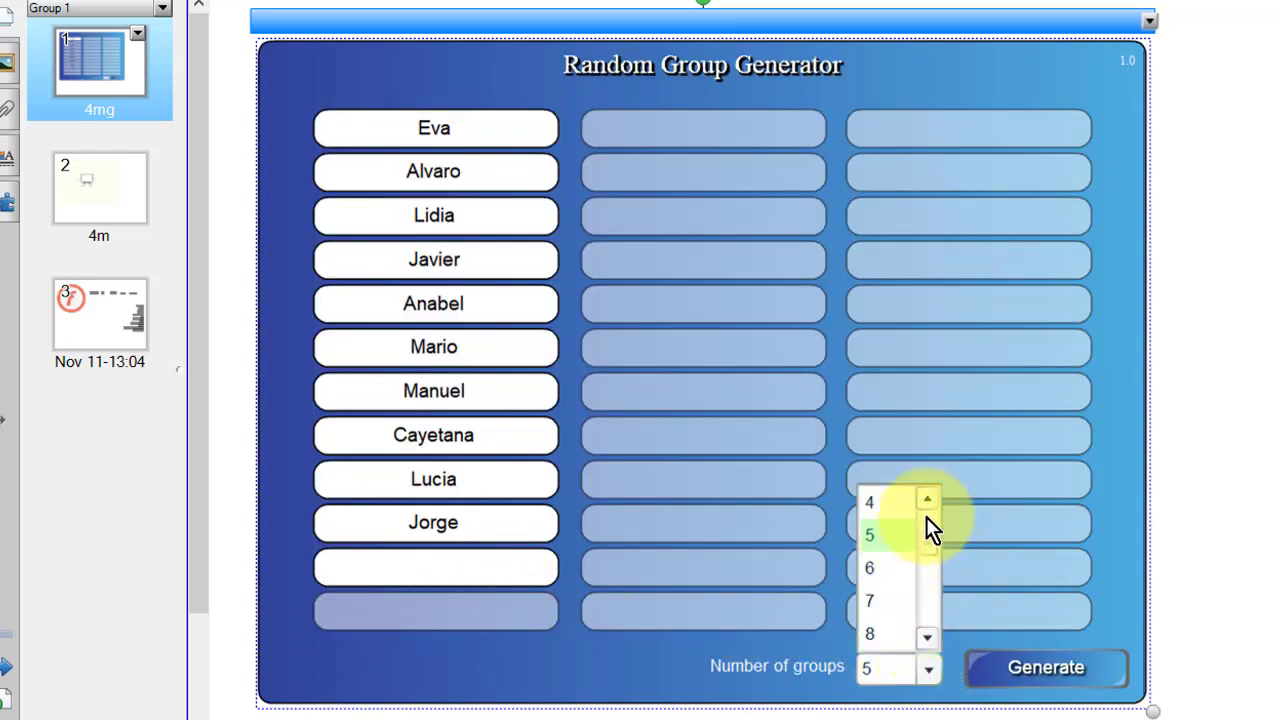
- Set the number of groups to 2, generate the random groups, regroup the students once, and return to the list
scroll(910, 526, "up", 2)
left_click(872, 510)
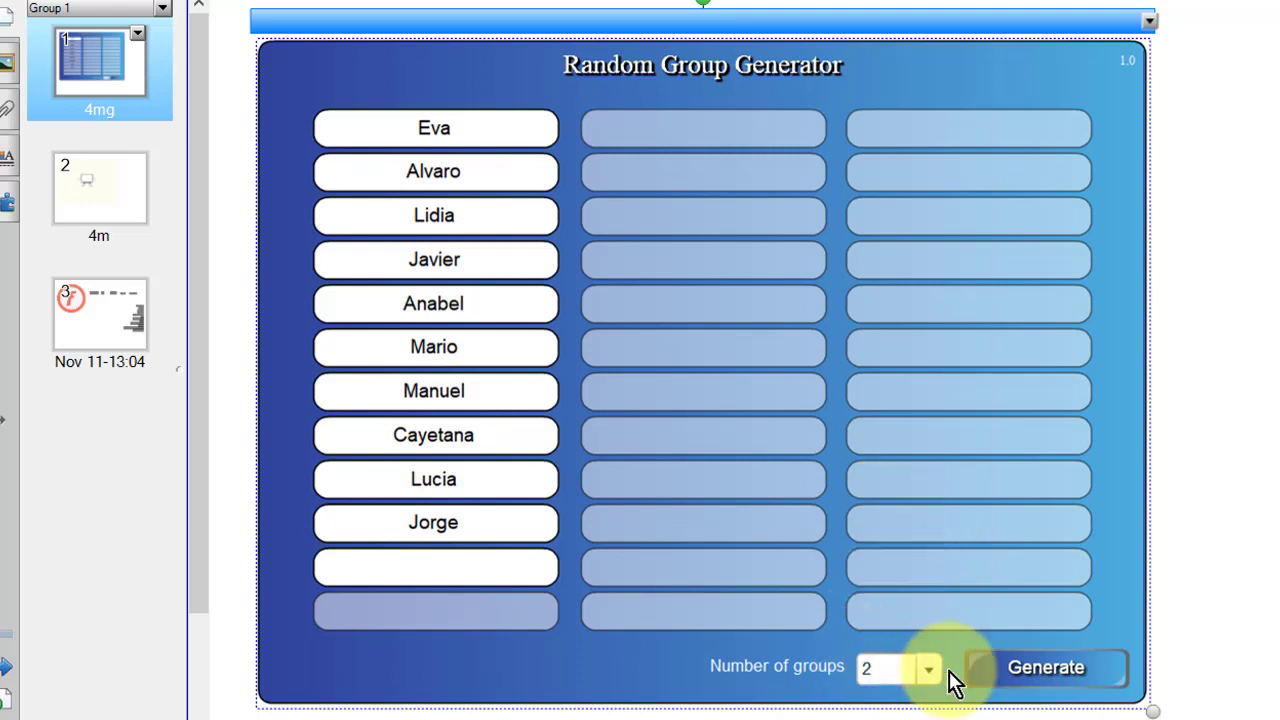
left_click(1002, 666)
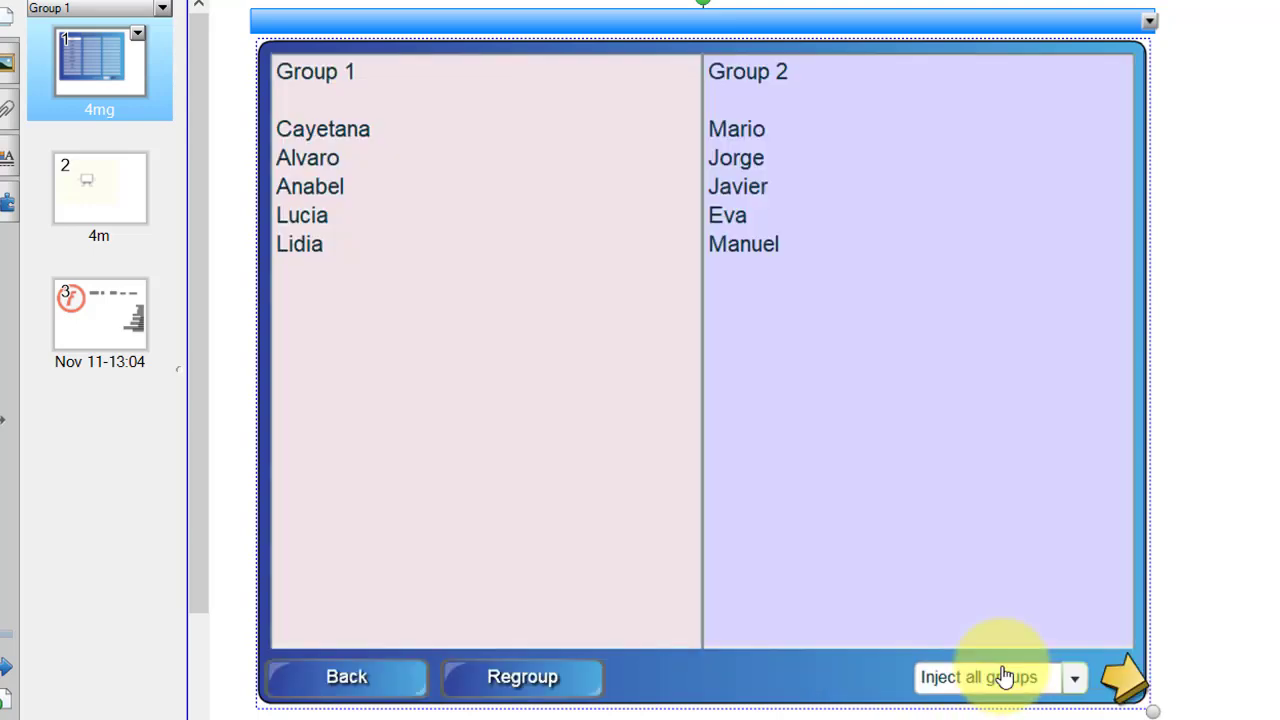
left_click(525, 688)
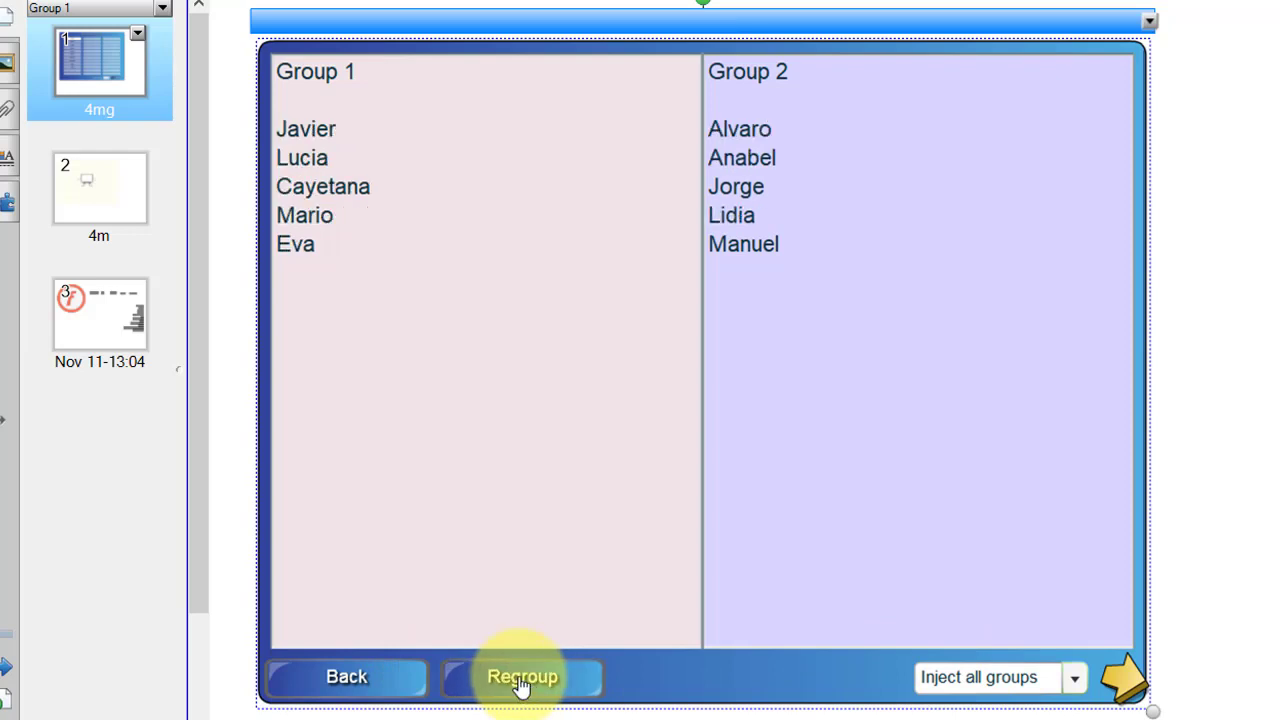
left_click(382, 682)
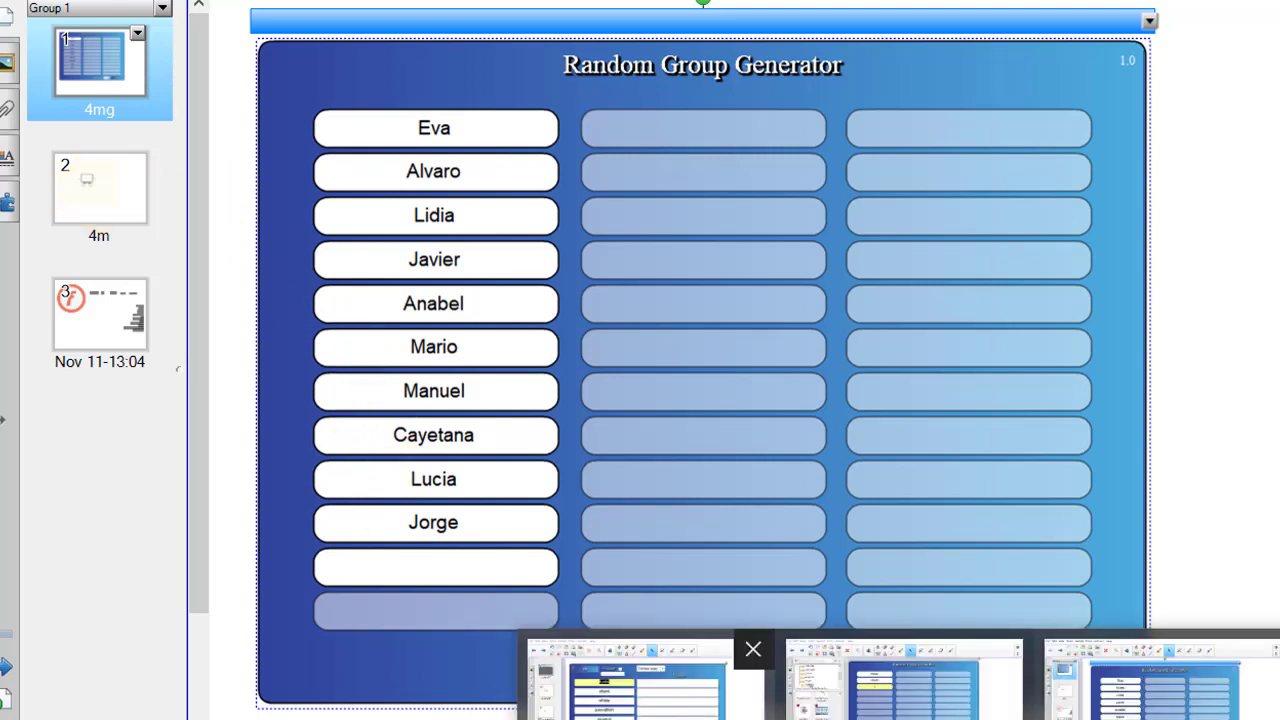
- Switch to the notebook containing the sample Random Group Generator and add a blank page after page 11
left_click(628, 680)
key("alt+Tab")
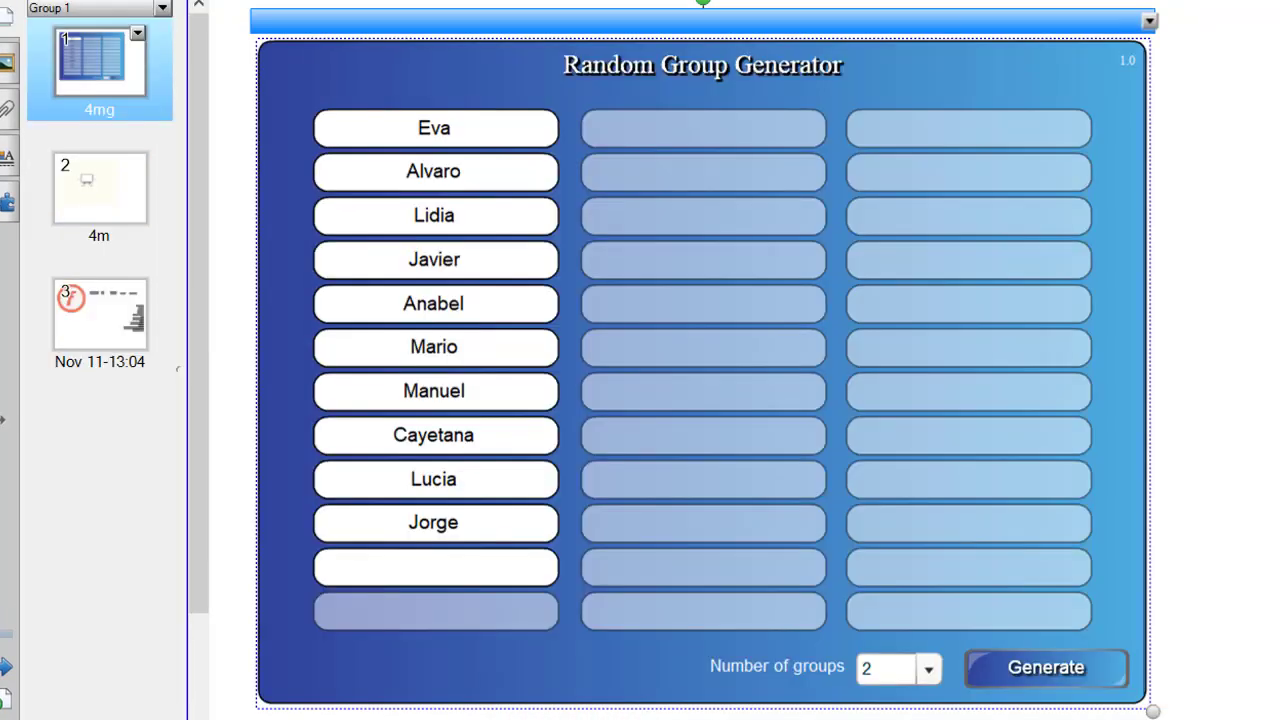
key("alt+Tab")
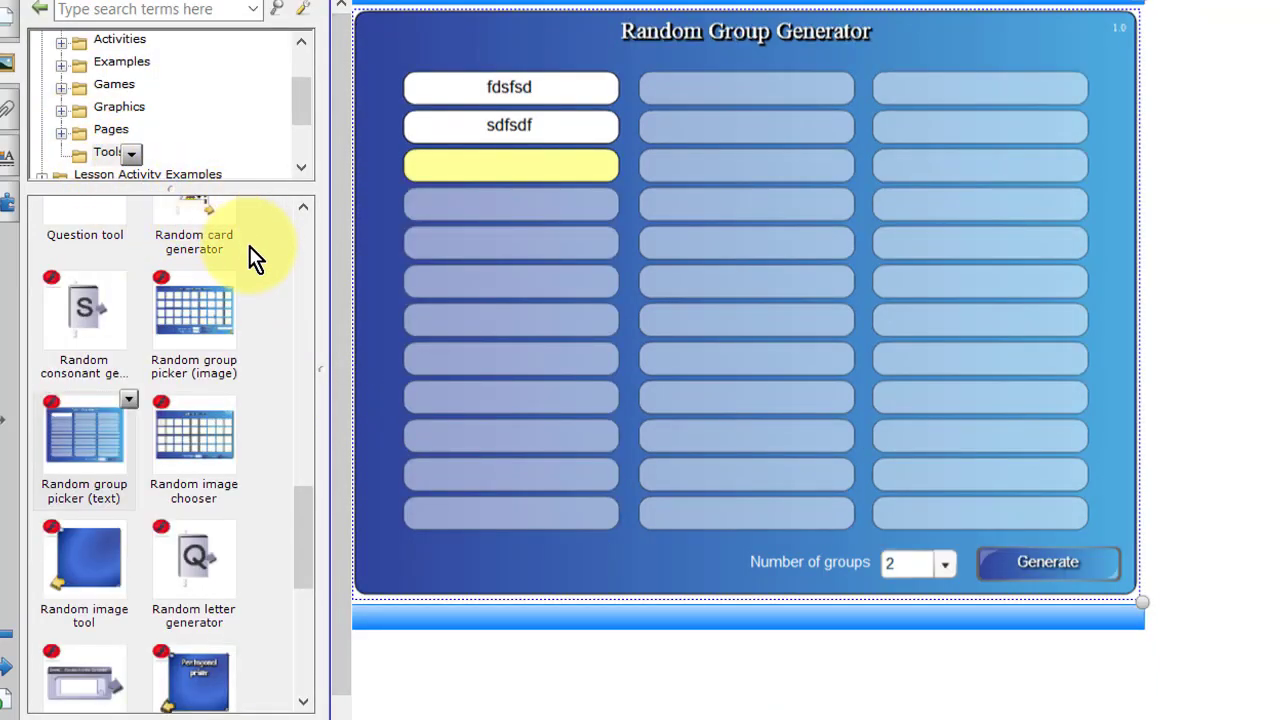
left_click(9, 22)
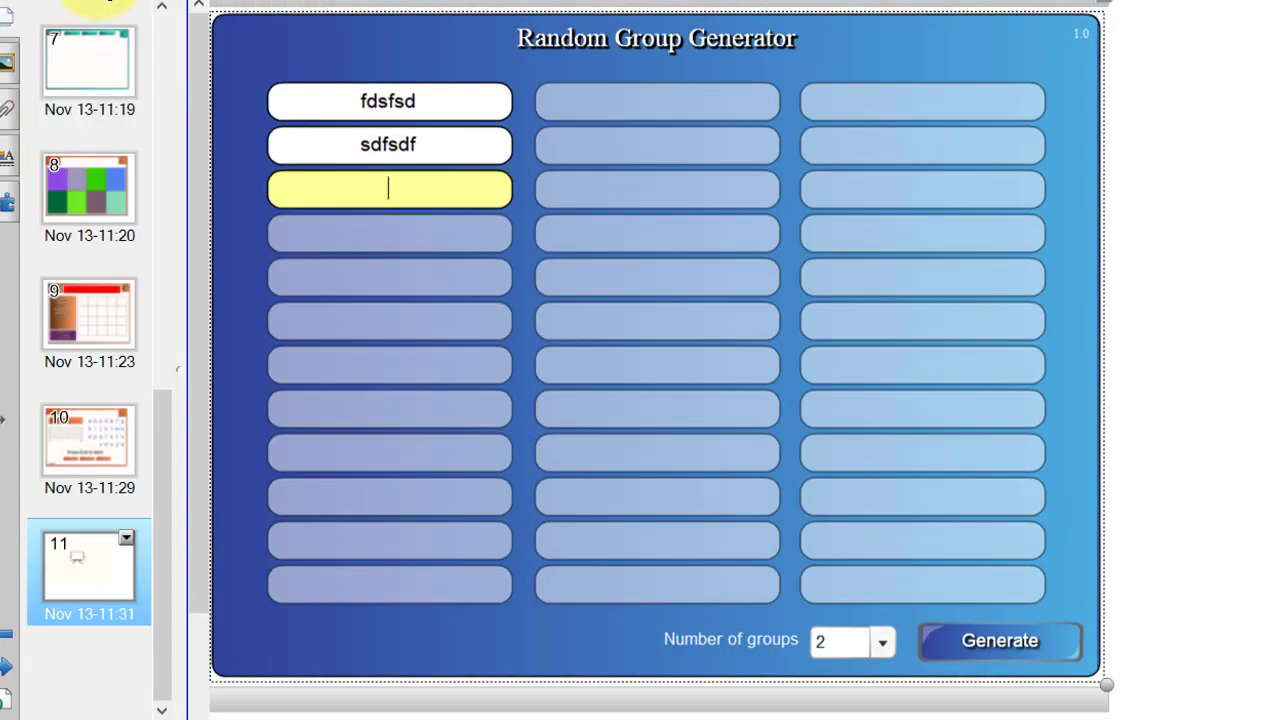
key("ctrl+m")
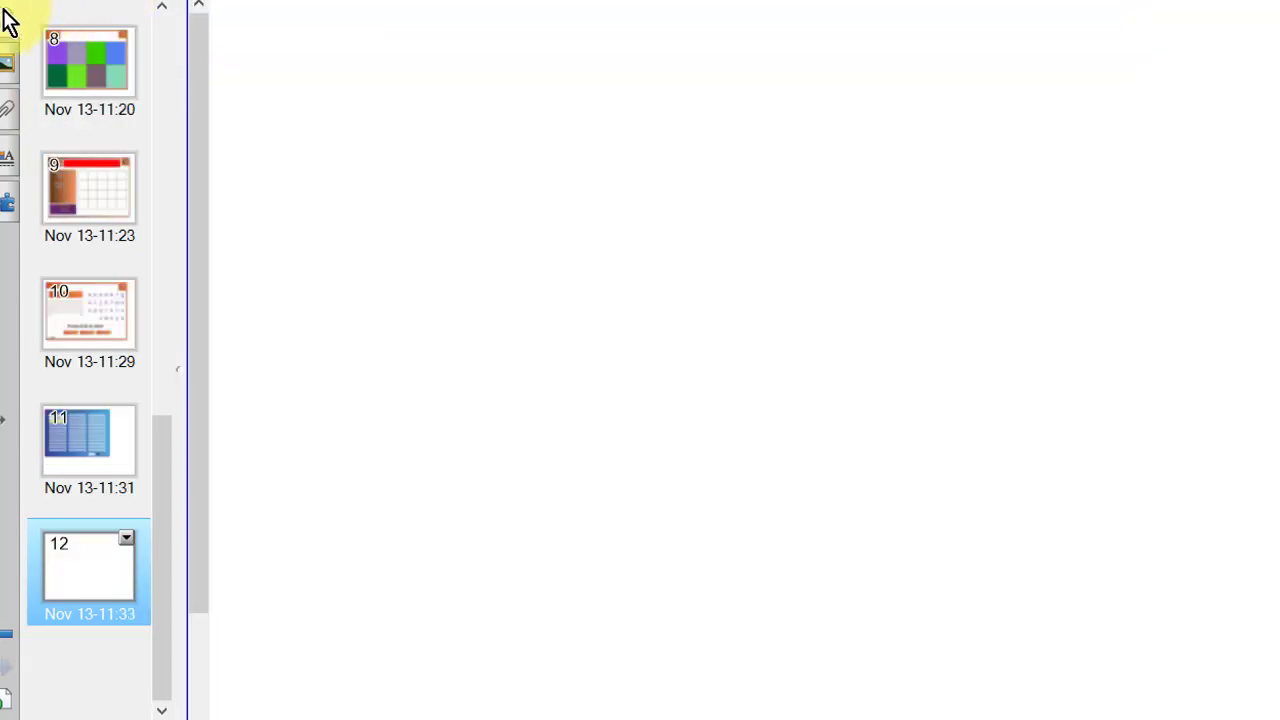
- Find the Random word chooser tool in the gallery, place it on the blank page, and enlarge it
left_click(5, 66)
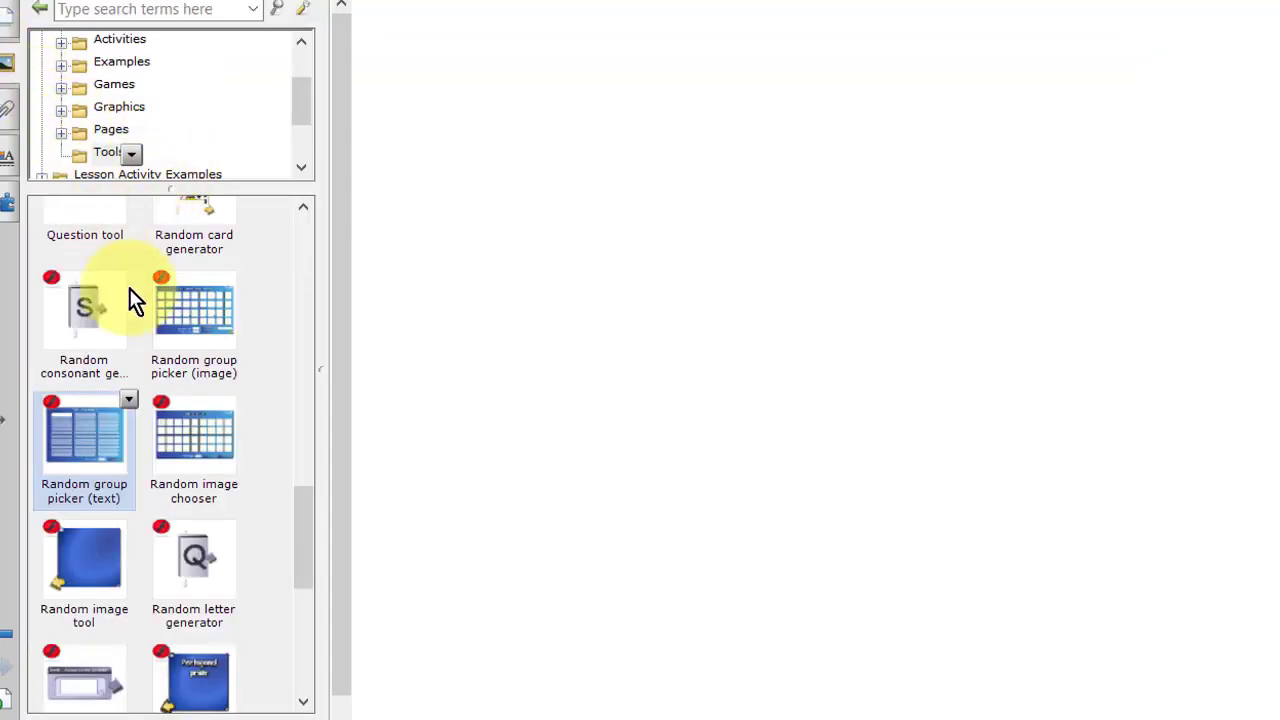
left_click_drag(309, 512, 298, 610)
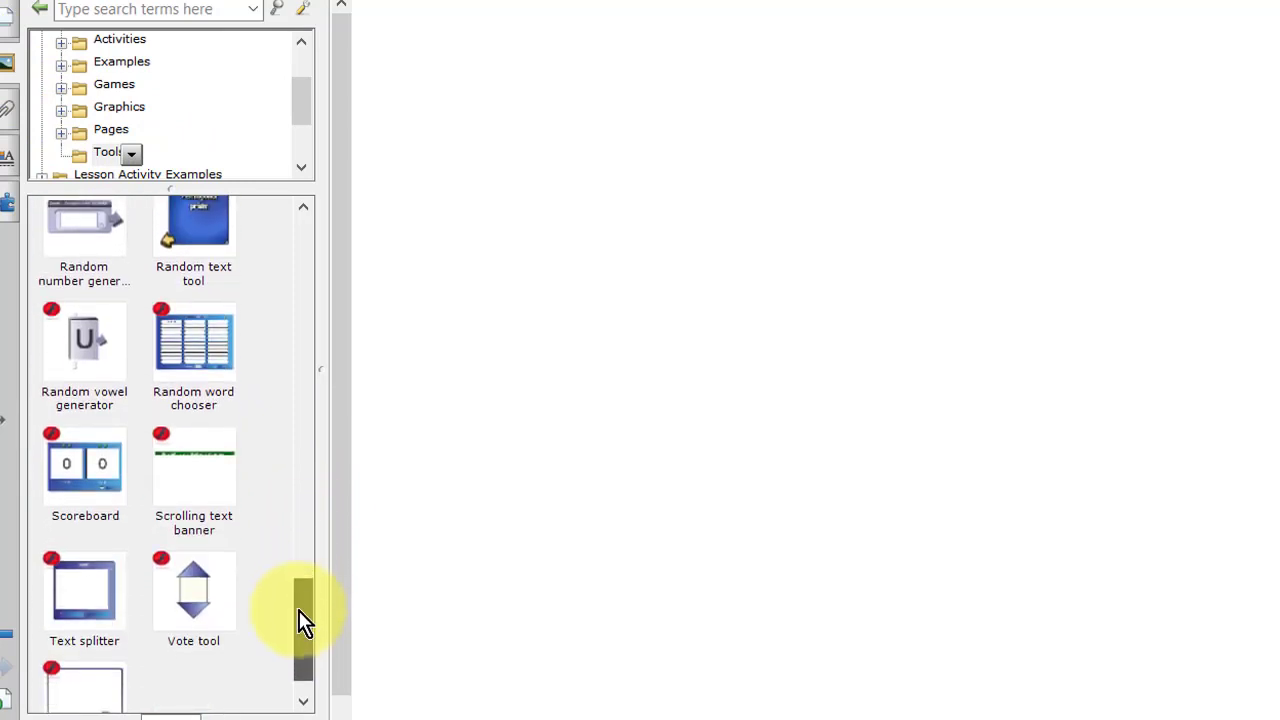
left_click_drag(200, 341, 905, 390)
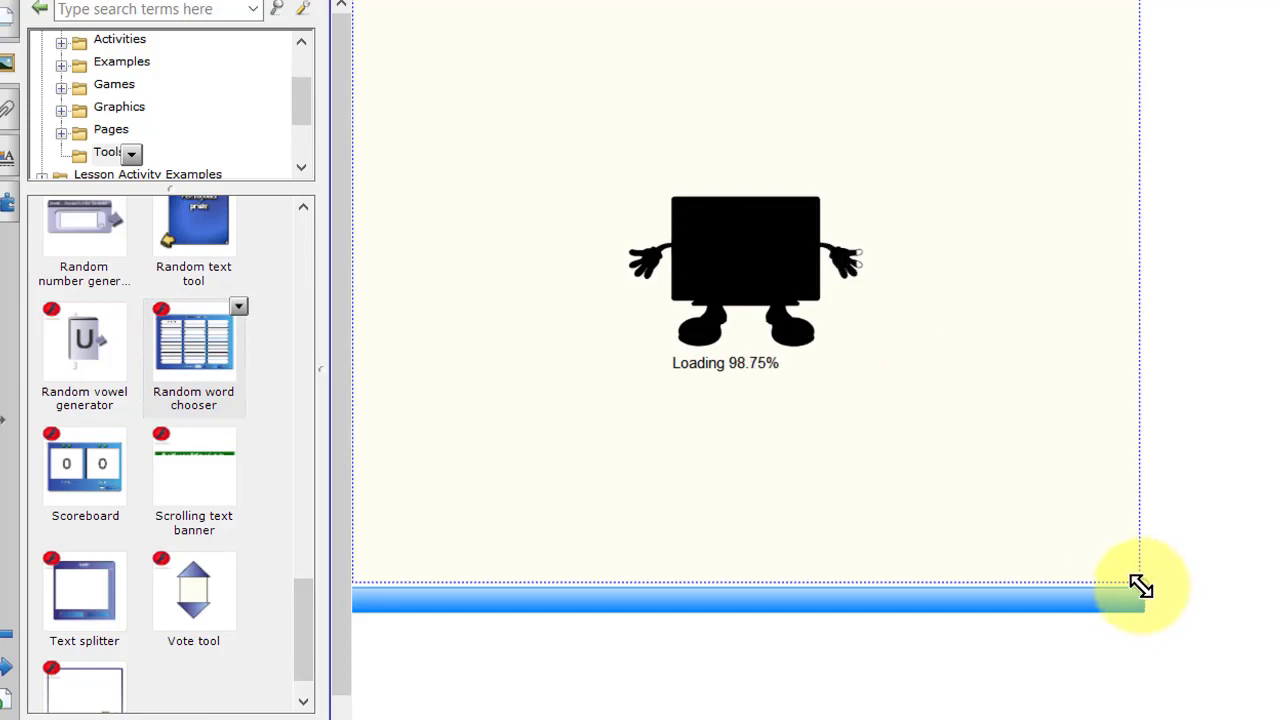
left_click_drag(1140, 585, 1257, 670)
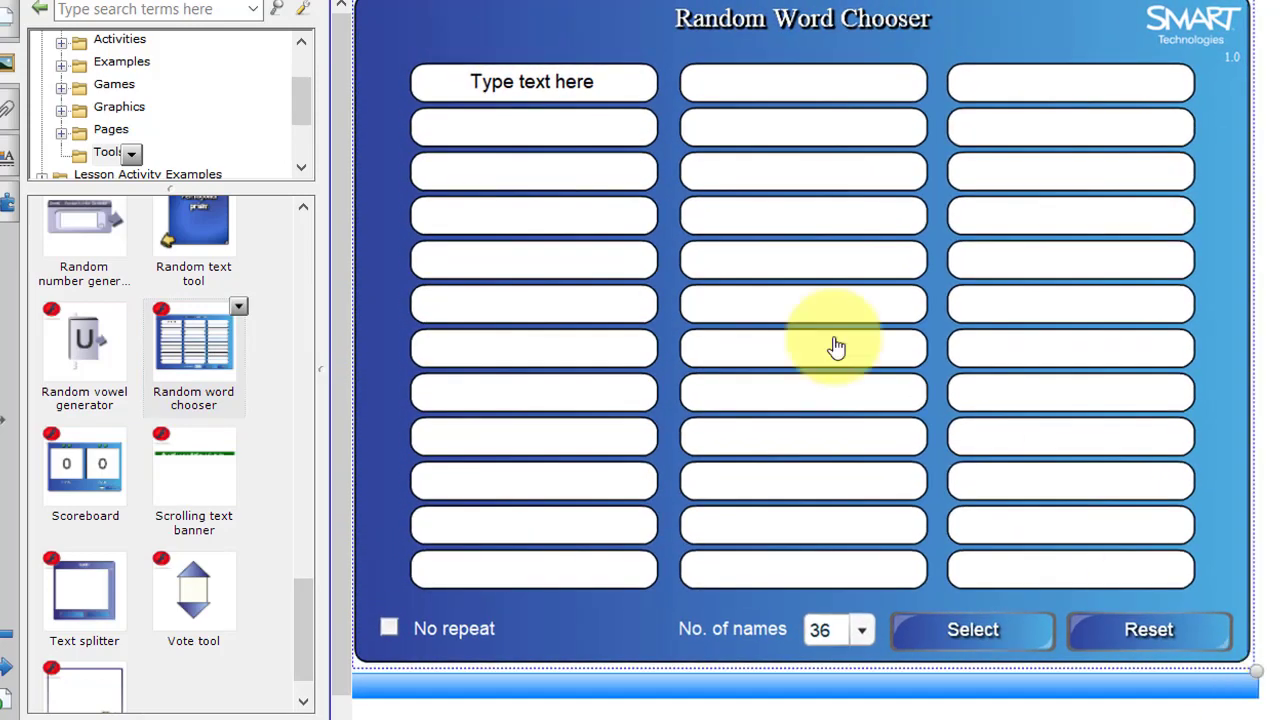
- Set the number of names in the Random Word Chooser to 3
left_click(860, 630)
left_click_drag(860, 560, 878, 306)
left_click(818, 363)
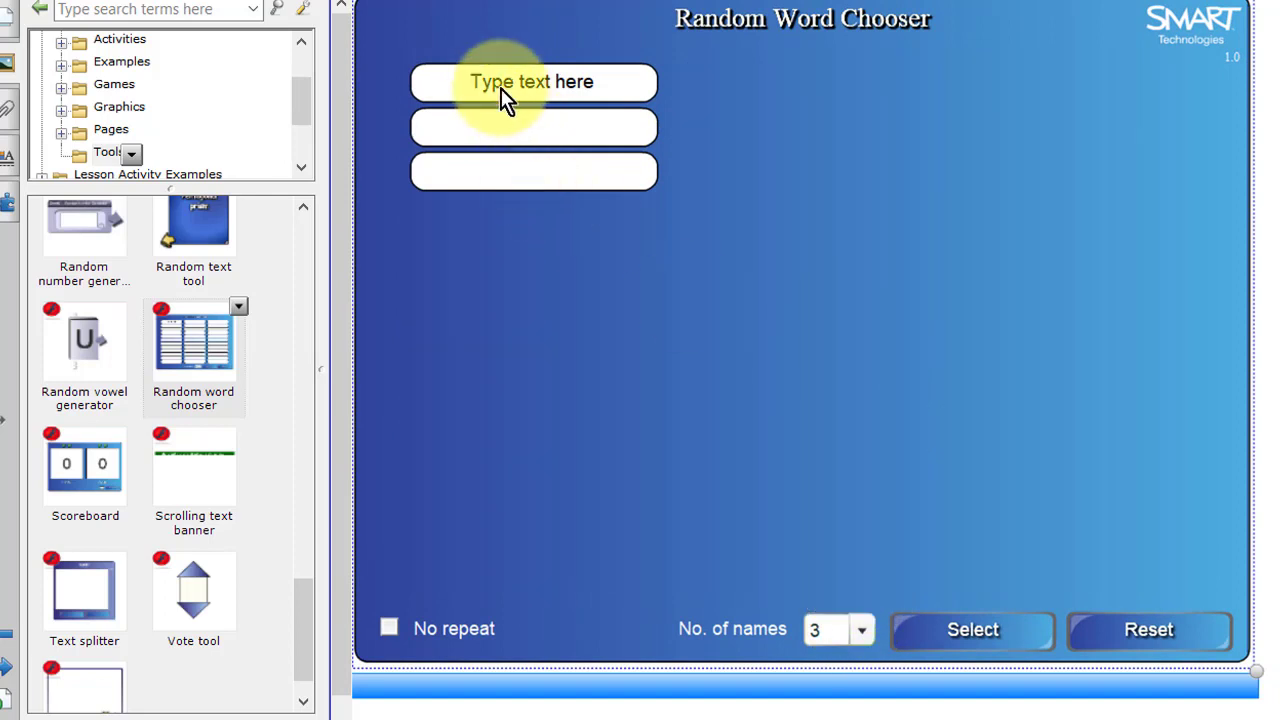
- Replace the placeholder text and fill the three fields of the Random Word Chooser with sample first names
left_click(526, 82)
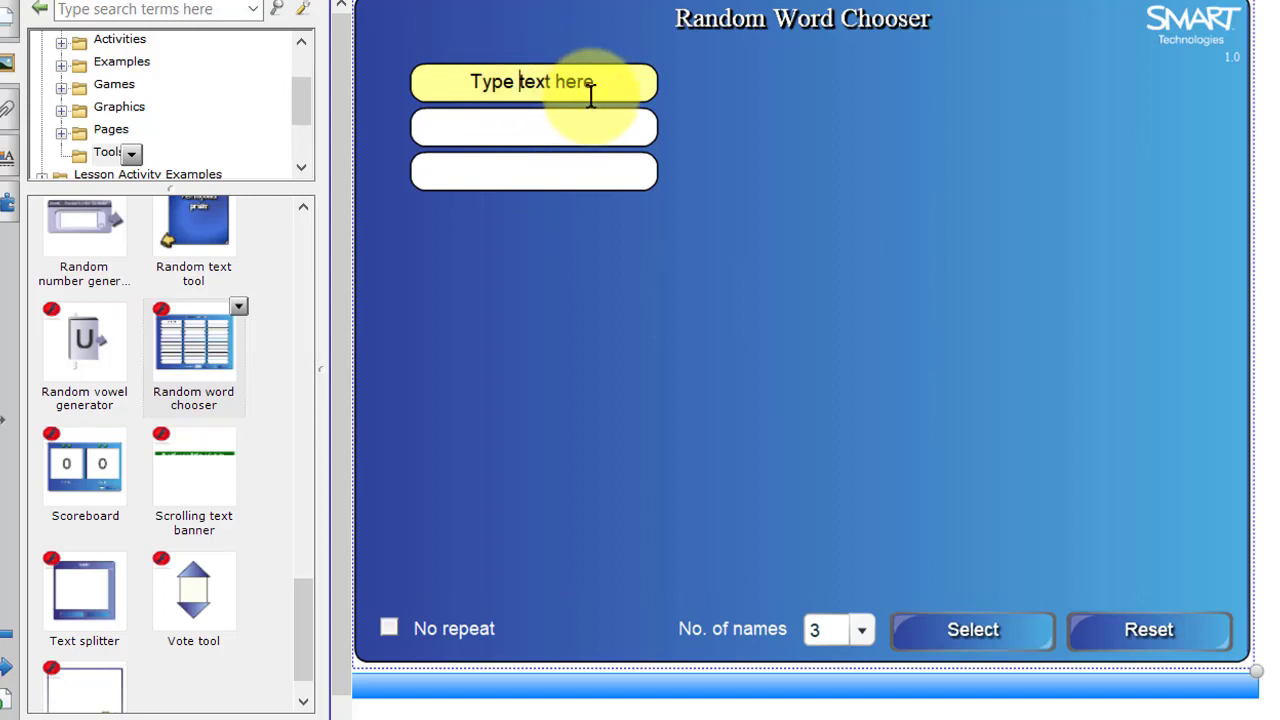
left_click_drag(595, 82, 355, 72)
type("bob")
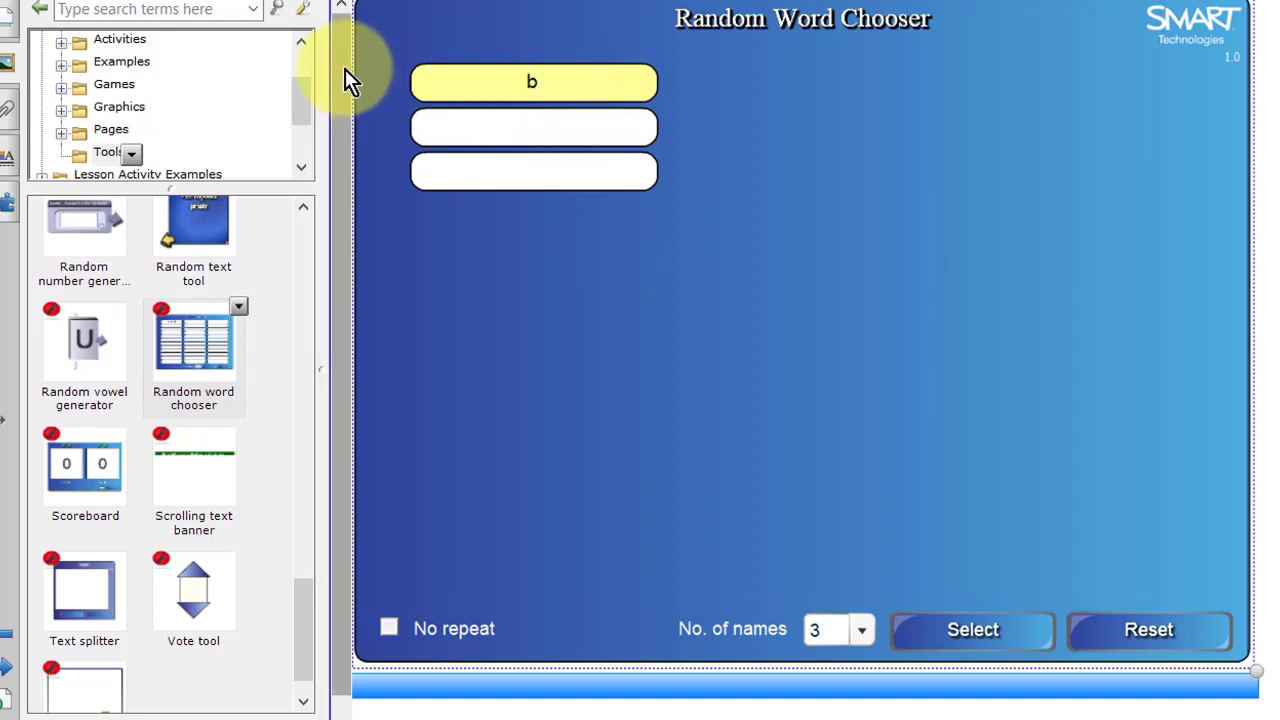
left_click(486, 128)
type("ian")
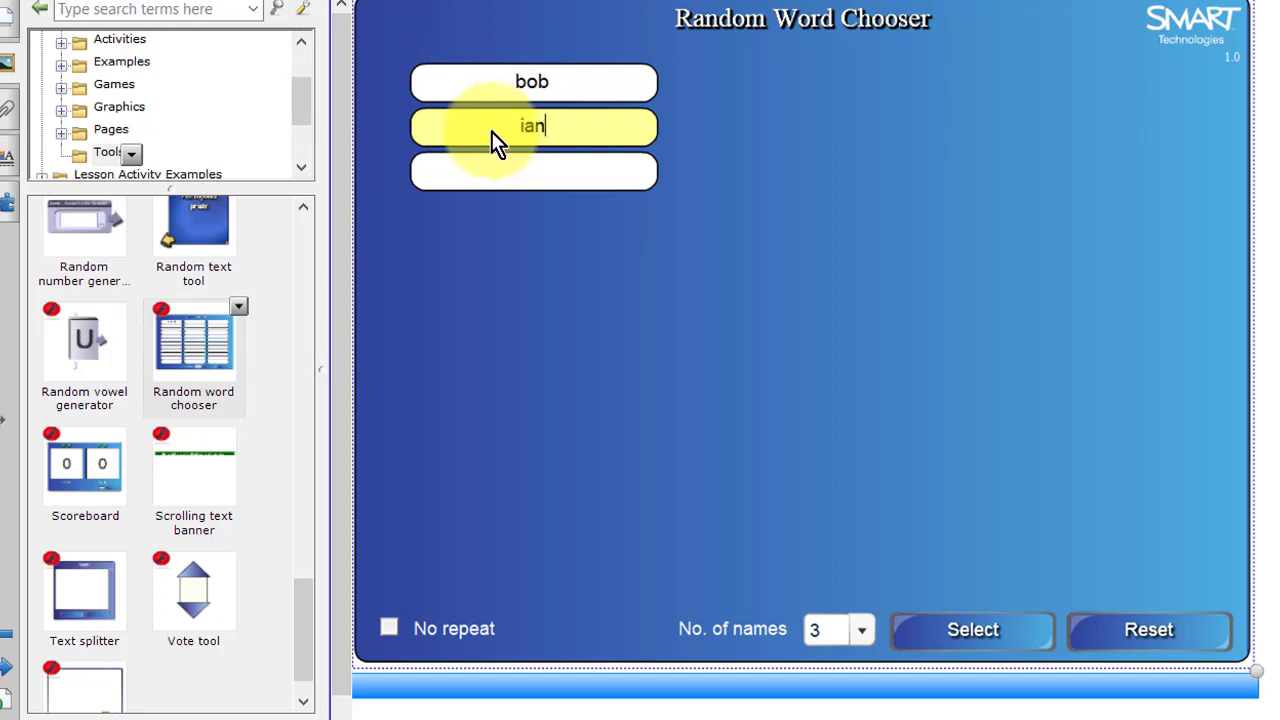
left_click(540, 172)
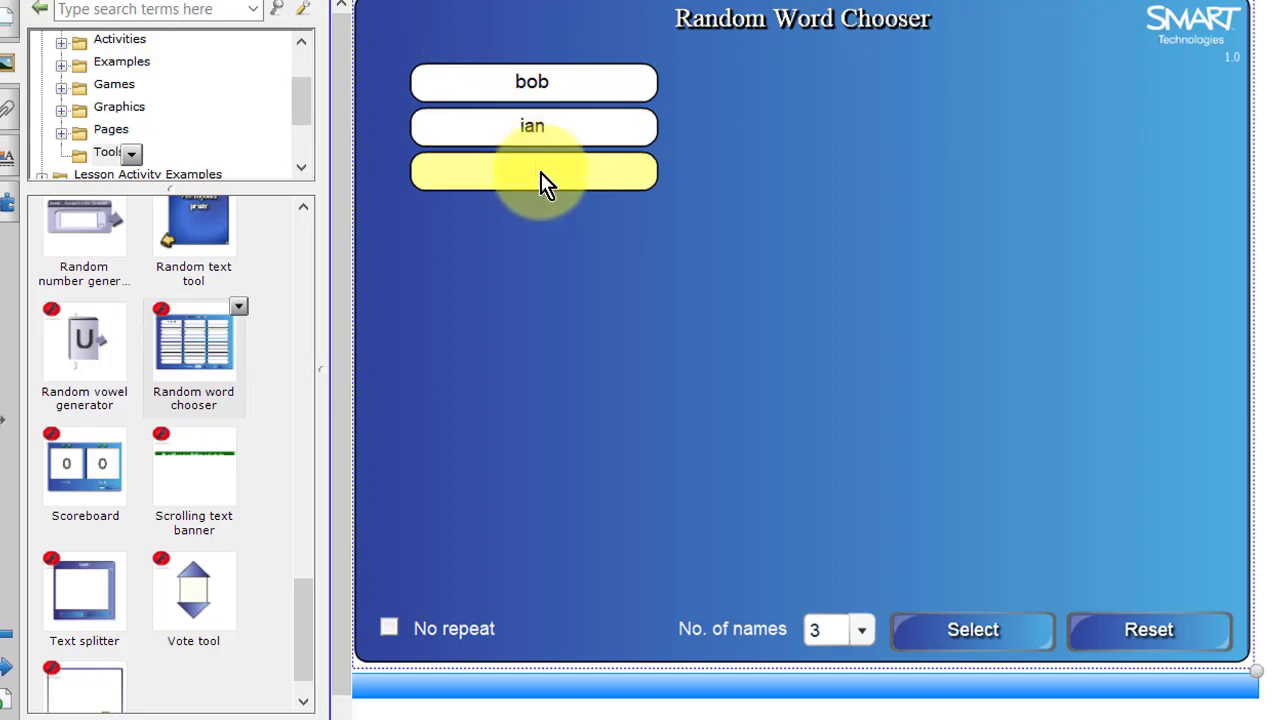
type("fred")
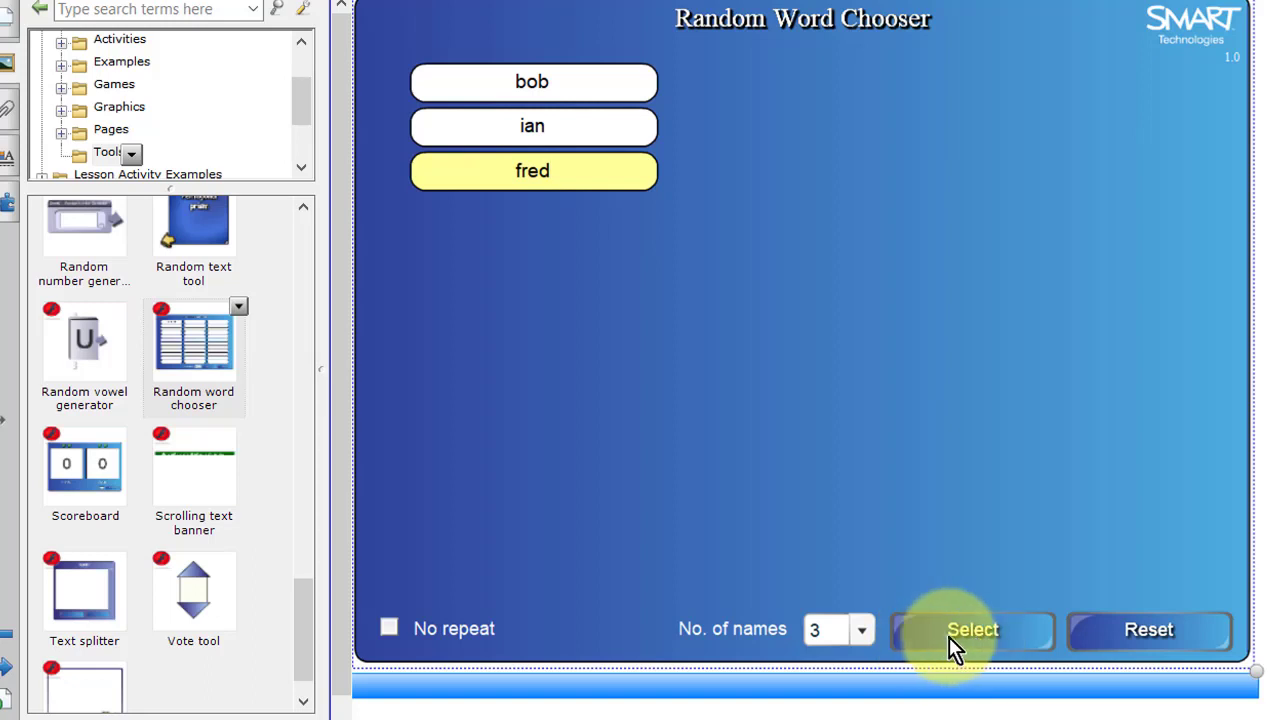
- Test one random selection, enable the No repeat option, and pick random entries three more times
left_click(960, 631)
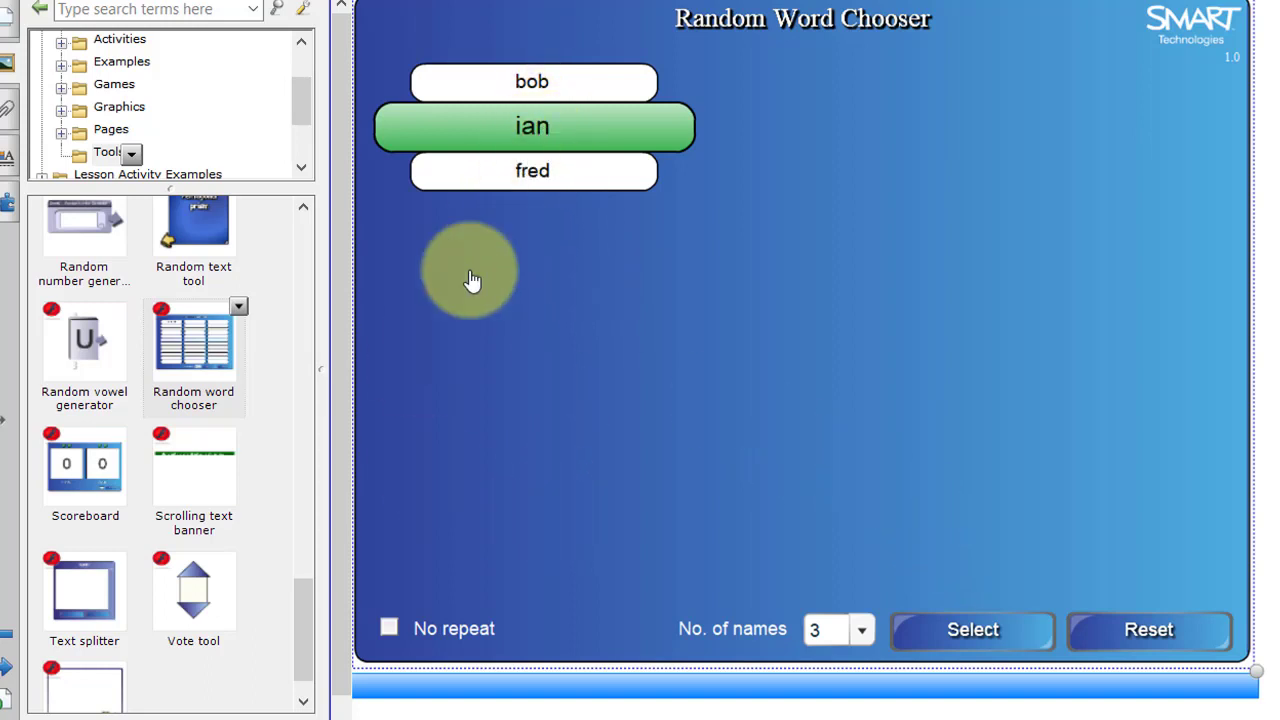
left_click(395, 628)
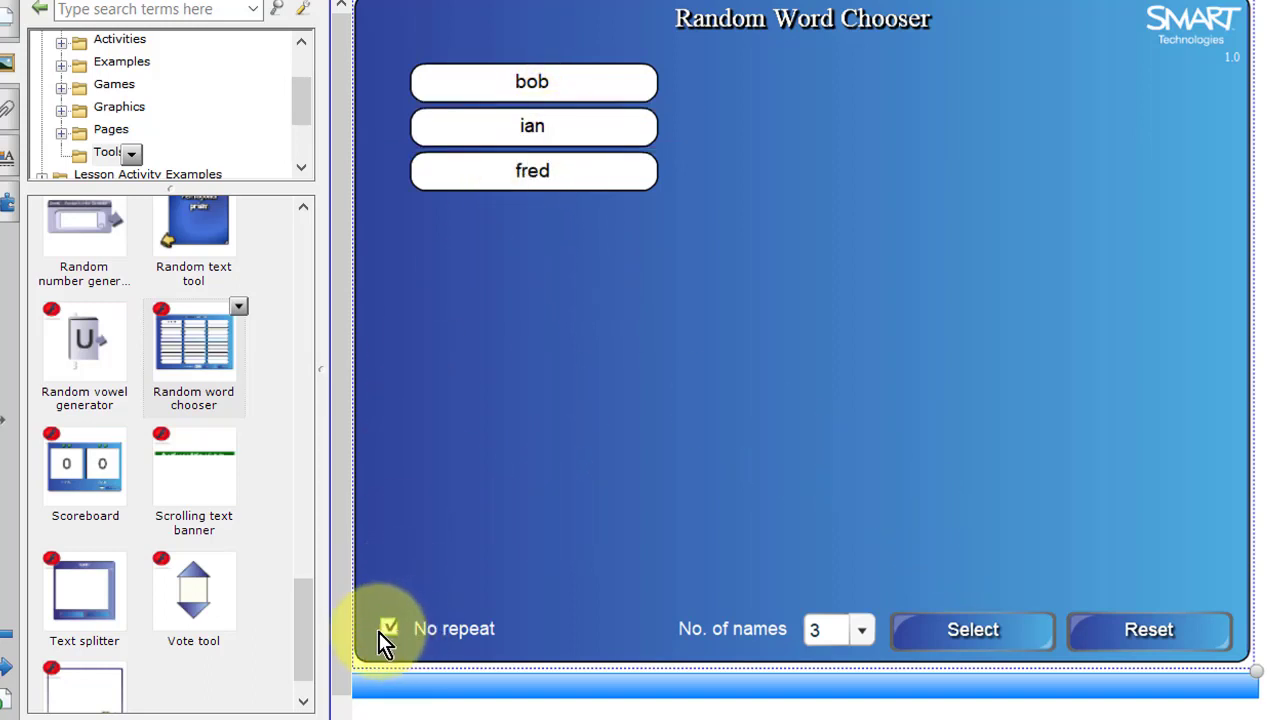
left_click(976, 635)
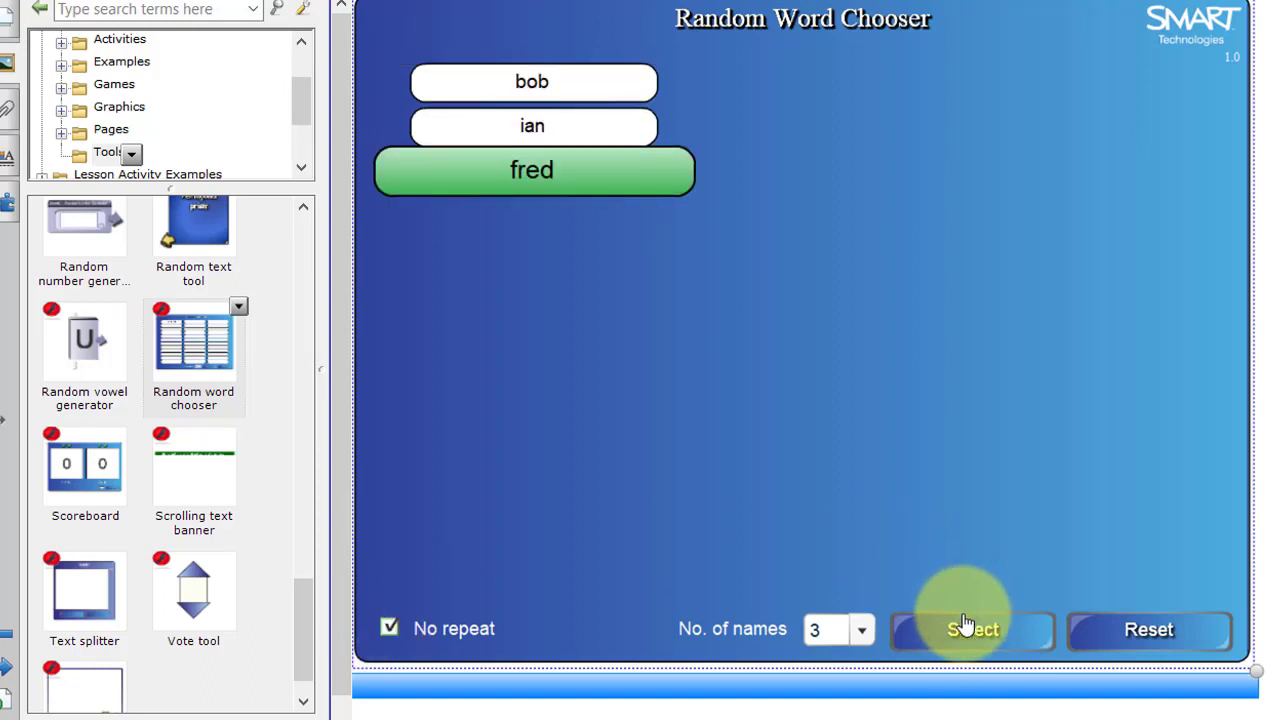
left_click(976, 640)
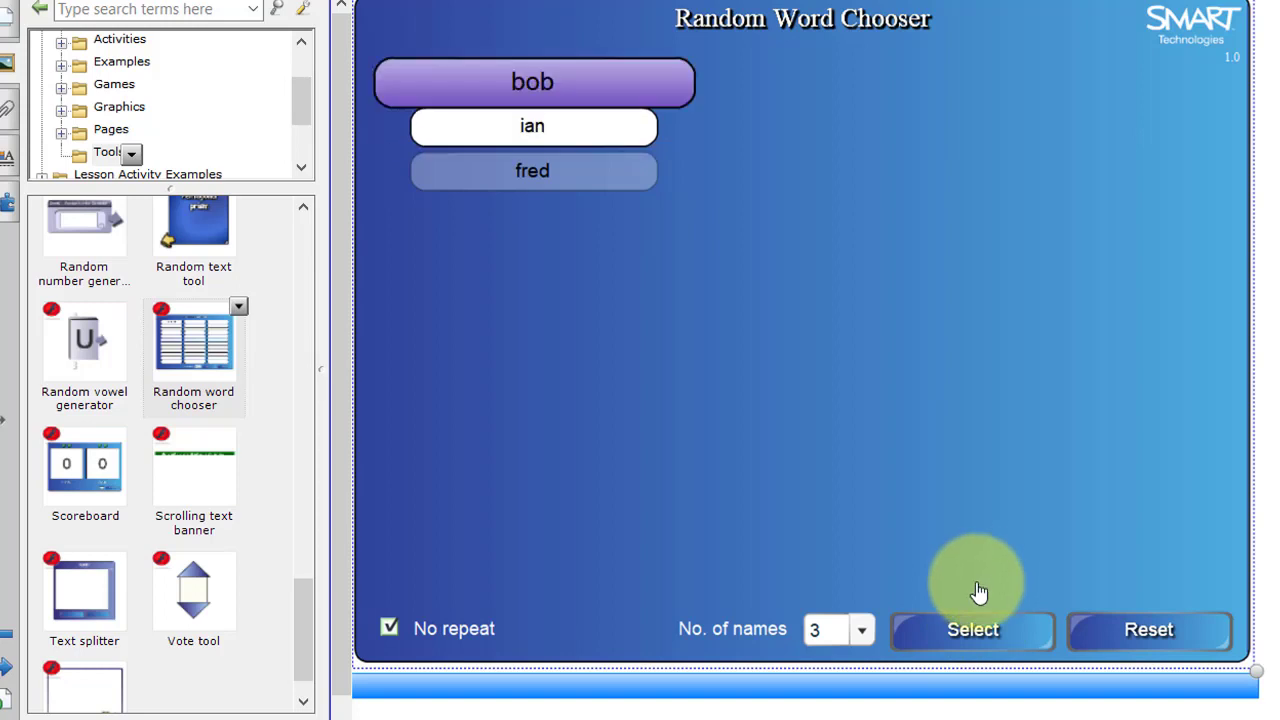
left_click(969, 628)
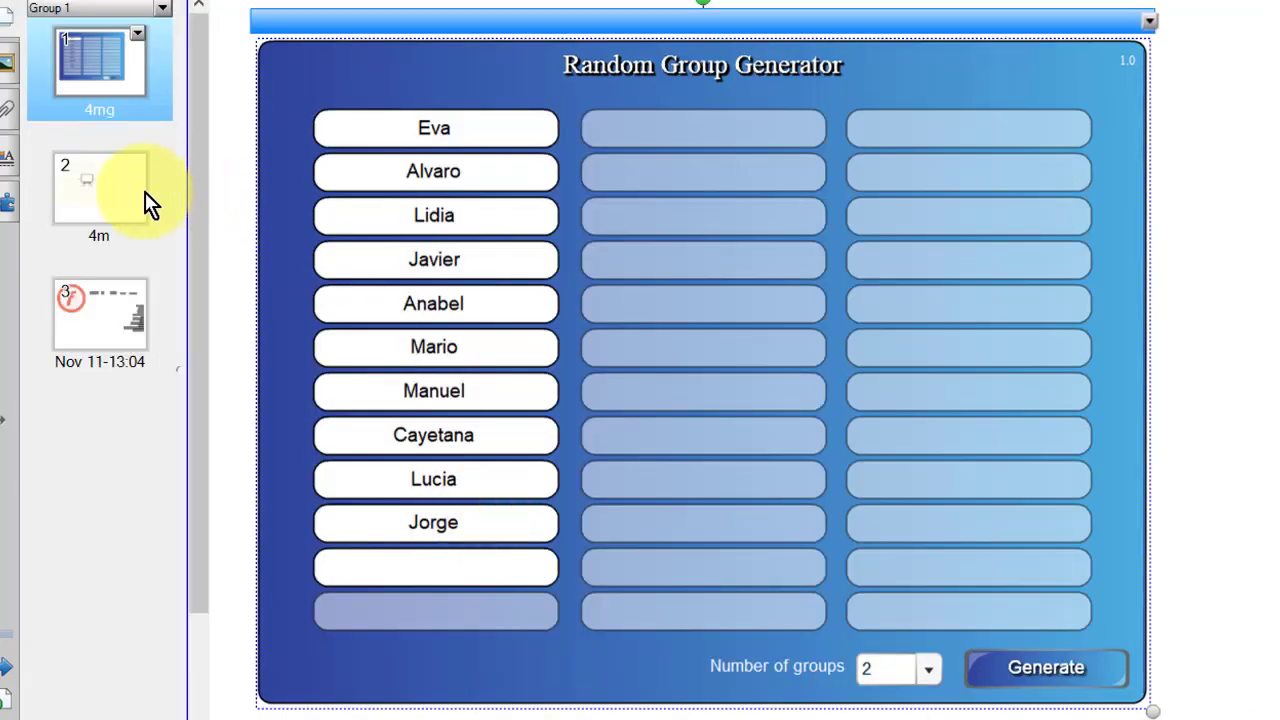
- Open the prepared word chooser on page 4m, make two random selections, and enable the No repeat option
left_click(99, 200)
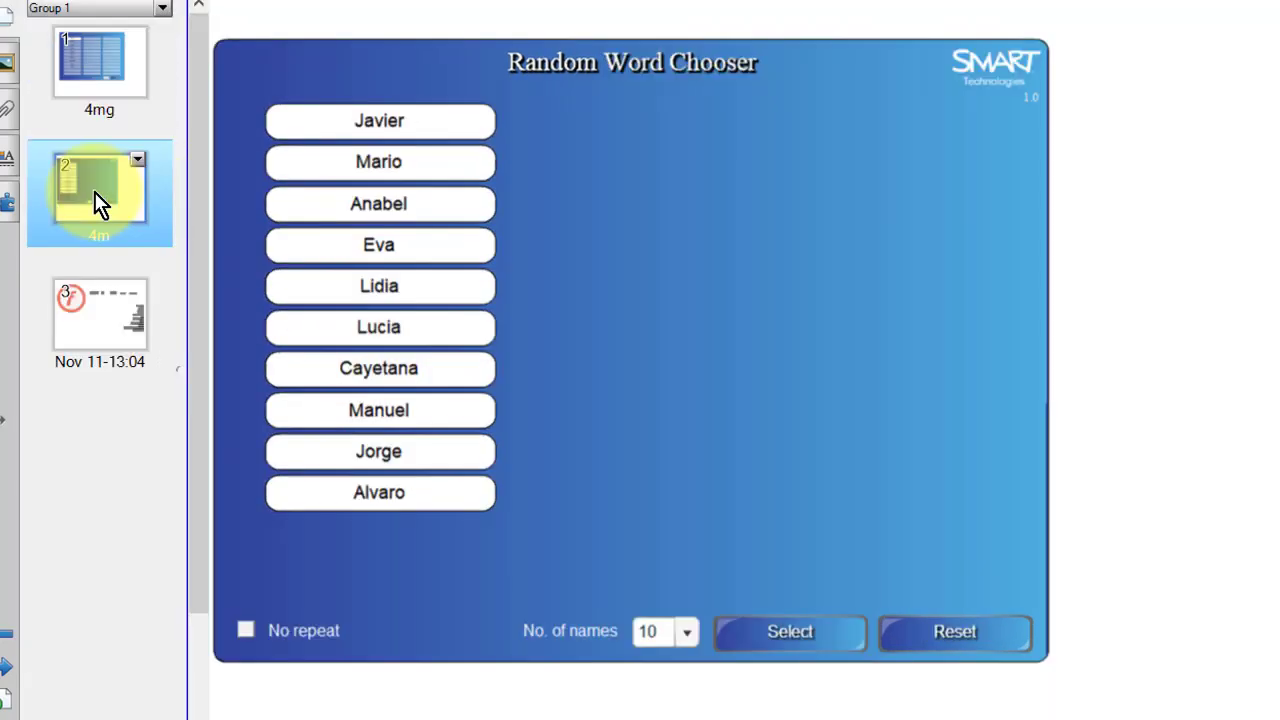
left_click(778, 640)
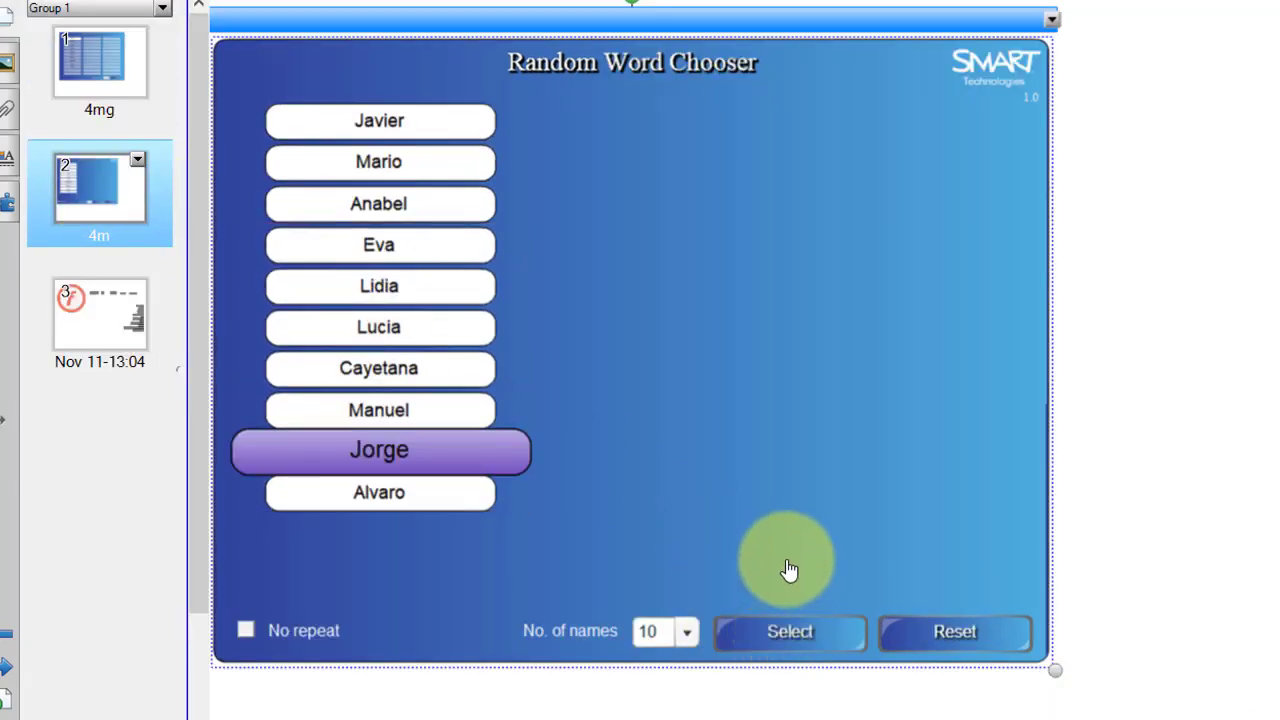
left_click(794, 625)
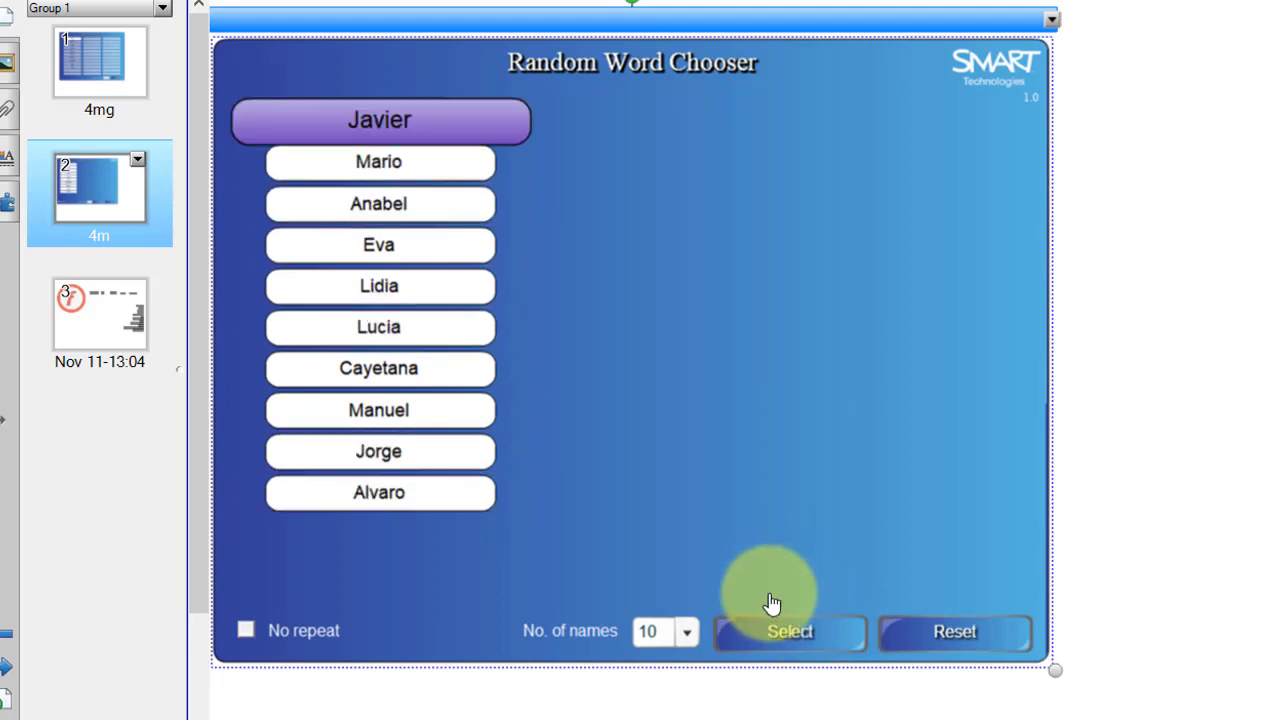
left_click(241, 633)
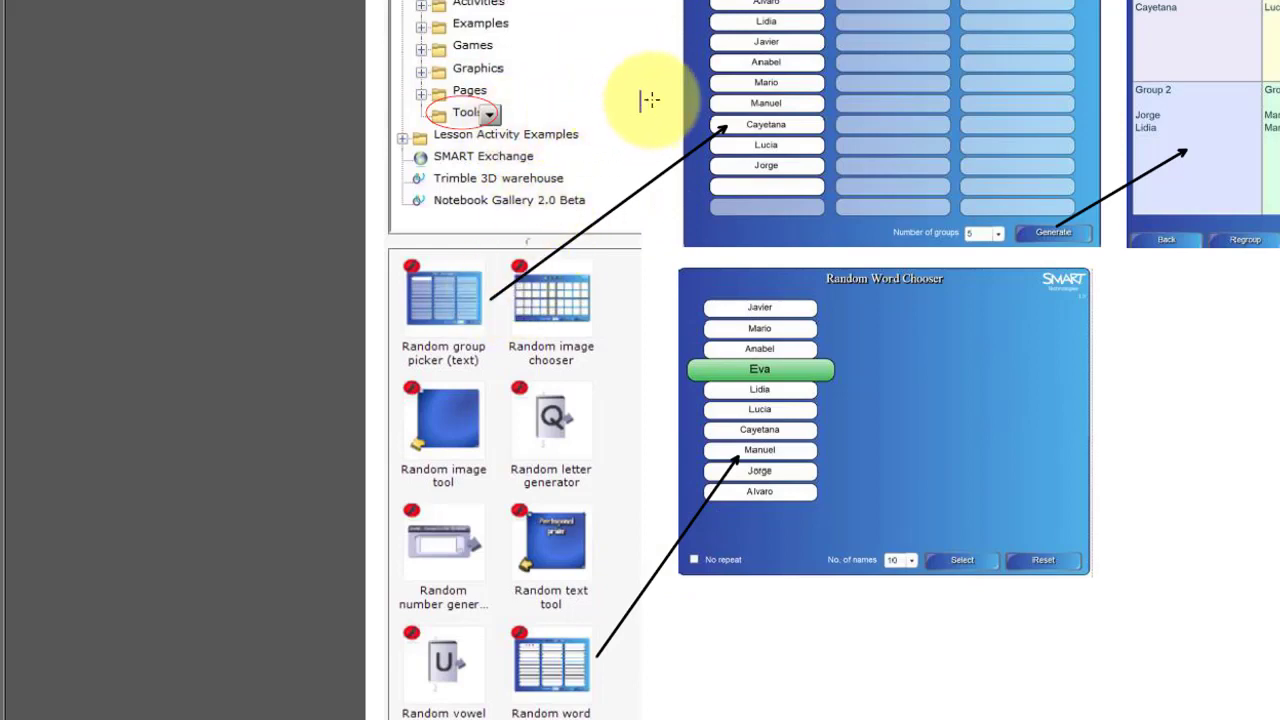
- Open page 3 of the plan Tools notebook and locate the Text splitter in the Tools folder of Lesson Activity Toolkit 2.0
left_click_drag(640, 92, 682, 67)
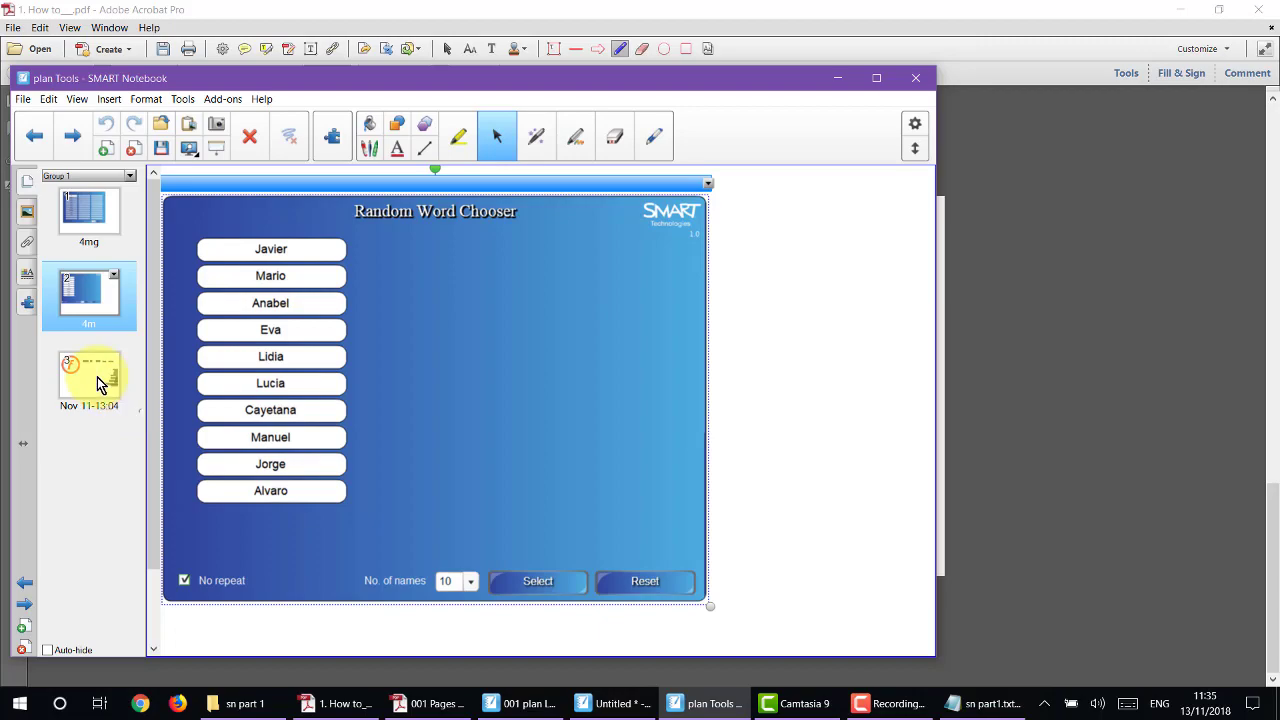
left_click(97, 377)
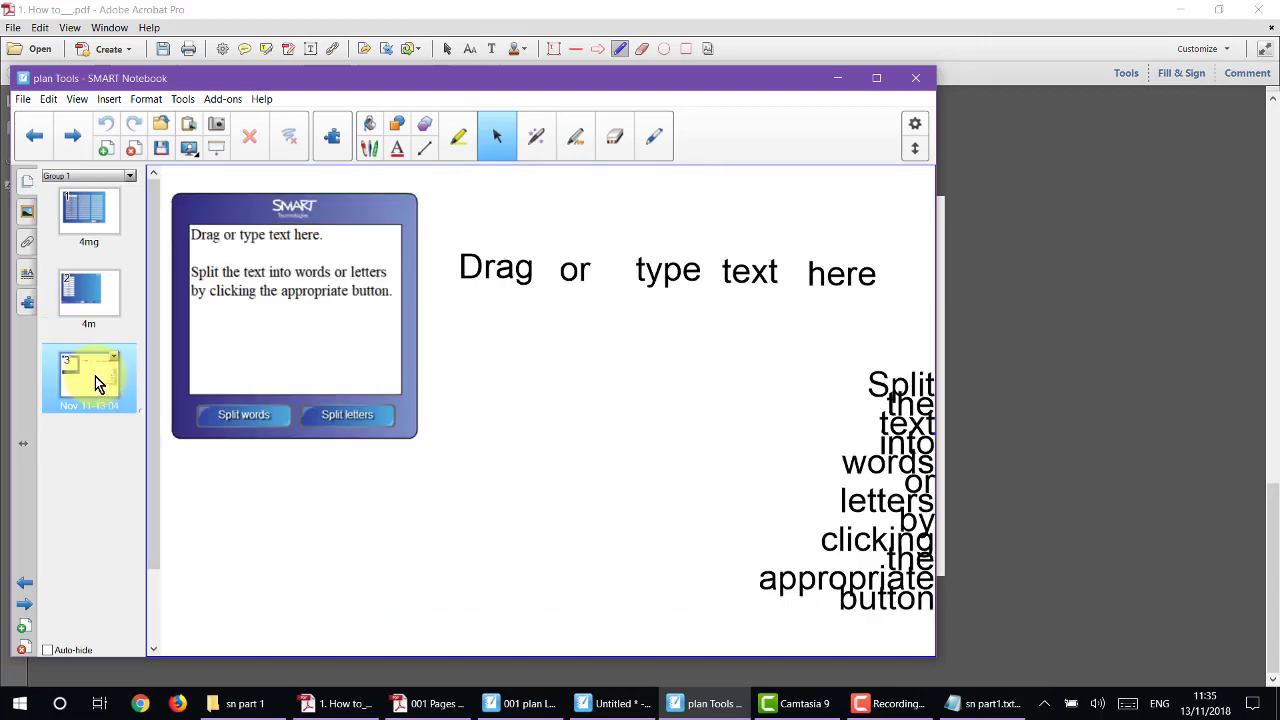
left_click(27, 214)
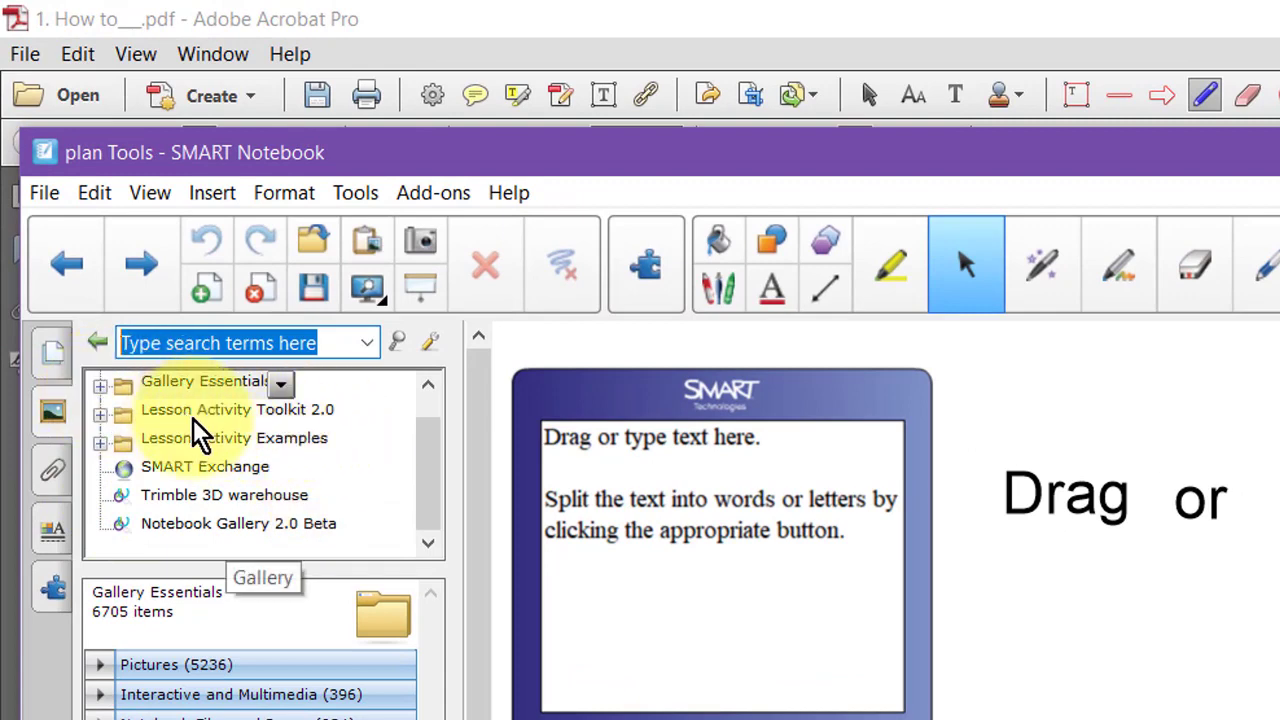
left_click(102, 412)
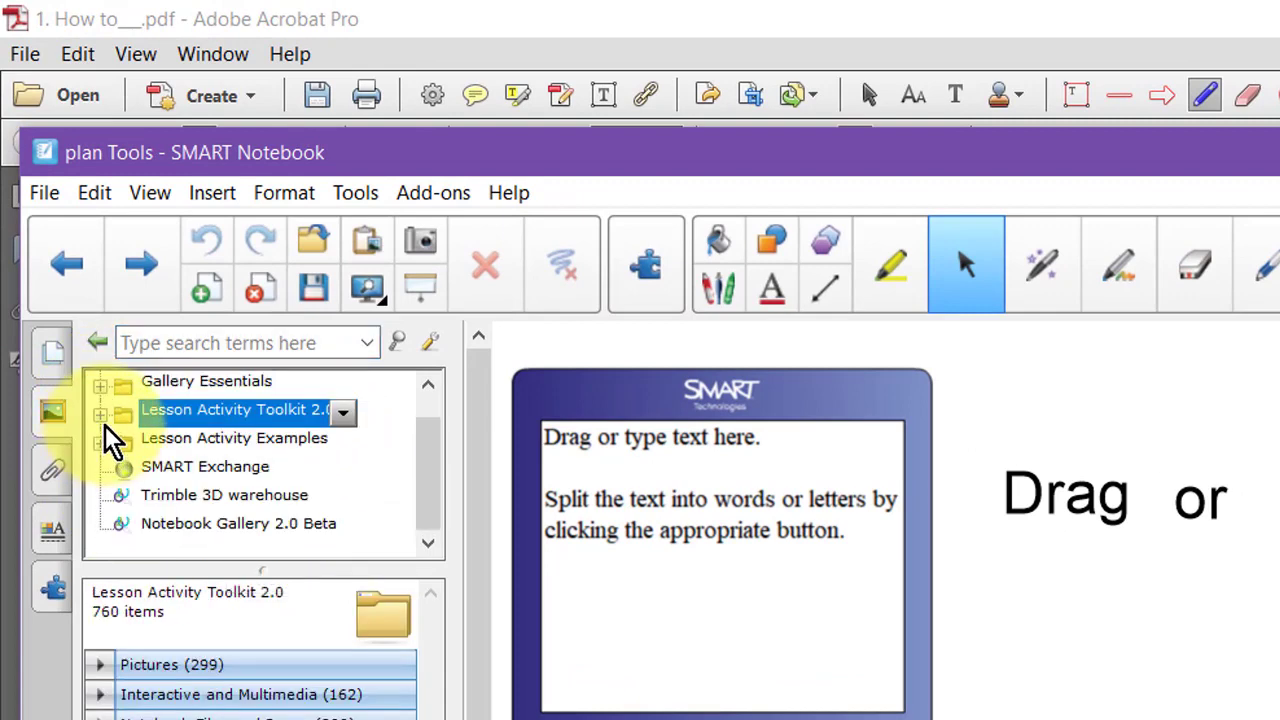
left_click(104, 418)
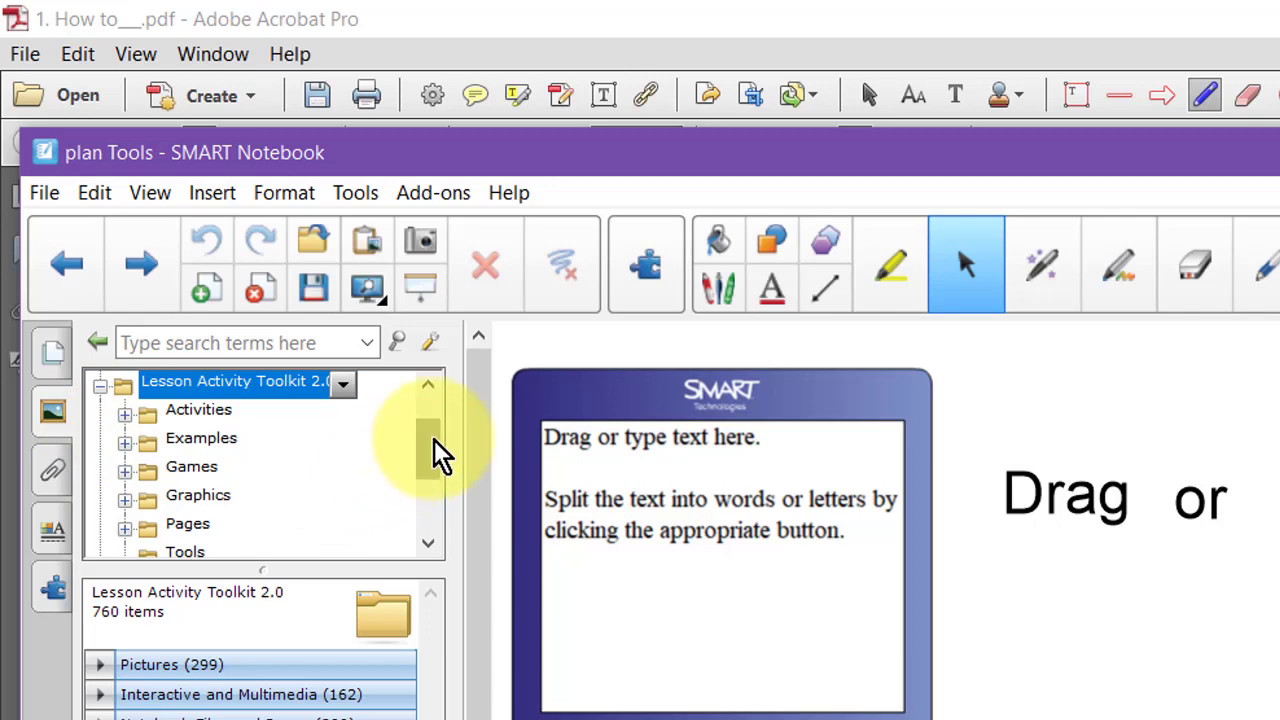
left_click(190, 553)
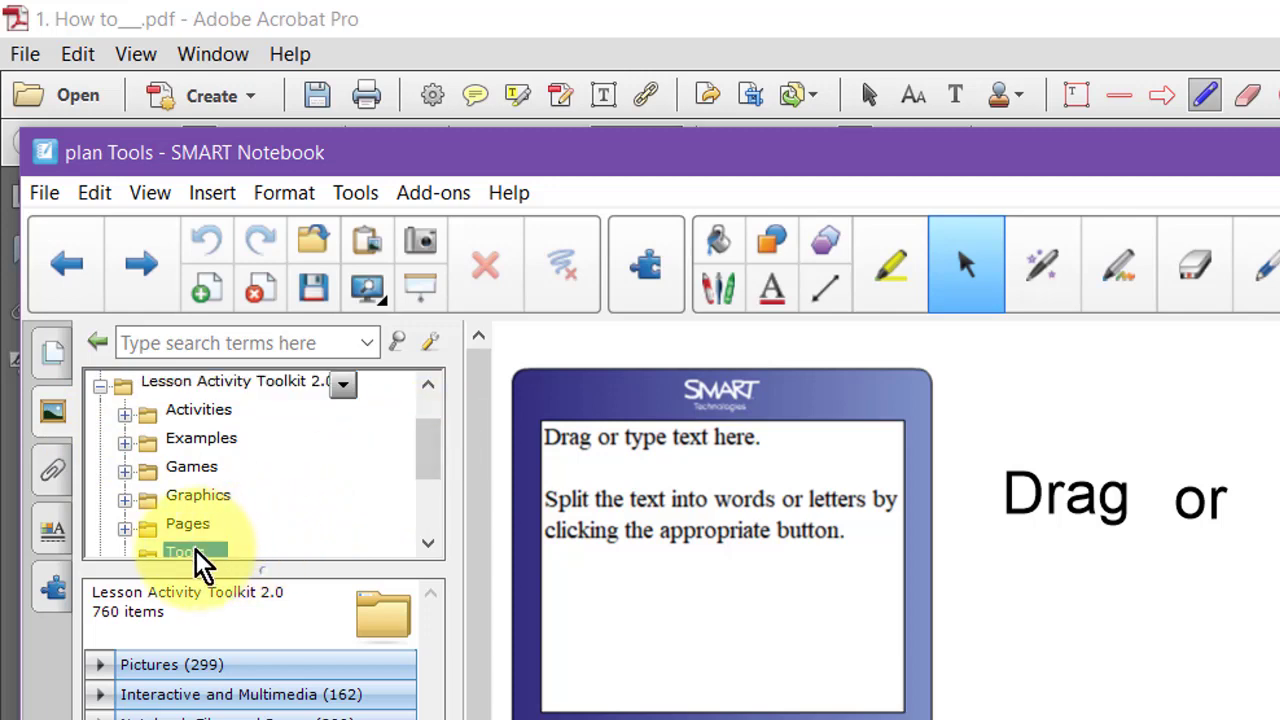
left_click(115, 690)
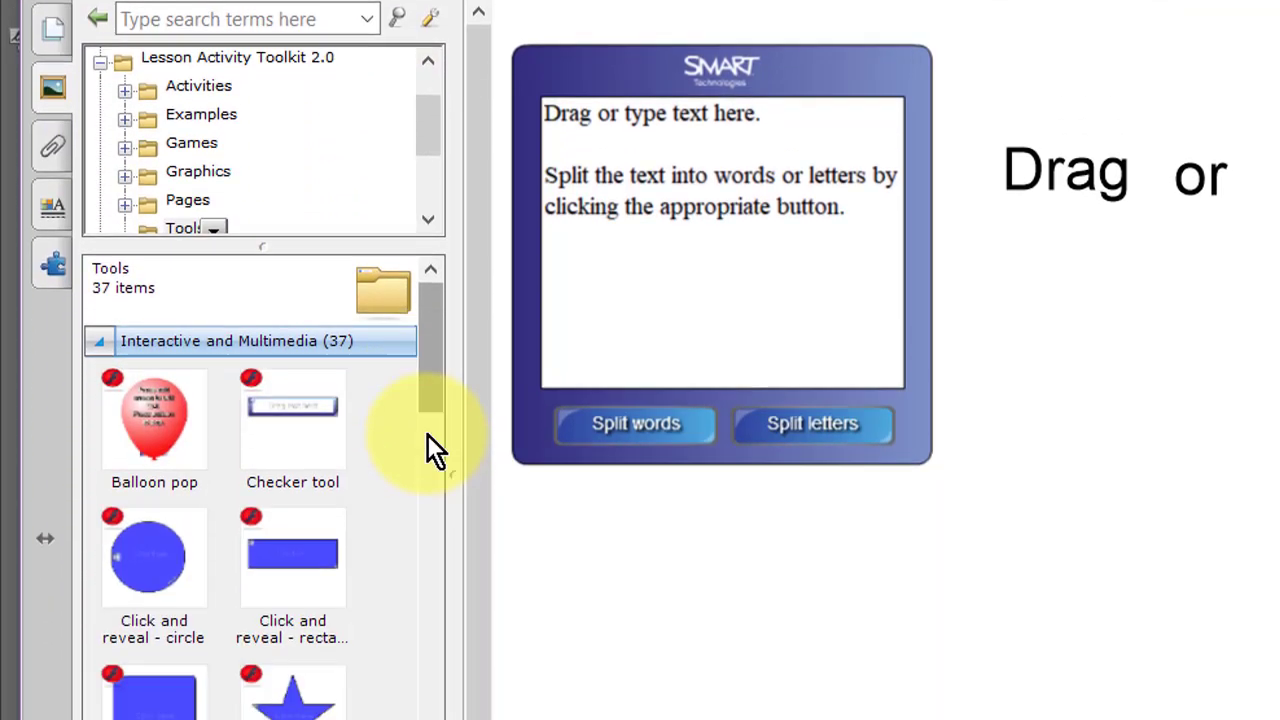
left_click_drag(434, 449, 400, 718)
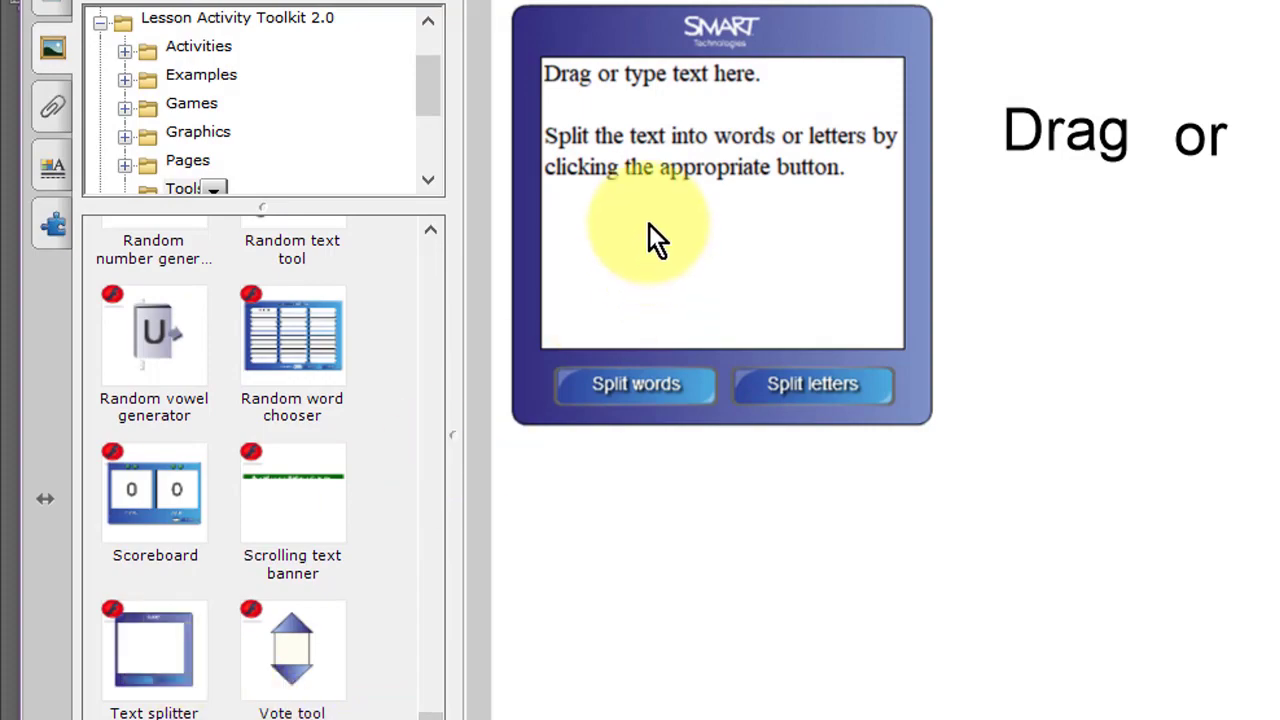
- Show the page thumbnails and delete all the split word objects beside the Text splitter on page 3
left_click(50, 10)
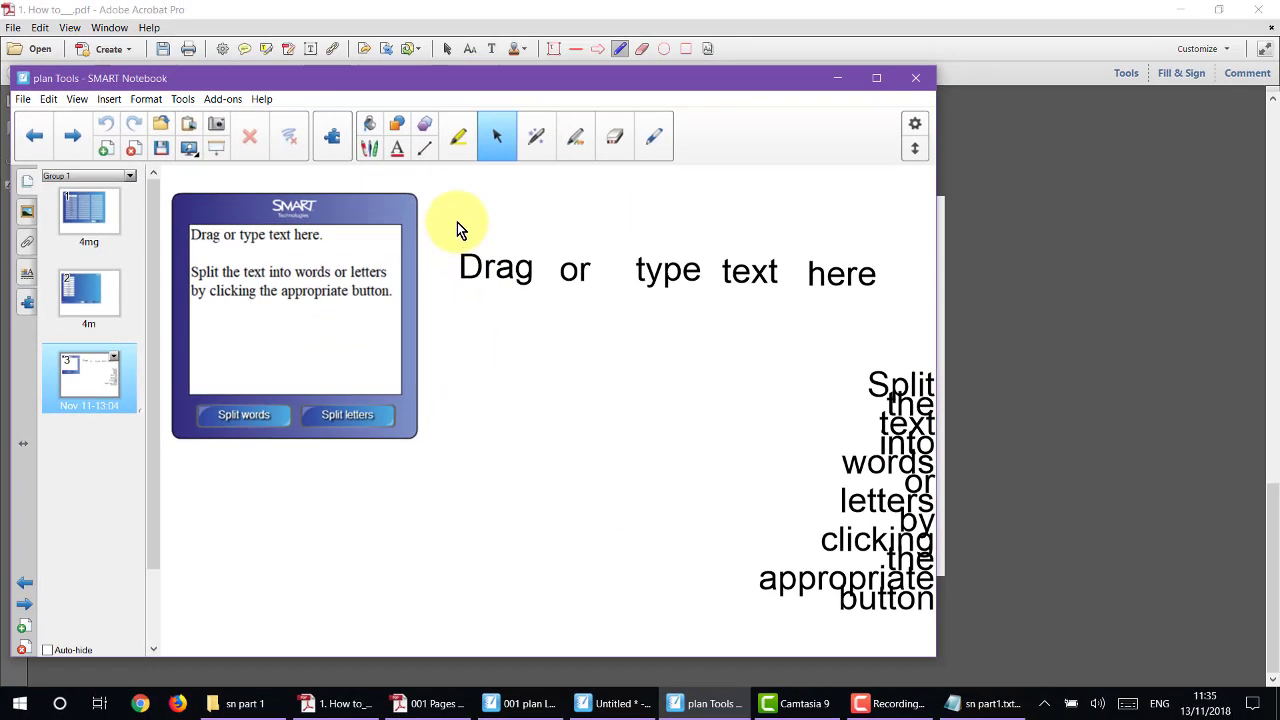
left_click_drag(457, 230, 938, 641)
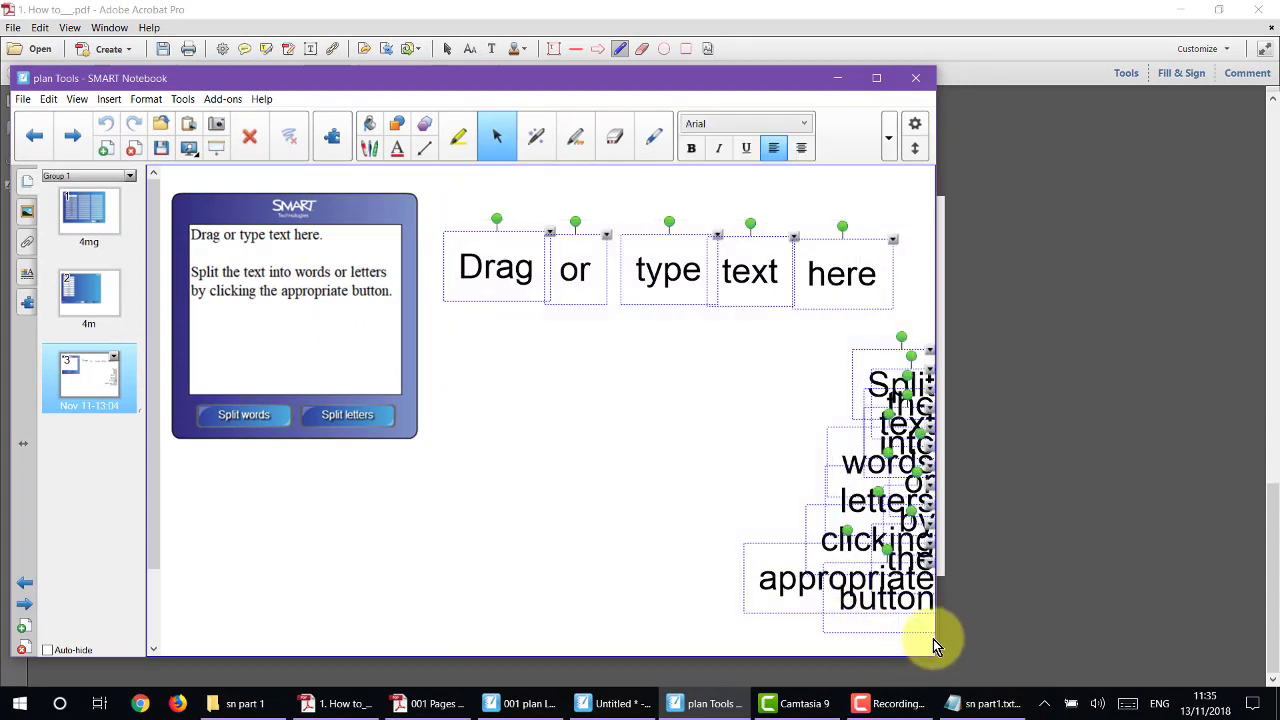
key("Delete")
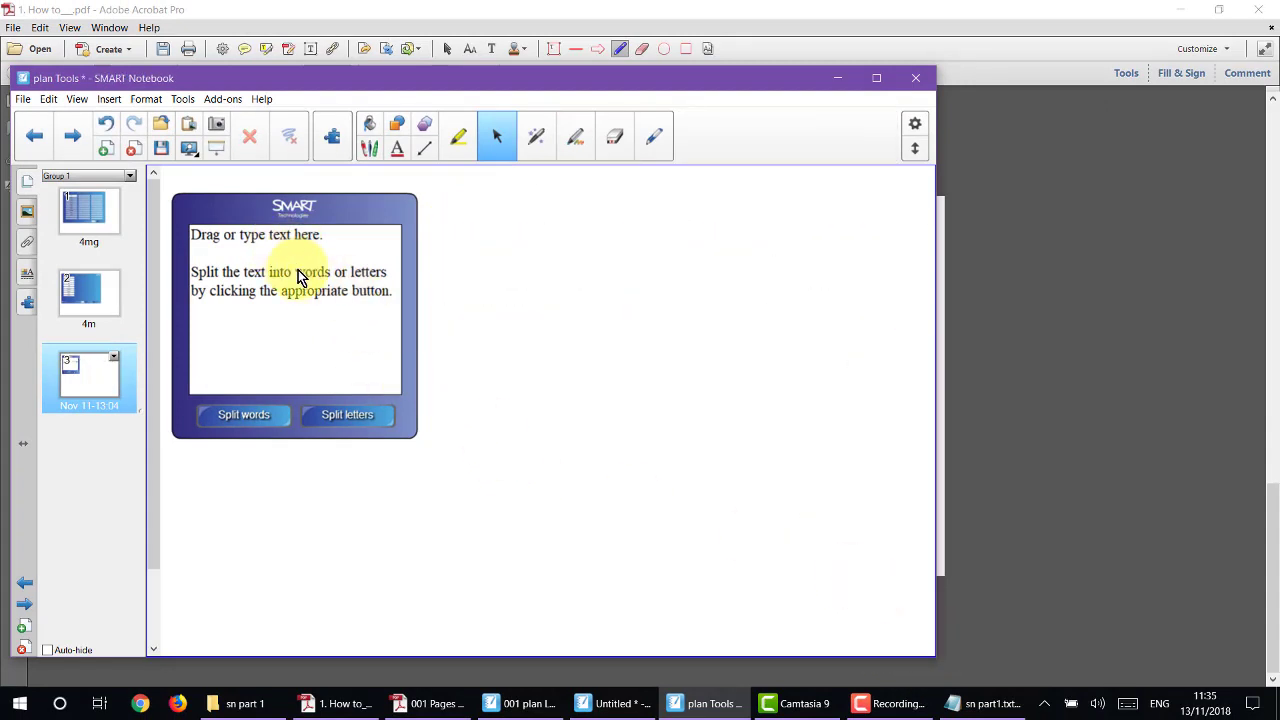
- Split the placeholder text into words again and spread "Drag", "or", "type", "text", "here" and "the" separately across the blank page area
left_click(249, 417)
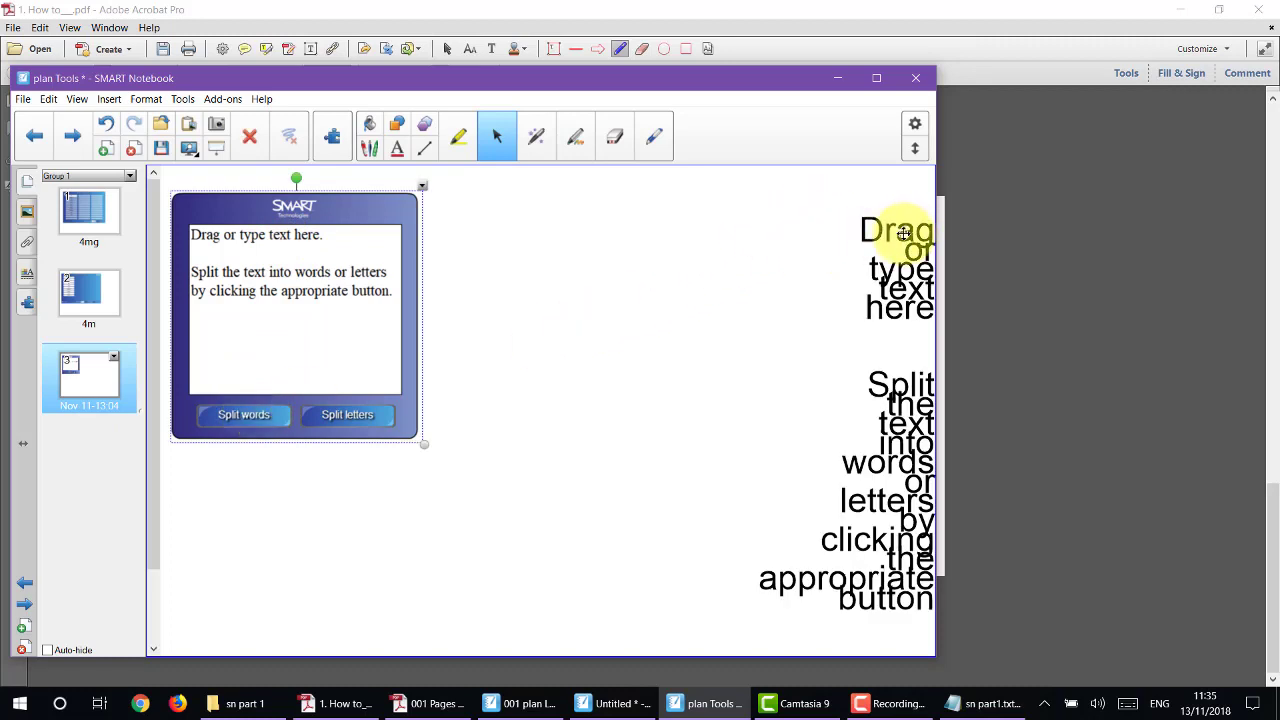
left_click_drag(903, 233, 503, 246)
left_click_drag(900, 266, 645, 250)
left_click_drag(866, 306, 645, 376)
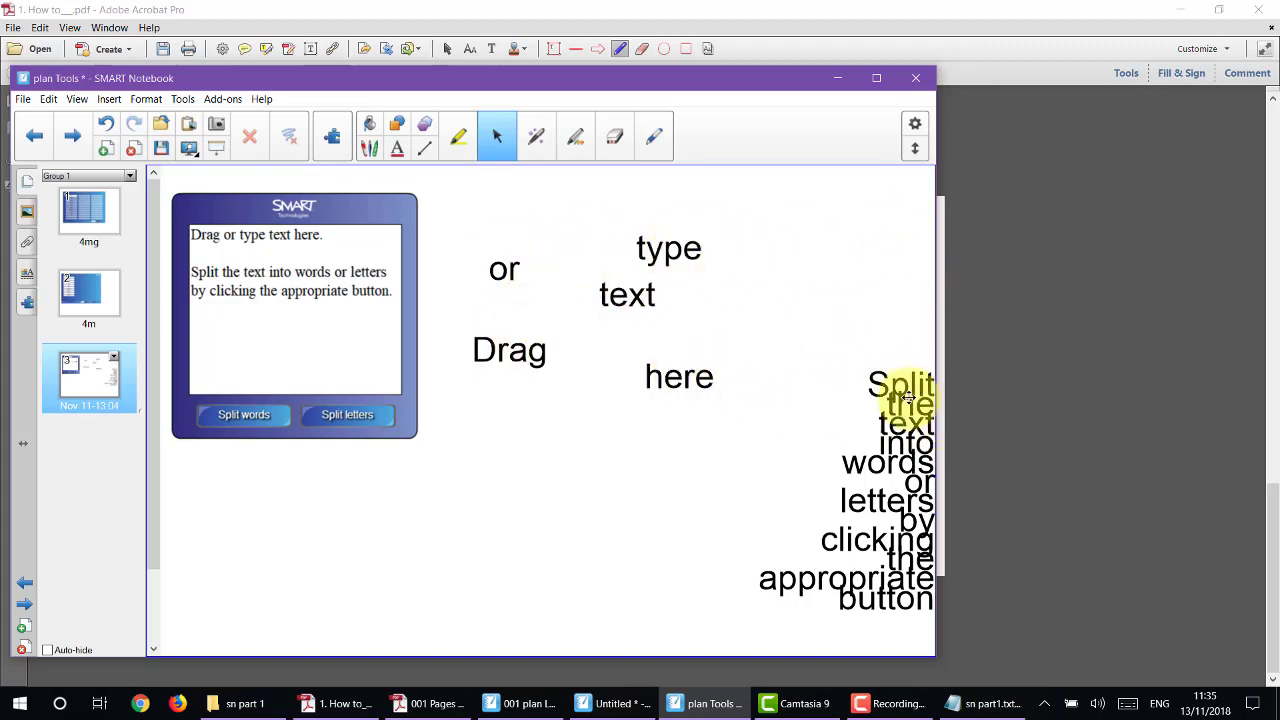
left_click_drag(906, 397, 484, 466)
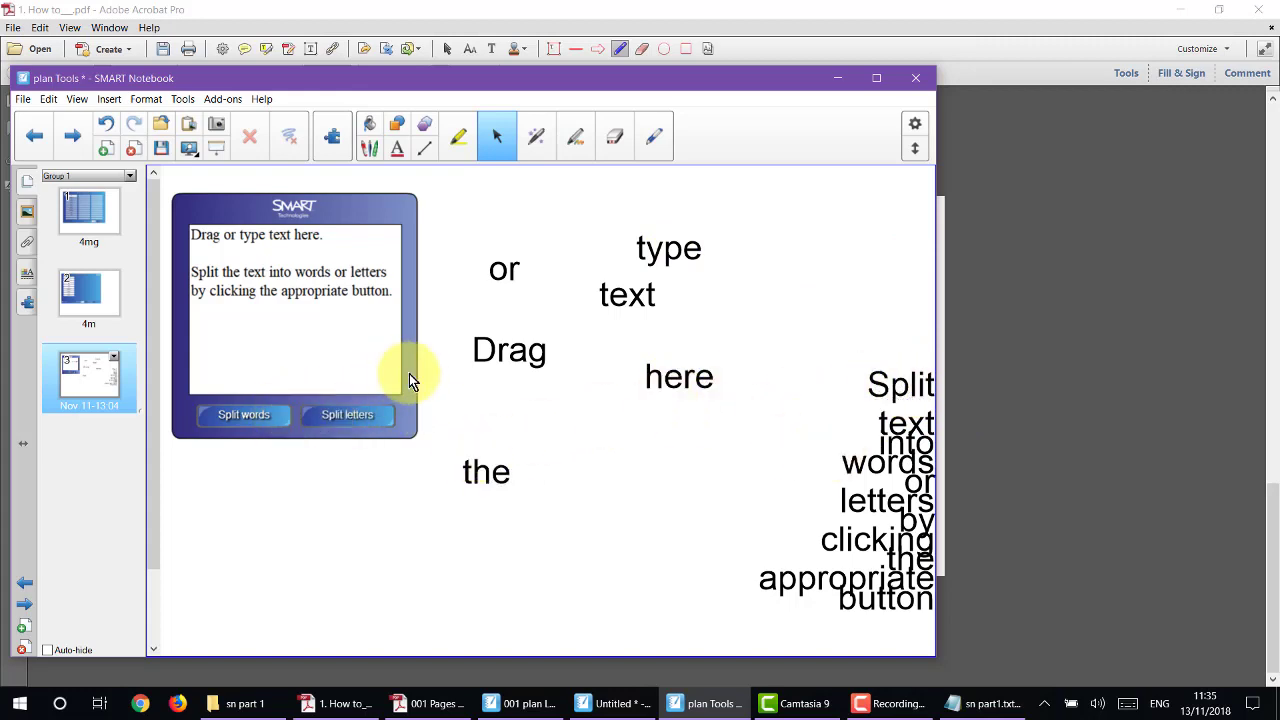
left_click_drag(500, 355, 554, 380)
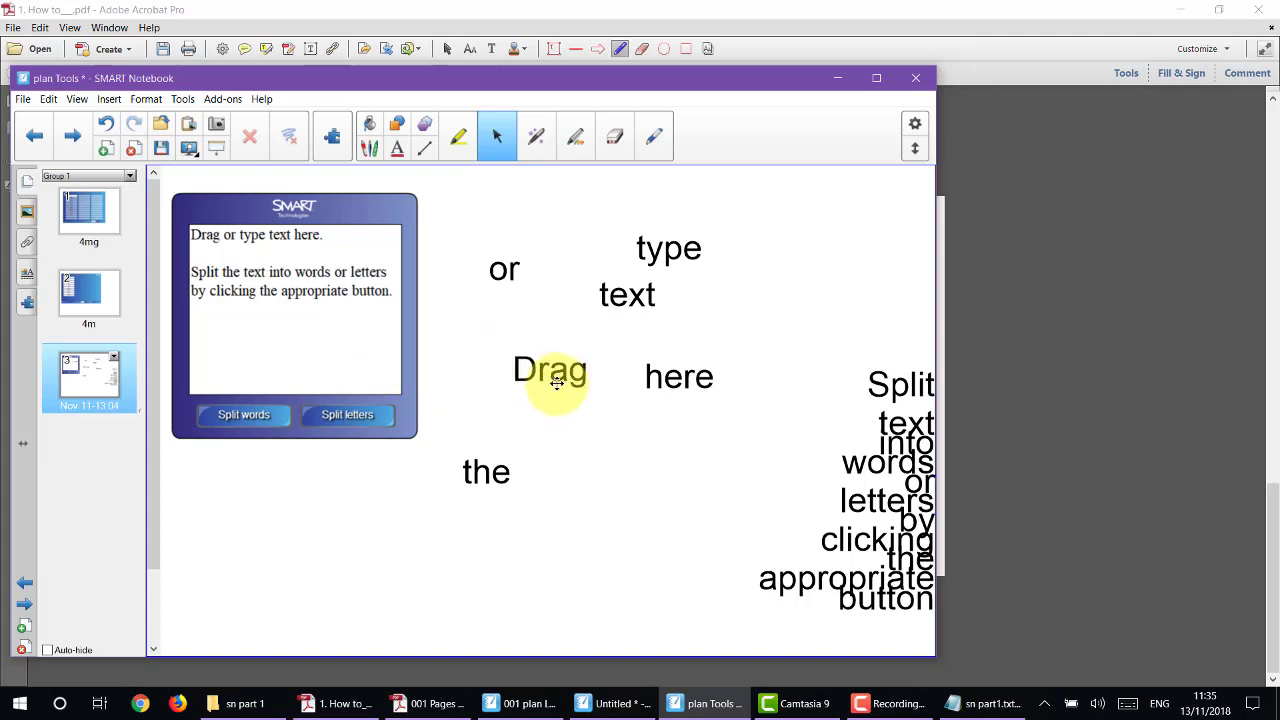
left_click(555, 372)
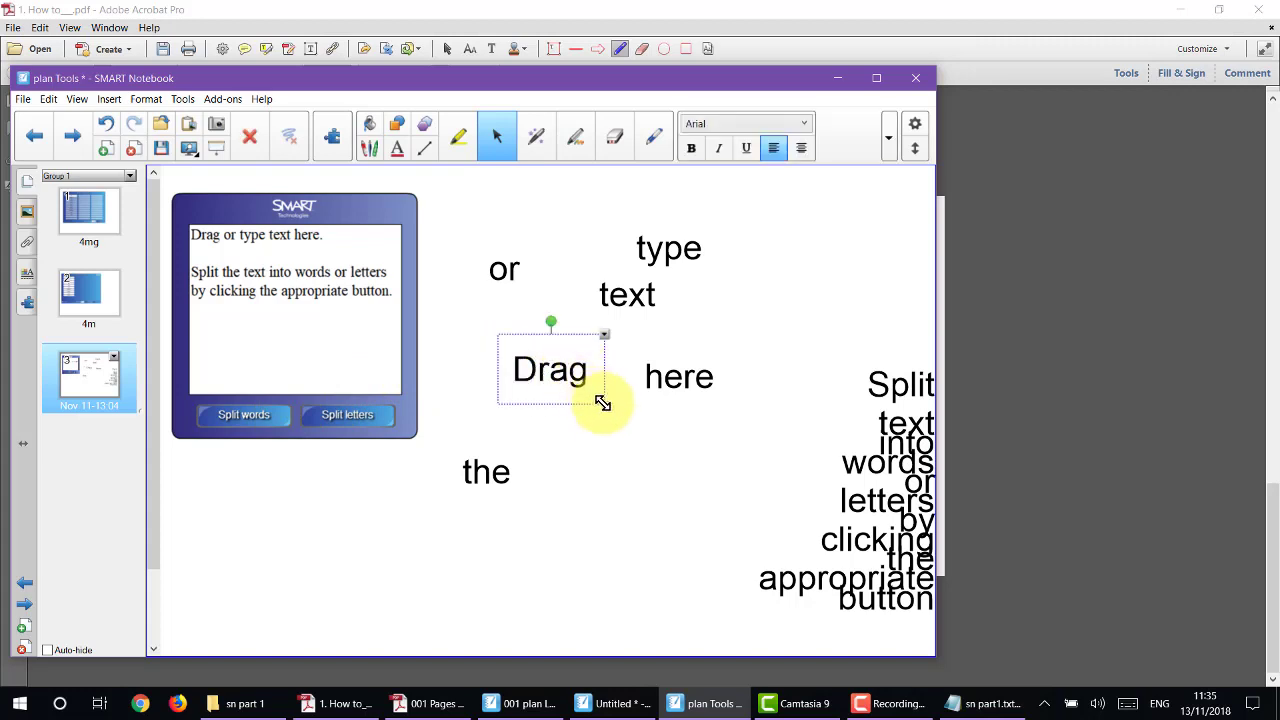
left_click(505, 316)
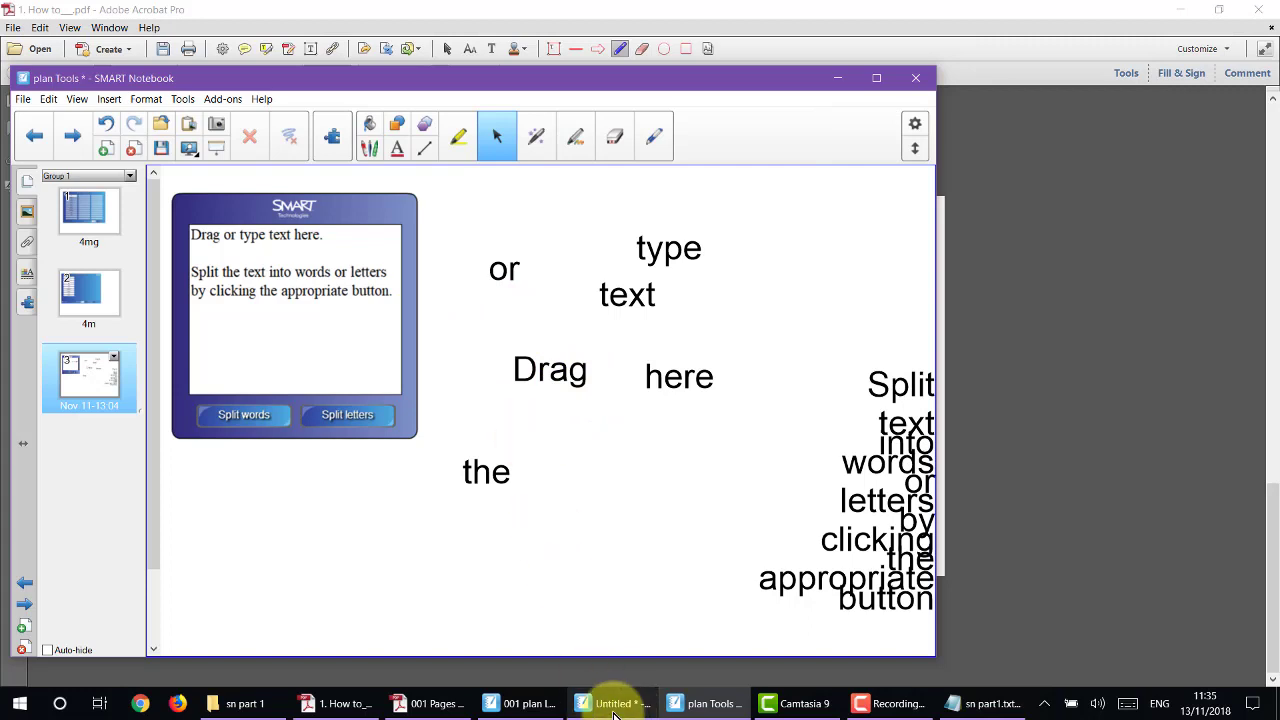
- Switch to the Untitled notebook window
mouse_move(617, 714)
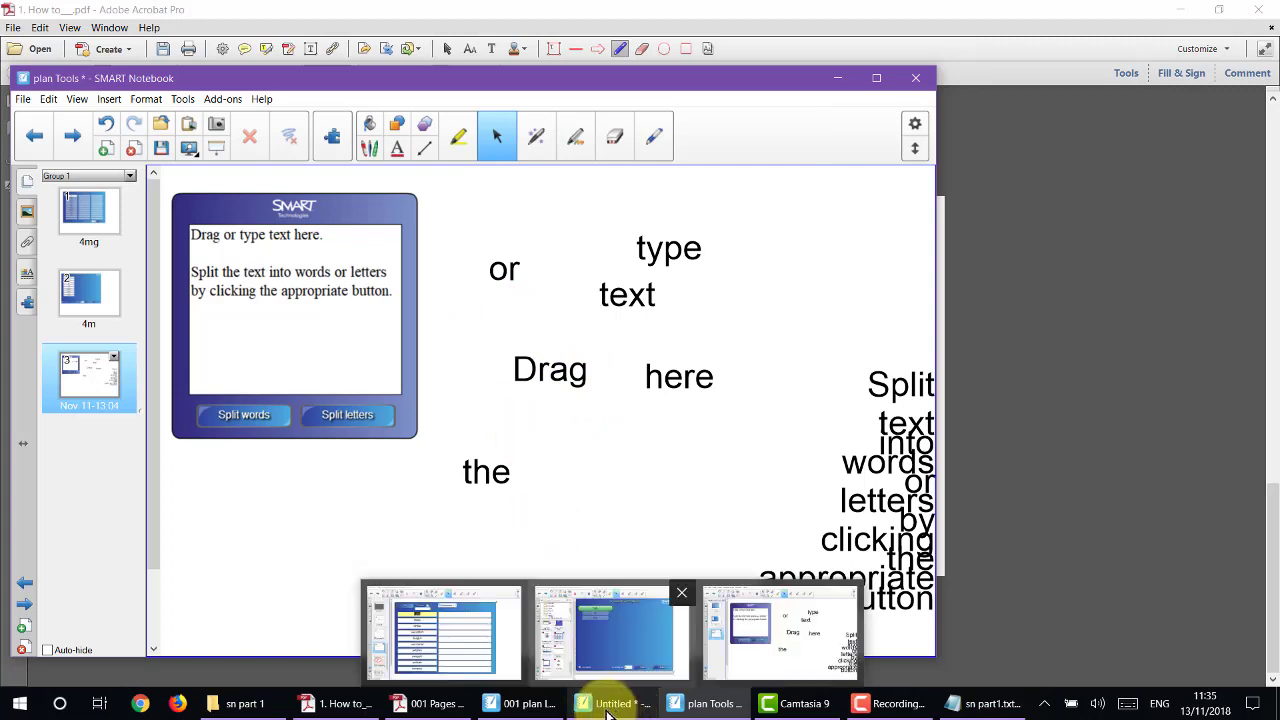